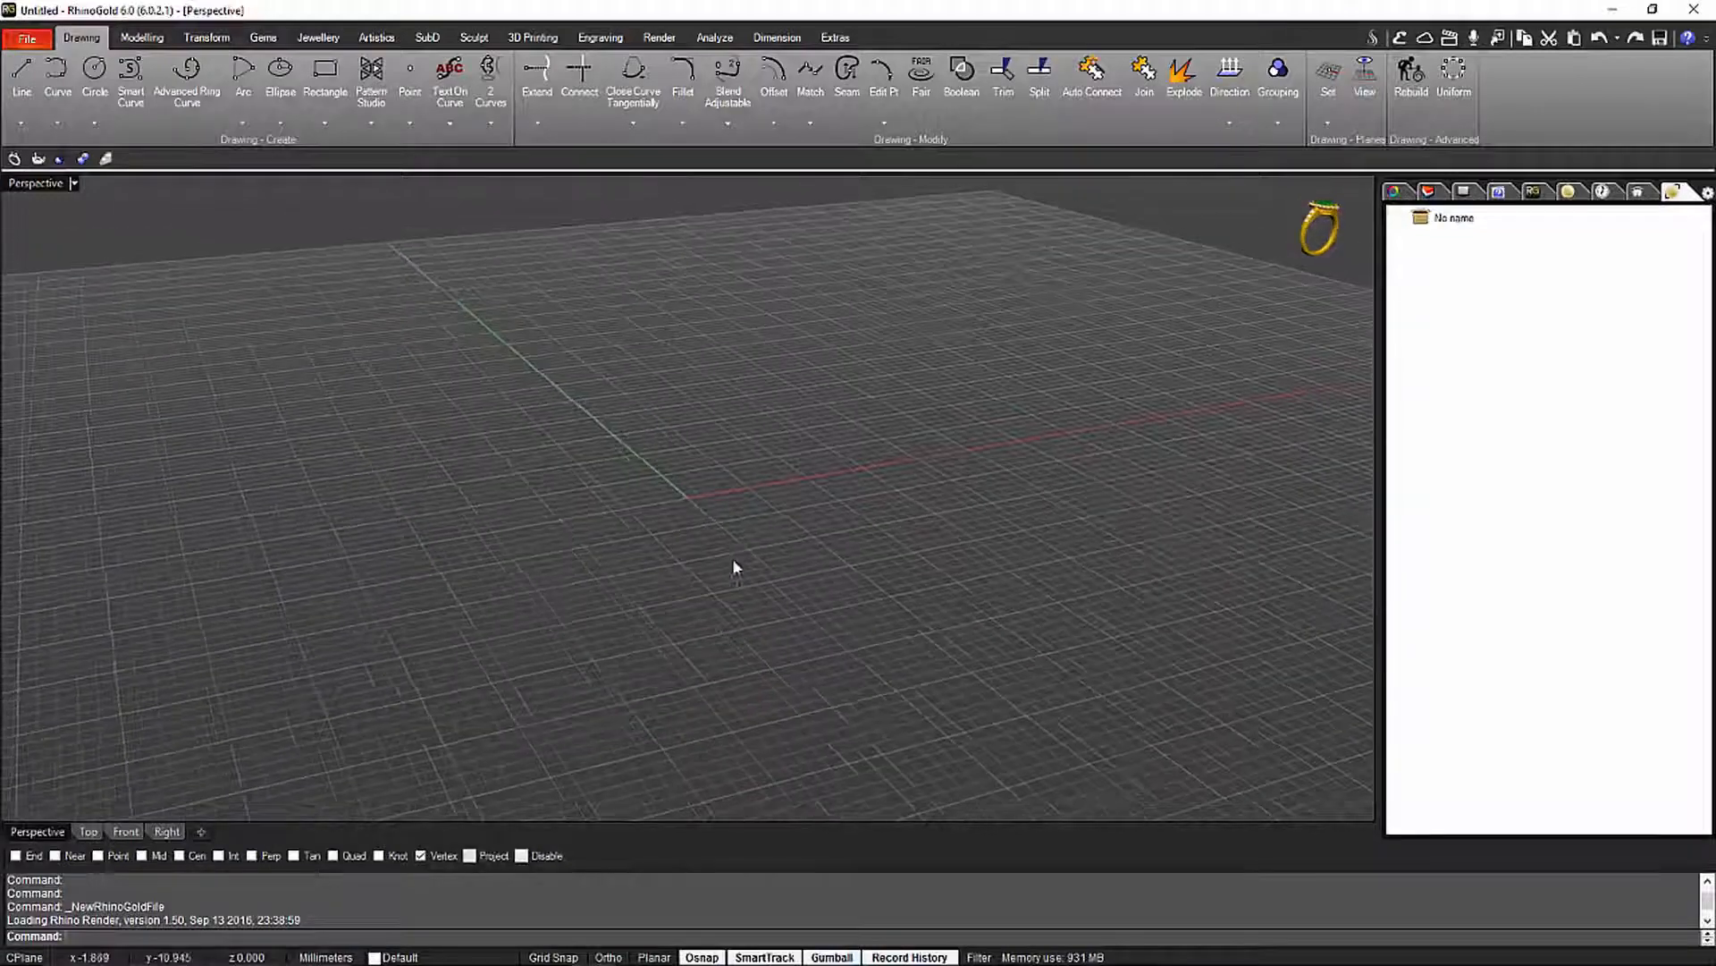
pyautogui.moveTo(667, 509); pyautogui.dragTo(723, 548, button='right')
pyautogui.moveTo(647, 490); pyautogui.dragTo(620, 517, button='right')
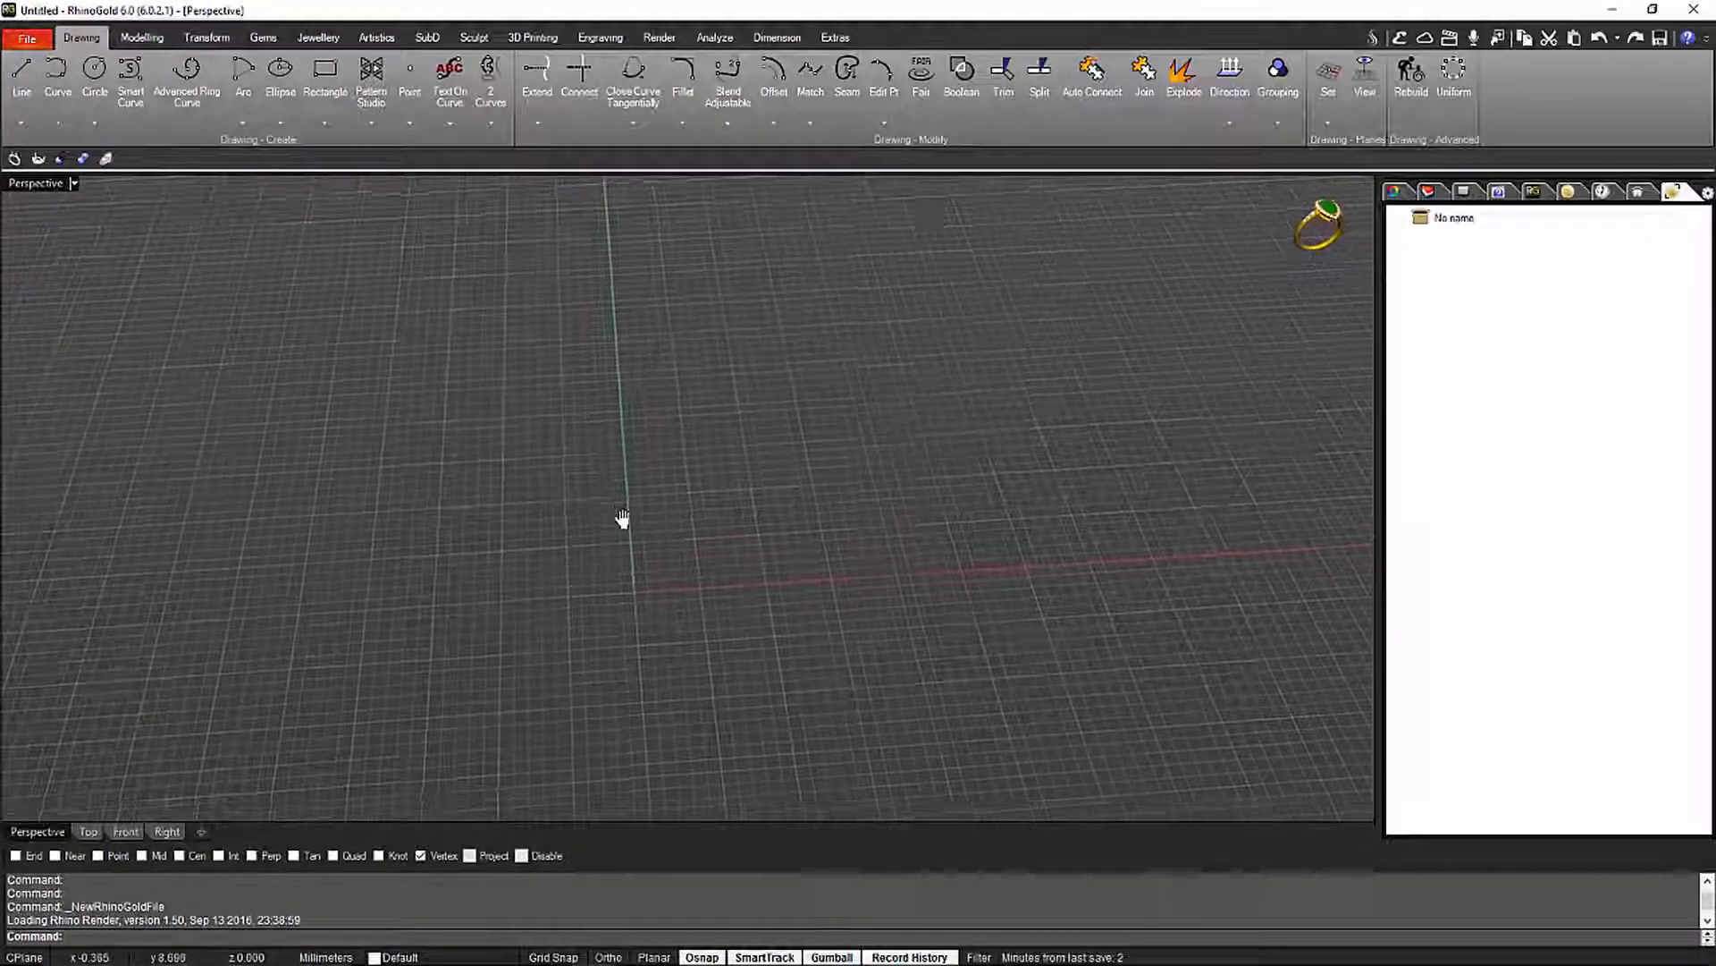
pyautogui.moveTo(488, 509); pyautogui.dragTo(631, 491, button='right')
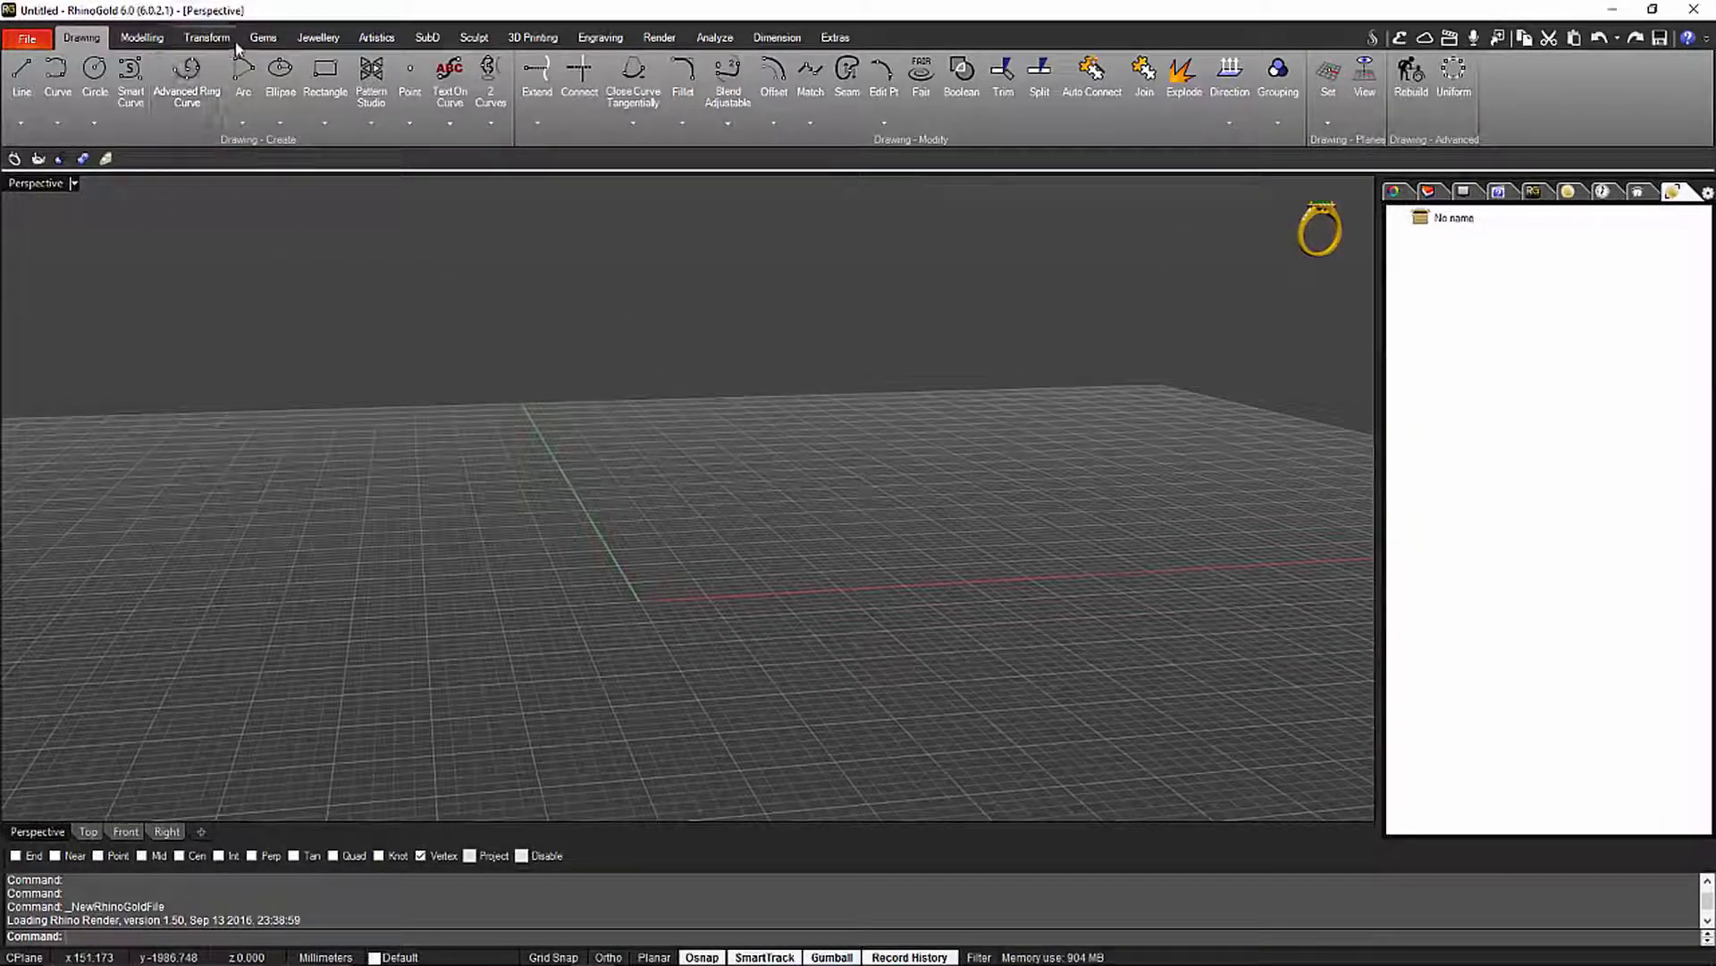
# Create a brilliant-cut Diamond (Color) gem of 0.50 carats at the origin with Gem Studio
pyautogui.click(263, 37)
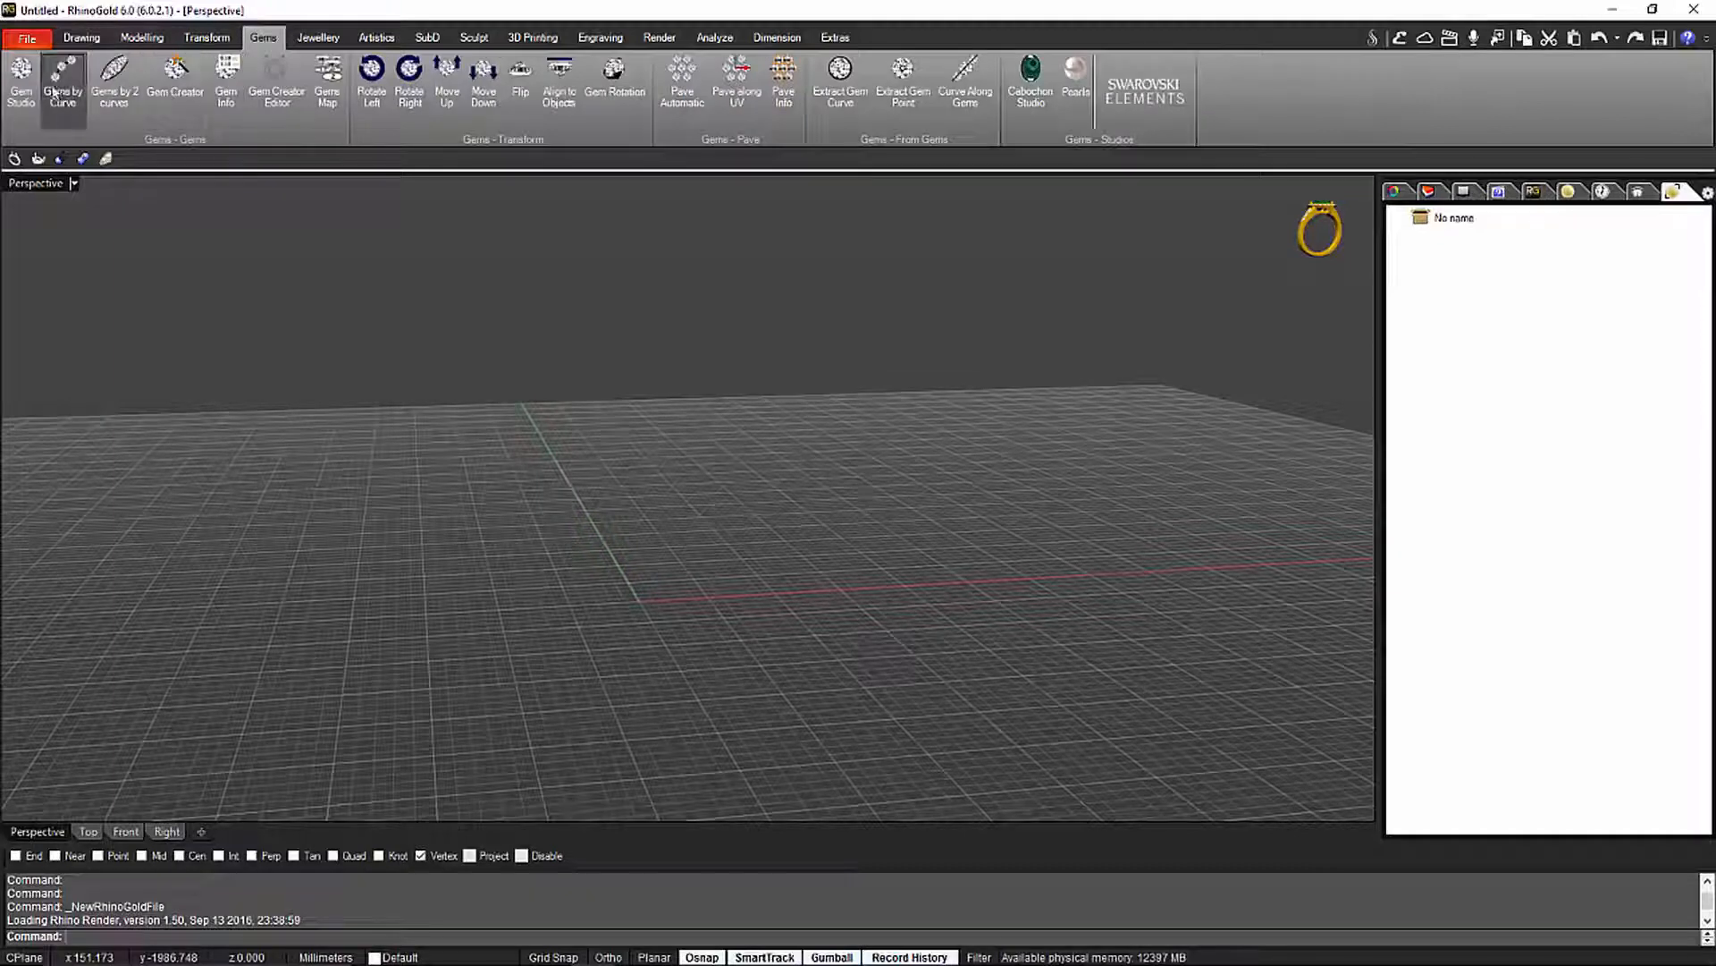
pyautogui.click(21, 89)
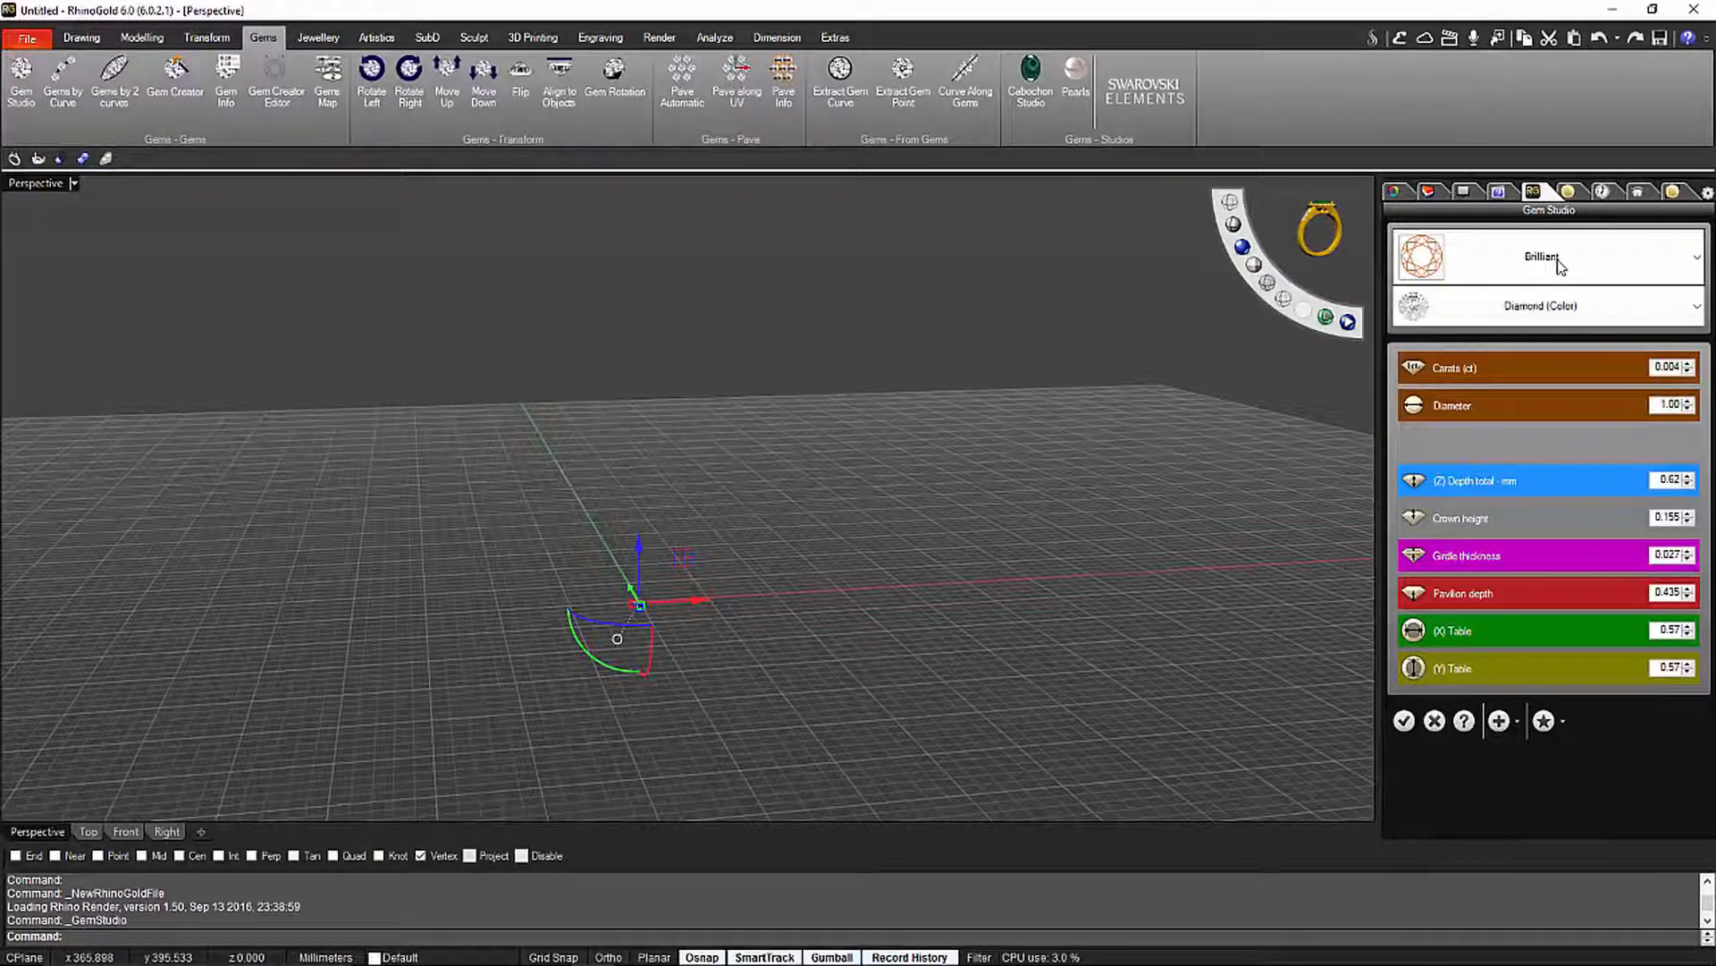
pyautogui.click(1657, 367)
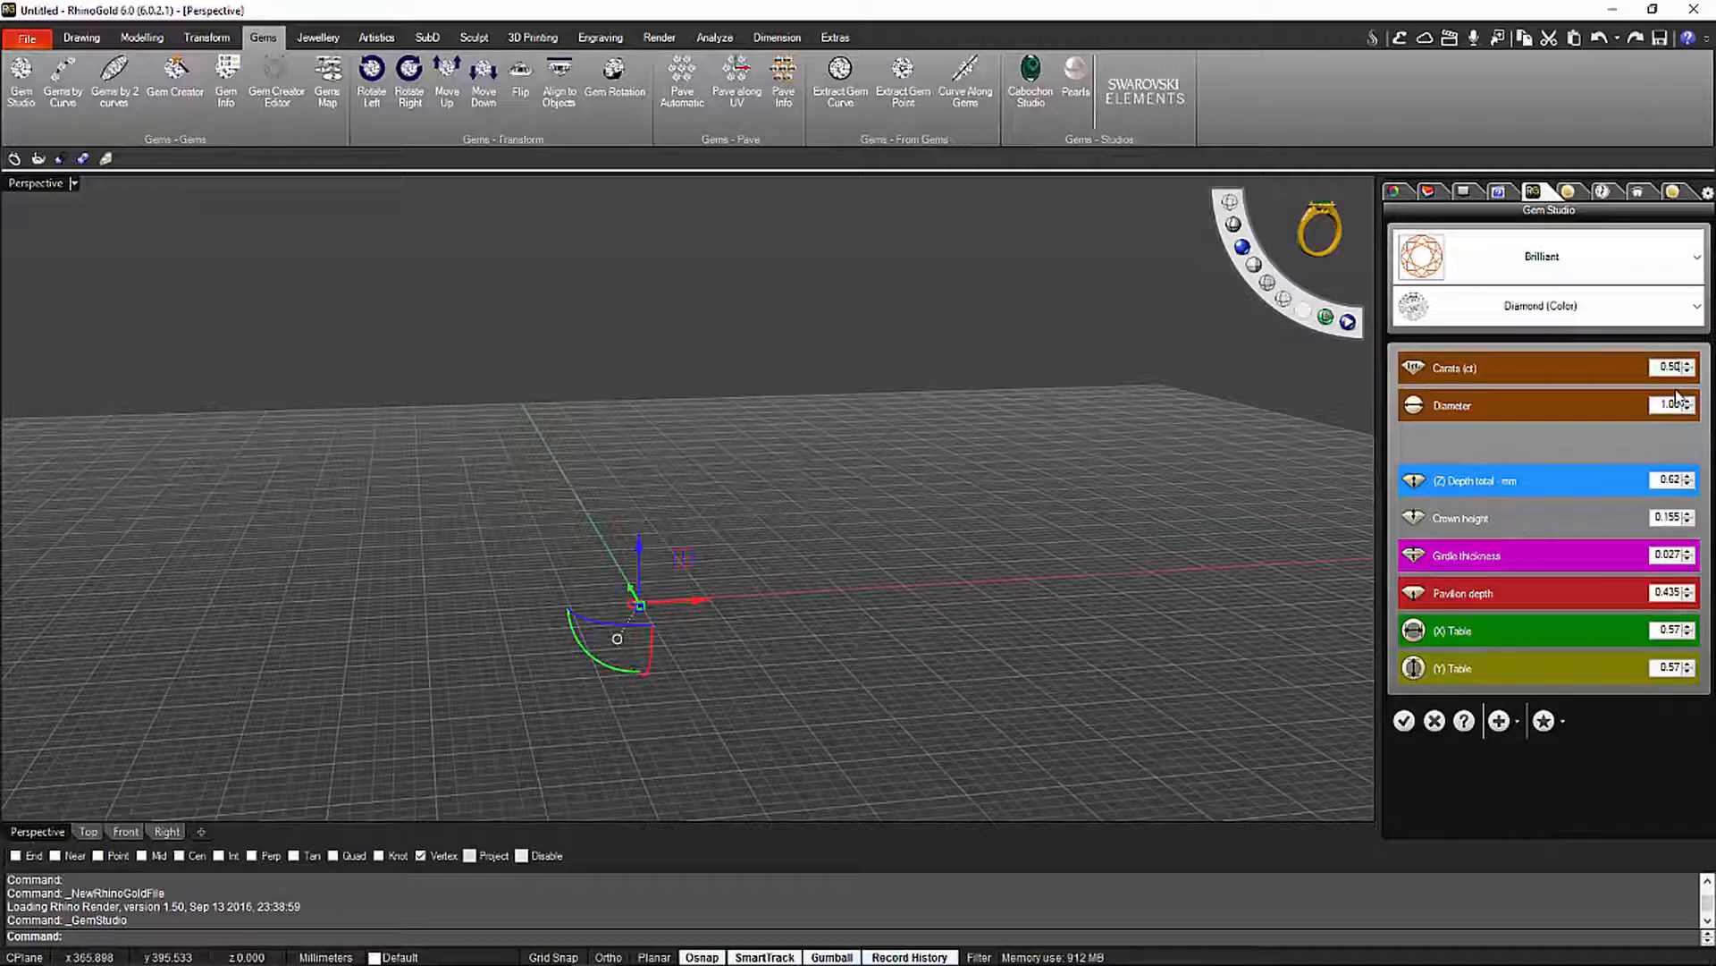
pyautogui.press('Return')
pyautogui.click(1403, 720)
# Add a ring gauge curve in European size 15 around the gem
pyautogui.moveTo(980, 697); pyautogui.dragTo(738, 543, button='right')
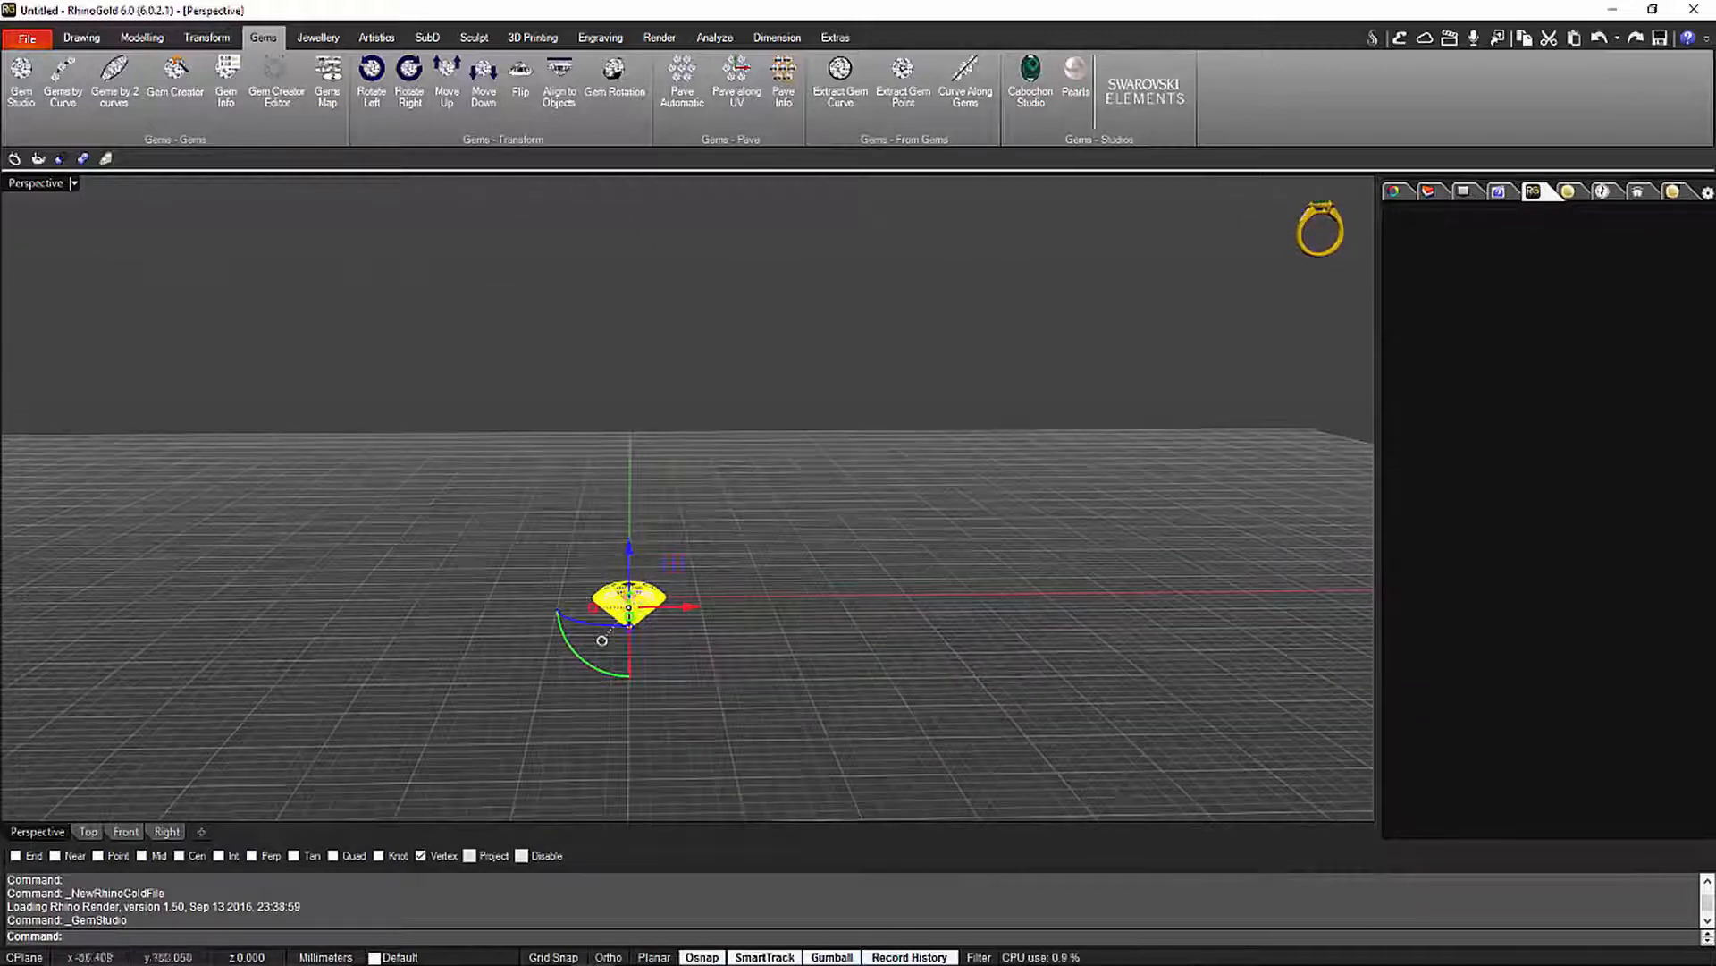
pyautogui.click(297, 40)
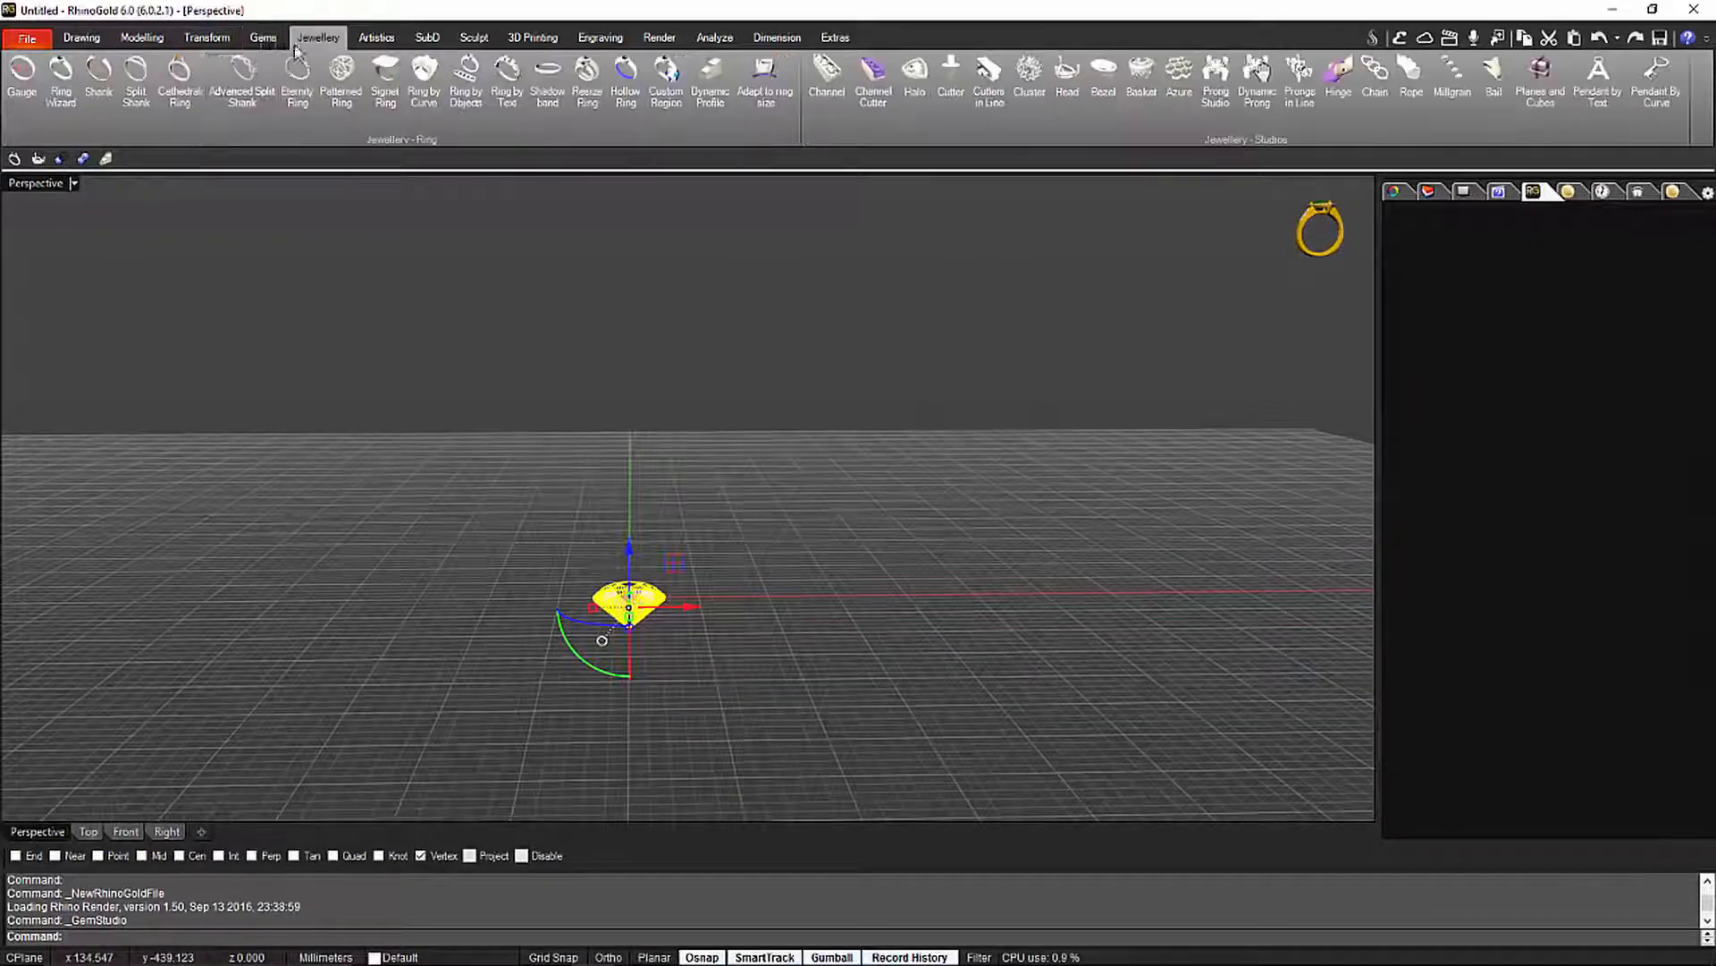
pyautogui.click(22, 72)
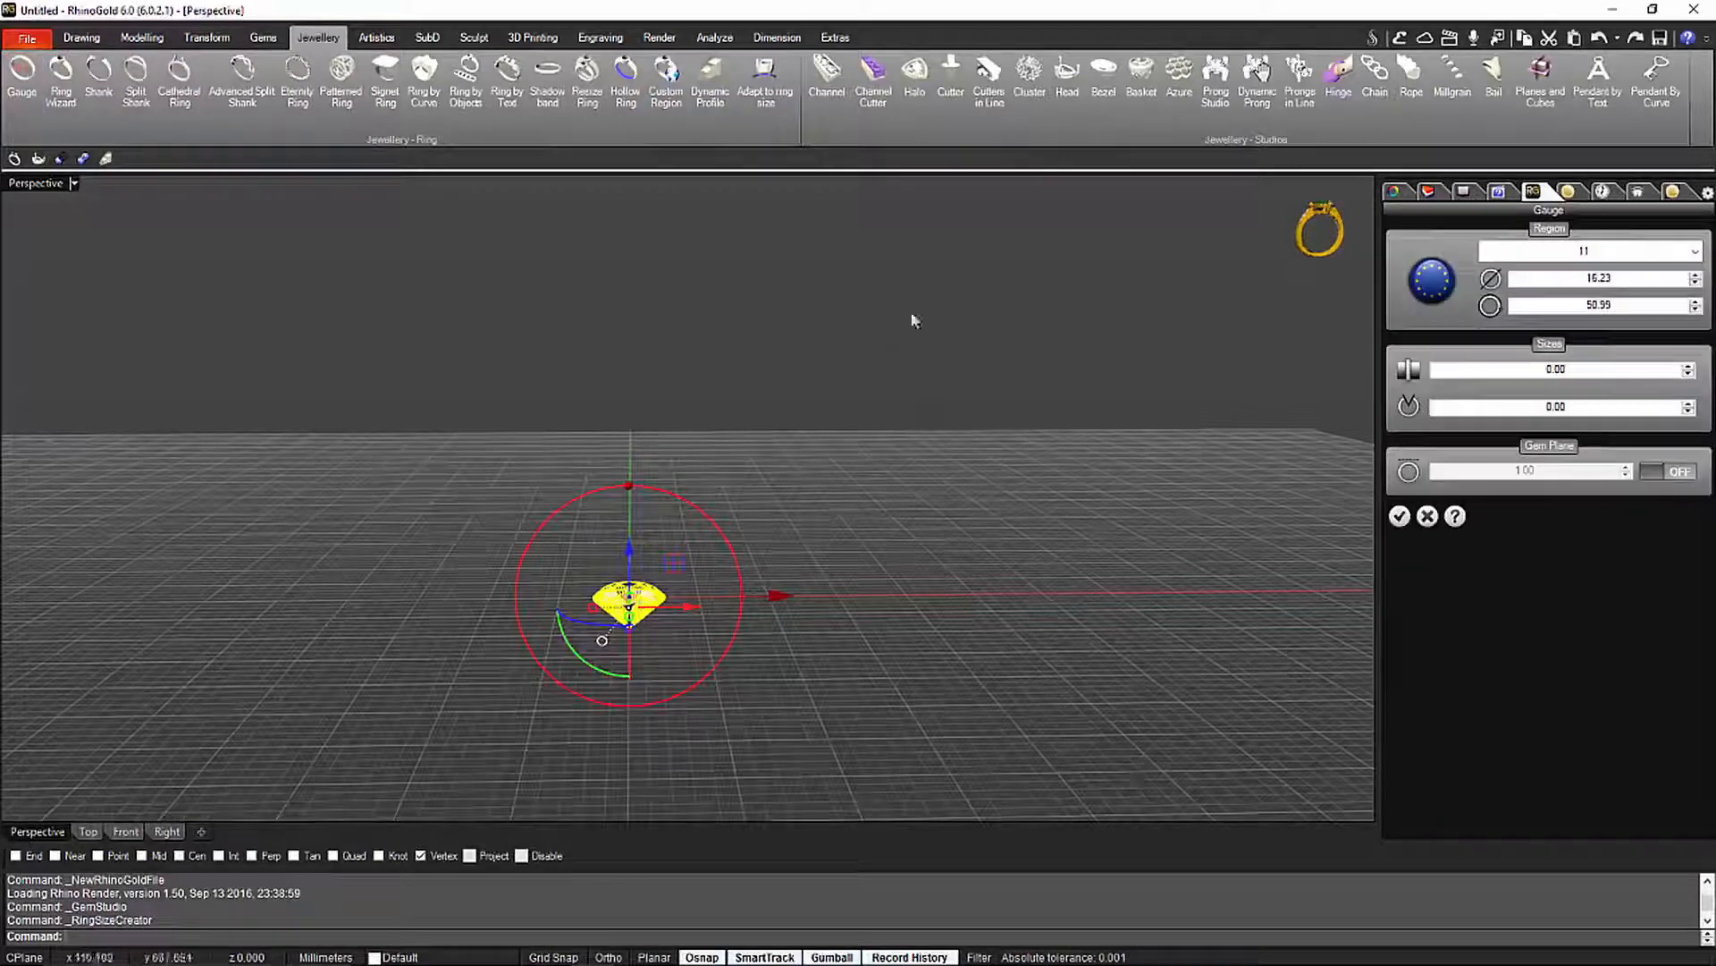
pyautogui.moveTo(912, 517); pyautogui.dragTo(929, 484, button='right')
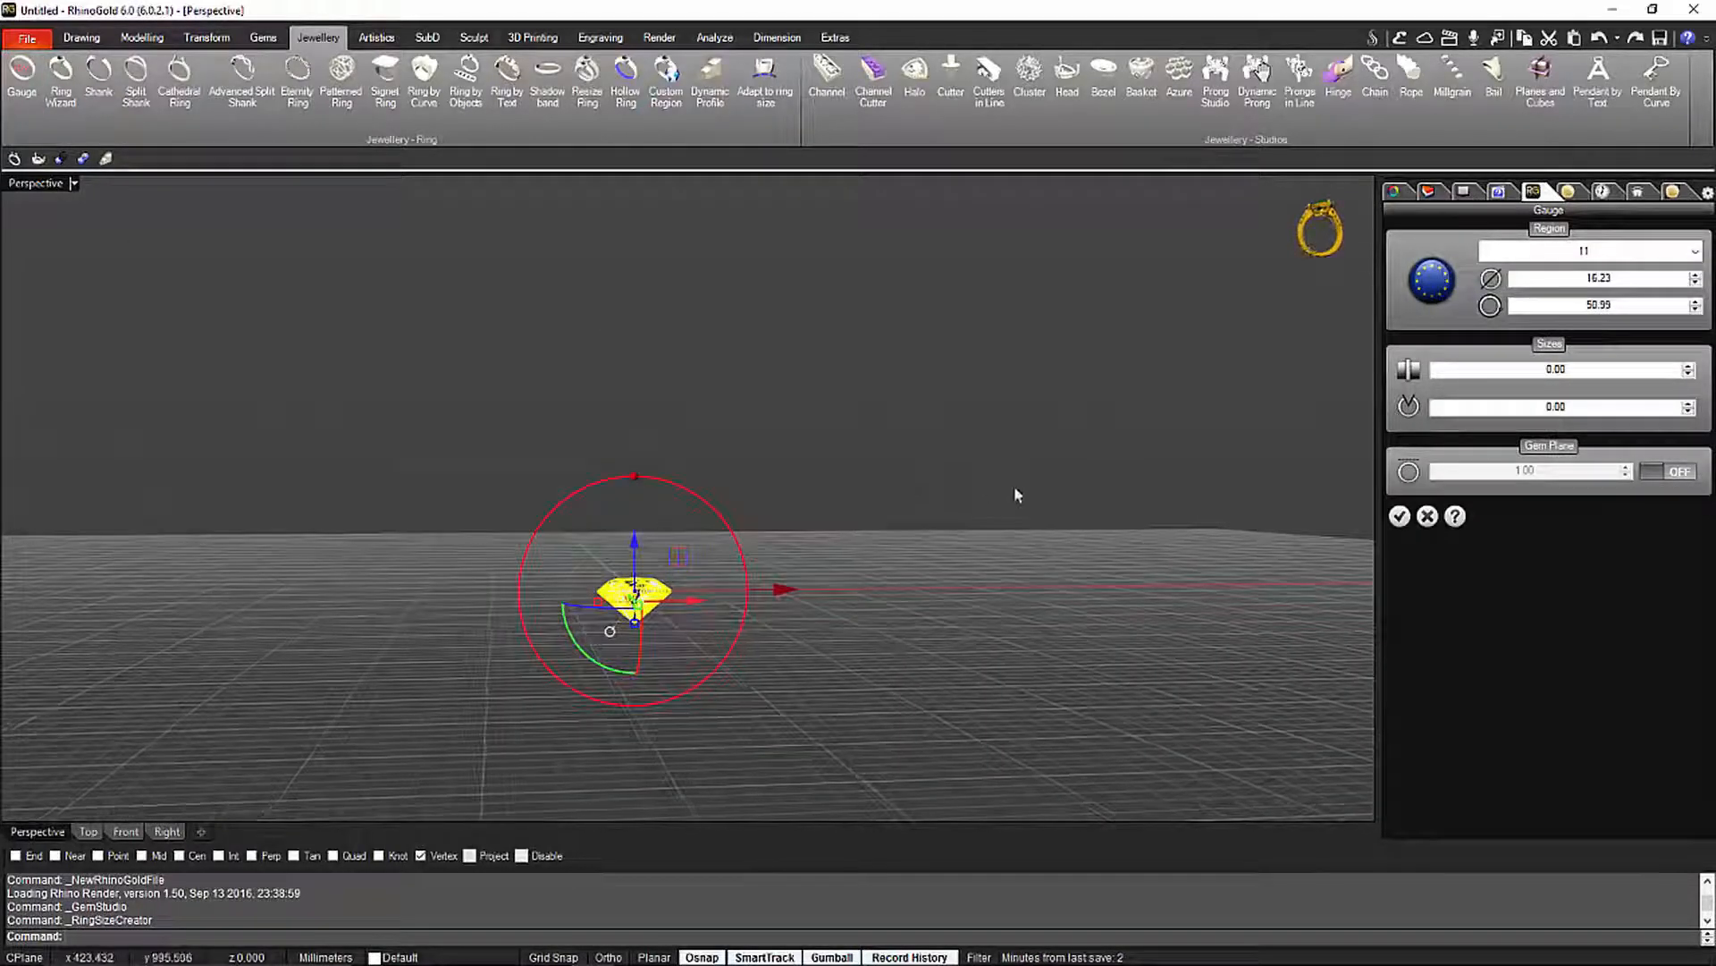
pyautogui.moveTo(1047, 495); pyautogui.dragTo(979, 538, button='right')
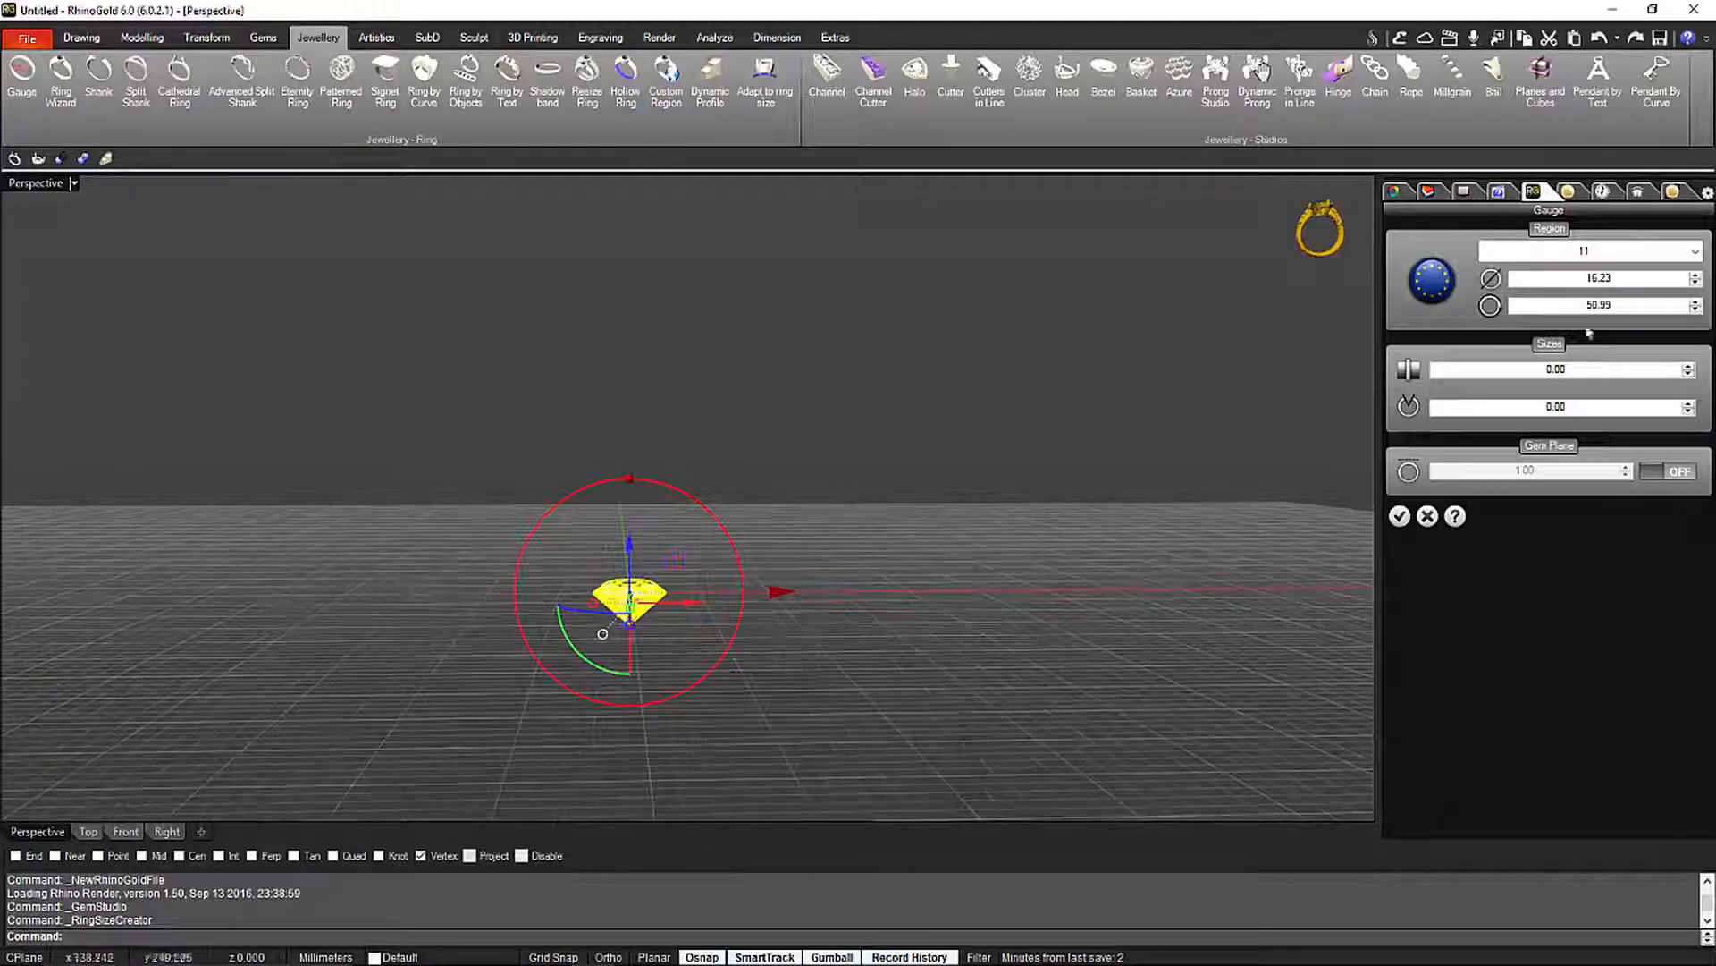
pyautogui.click(1614, 258)
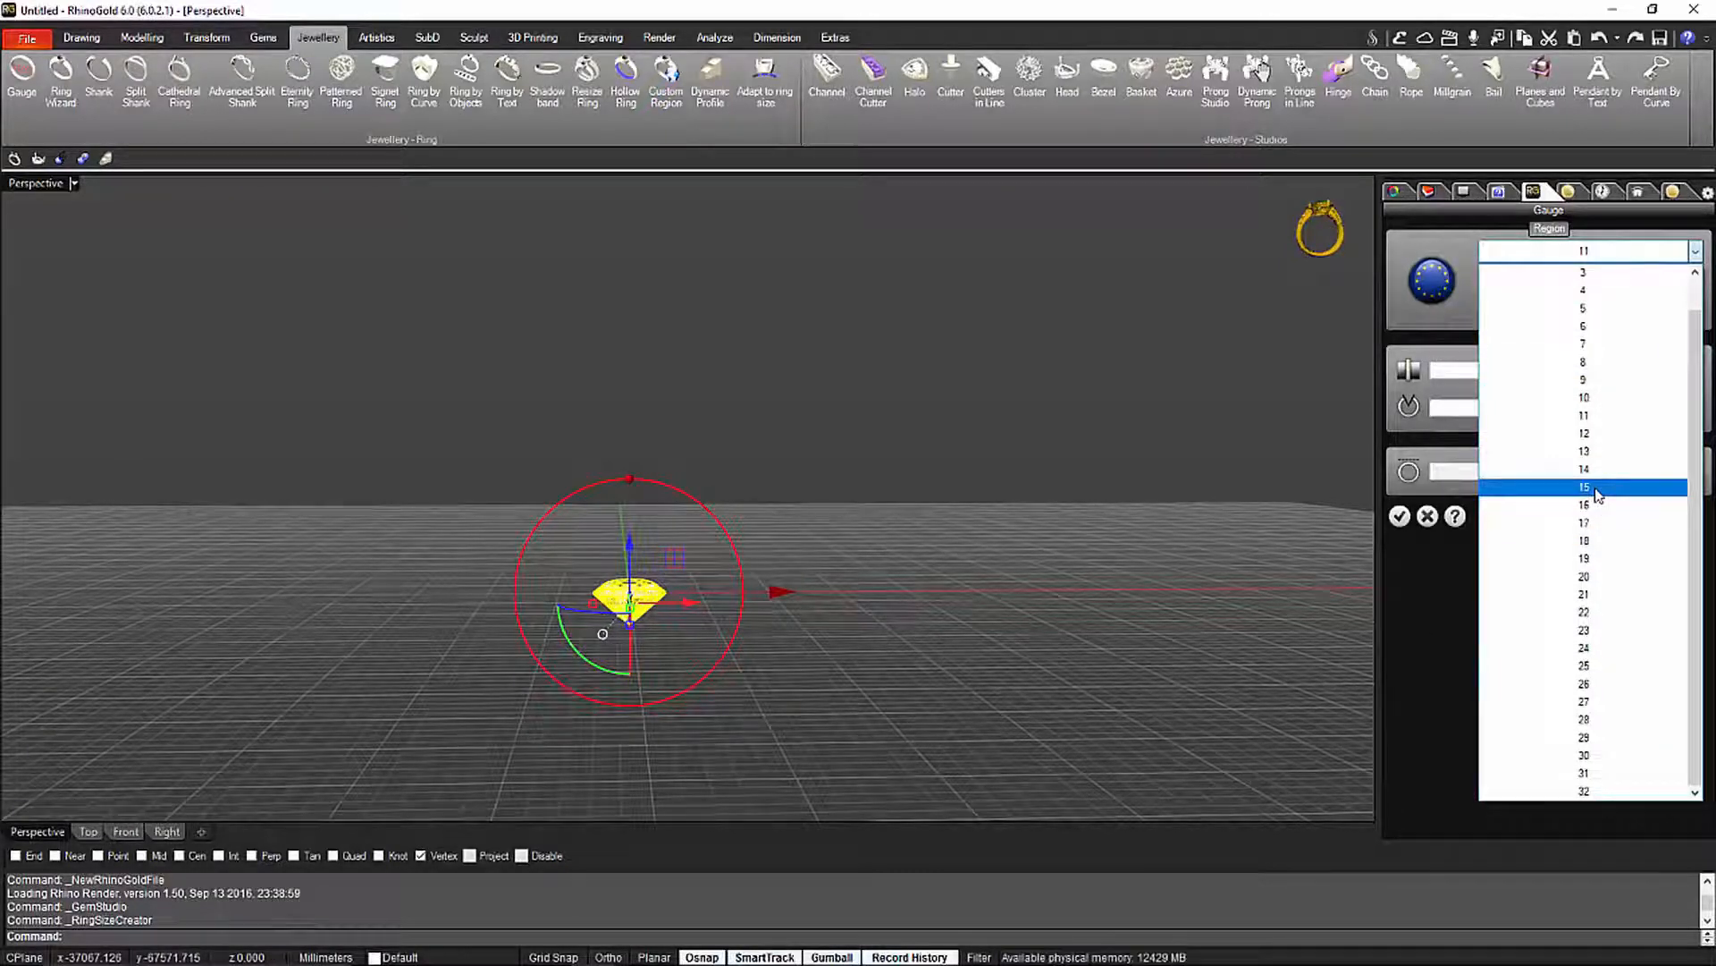
pyautogui.click(1598, 487)
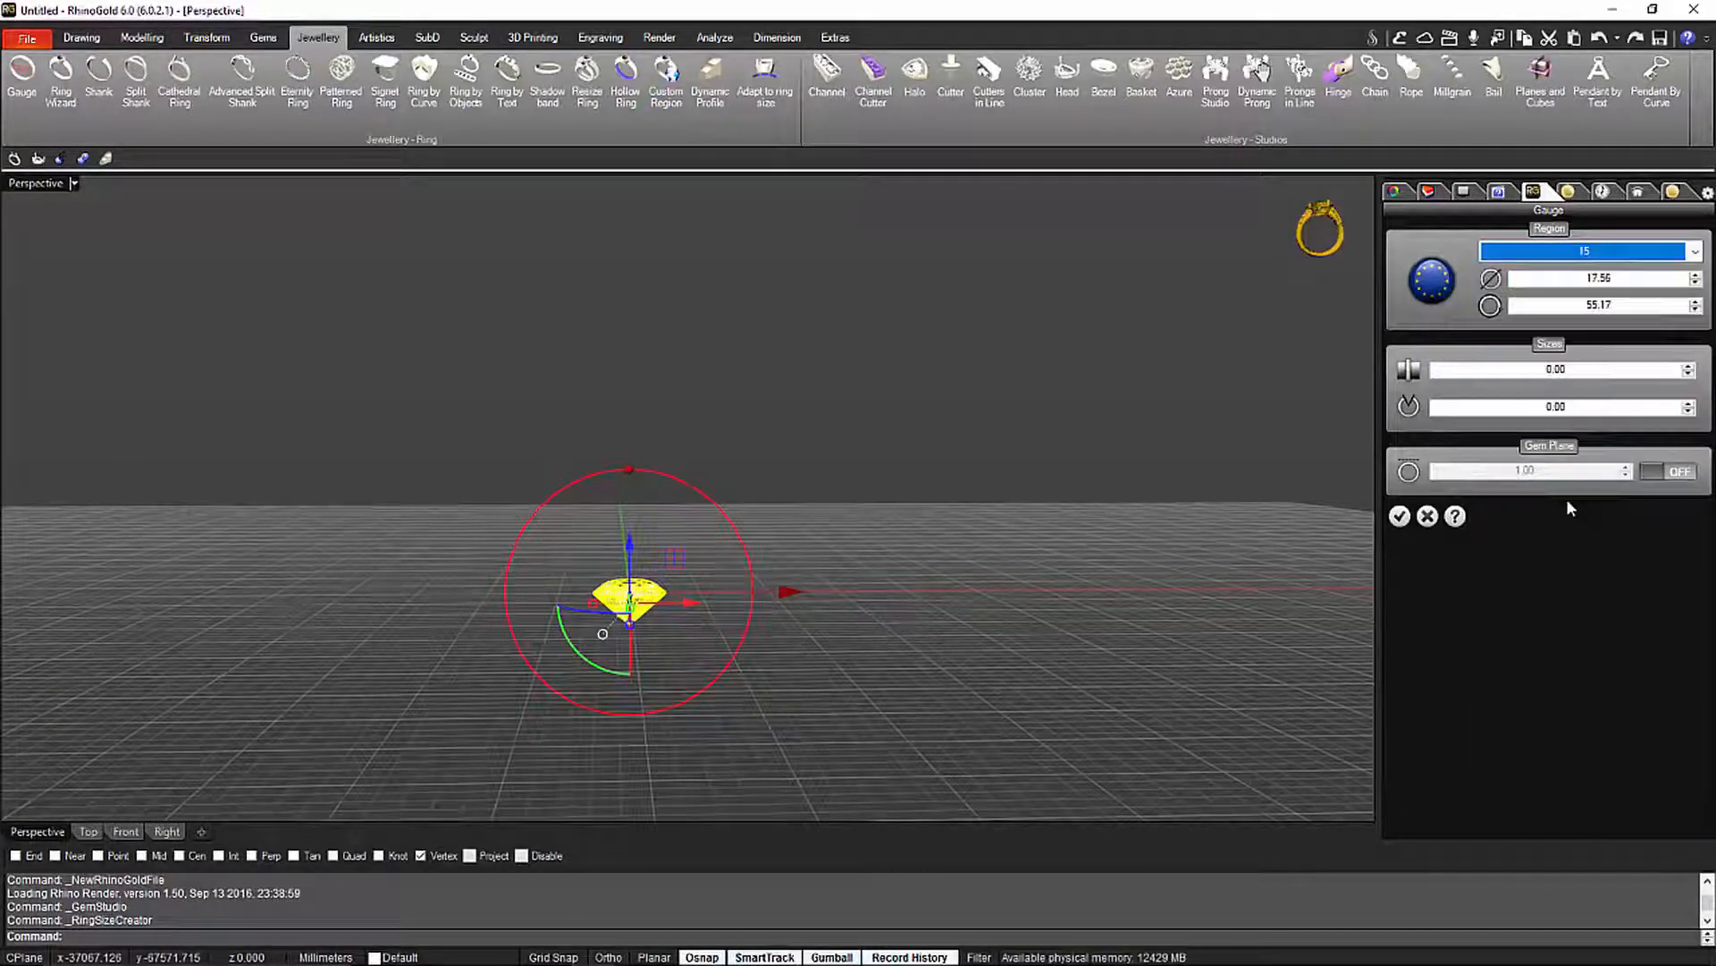
pyautogui.click(1399, 516)
# Move the gem straight up so it sits above the ring gauge circle, and deselect it
pyautogui.click(665, 594)
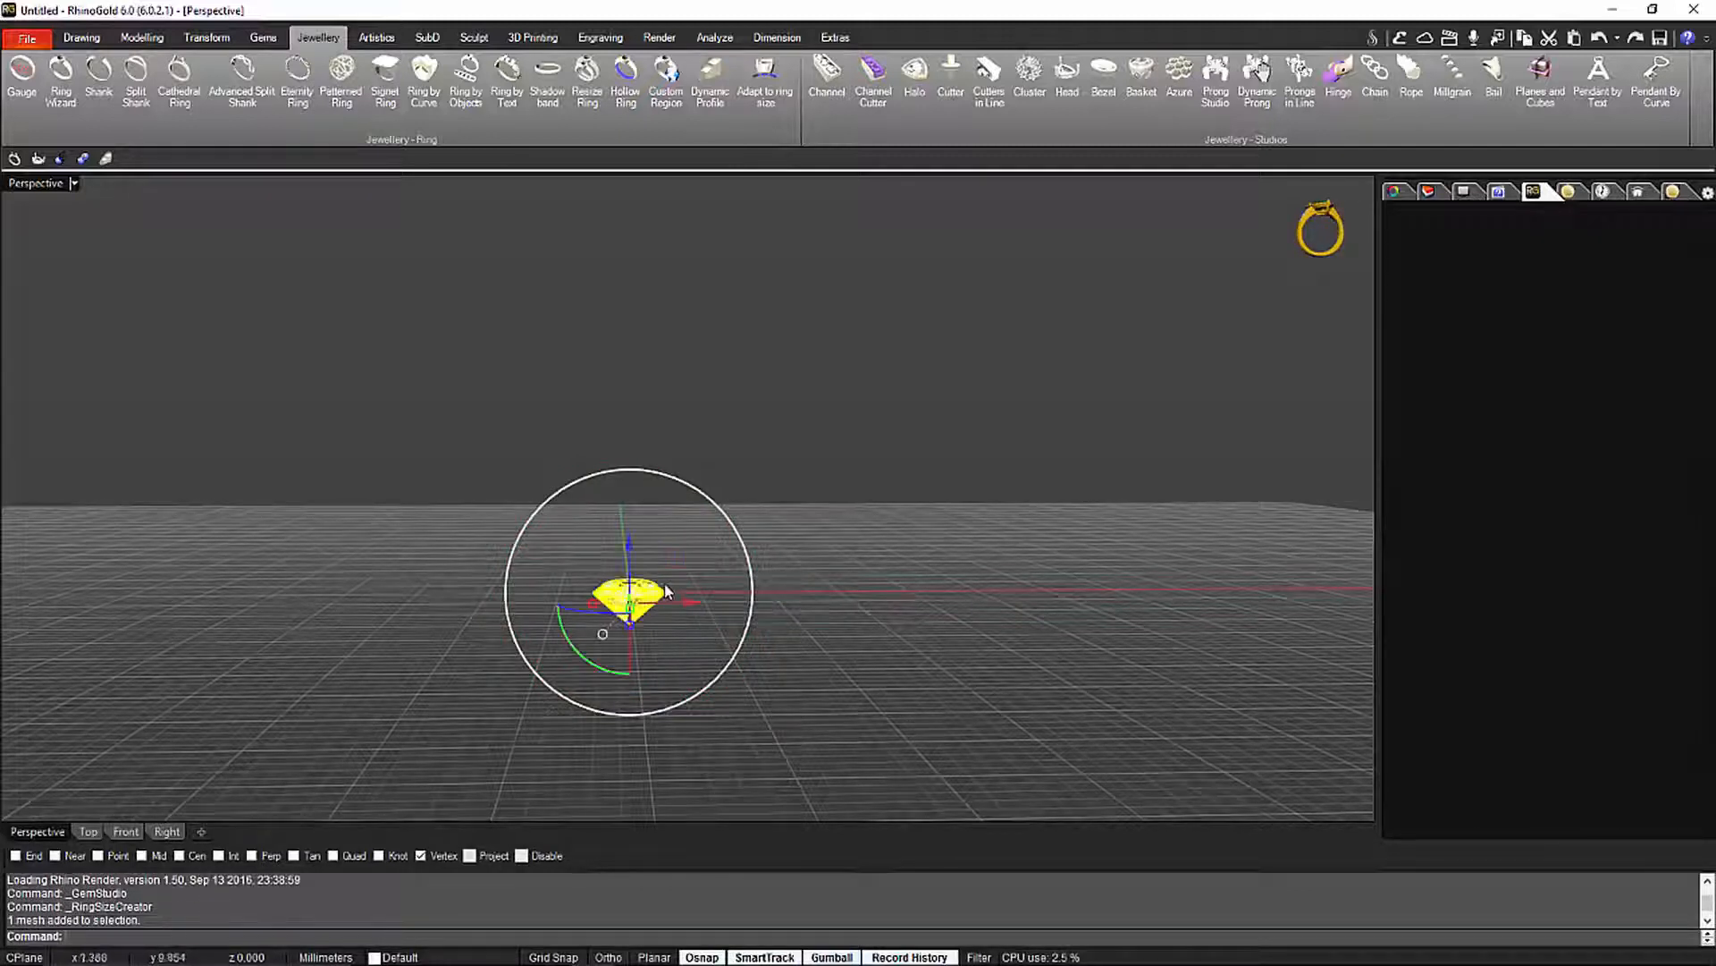
pyautogui.moveTo(630, 550); pyautogui.dragTo(695, 378)
pyautogui.click(841, 457)
# Apply Head Studio template 001 to the raised gem
pyautogui.moveTo(843, 459); pyautogui.dragTo(991, 560, button='right')
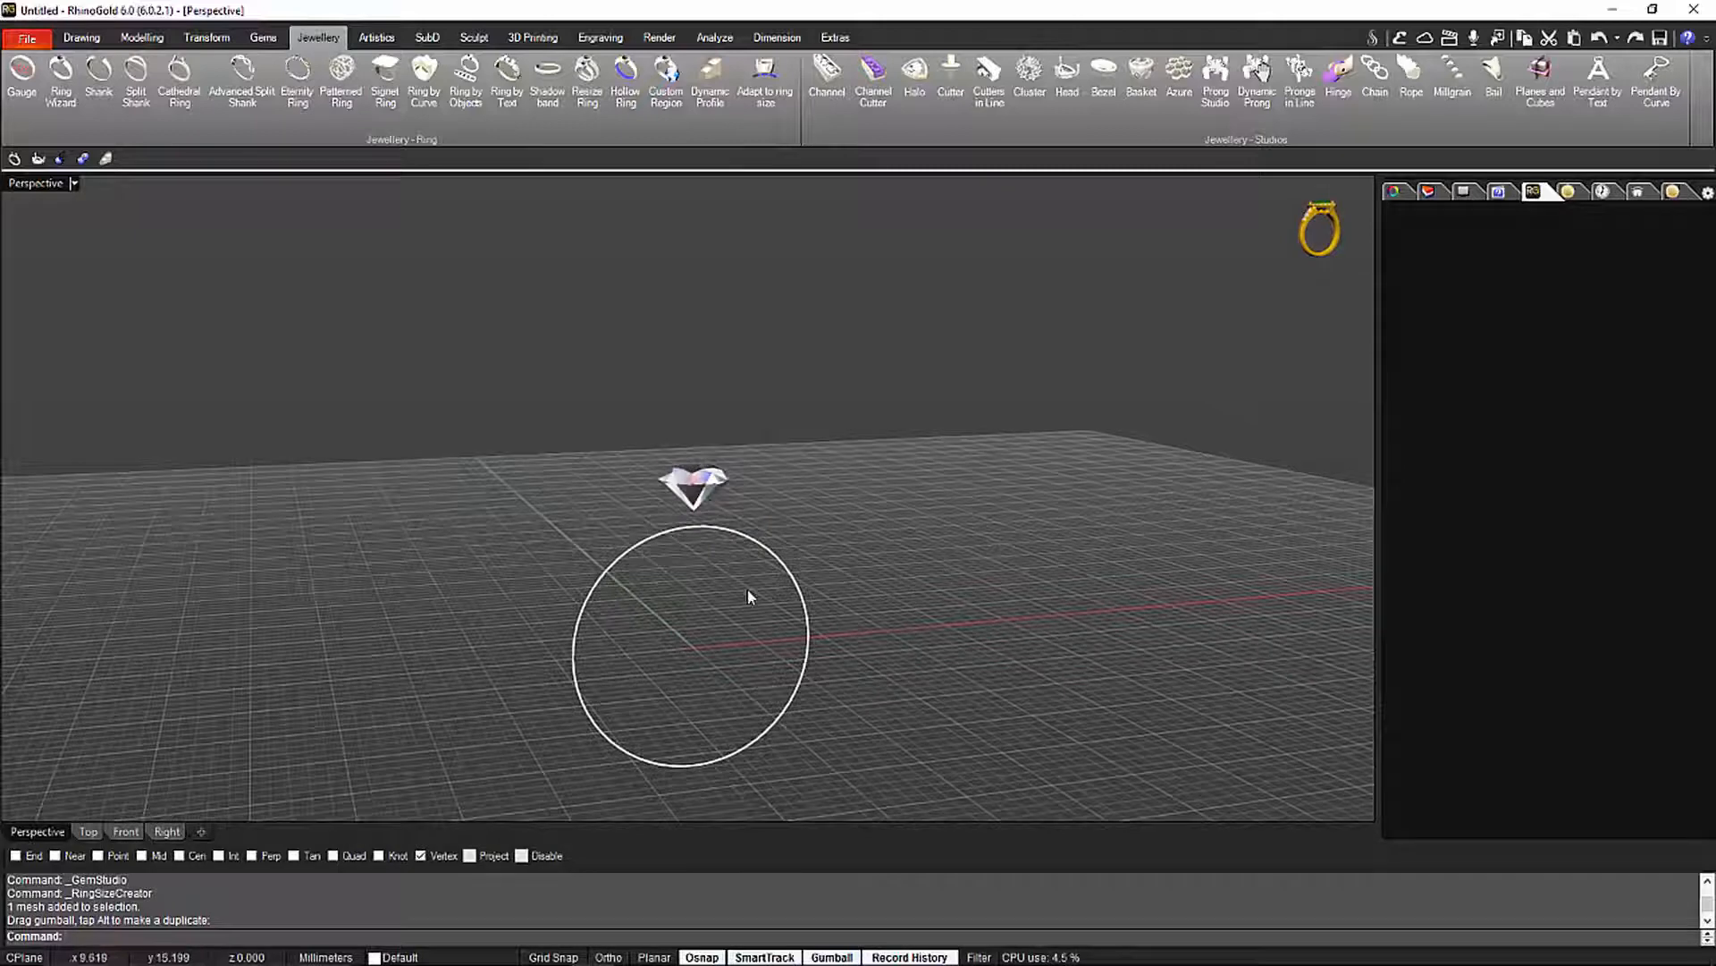
pyautogui.moveTo(749, 596)
pyautogui.mouseDown(button='right')
pyautogui.moveTo(822, 595)
pyautogui.moveTo(754, 598)
pyautogui.mouseUp(button='right')
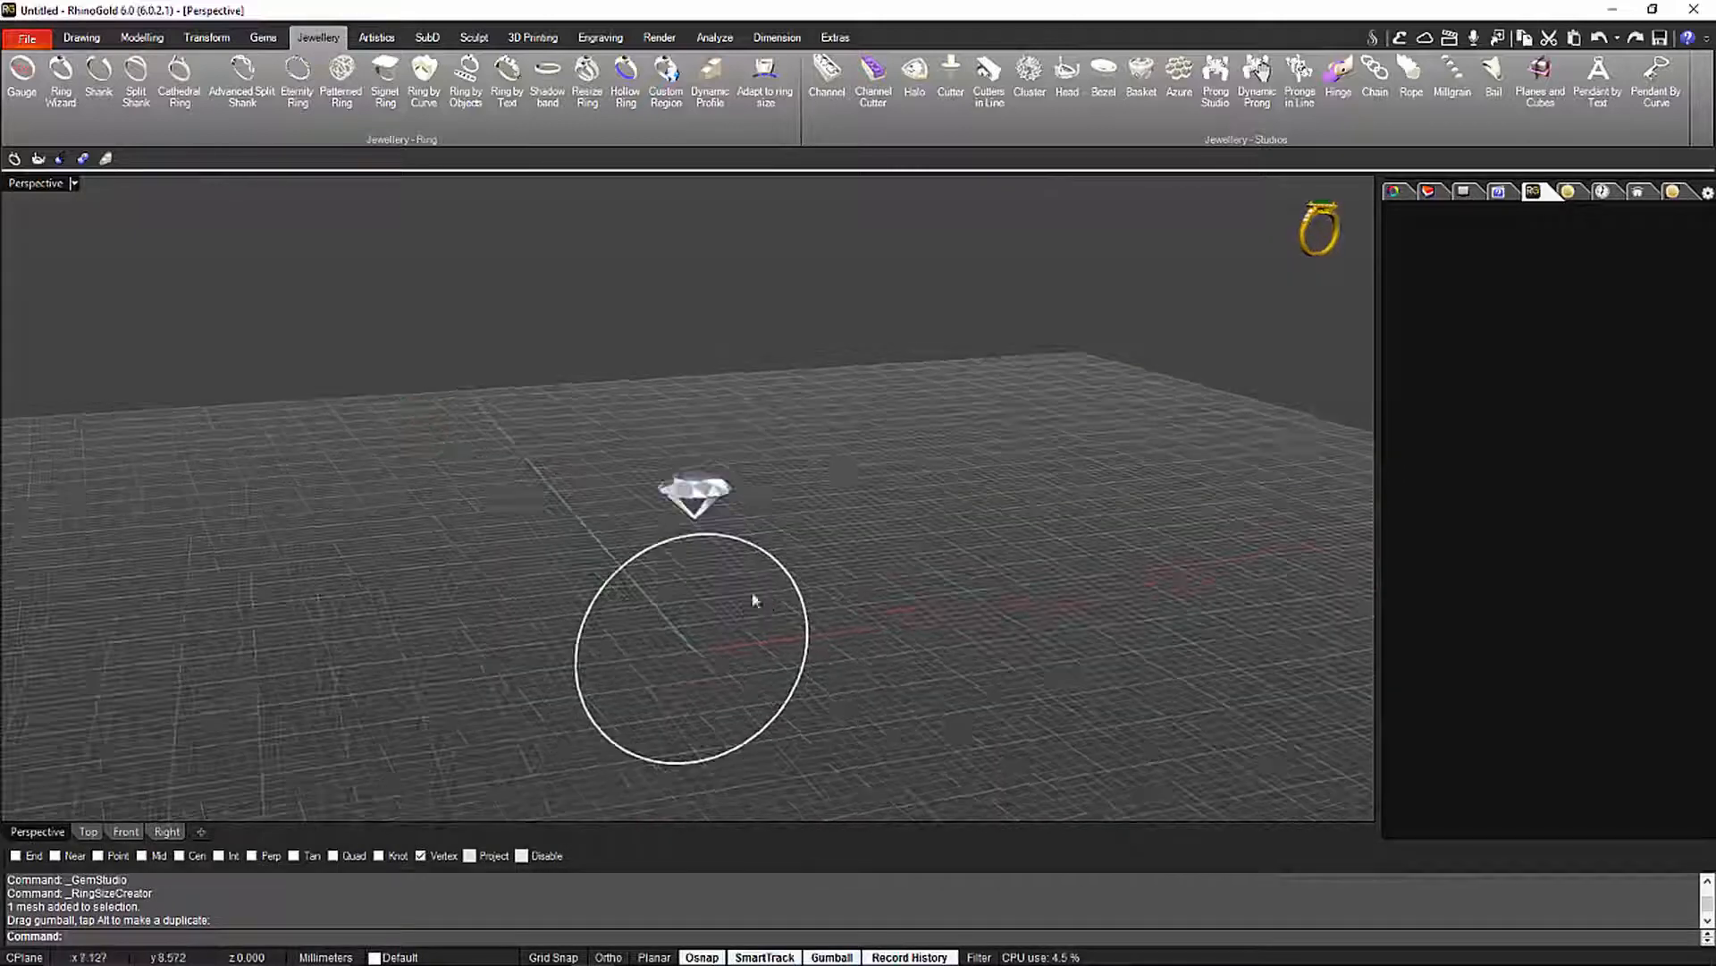
pyautogui.click(713, 499)
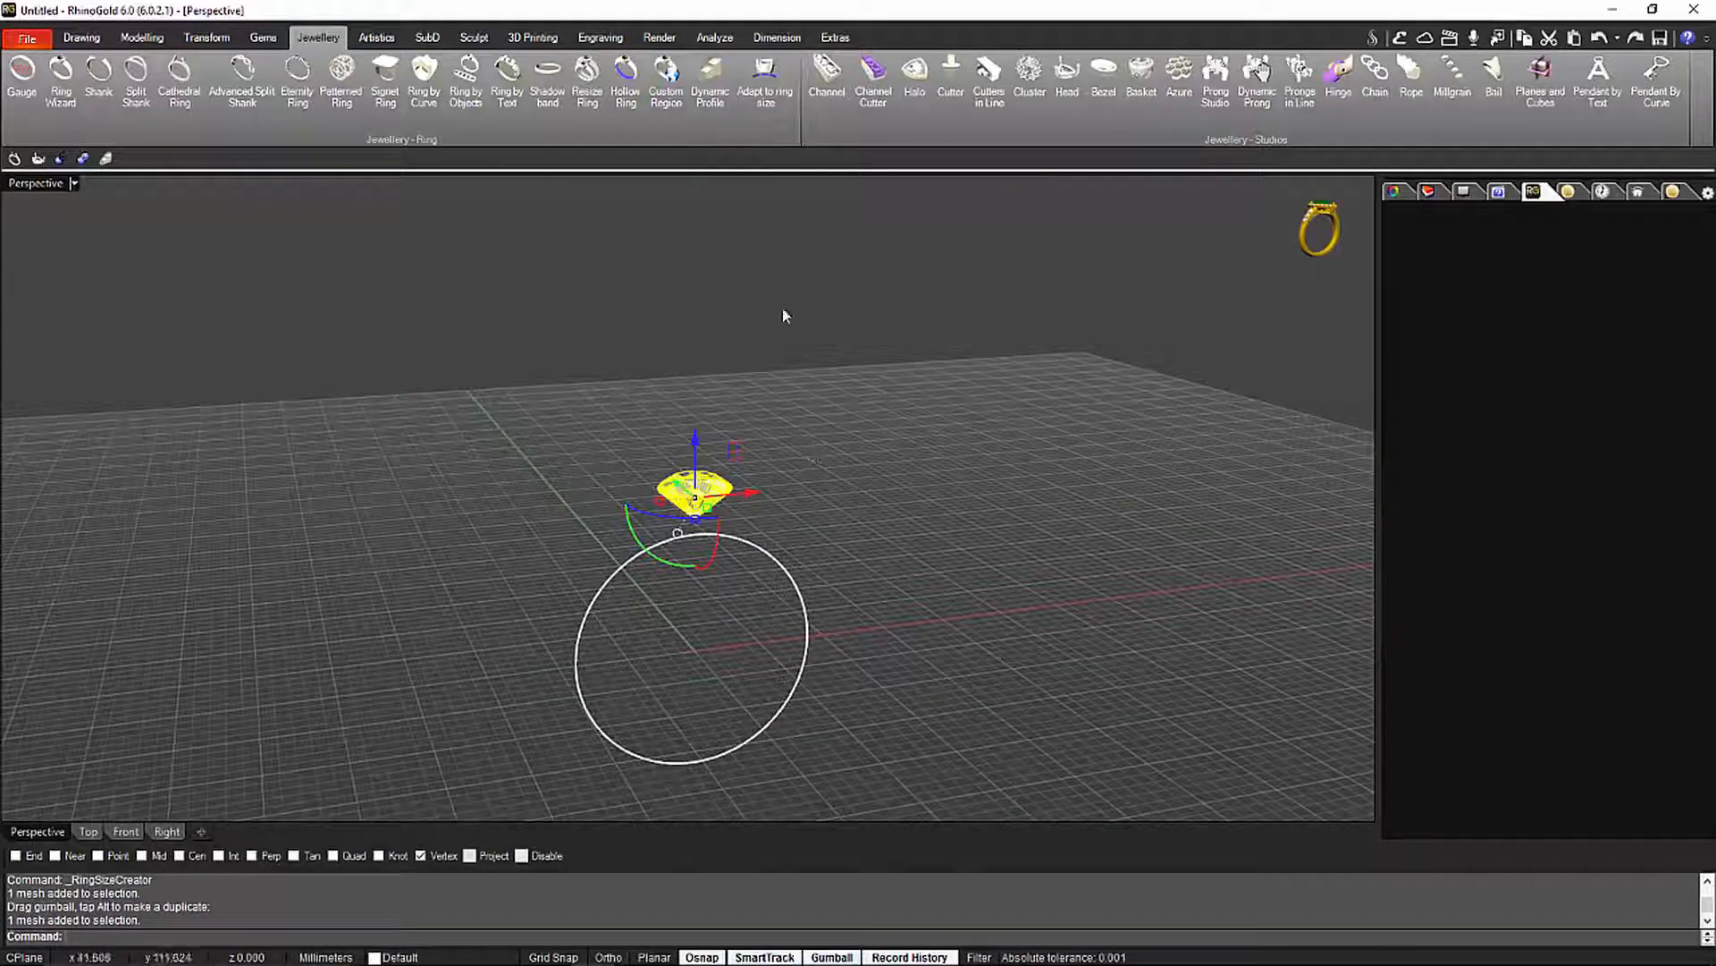
pyautogui.click(1067, 81)
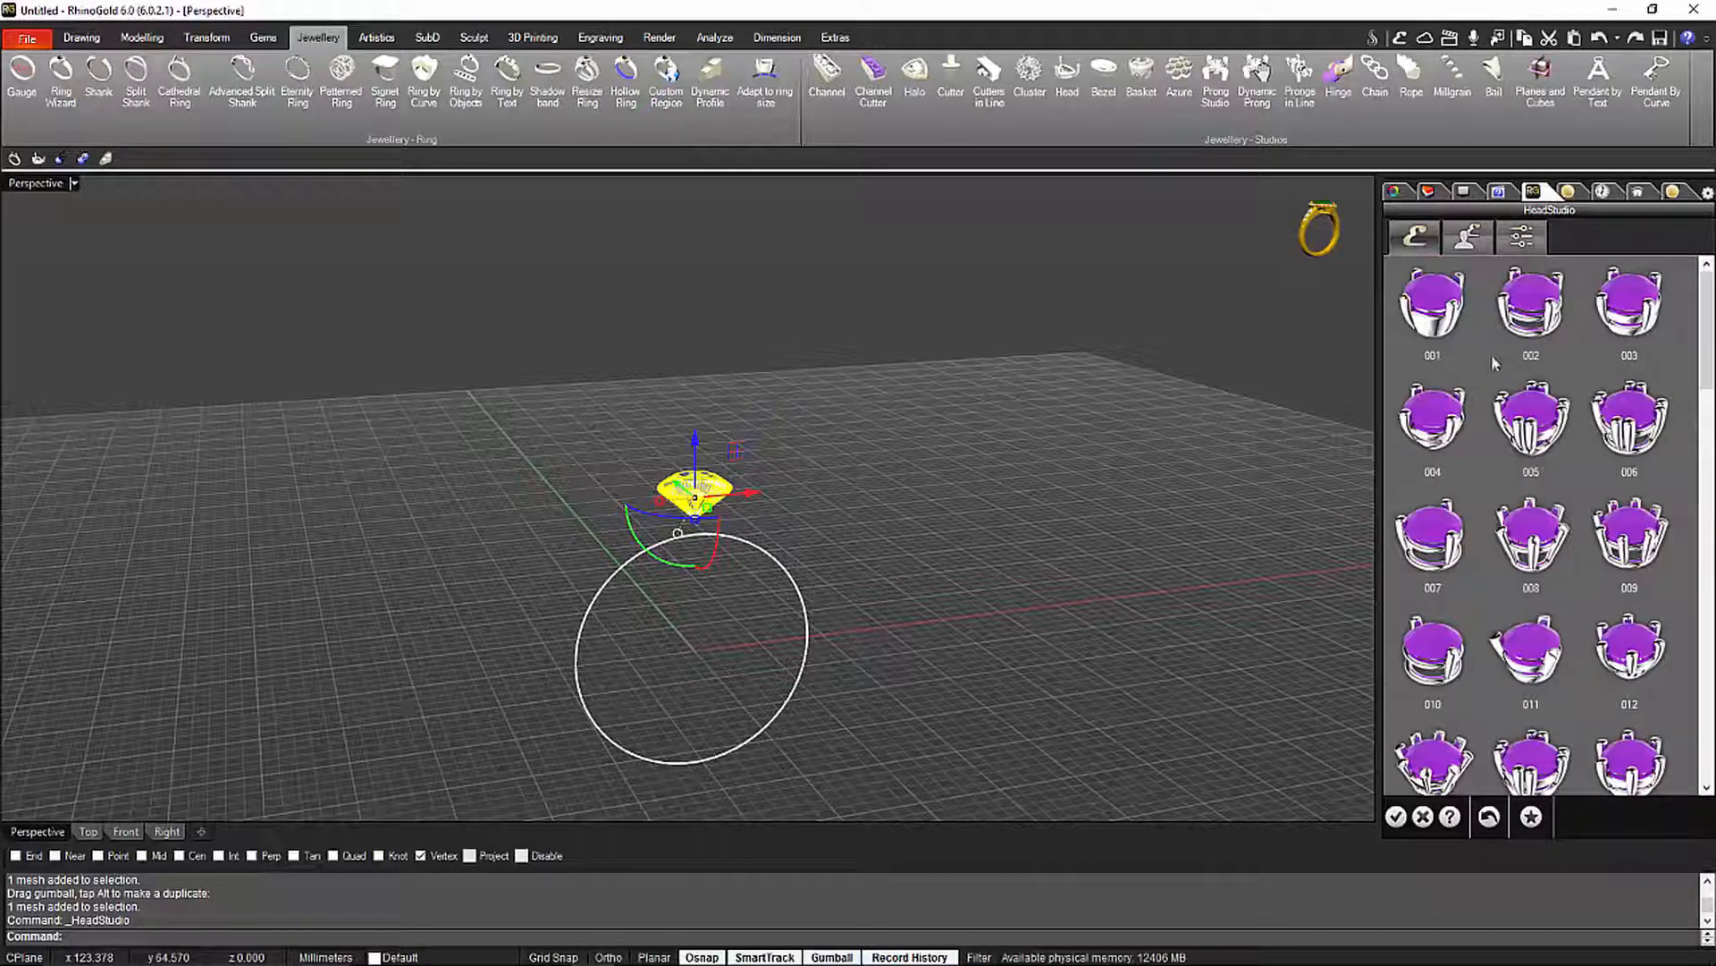
pyautogui.click(1433, 304)
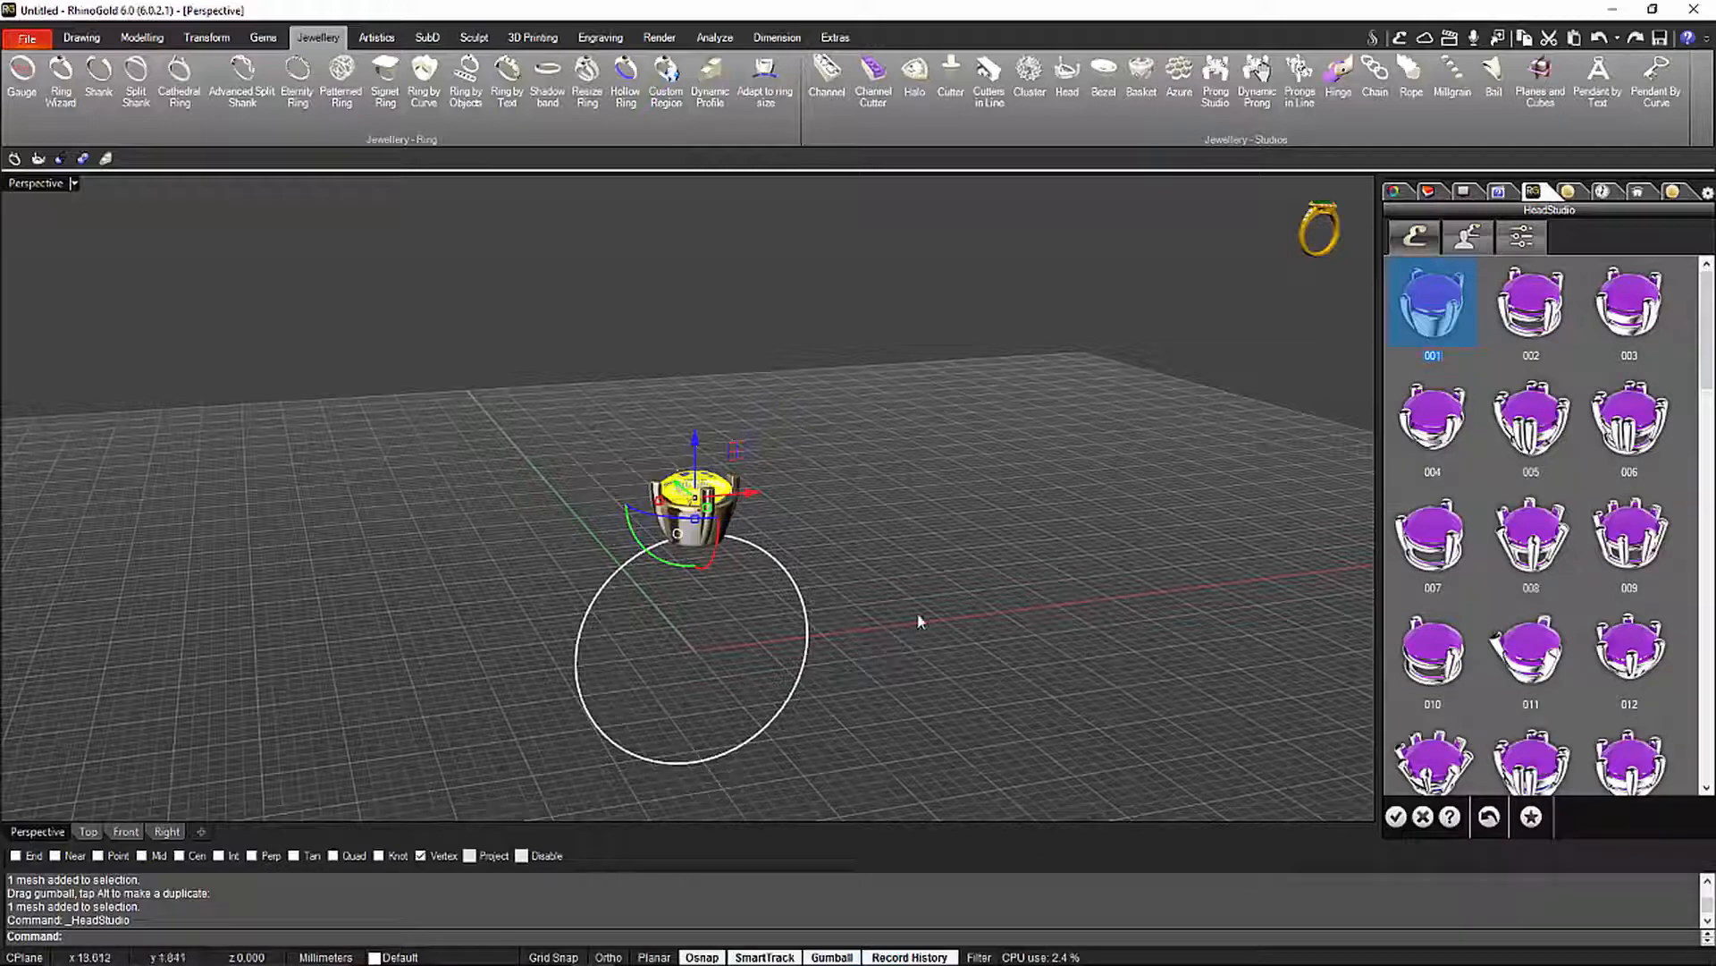
pyautogui.moveTo(920, 622)
pyautogui.mouseDown(button='right')
pyautogui.moveTo(943, 705)
pyautogui.moveTo(1091, 579)
pyautogui.moveTo(911, 652)
pyautogui.moveTo(984, 601)
pyautogui.moveTo(930, 647)
pyautogui.moveTo(921, 617)
pyautogui.mouseUp(button='right')
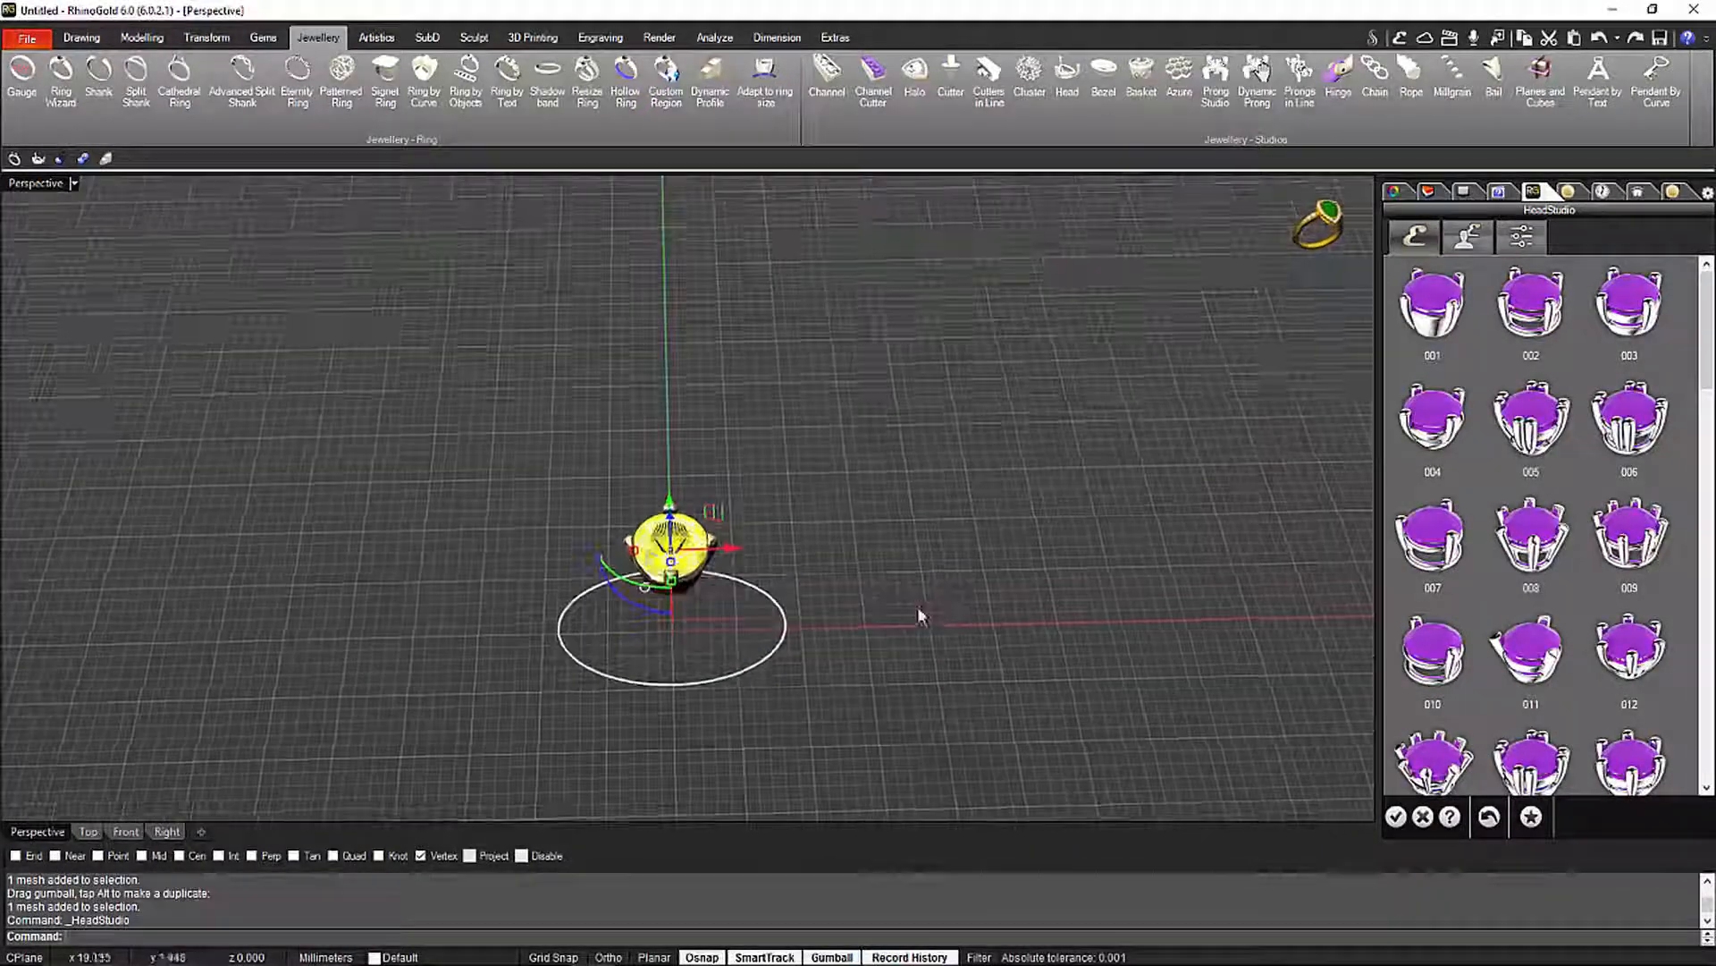
# In the head's parameters, pull the prong bases outward and down to a prong length of about 4.21 mm
pyautogui.click(1521, 237)
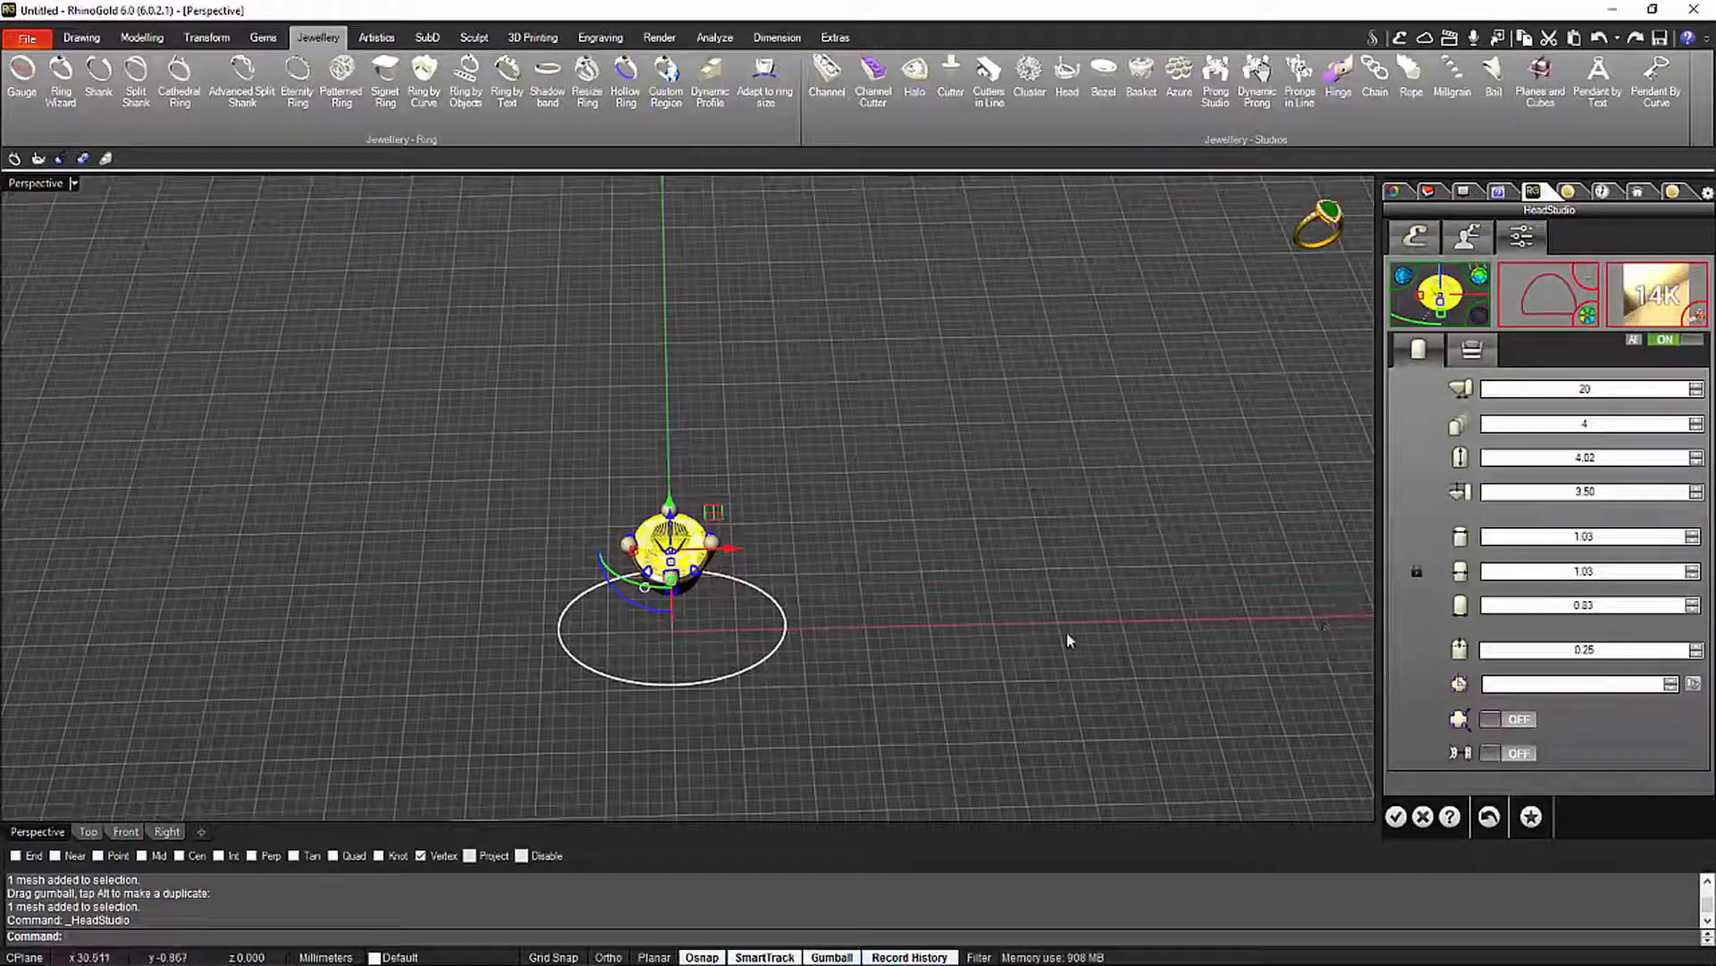
pyautogui.moveTo(1069, 641); pyautogui.dragTo(1092, 454, button='right')
pyautogui.scroll(6, 665, 559)
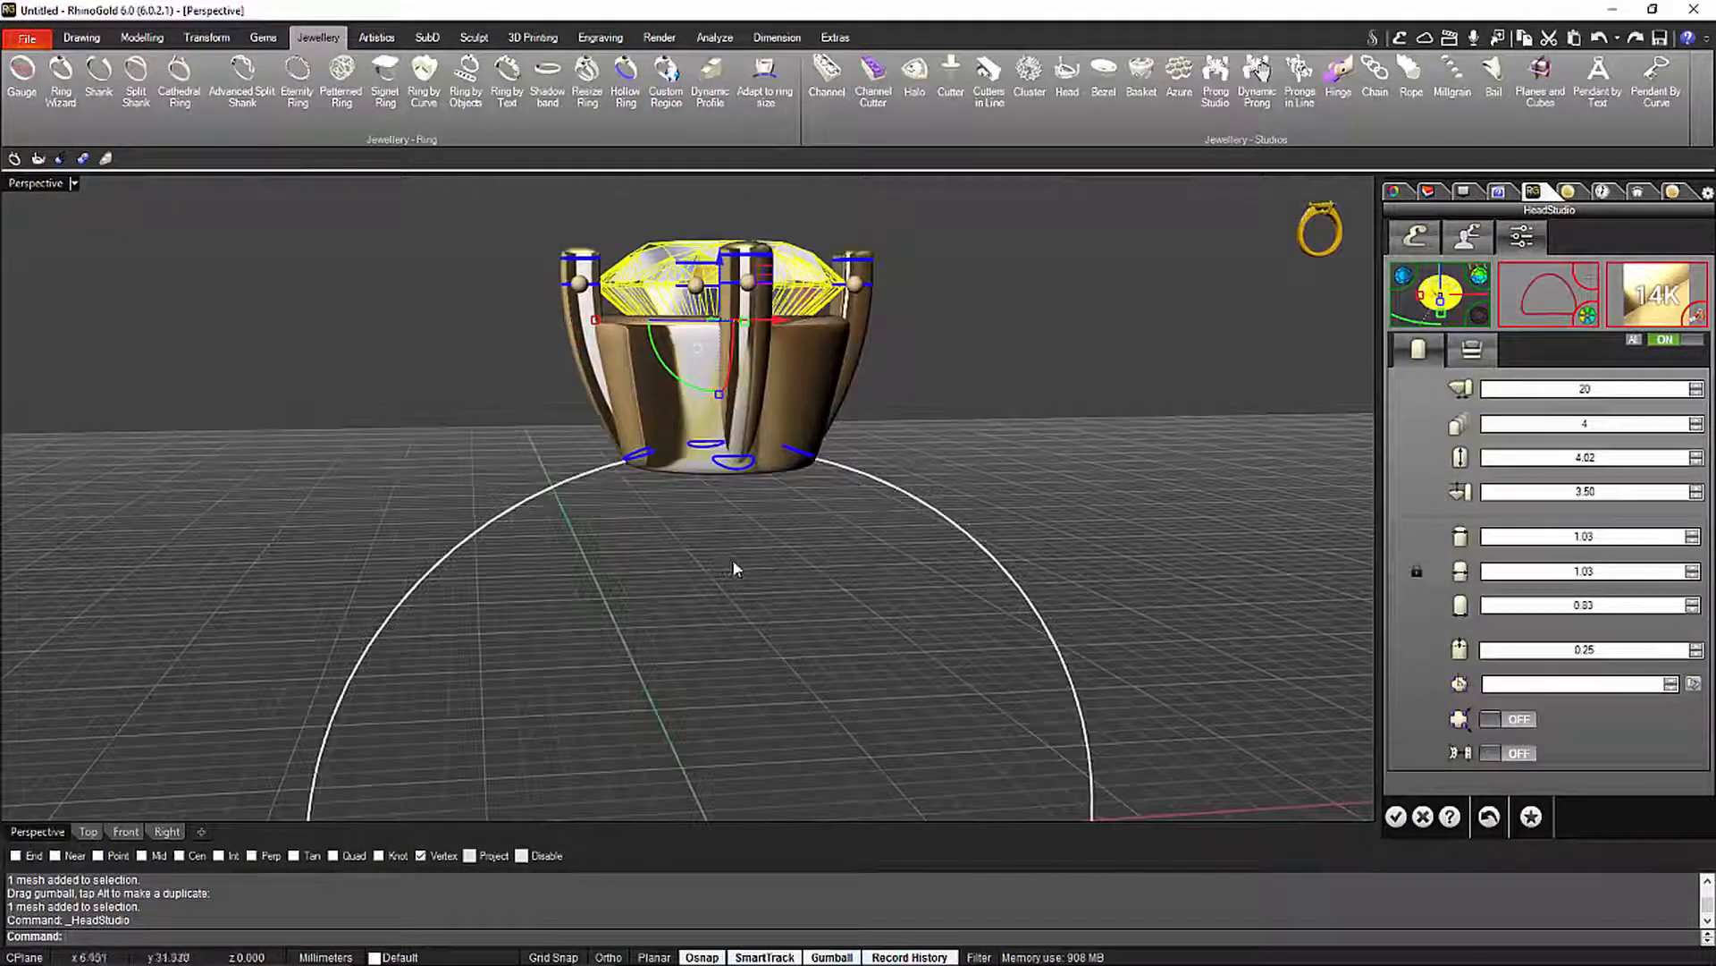
pyautogui.moveTo(734, 569); pyautogui.dragTo(645, 599, button='right')
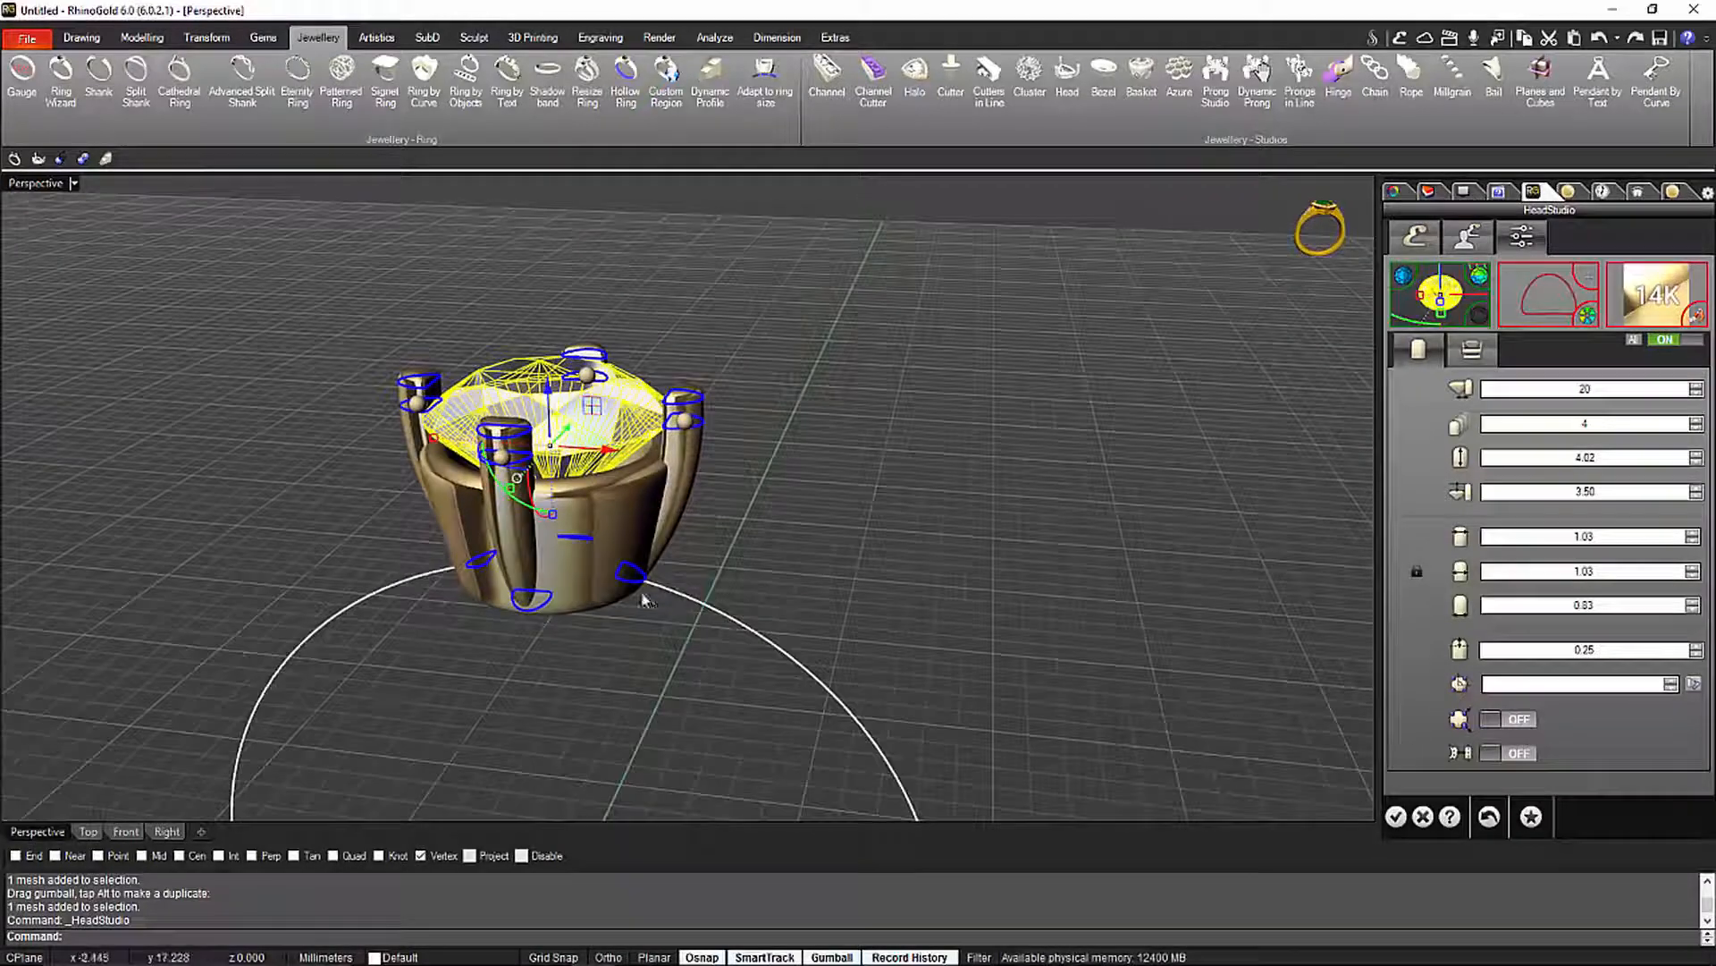
pyautogui.moveTo(788, 556); pyautogui.dragTo(590, 635, button='right')
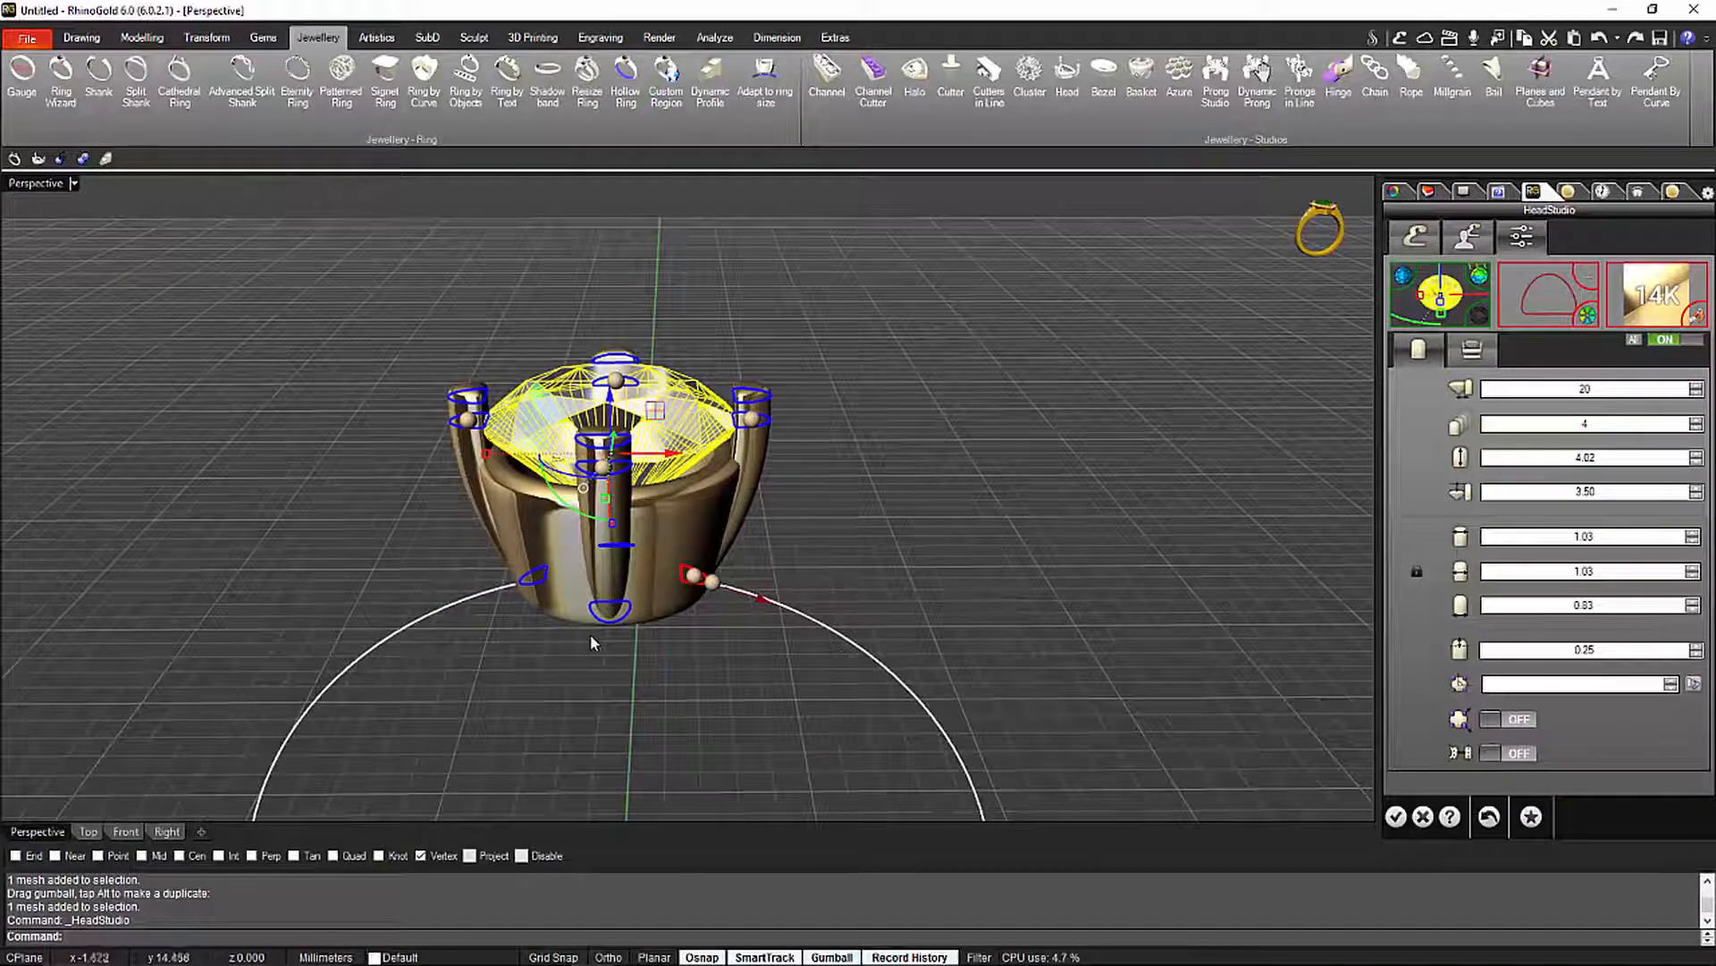
pyautogui.moveTo(696, 576); pyautogui.dragTo(712, 590)
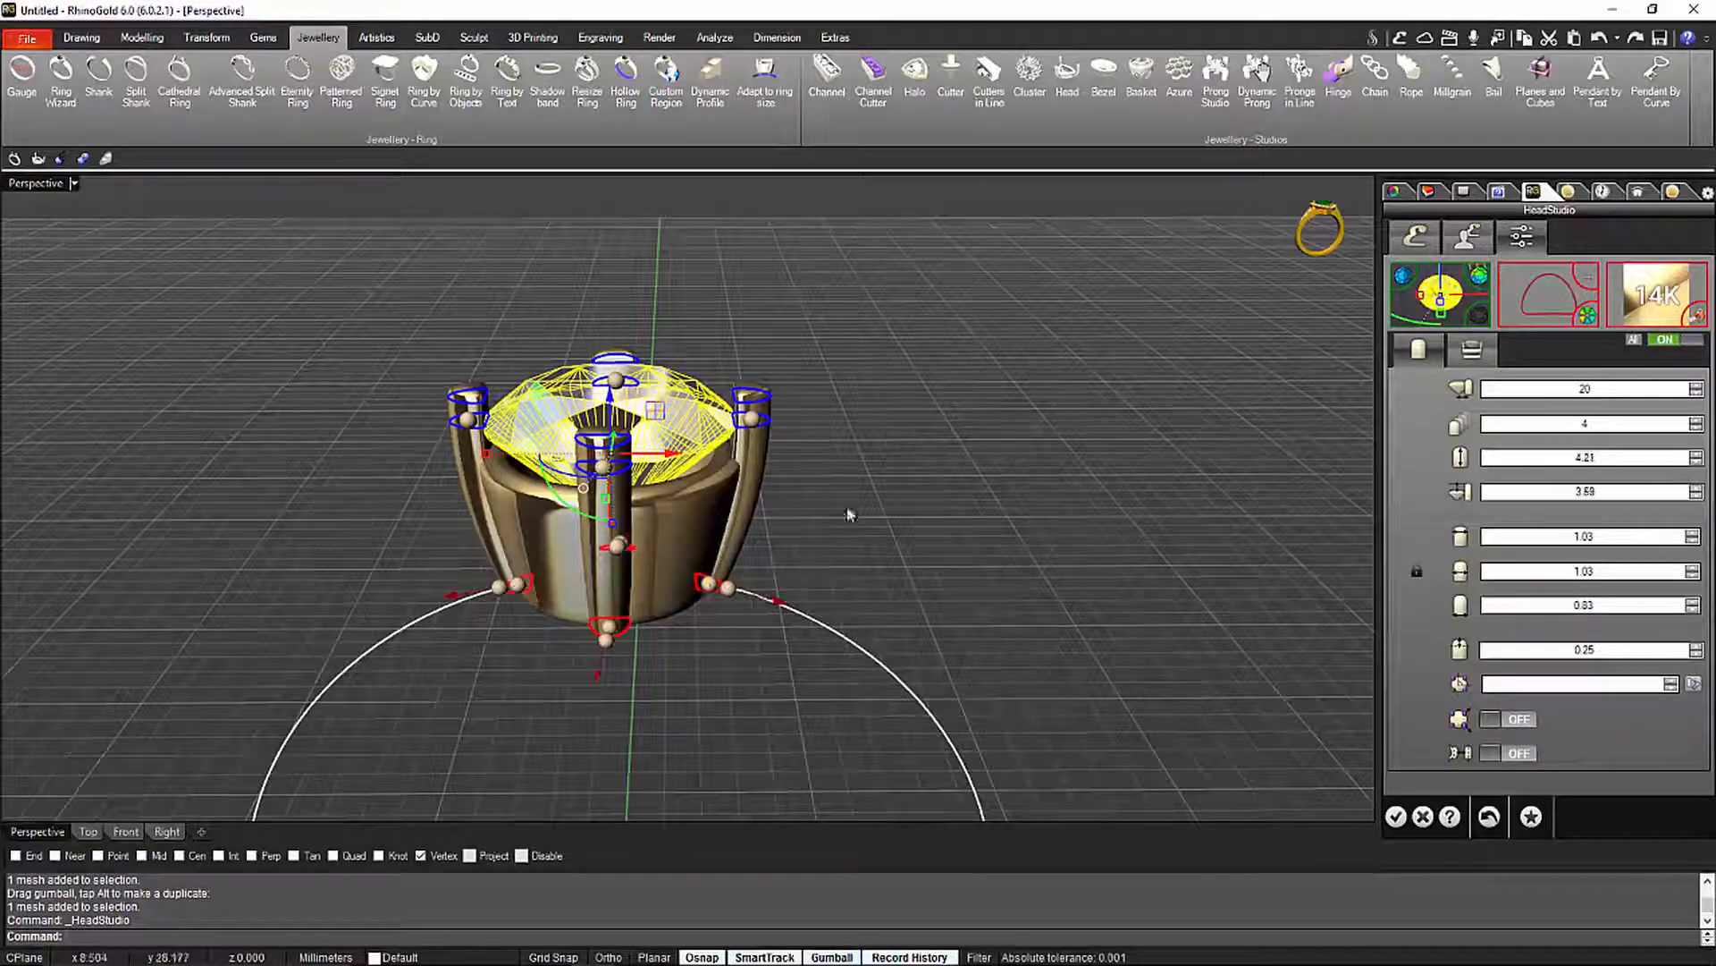
# Unlock the linked prong sizes and set the upper, middle and lower prong sizes to 1.10 mm each
pyautogui.moveTo(850, 515); pyautogui.dragTo(989, 533, button='right')
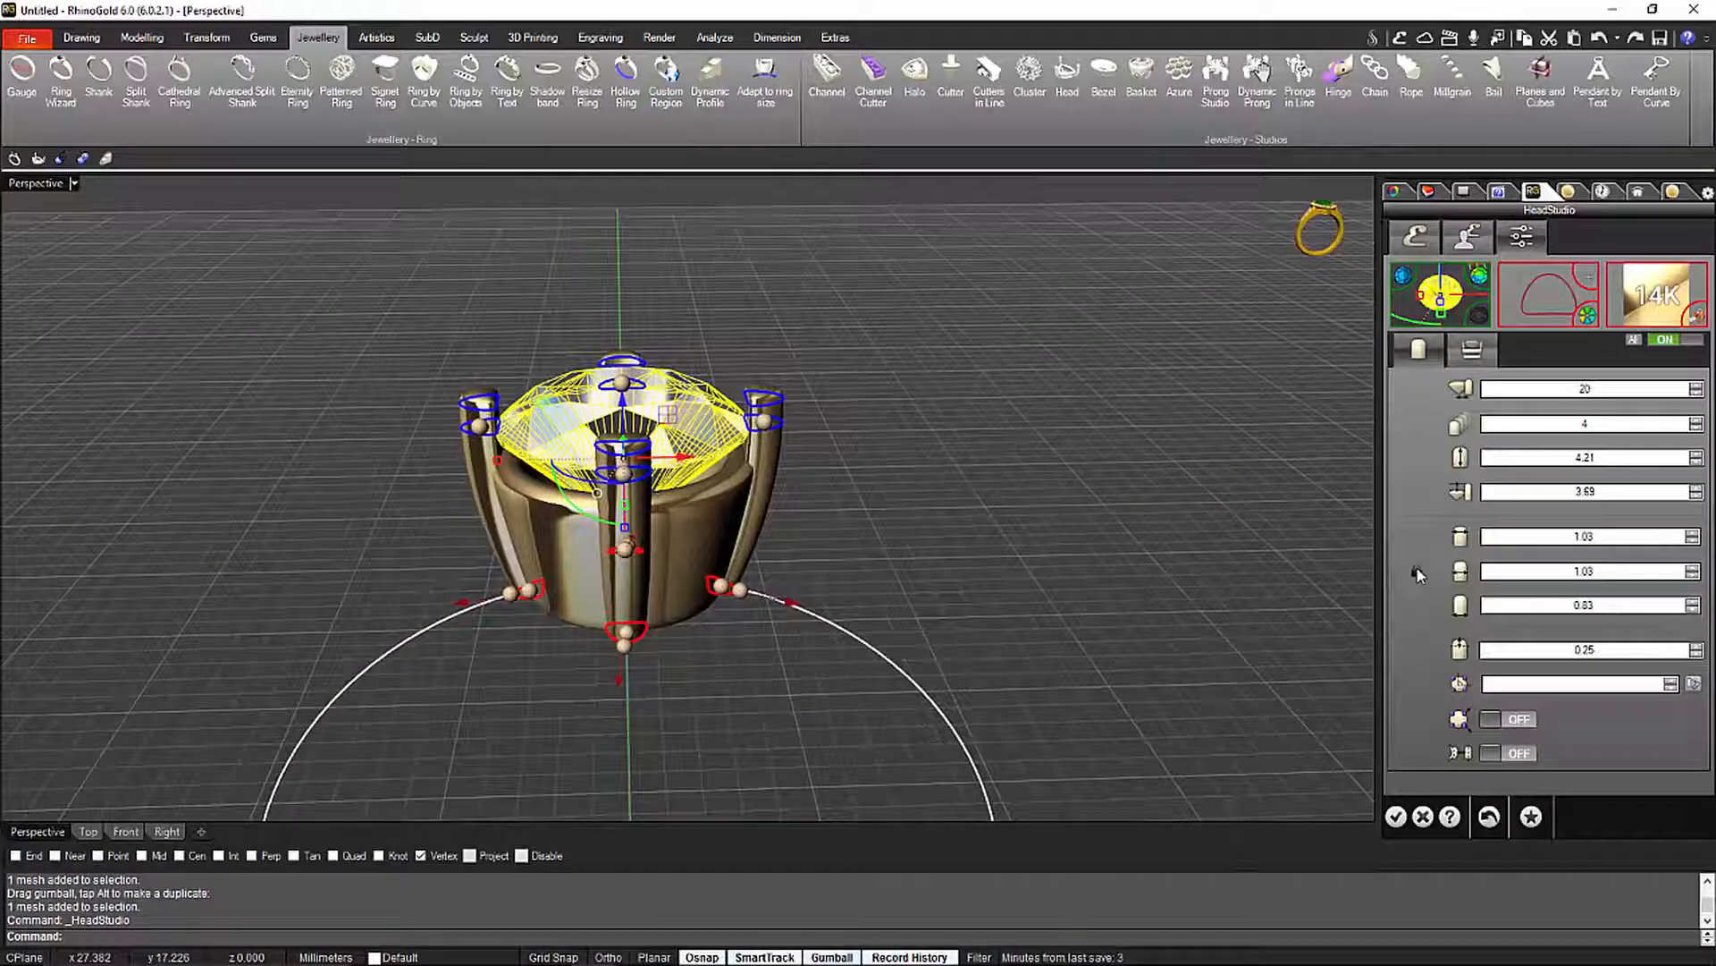
pyautogui.moveTo(1085, 578); pyautogui.dragTo(1277, 583, button='right')
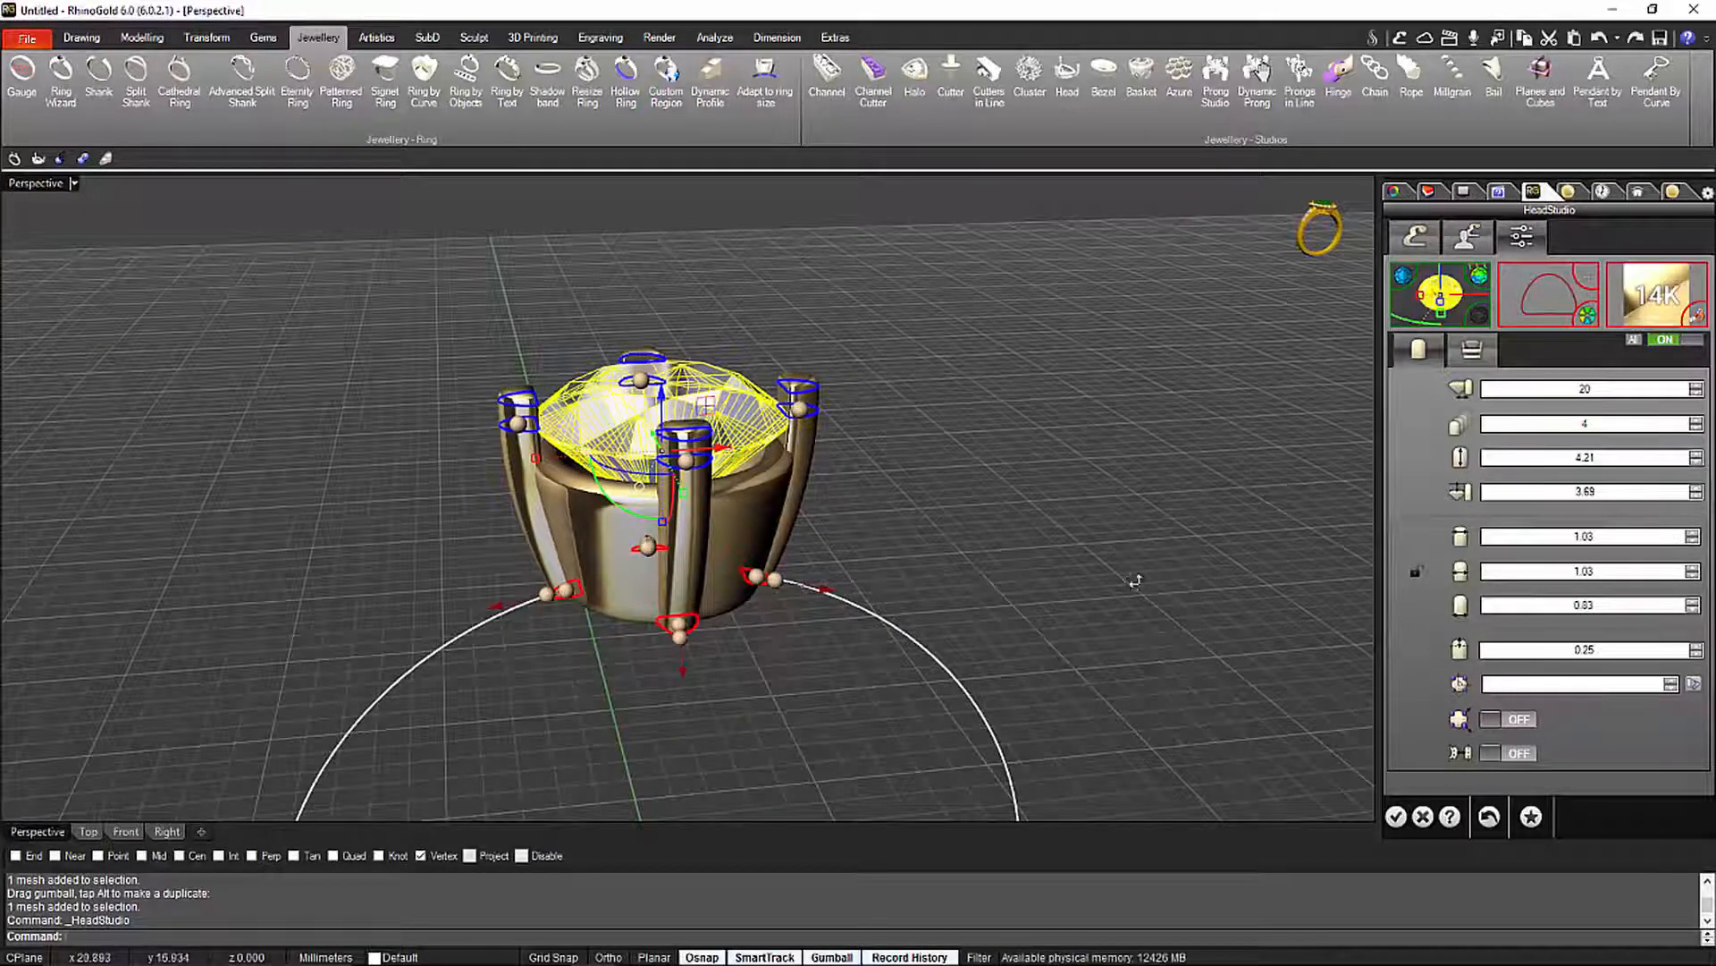
pyautogui.moveTo(1135, 581); pyautogui.dragTo(924, 494, button='right')
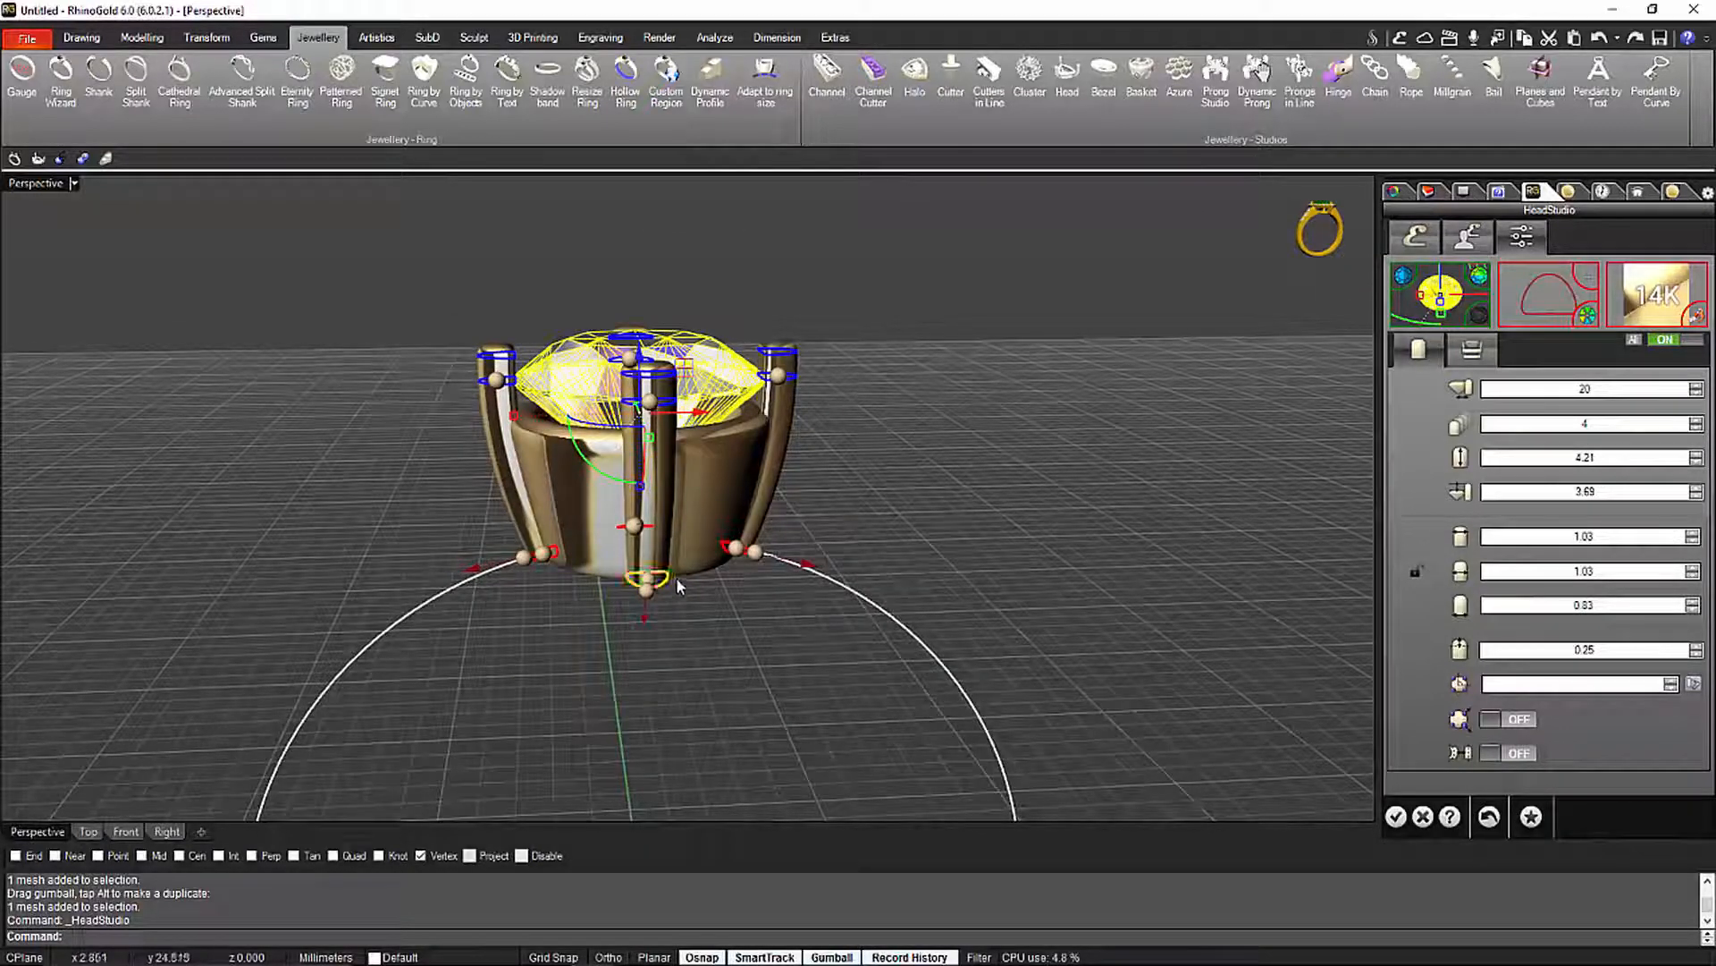
pyautogui.click(1619, 607)
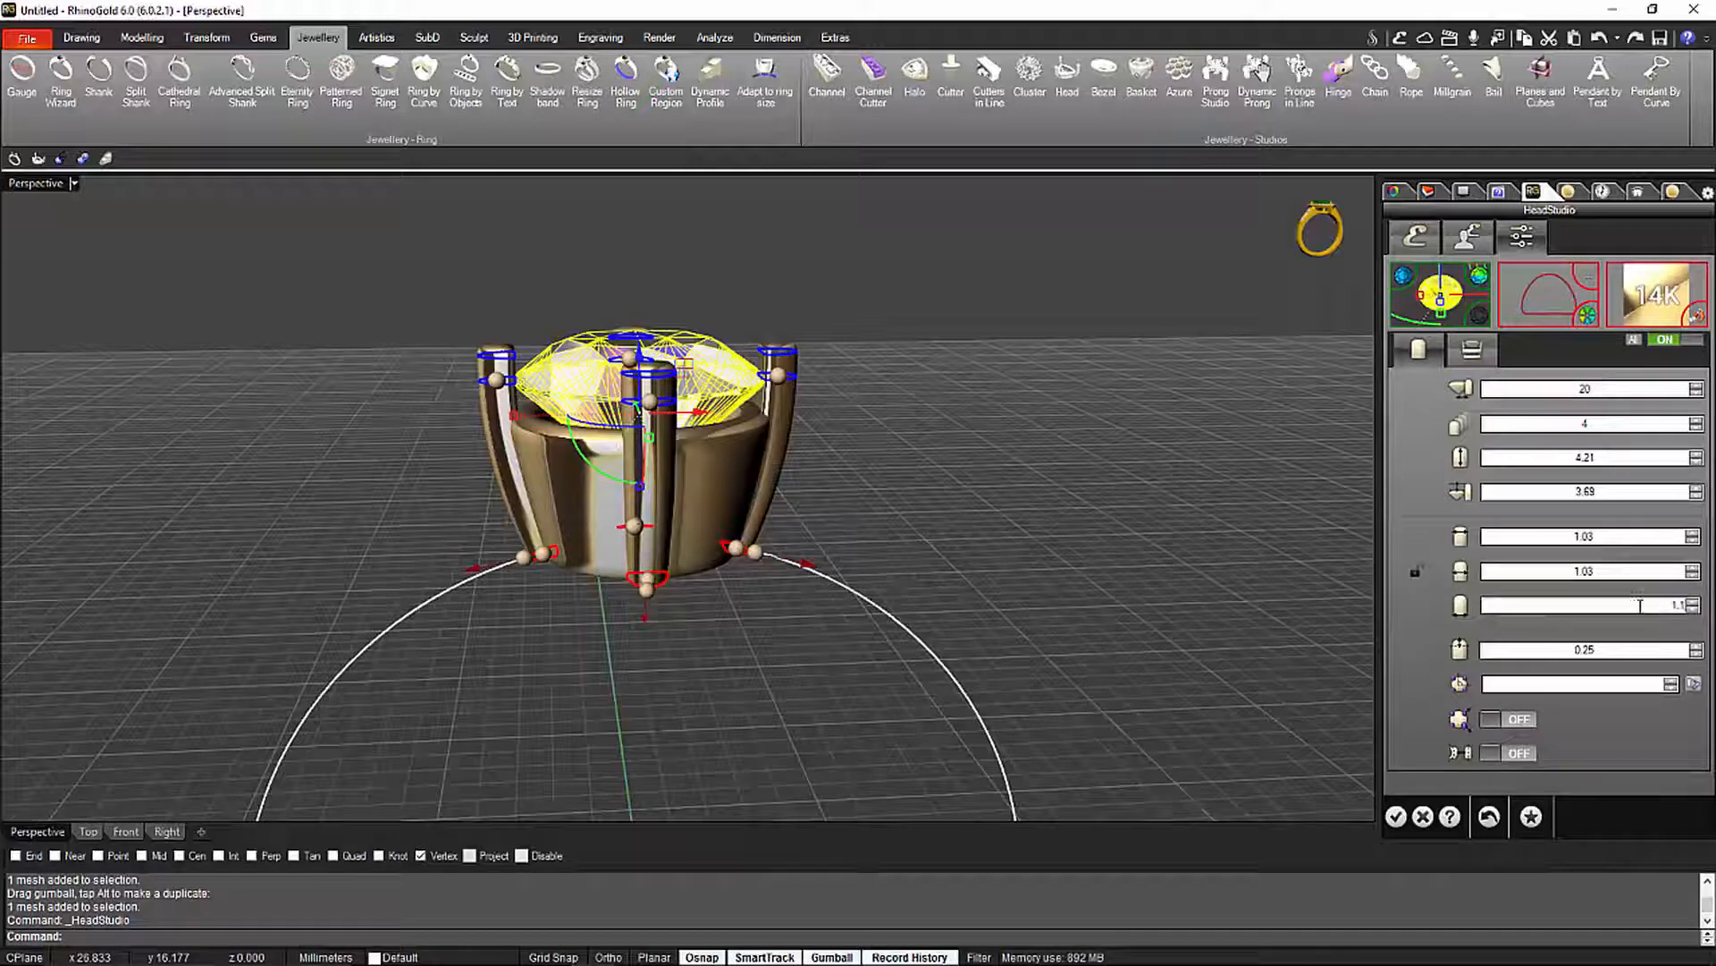
pyautogui.click(1651, 573)
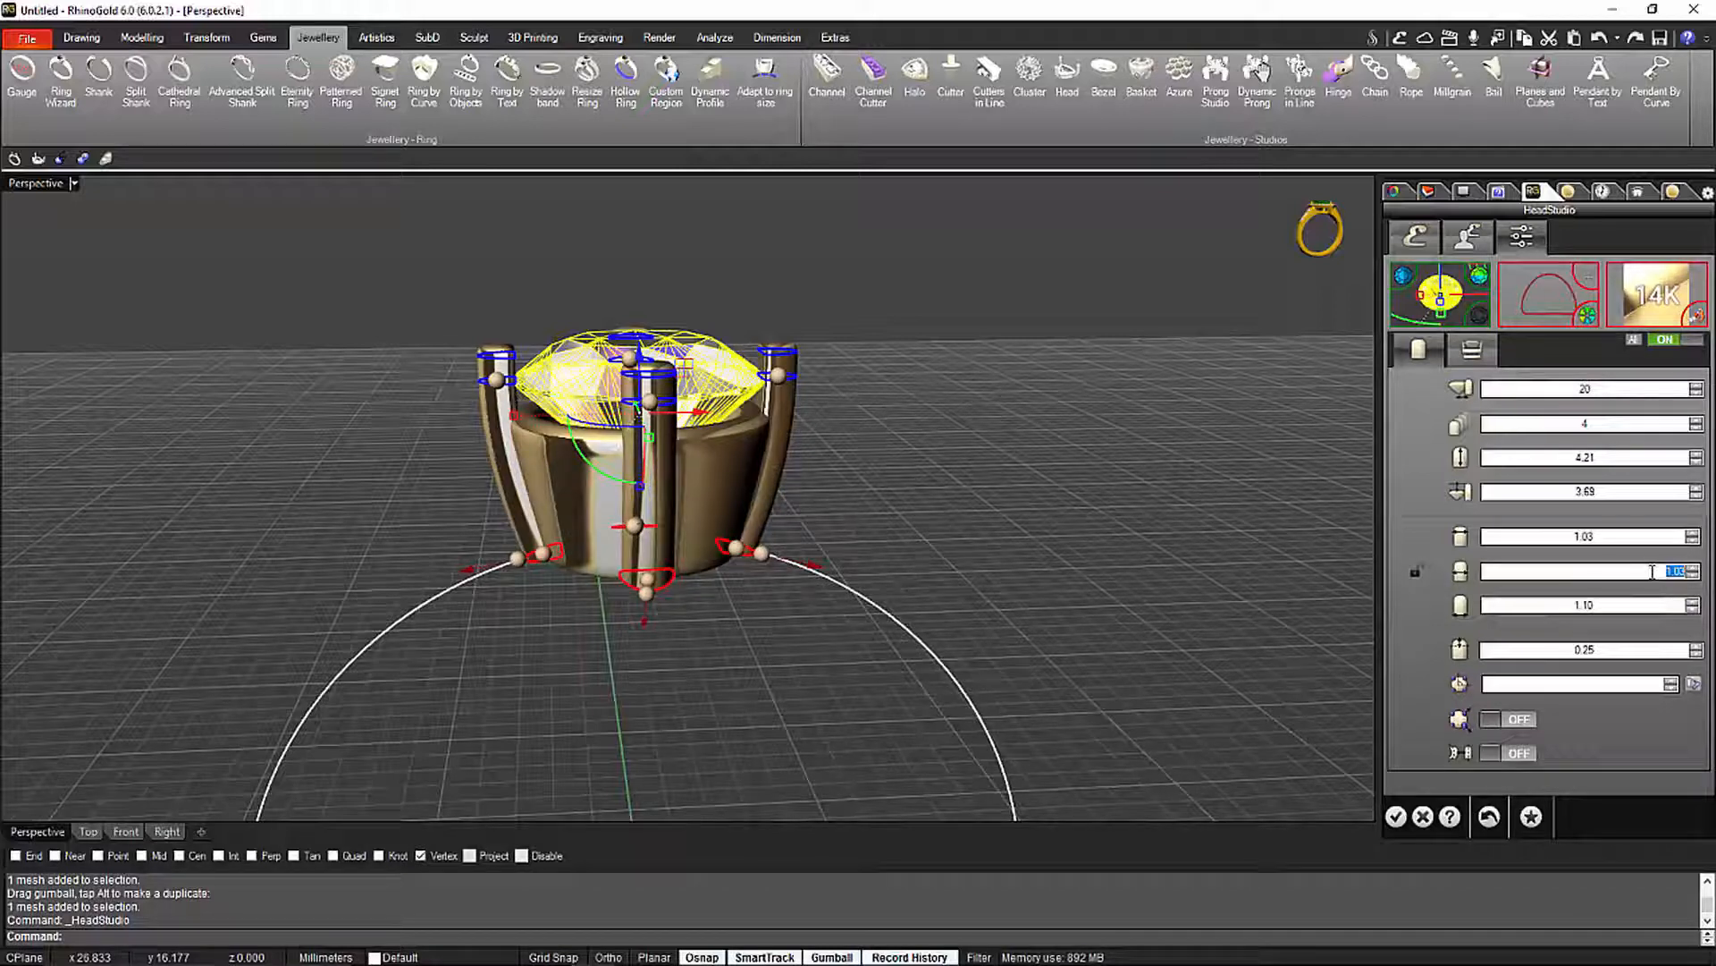
pyautogui.write('1.')
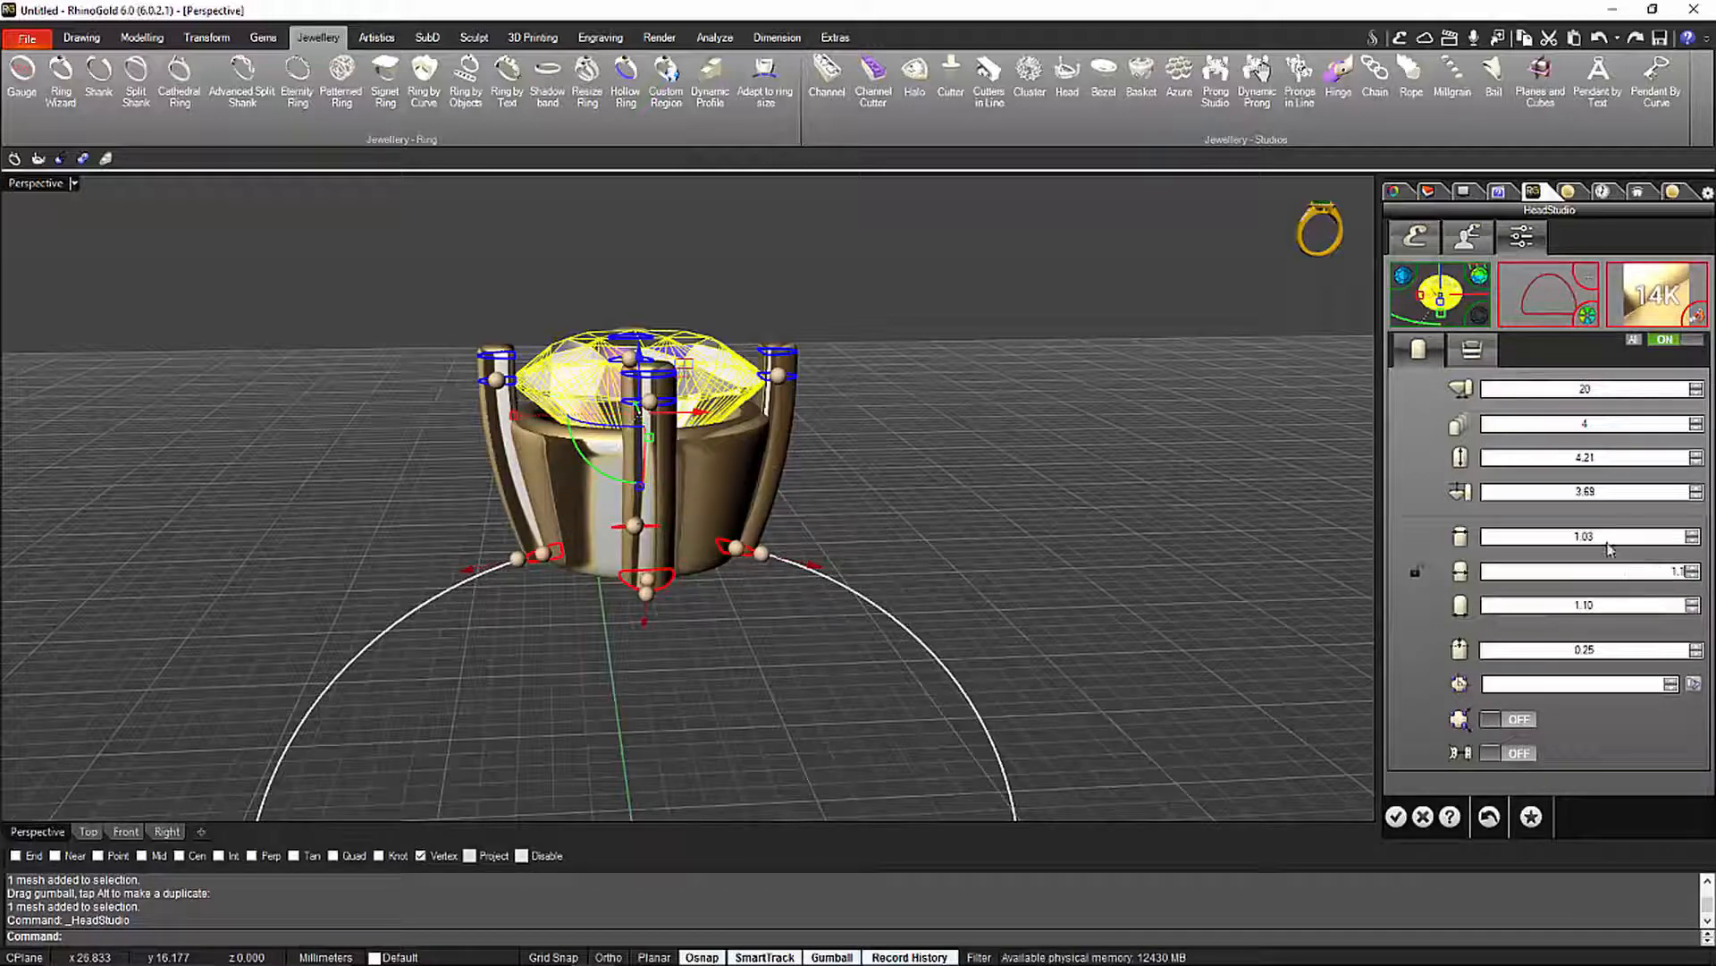
pyautogui.click(1609, 537)
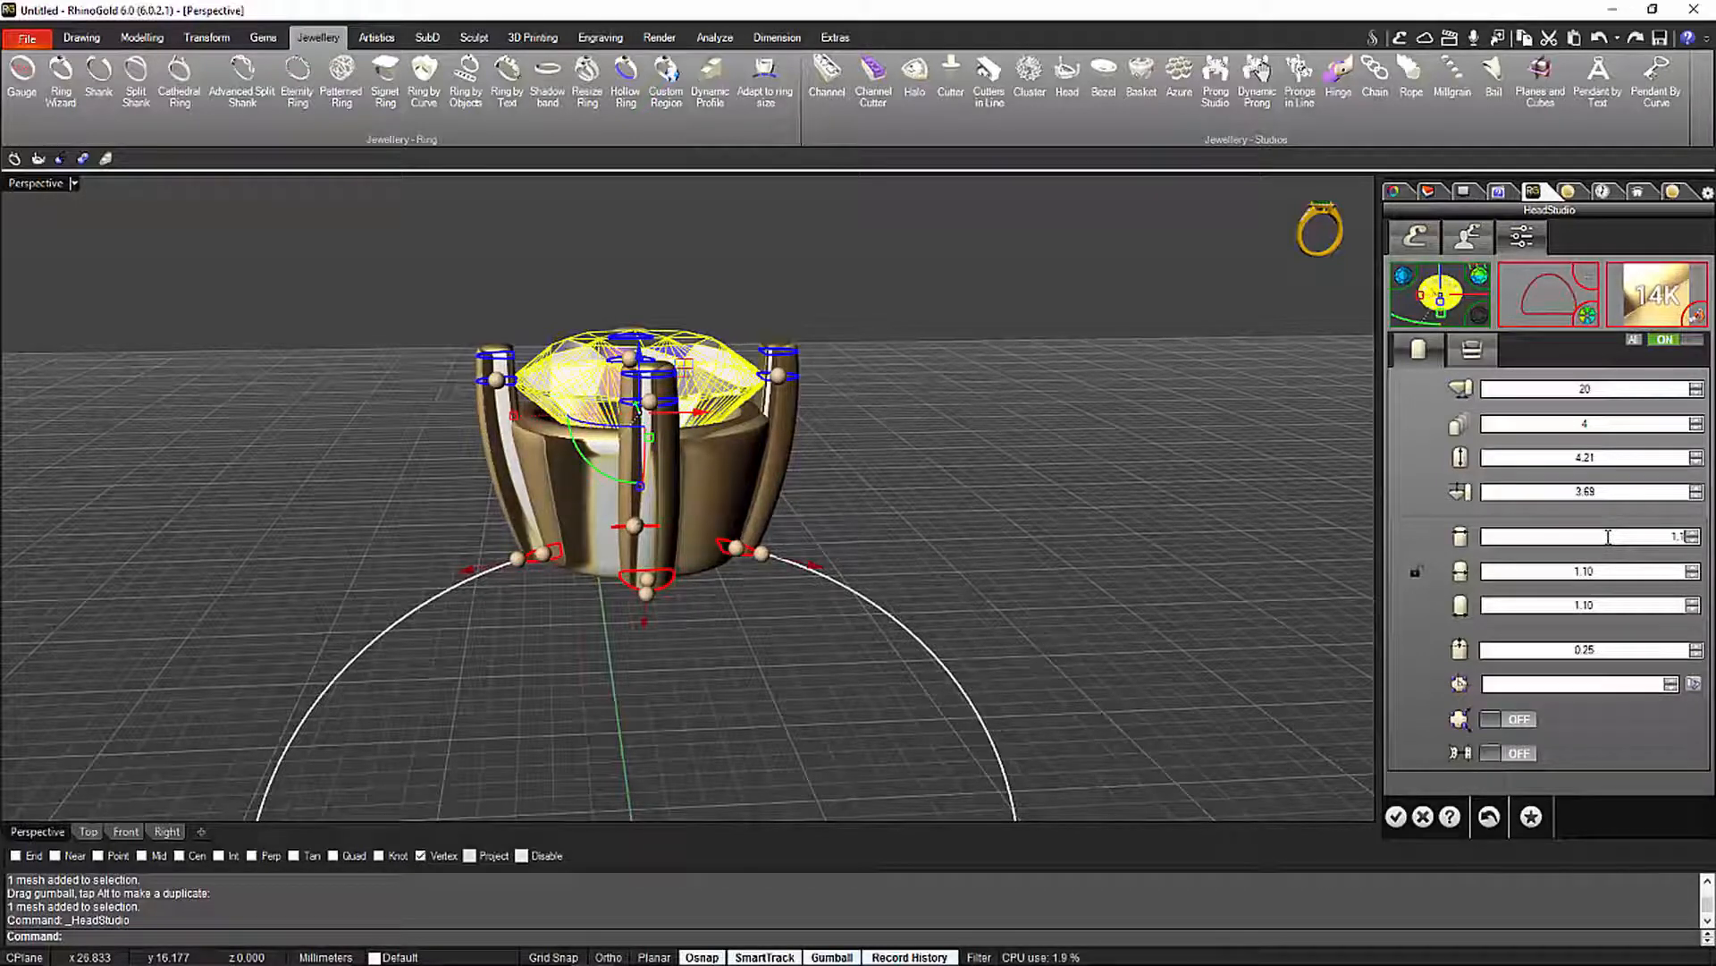
pyautogui.click(1116, 541)
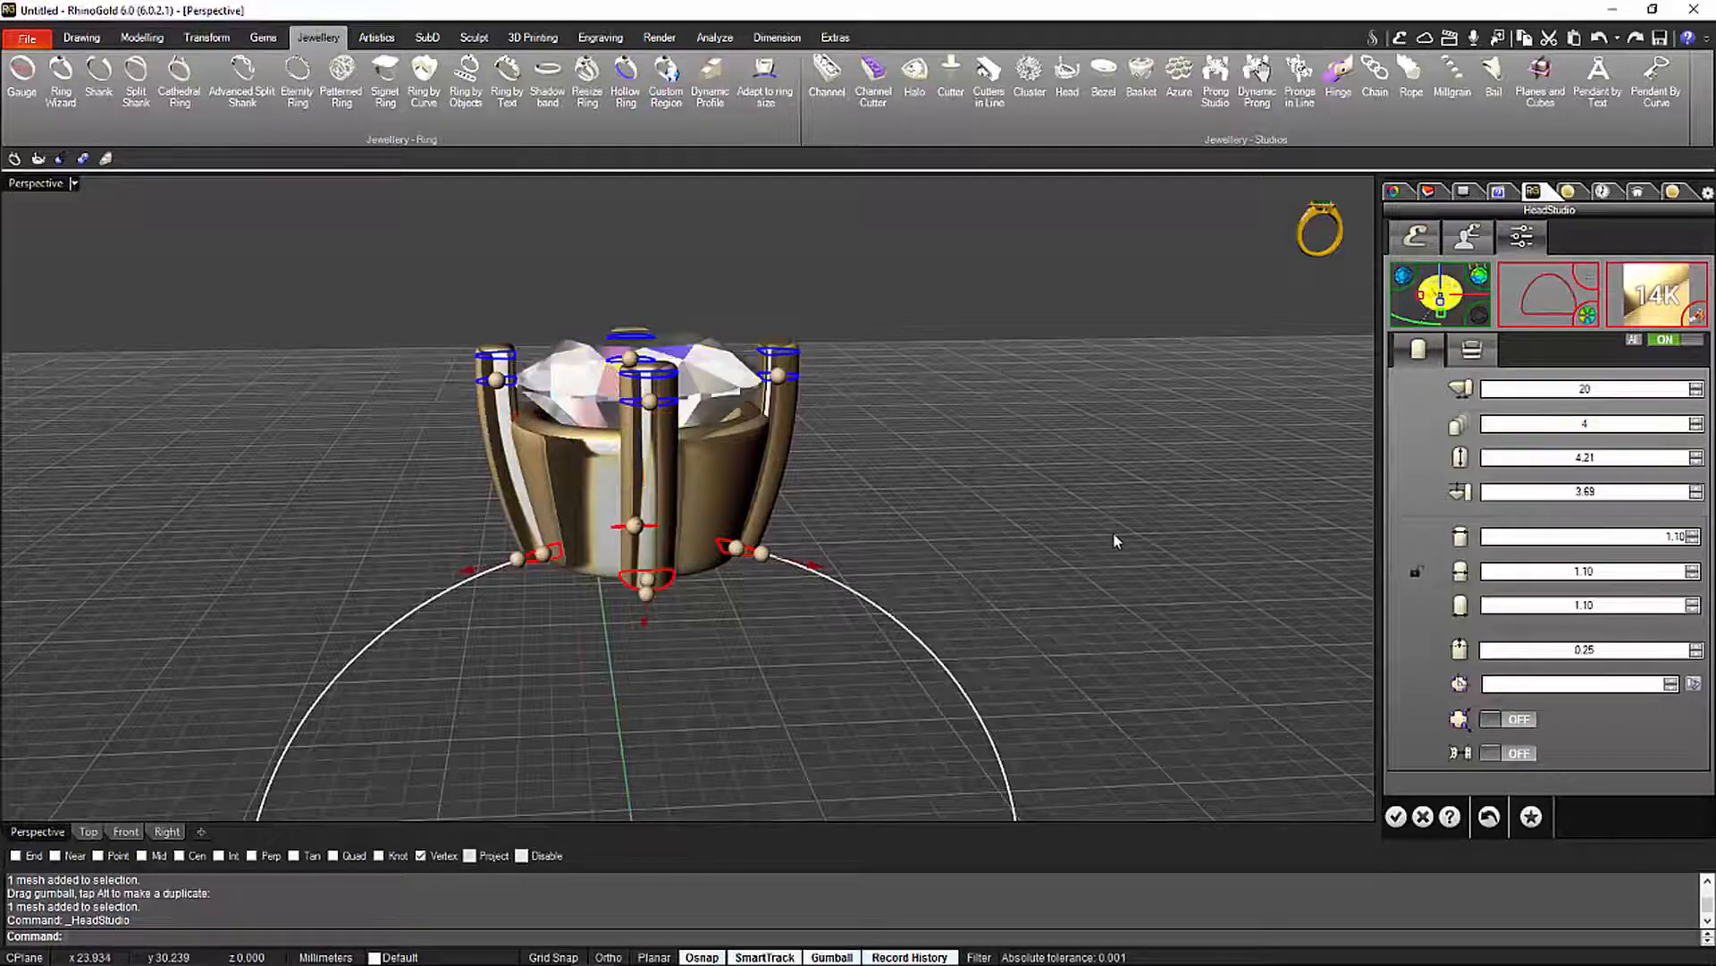
# Set the prongs' overlap into the gem to 25
pyautogui.moveTo(926, 536); pyautogui.dragTo(1063, 536, button='right')
pyautogui.click(1696, 388)
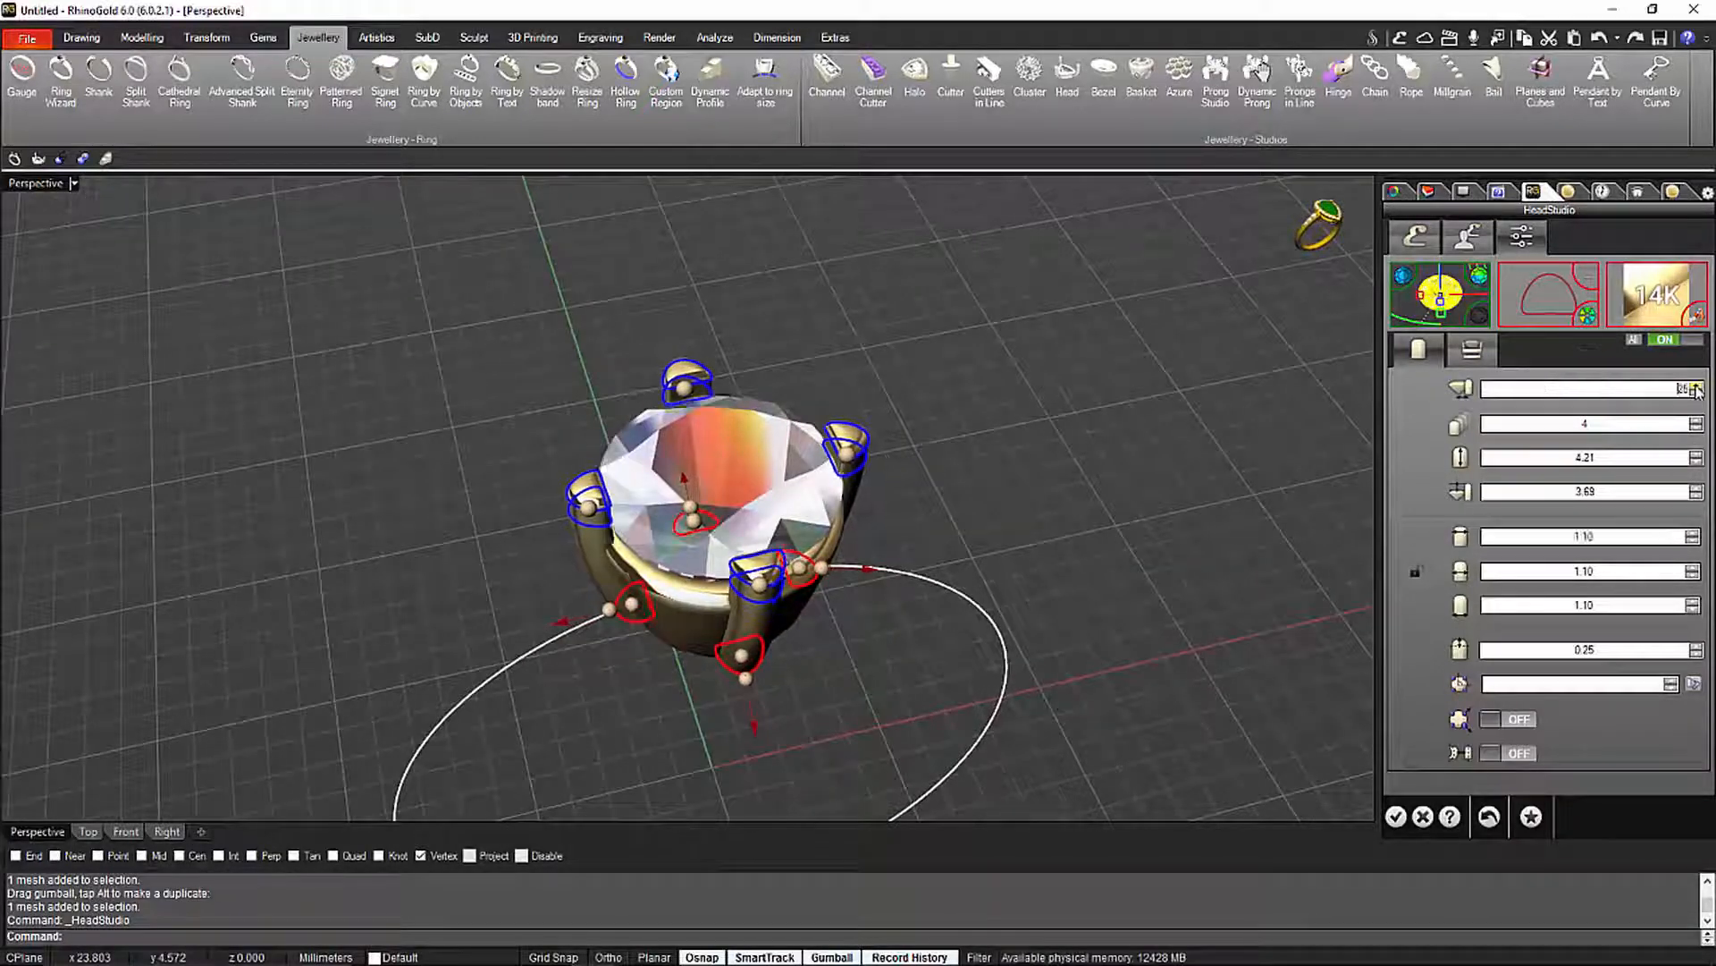
pyautogui.click(1695, 387)
pyautogui.click(1696, 394)
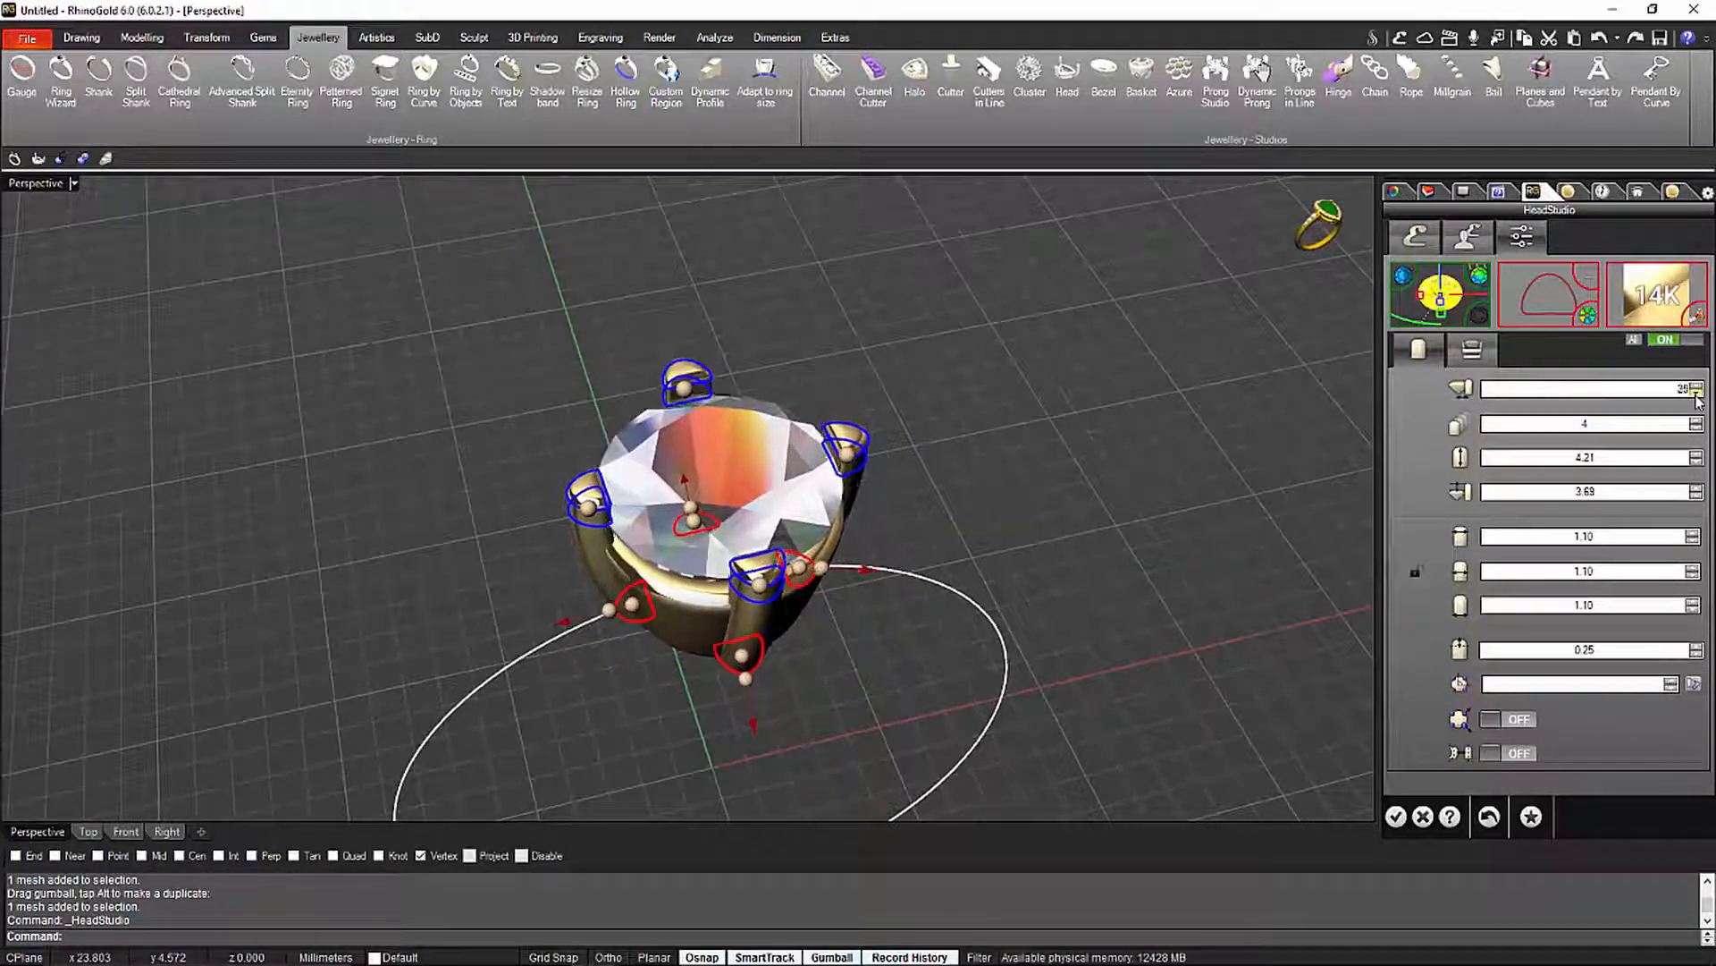
pyautogui.click(1696, 394)
pyautogui.click(1697, 387)
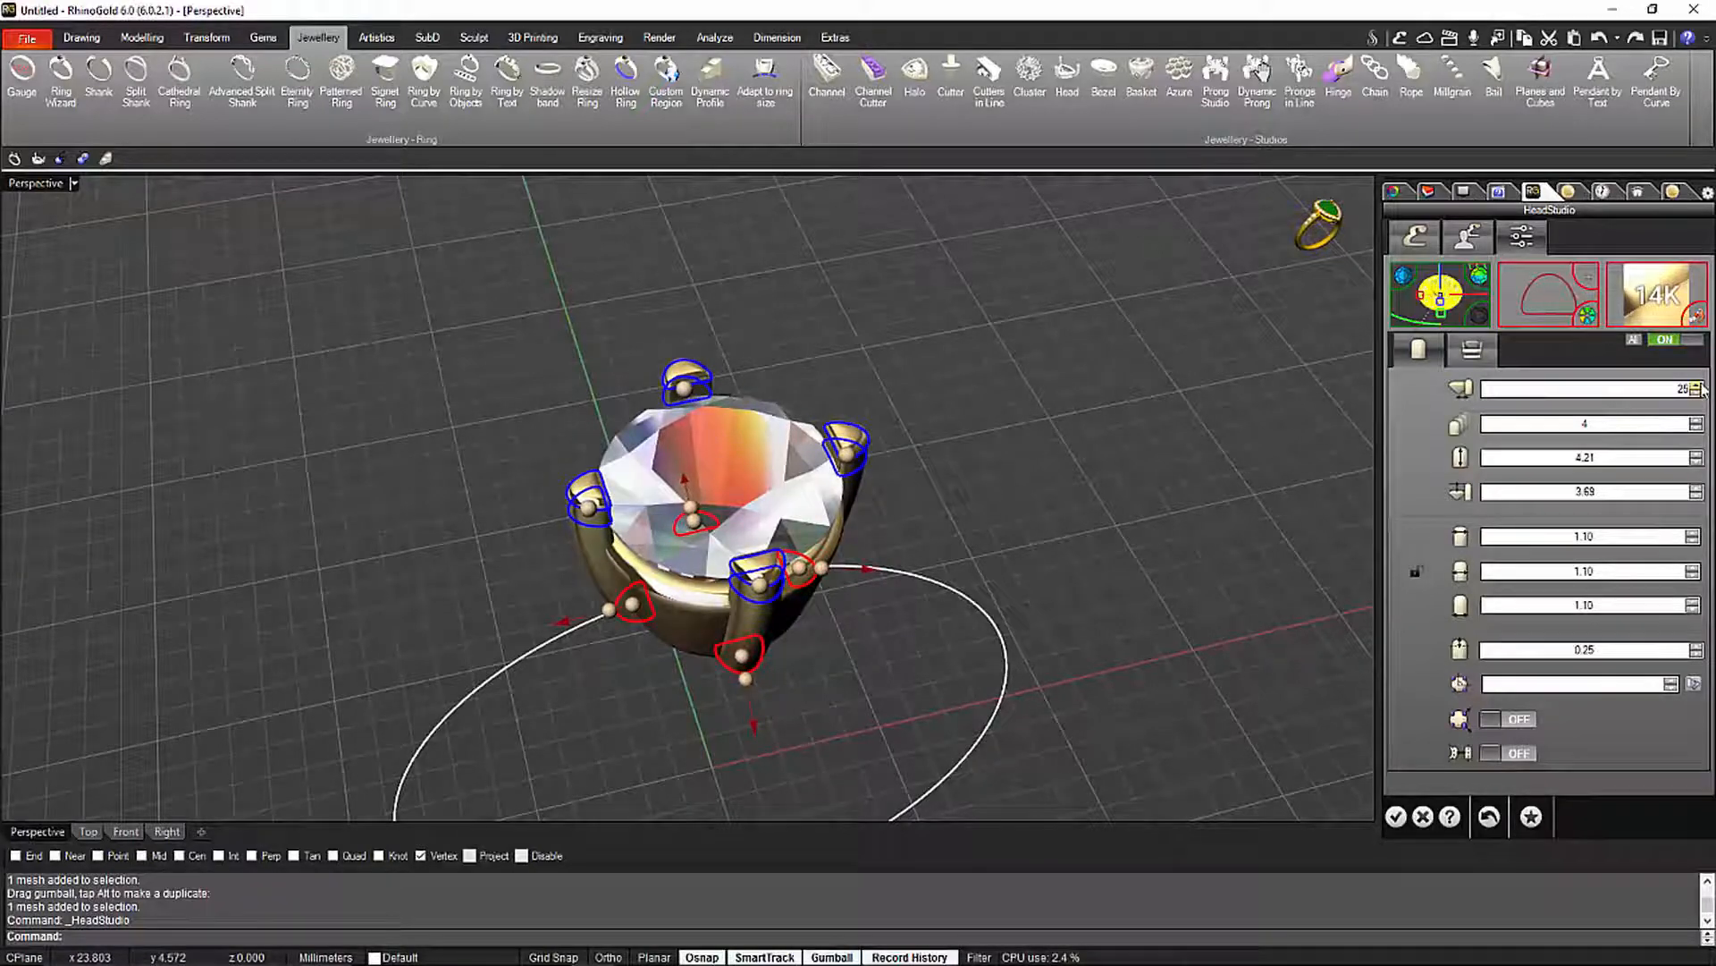
# Rotate the head's four prongs by 45 degrees around the gem and create the head
pyautogui.moveTo(865, 486); pyautogui.dragTo(911, 478, button='right')
pyautogui.moveTo(1107, 585); pyautogui.dragTo(938, 715, button='right')
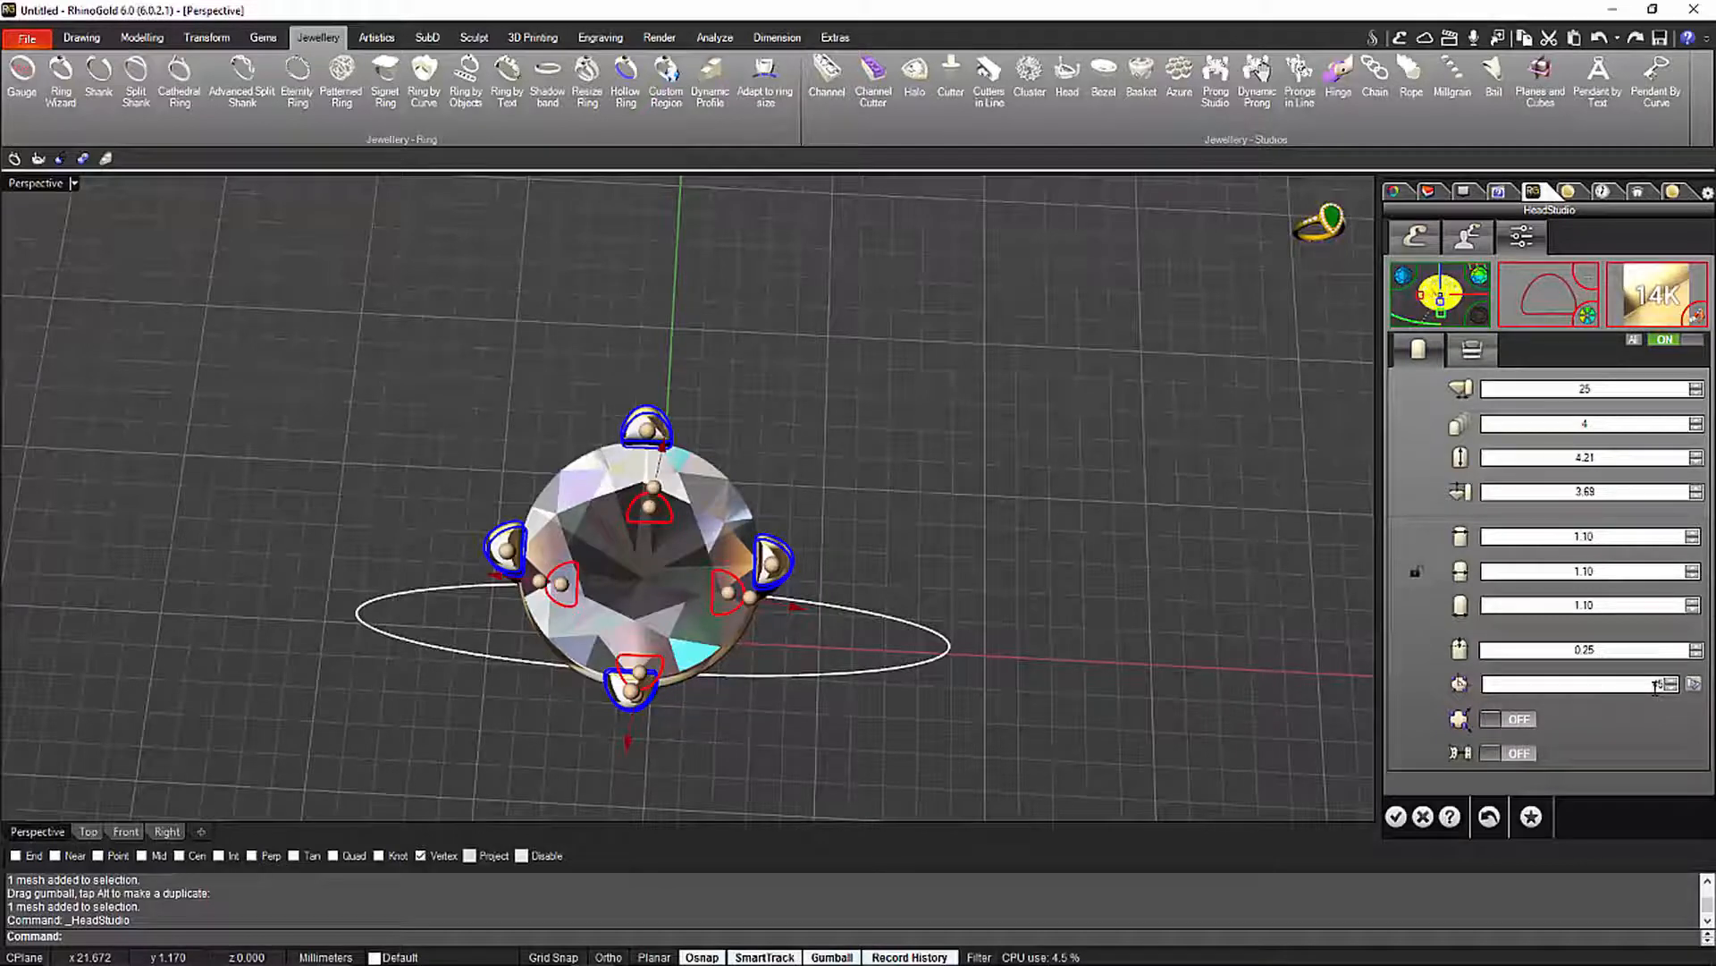
pyautogui.click(1694, 685)
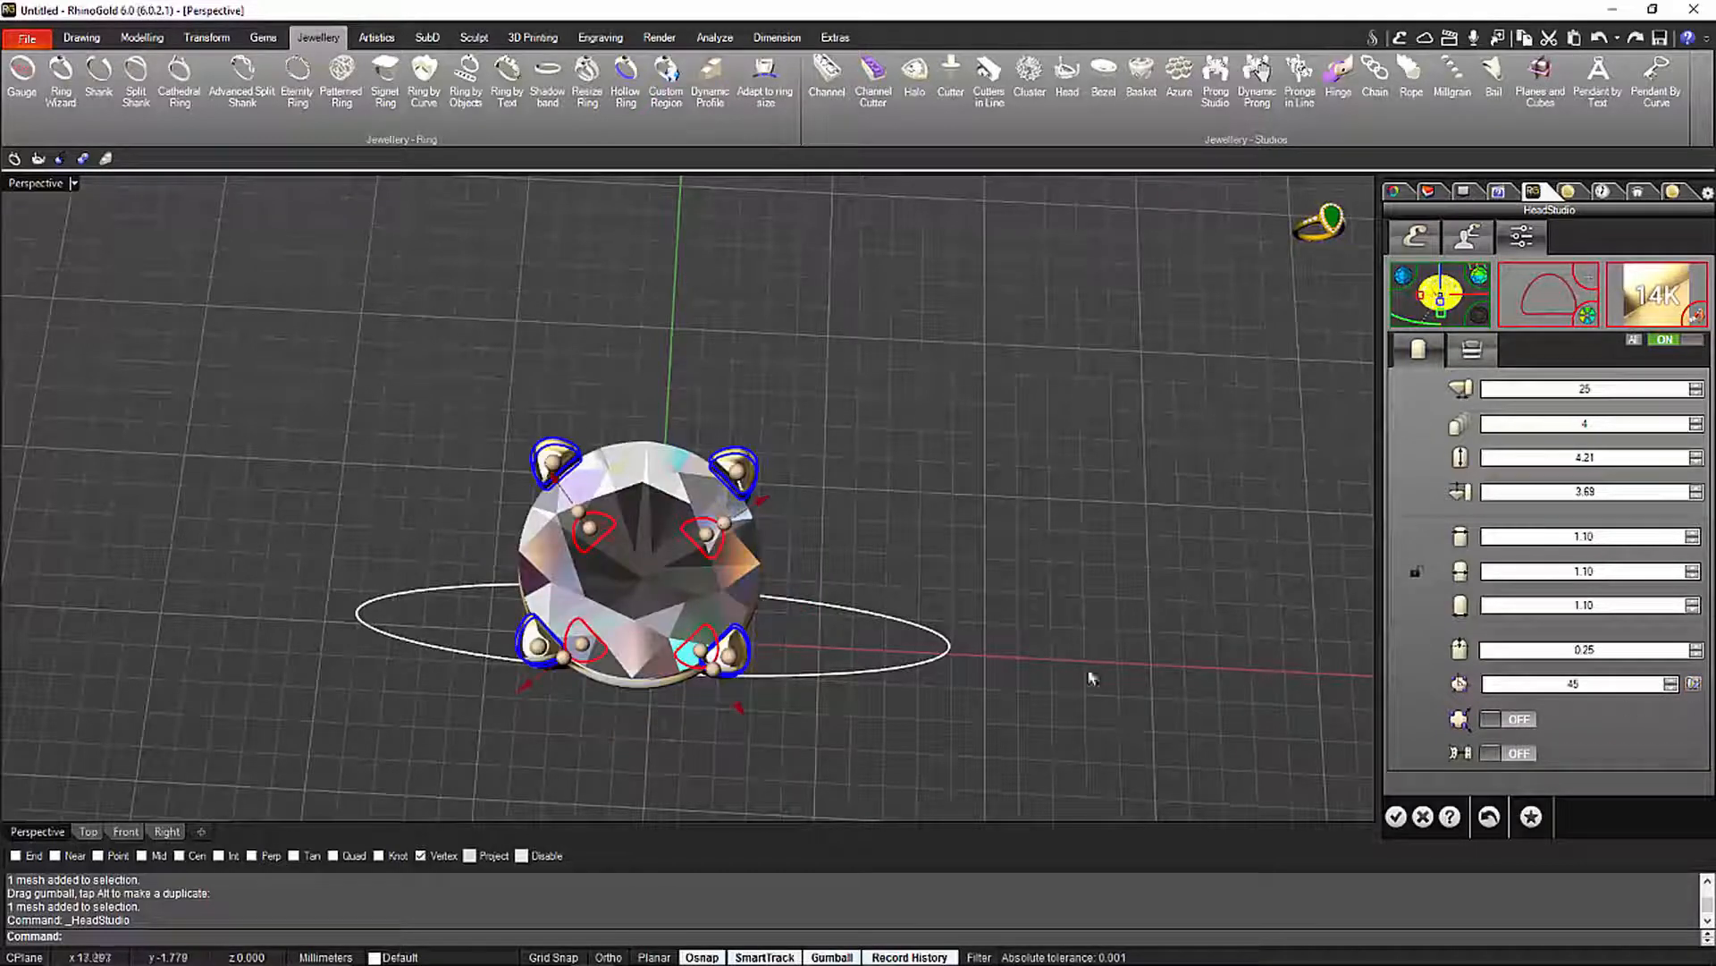
pyautogui.moveTo(1102, 583); pyautogui.dragTo(888, 491, button='right')
pyautogui.scroll(3, 850, 510)
pyautogui.scroll(3, 759, 481)
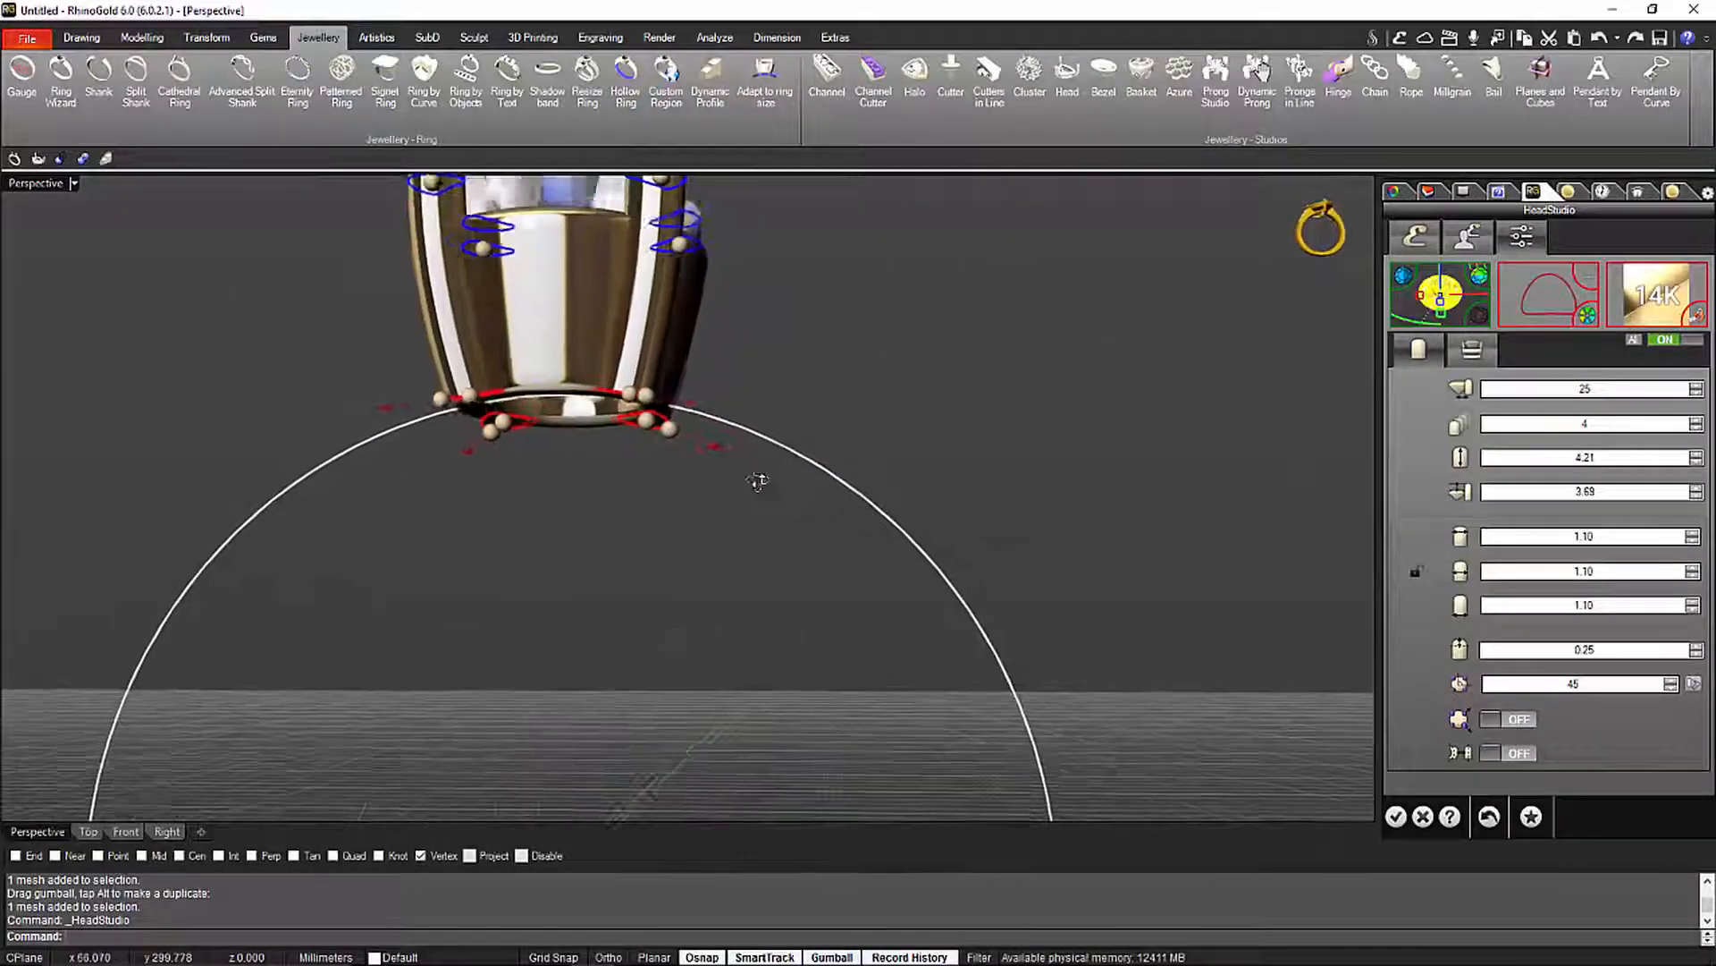
pyautogui.moveTo(758, 481); pyautogui.dragTo(707, 449, button='right')
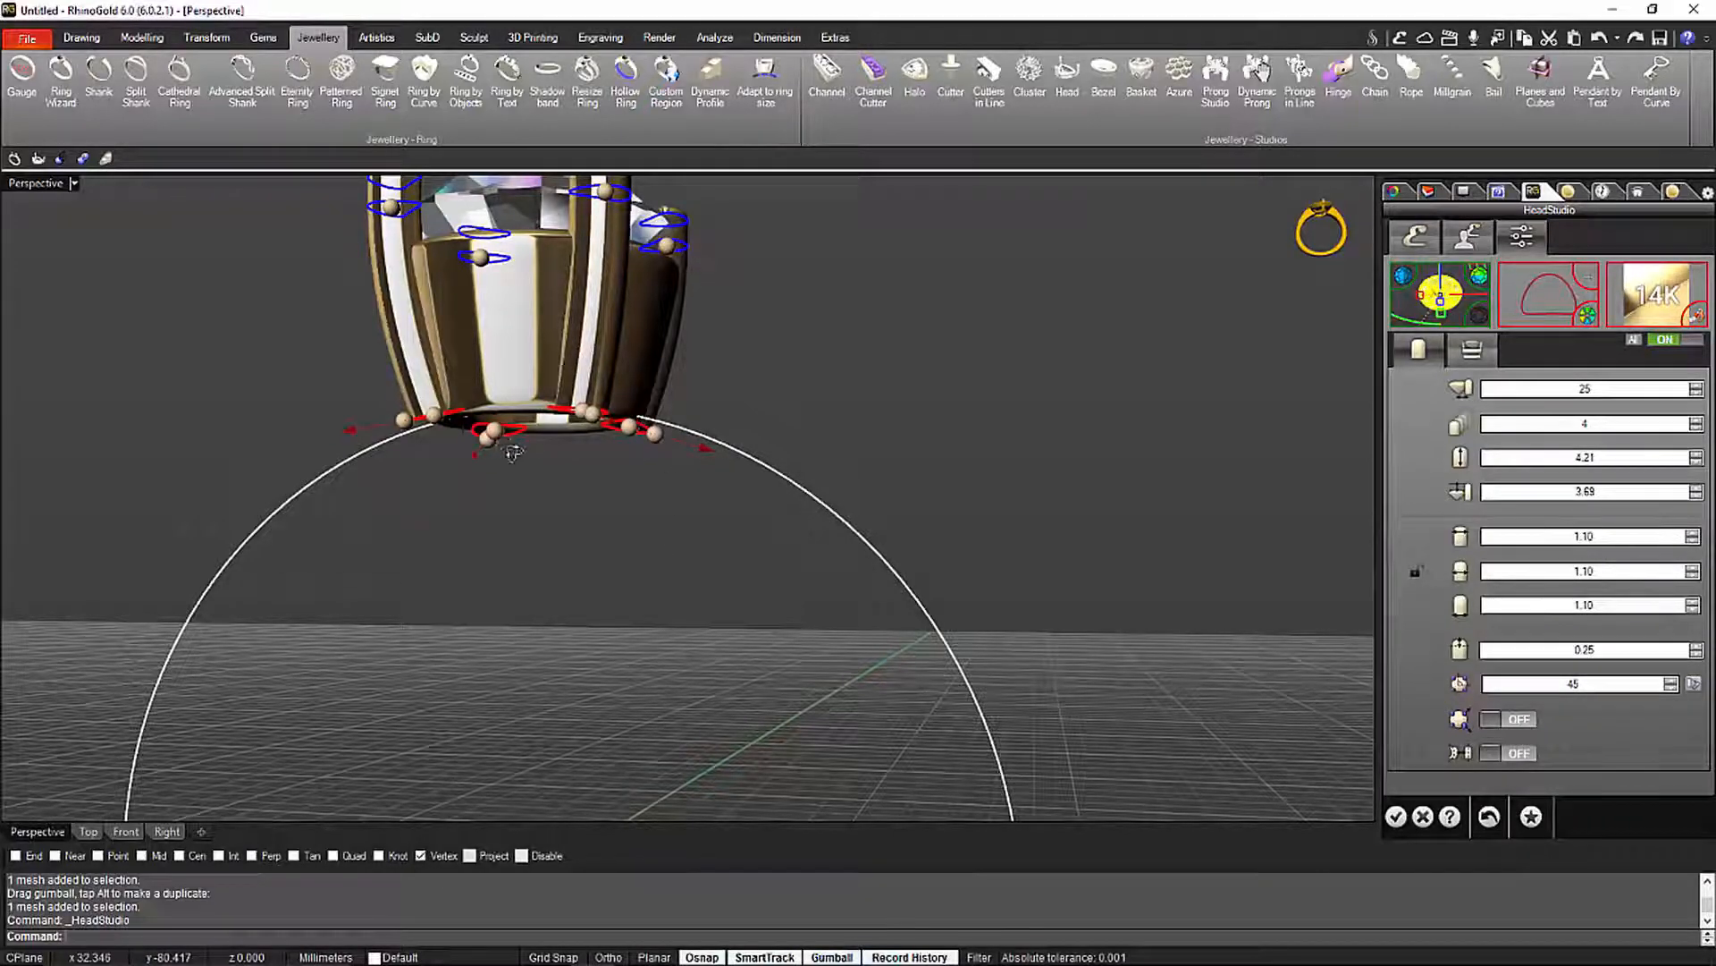
pyautogui.moveTo(512, 453); pyautogui.dragTo(679, 536, button='right')
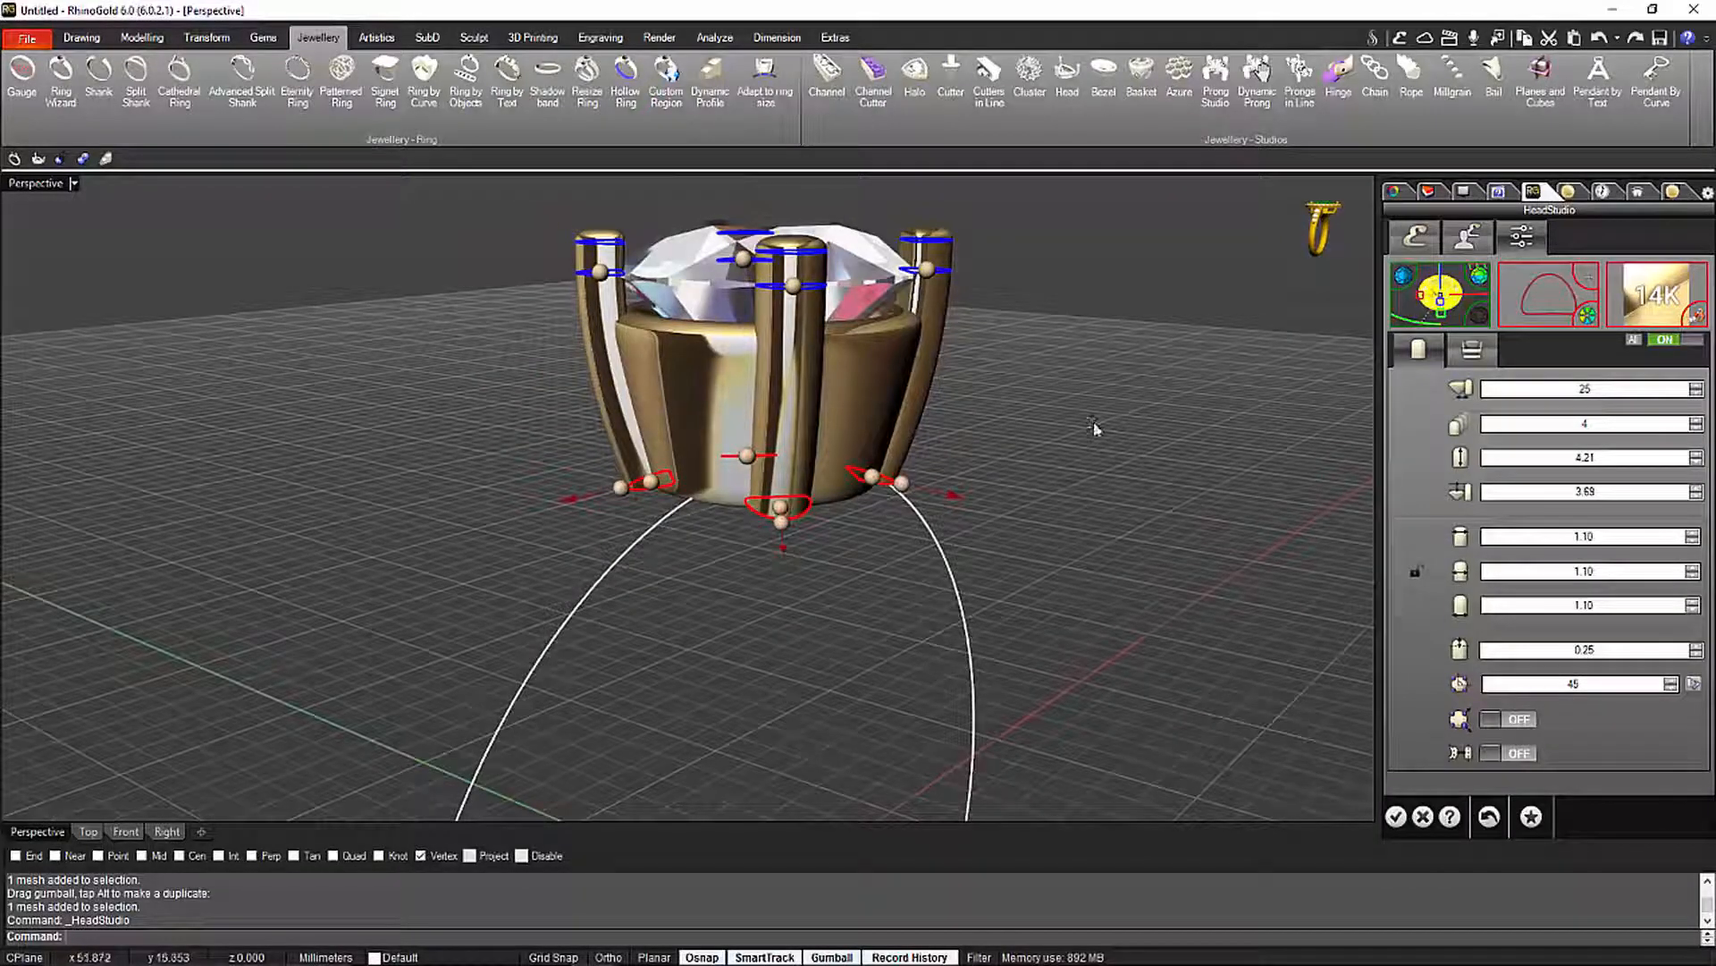
pyautogui.moveTo(1096, 429); pyautogui.dragTo(1051, 450, button='right')
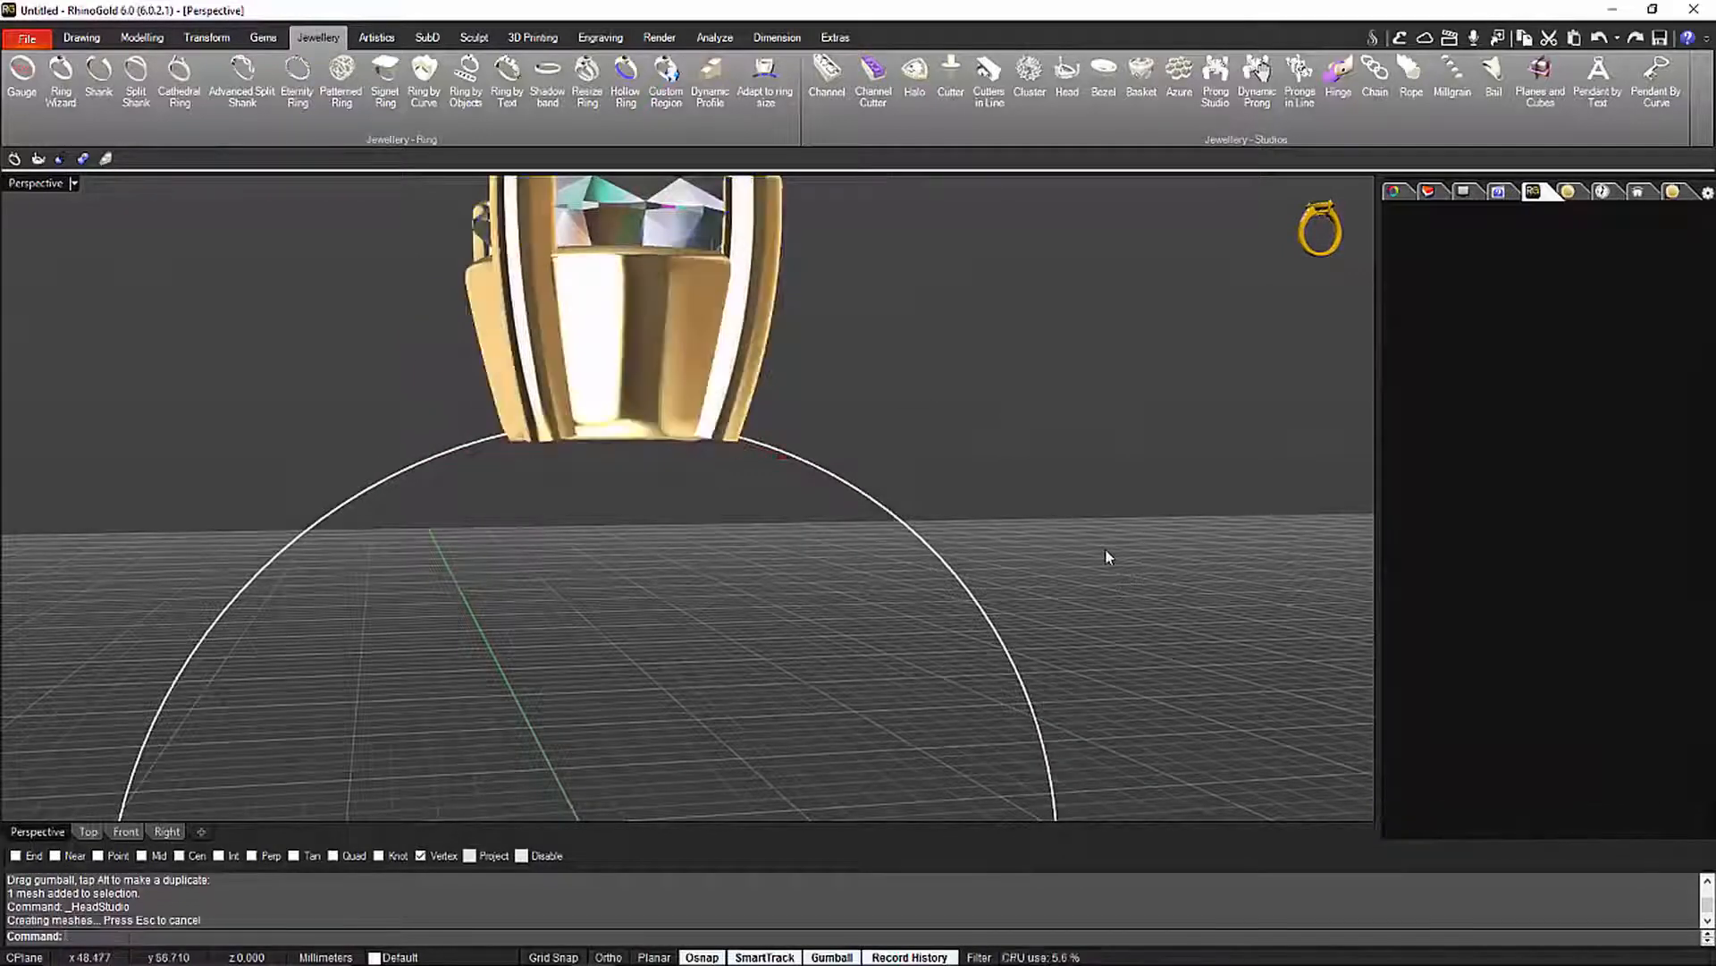
pyautogui.moveTo(1031, 506); pyautogui.dragTo(858, 529, button='right')
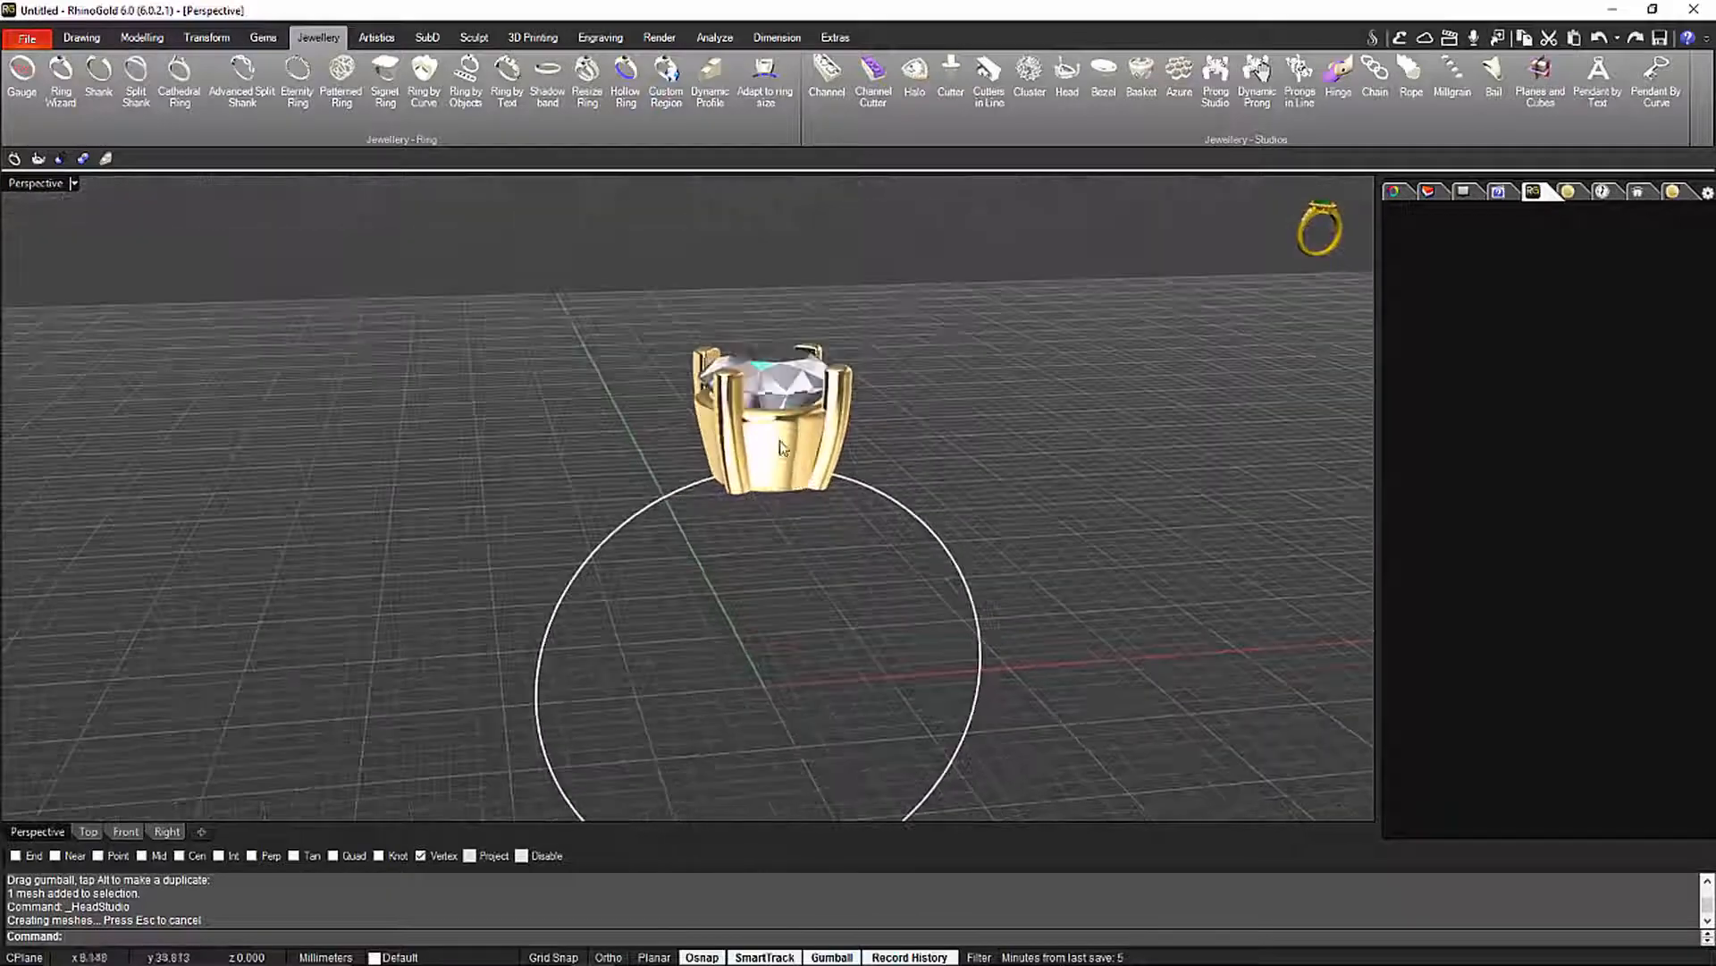
pyautogui.click(778, 448)
pyautogui.middleClick(916, 440)
pyautogui.click(916, 536)
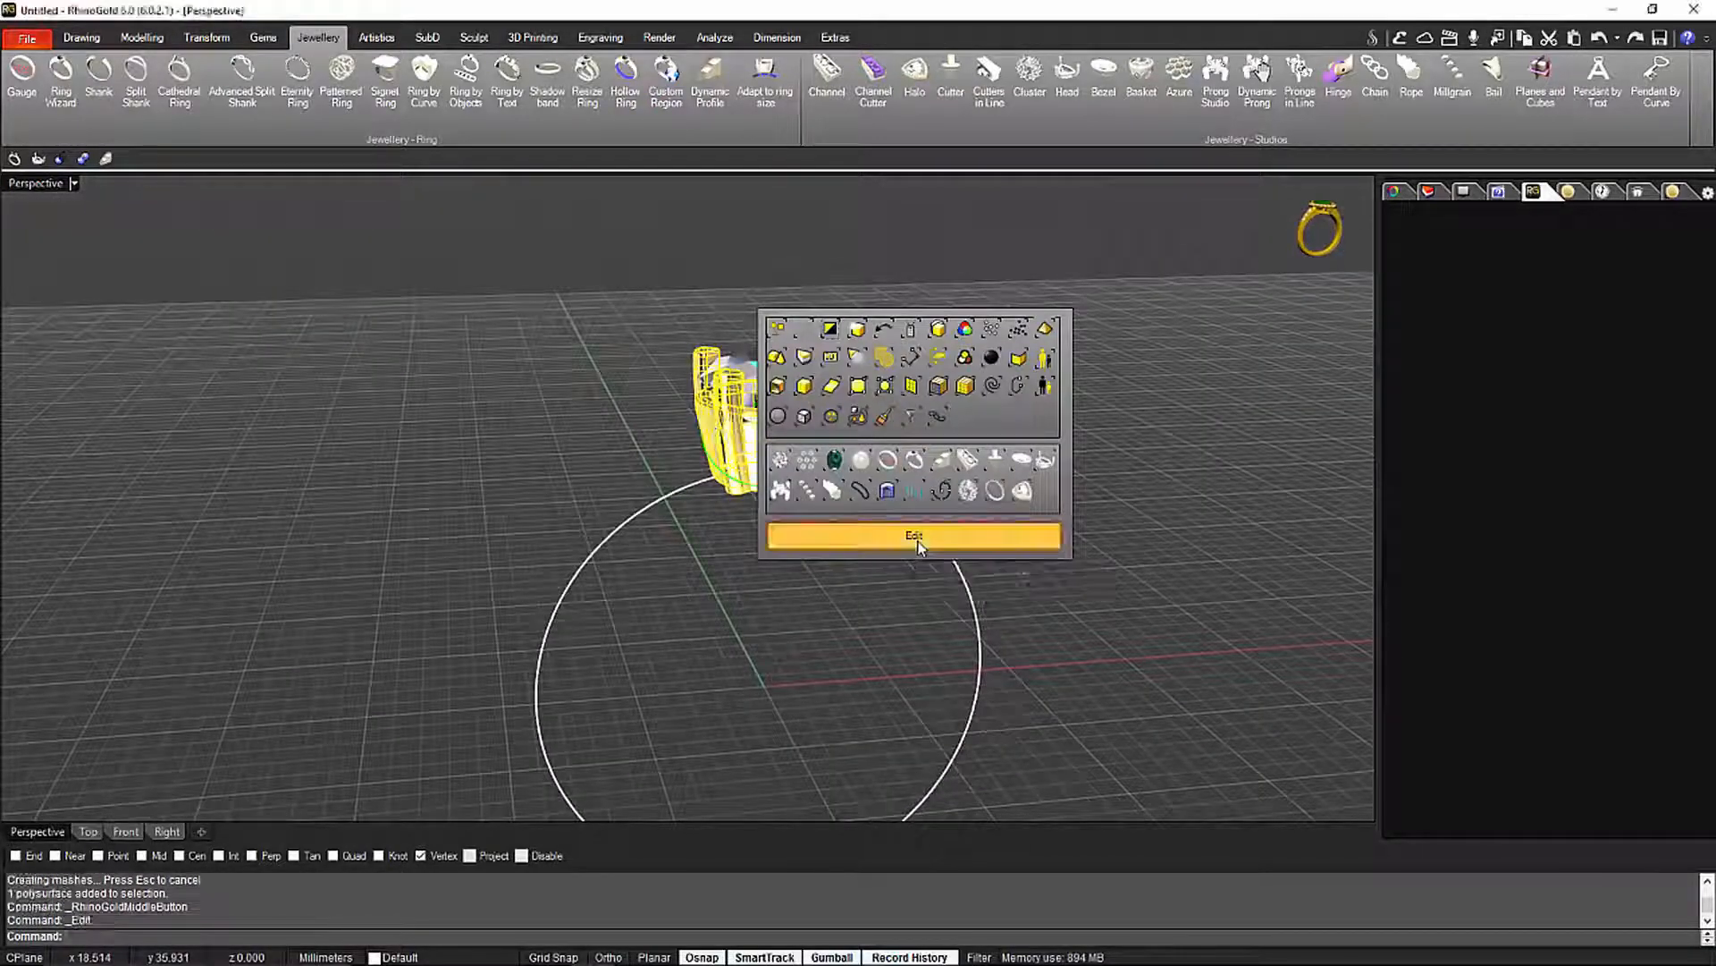
pyautogui.moveTo(763, 618); pyautogui.dragTo(1310, 758, button='right')
pyautogui.click(1420, 816)
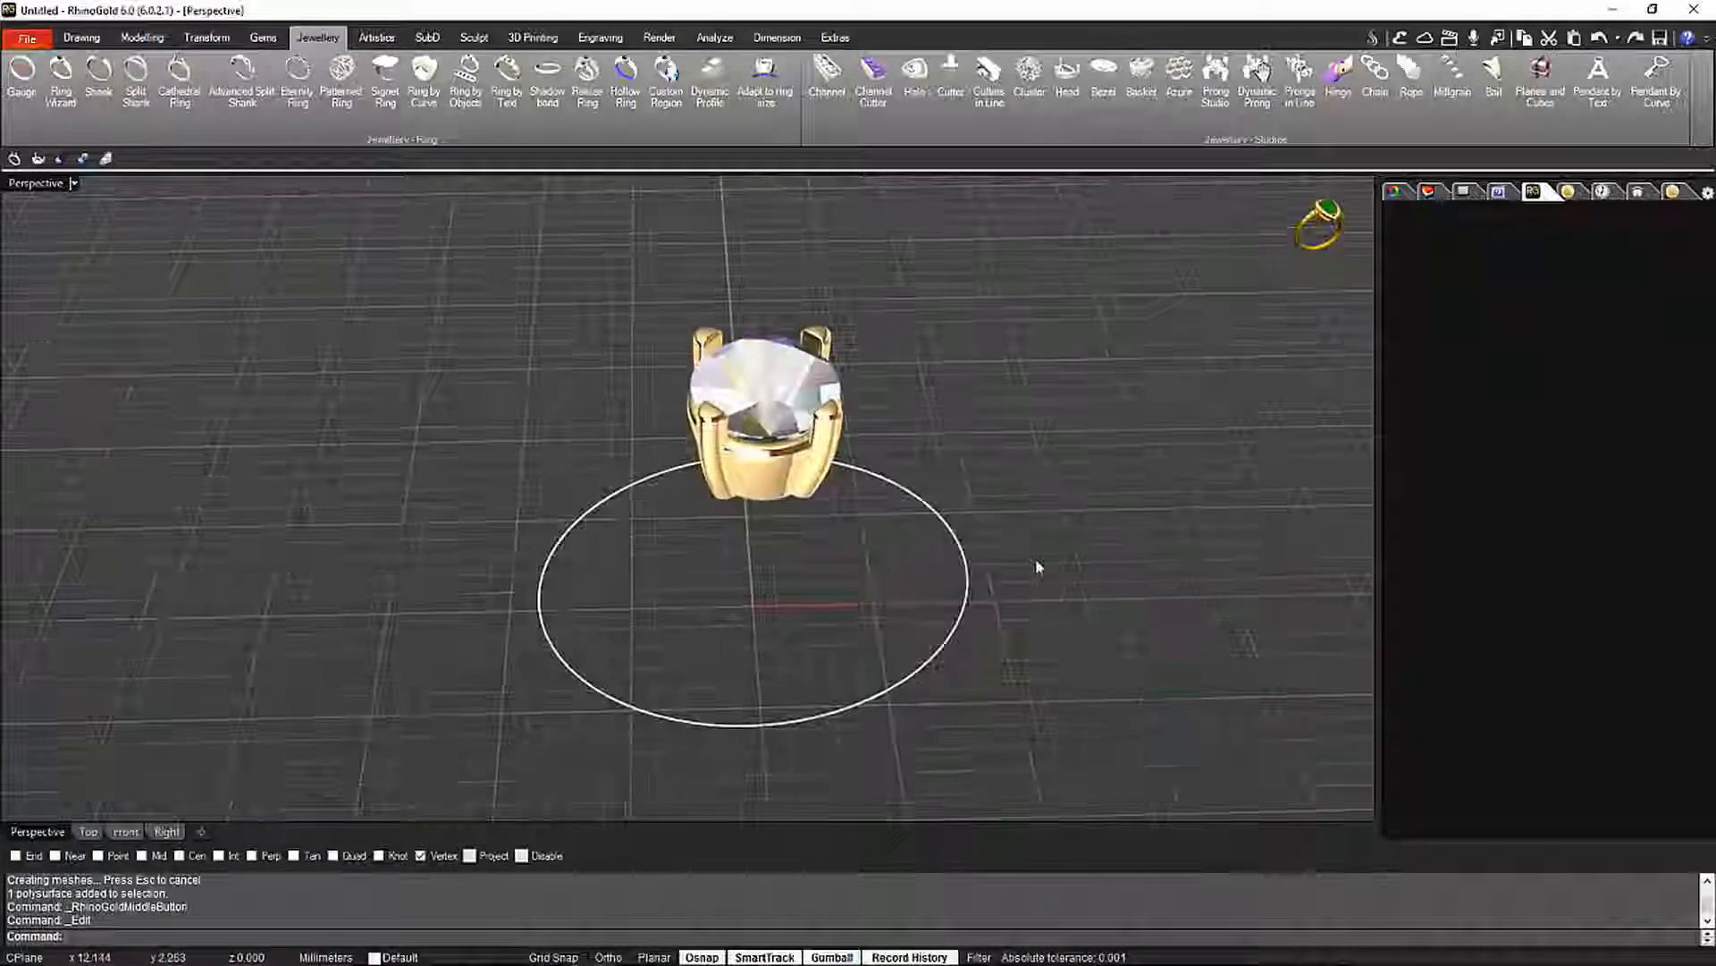
# Start an Advanced Split Shank on the ring gauge and turn off the shank's side gems
pyautogui.moveTo(782, 590); pyautogui.dragTo(751, 652, button='right')
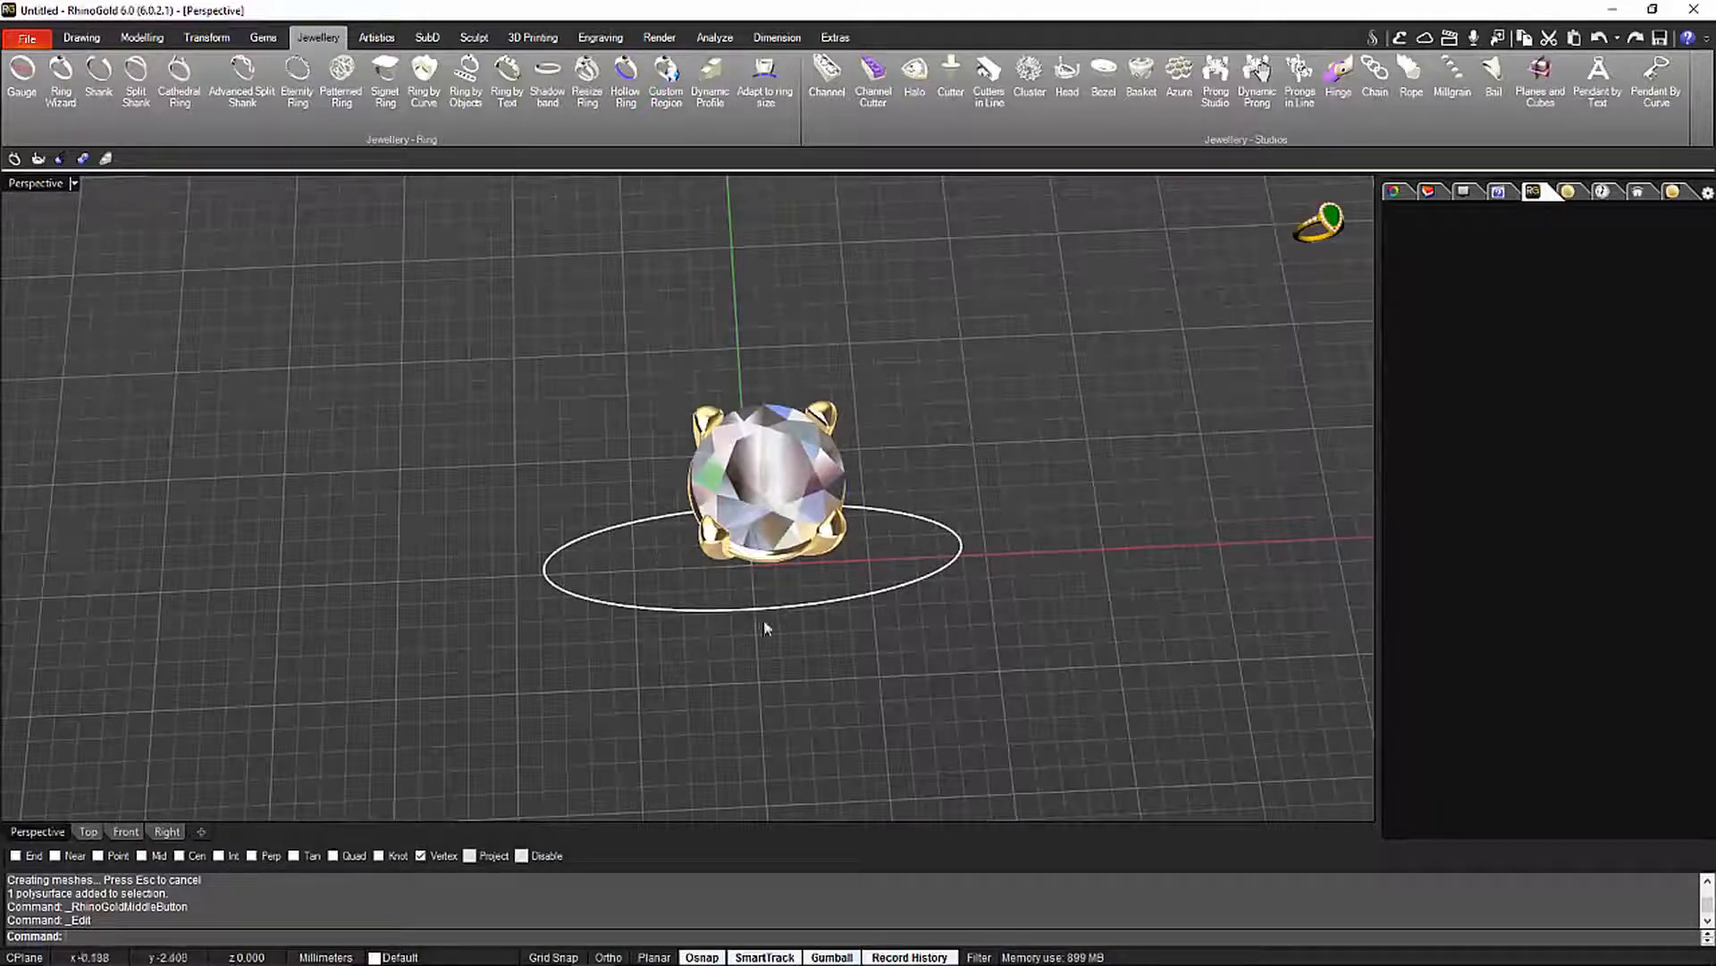
pyautogui.moveTo(765, 623); pyautogui.dragTo(835, 525, button='right')
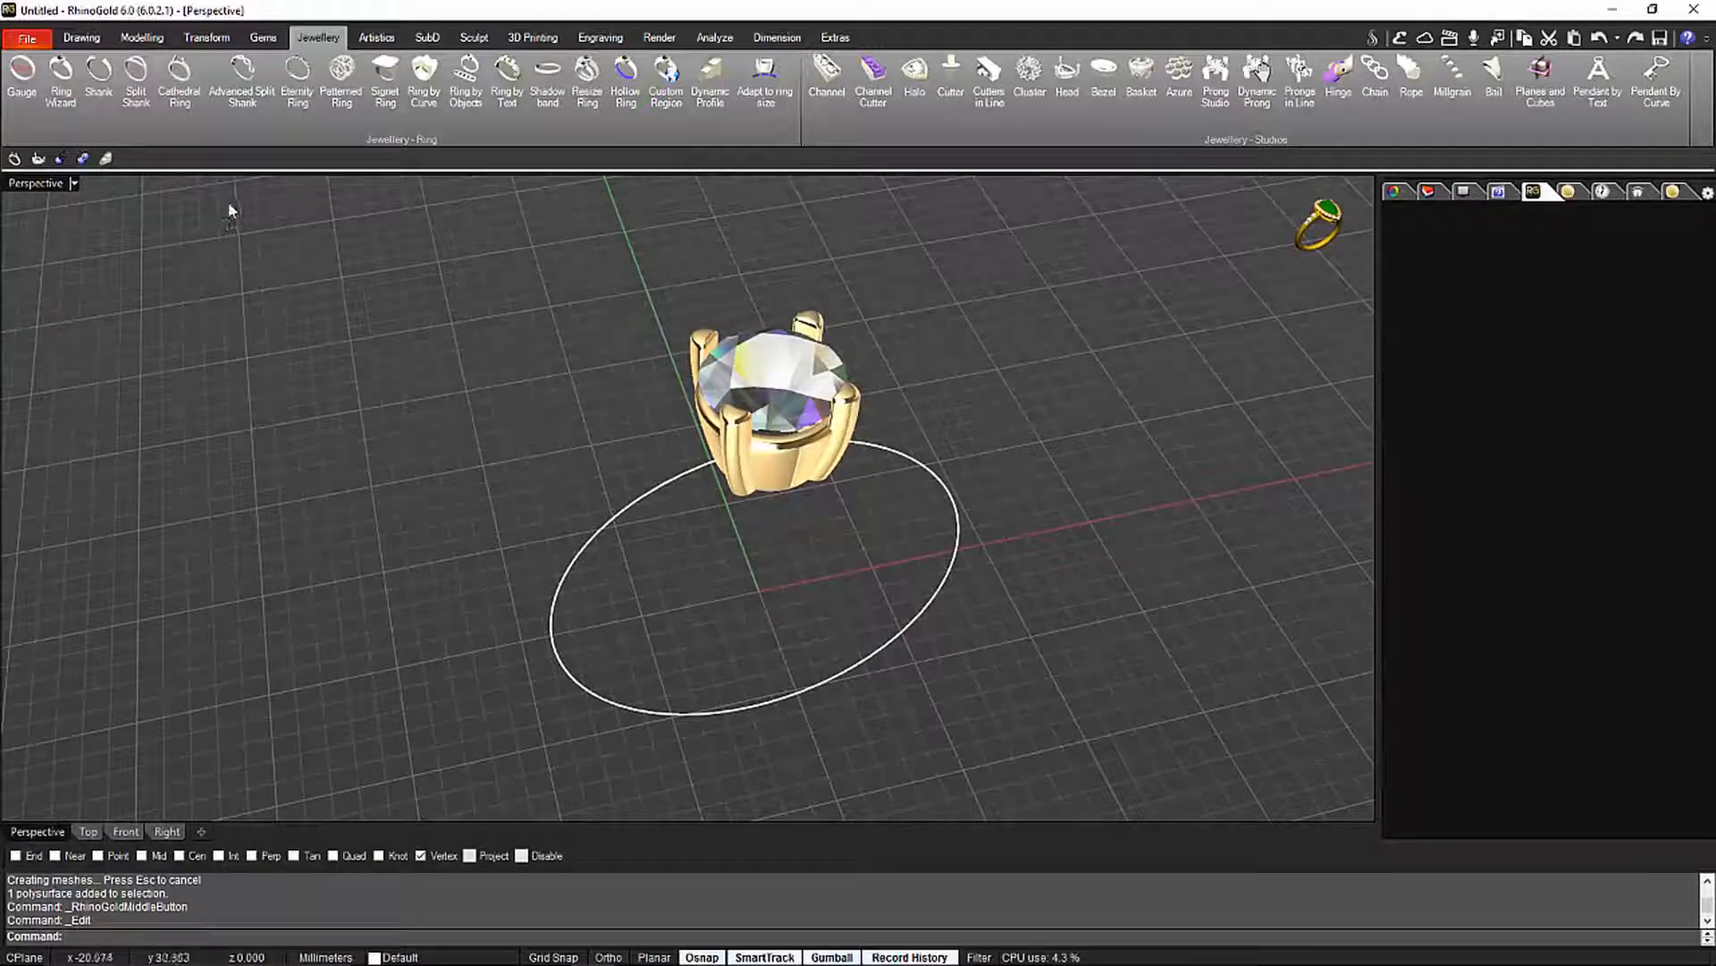
pyautogui.click(245, 89)
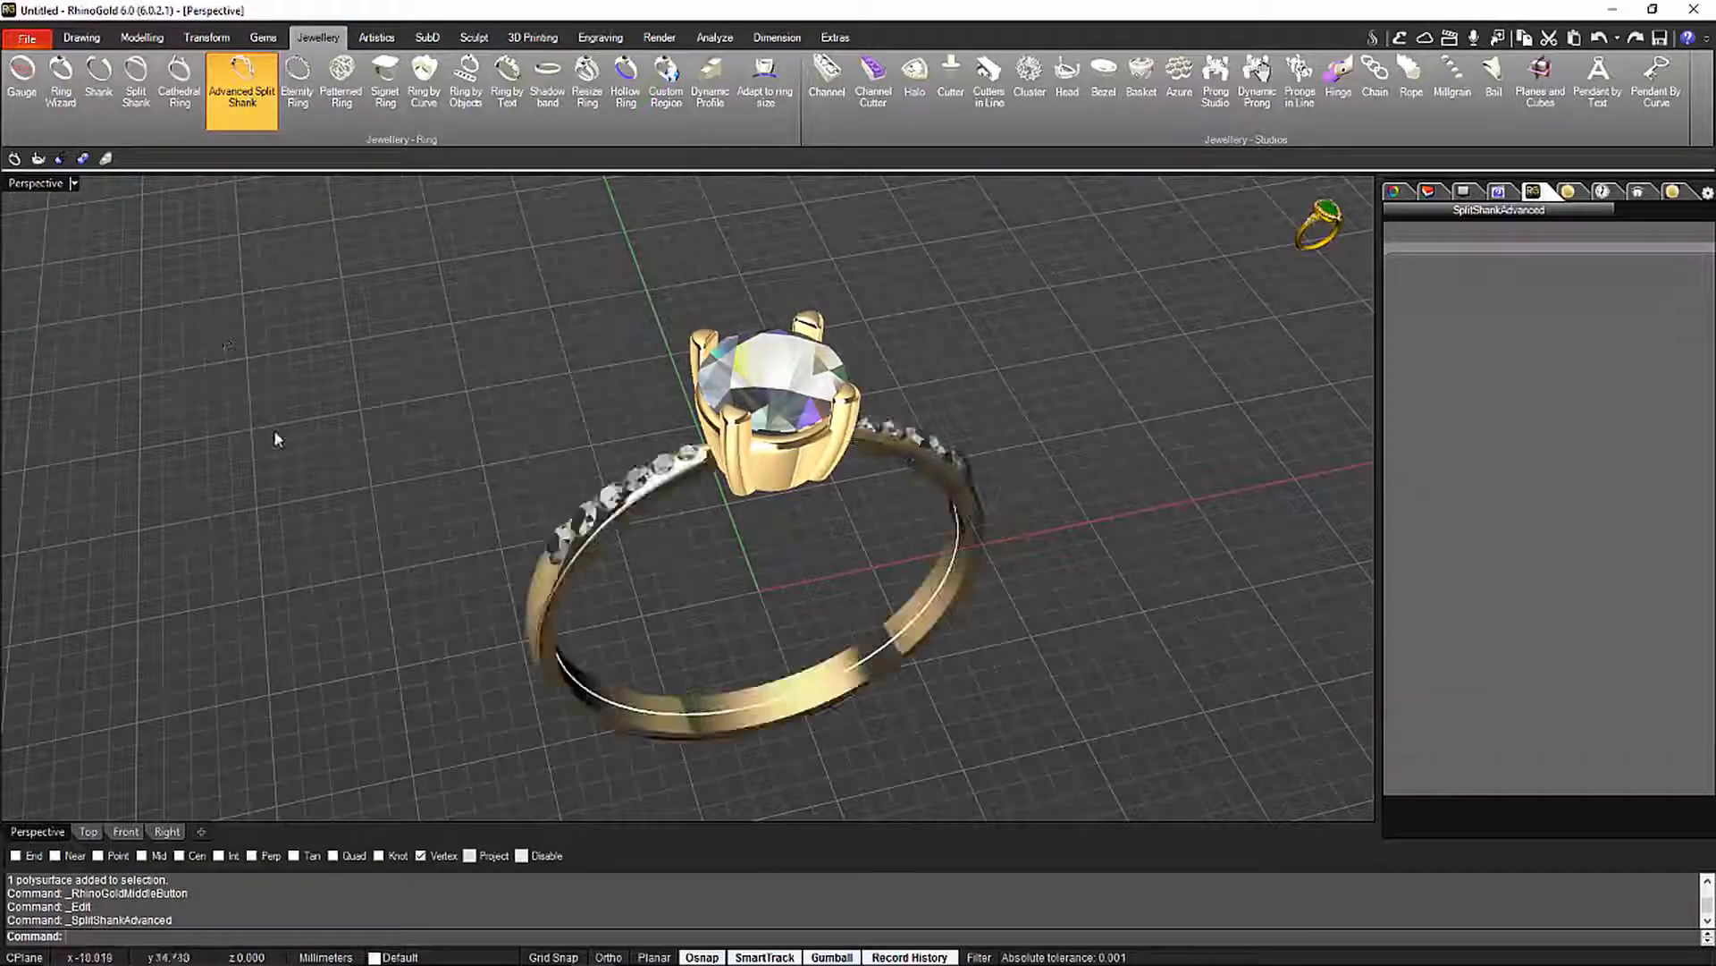
pyautogui.moveTo(280, 545); pyautogui.dragTo(777, 517, button='right')
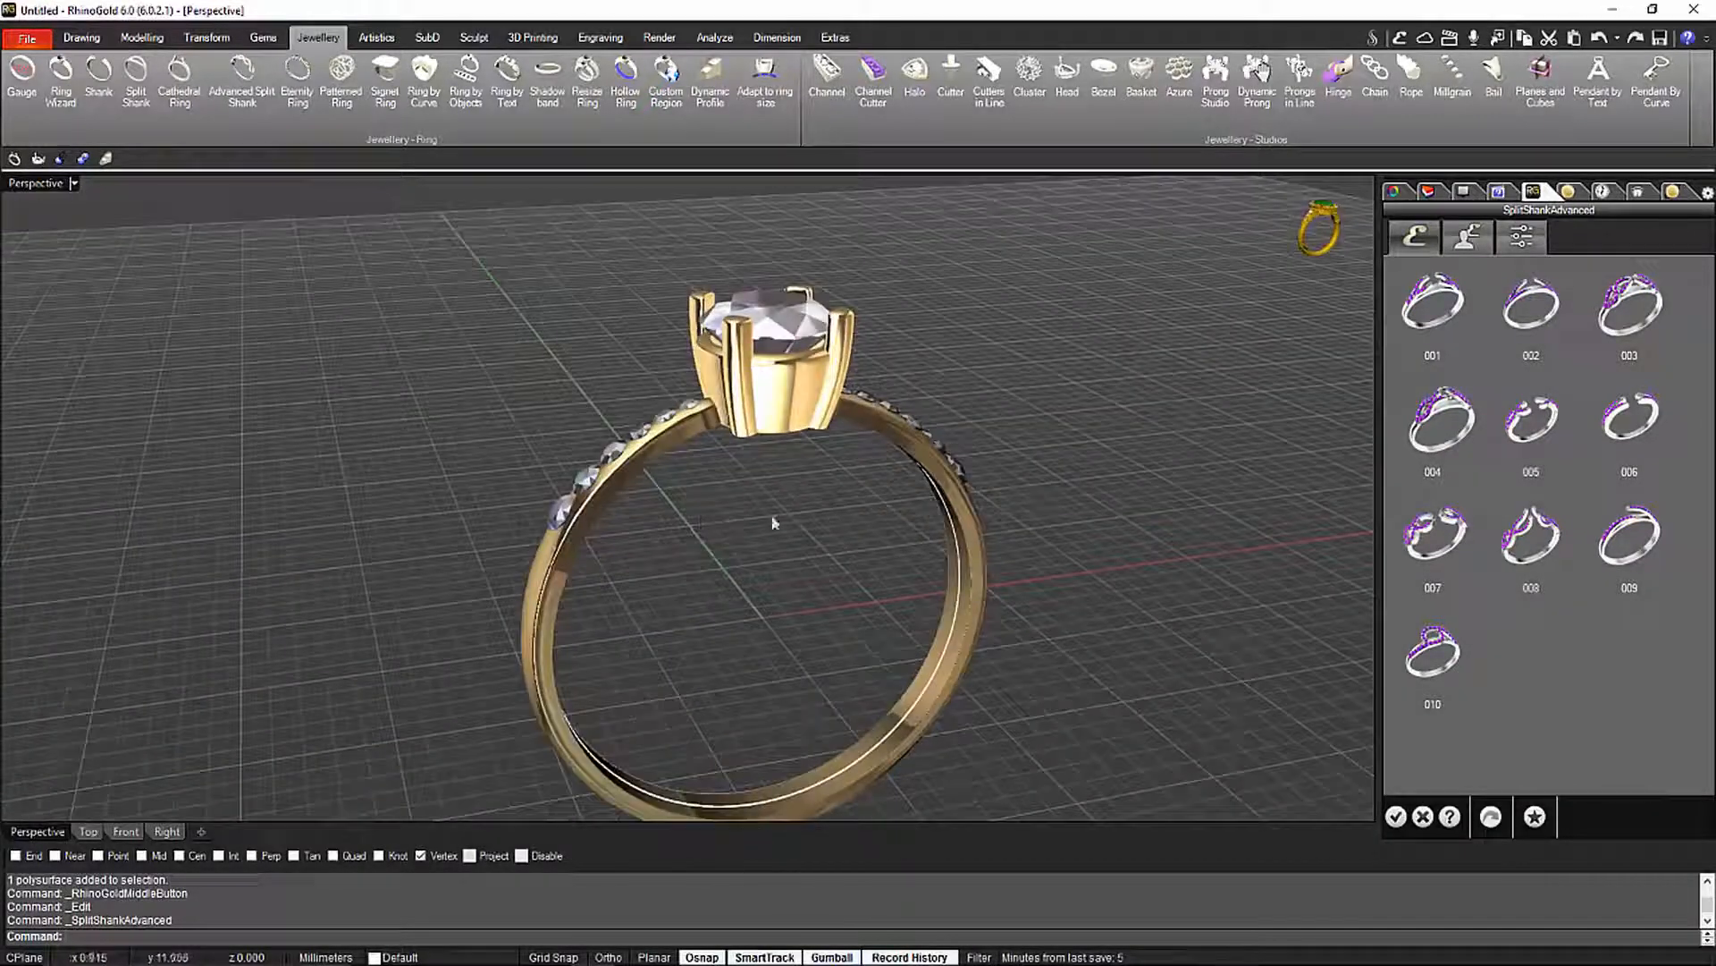
pyautogui.click(1536, 239)
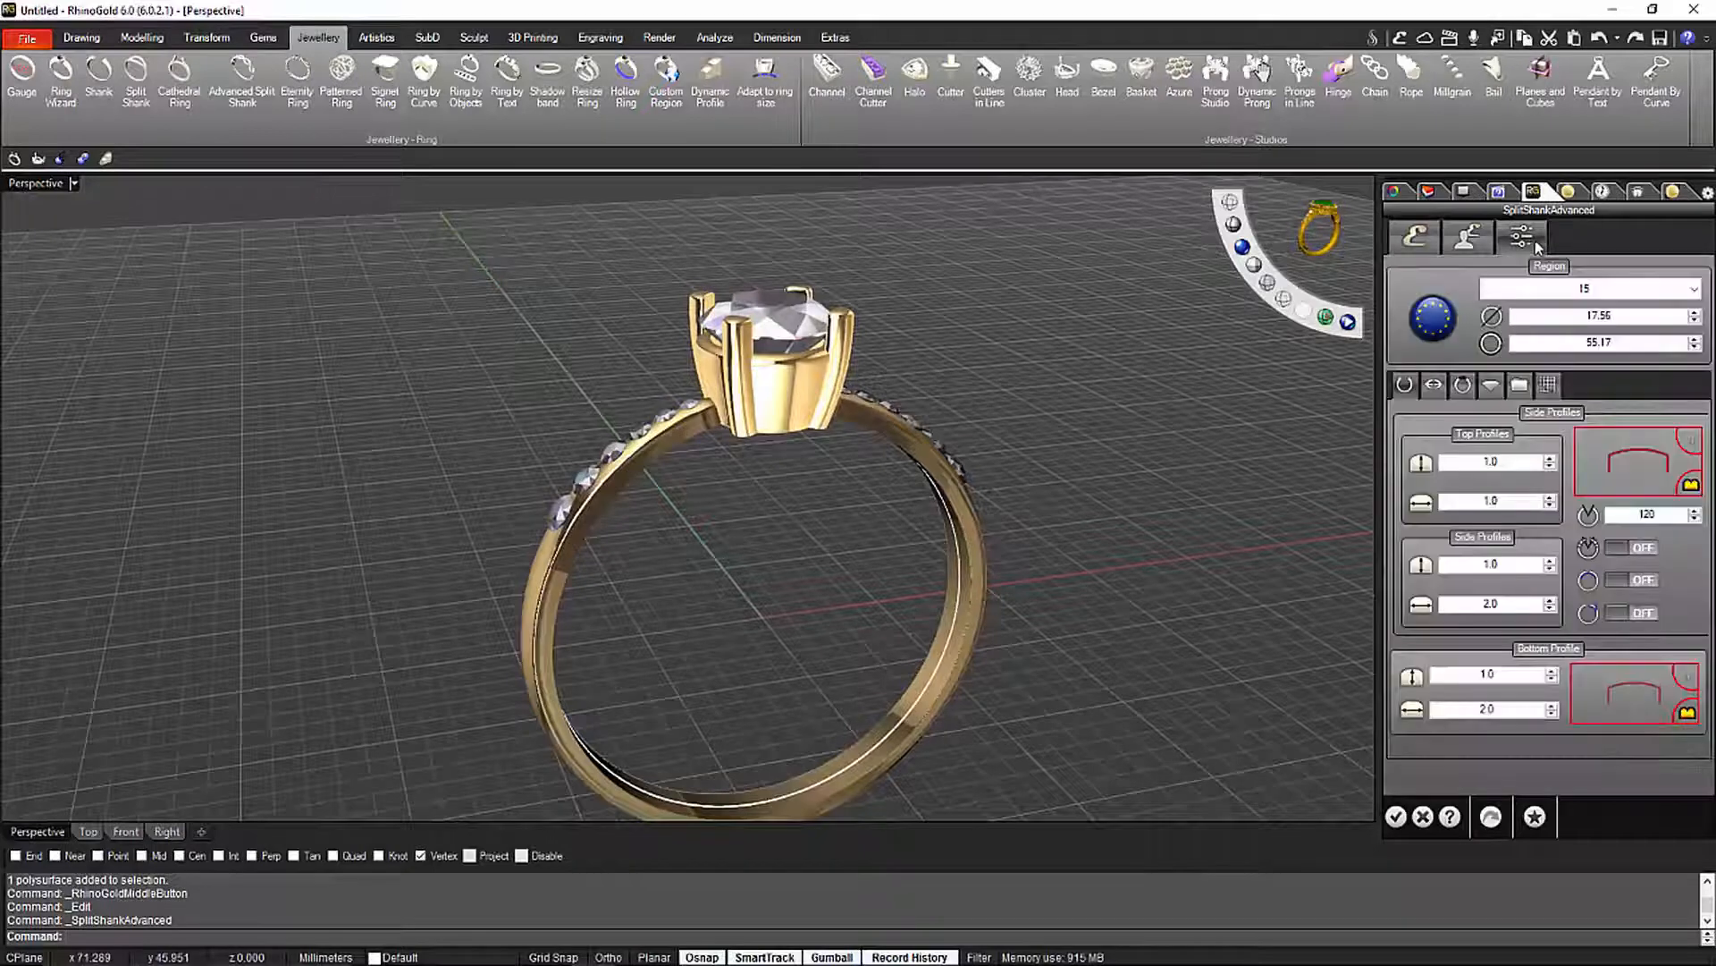
pyautogui.moveTo(990, 430); pyautogui.dragTo(1073, 517, button='right')
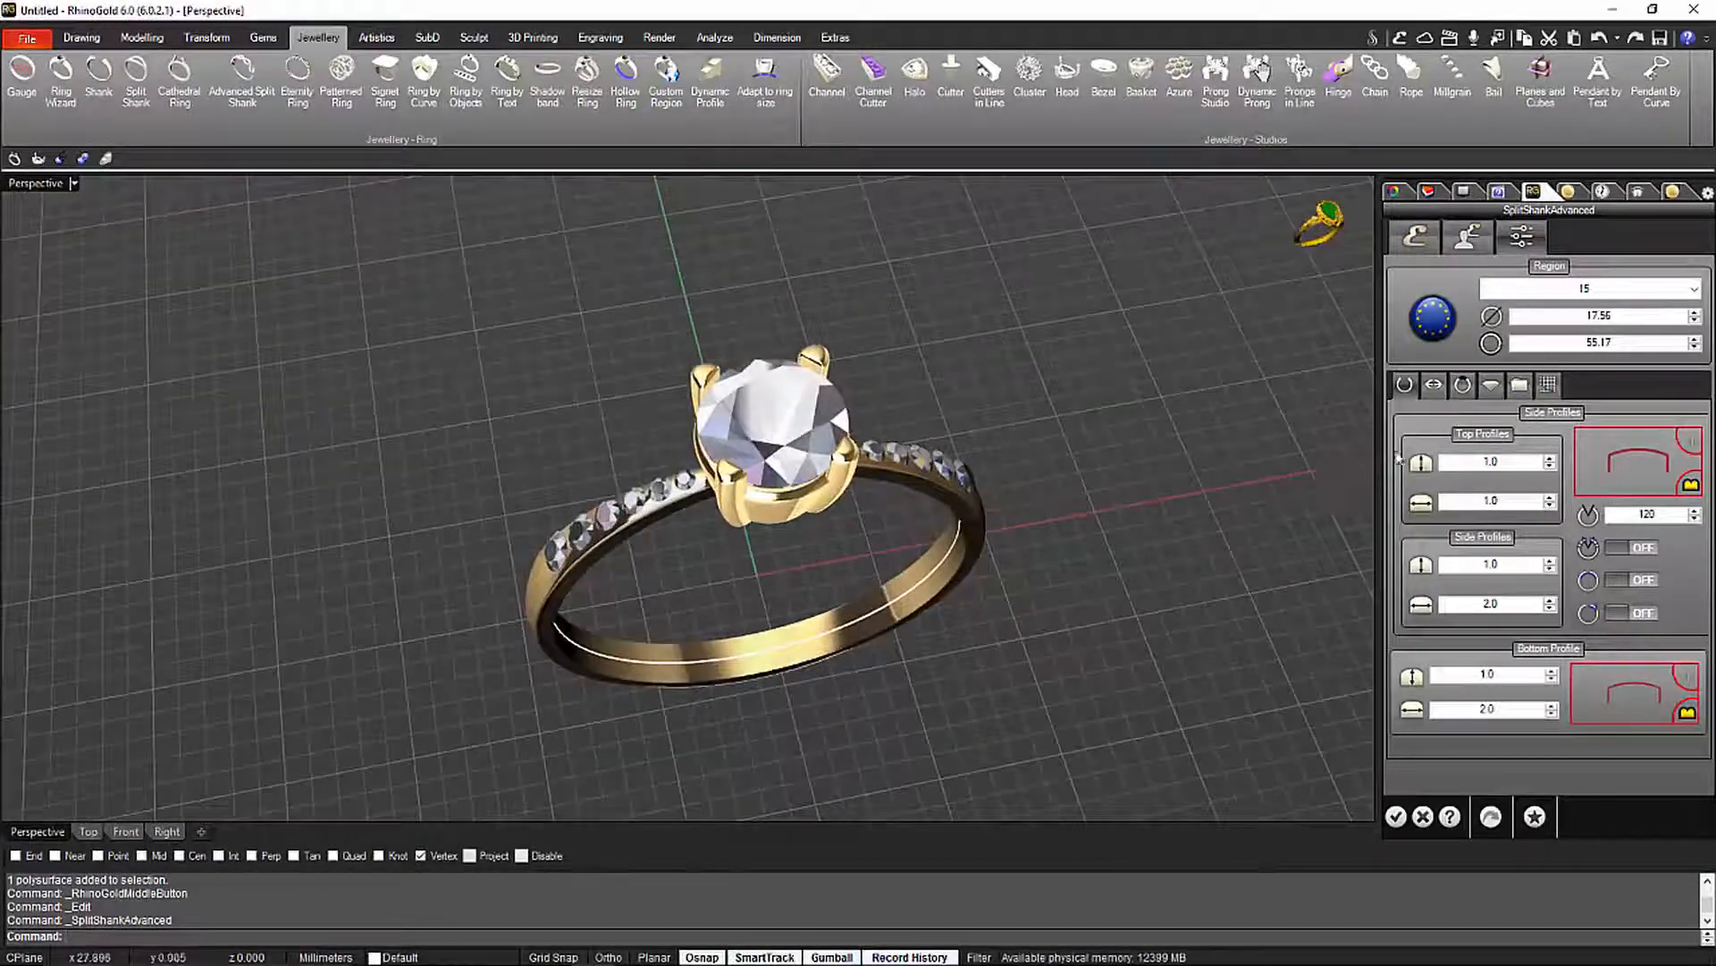
pyautogui.click(1493, 394)
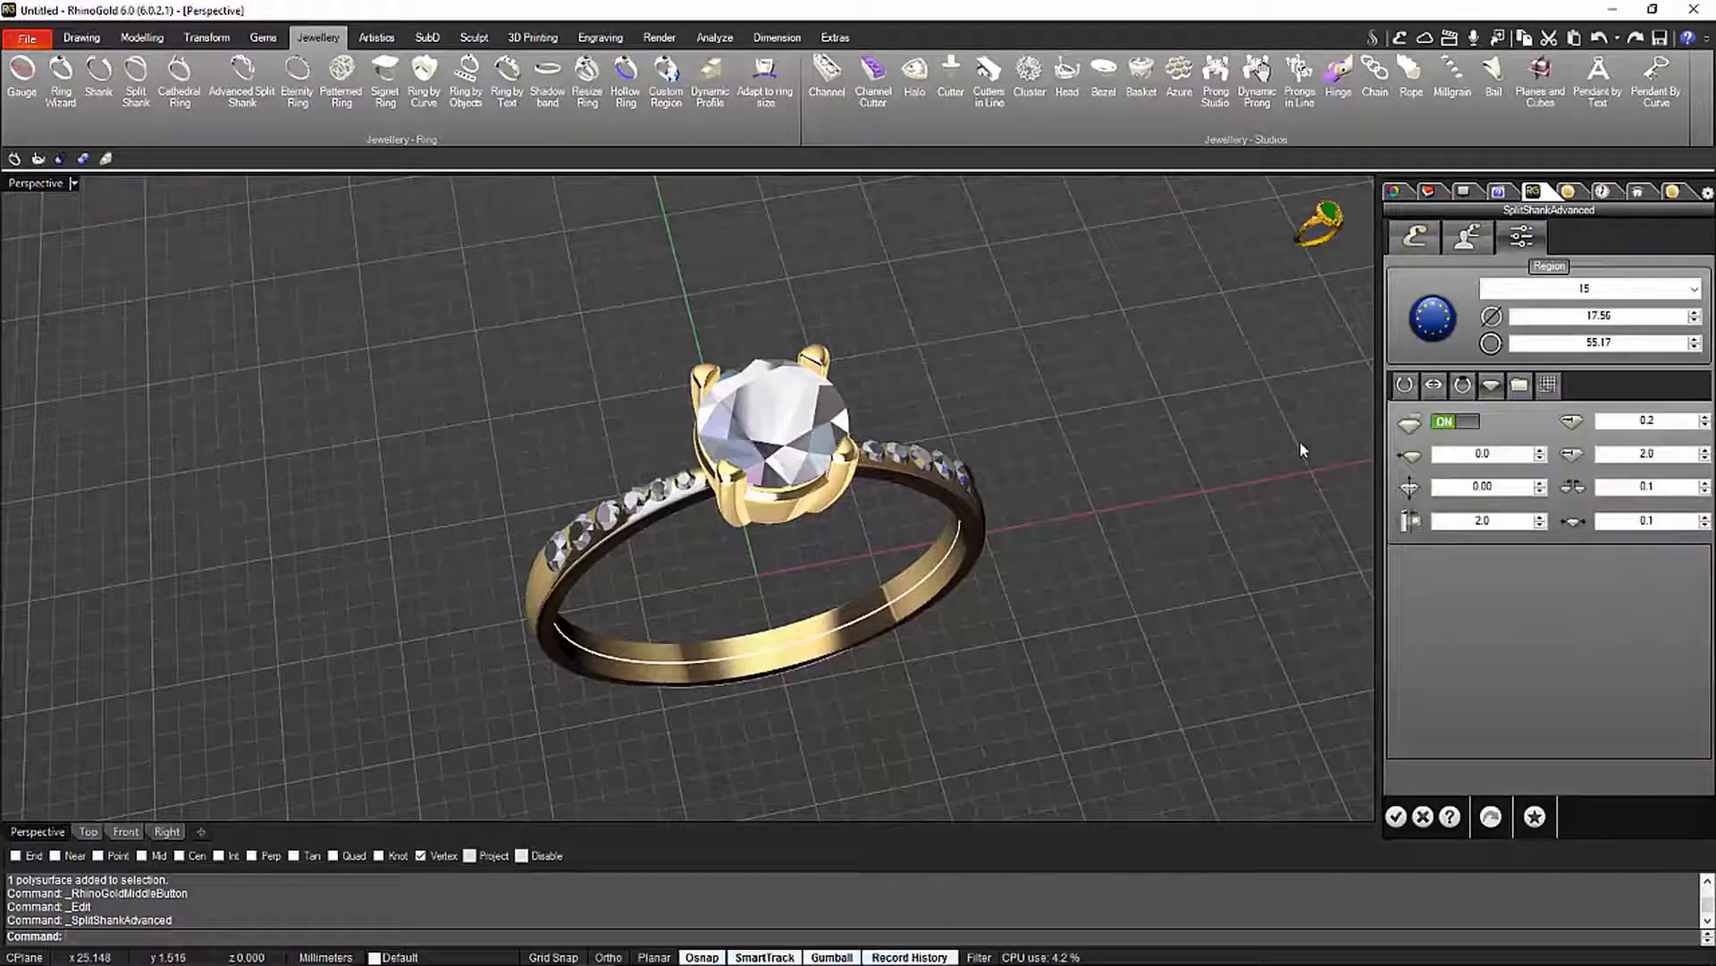
pyautogui.click(1456, 422)
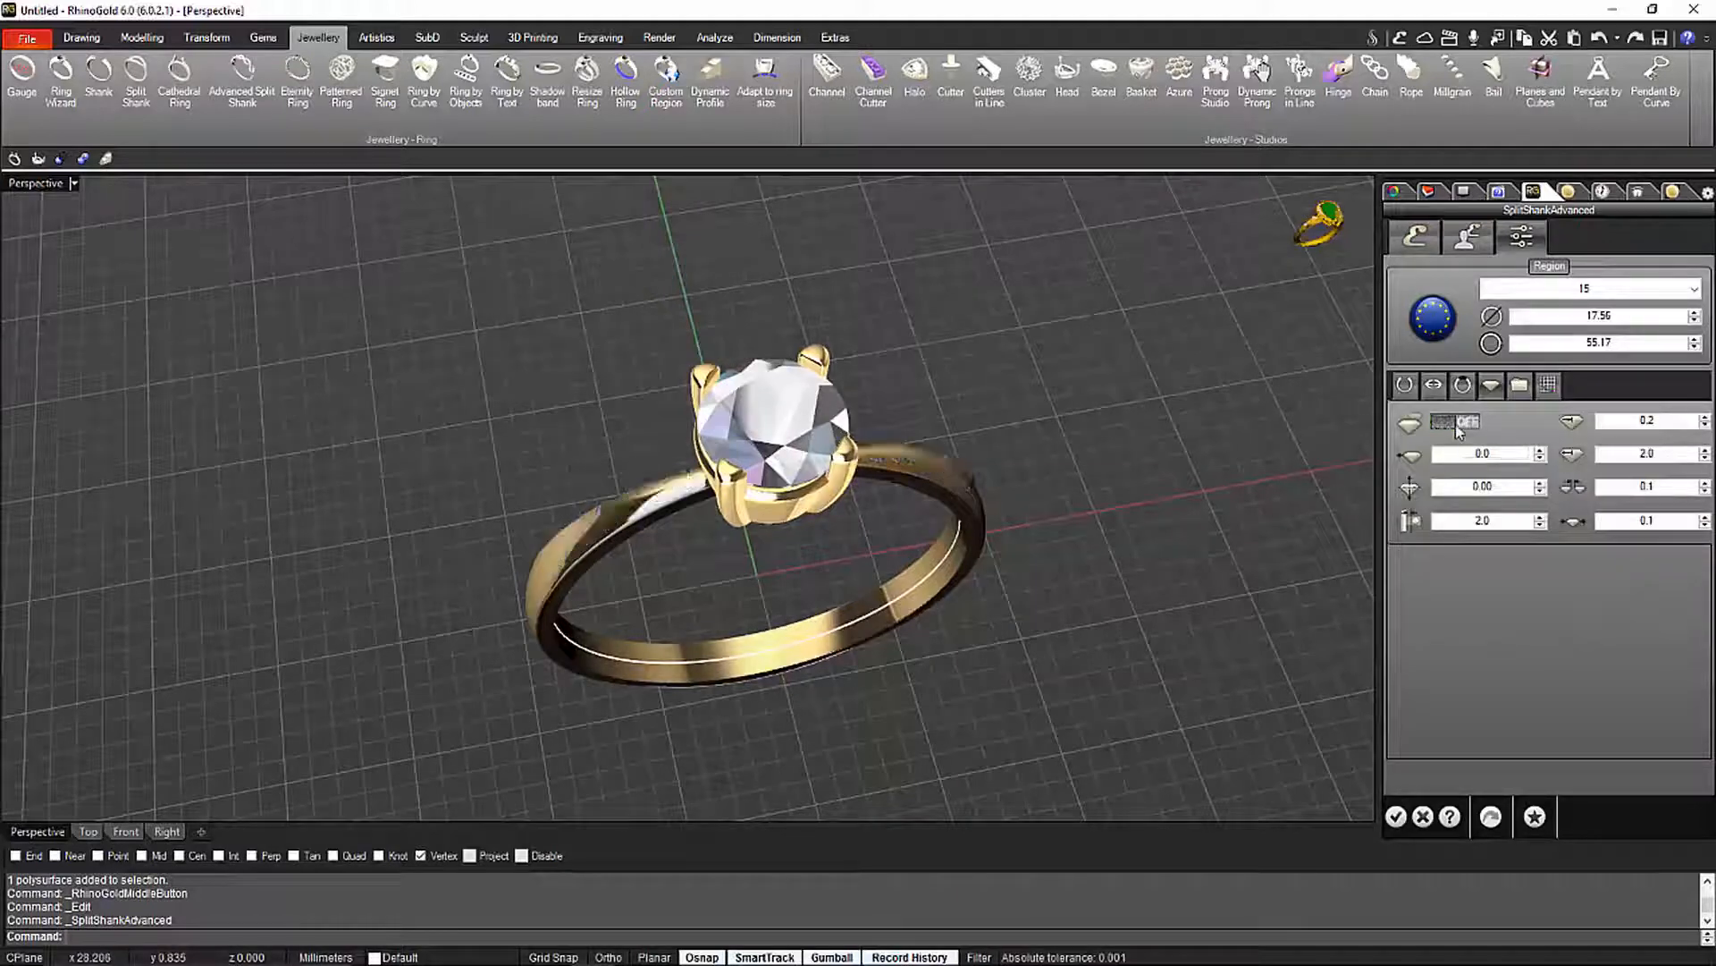
# In the shank's second group of parameters, switch on the option that is still off
pyautogui.moveTo(1166, 499); pyautogui.dragTo(1092, 441, button='right')
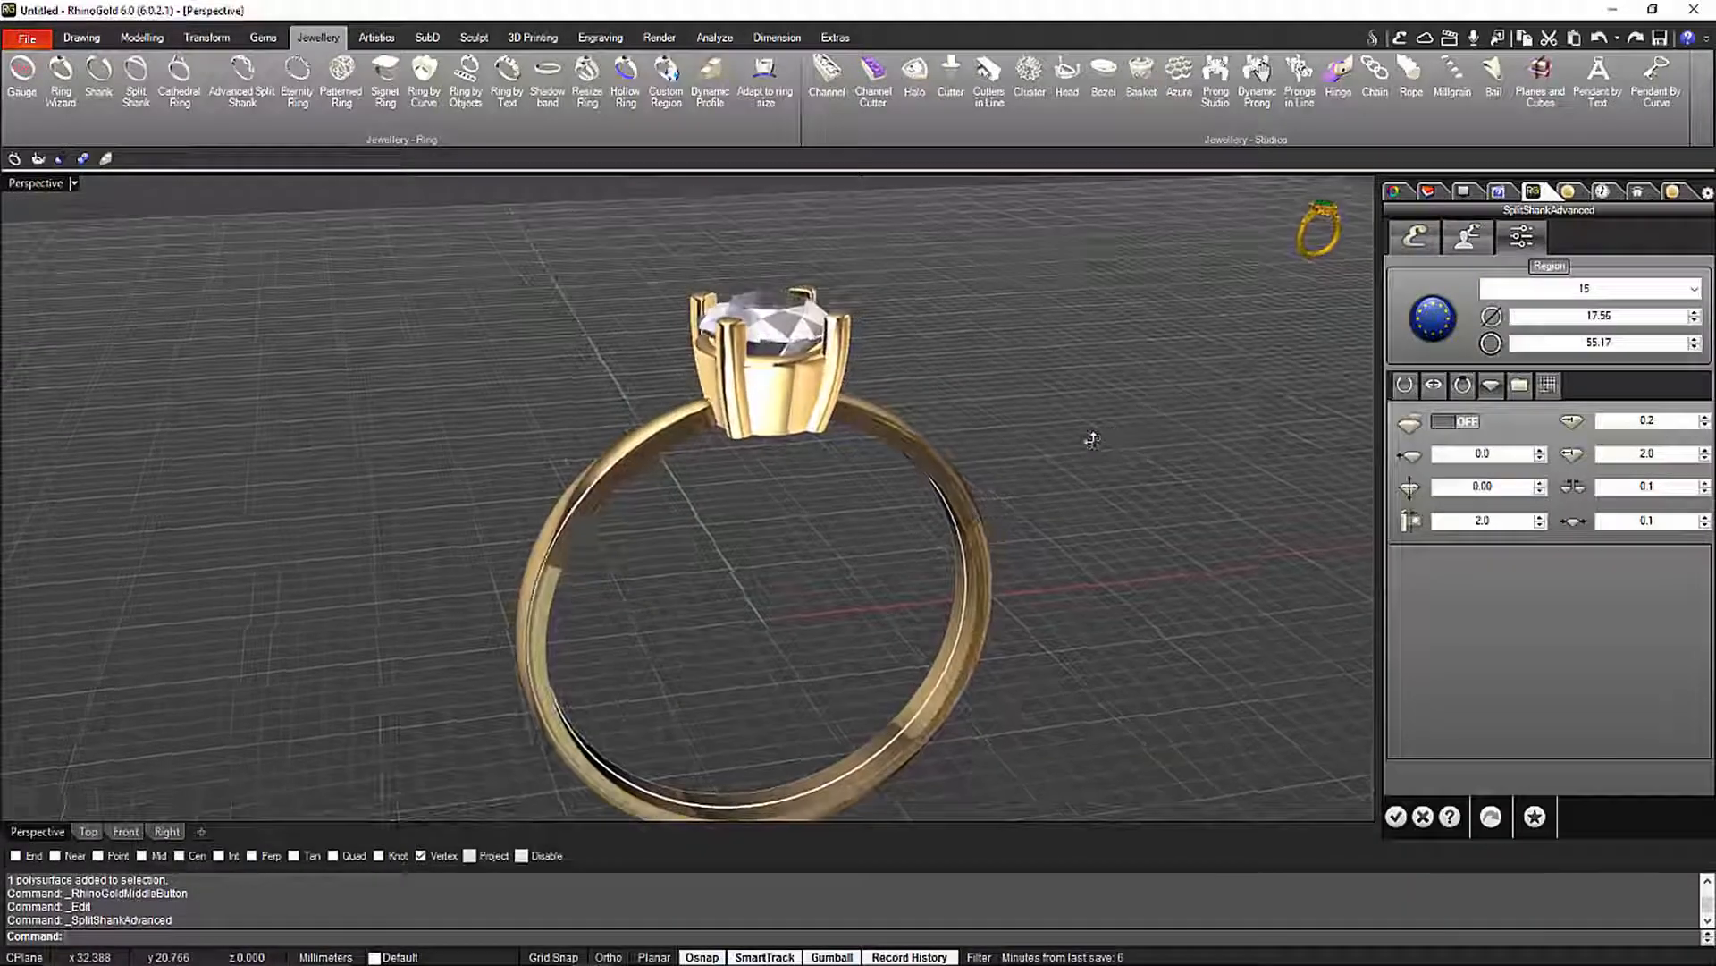
pyautogui.click(1433, 384)
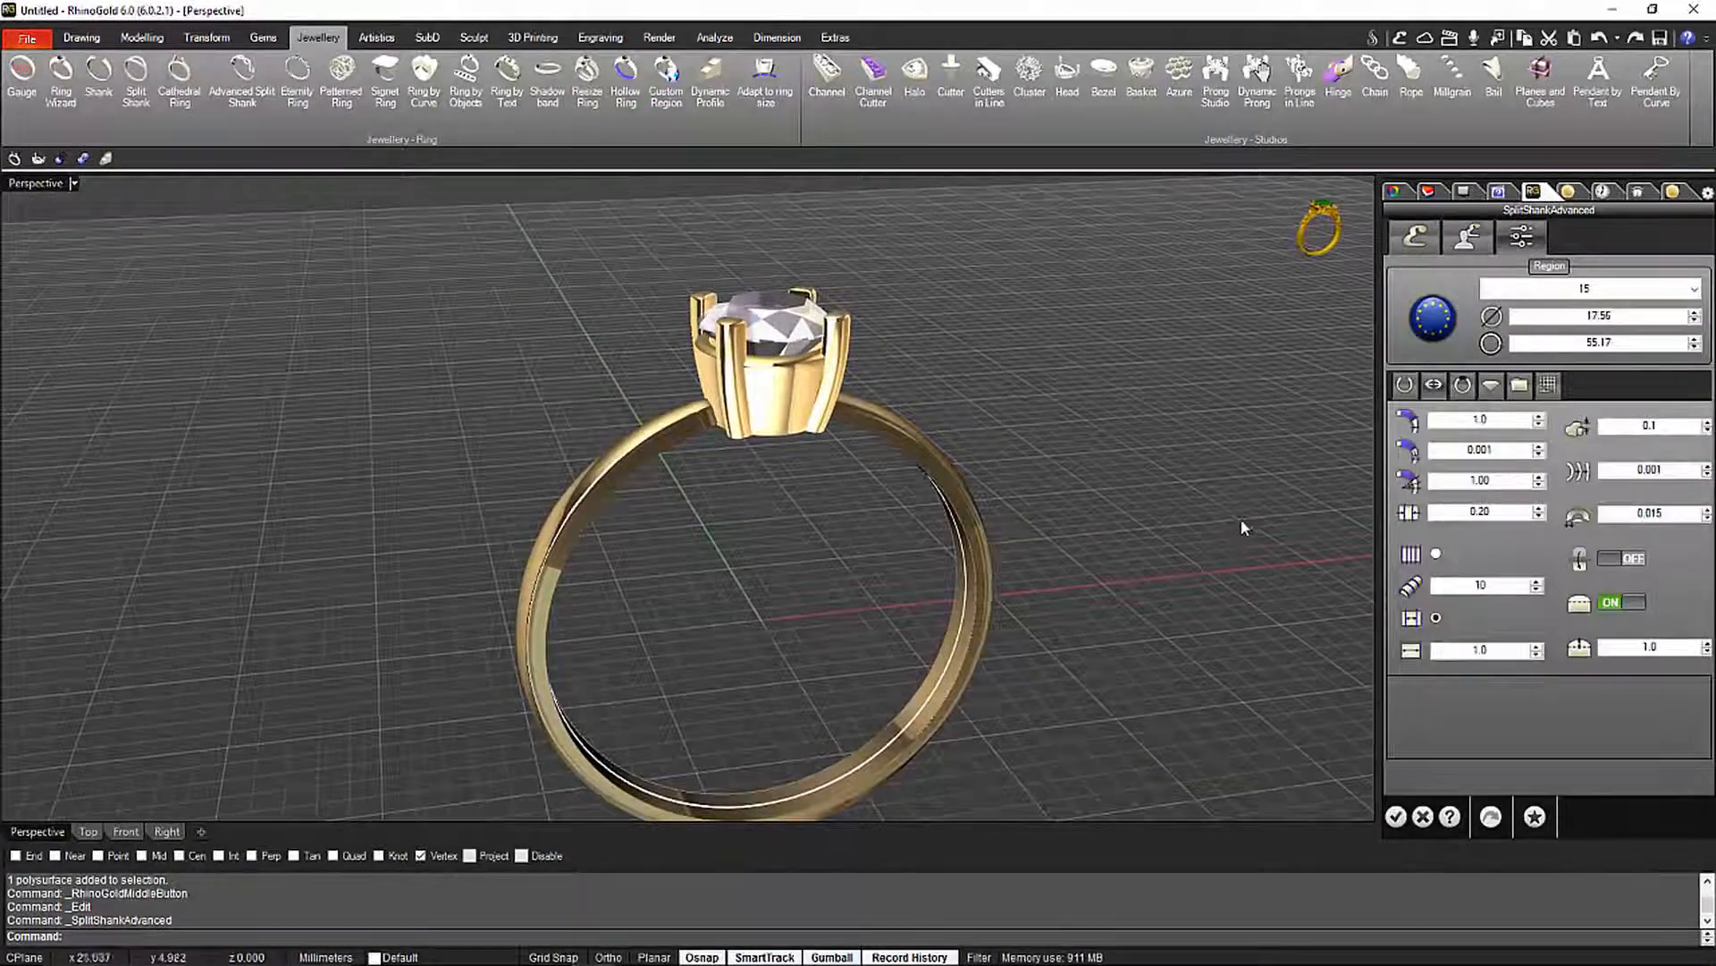
pyautogui.moveTo(1213, 497); pyautogui.dragTo(1209, 467, button='right')
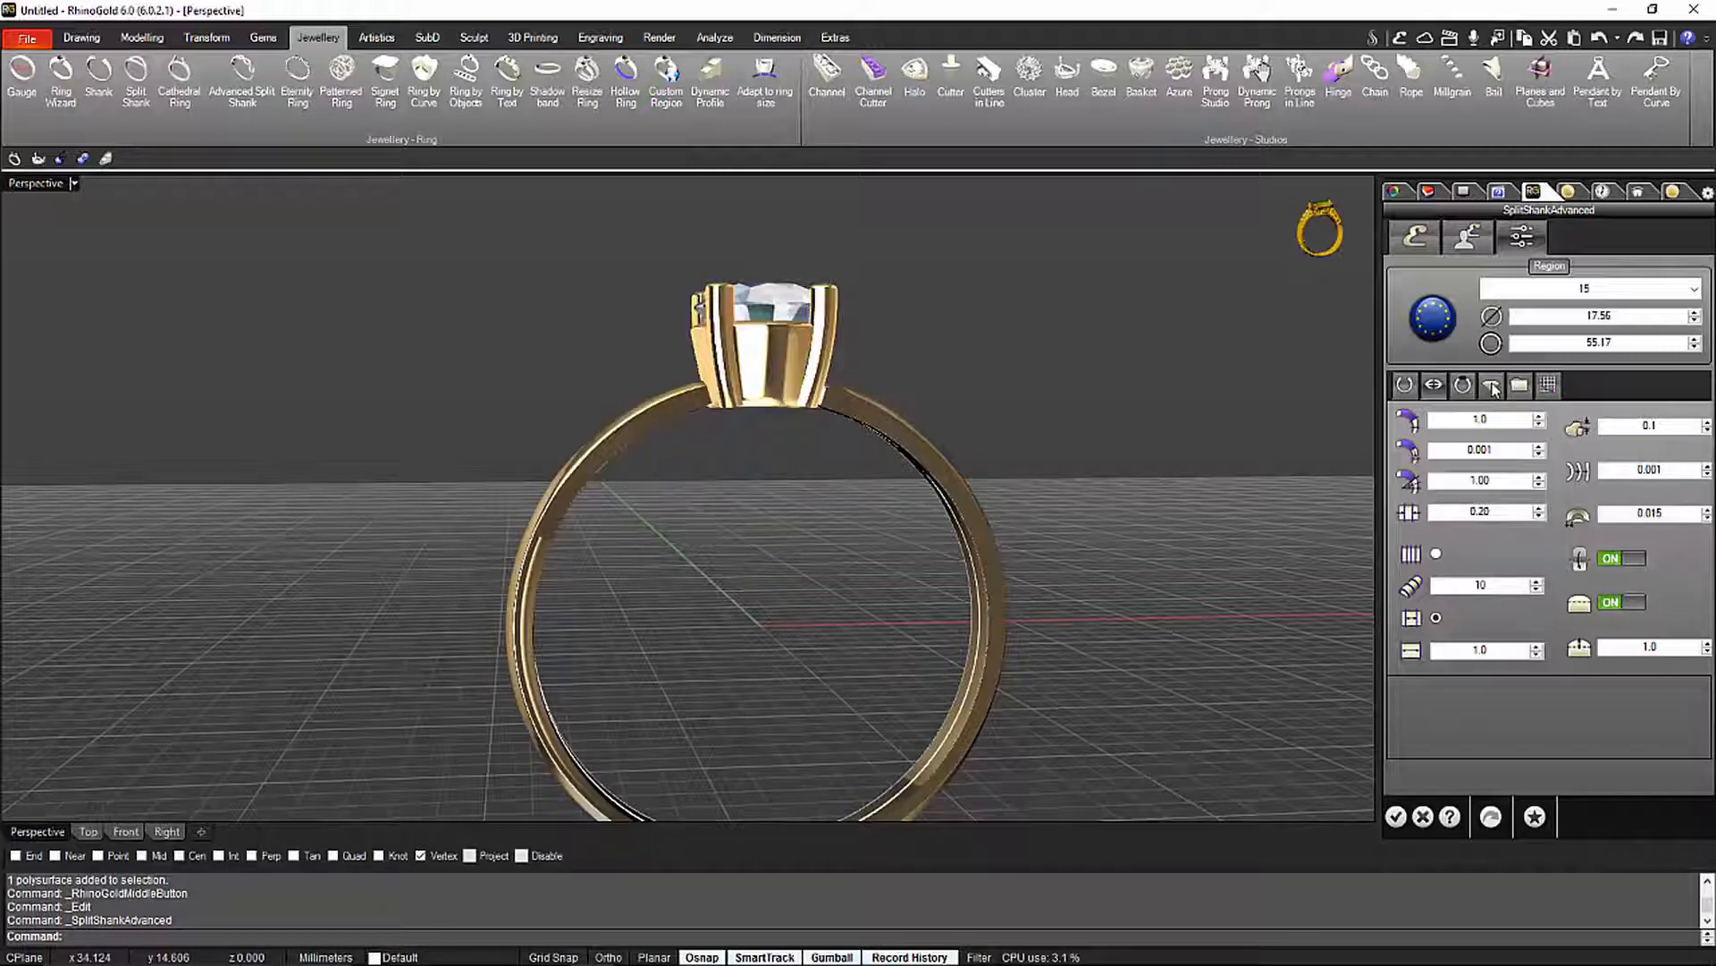
pyautogui.moveTo(1010, 393); pyautogui.dragTo(903, 537, button='right')
# Set the height of the shank's top profiles, beside the head, to 1.9 mm
pyautogui.click(1410, 390)
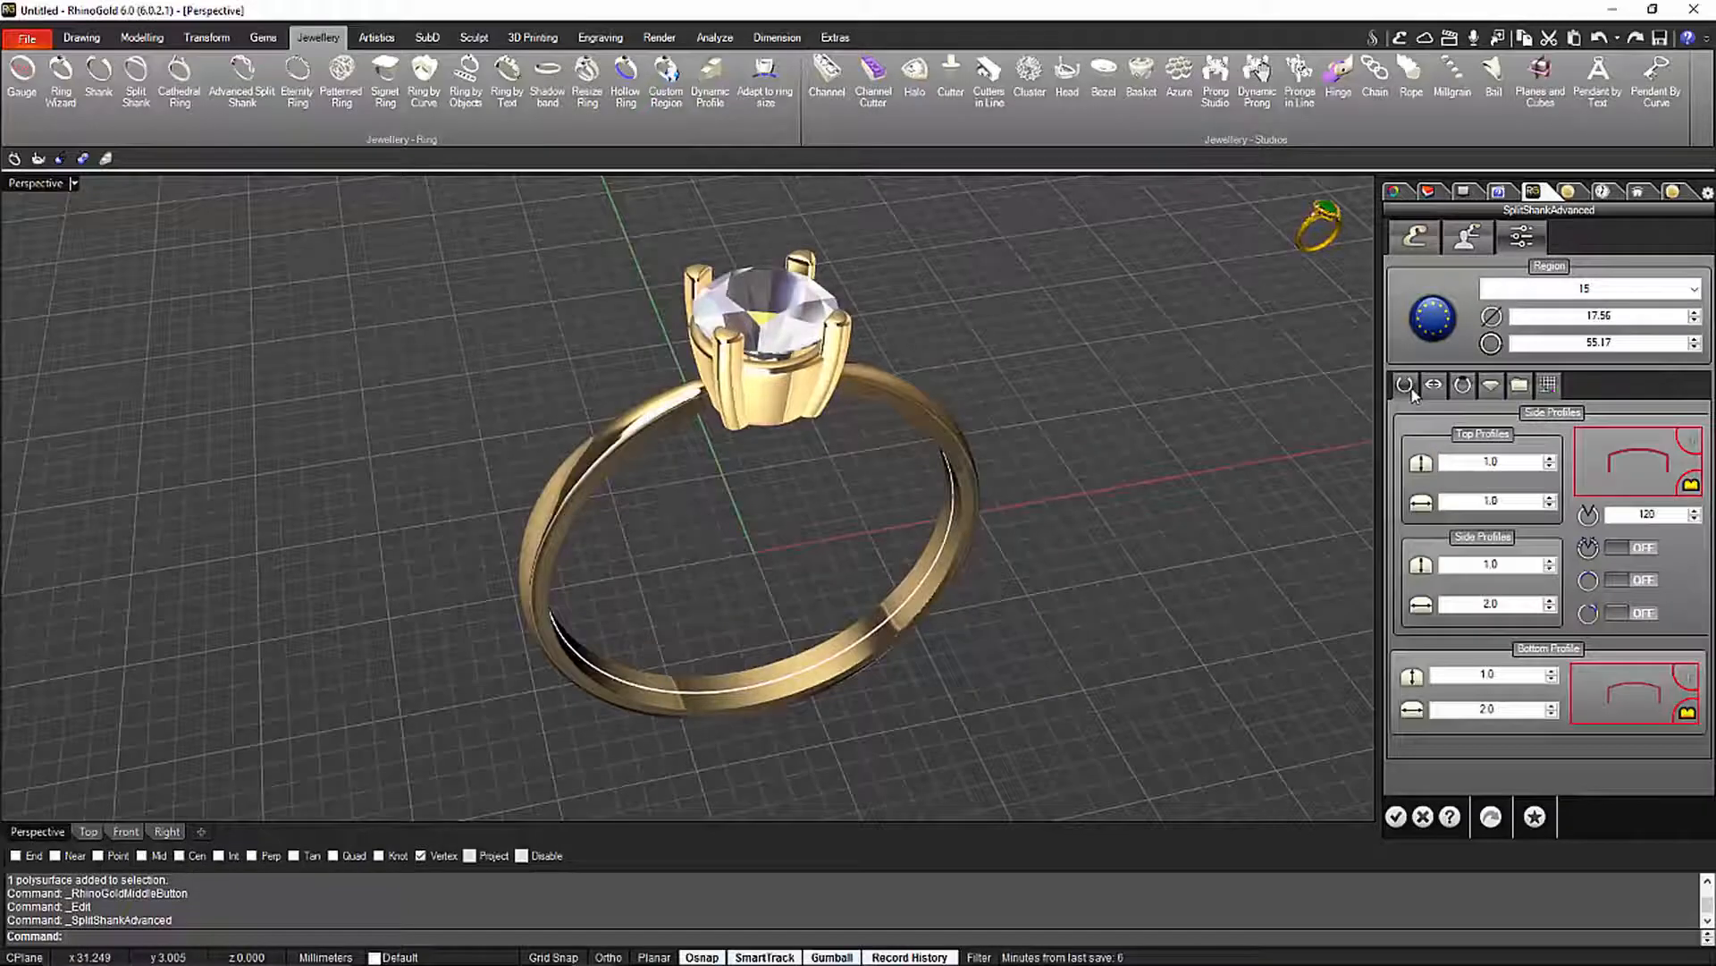
pyautogui.moveTo(1162, 519); pyautogui.dragTo(1093, 480, button='right')
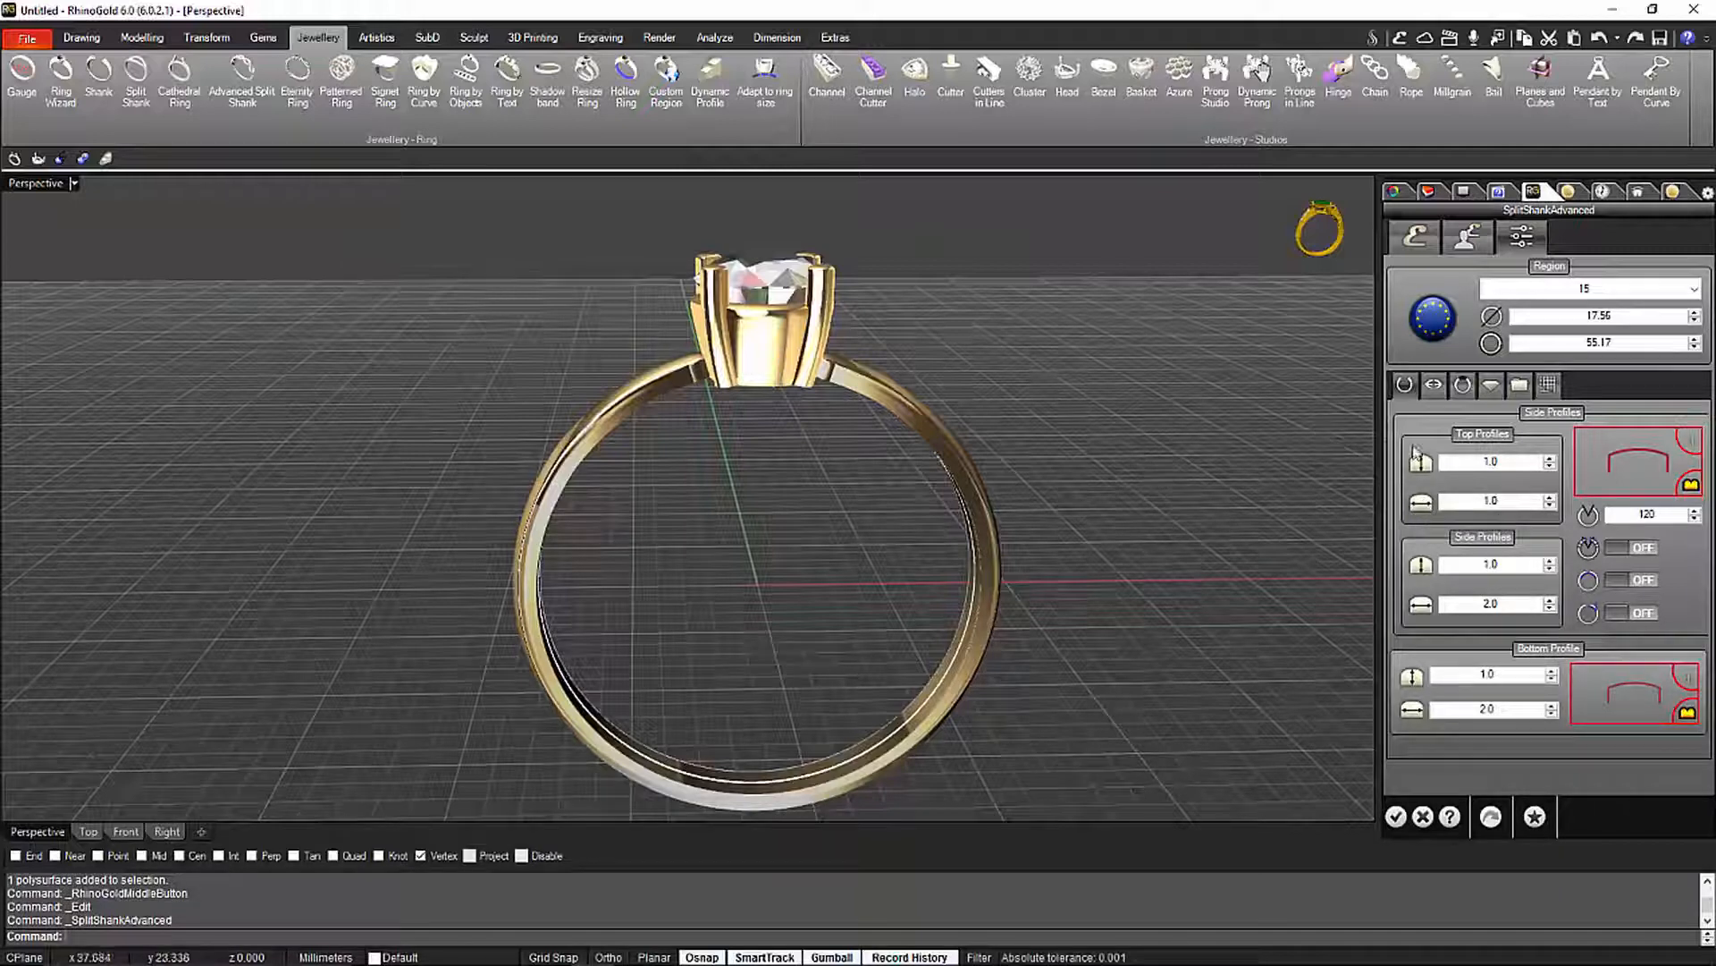
pyautogui.click(1553, 460)
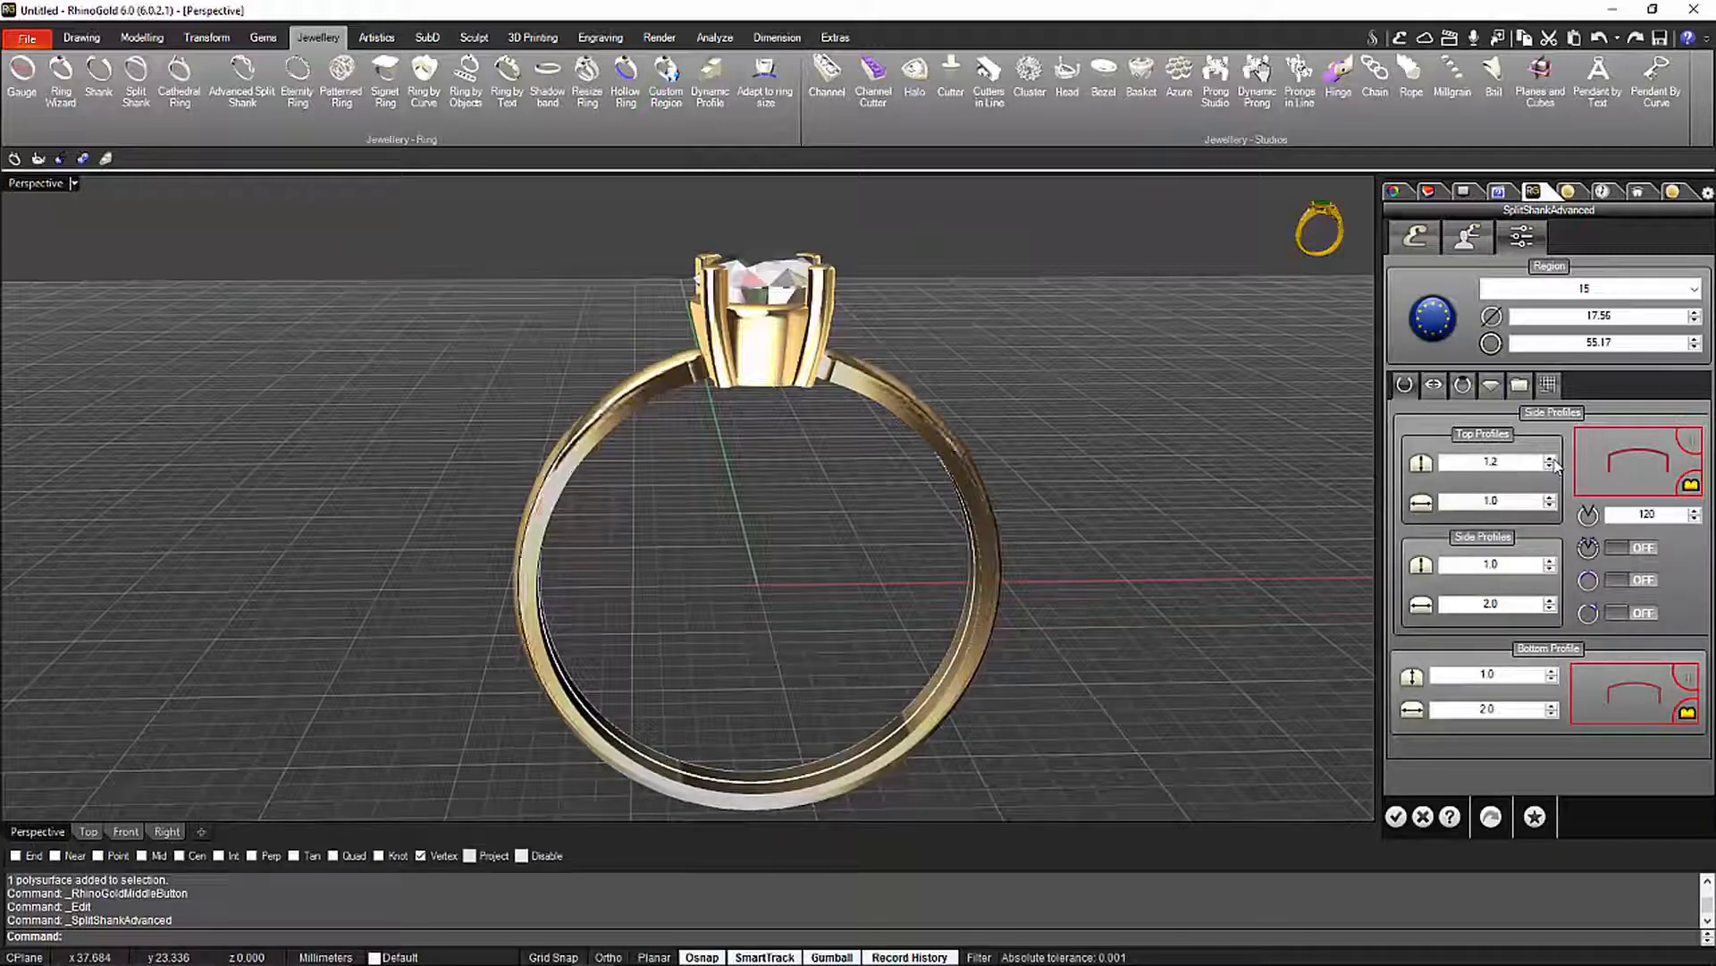
pyautogui.click(1553, 460)
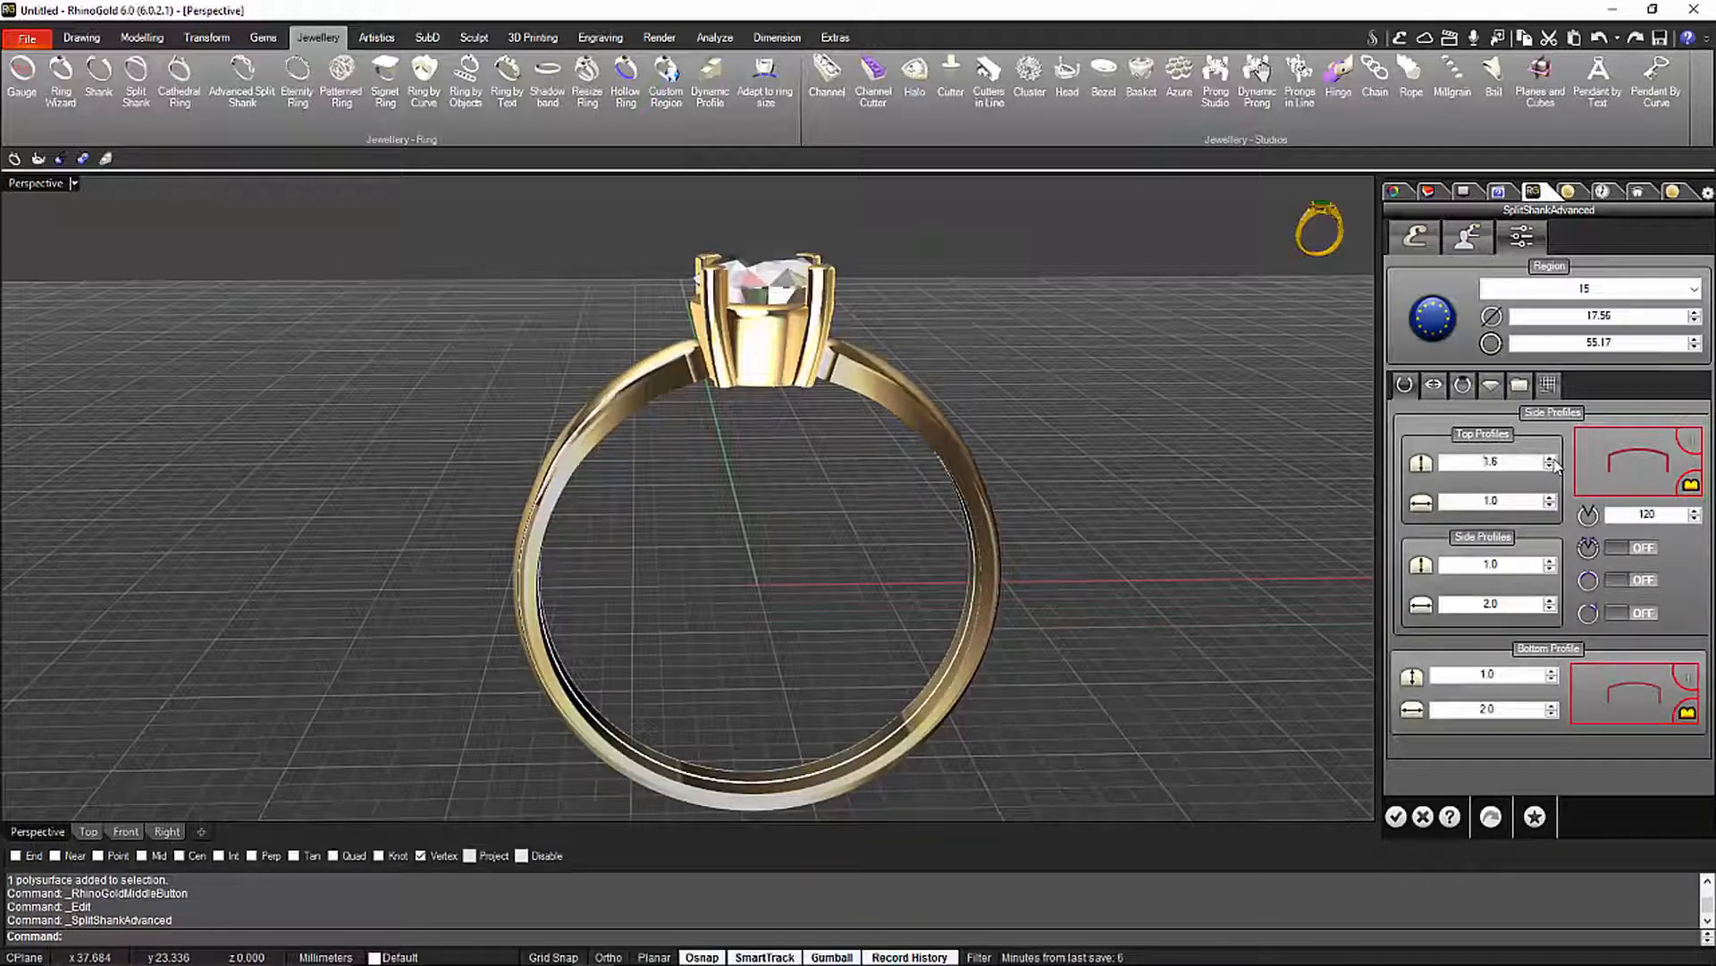
pyautogui.click(1553, 460)
pyautogui.click(1553, 460)
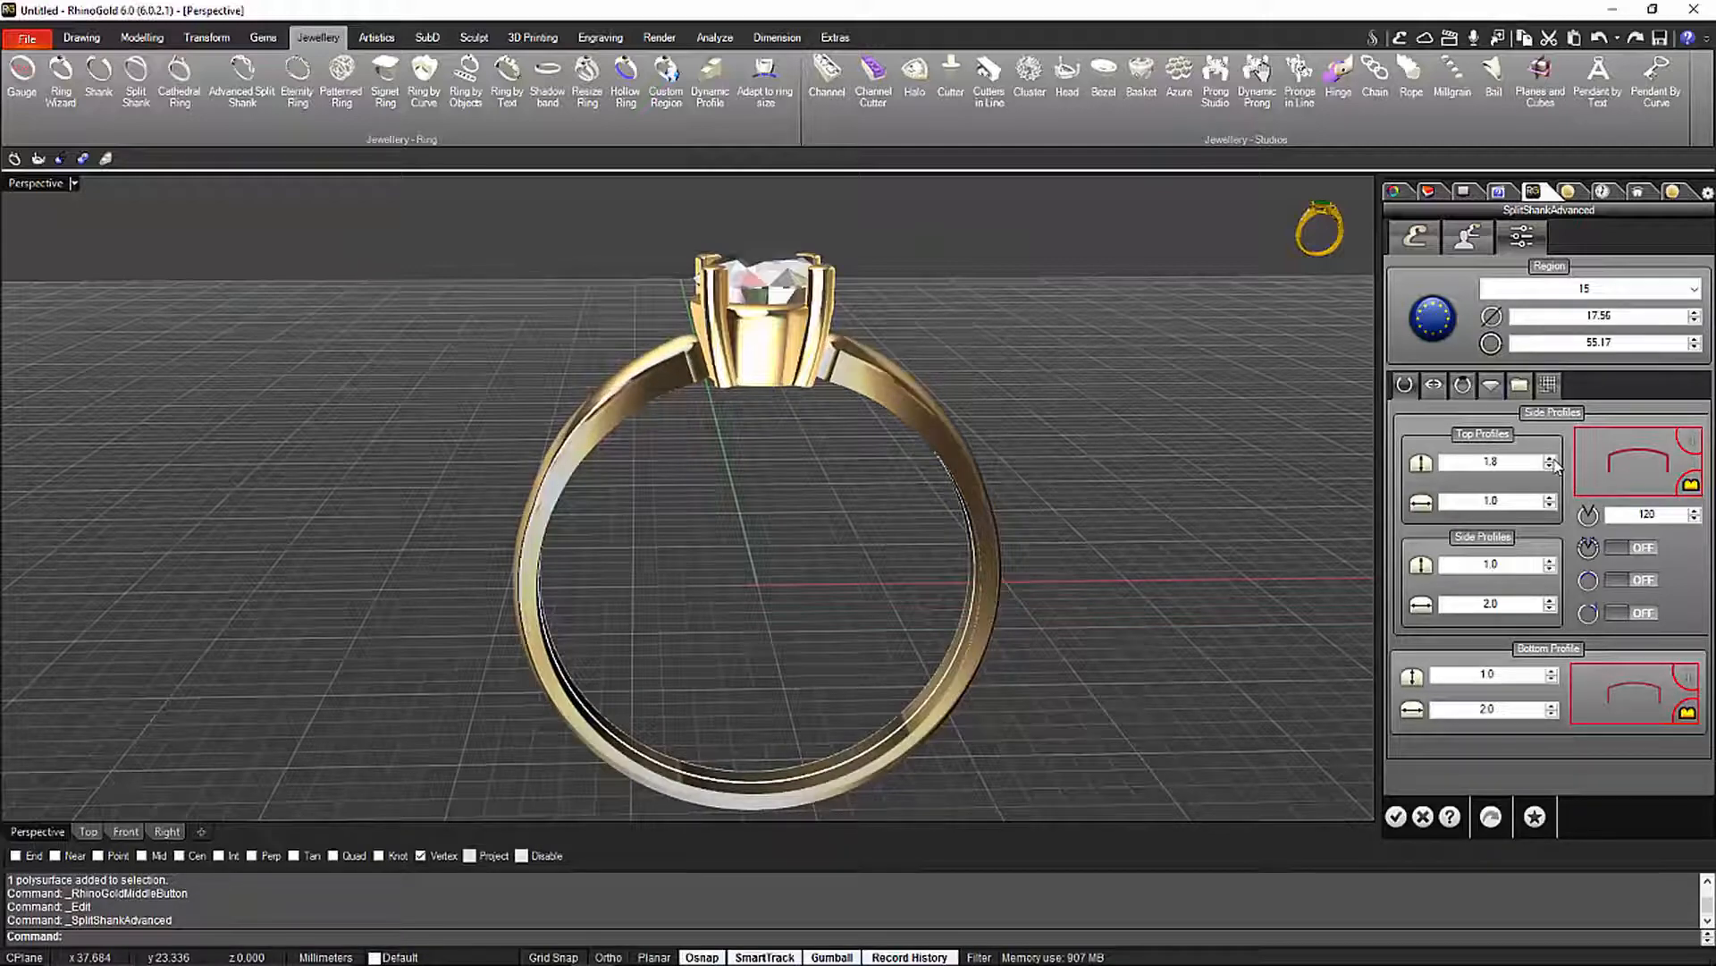
pyautogui.click(1553, 460)
# Set the height of the shank's side profiles to 1.9 mm
pyautogui.moveTo(1053, 491); pyautogui.dragTo(1031, 448, button='right')
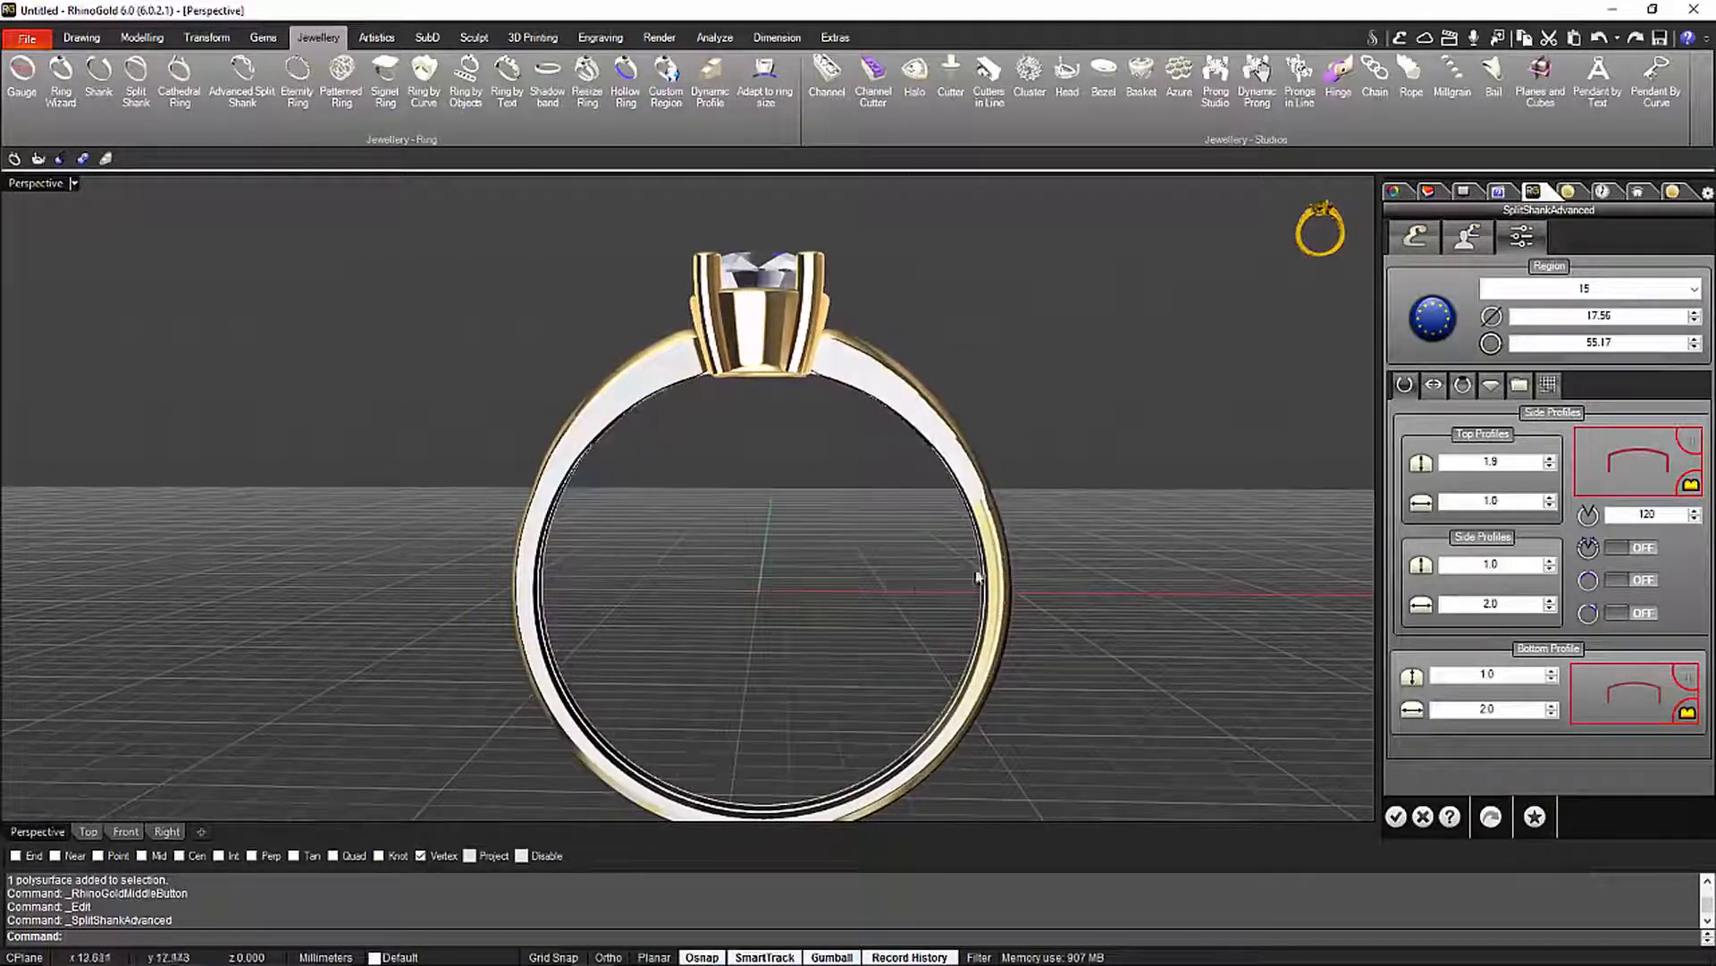
pyautogui.moveTo(977, 576); pyautogui.dragTo(907, 532, button='right')
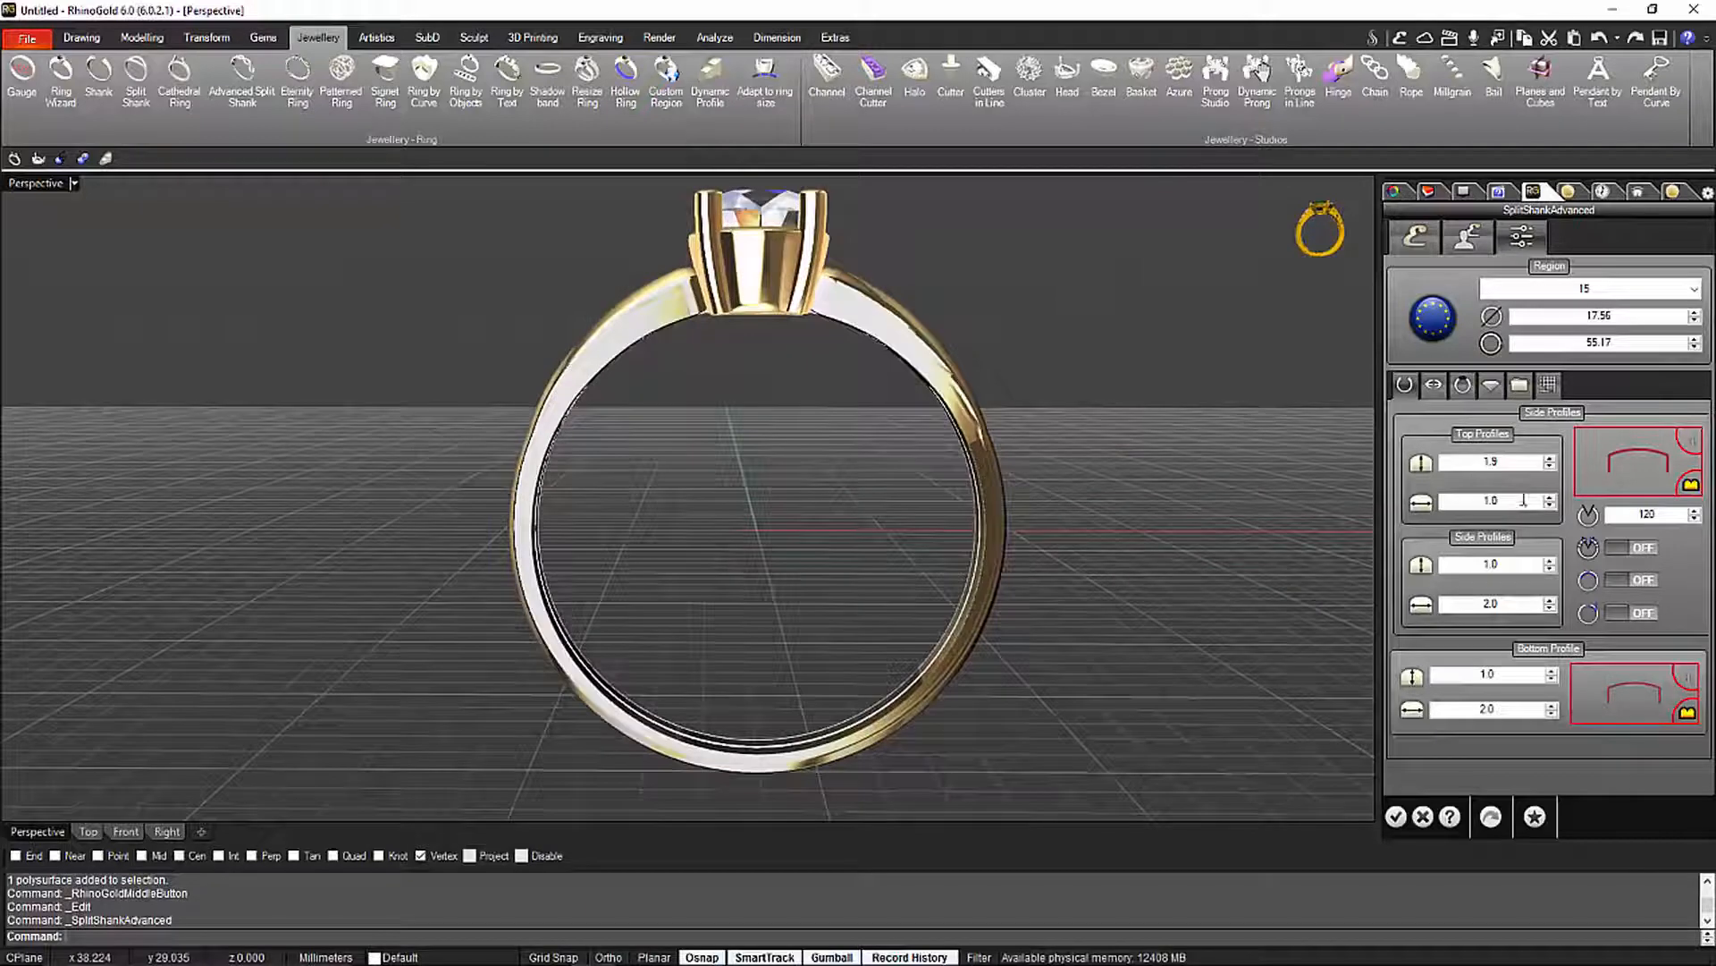
pyautogui.click(1550, 559)
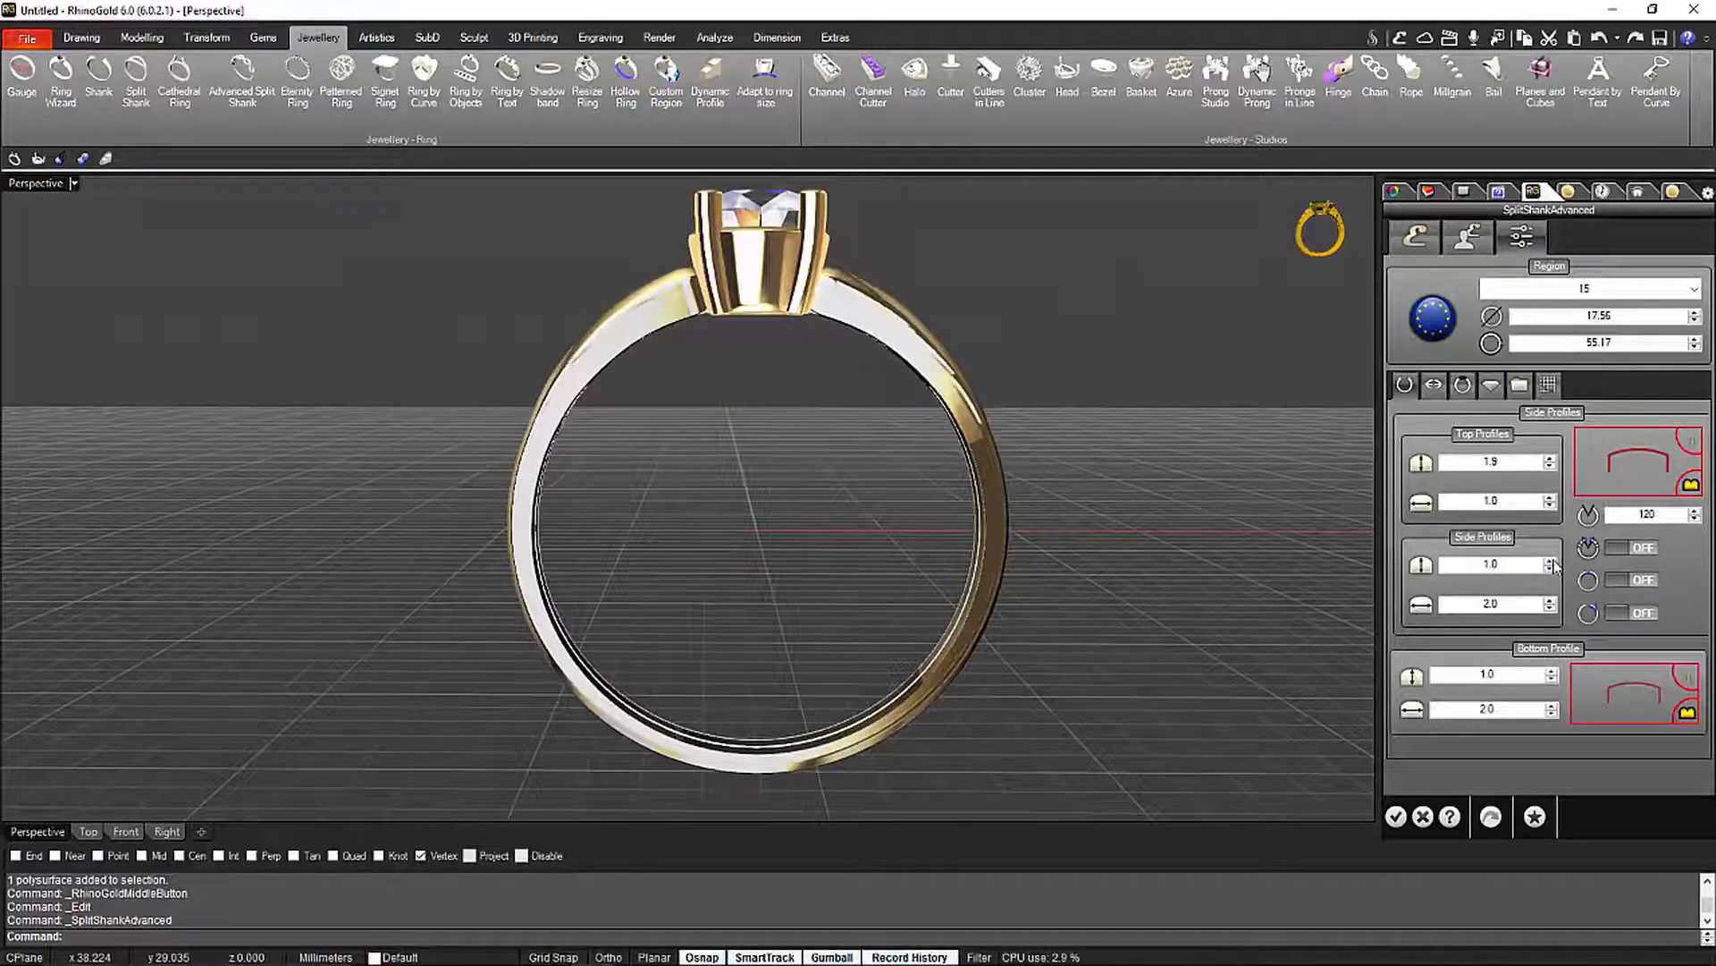
pyautogui.click(1550, 559)
pyautogui.click(1550, 560)
pyautogui.click(1551, 560)
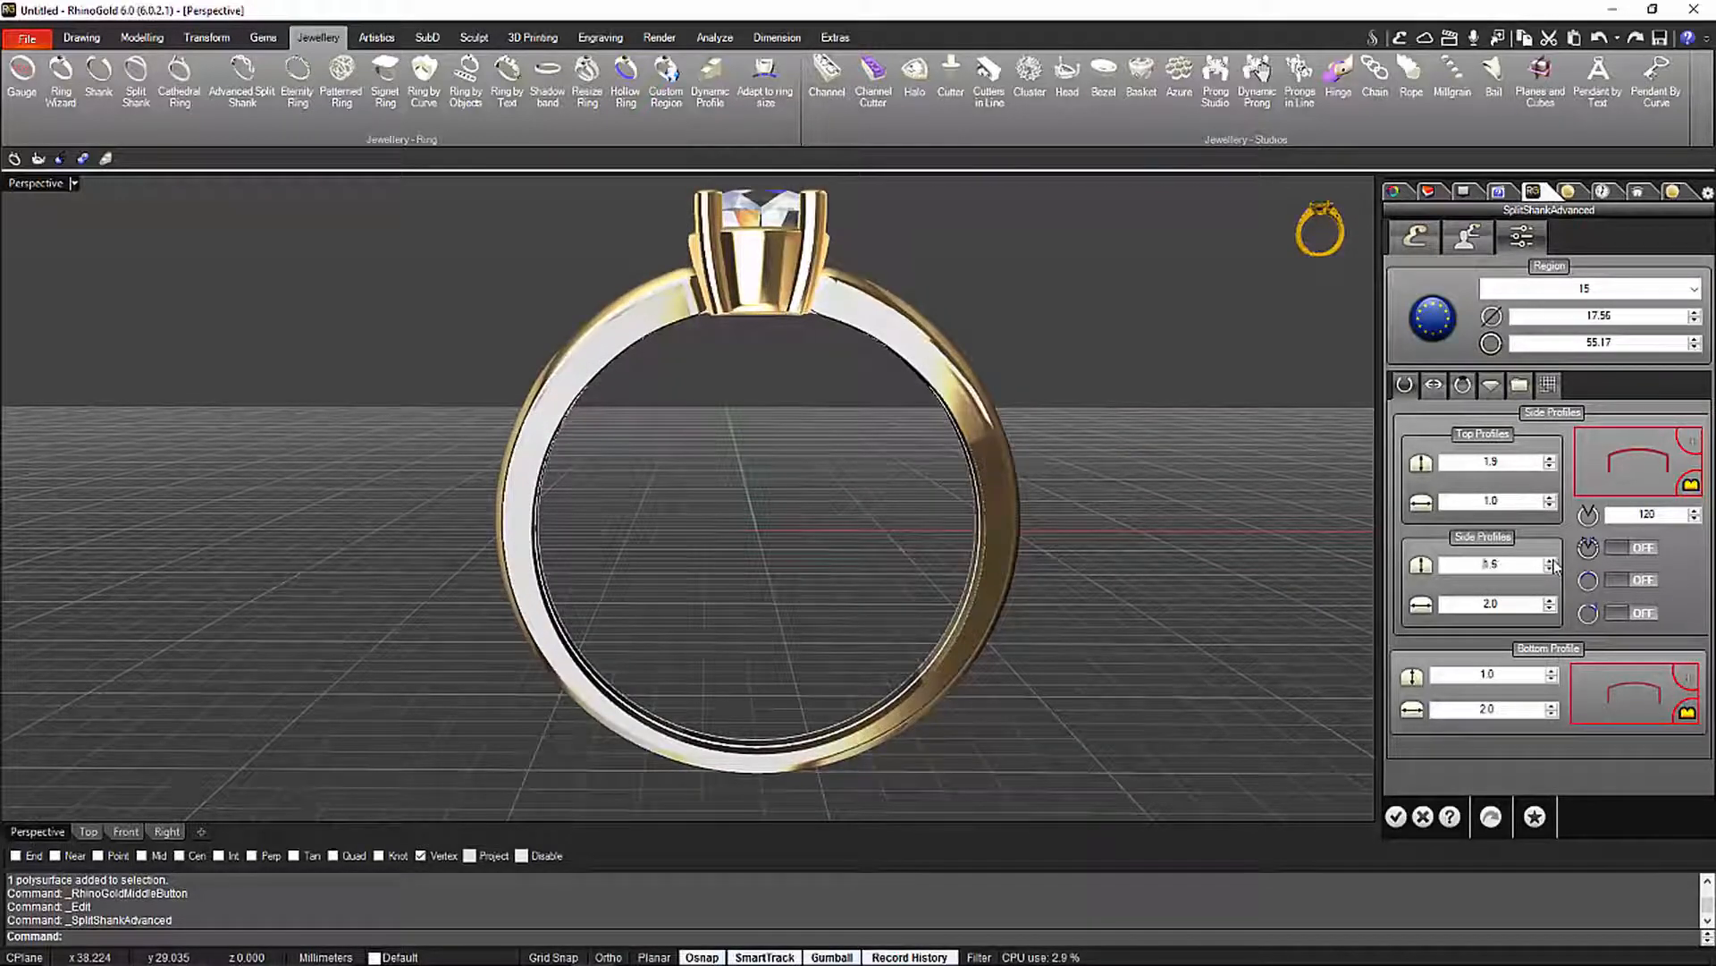
pyautogui.click(1550, 560)
pyautogui.click(1550, 560)
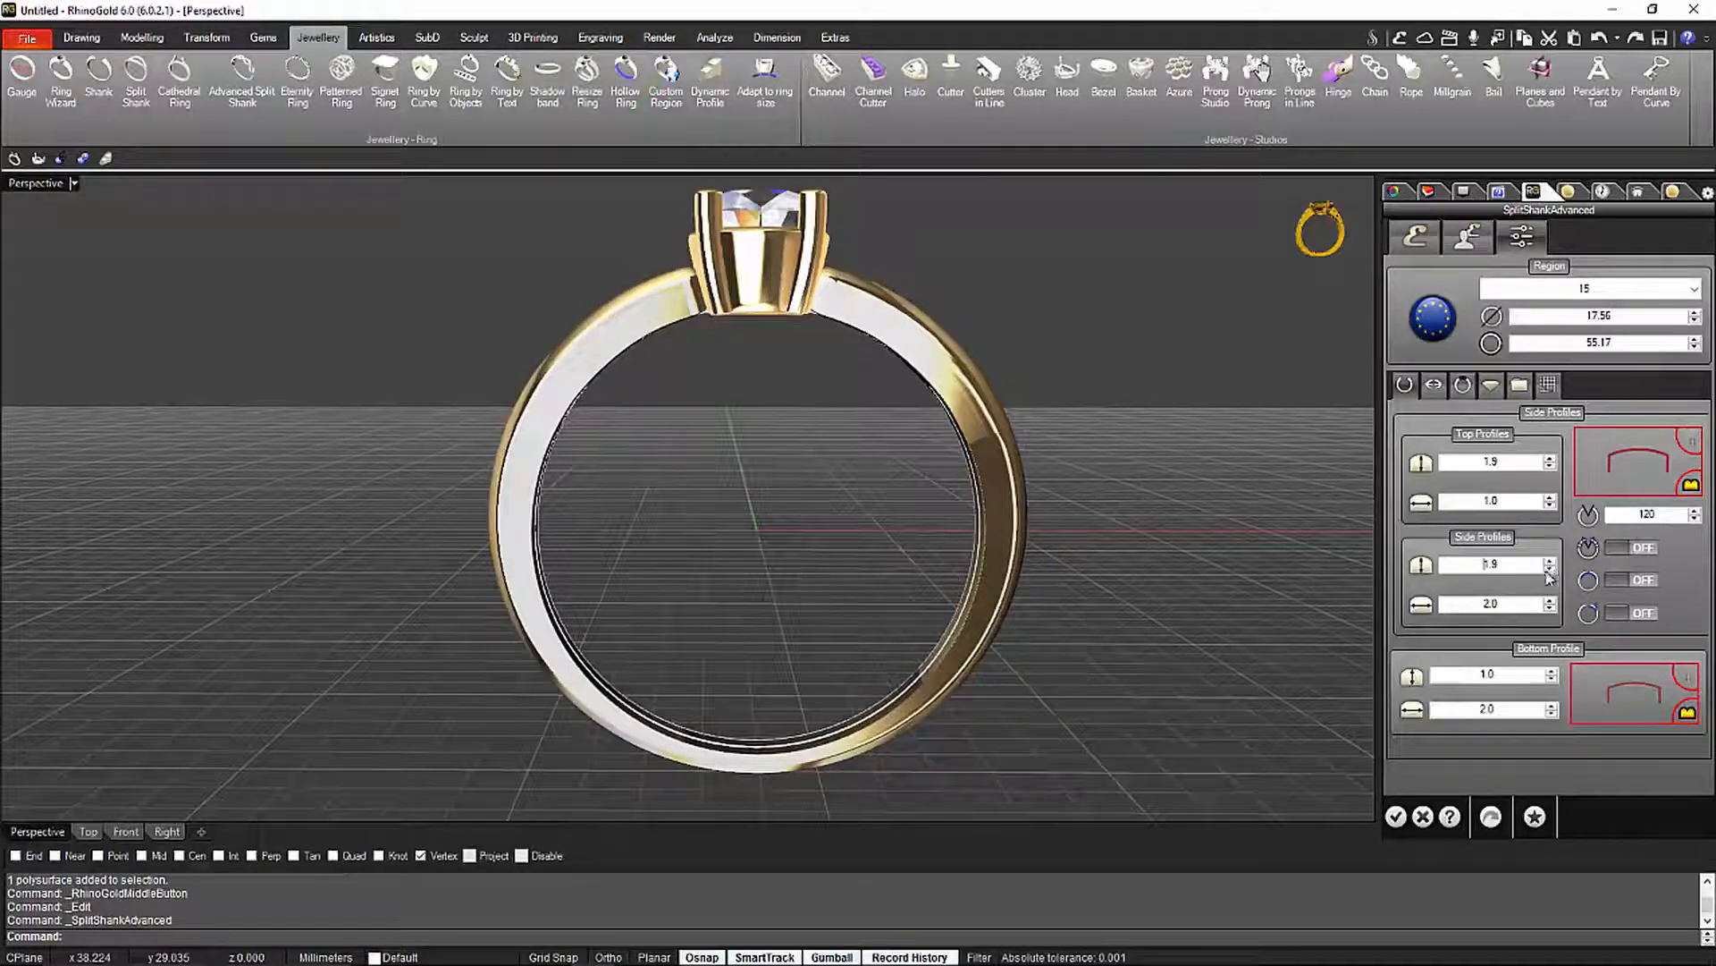
# Set the height of the shank's bottom profile to 1.5 mm
pyautogui.click(1553, 672)
pyautogui.click(1553, 672)
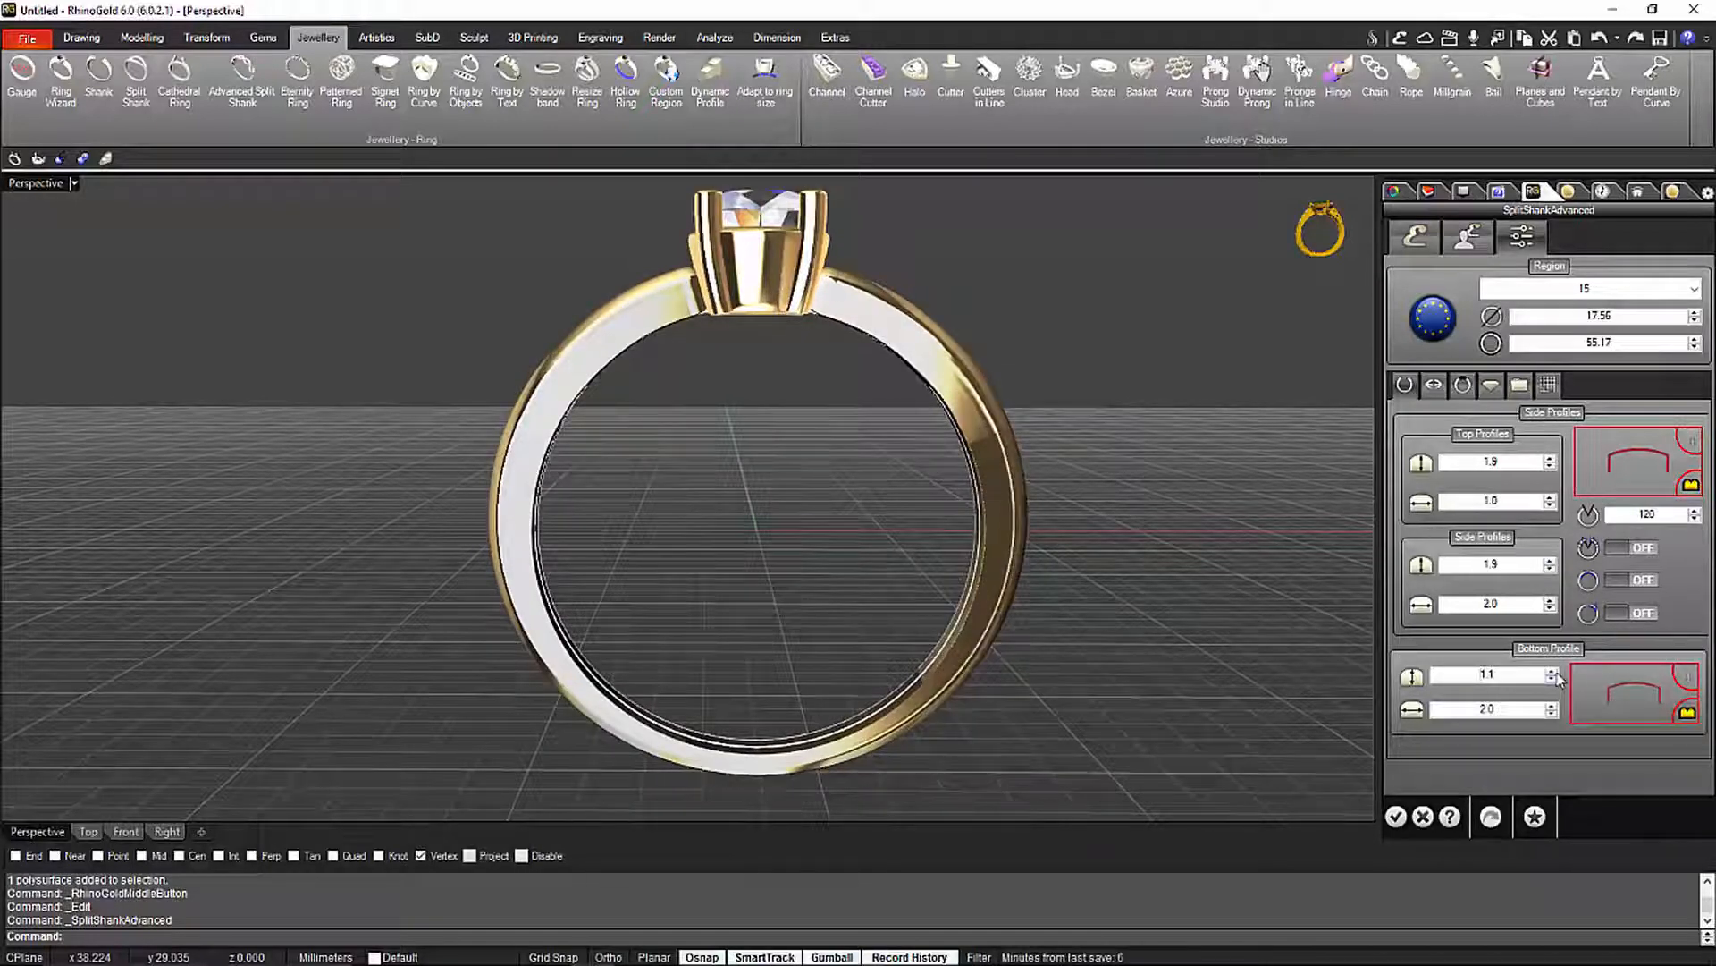
pyautogui.click(1553, 671)
pyautogui.click(1553, 671)
pyautogui.click(1553, 672)
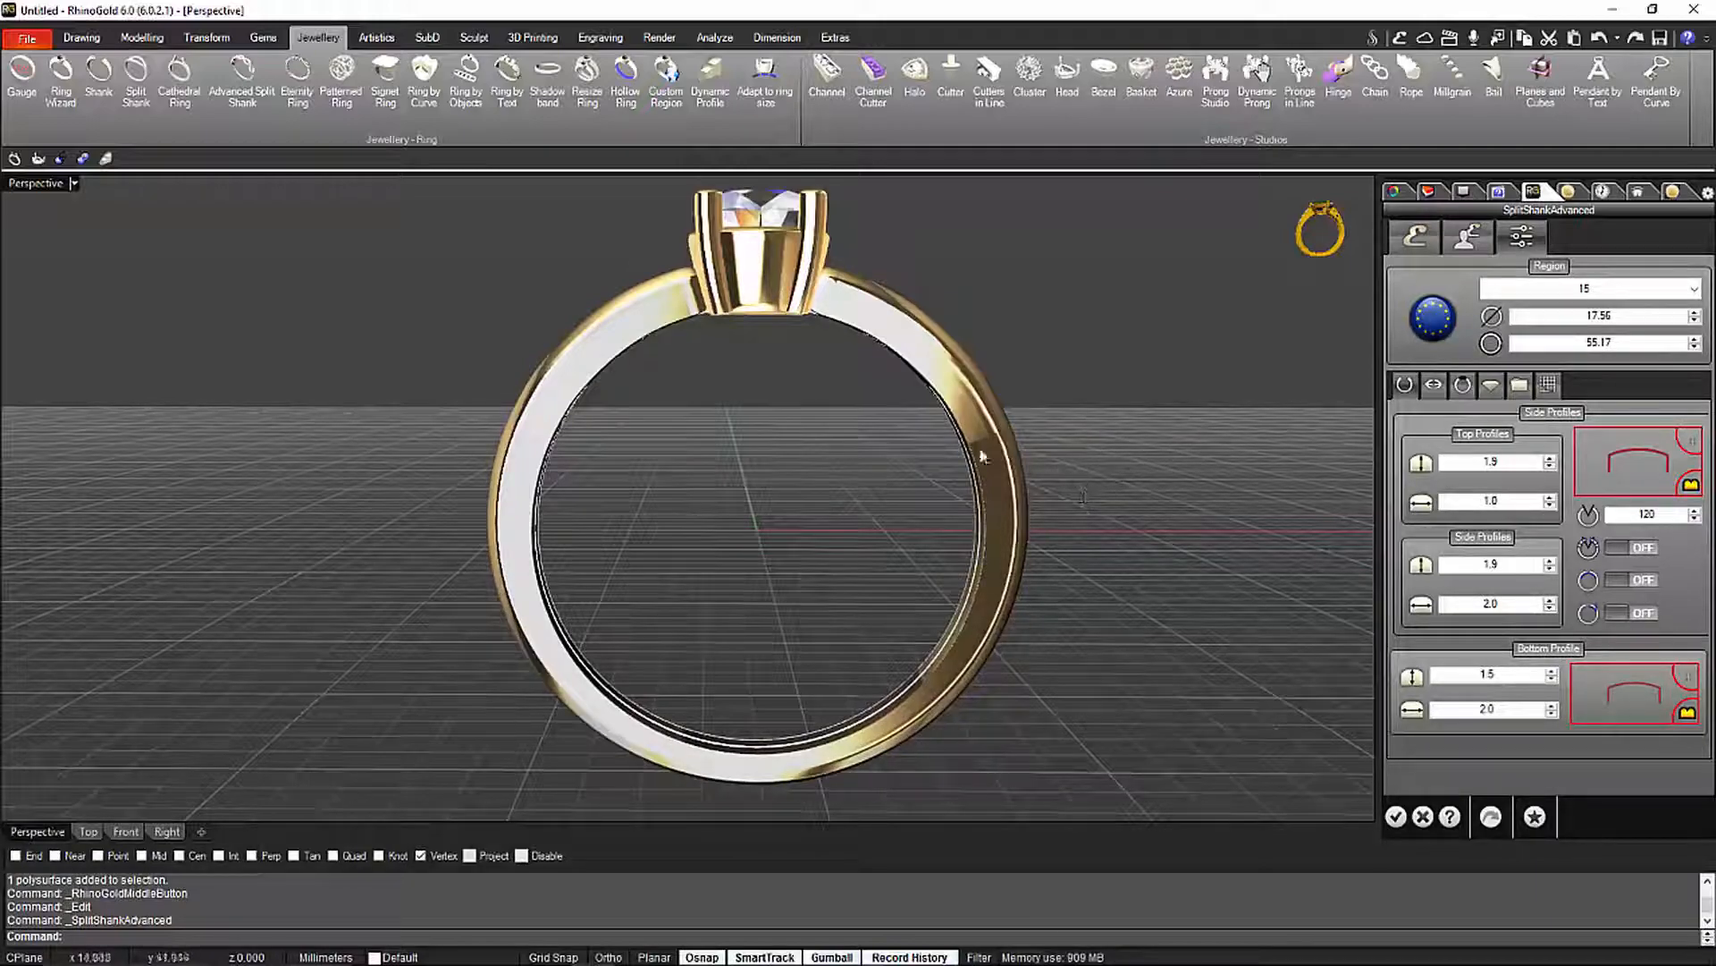
pyautogui.moveTo(982, 457); pyautogui.dragTo(760, 510, button='right')
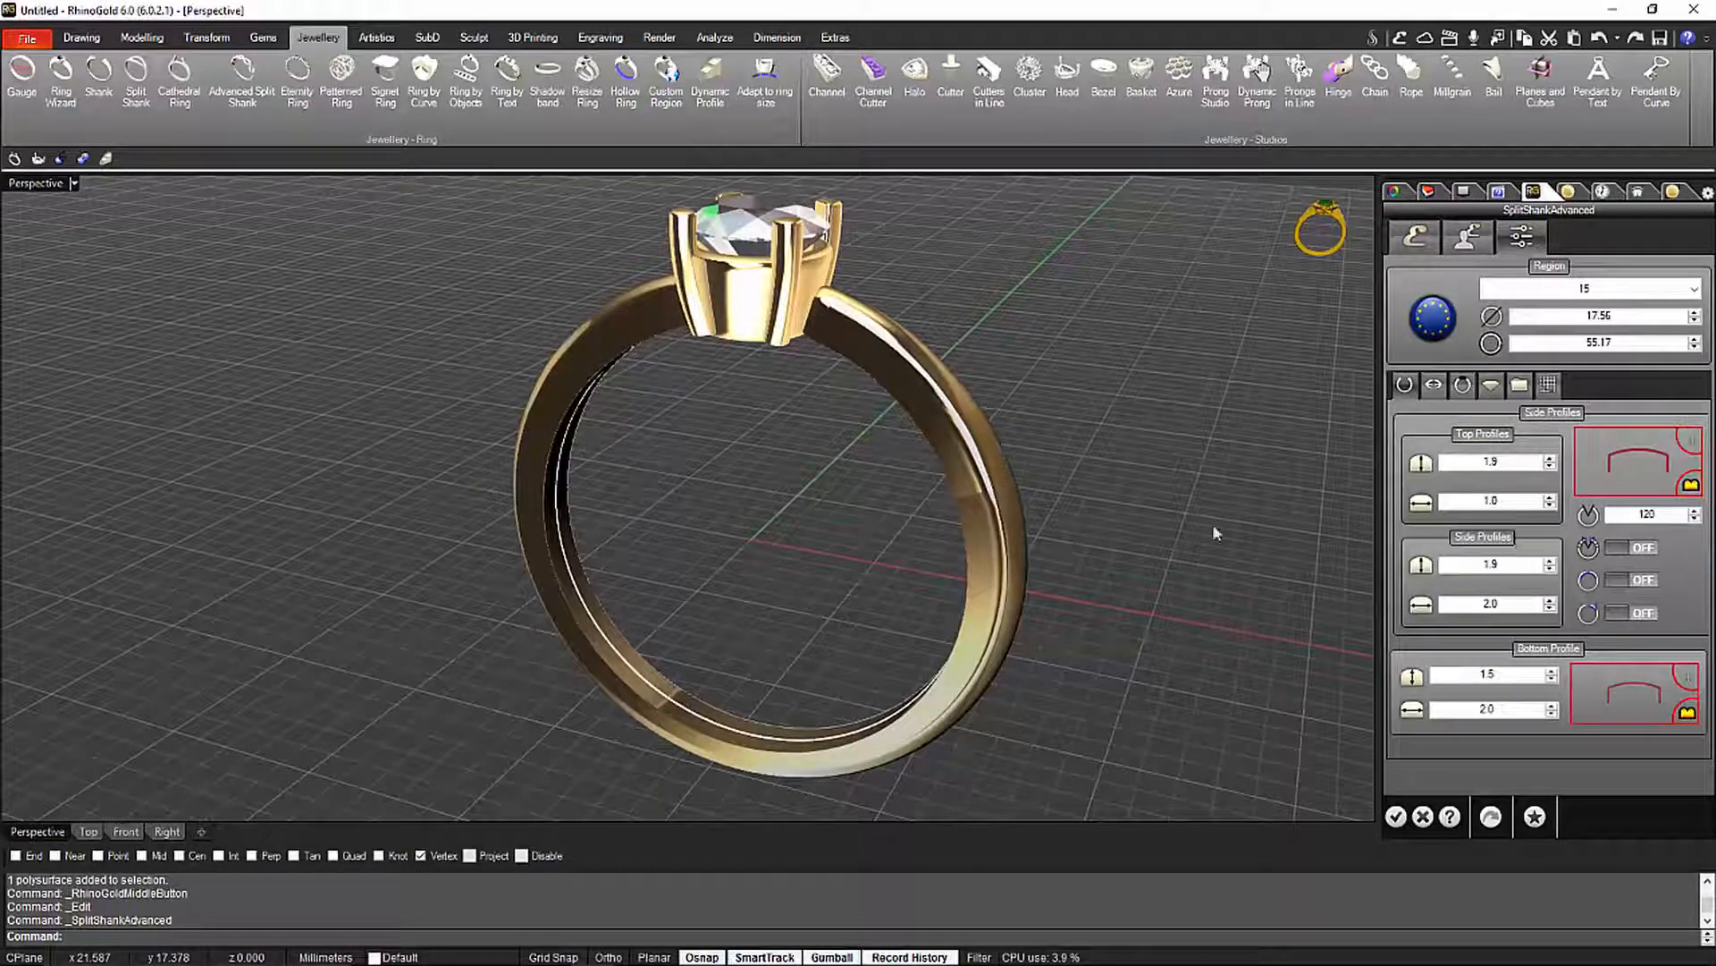
pyautogui.moveTo(1214, 533); pyautogui.dragTo(661, 501, button='right')
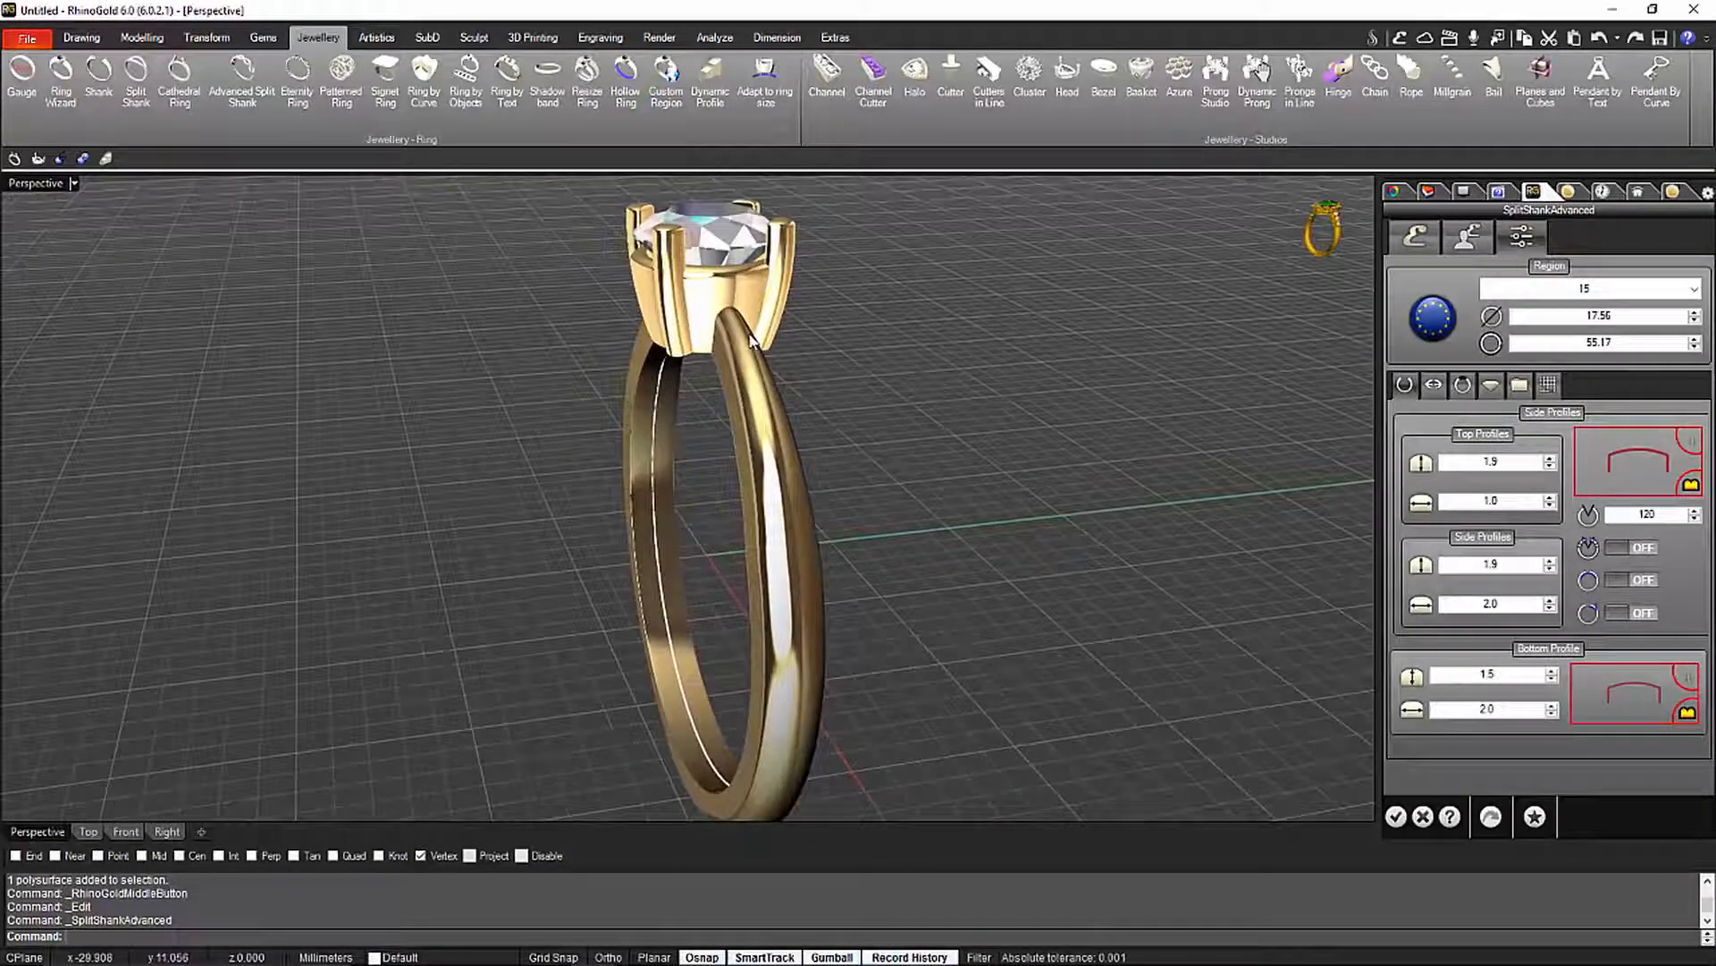
pyautogui.moveTo(845, 412); pyautogui.dragTo(684, 581, button='right')
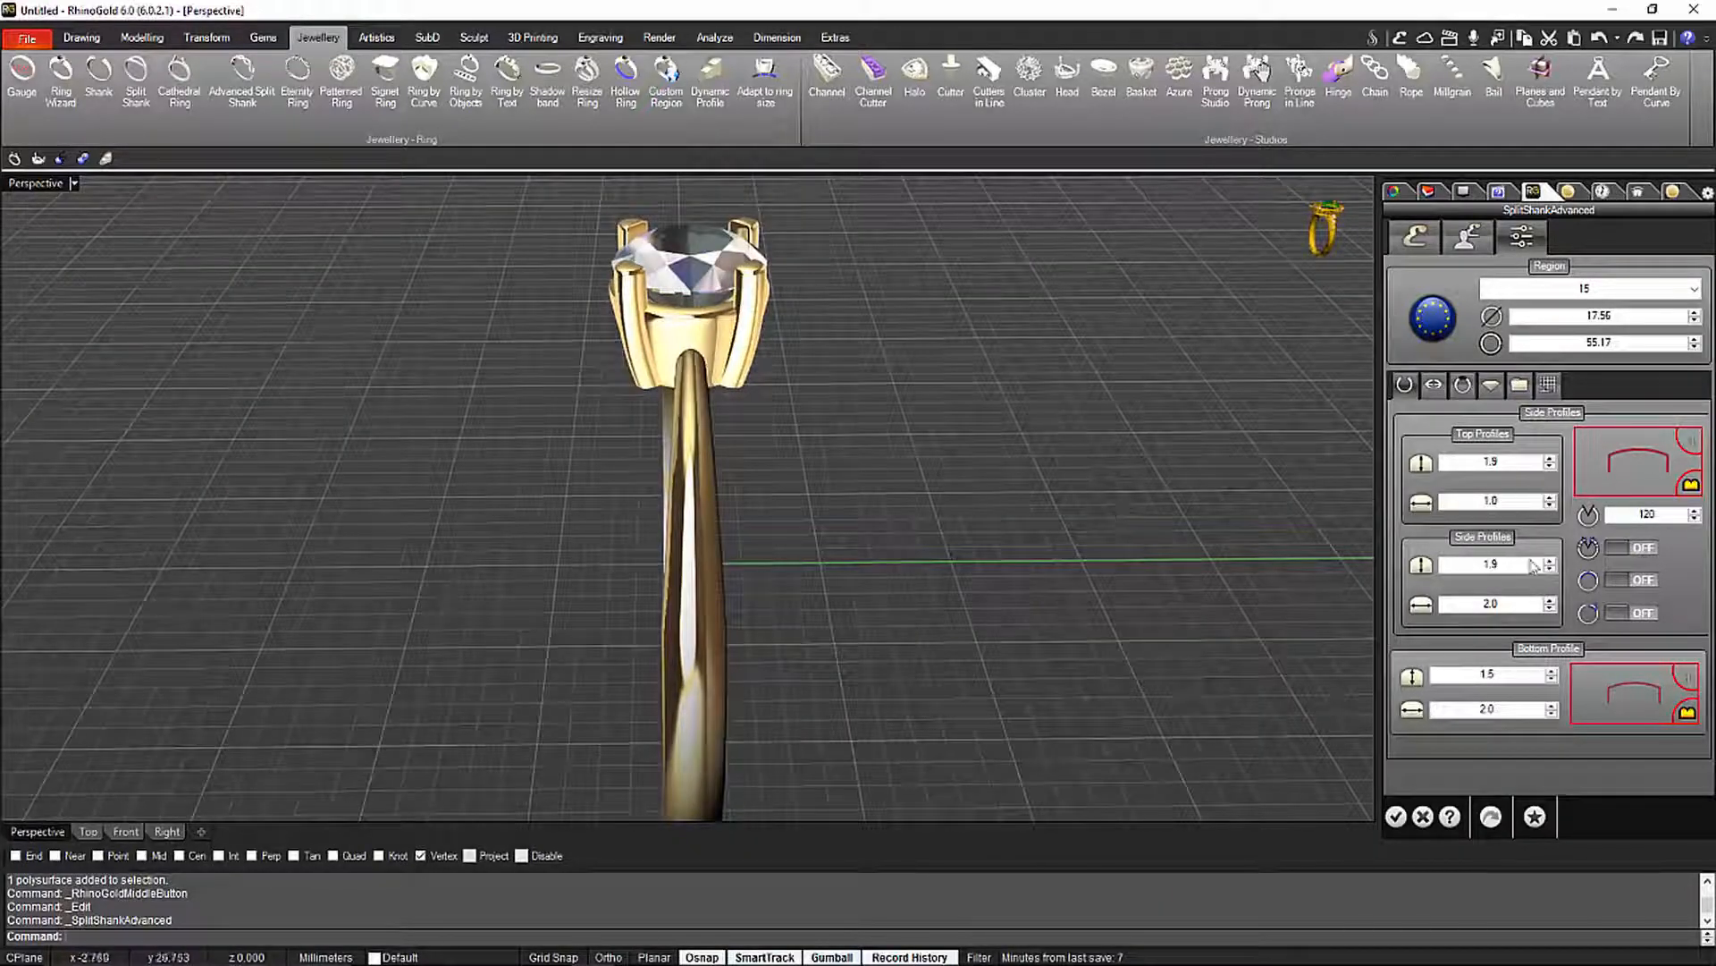
# Set the width of the shank's top profiles, beside the head, to 1.6 mm
pyautogui.moveTo(1193, 608); pyautogui.dragTo(1143, 494, button='right')
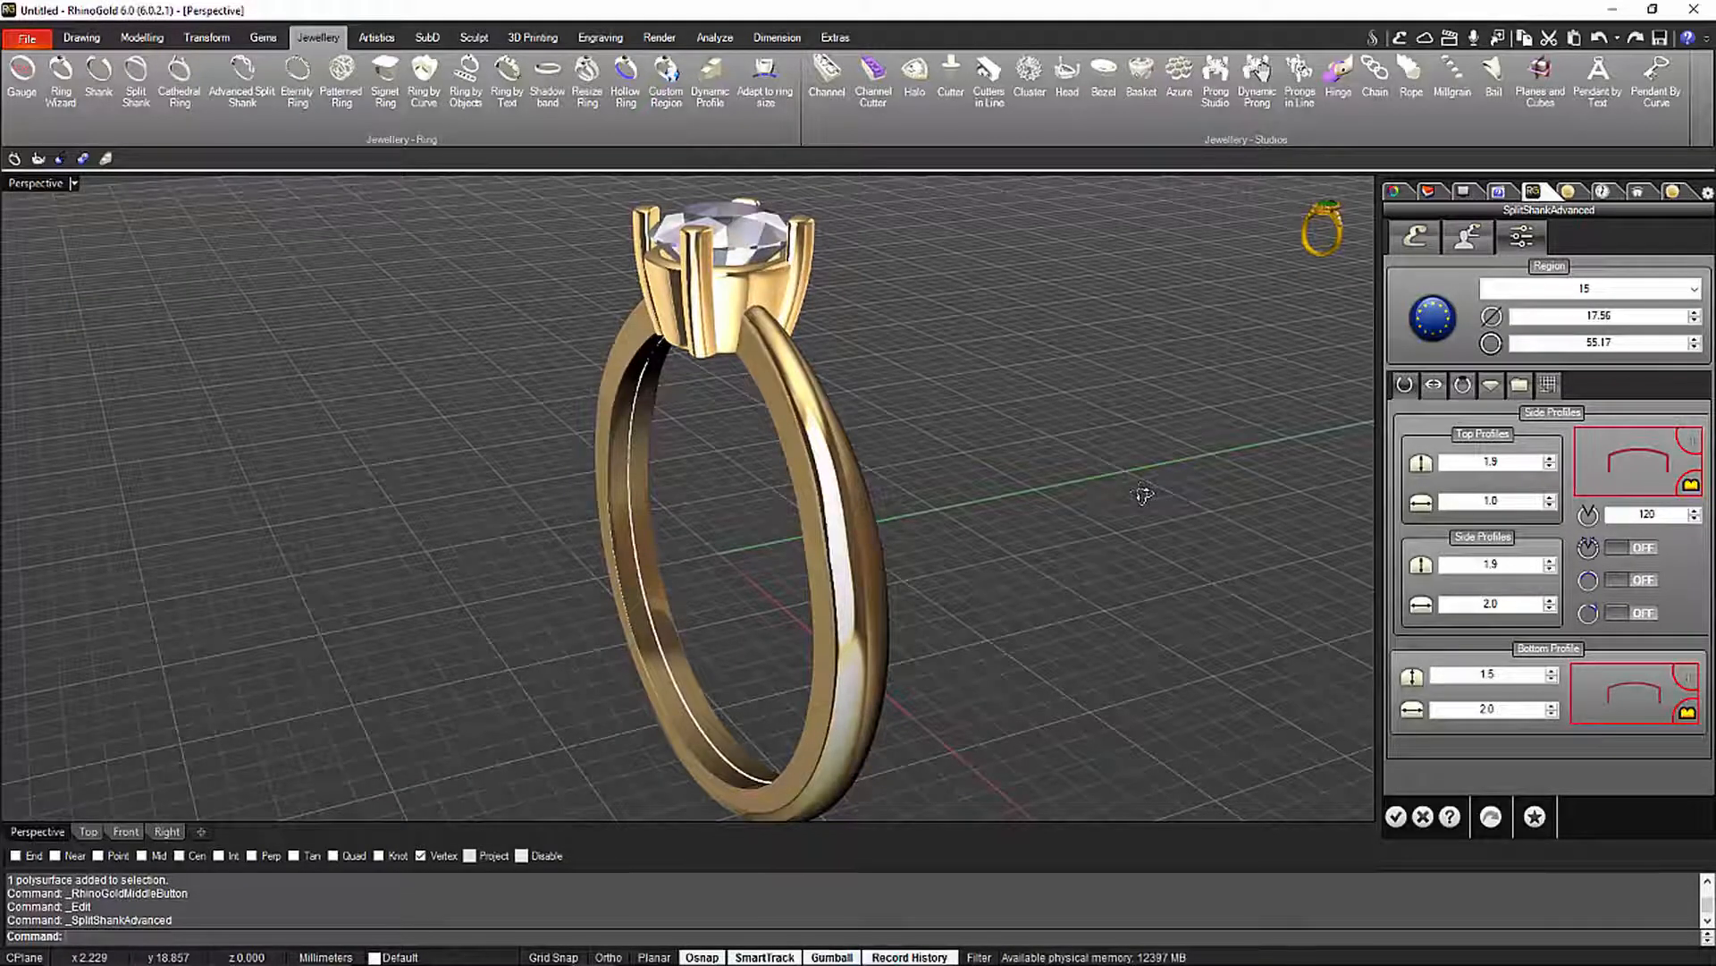
pyautogui.moveTo(1143, 493); pyautogui.dragTo(1353, 497, button='right')
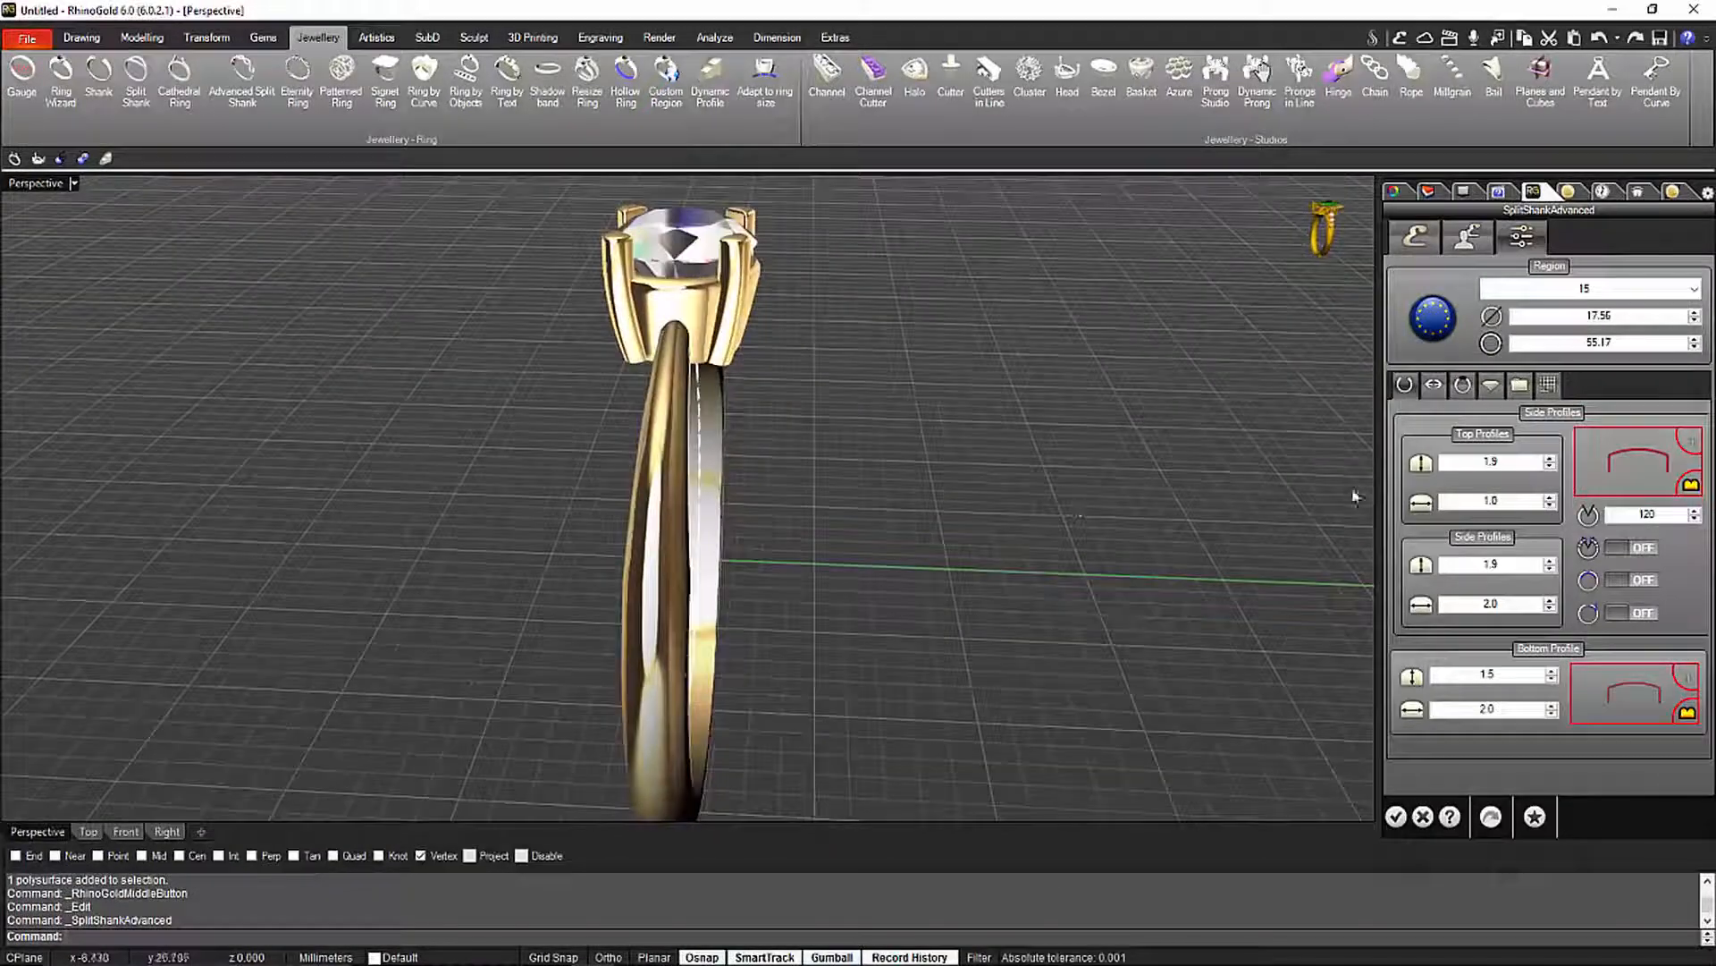
pyautogui.click(1551, 497)
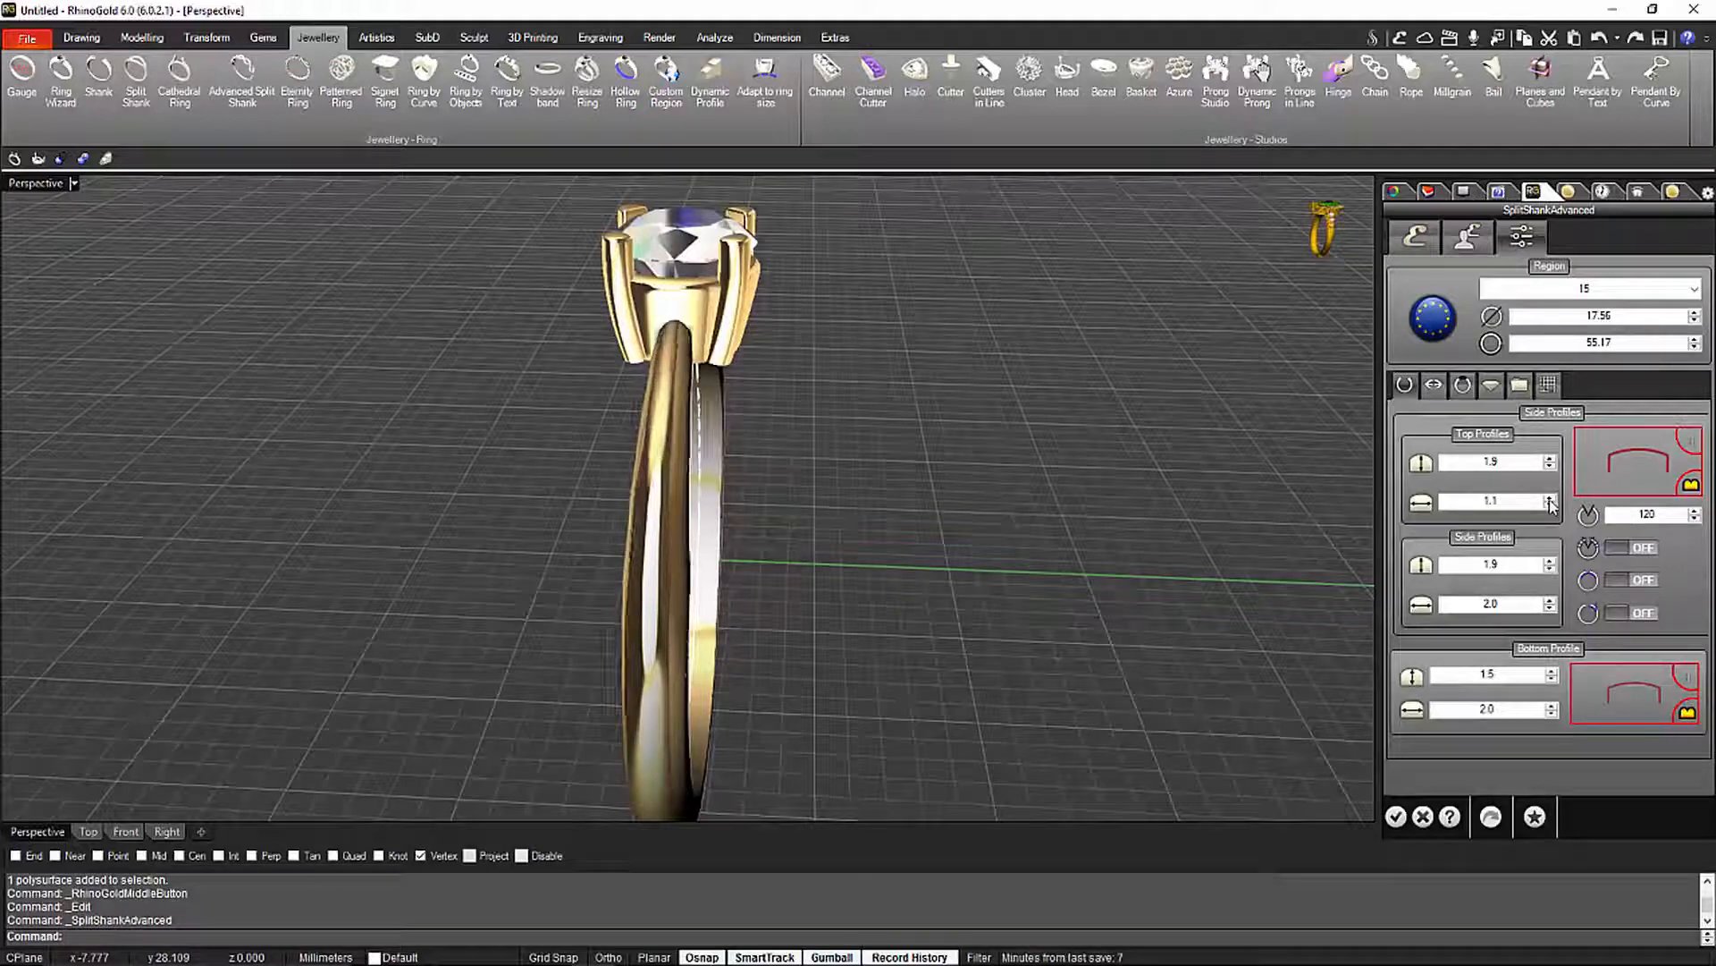
pyautogui.click(1551, 498)
pyautogui.click(1551, 498)
pyautogui.click(1551, 498)
pyautogui.click(1551, 498)
pyautogui.click(1551, 498)
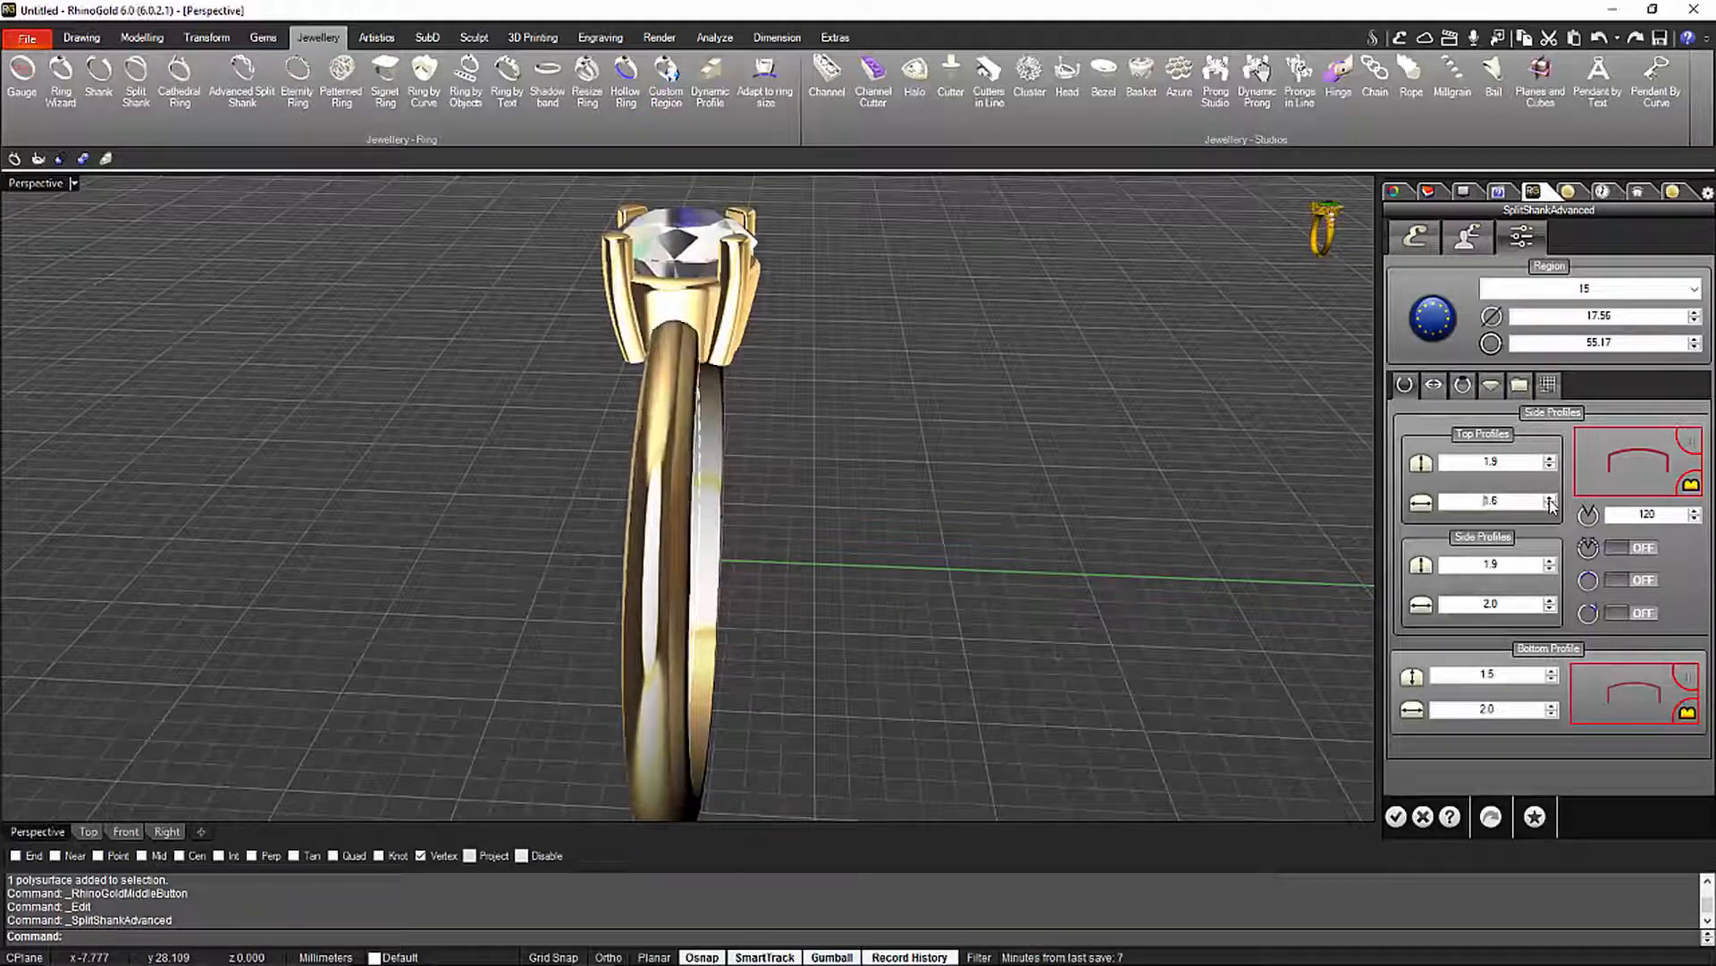
# Set the width of the shank's side profiles to 1.6 mm
pyautogui.click(1551, 601)
pyautogui.click(1551, 601)
pyautogui.click(1551, 601)
pyautogui.click(1551, 601)
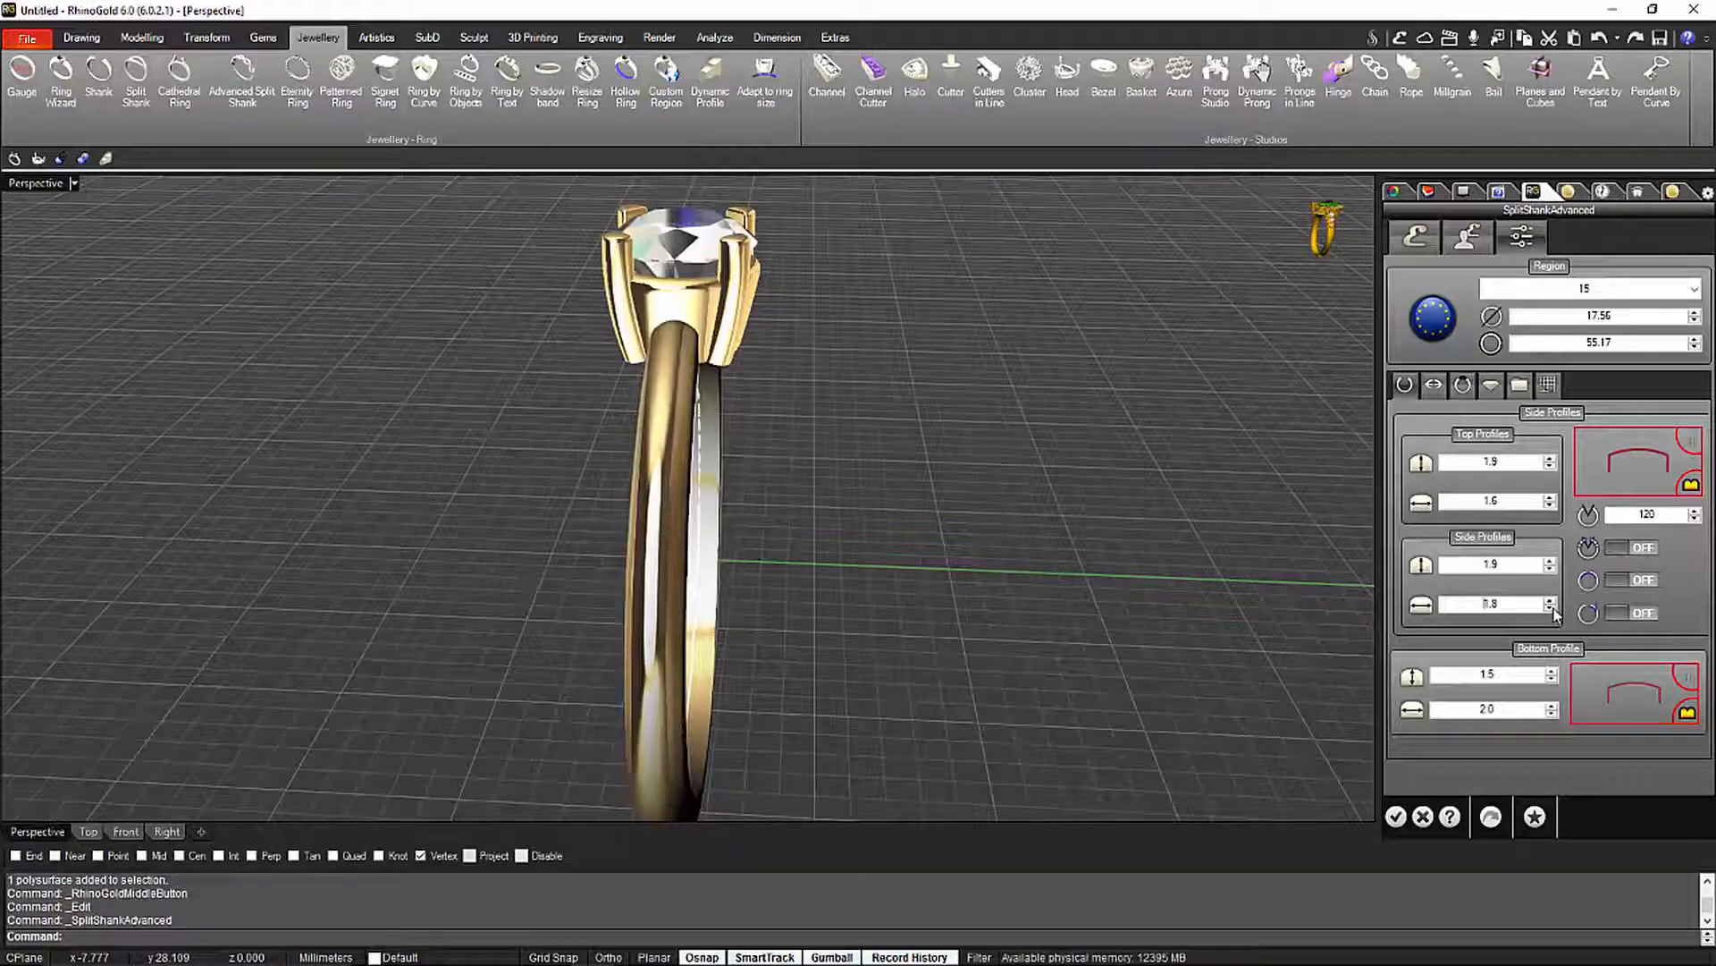
pyautogui.click(1552, 610)
pyautogui.moveTo(1072, 576); pyautogui.dragTo(1068, 501, button='right')
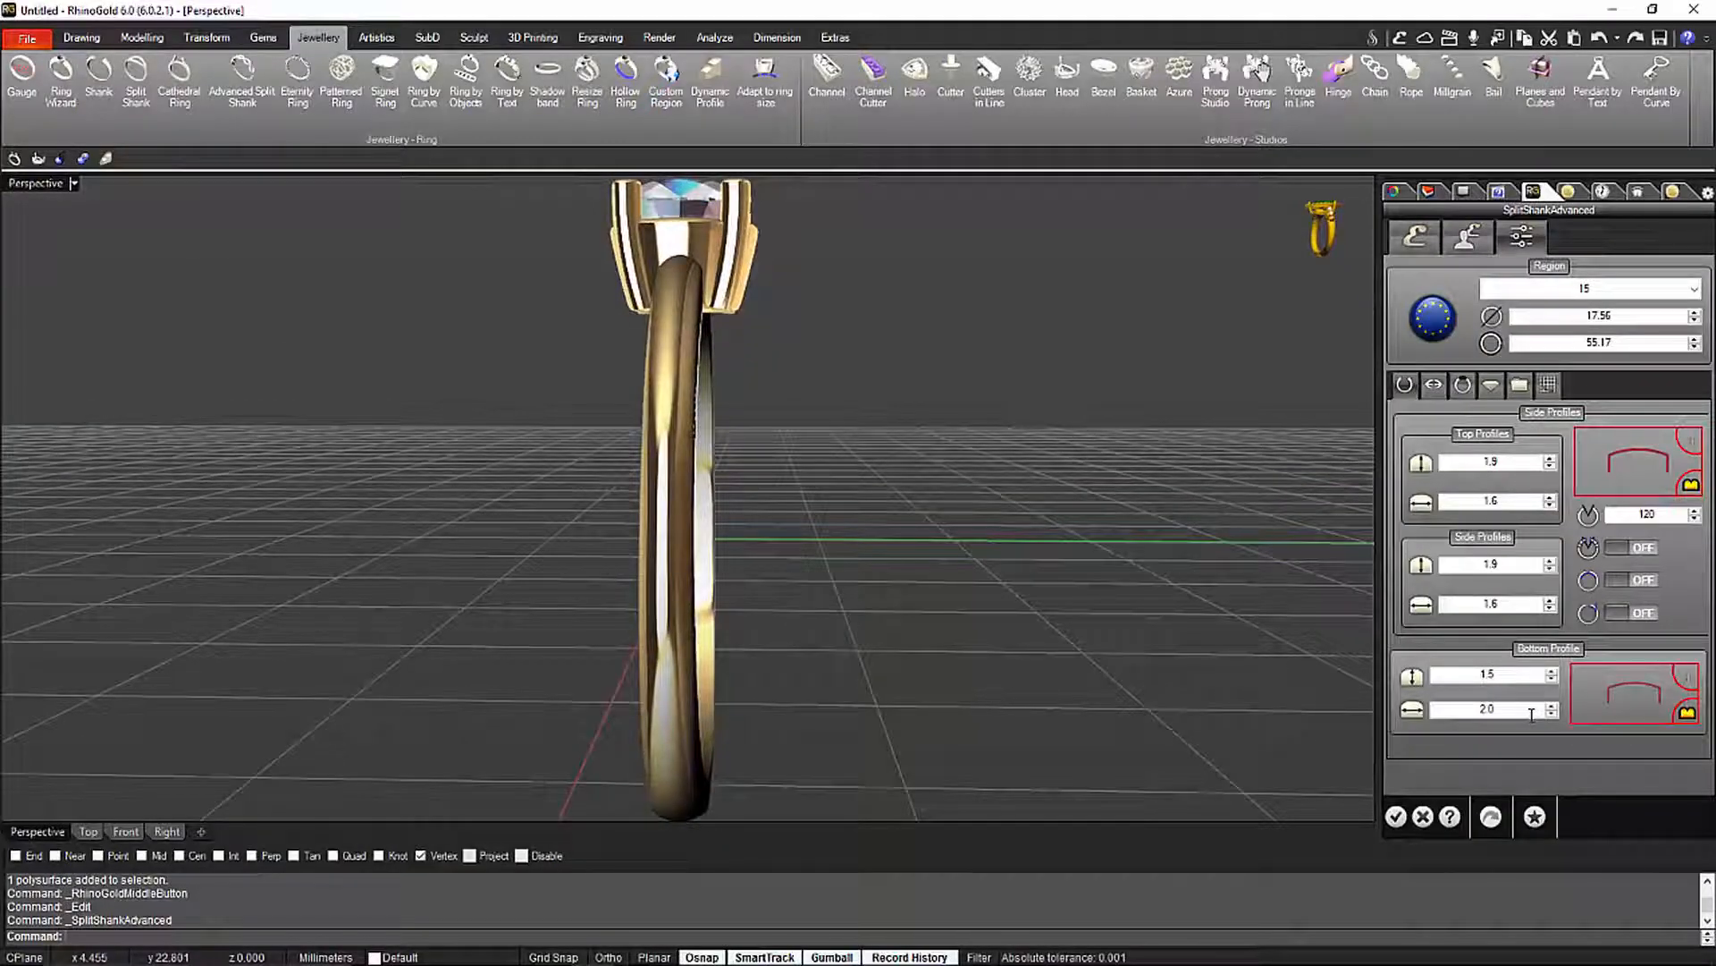
# Set the width of the shank's bottom profile to 2.6 mm
pyautogui.moveTo(1368, 676); pyautogui.dragTo(1130, 653, button='right')
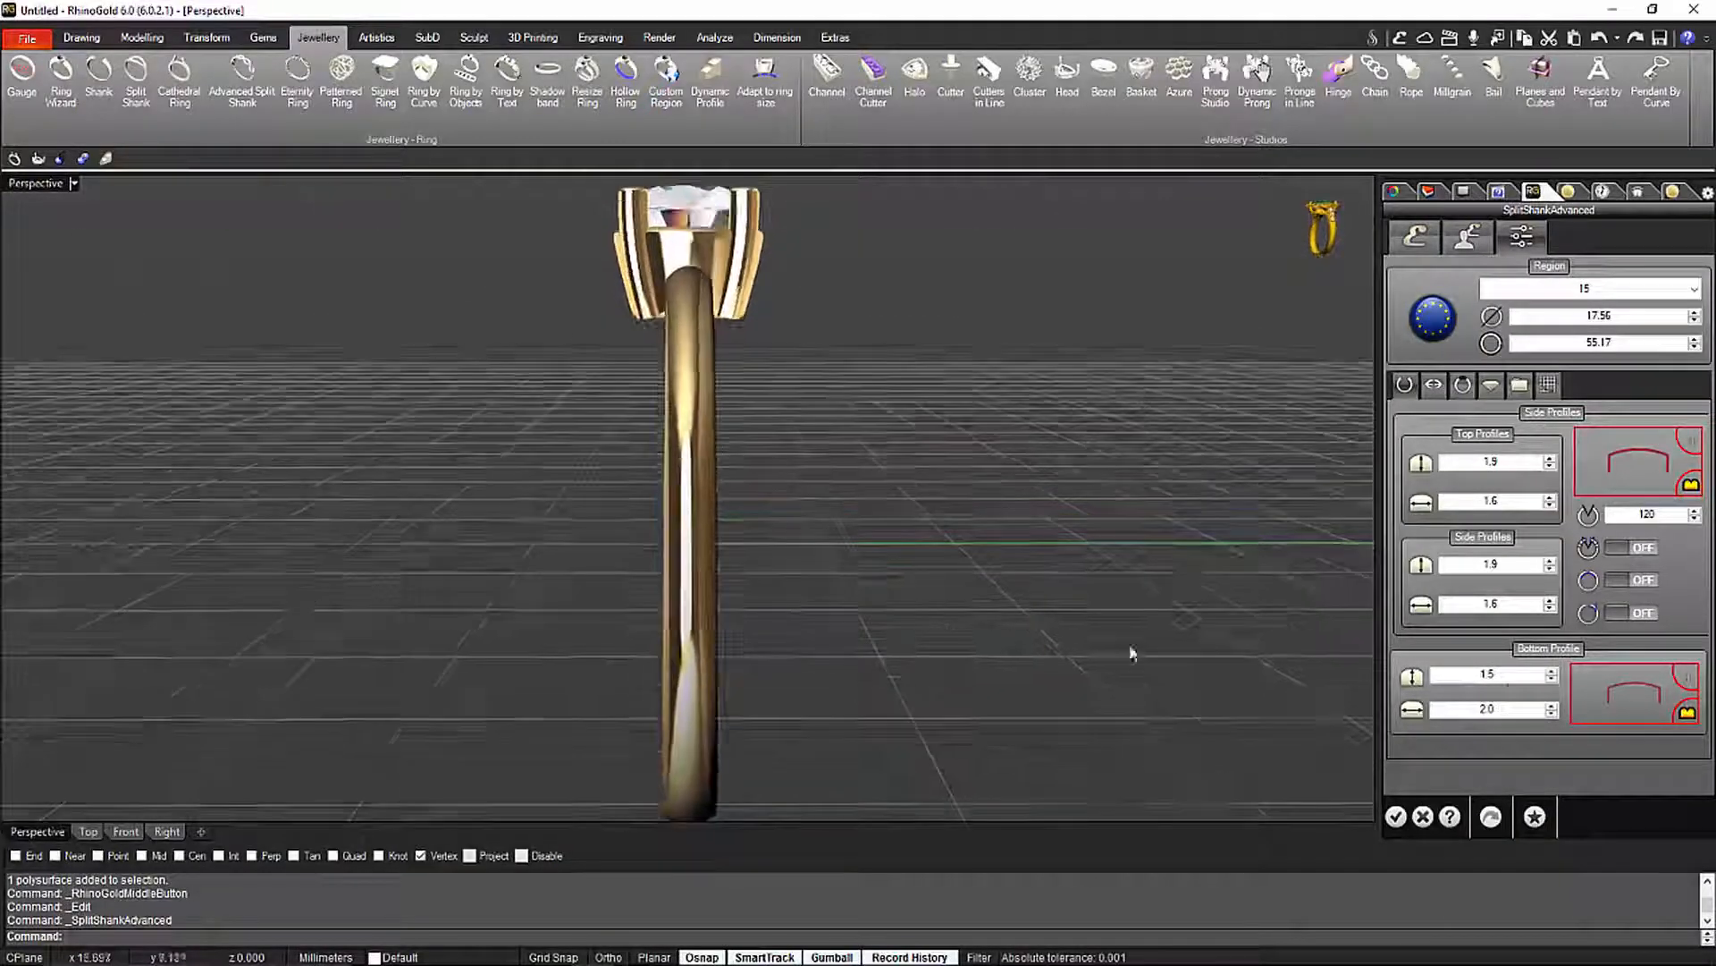
pyautogui.click(1553, 704)
pyautogui.moveTo(1184, 670); pyautogui.dragTo(760, 661, button='right')
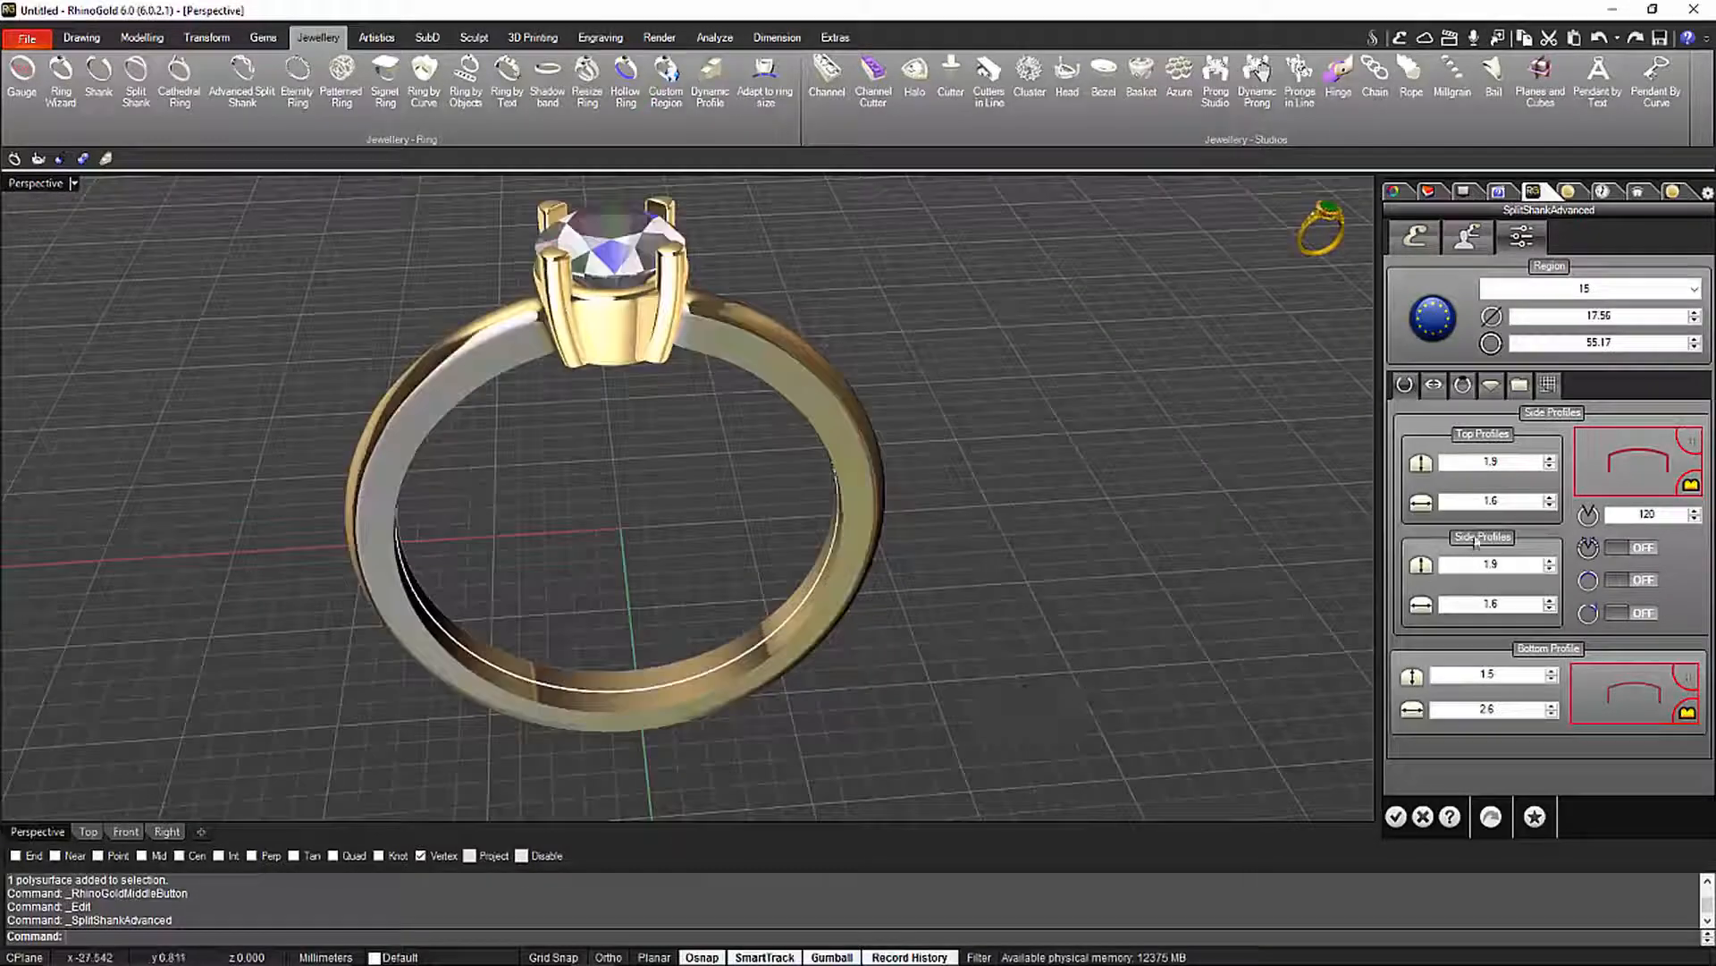
# Open the shank's curve editing with the ring seen from above, and swing the head-end point of its sideways curve off the centre axis
pyautogui.click(1547, 384)
pyautogui.scroll(-6, 682, 475)
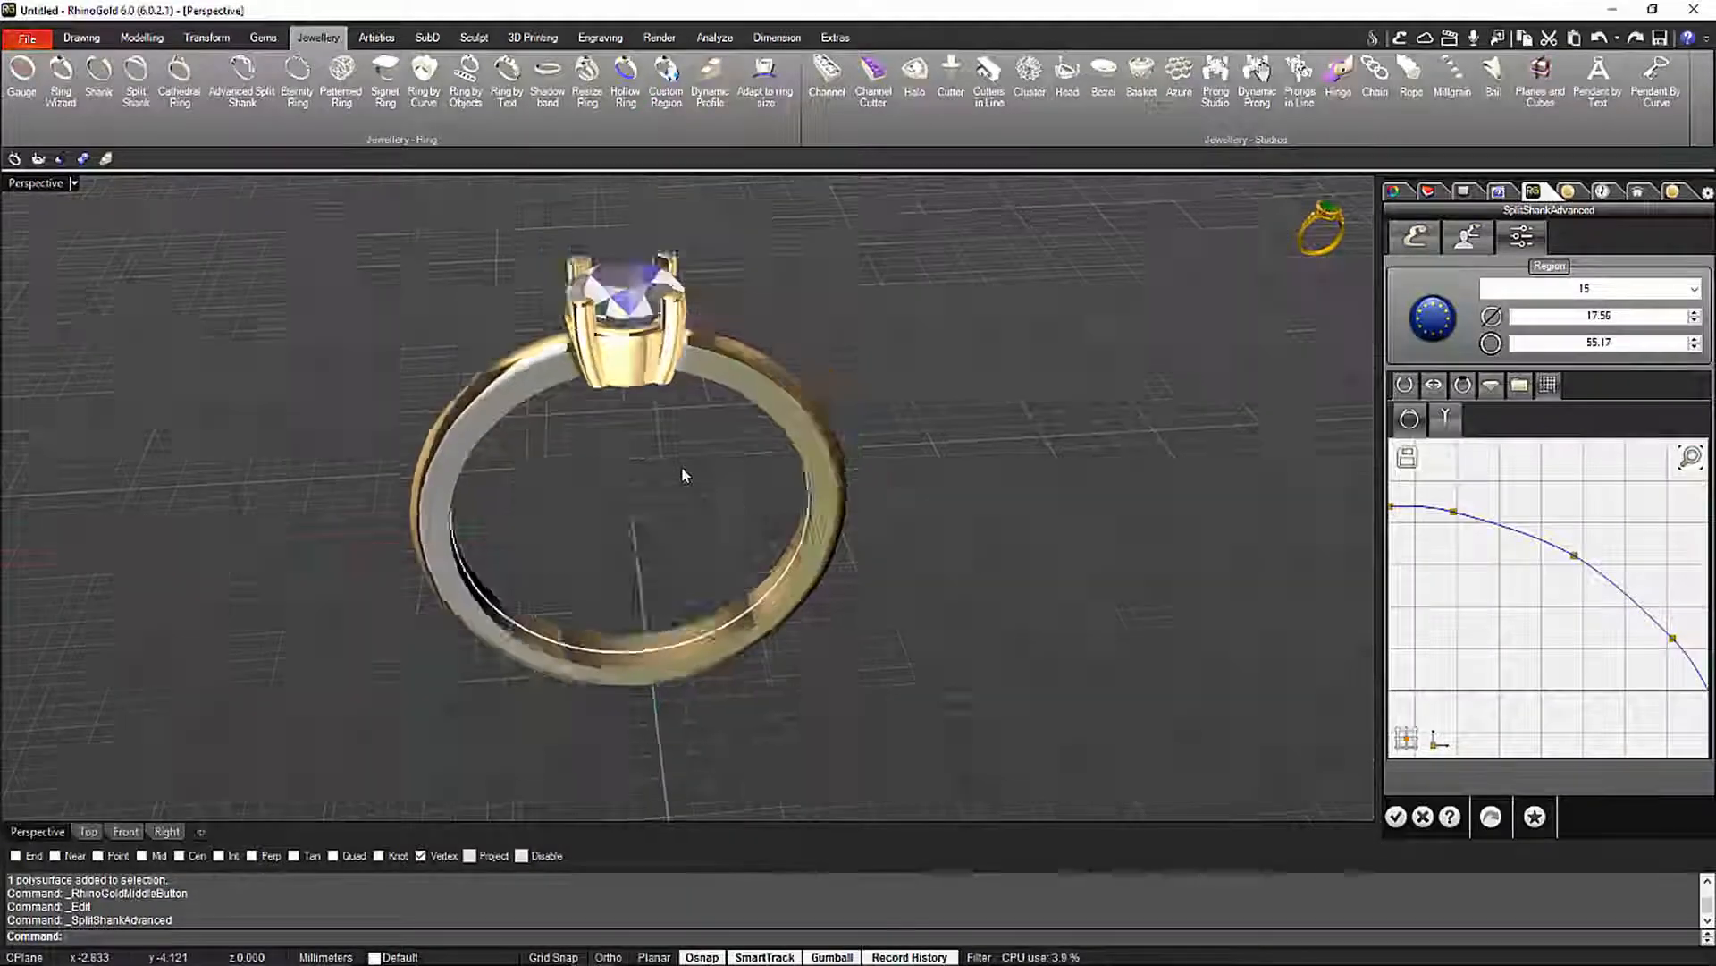
pyautogui.moveTo(682, 474); pyautogui.dragTo(964, 626, button='right')
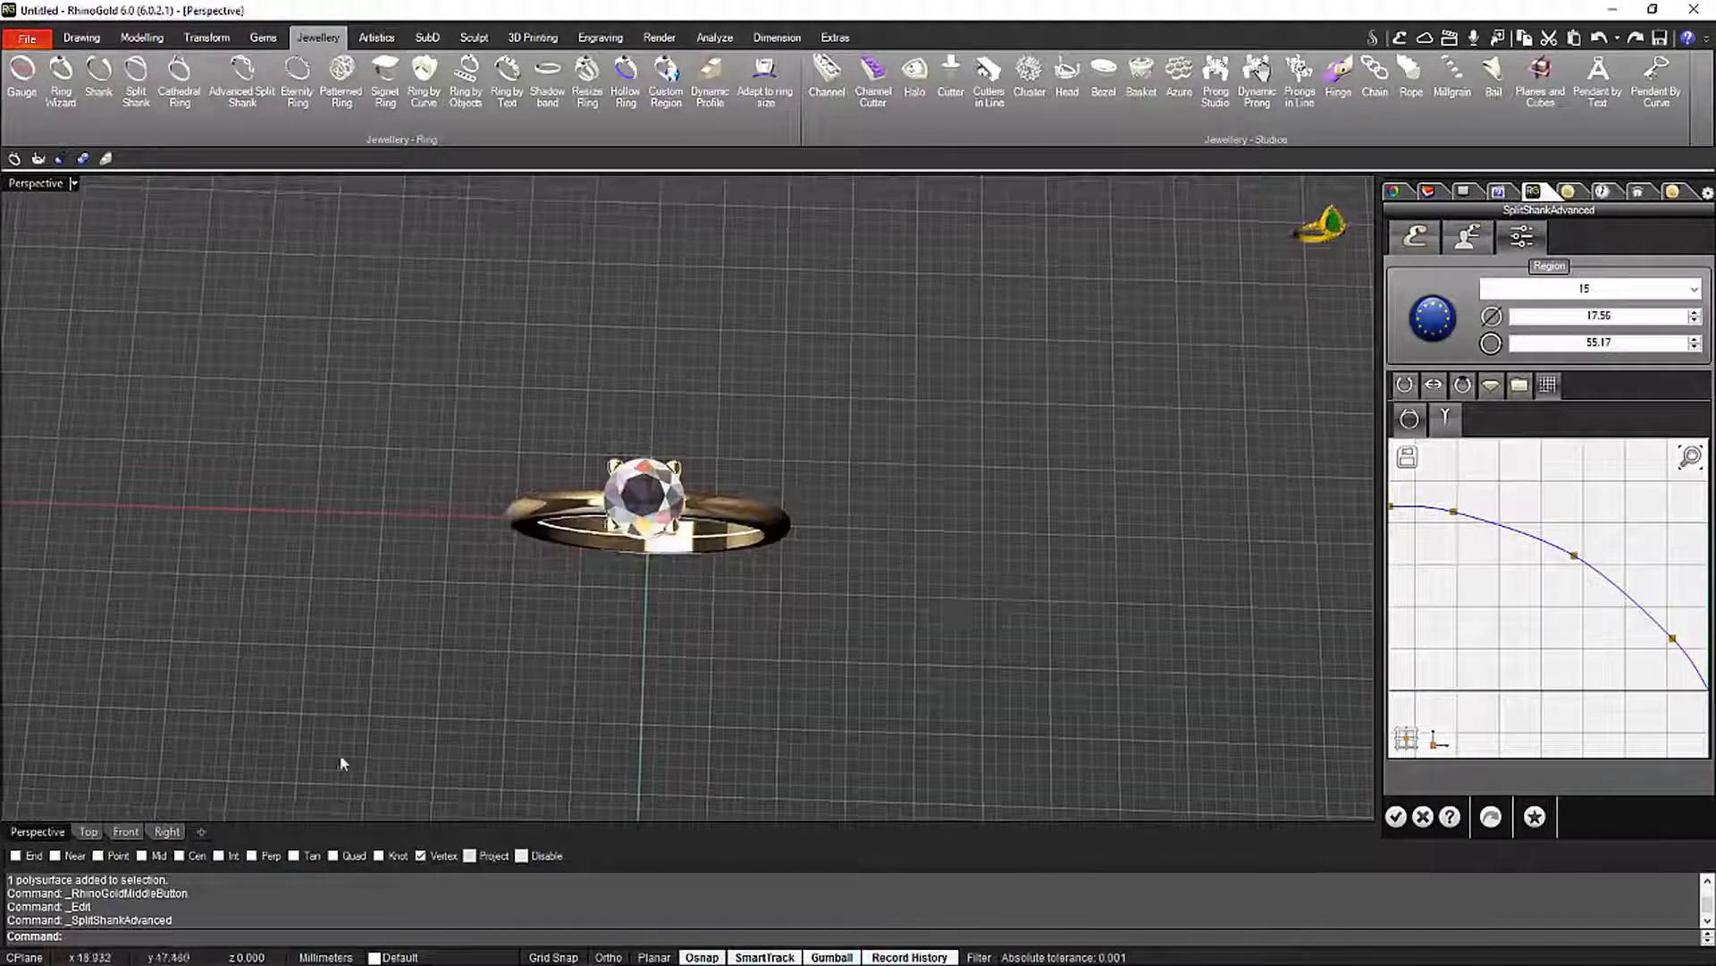
pyautogui.click(92, 836)
pyautogui.scroll(2, 643, 644)
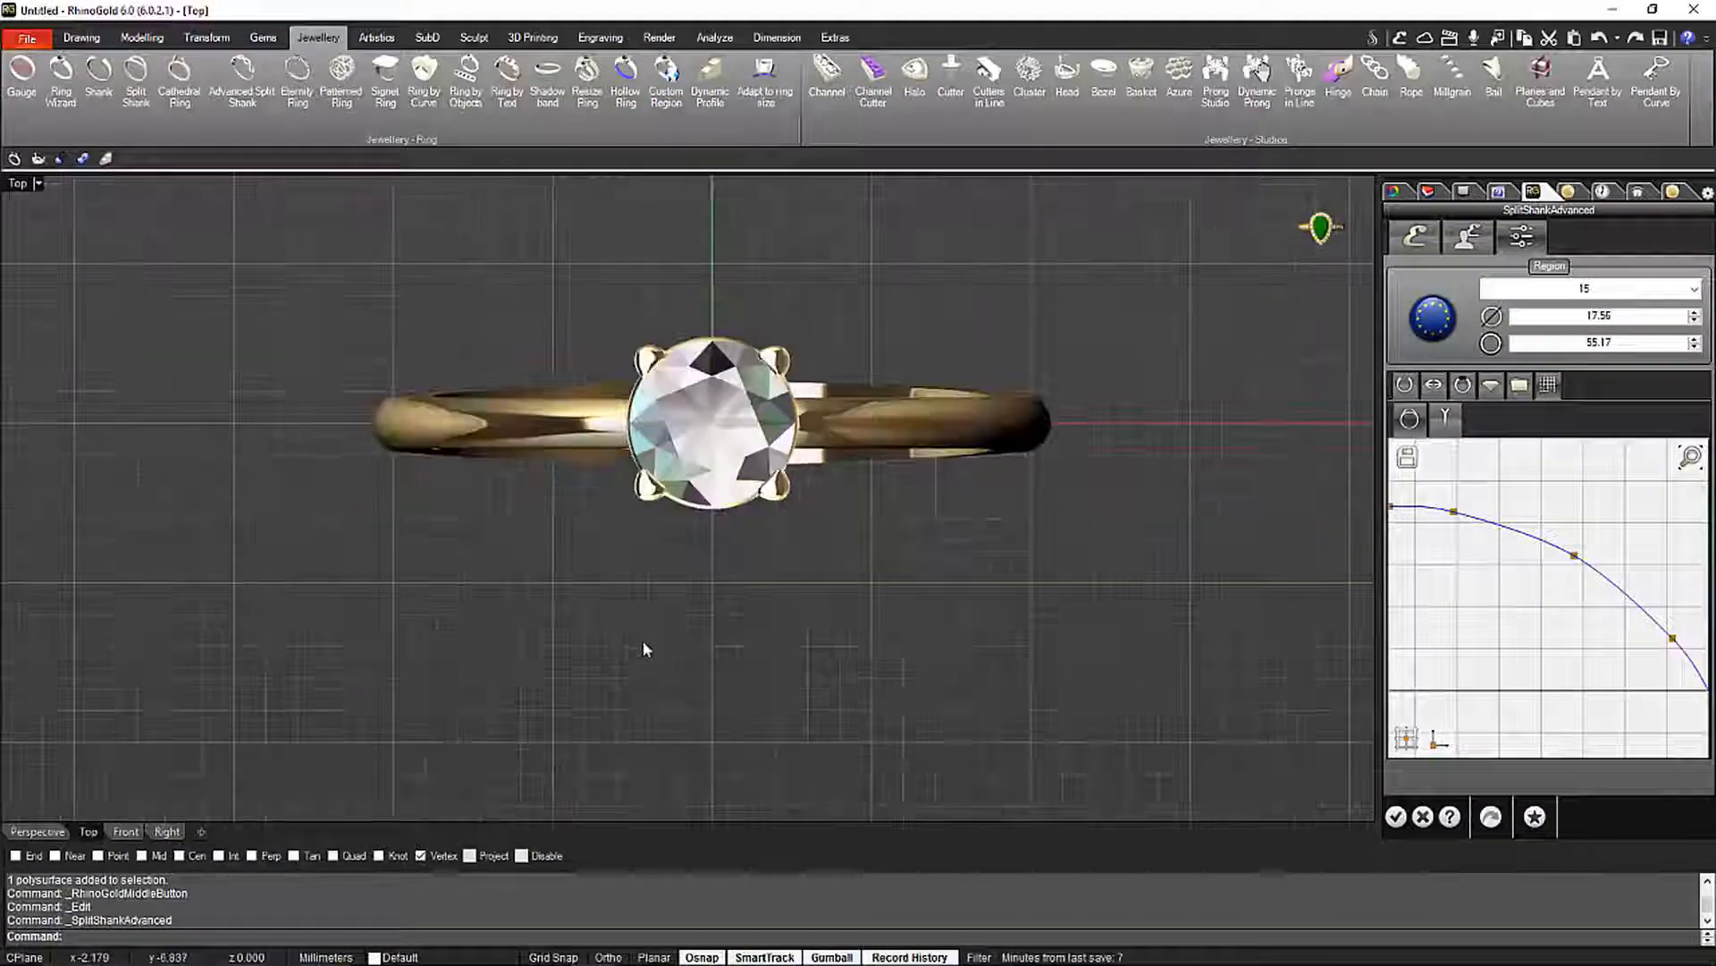
pyautogui.click(1446, 418)
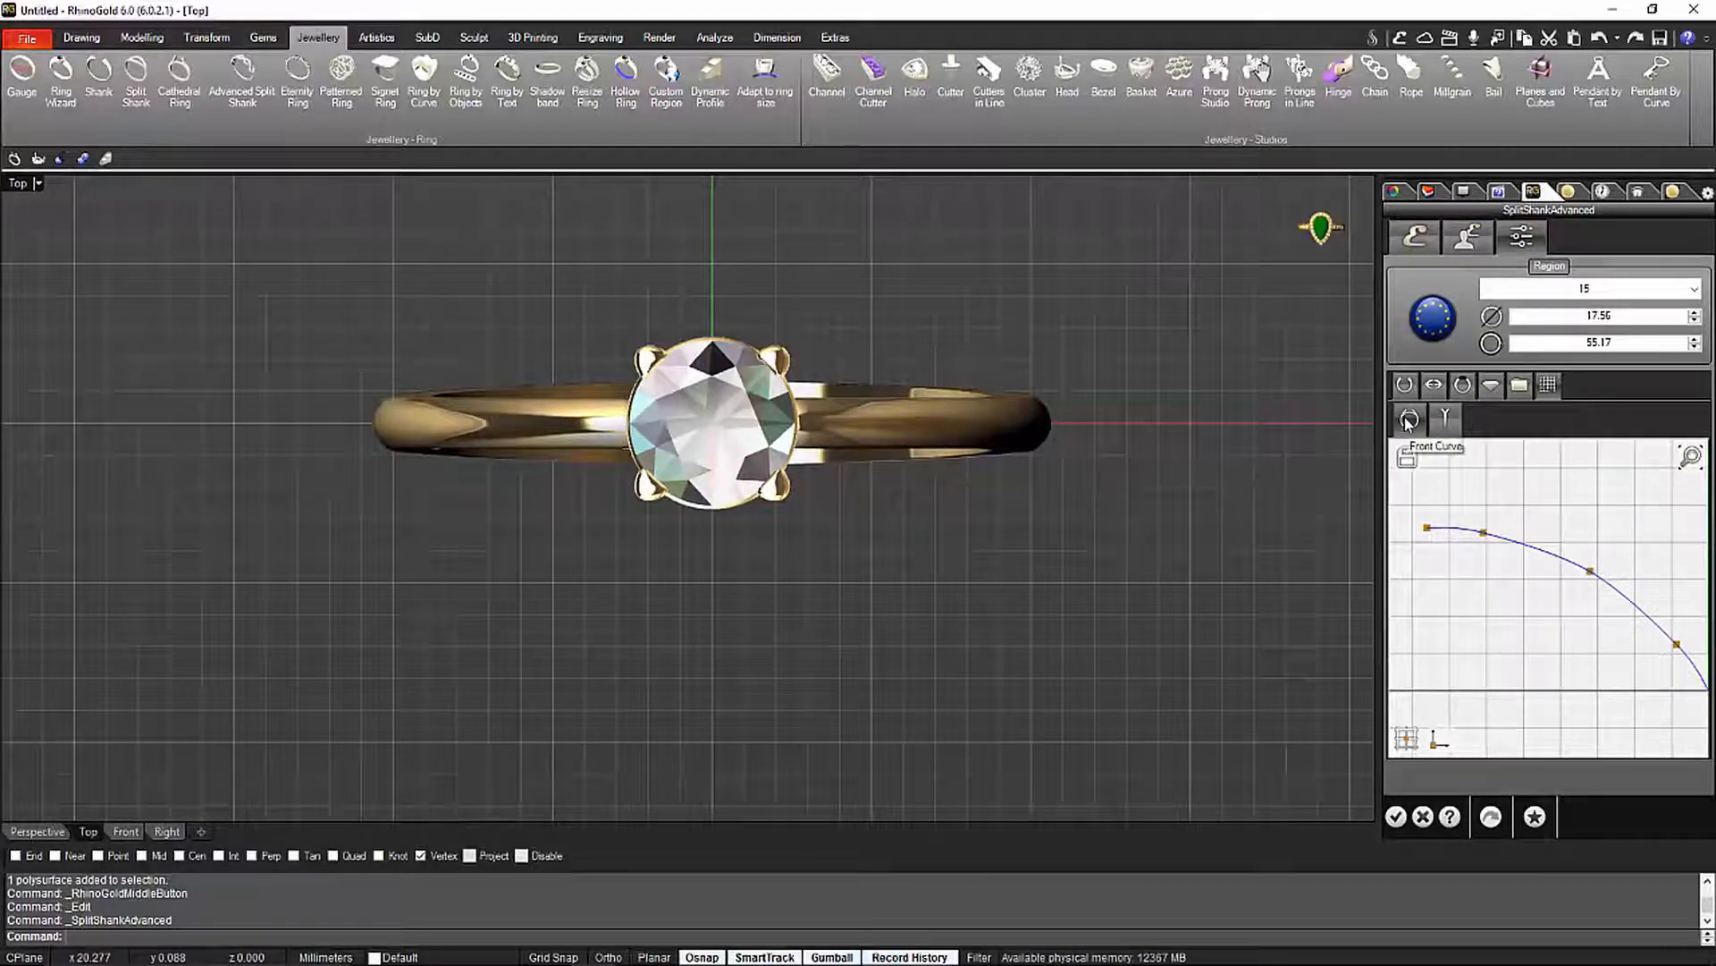
pyautogui.click(1439, 420)
pyautogui.scroll(-3, 1176, 554)
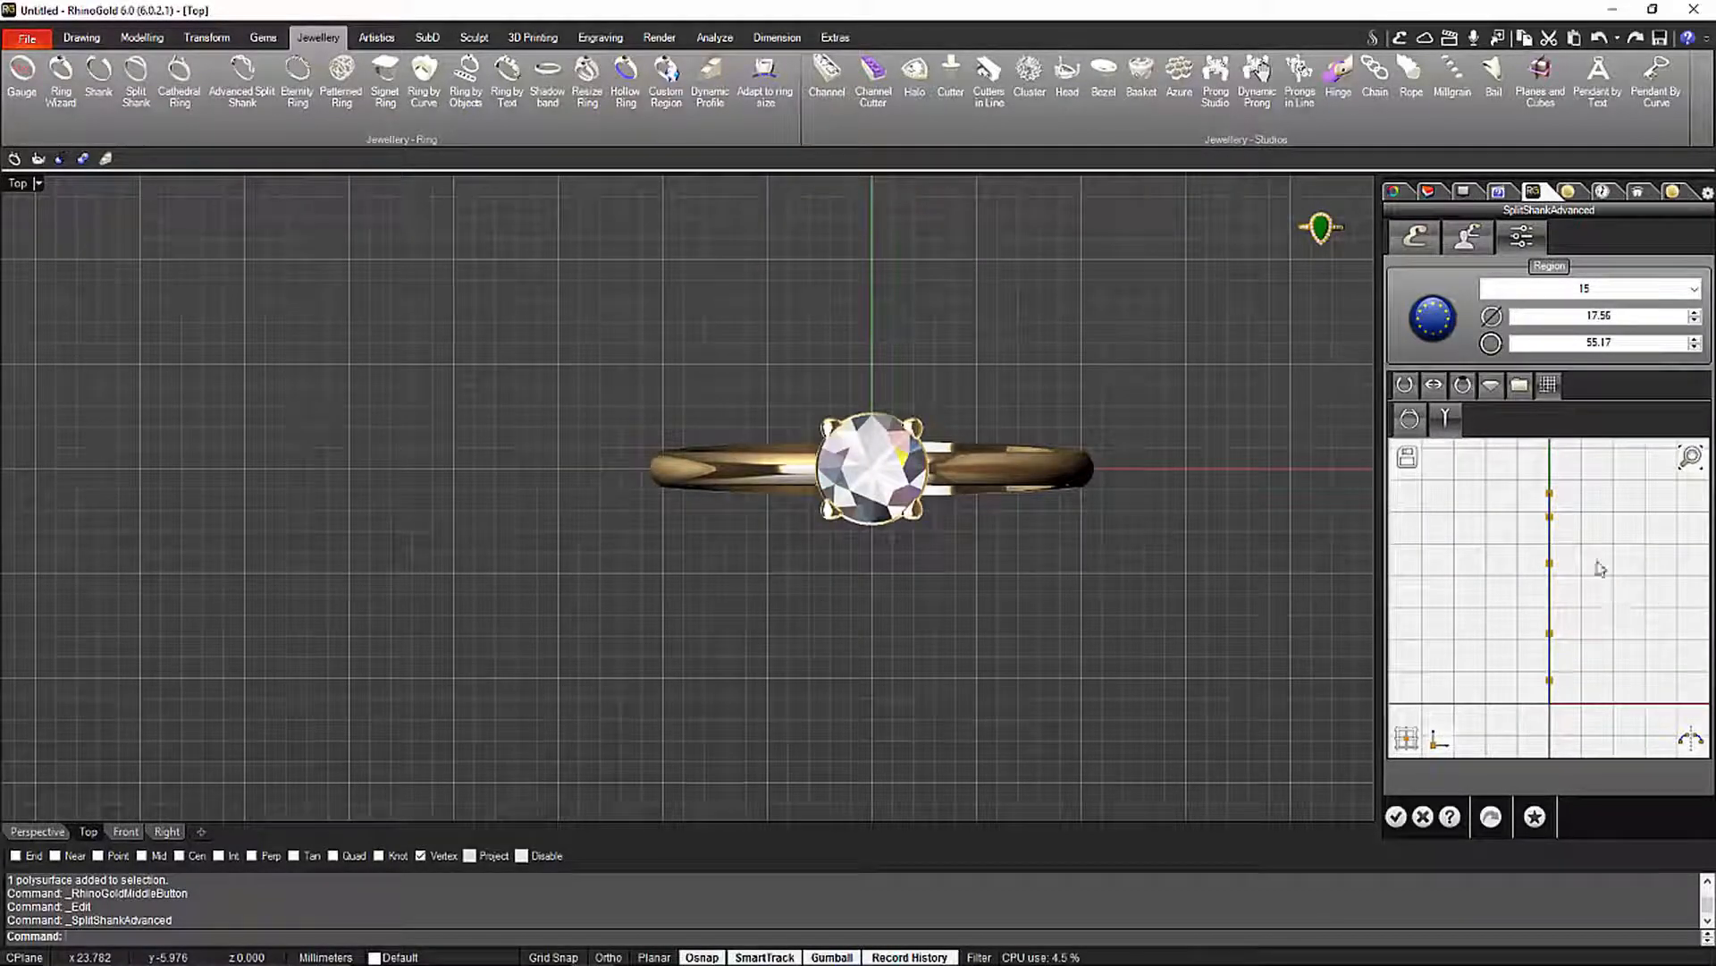
pyautogui.moveTo(1551, 493); pyautogui.dragTo(1498, 474)
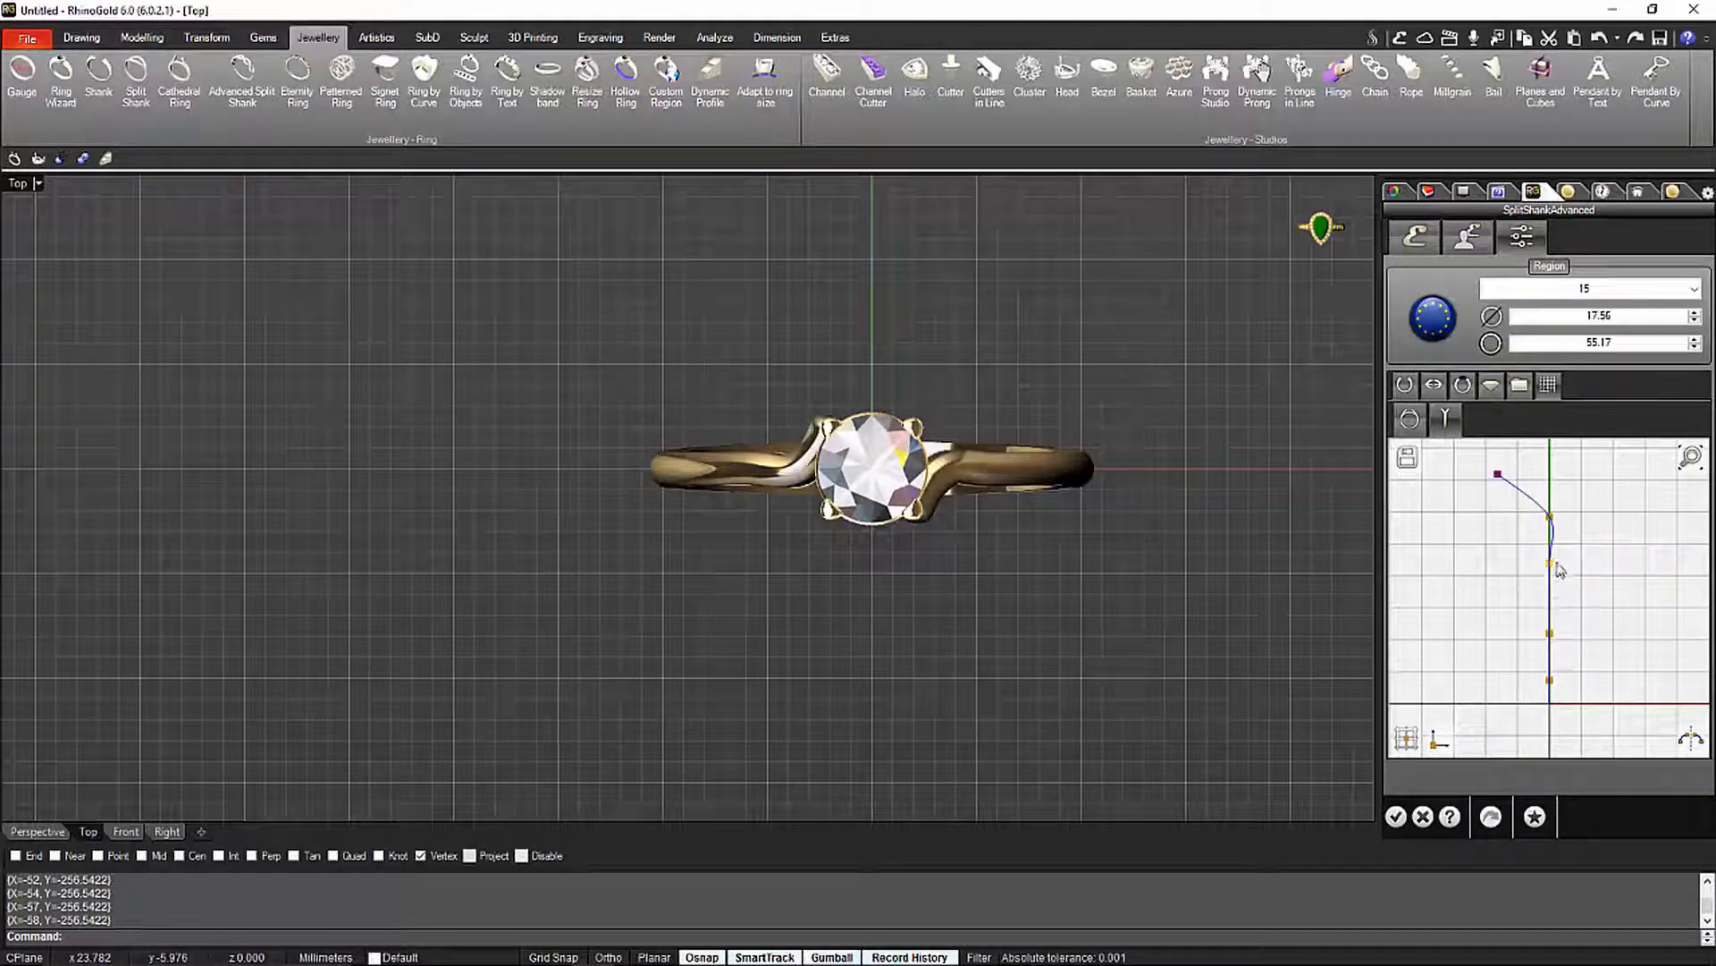
# Bow the middle and lower points of the sideways curve away from the axis, opposite the offset end, into a smooth arc
pyautogui.moveTo(1550, 565); pyautogui.dragTo(1563, 566)
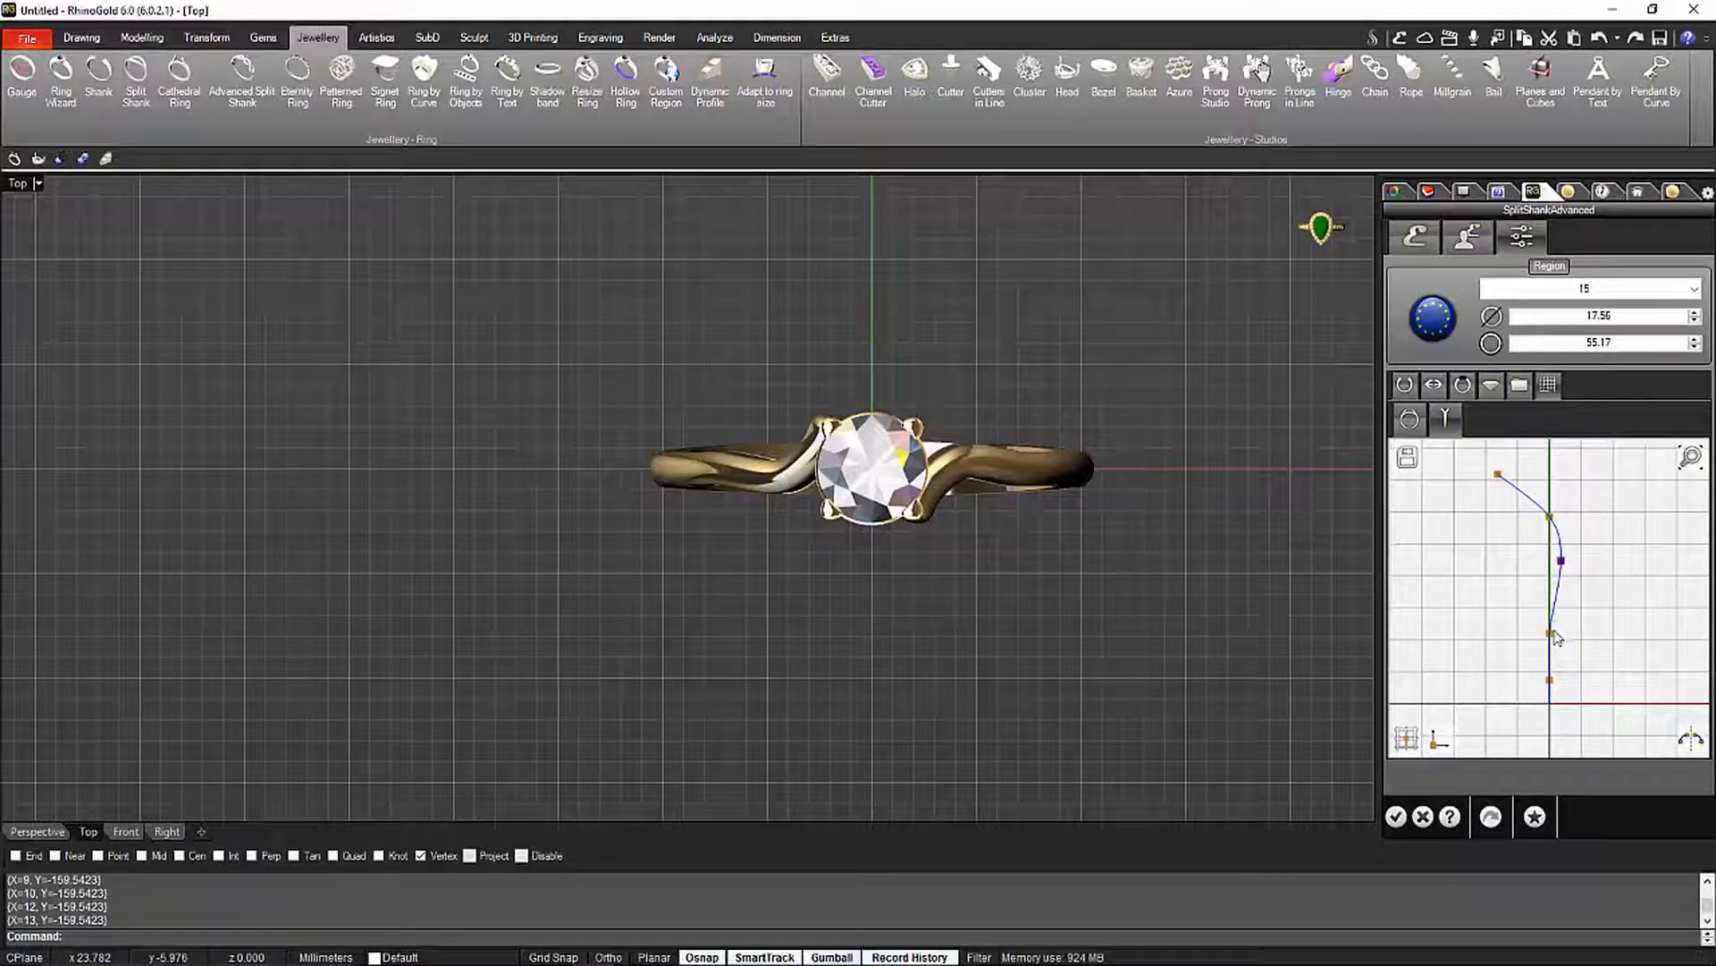
pyautogui.moveTo(1556, 636); pyautogui.dragTo(1567, 621)
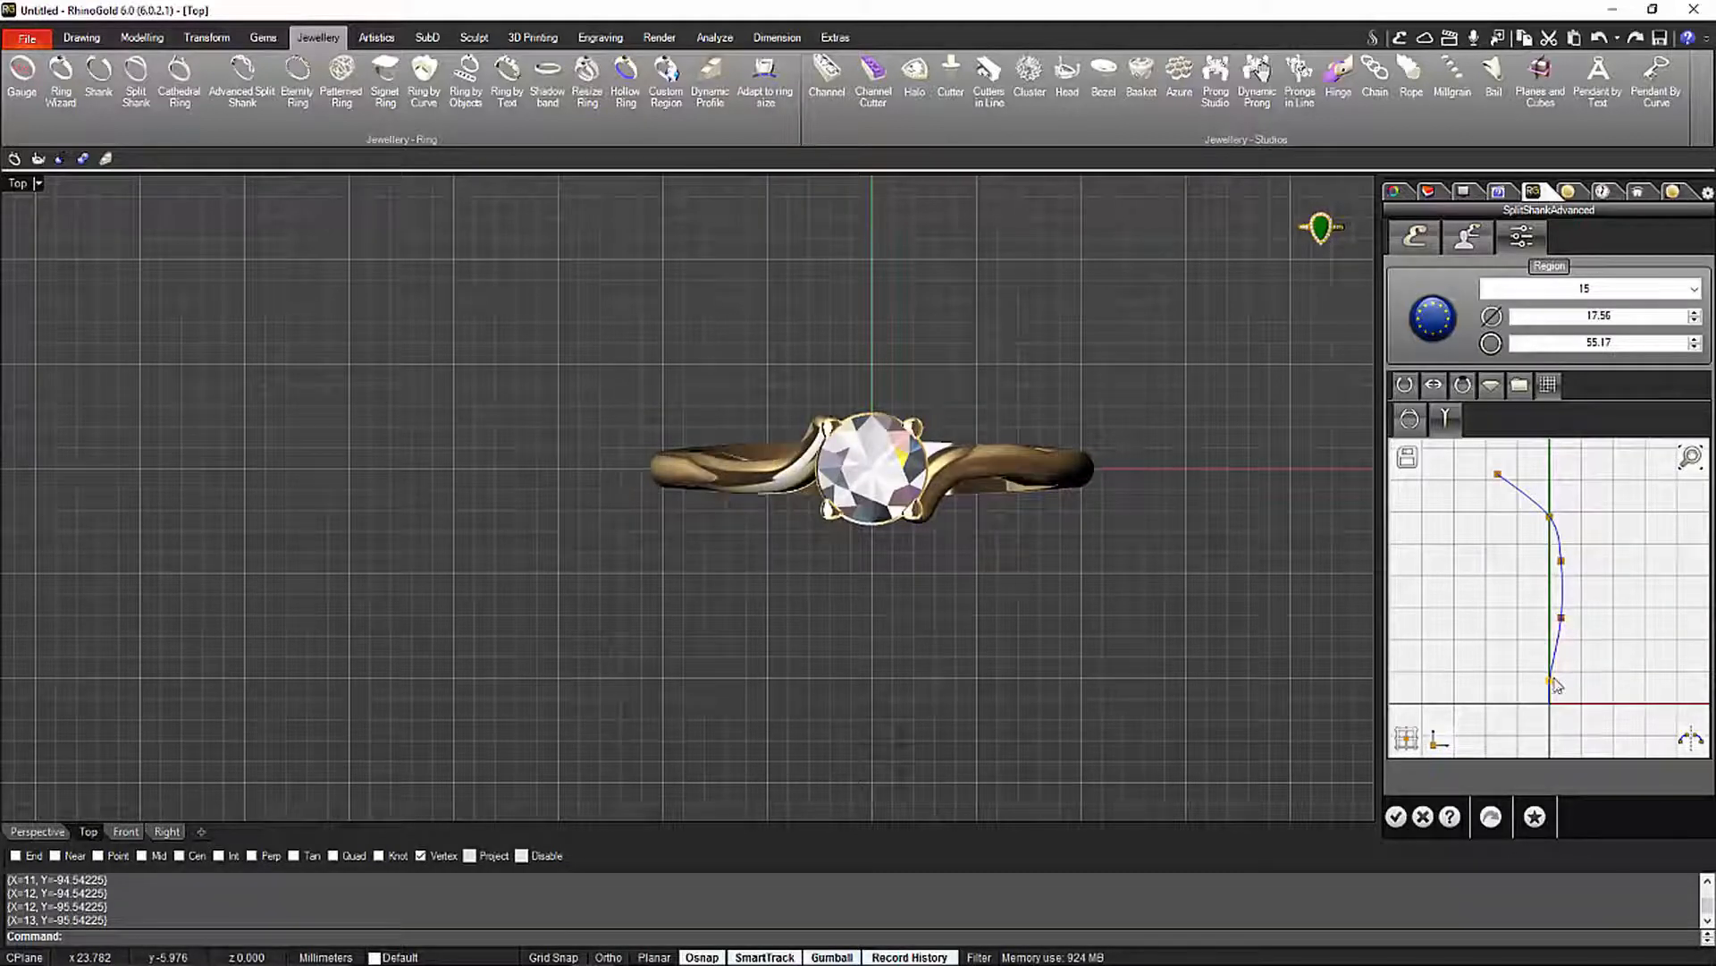
pyautogui.moveTo(1556, 685); pyautogui.dragTo(1579, 610)
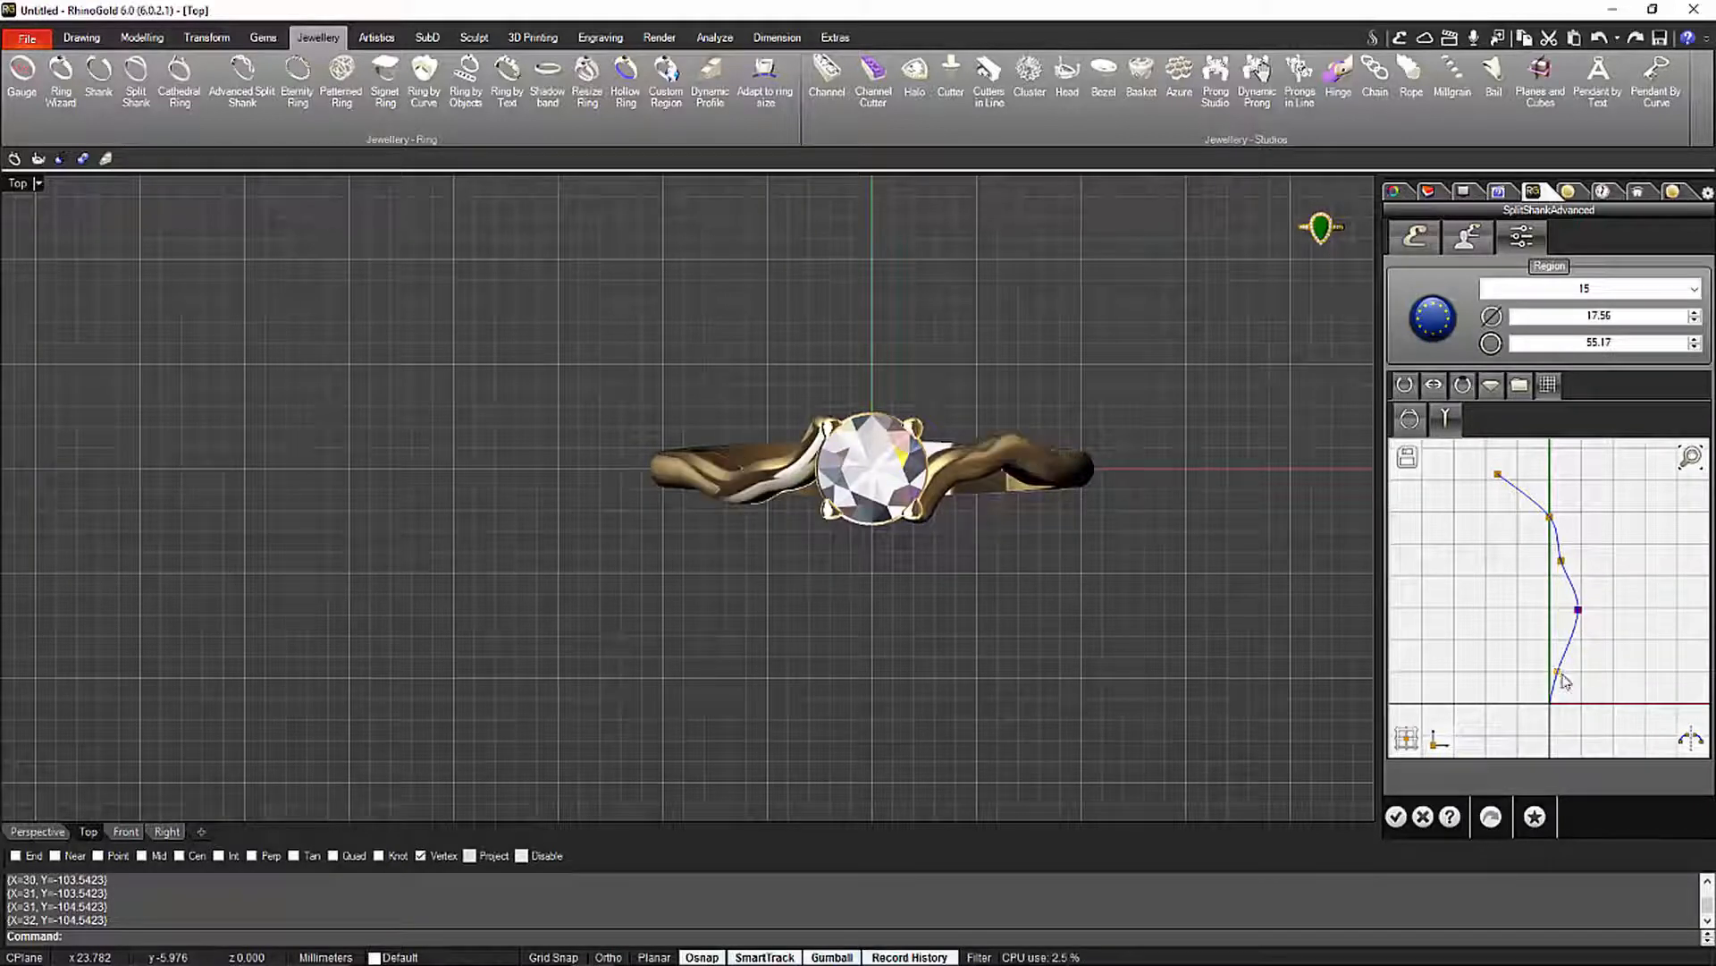
pyautogui.moveTo(1563, 676); pyautogui.dragTo(1573, 669)
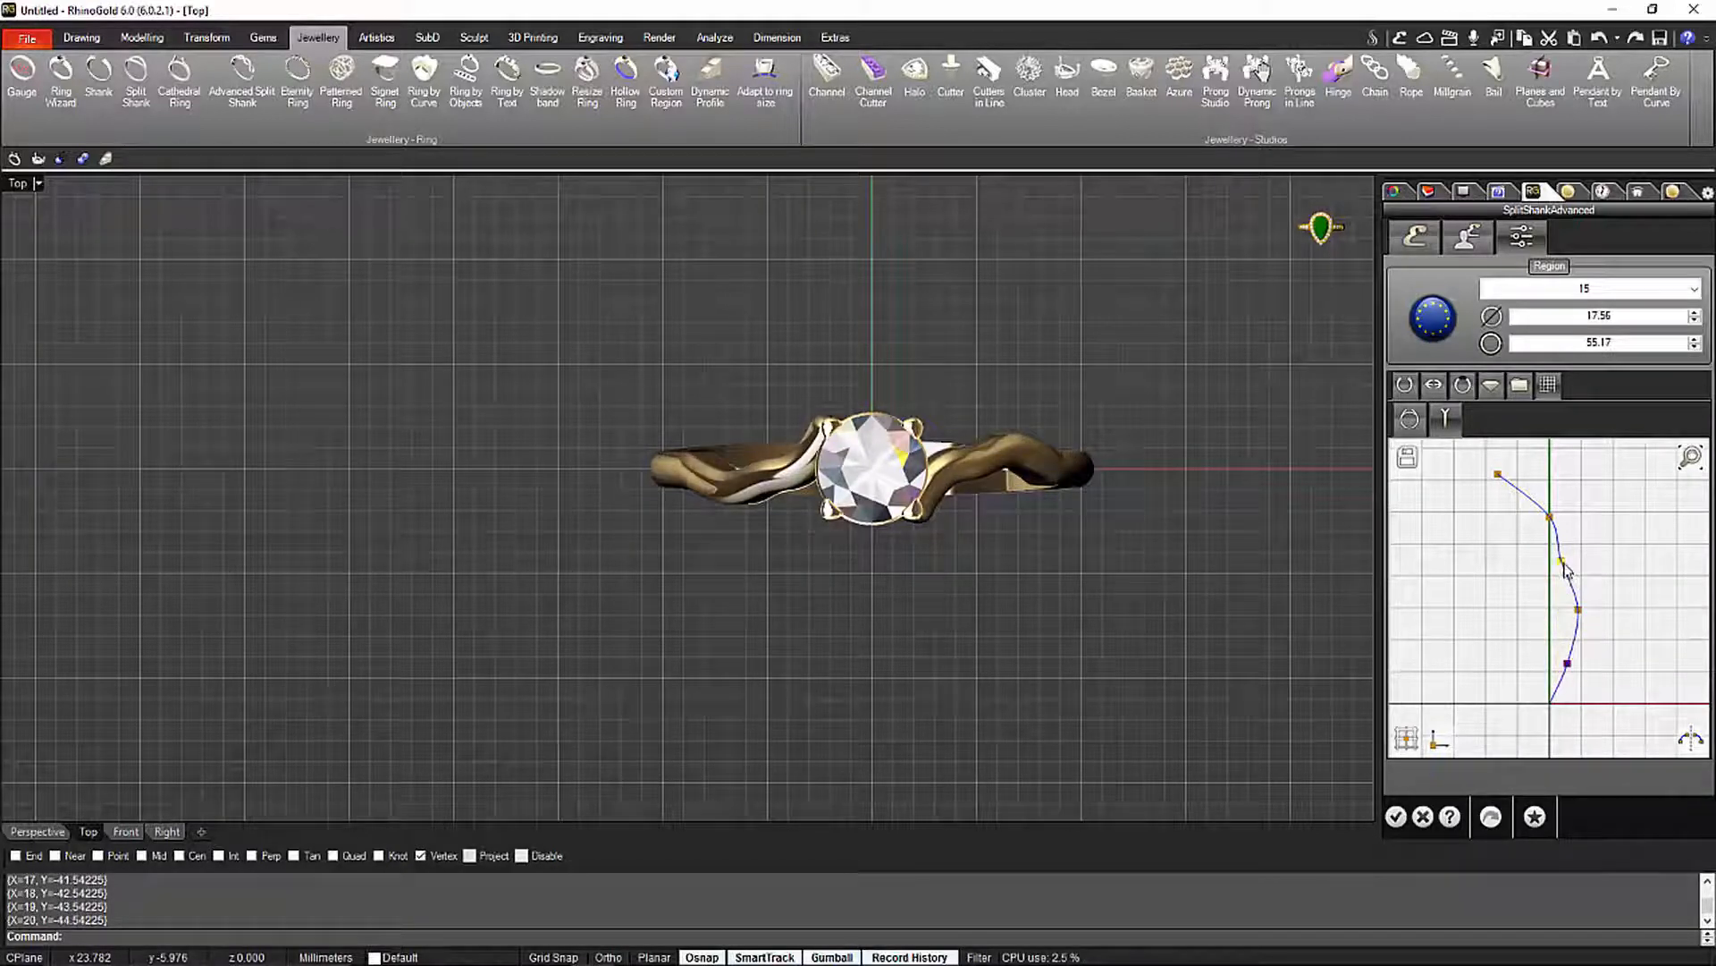
pyautogui.moveTo(1564, 565); pyautogui.dragTo(1577, 560)
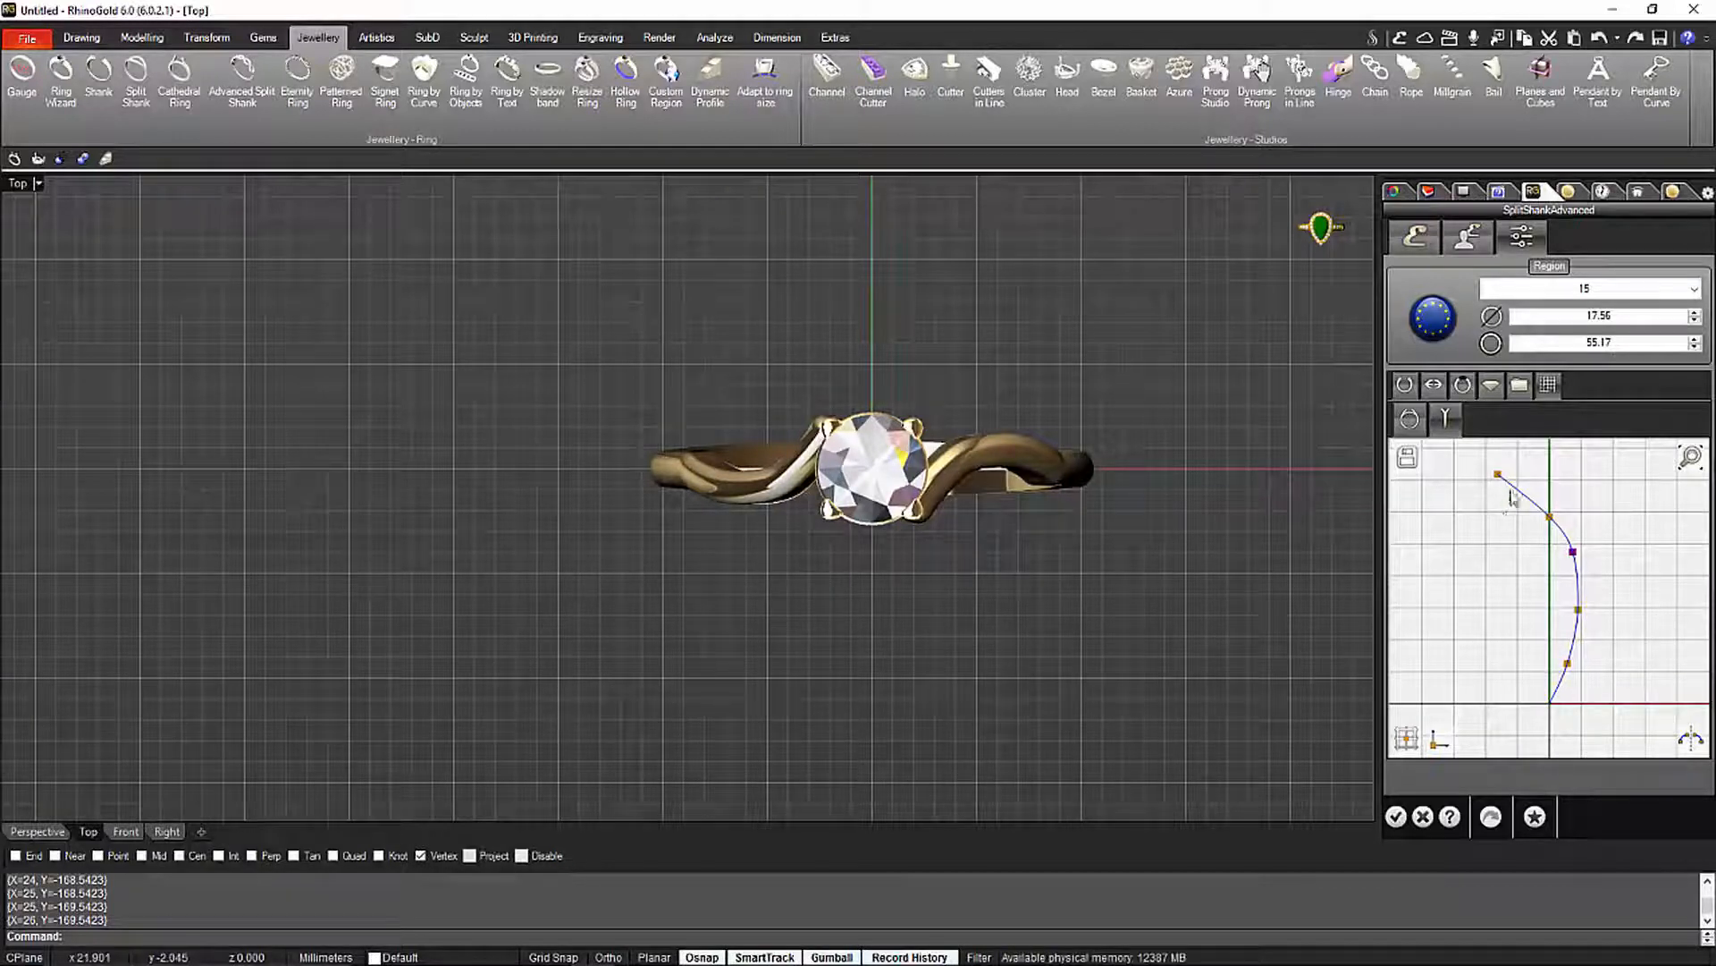
# Move the sideways curve's points up towards the head so that the curve hooks around the stone back across the axis
pyautogui.scroll(-2, 1630, 533)
pyautogui.moveTo(1650, 610); pyautogui.dragTo(1626, 593, button='right')
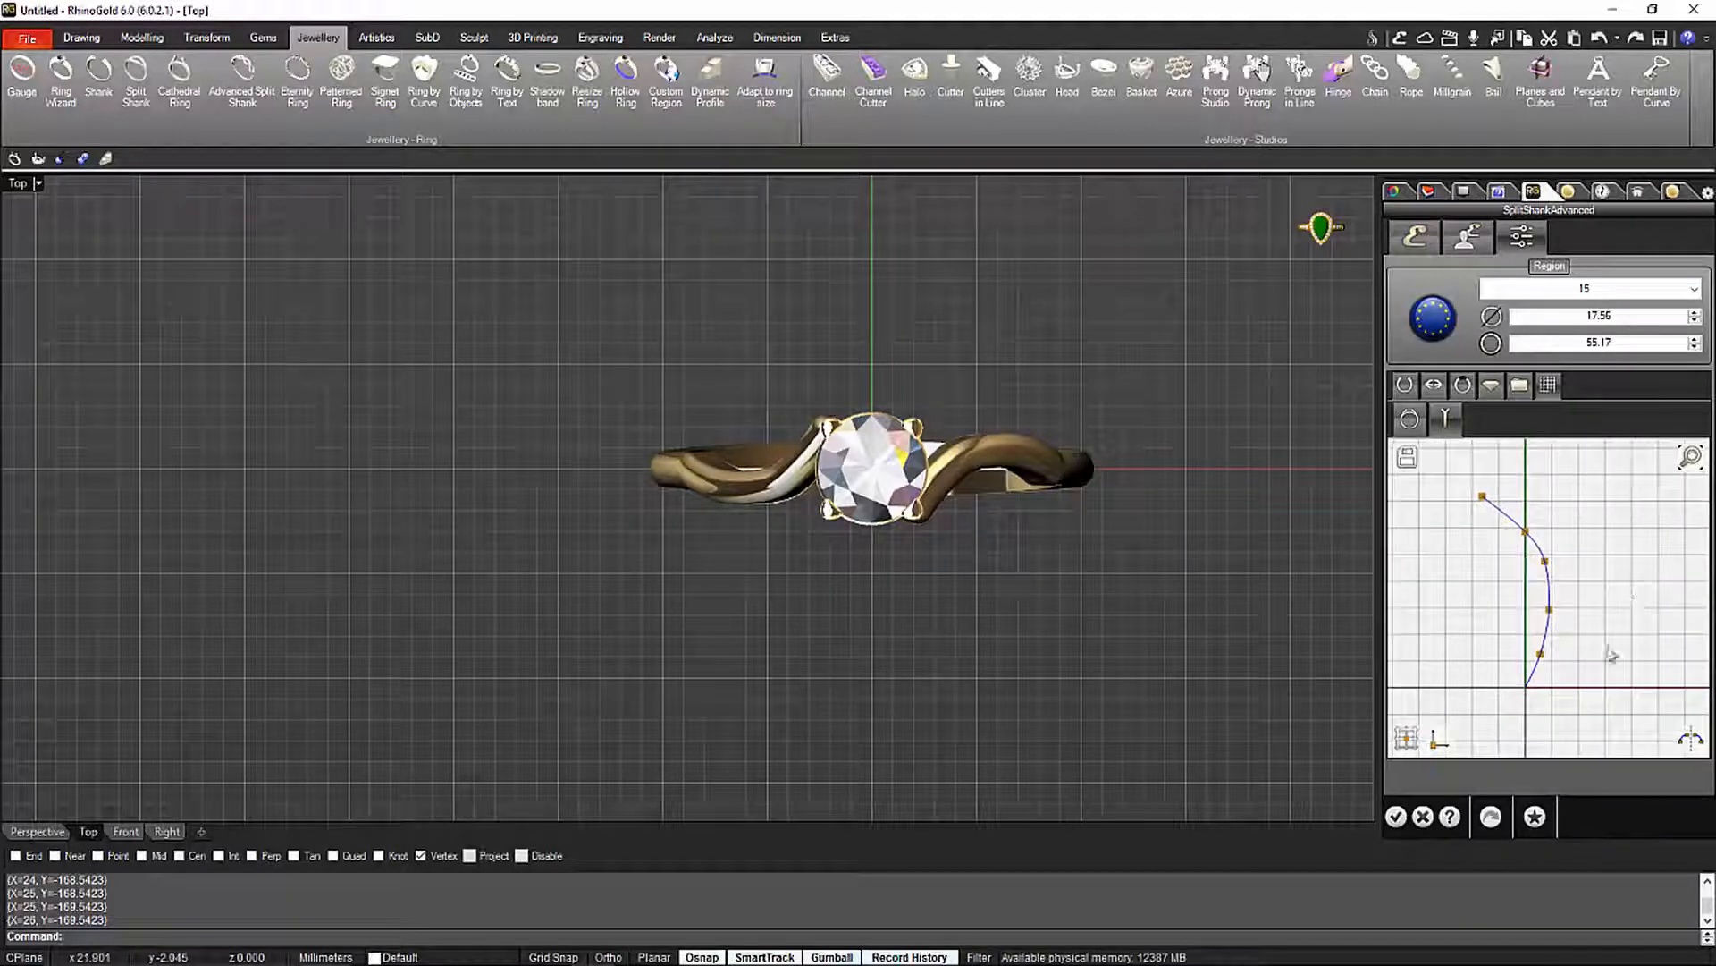
pyautogui.moveTo(1538, 657); pyautogui.dragTo(1550, 479)
pyautogui.moveTo(1569, 537); pyautogui.dragTo(1534, 475)
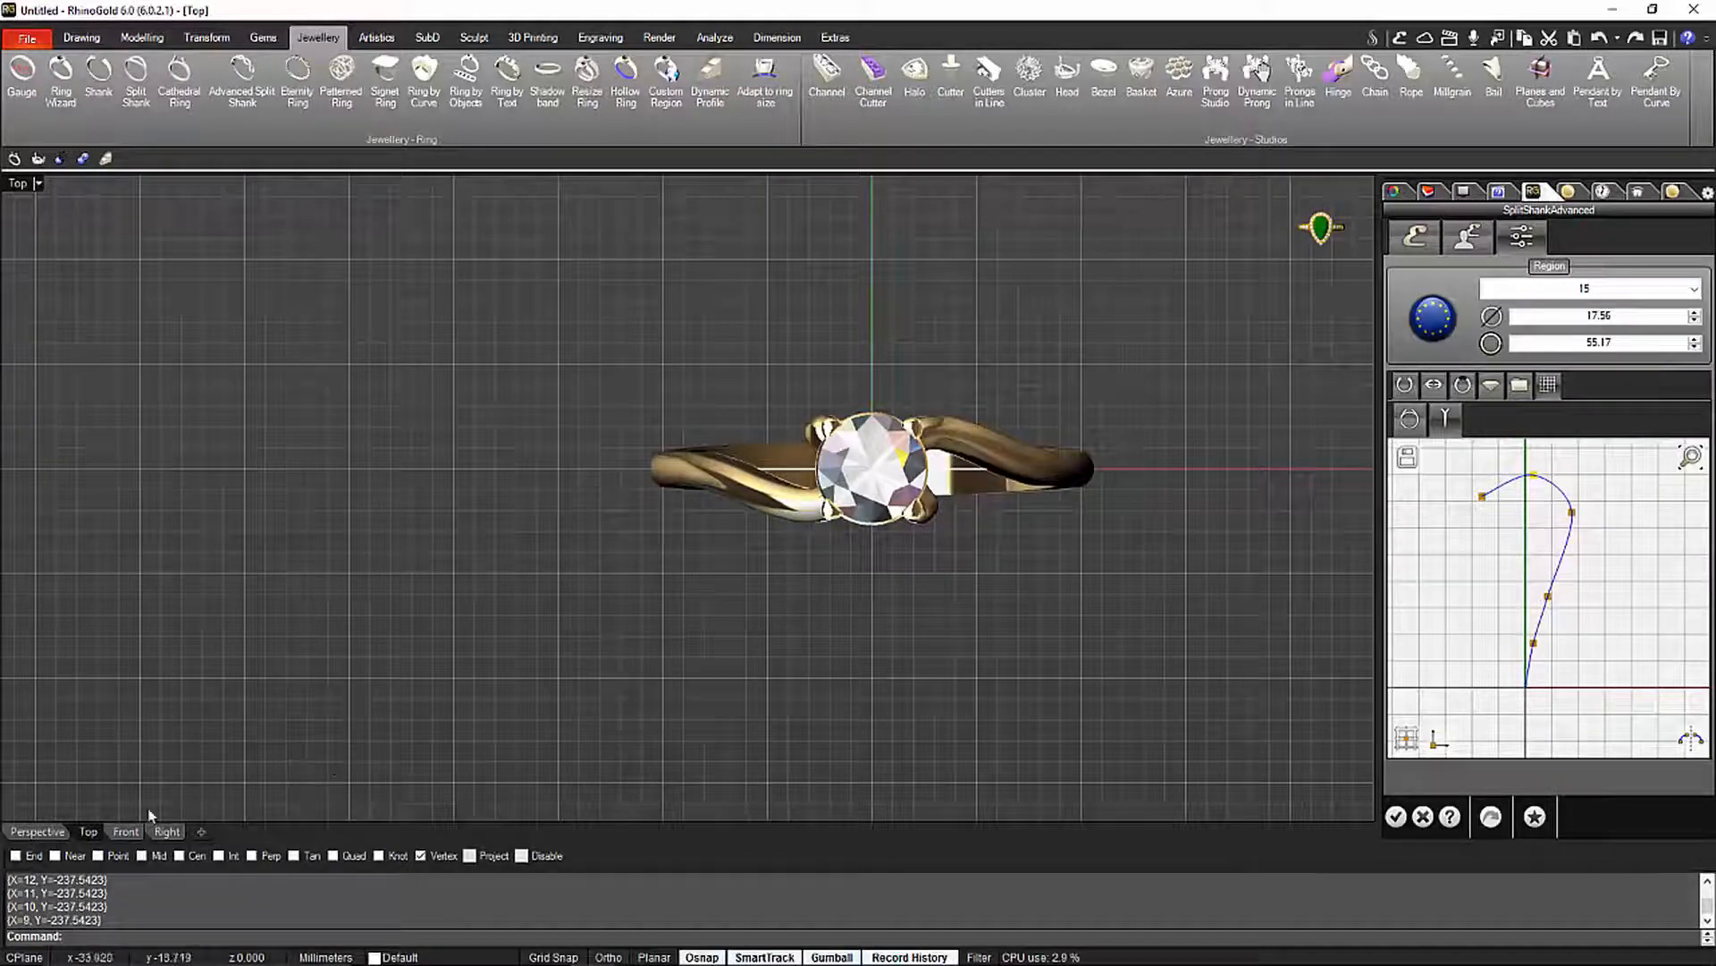
# In the shank's Front Curve, extend the head-end point nearly horizontally outward and inspect the ring in perspective from below and above
pyautogui.click(38, 831)
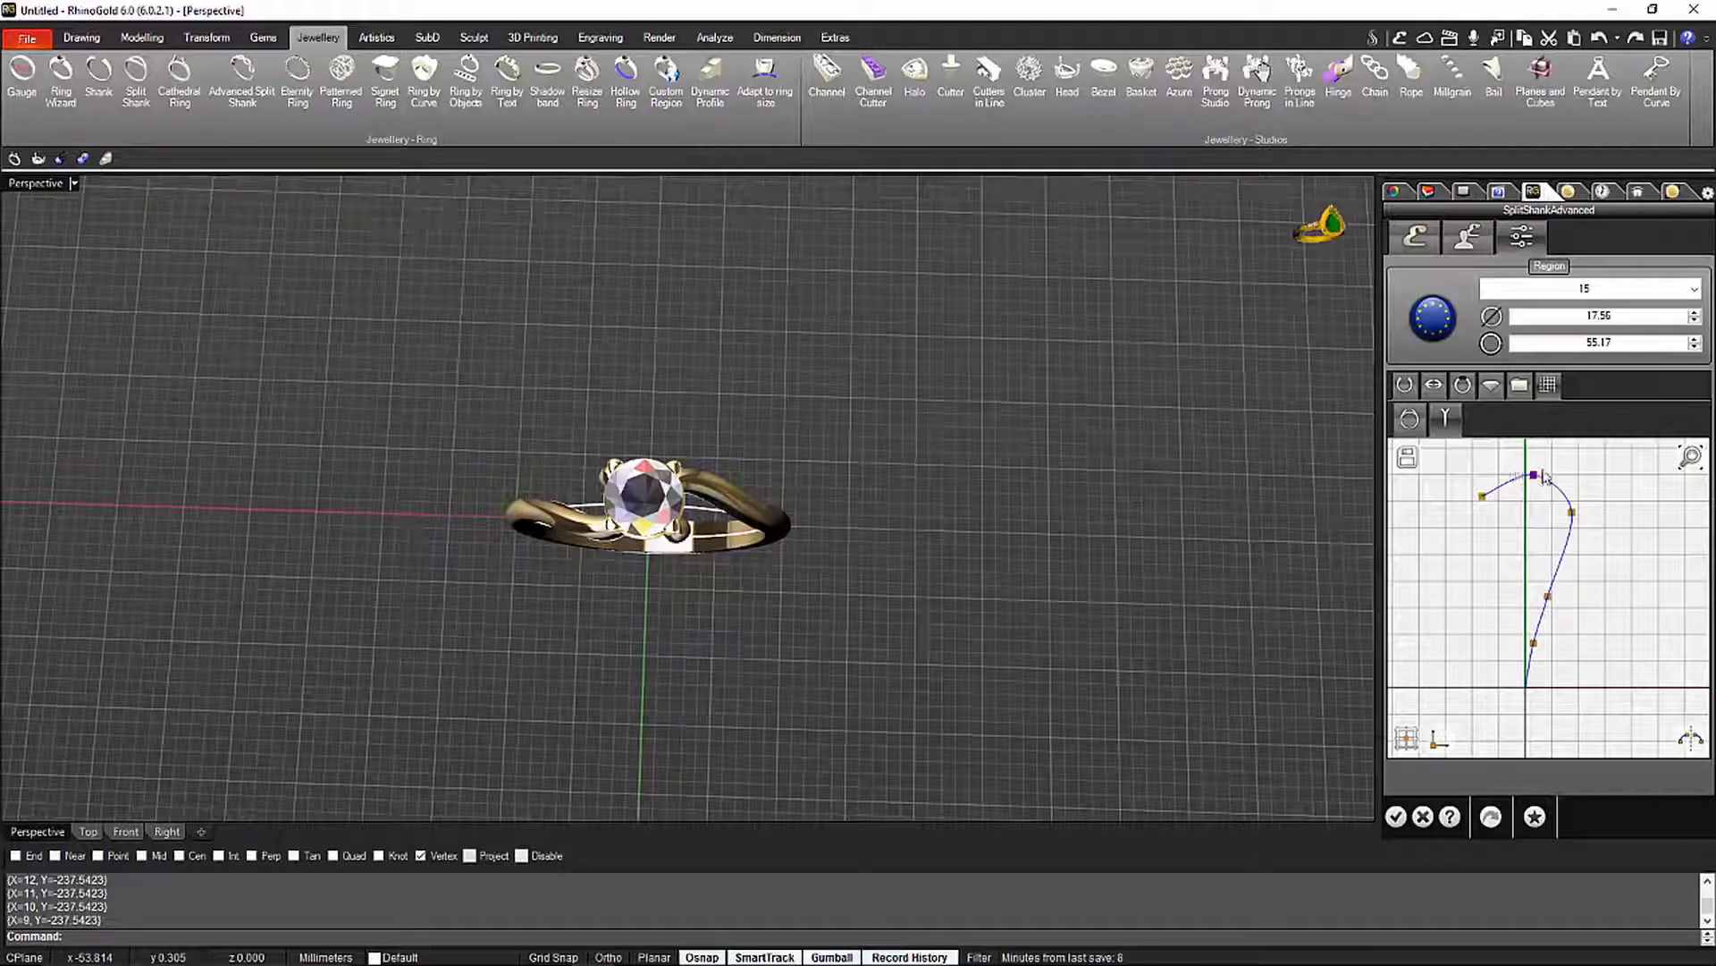
pyautogui.click(1410, 418)
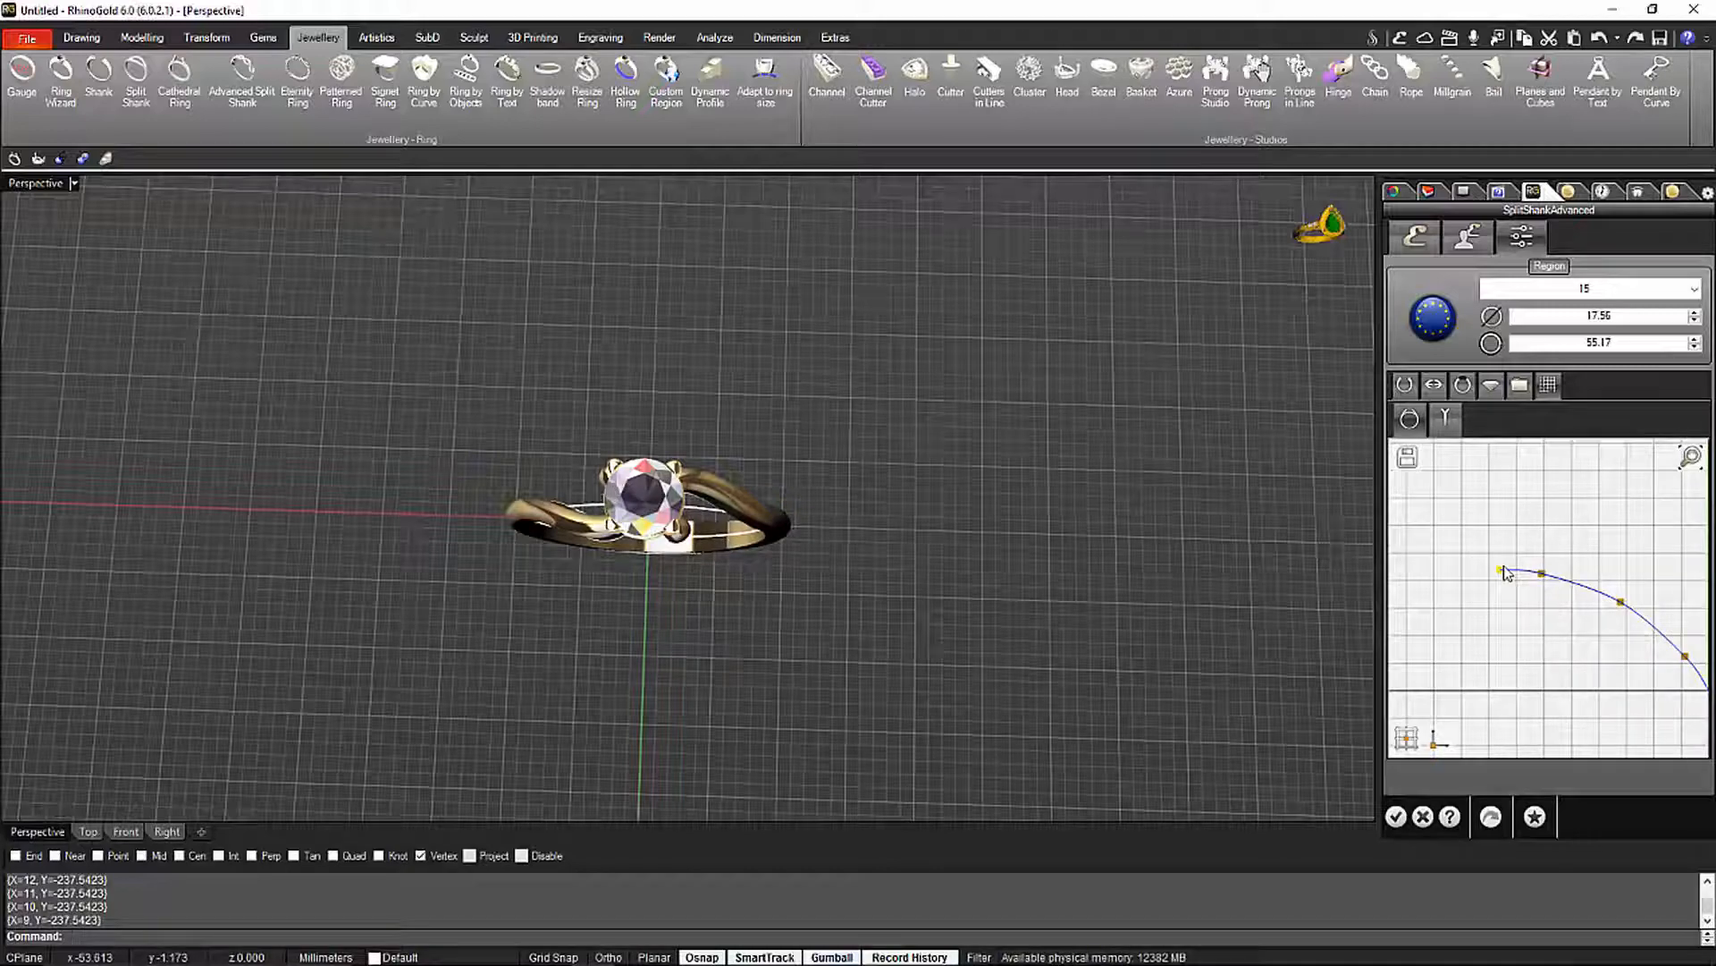
pyautogui.moveTo(1491, 577); pyautogui.dragTo(1449, 580)
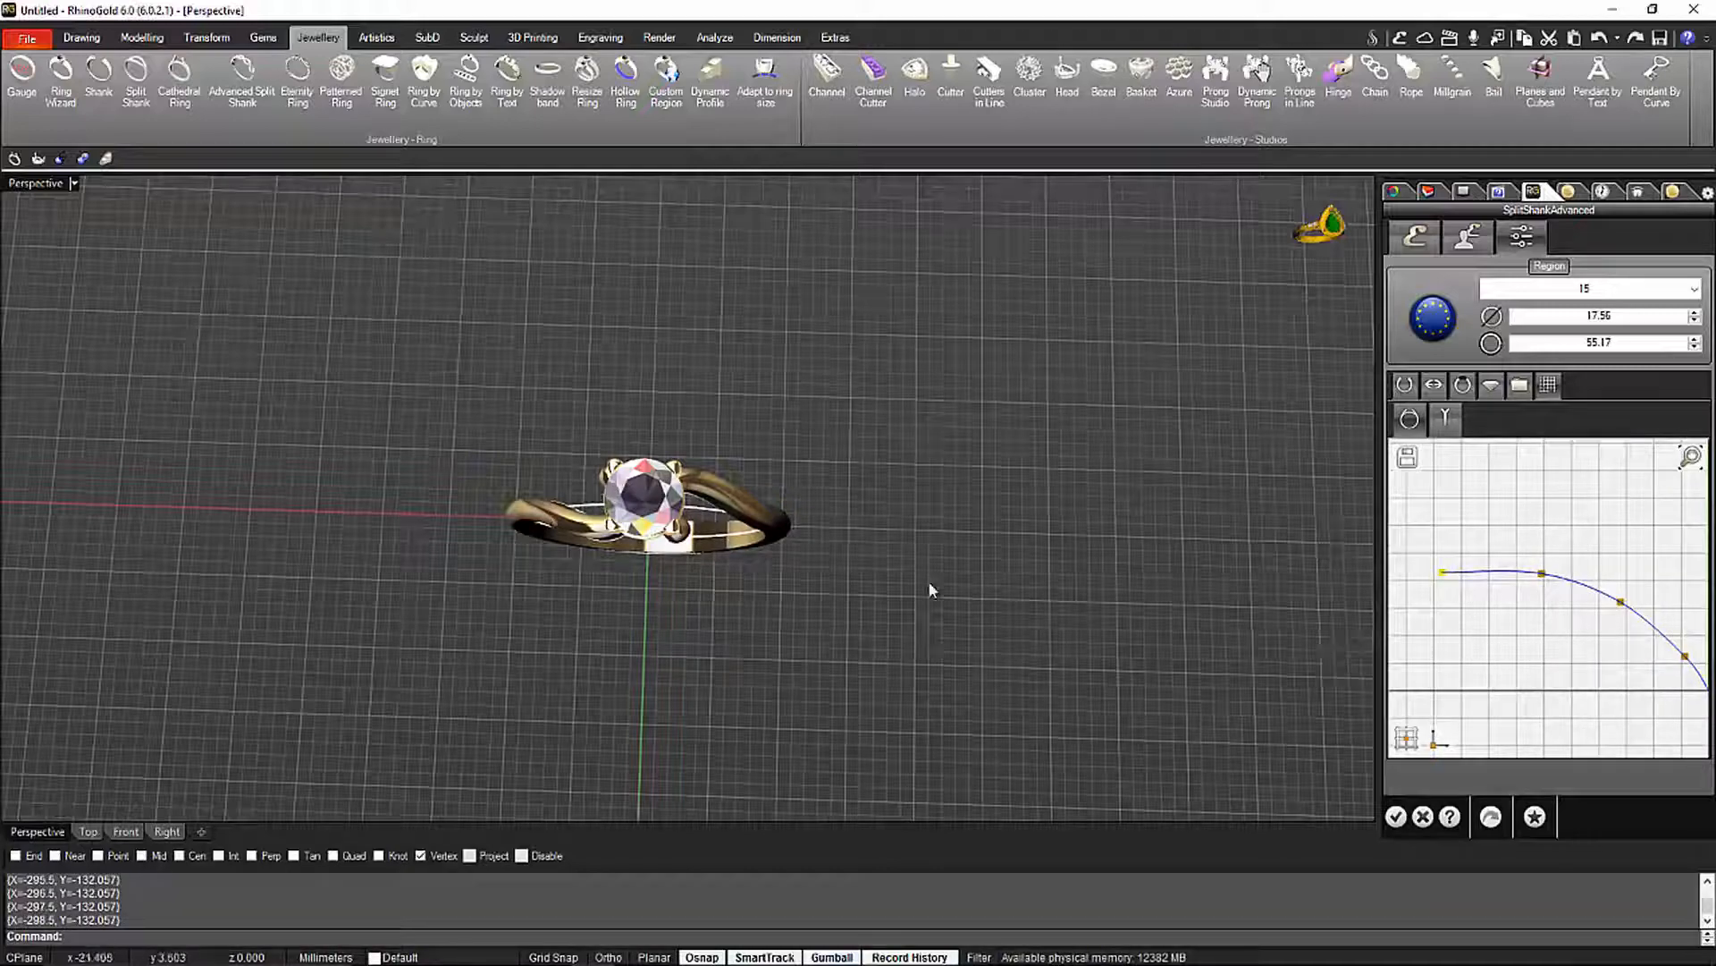
pyautogui.moveTo(930, 590); pyautogui.dragTo(623, 454, button='right')
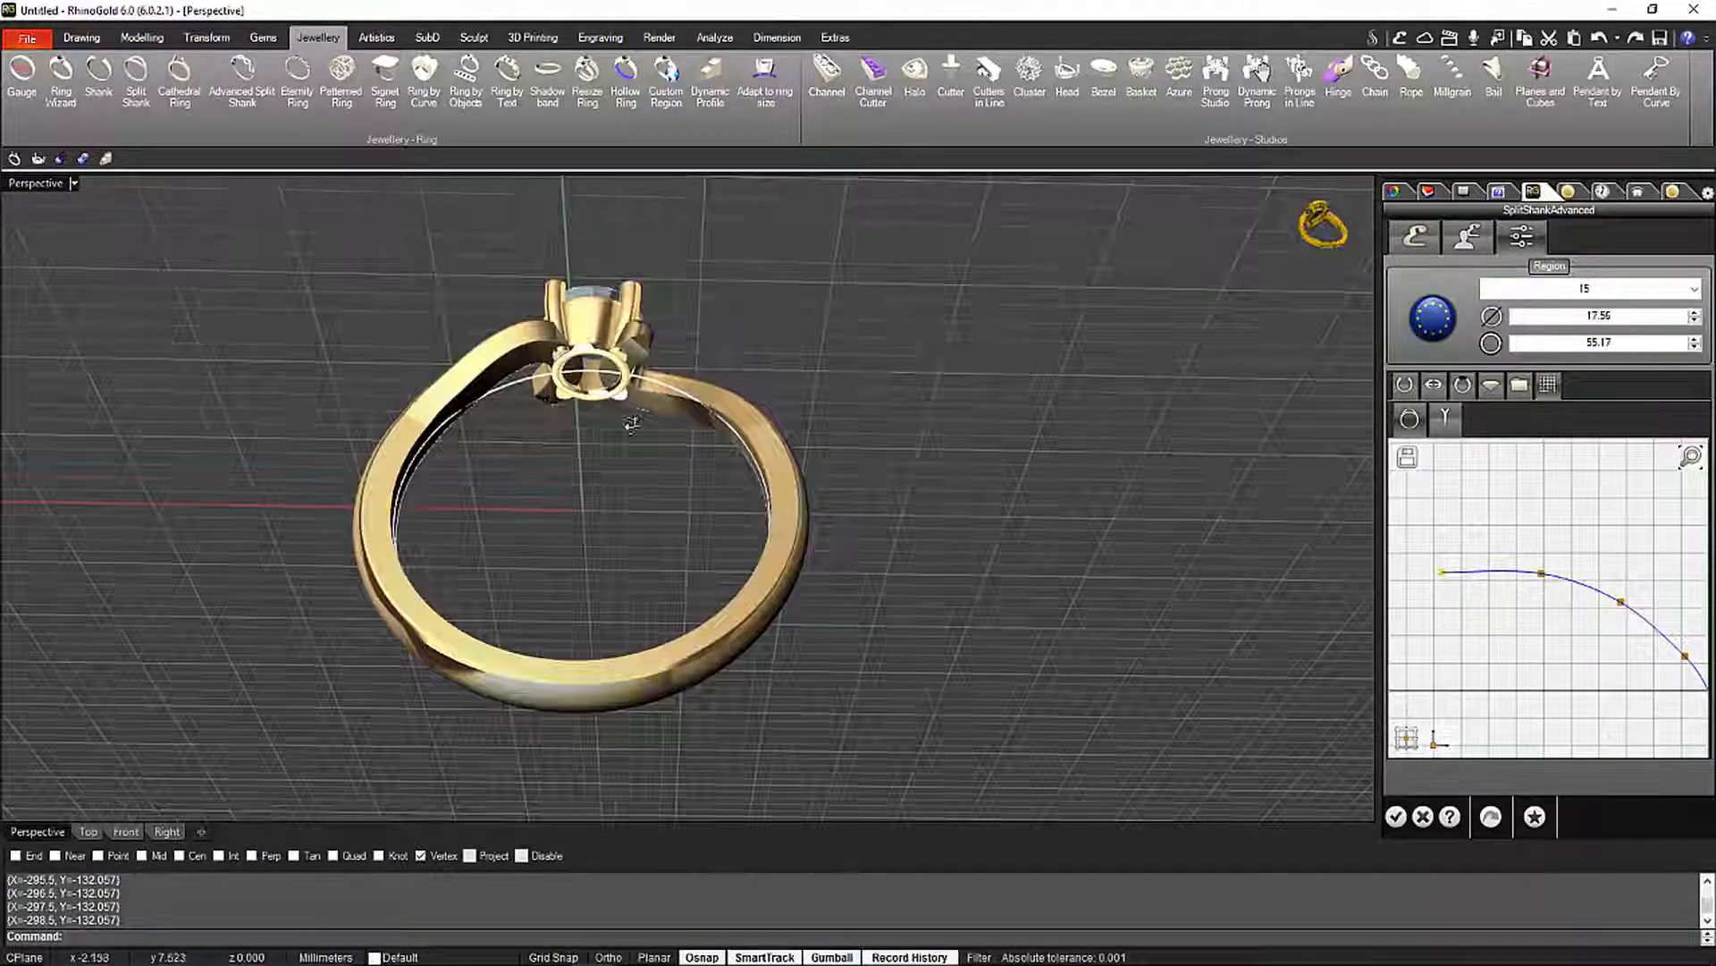
pyautogui.moveTo(548, 400); pyautogui.dragTo(816, 602, button='right')
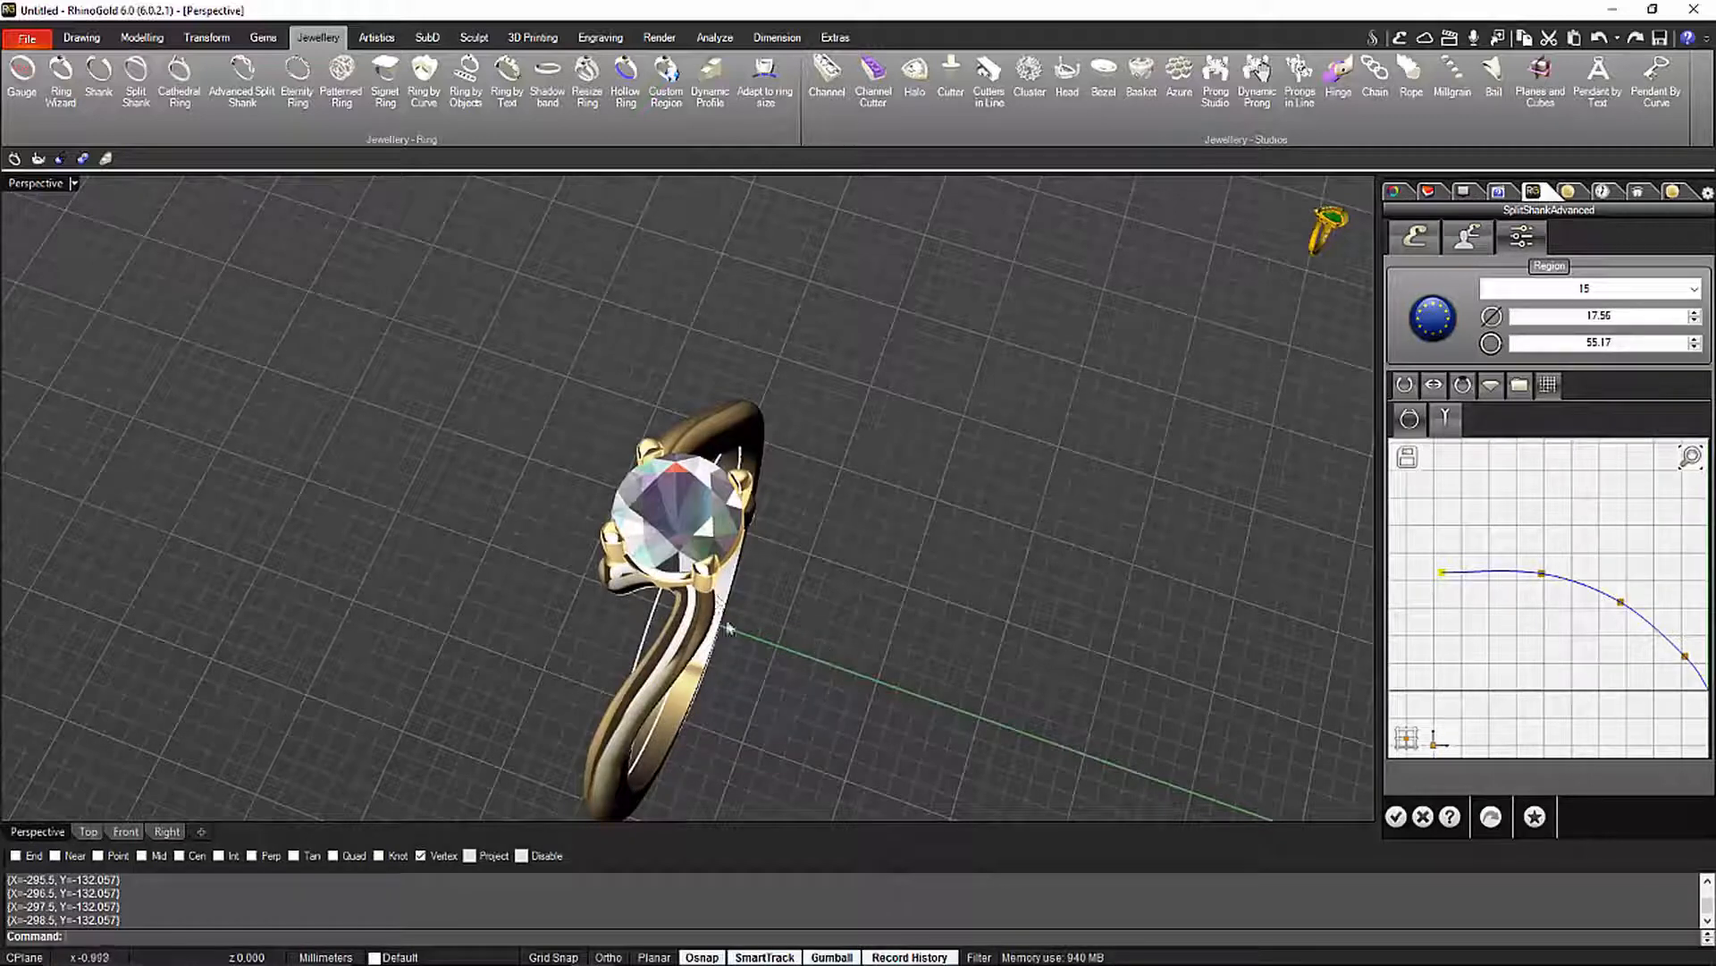
# Enlarge the hook of the sideways curve by moving its upper and middle points outward and raising its end point
pyautogui.click(1447, 422)
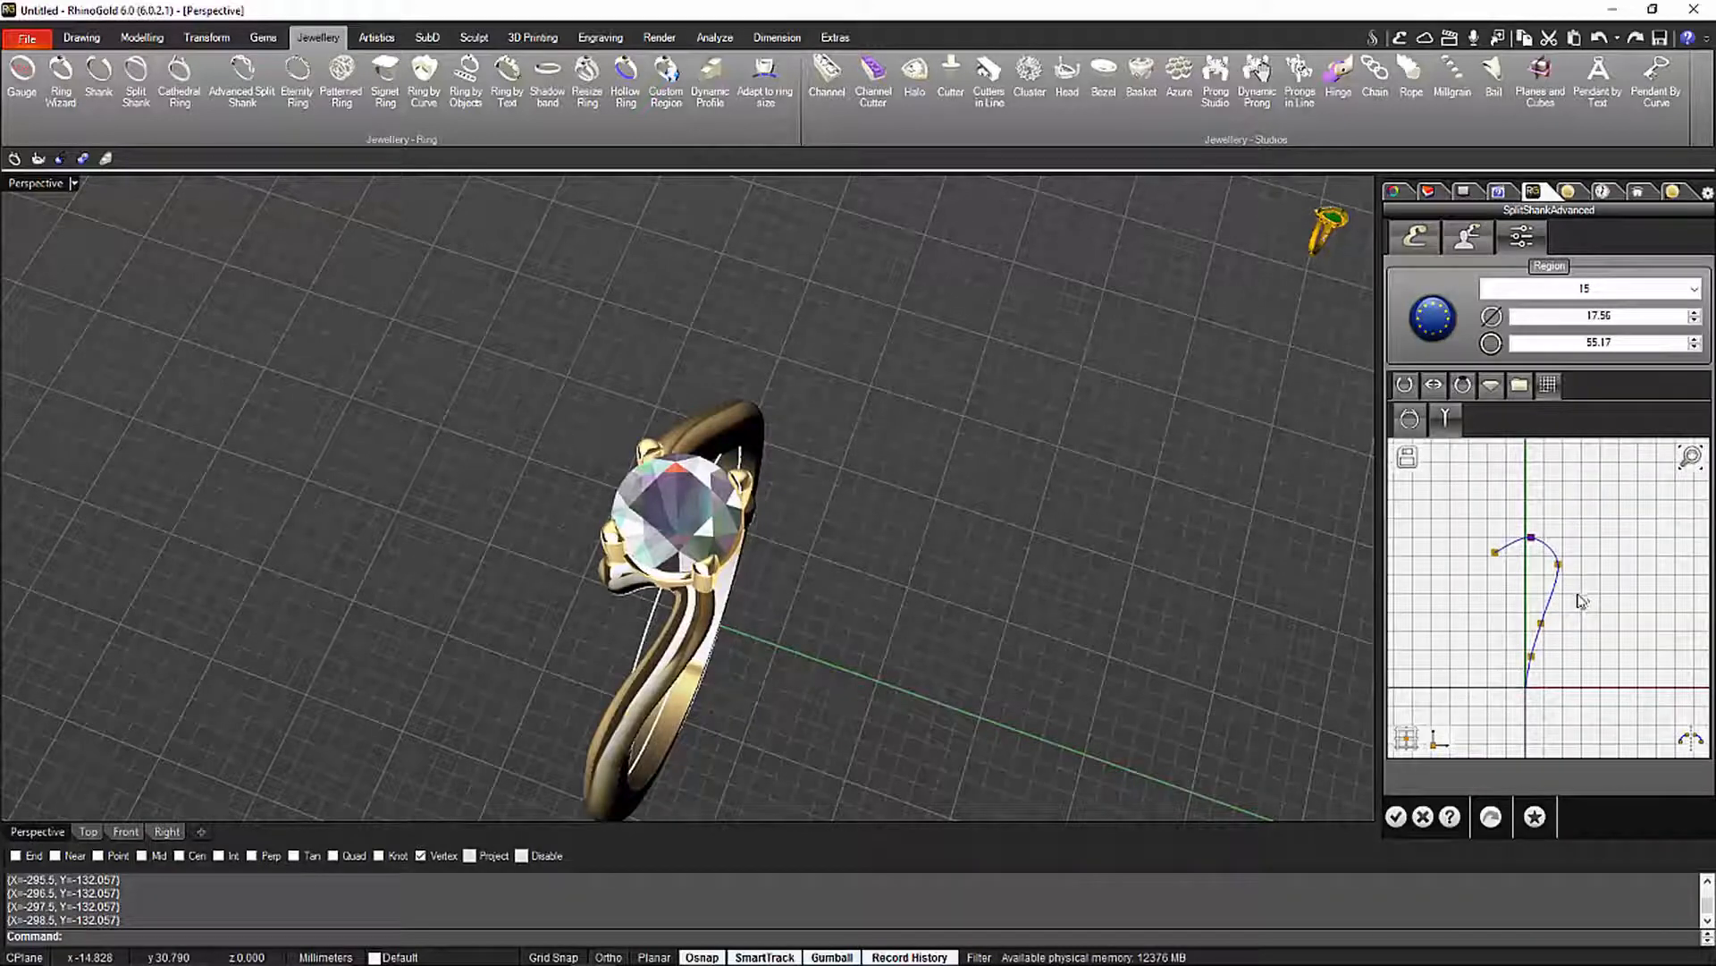
pyautogui.moveTo(1530, 547); pyautogui.dragTo(1535, 520)
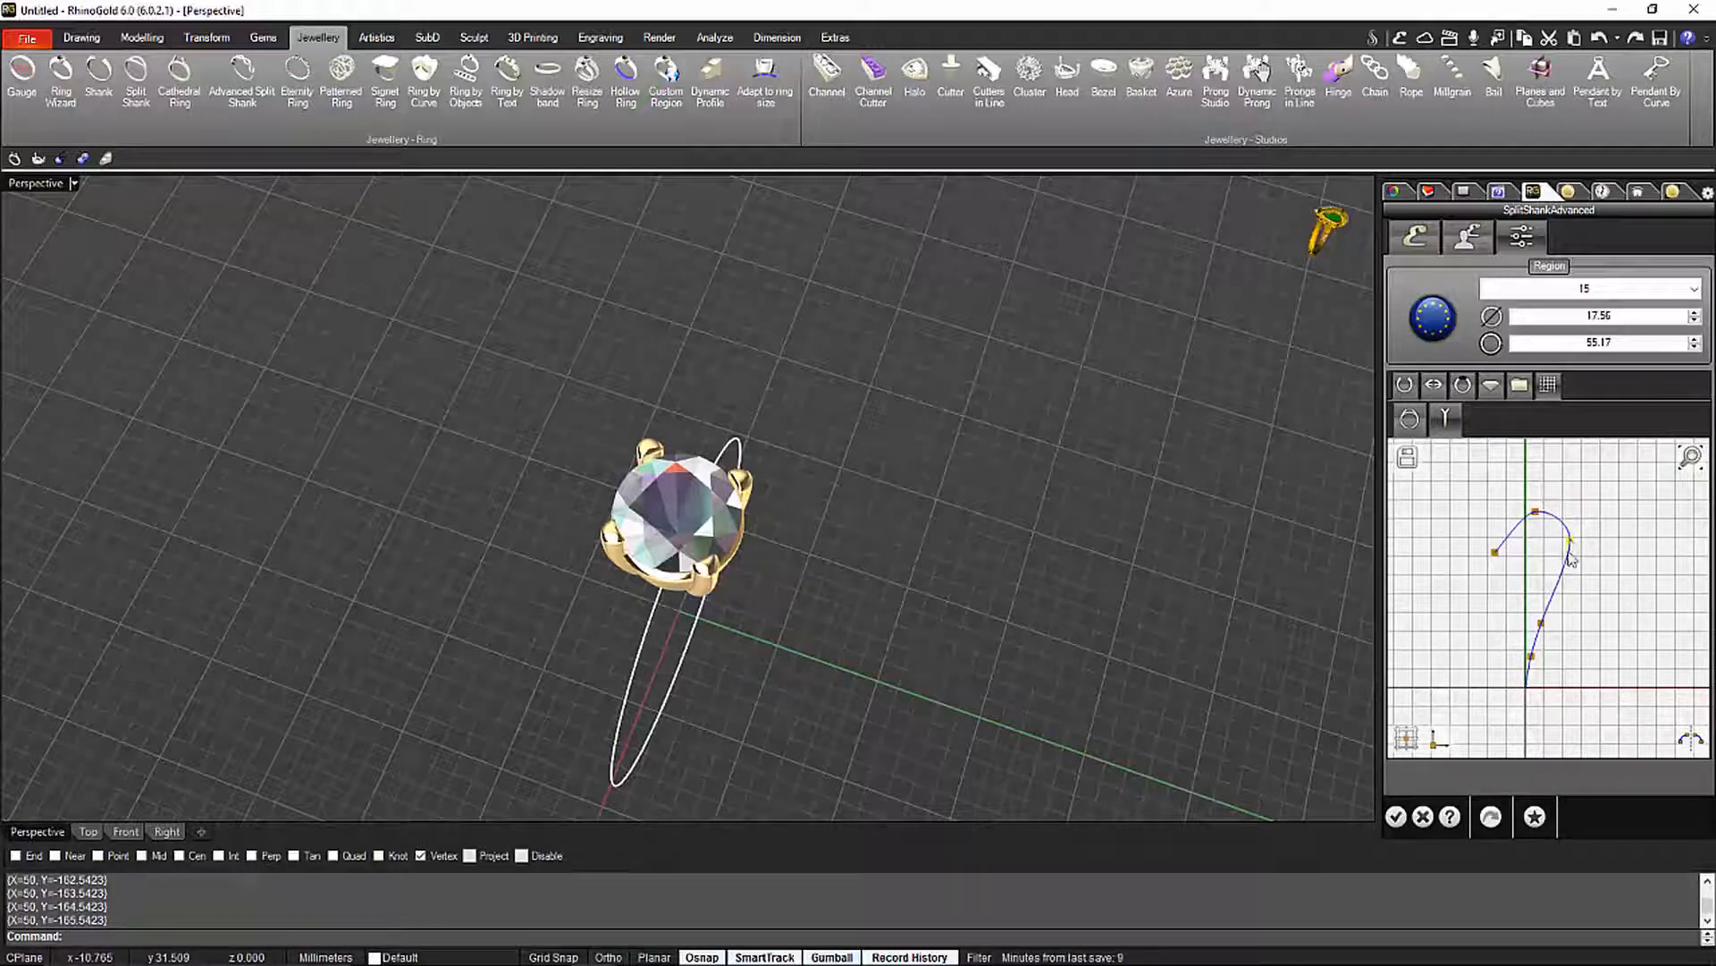
pyautogui.click(1569, 547)
pyautogui.moveTo(1542, 625); pyautogui.dragTo(1562, 597)
pyautogui.click(1564, 592)
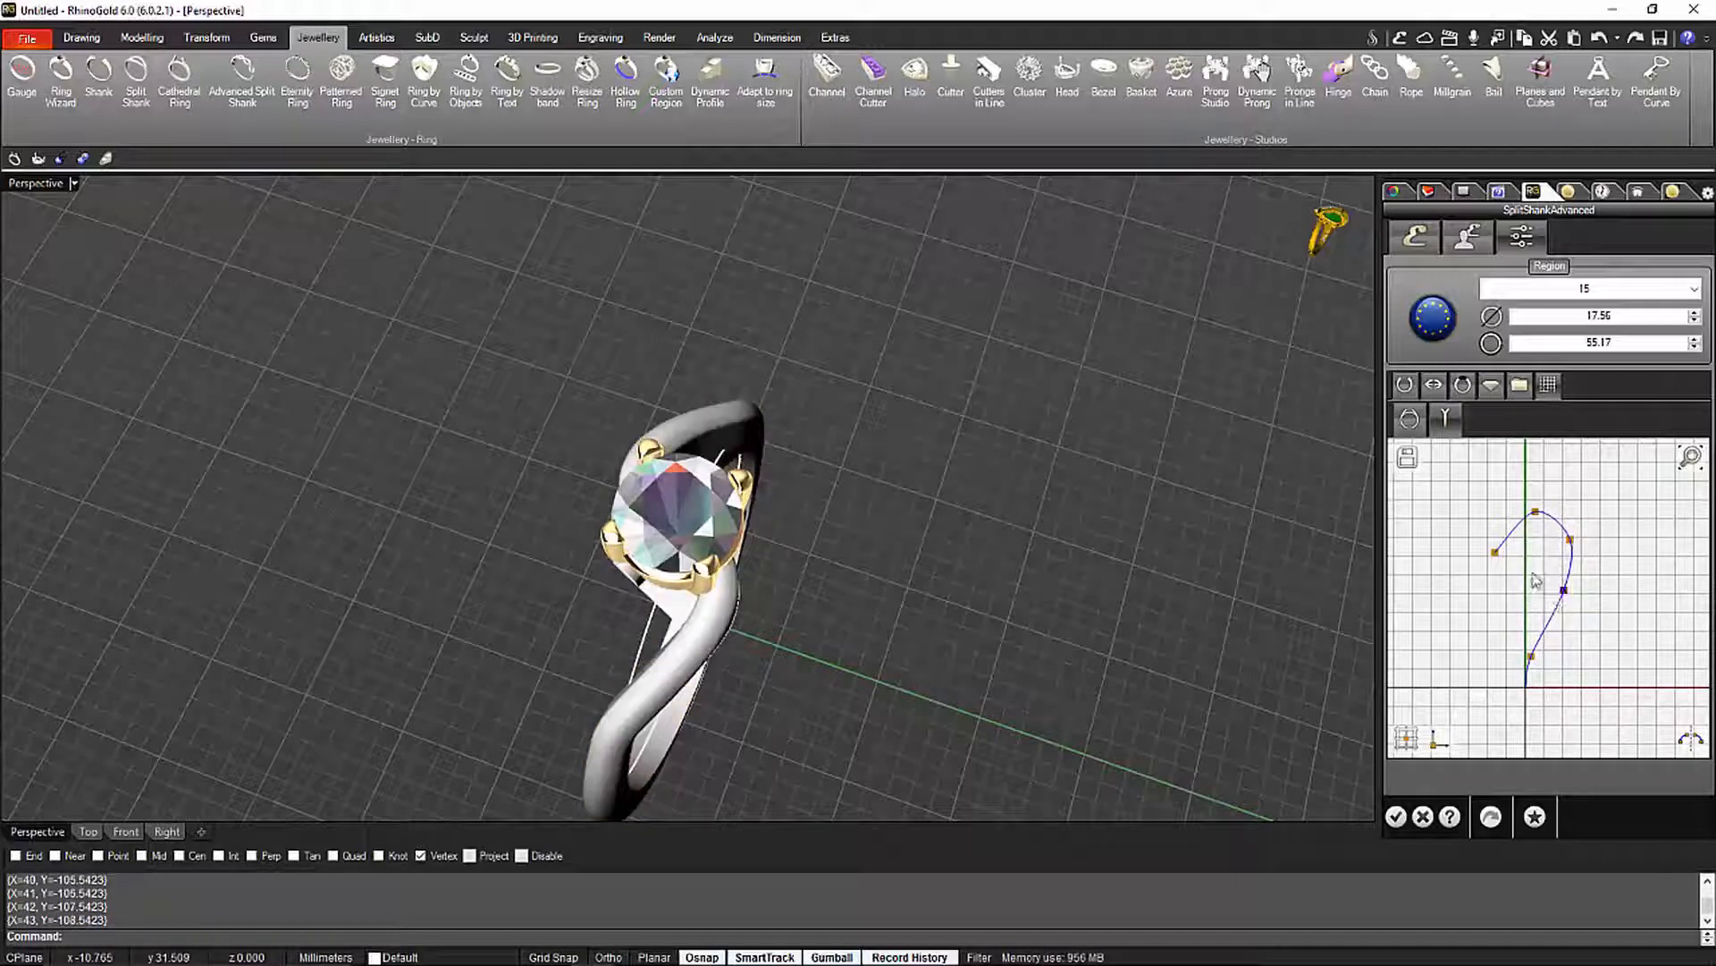
pyautogui.moveTo(1535, 519); pyautogui.dragTo(1527, 519)
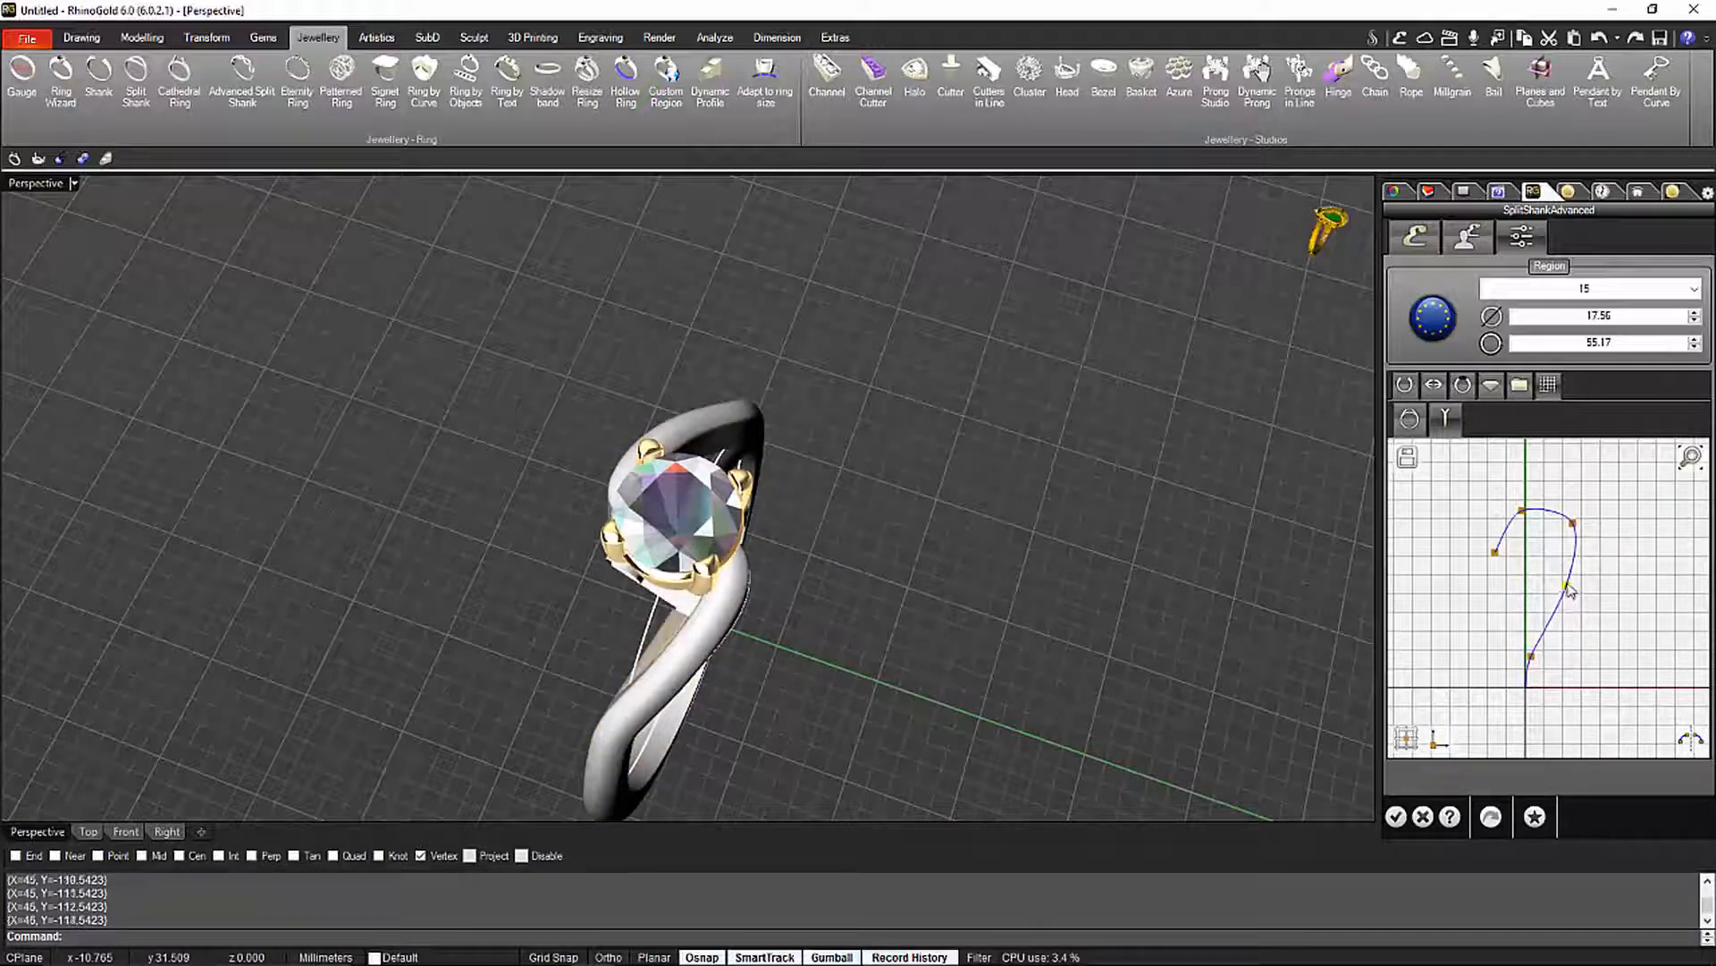
pyautogui.moveTo(1569, 590); pyautogui.dragTo(1497, 540)
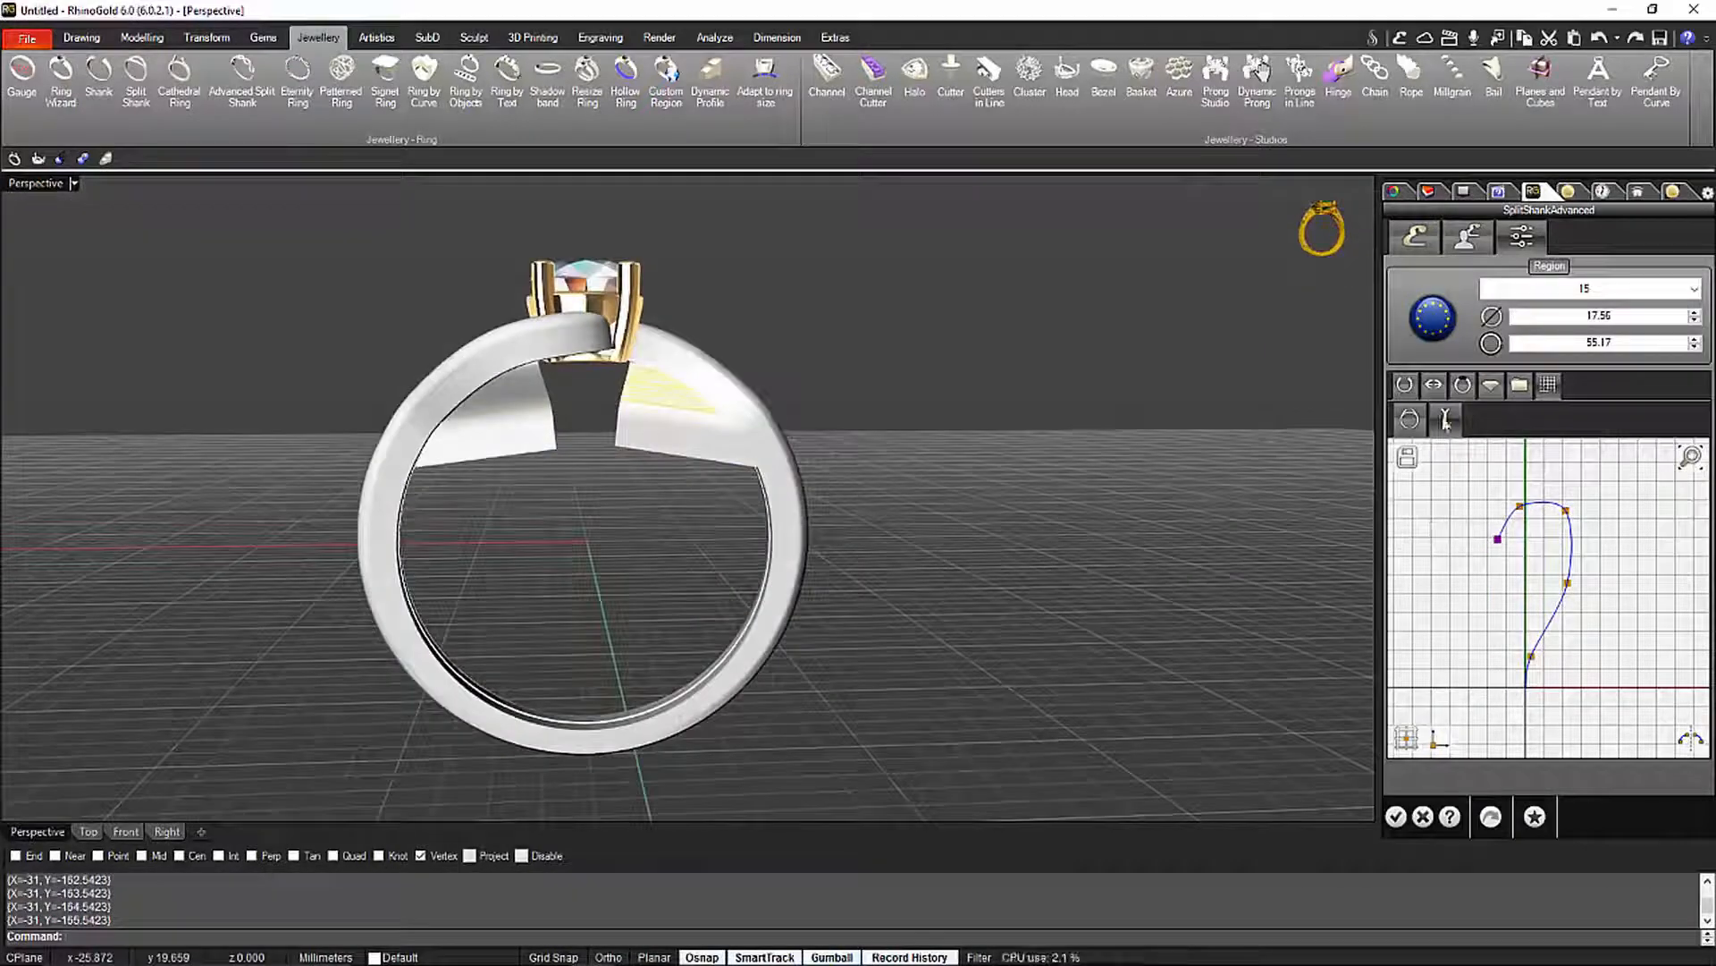
# Reshape the Front Curve into a fuller arch by shifting its inner points outward and lowering its head end slightly
pyautogui.click(1446, 422)
pyautogui.moveTo(1575, 599); pyautogui.dragTo(1624, 612)
pyautogui.moveTo(1689, 662); pyautogui.dragTo(1679, 648)
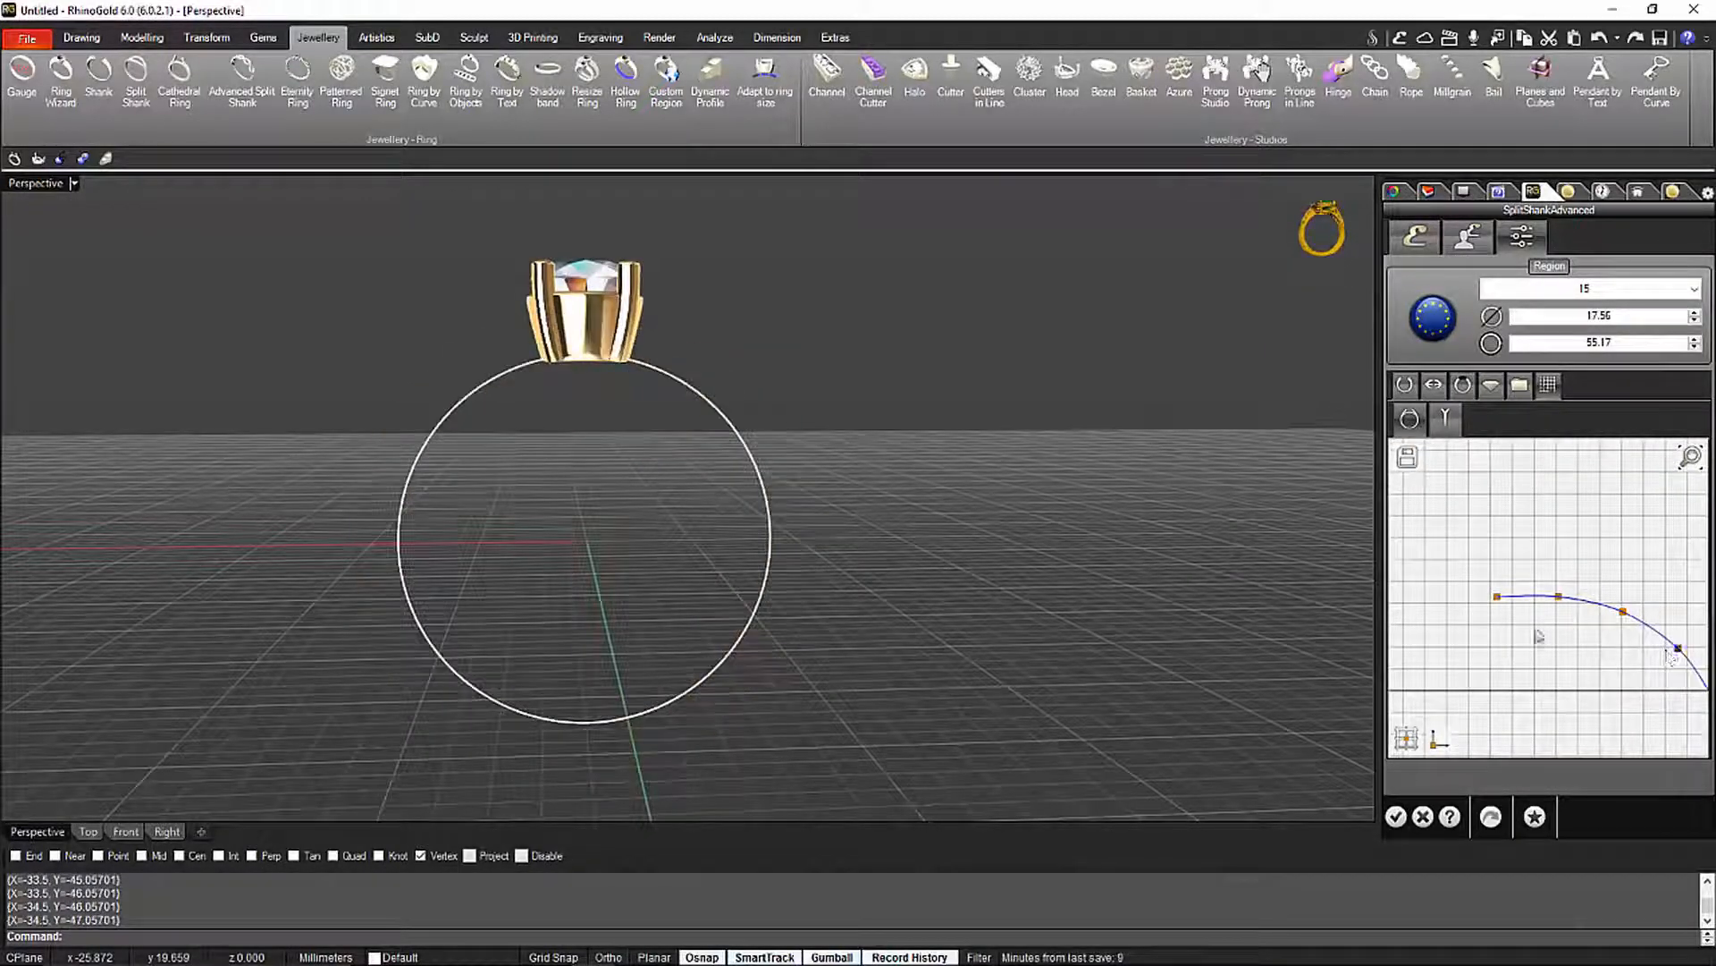
pyautogui.moveTo(1497, 597); pyautogui.dragTo(1483, 601)
pyautogui.moveTo(1624, 611); pyautogui.dragTo(1609, 603)
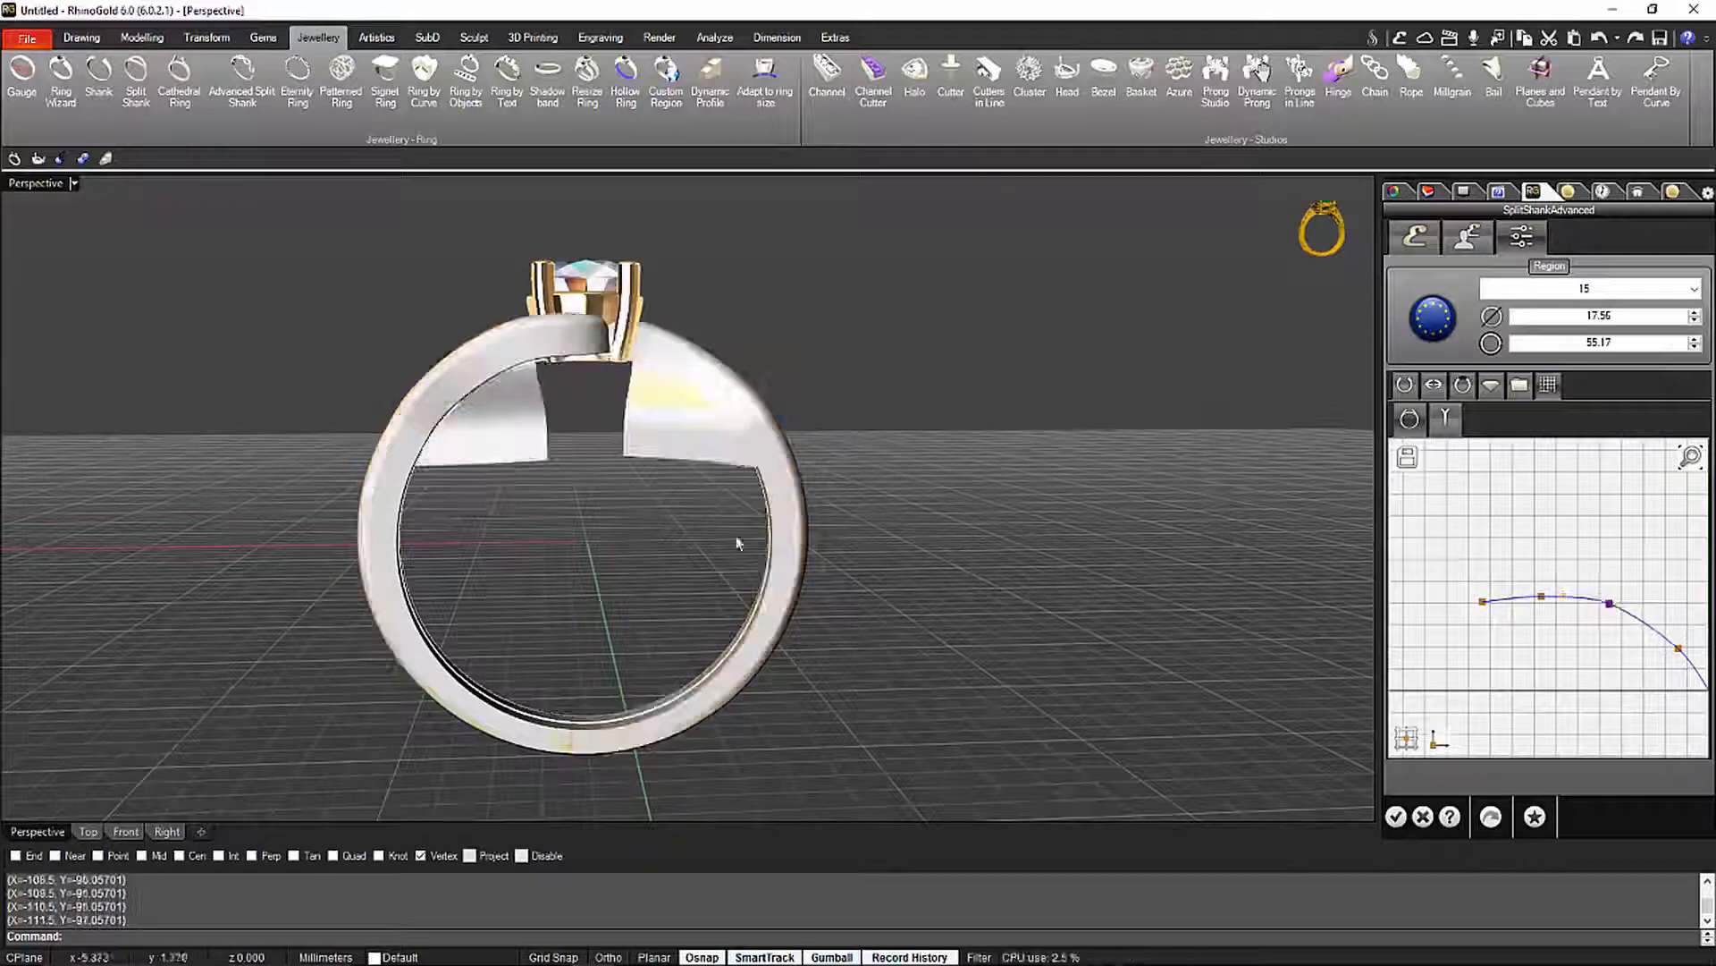
pyautogui.moveTo(1678, 649); pyautogui.dragTo(1669, 636)
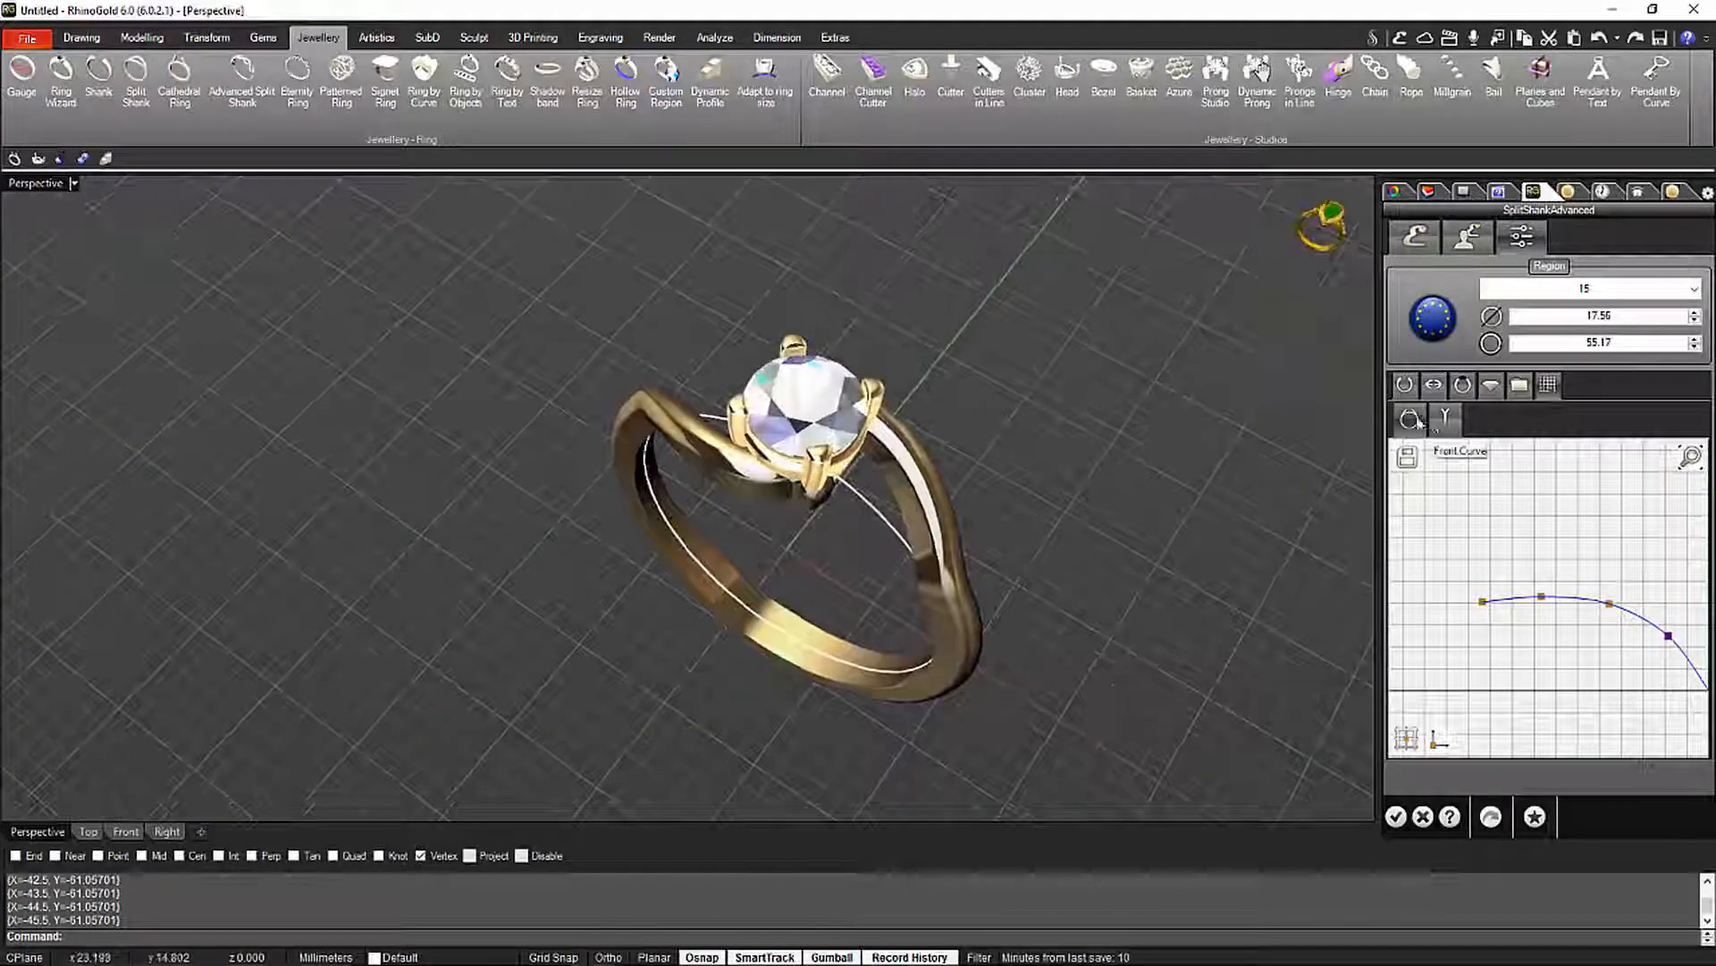
# Raise the end point and the two upper points of the sideways curve to flatten the hook so the shank wraps closely around the head
pyautogui.click(1446, 418)
pyautogui.moveTo(1498, 537); pyautogui.dragTo(1526, 489)
pyautogui.moveTo(1135, 528); pyautogui.dragTo(1318, 540, button='right')
pyautogui.moveTo(1565, 510); pyautogui.dragTo(1527, 471)
pyautogui.moveTo(1494, 516); pyautogui.dragTo(1500, 482)
pyautogui.moveTo(1207, 375); pyautogui.dragTo(643, 460, button='right')
pyautogui.moveTo(1565, 492); pyautogui.dragTo(1569, 489)
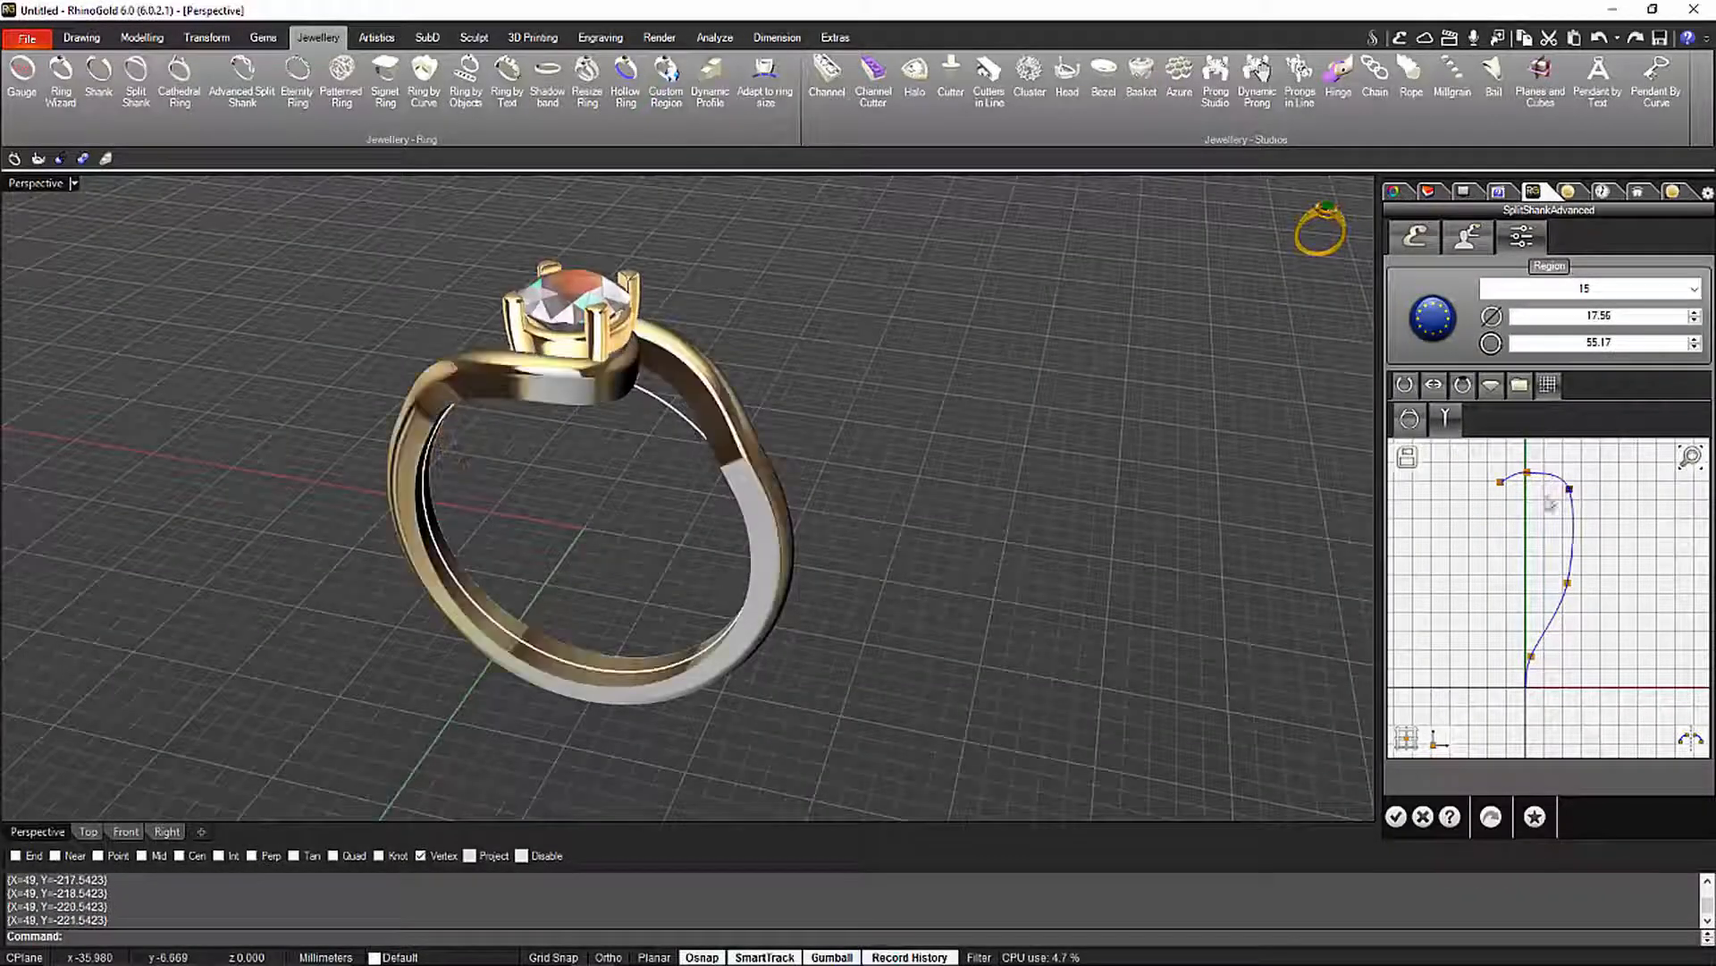
# Raise the upper middle point of the shank's sideways curve and move the point nearest its base up and outward
pyautogui.moveTo(769, 510); pyautogui.dragTo(1086, 586, button='right')
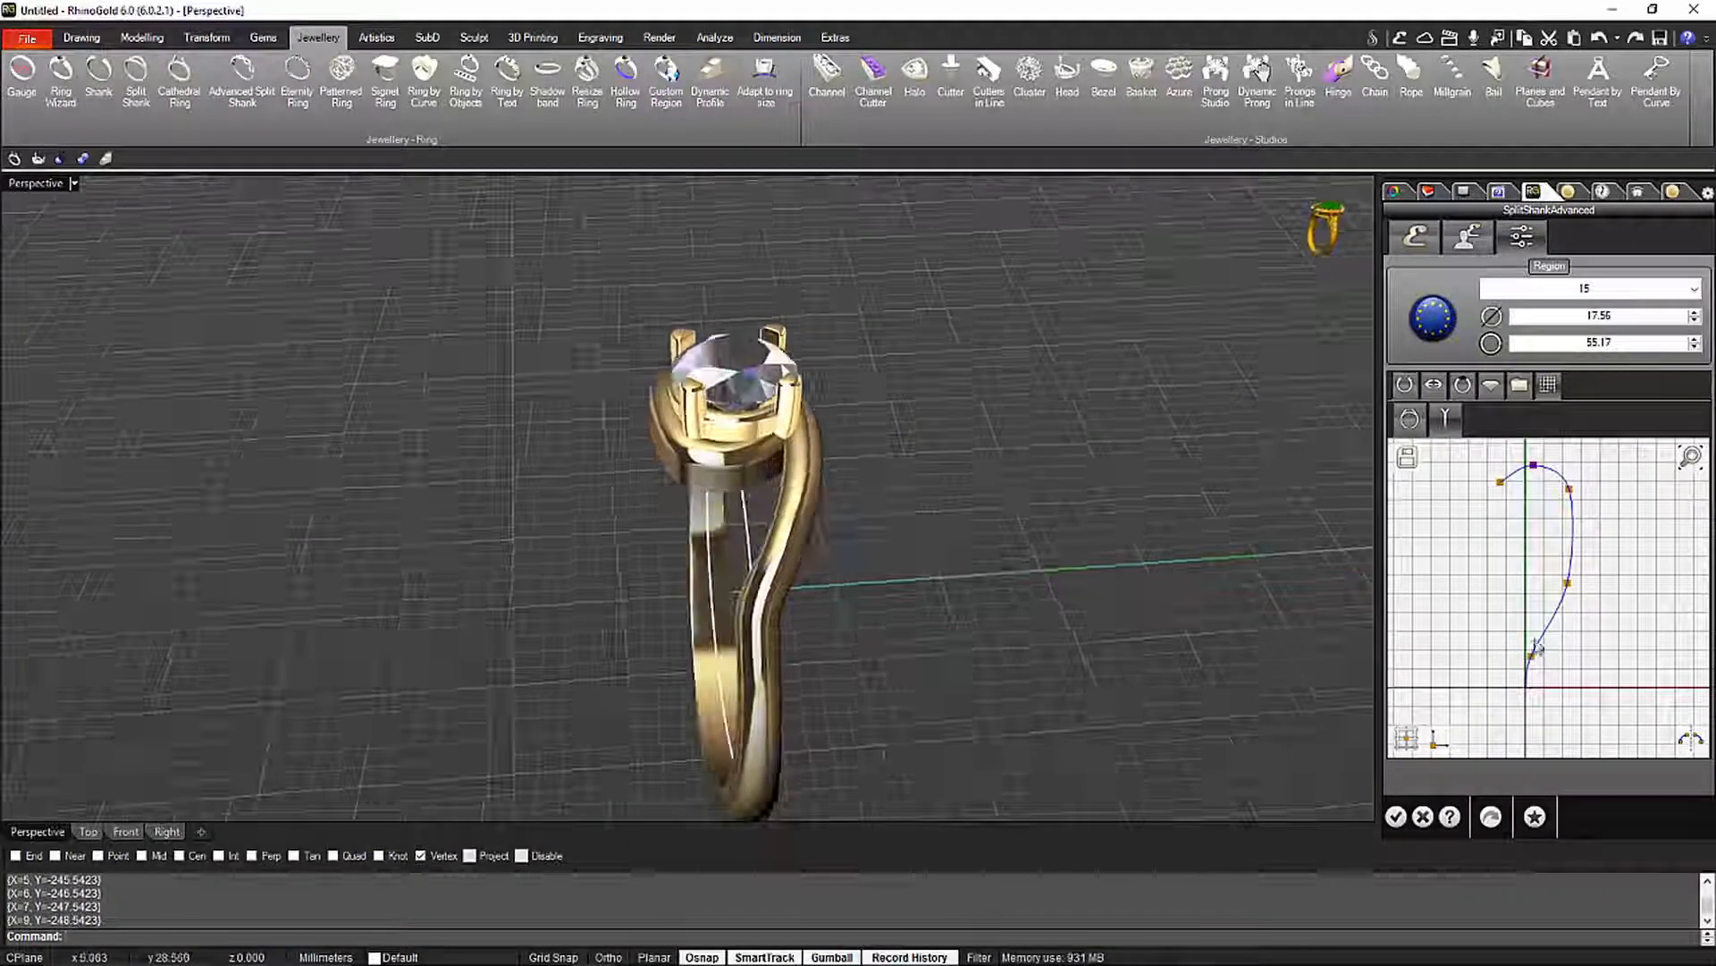
pyautogui.moveTo(1532, 656); pyautogui.dragTo(1536, 632)
pyautogui.moveTo(1189, 527); pyautogui.dragTo(983, 500, button='right')
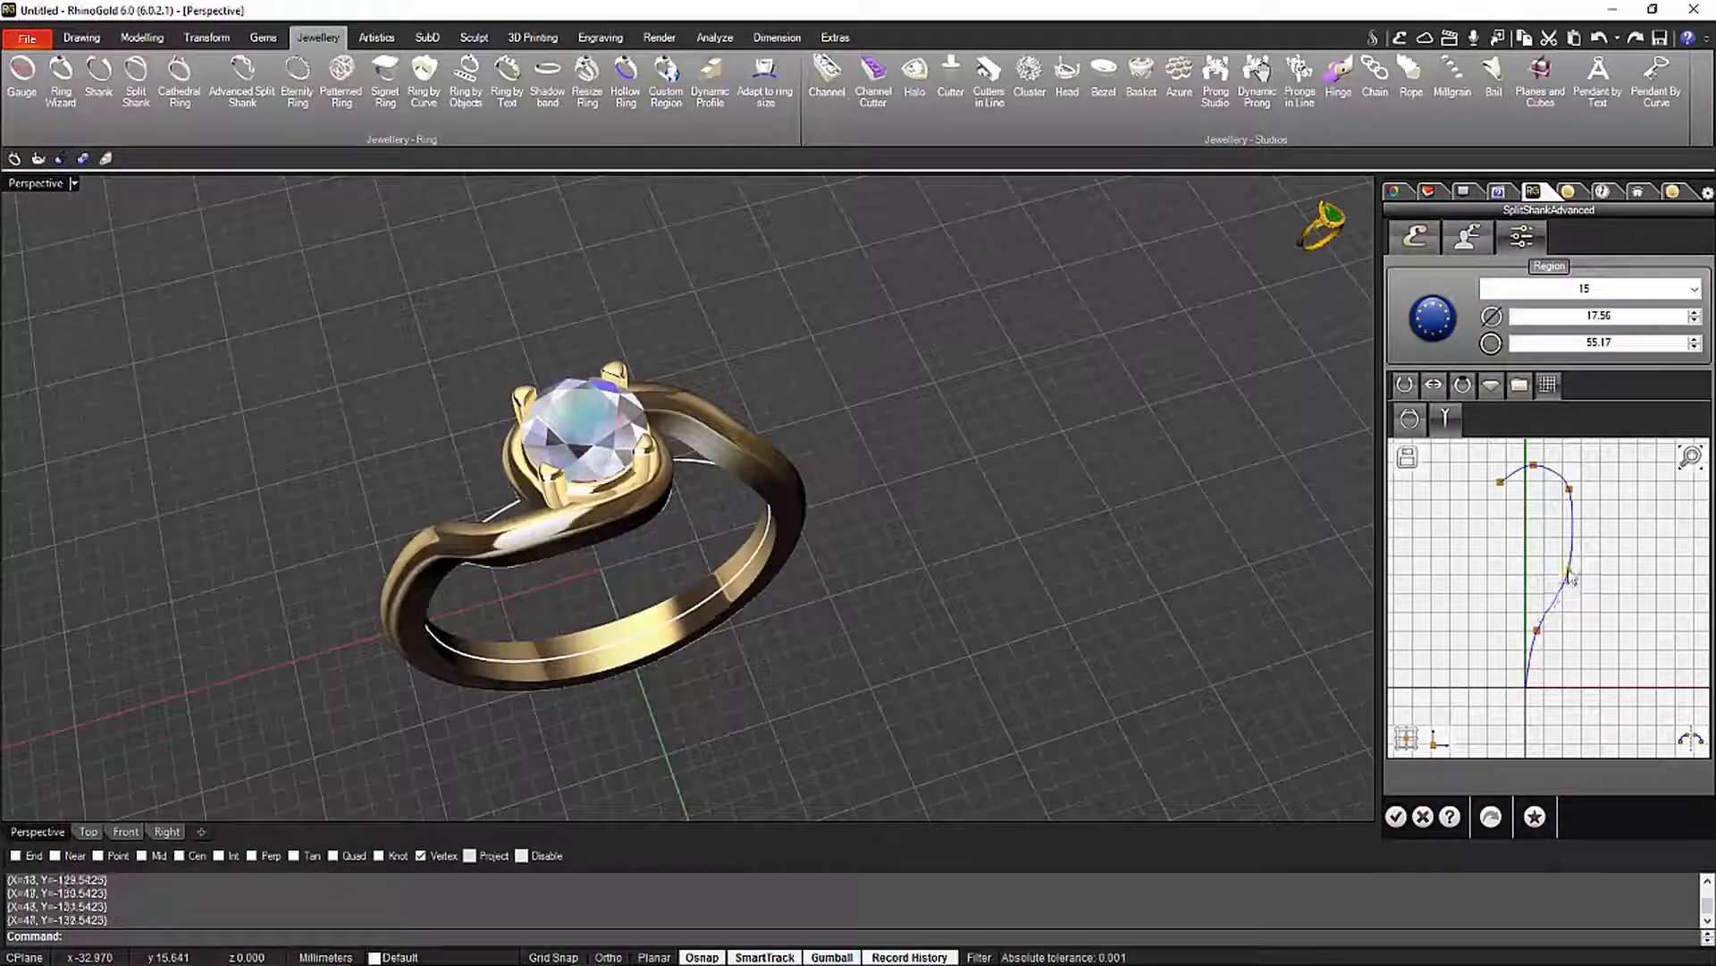
pyautogui.moveTo(1162, 644); pyautogui.dragTo(979, 532, button='right')
pyautogui.click(1571, 489)
pyautogui.scroll(-1, 1566, 492)
pyautogui.moveTo(1566, 492); pyautogui.dragTo(1532, 573, button='right')
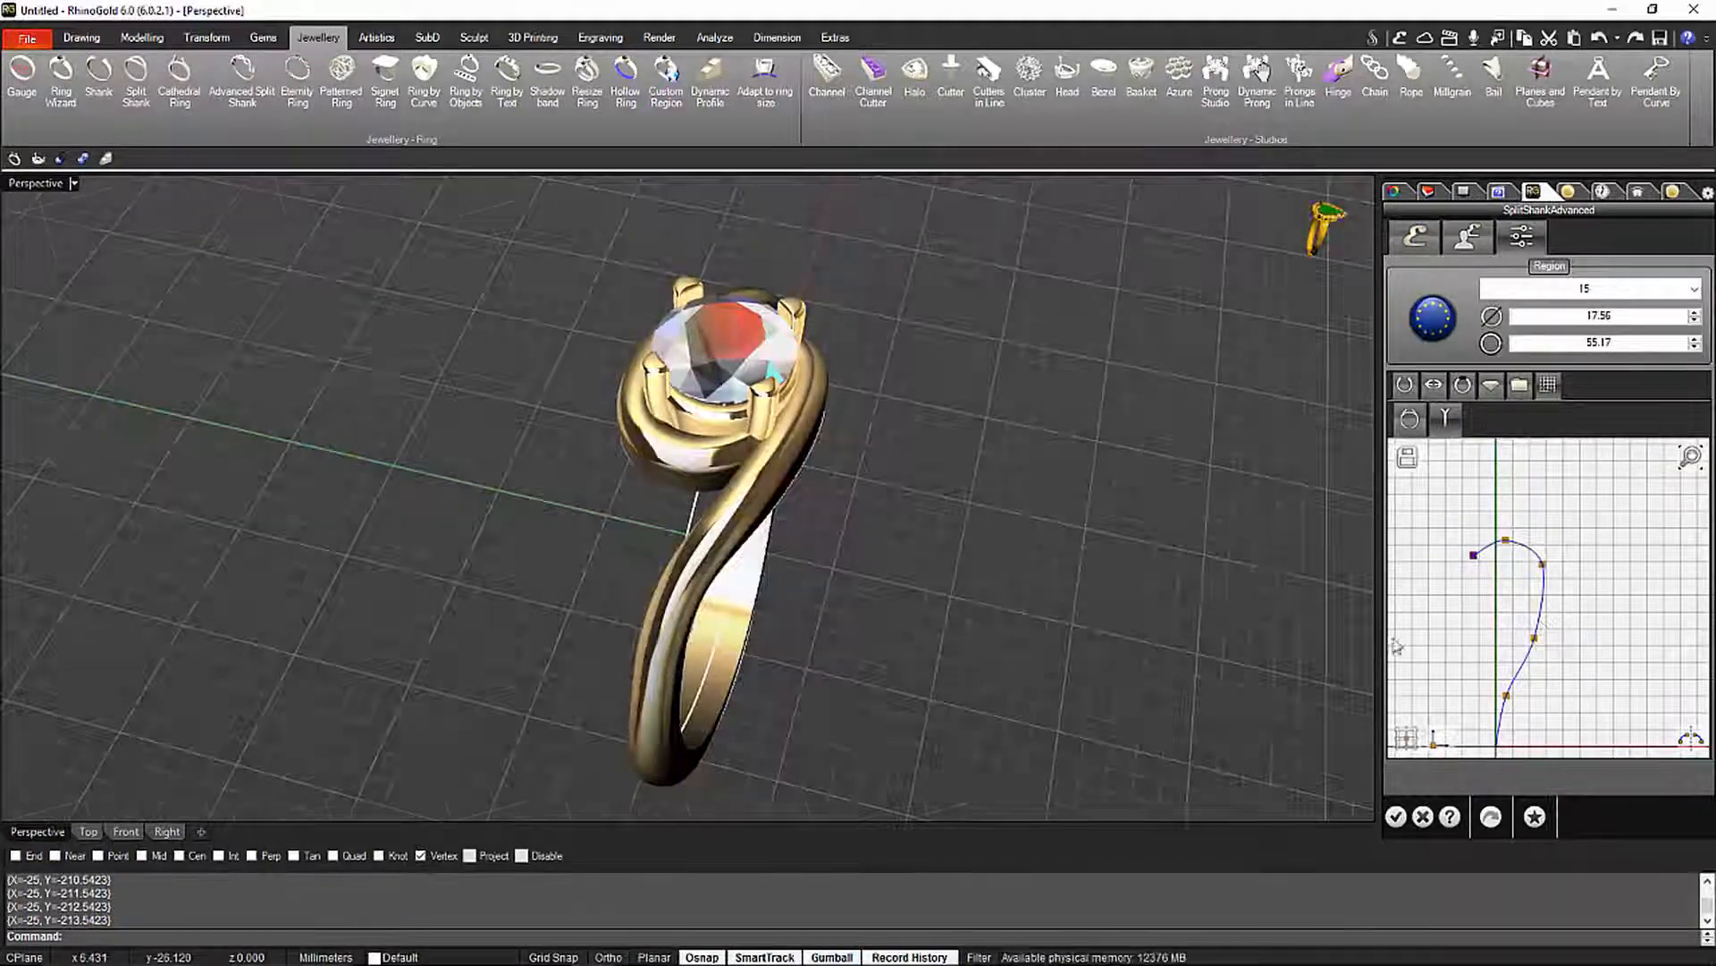
# Widen the hook of the sideways curve by shifting its top and outer points outward around the head
pyautogui.moveTo(1010, 599); pyautogui.dragTo(1154, 454, button='right')
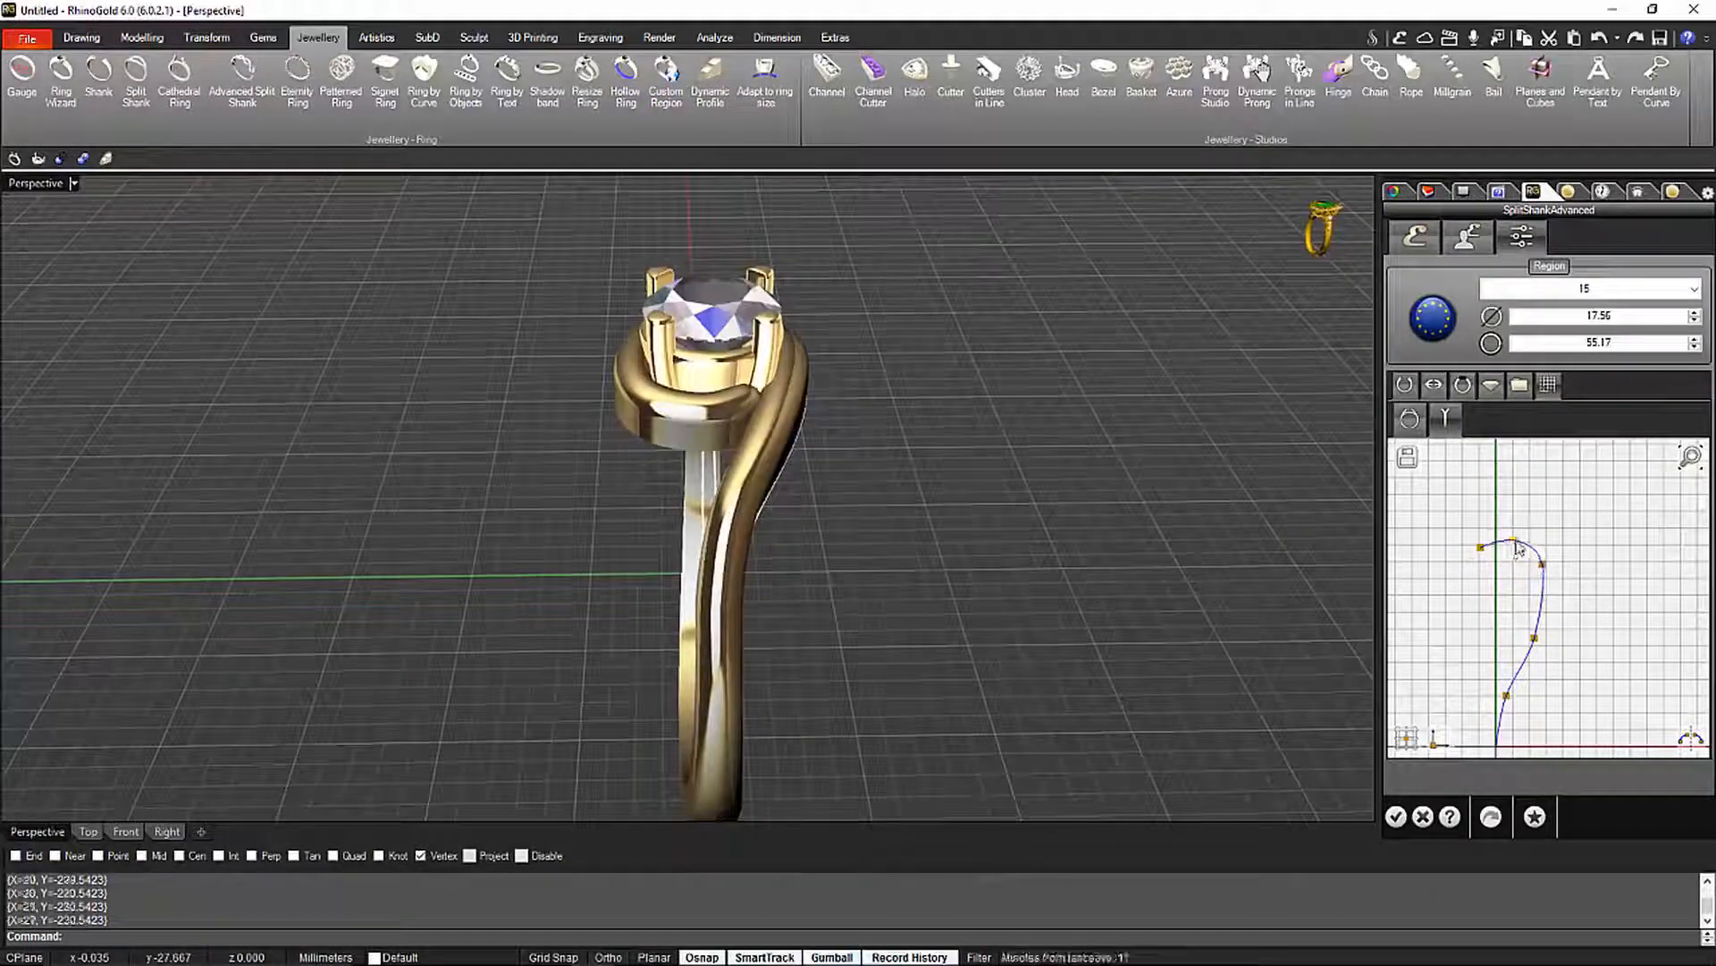
pyautogui.click(1514, 541)
pyautogui.moveTo(1546, 561); pyautogui.dragTo(1546, 558)
pyautogui.moveTo(1028, 537); pyautogui.dragTo(885, 742, button='right')
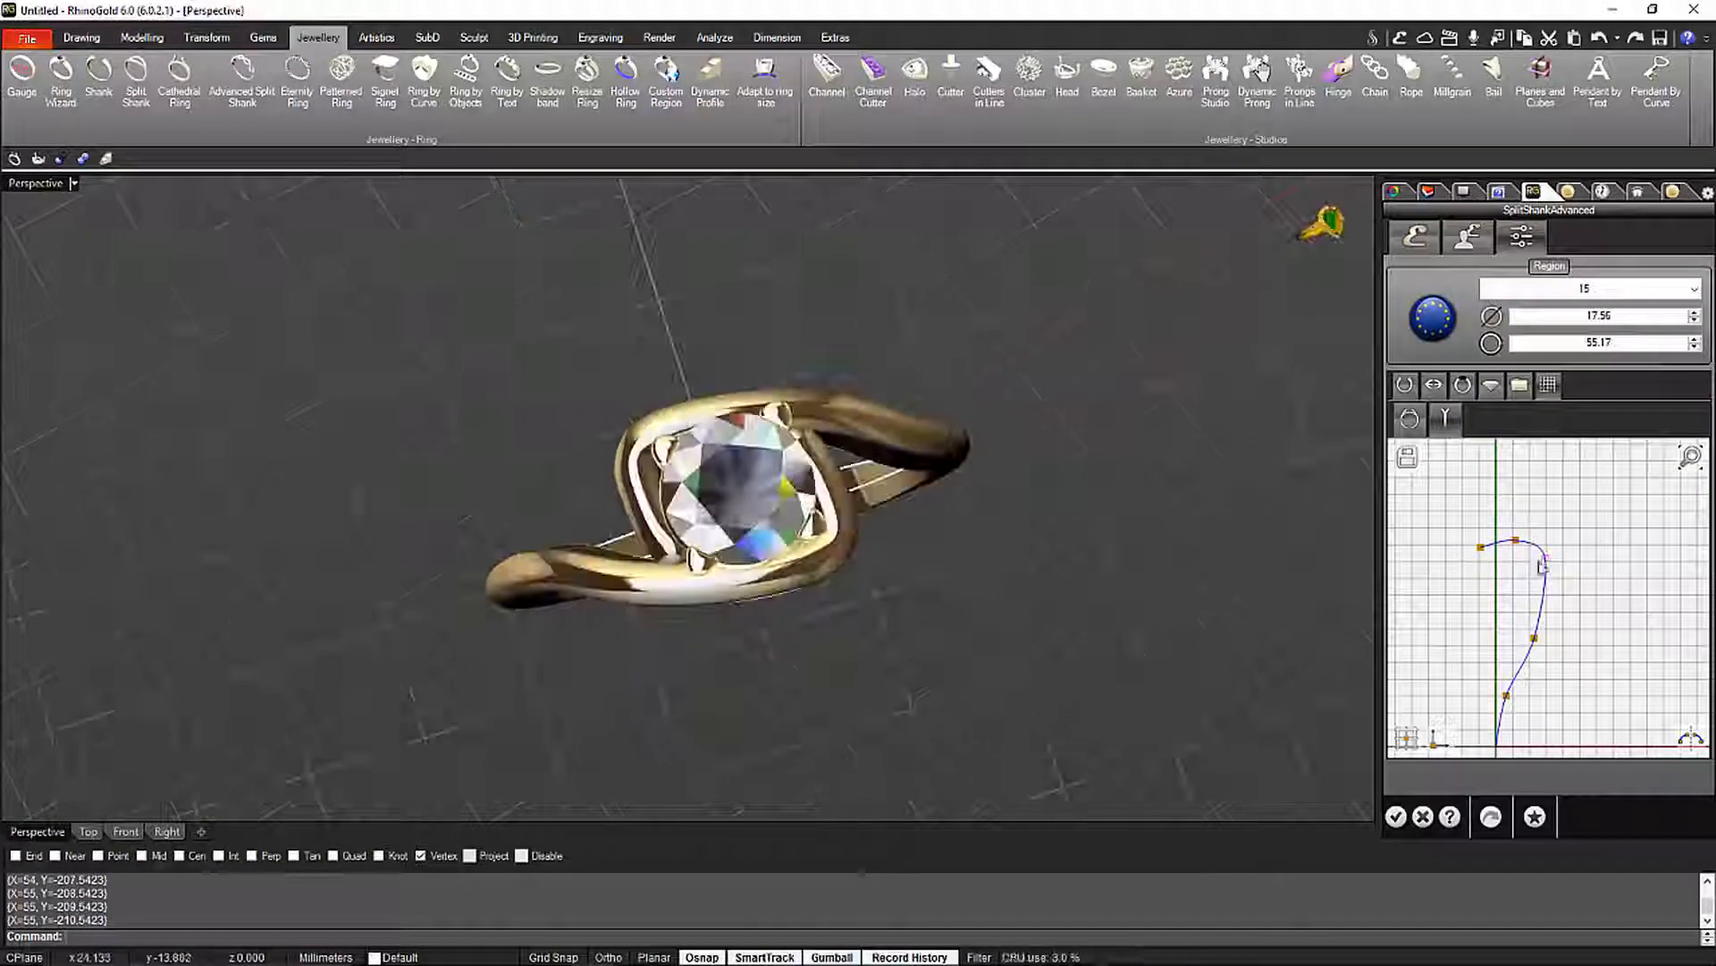
pyautogui.moveTo(1516, 540); pyautogui.dragTo(1522, 537)
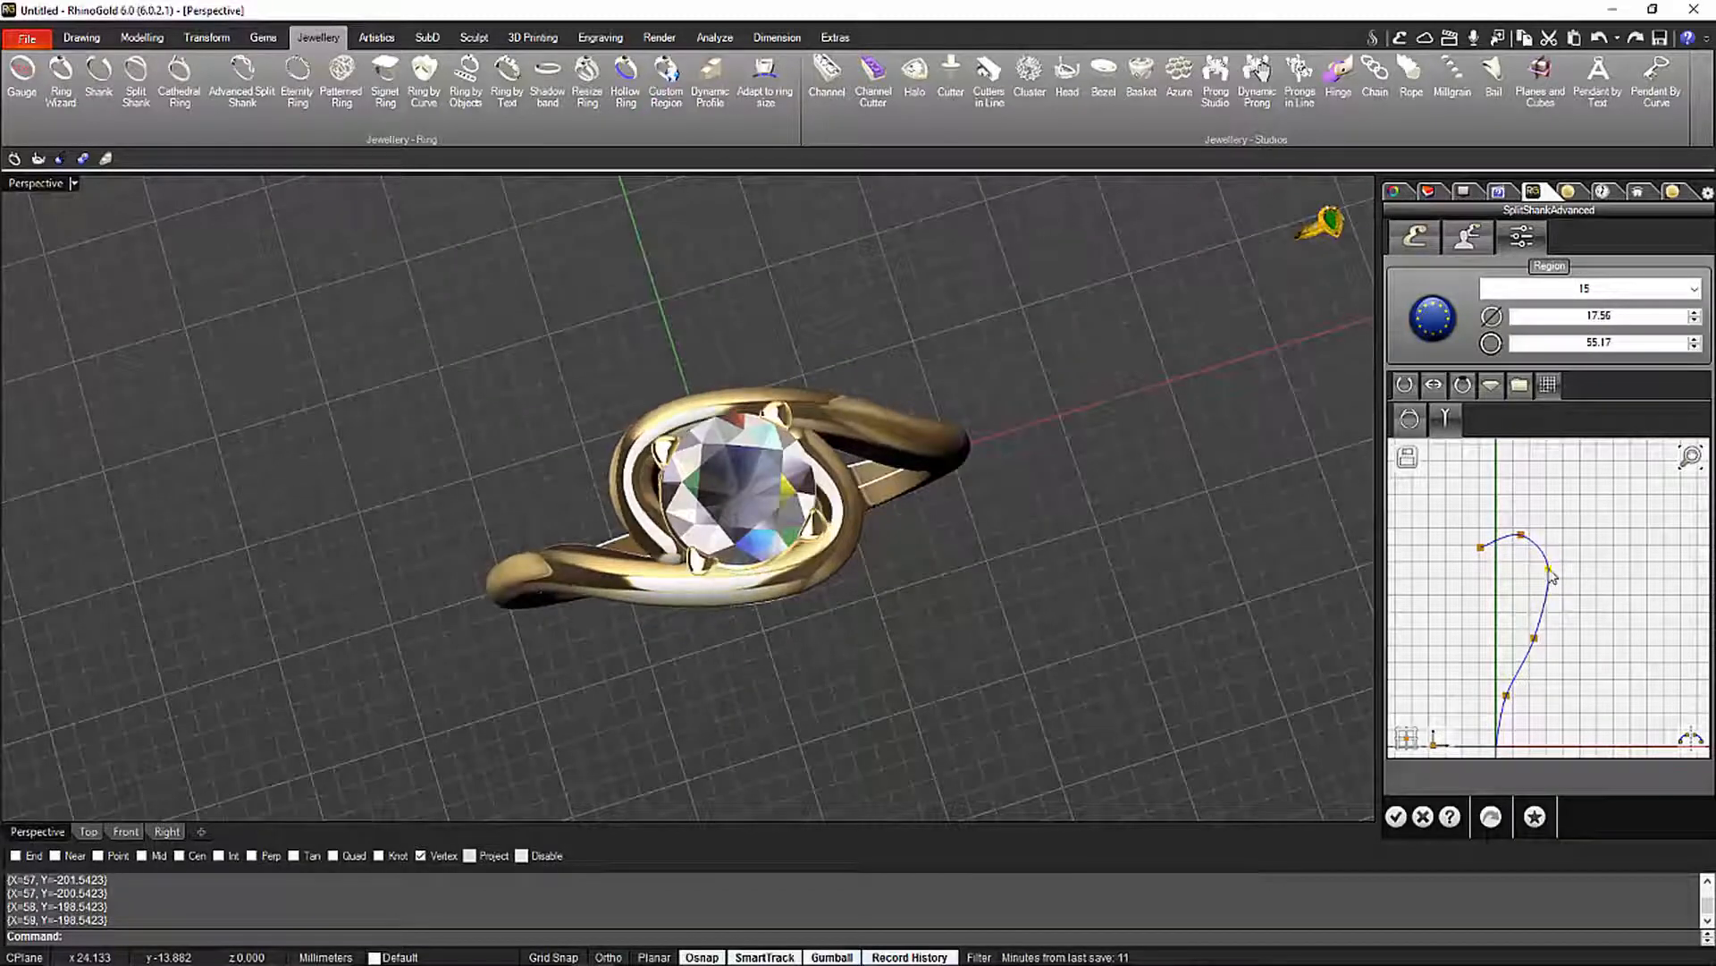
# Lower the end point of the sideways curve slightly and move its top point inward to round the hook
pyautogui.moveTo(1082, 625); pyautogui.dragTo(1054, 523, button='right')
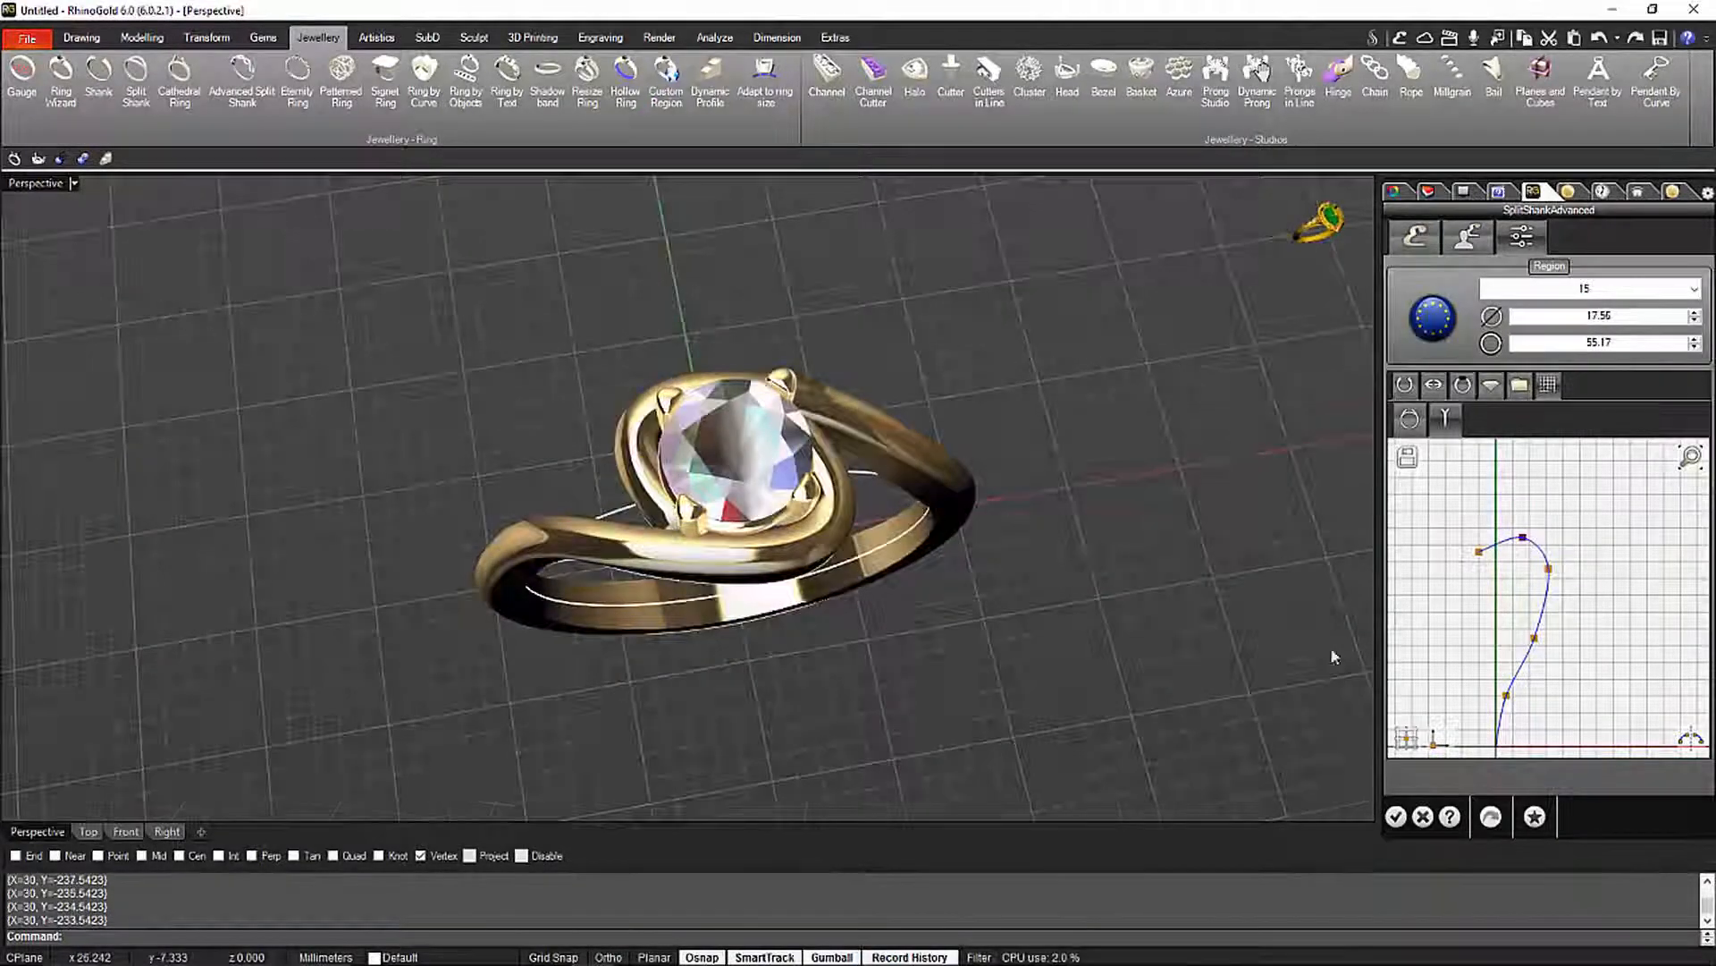
pyautogui.moveTo(1334, 657); pyautogui.dragTo(1082, 501, button='right')
pyautogui.moveTo(1525, 542); pyautogui.dragTo(1512, 540)
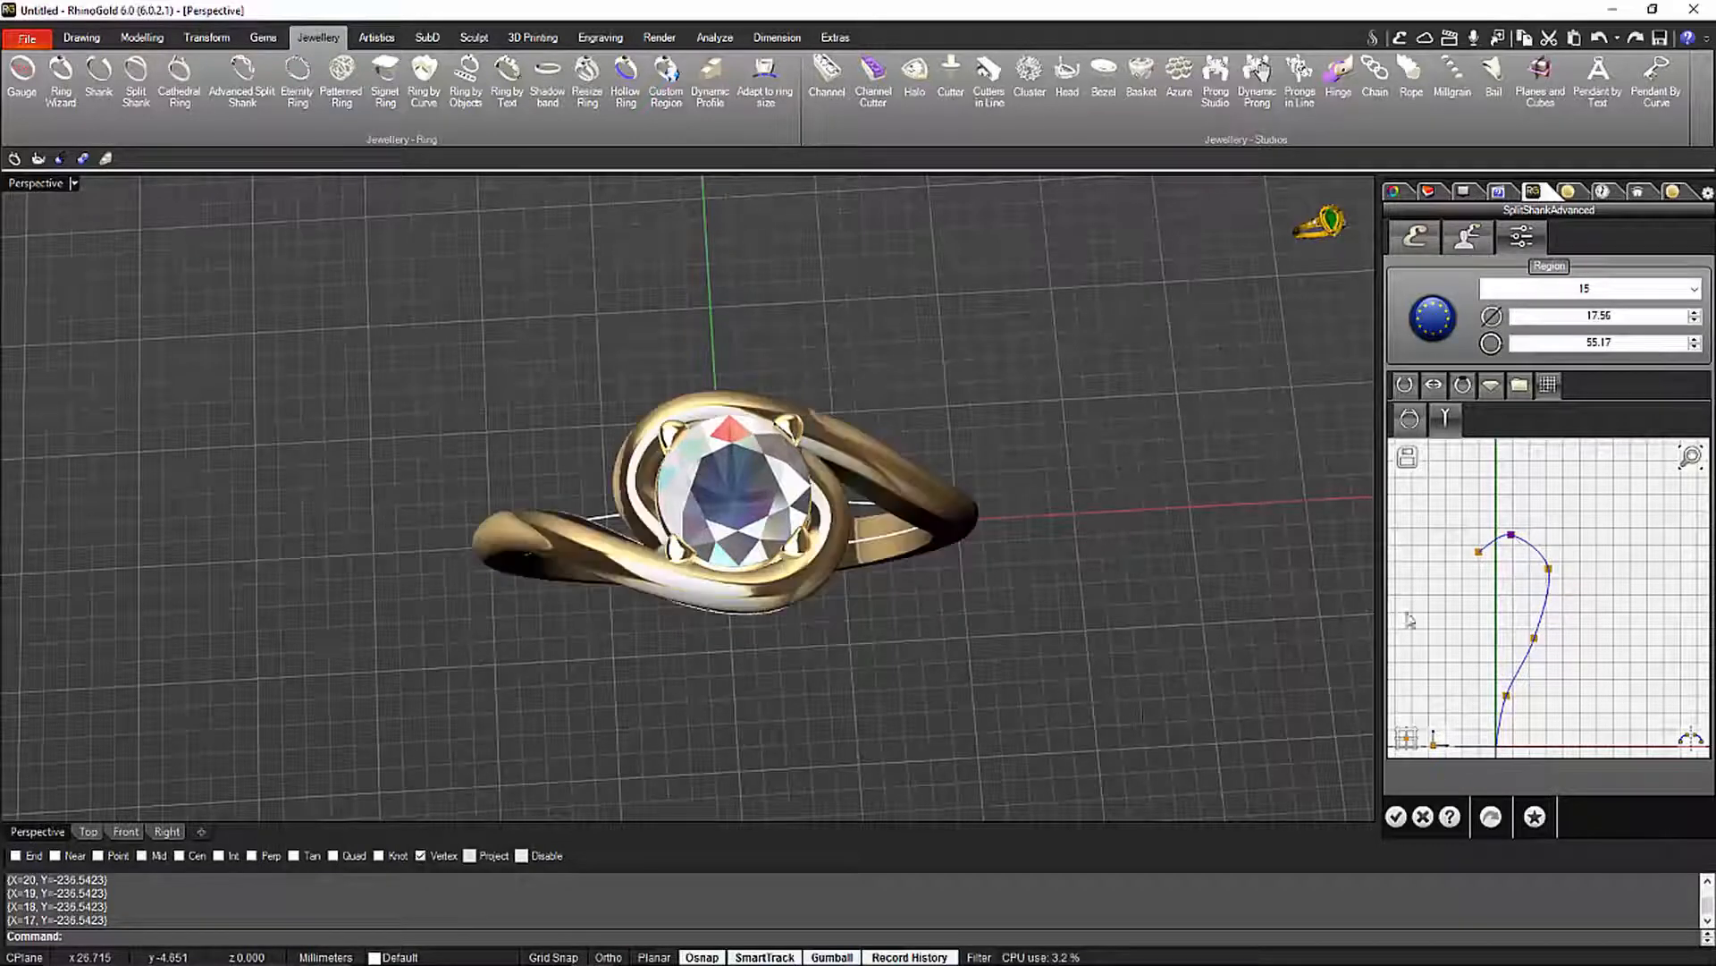
pyautogui.moveTo(1055, 617); pyautogui.dragTo(921, 496, button='right')
# In the shank's Front Curve, nudge the upper points slightly to smooth the arch, checking it in the front and perspective views
pyautogui.click(130, 832)
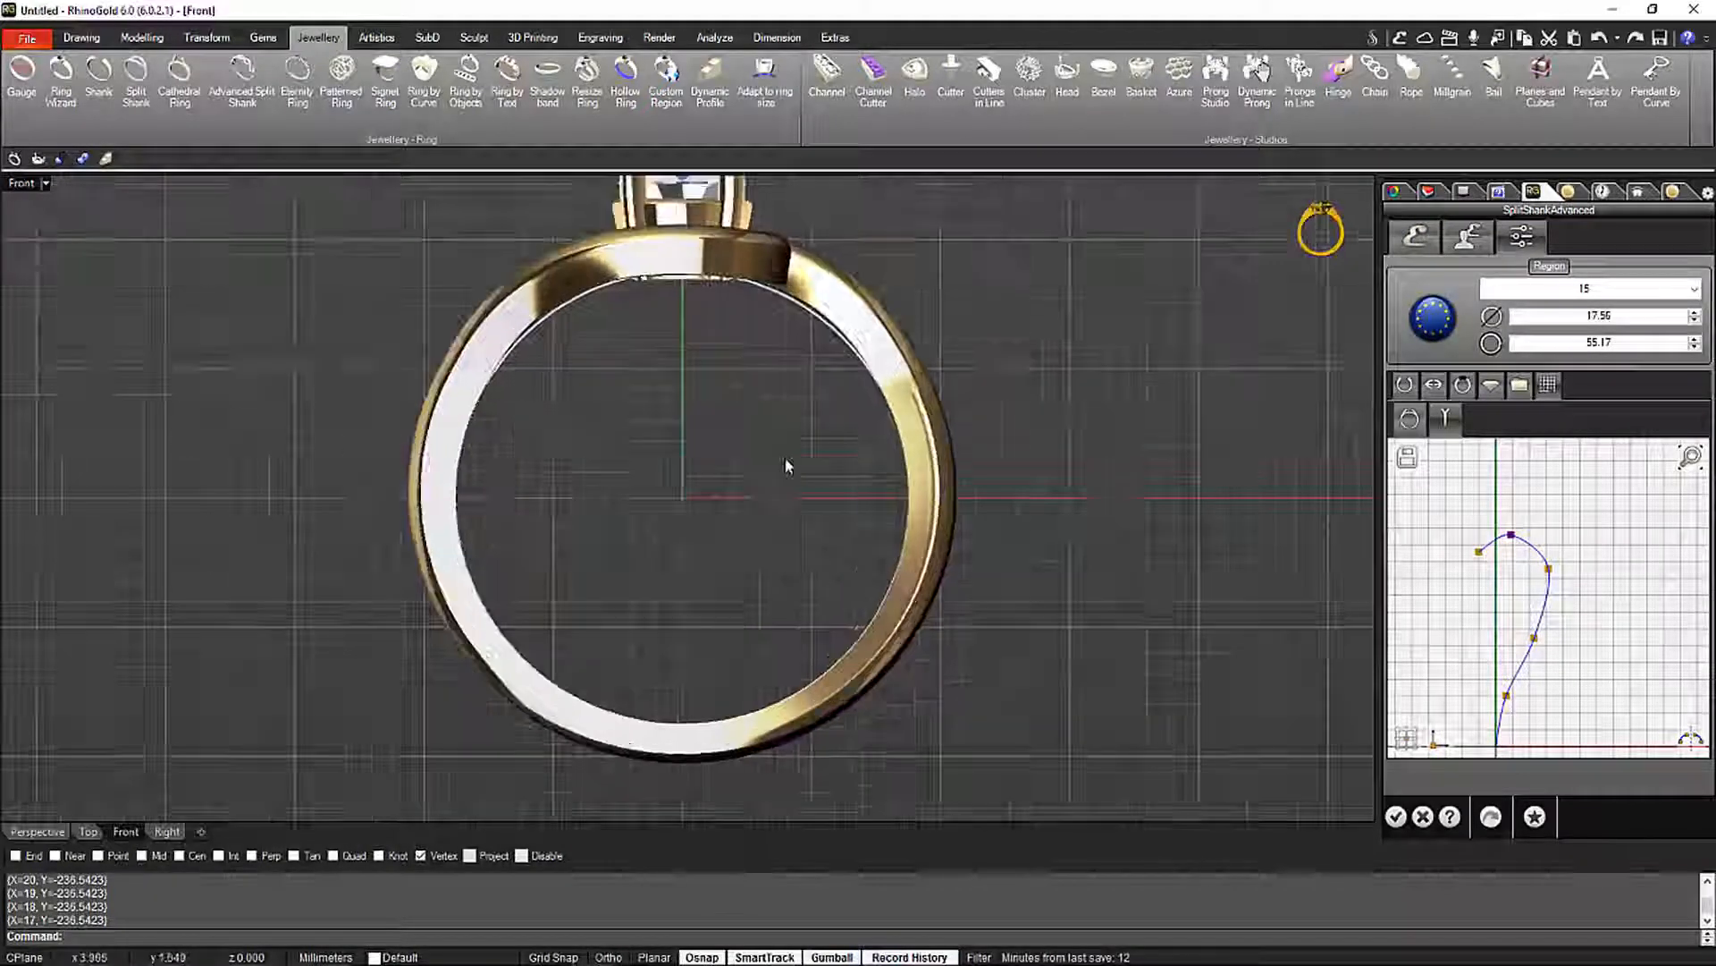
pyautogui.click(1407, 456)
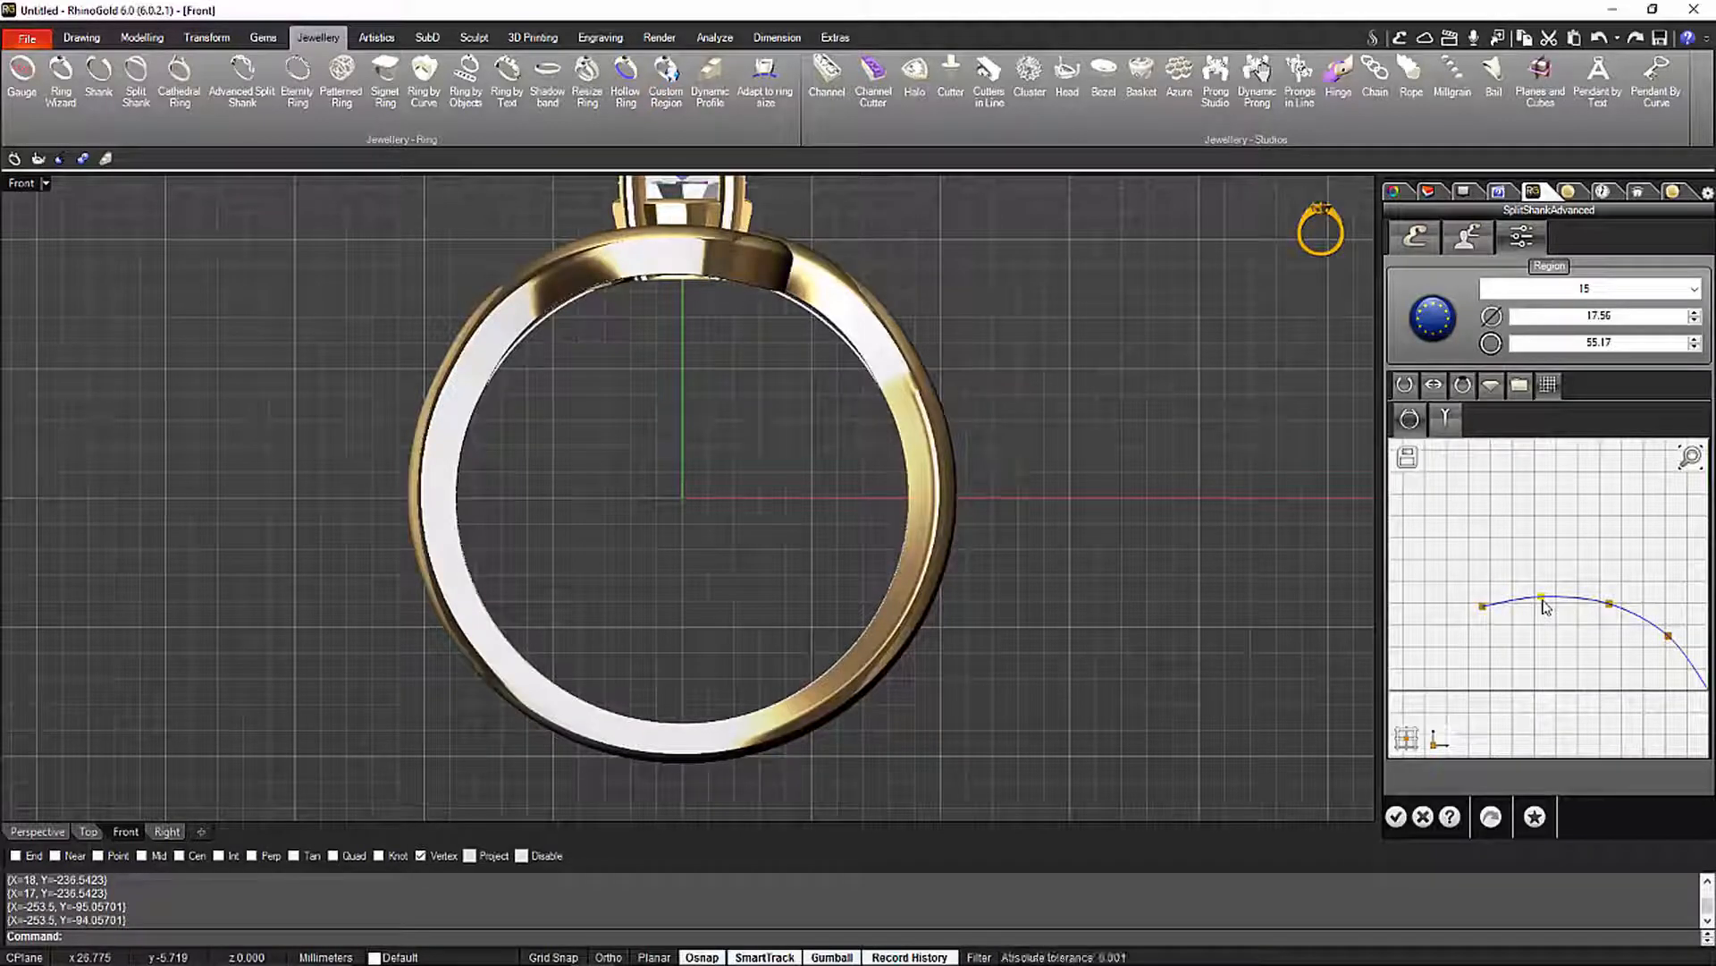
pyautogui.moveTo(1543, 599); pyautogui.dragTo(1542, 595)
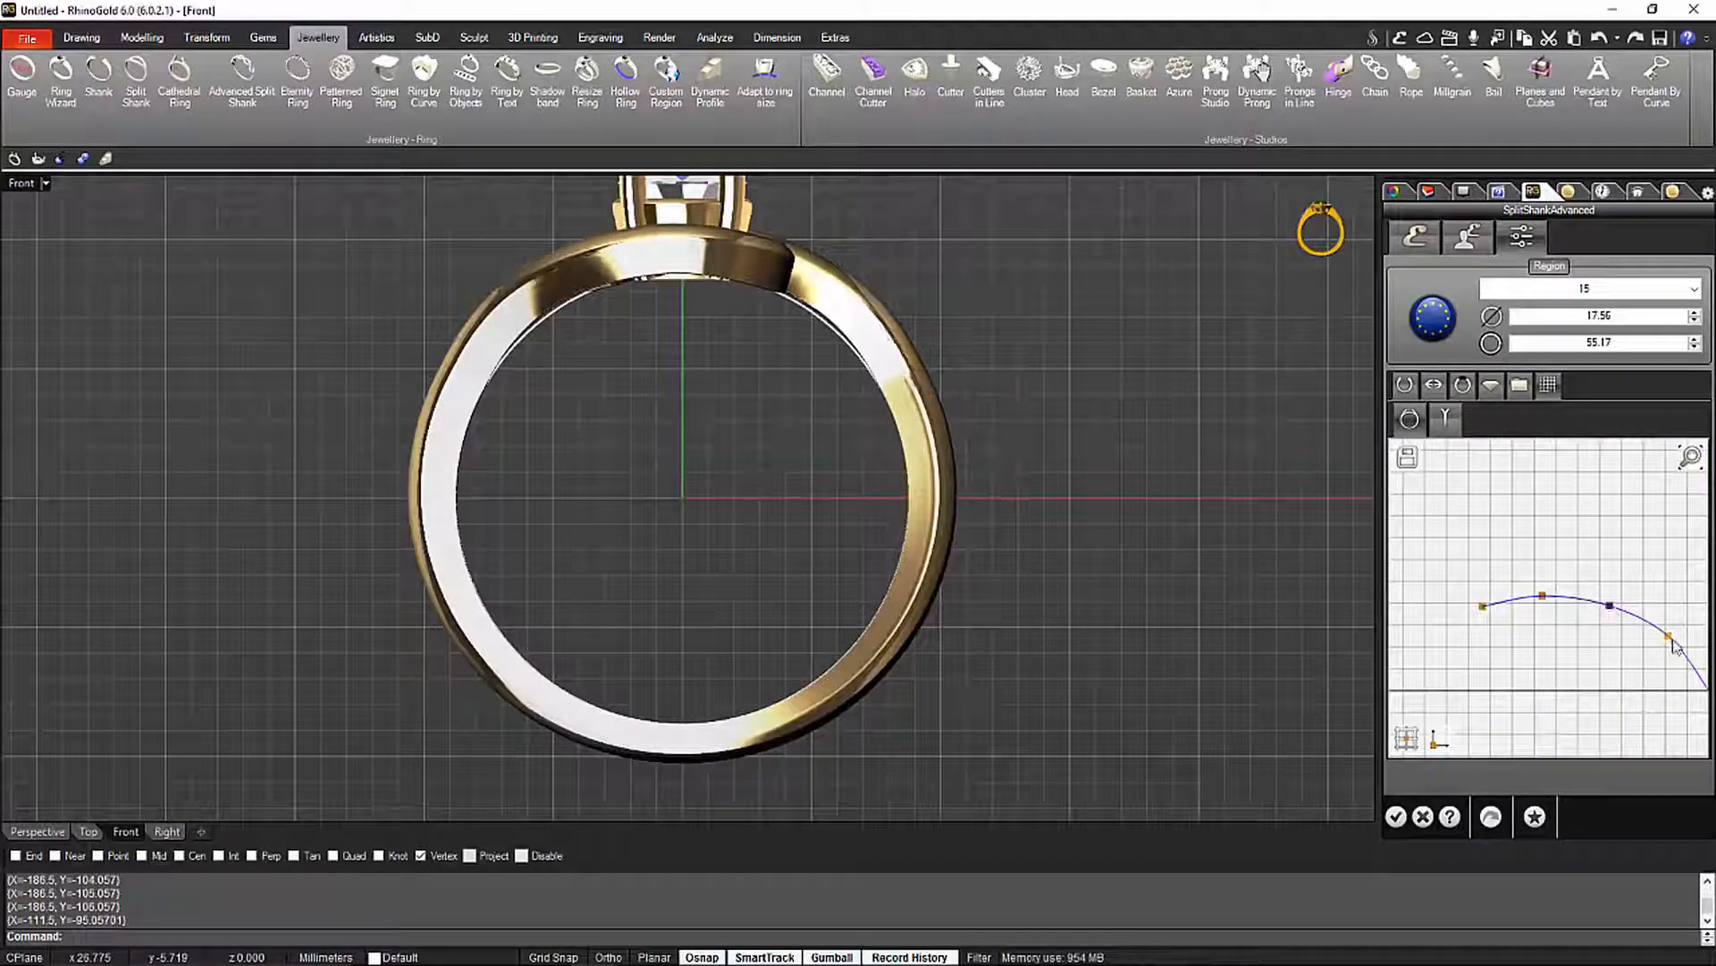
pyautogui.moveTo(1668, 635); pyautogui.dragTo(1669, 639)
pyautogui.click(38, 832)
pyautogui.moveTo(536, 581); pyautogui.dragTo(880, 615, button='right')
# Flatten the sideways curve's hook by raising its end point and moving the other upper points outward, and accept the Advanced Split Shank
pyautogui.click(1445, 419)
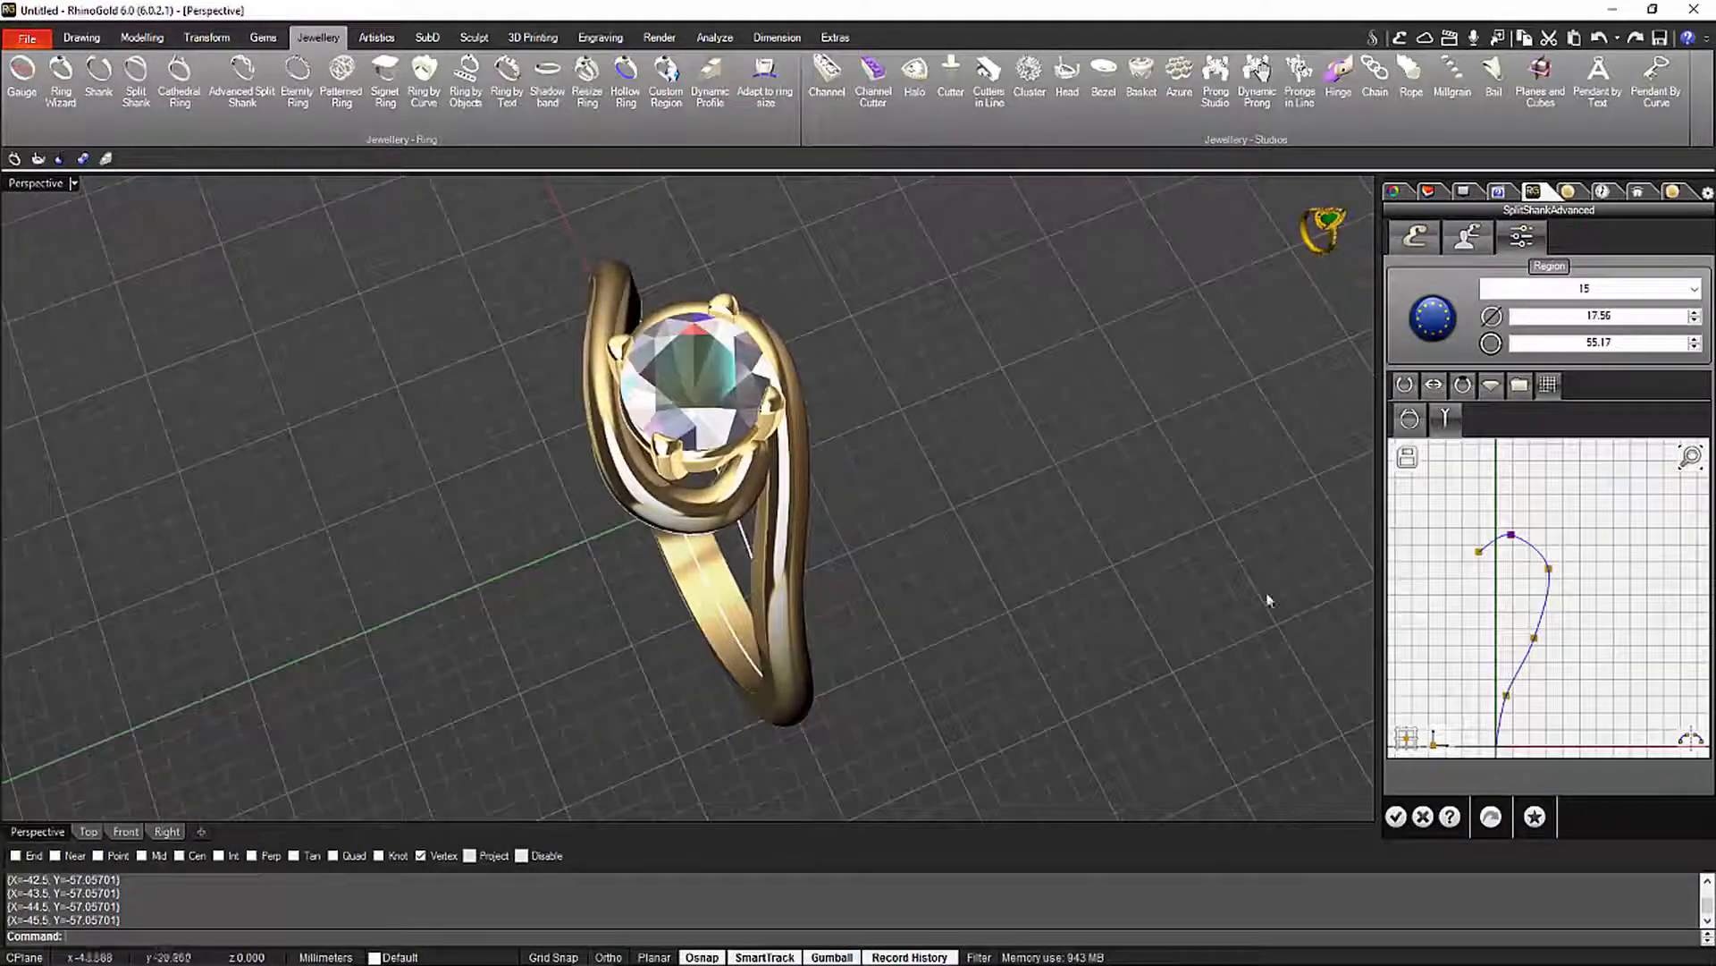
pyautogui.moveTo(1482, 550); pyautogui.dragTo(1524, 539)
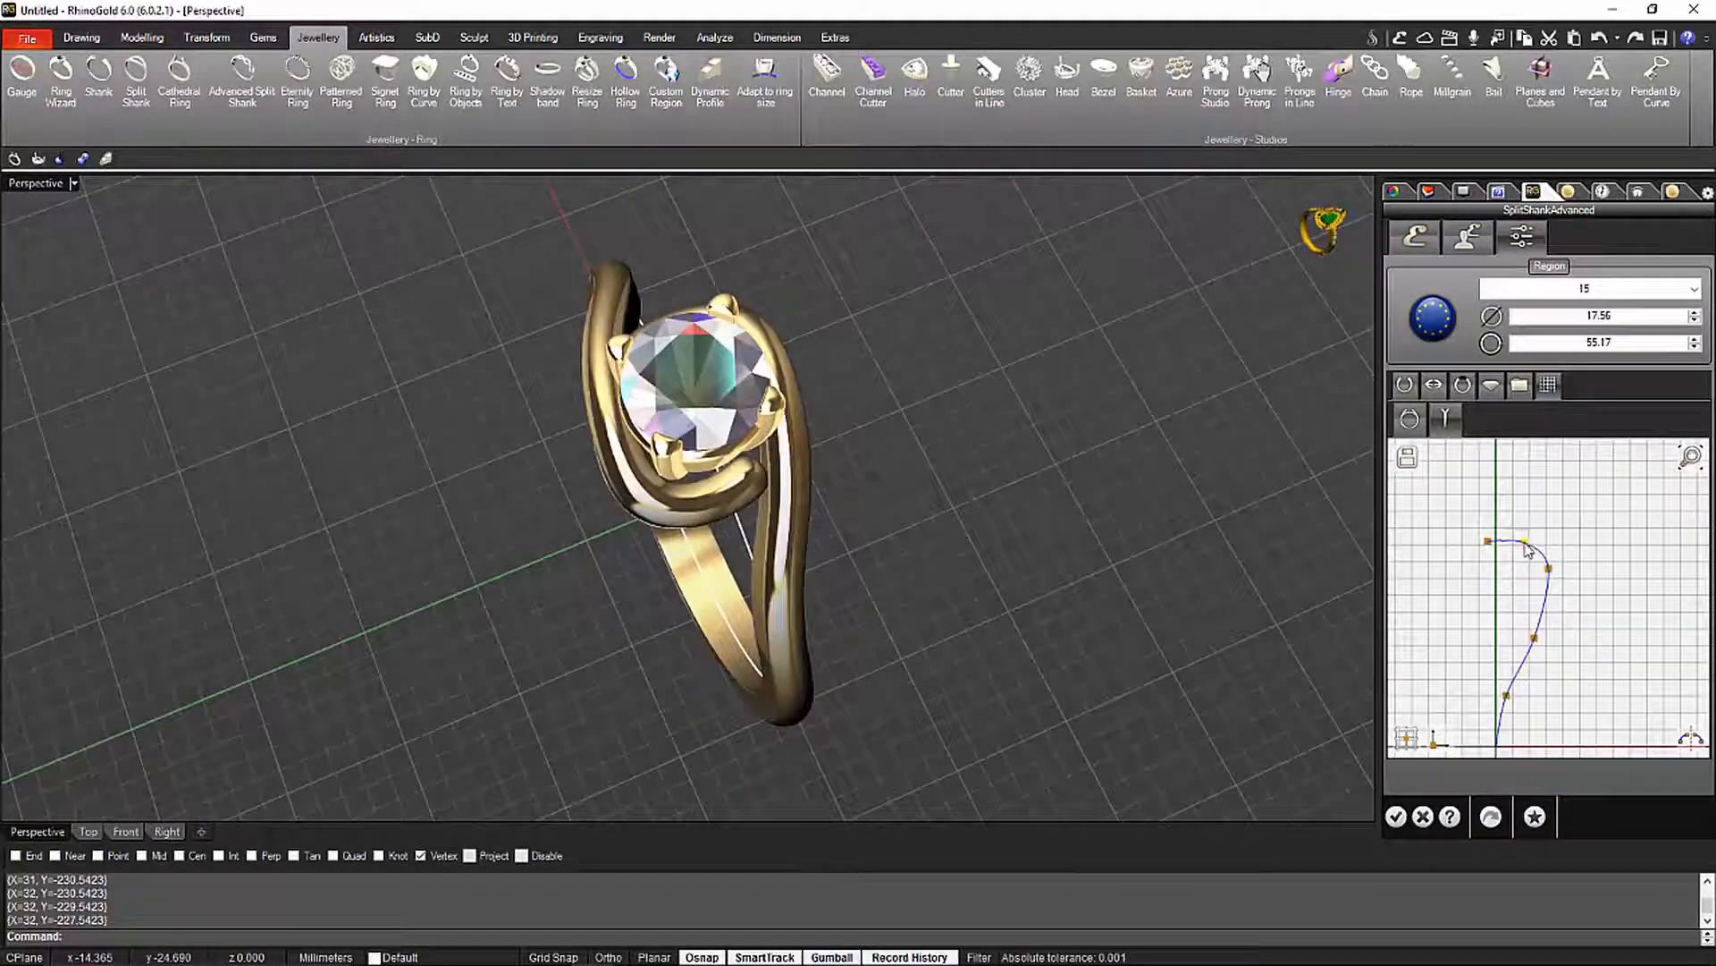
pyautogui.moveTo(760, 643); pyautogui.dragTo(1073, 536, button='right')
pyautogui.moveTo(1549, 570); pyautogui.dragTo(1551, 571)
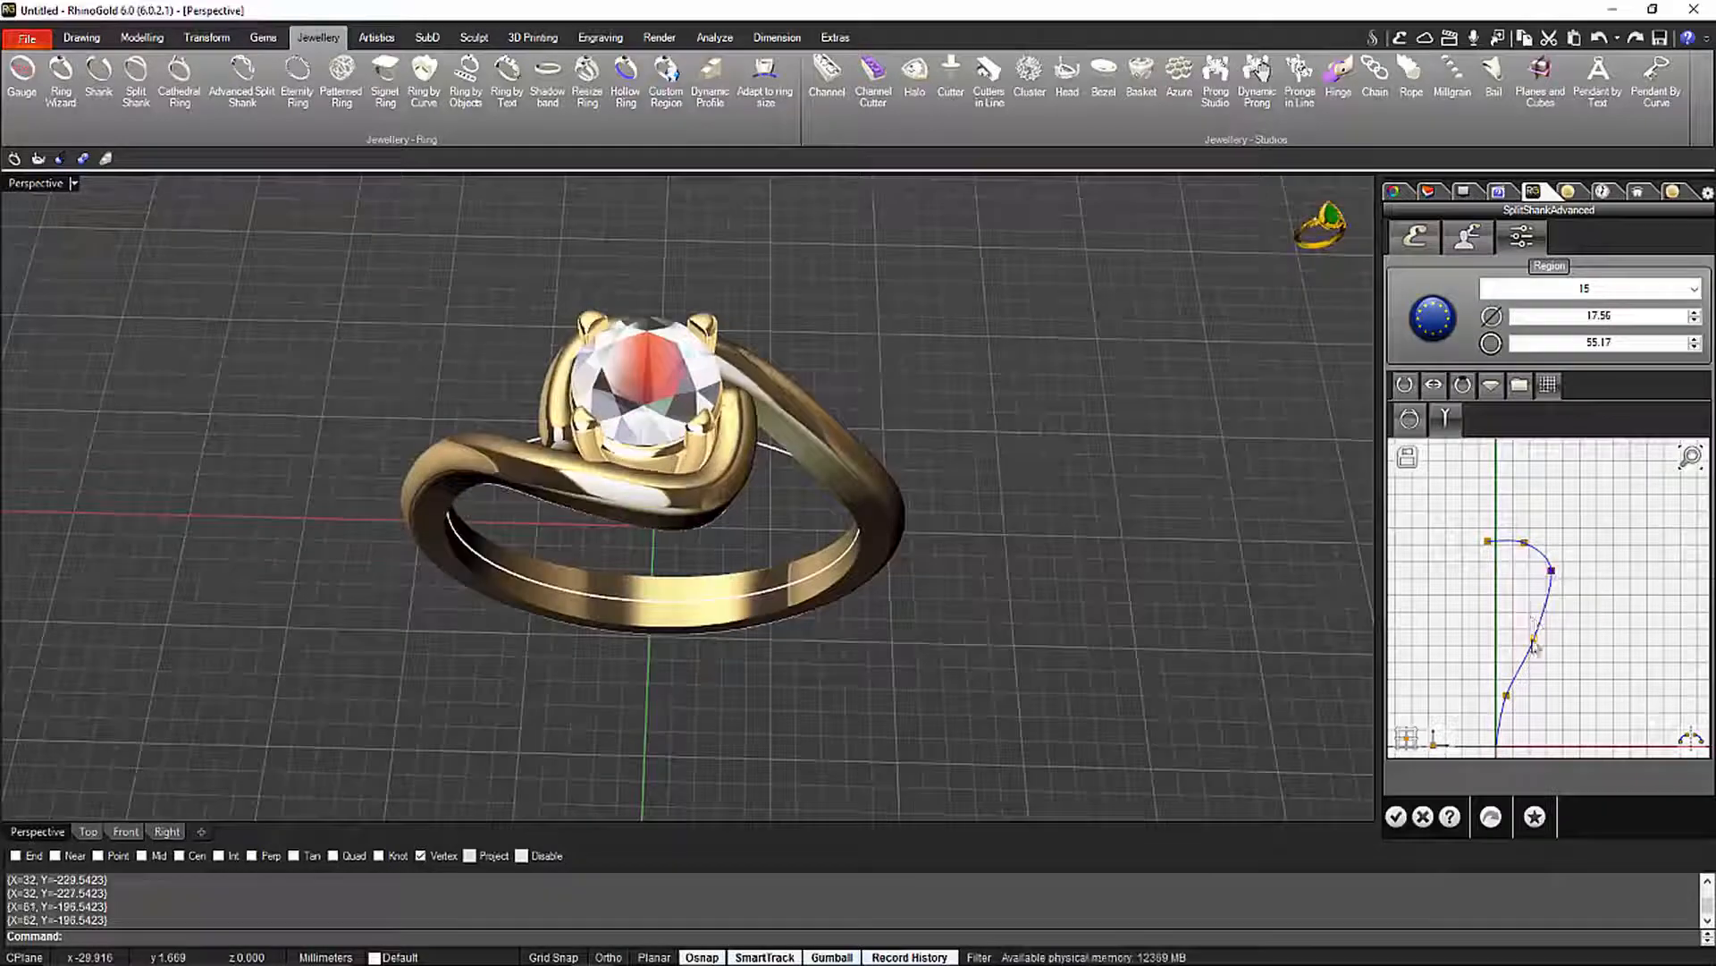
pyautogui.moveTo(1535, 638); pyautogui.dragTo(1537, 636)
pyautogui.moveTo(885, 632); pyautogui.dragTo(863, 511, button='right')
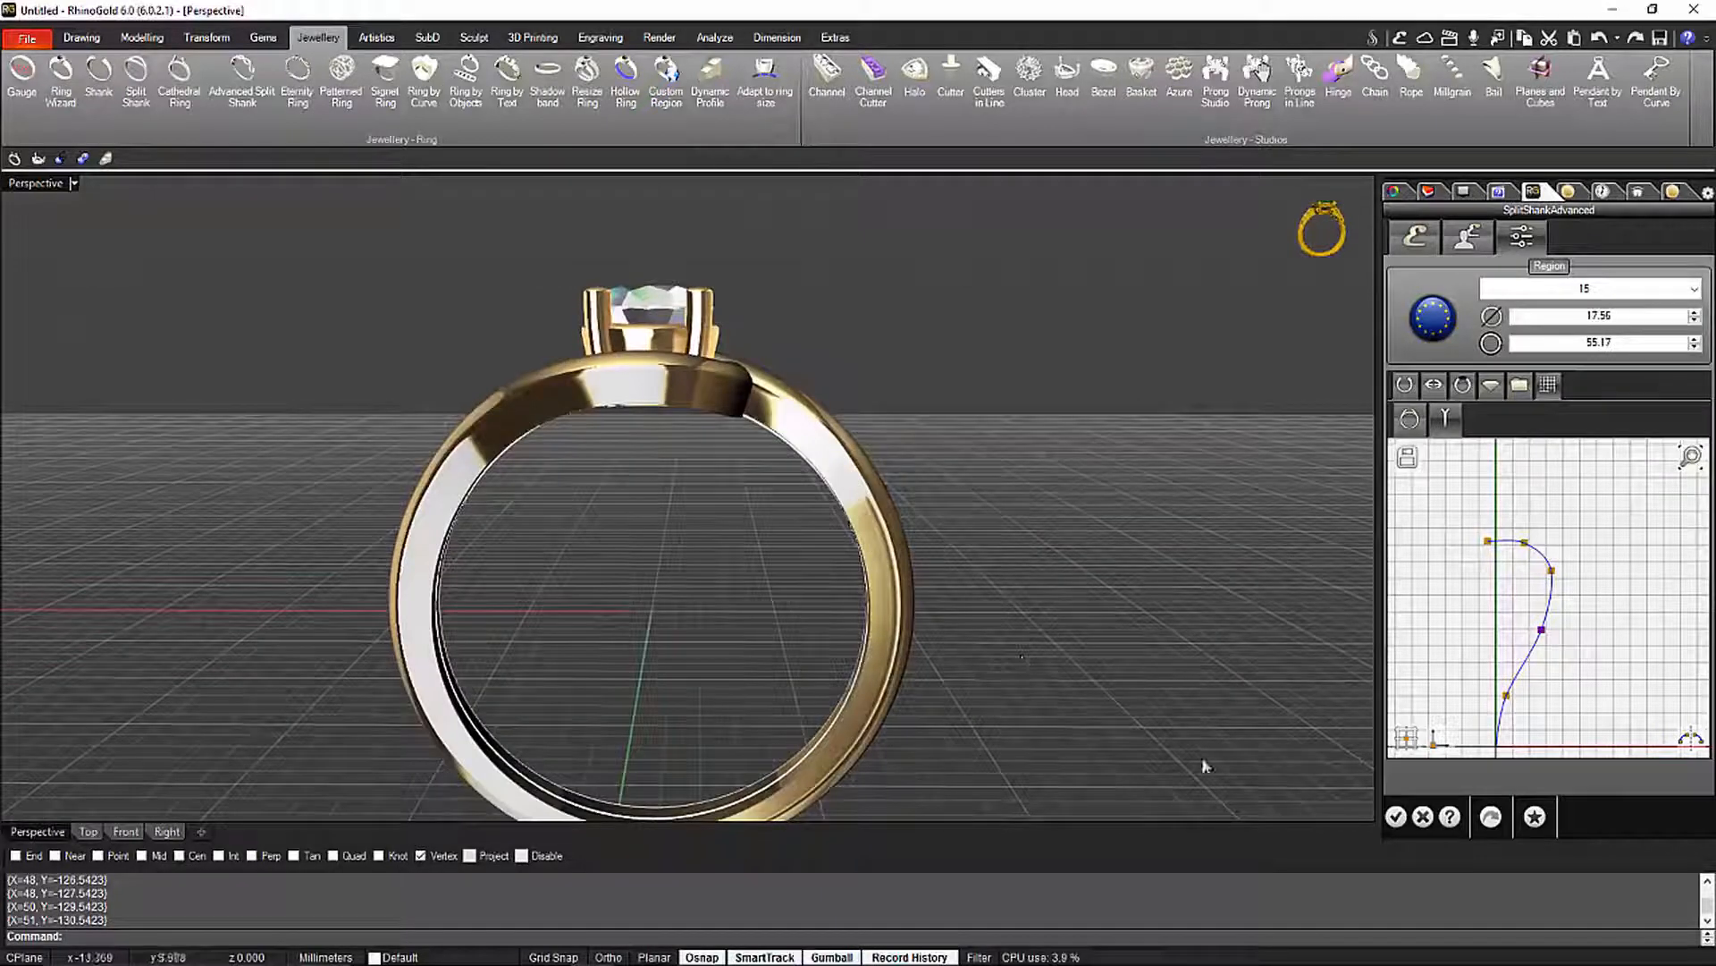
pyautogui.click(1396, 817)
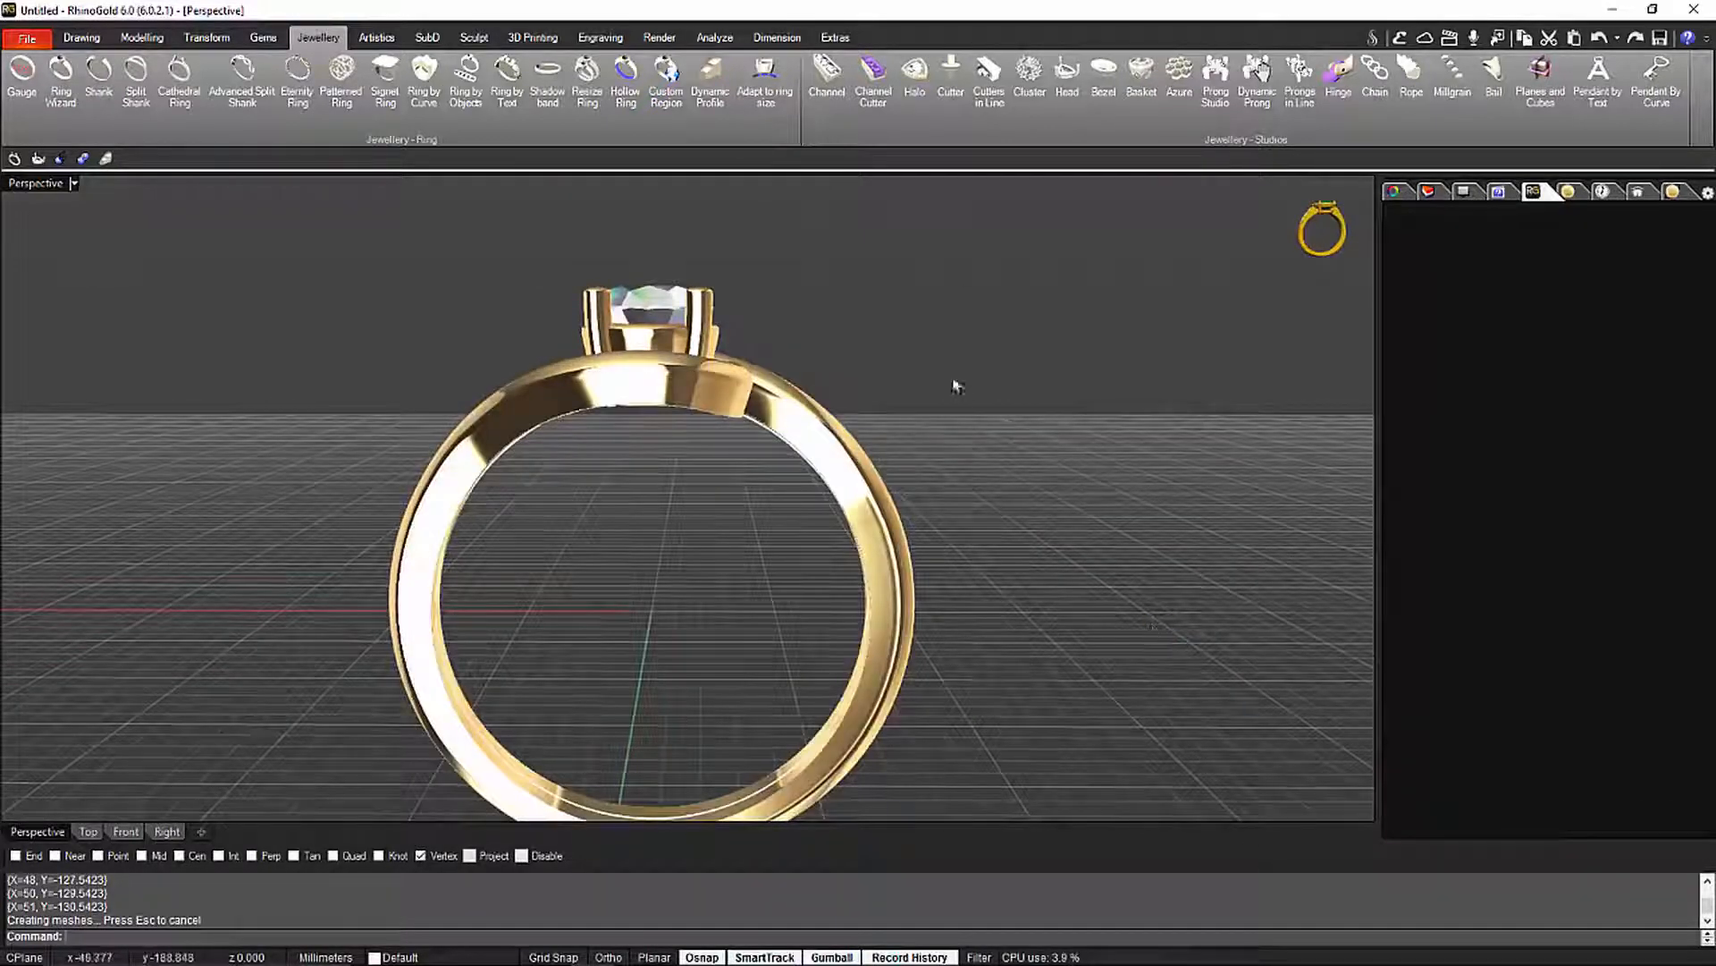
# Duplicate the inner edges of the shank as curves, including the edge running under the head
pyautogui.moveTo(957, 386); pyautogui.dragTo(1044, 452, button='right')
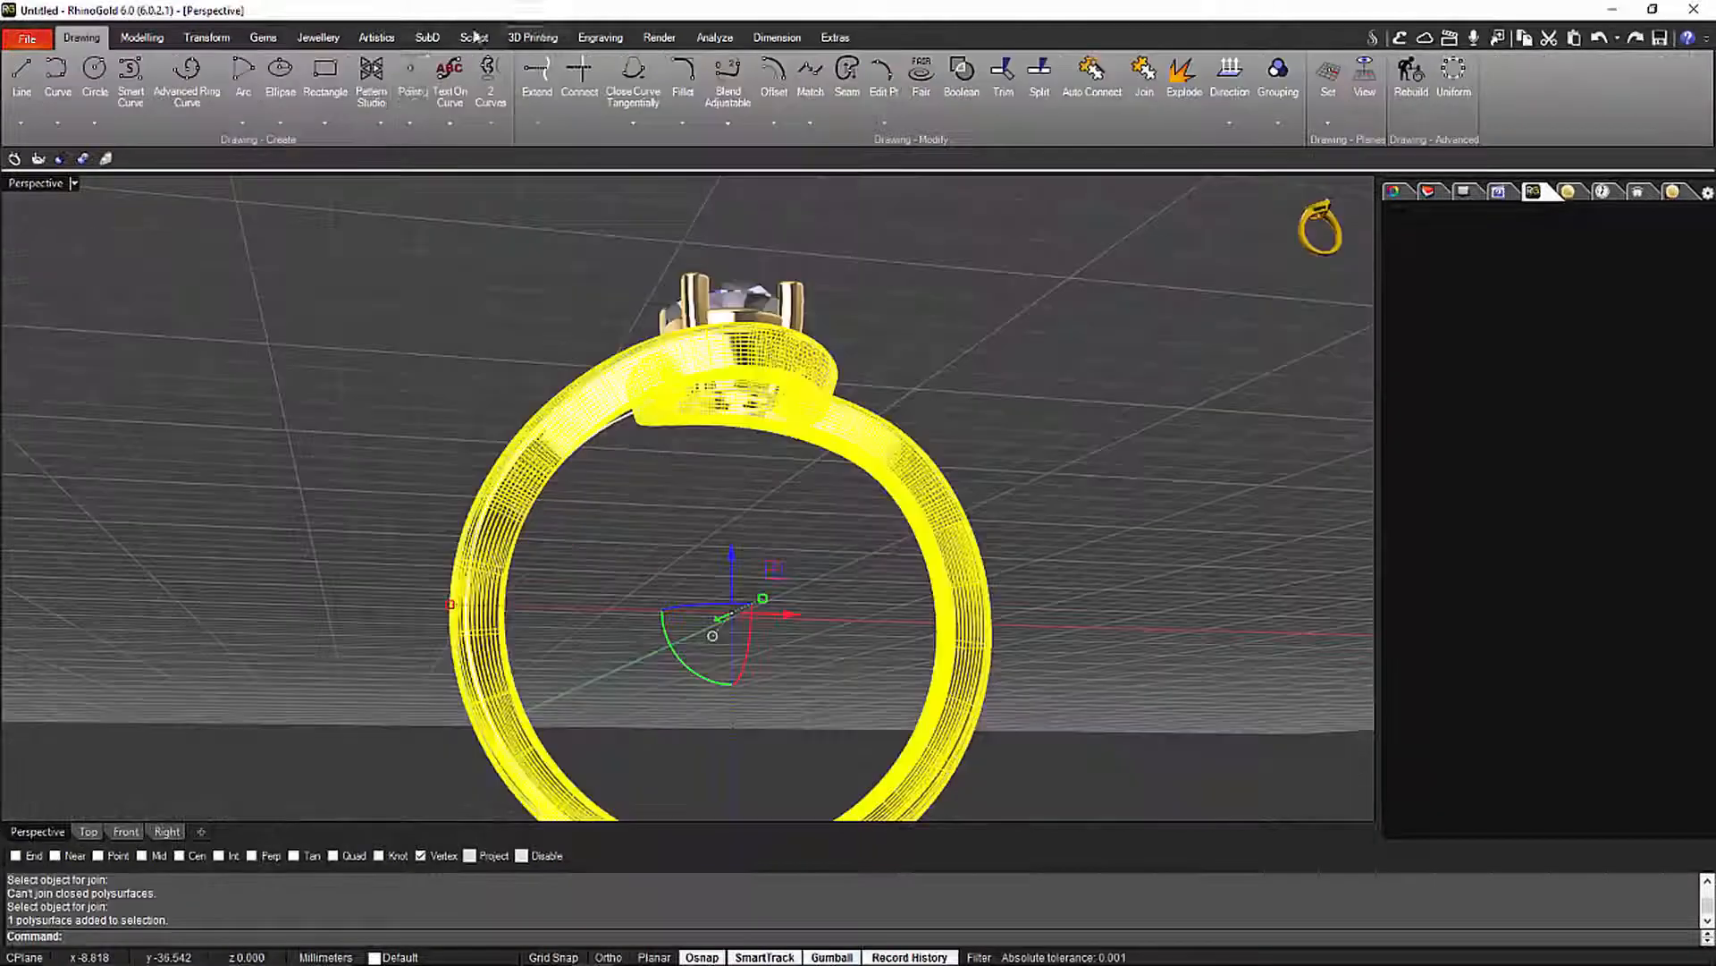
pyautogui.scroll(6, 465, 42)
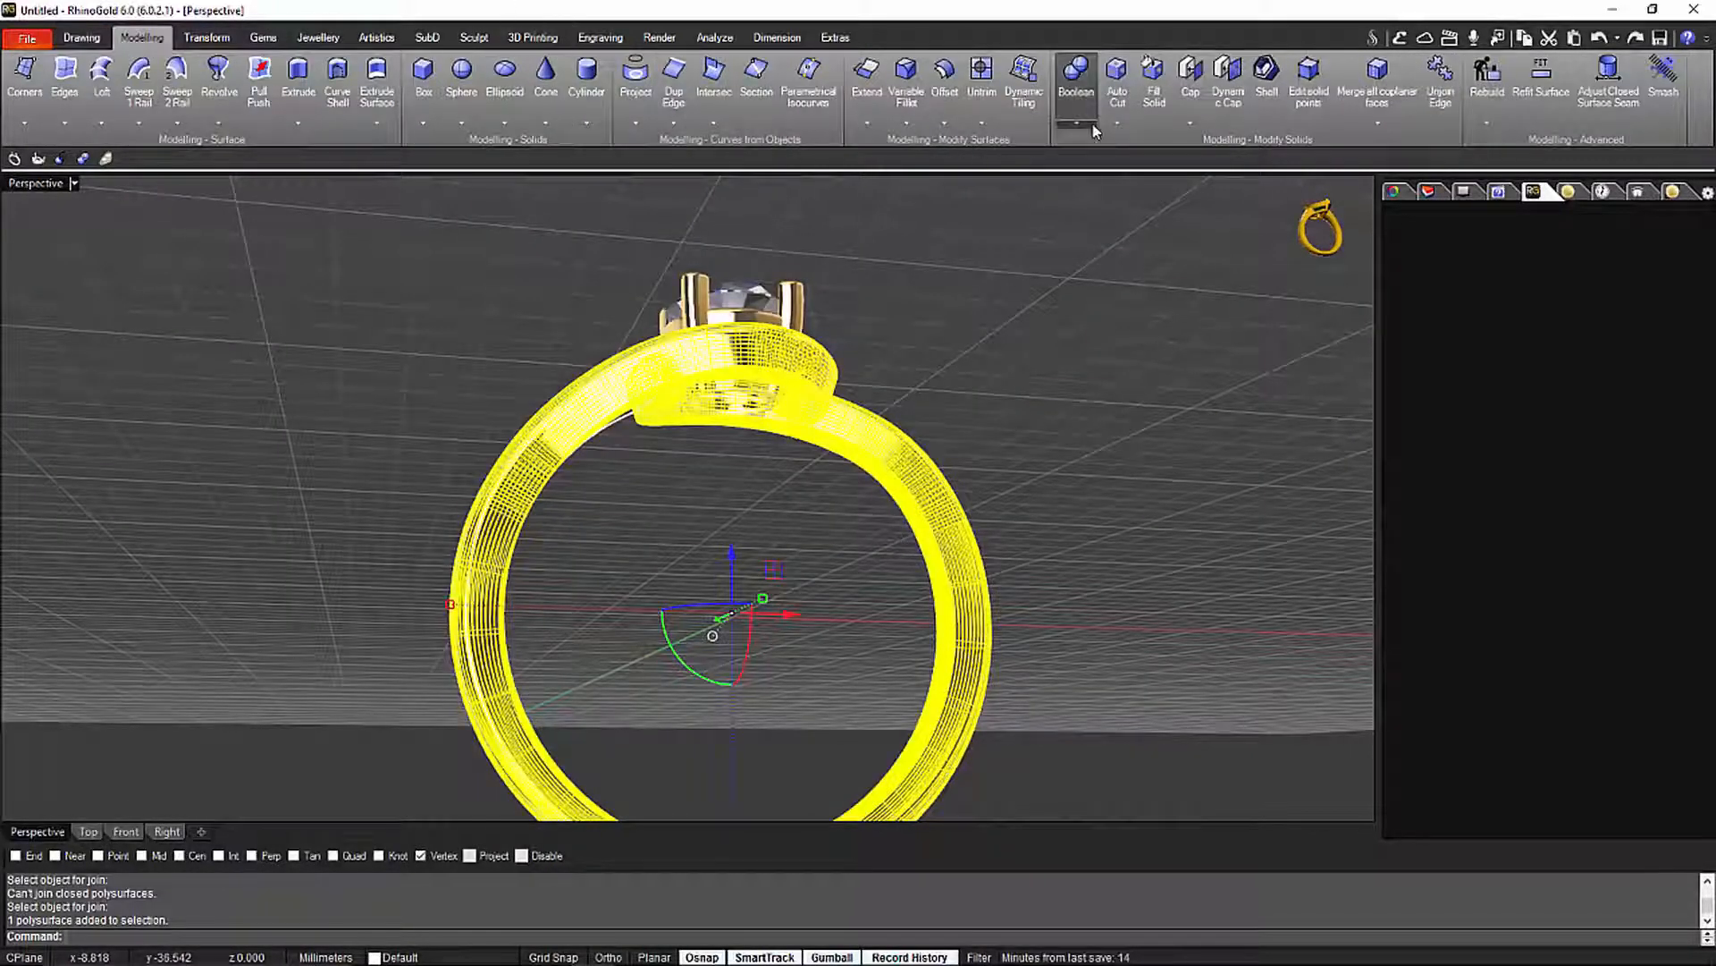
pyautogui.click(674, 80)
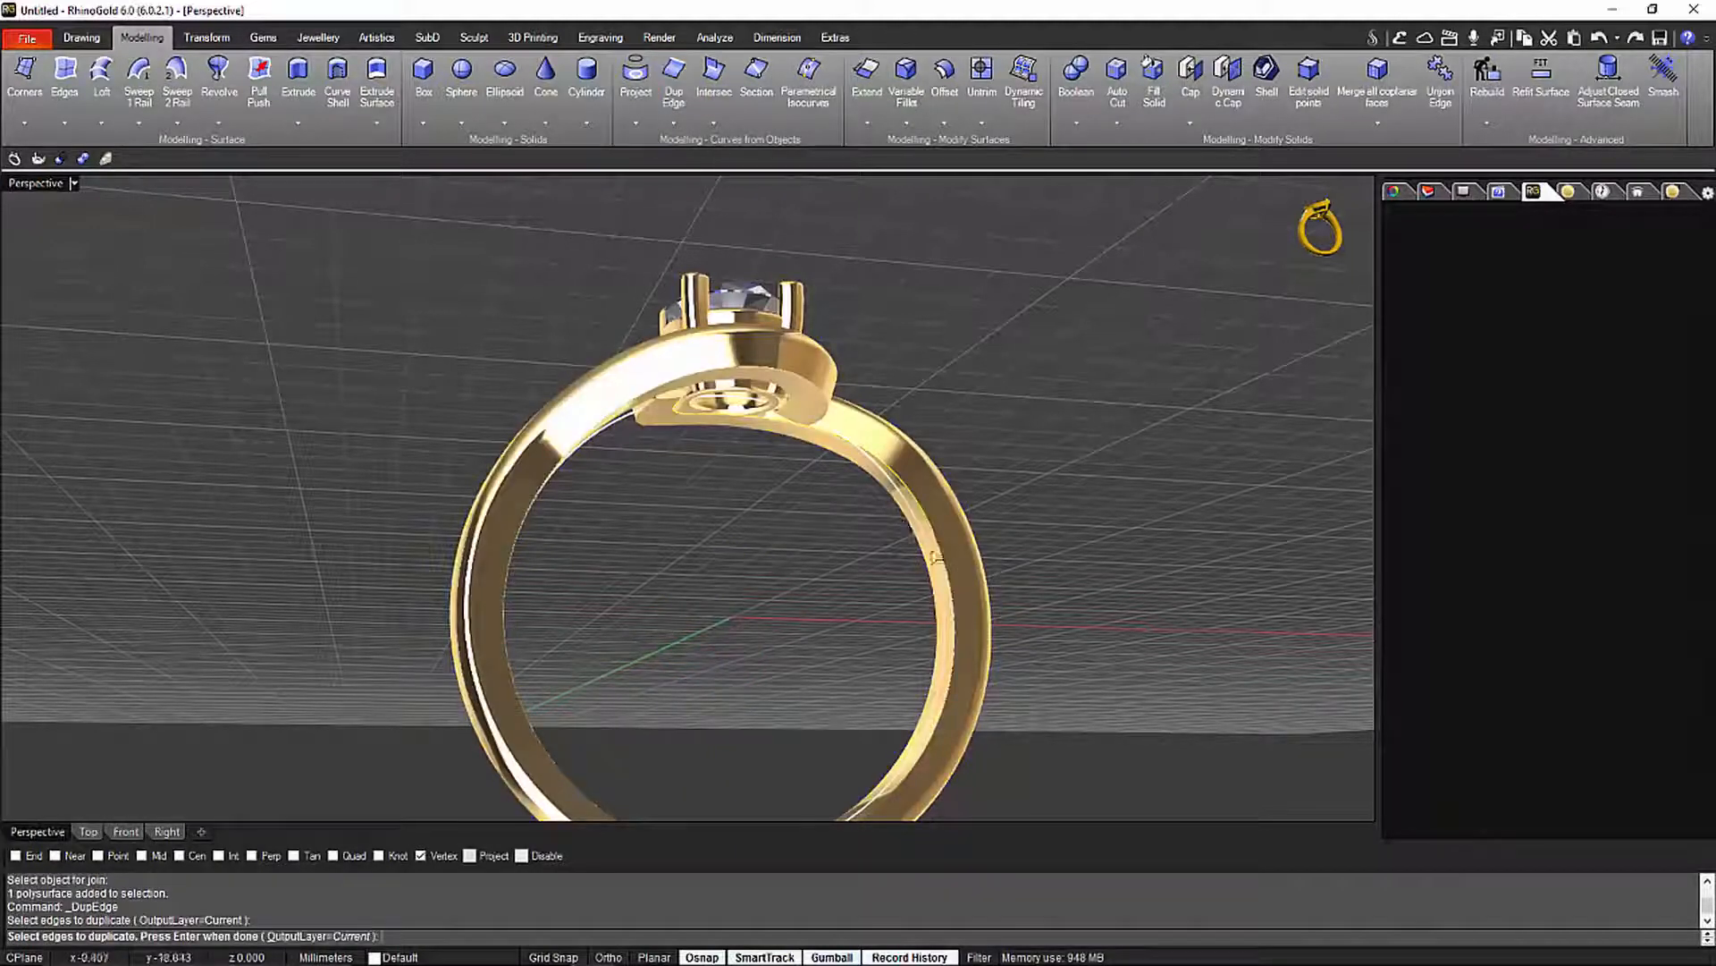
pyautogui.click(947, 582)
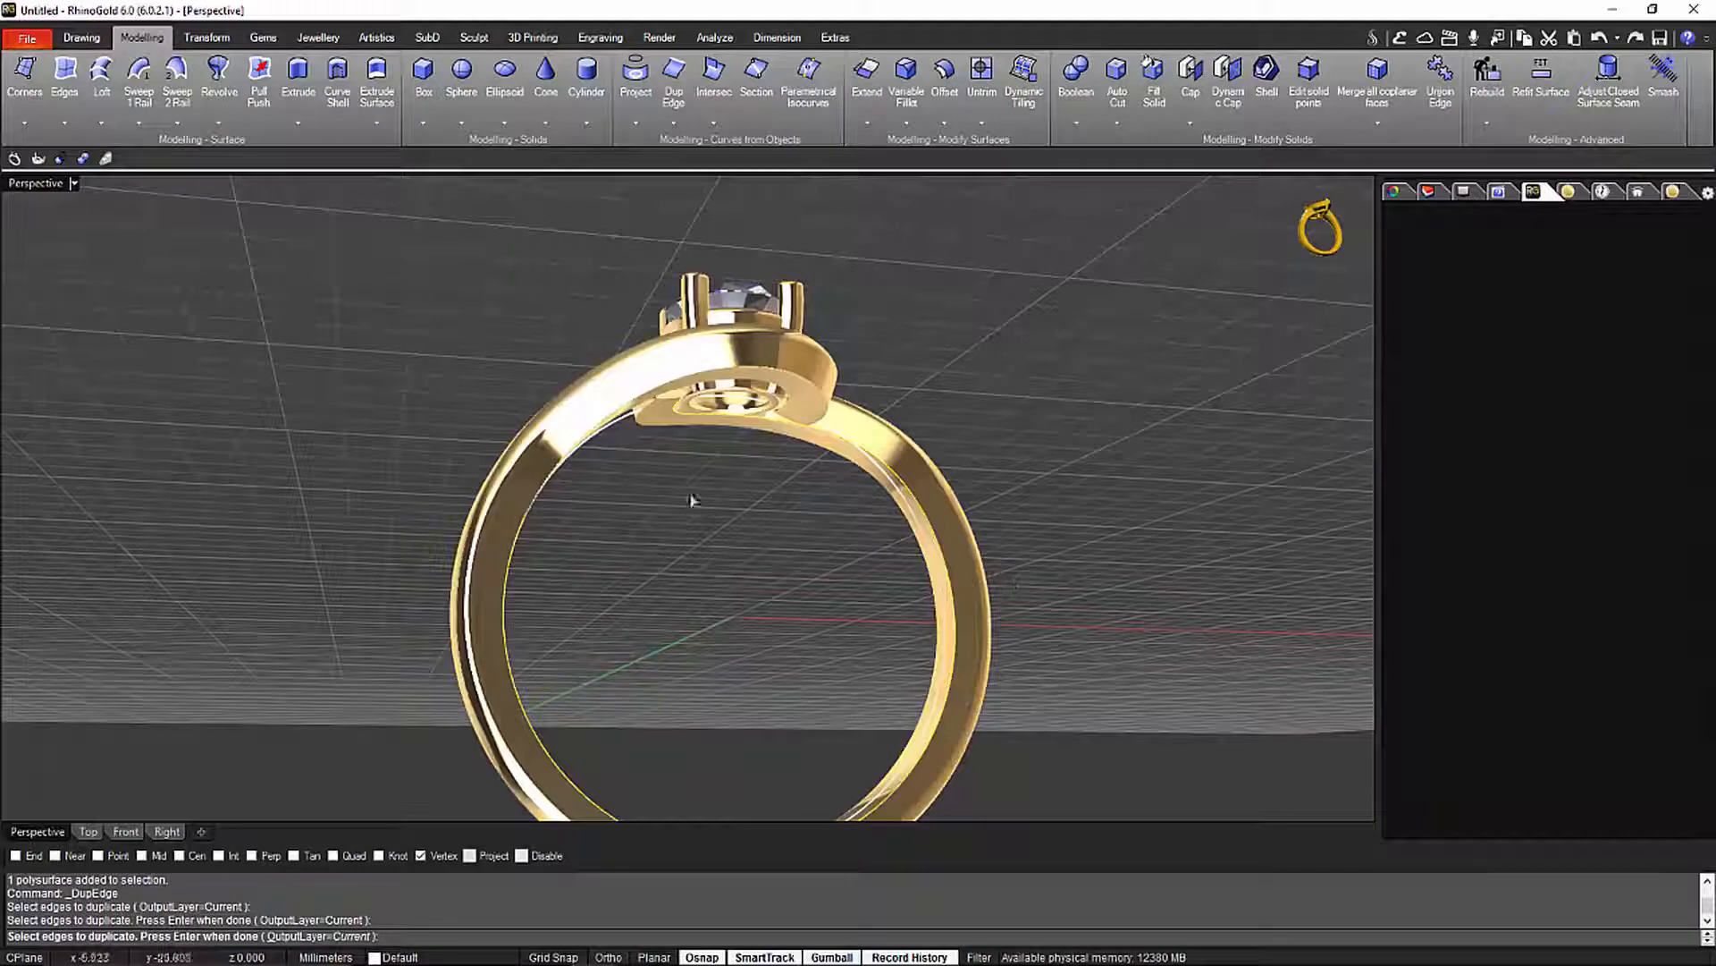
pyautogui.click(672, 391)
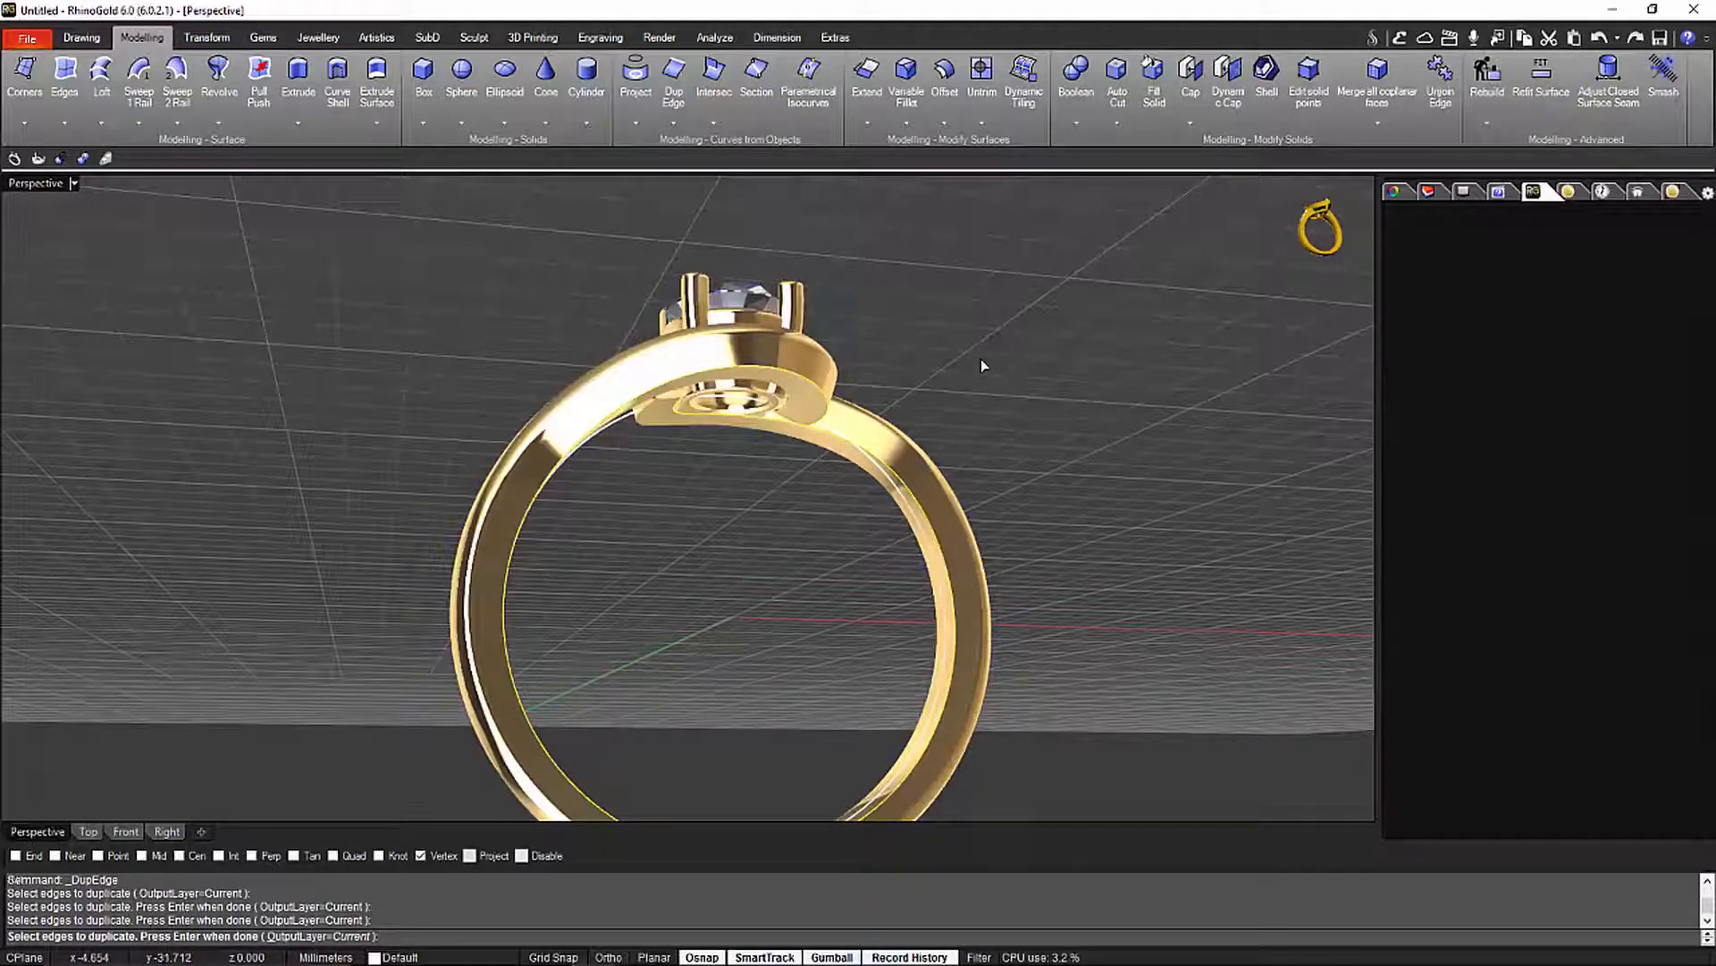
pyautogui.press('Return')
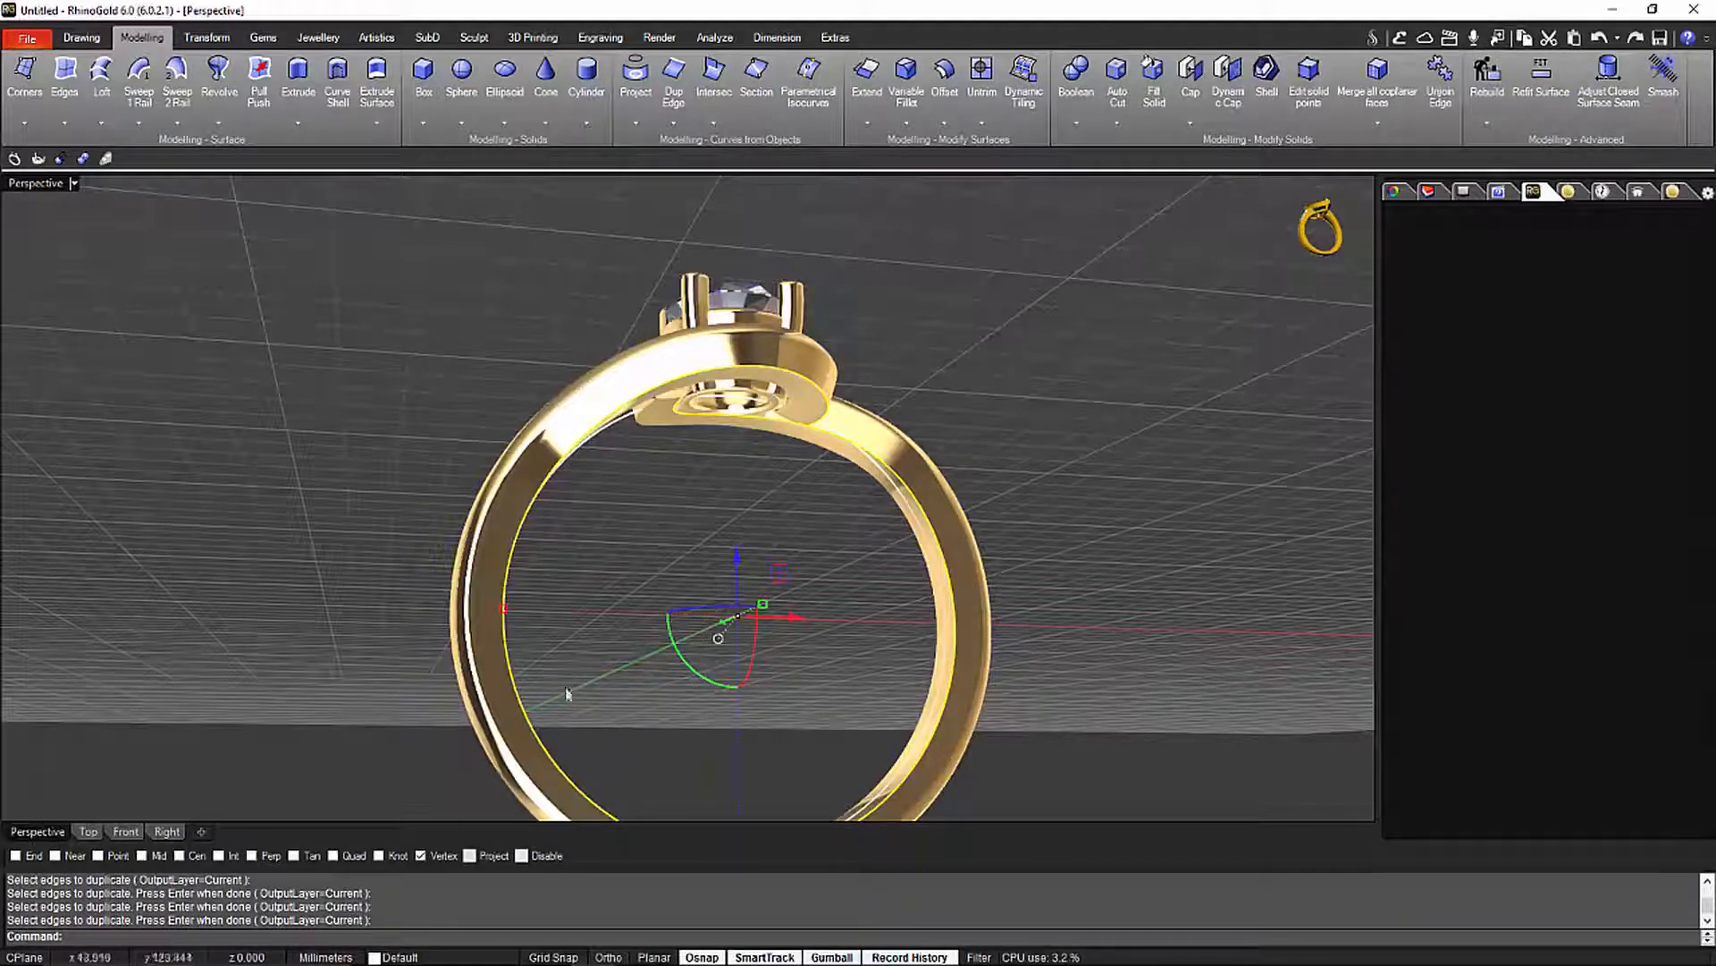
pyautogui.moveTo(742, 420); pyautogui.dragTo(697, 518, button='right')
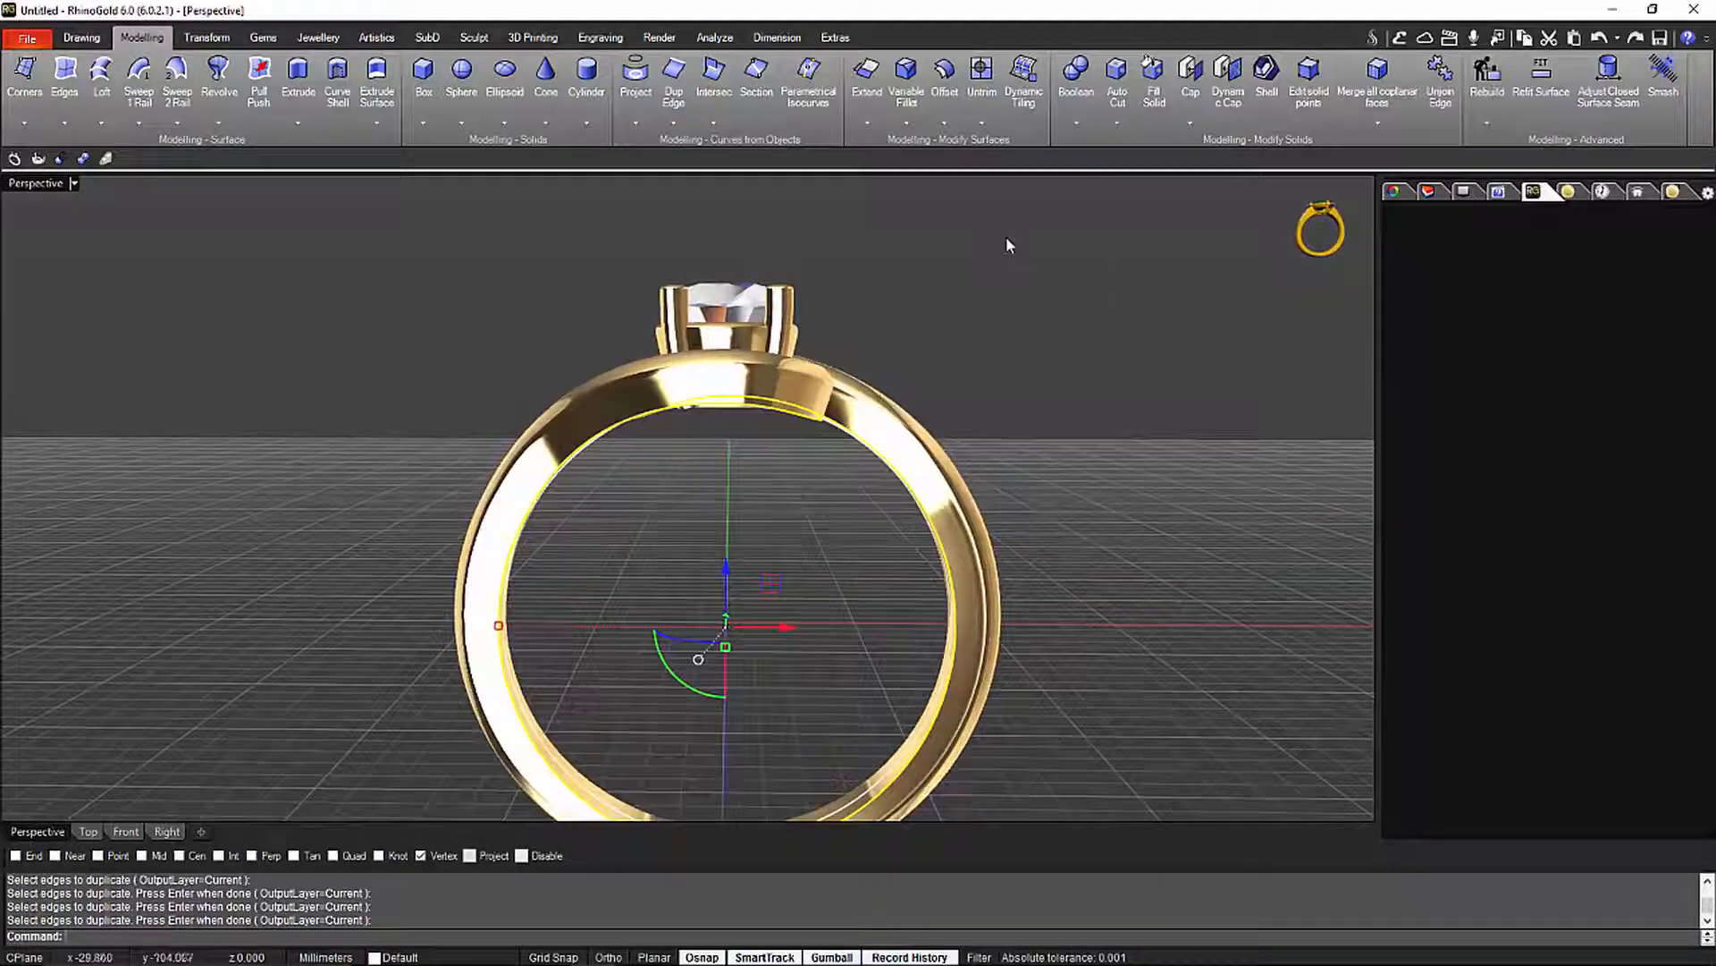
# Join the duplicated inner shank edges into a single curve
pyautogui.click(81, 37)
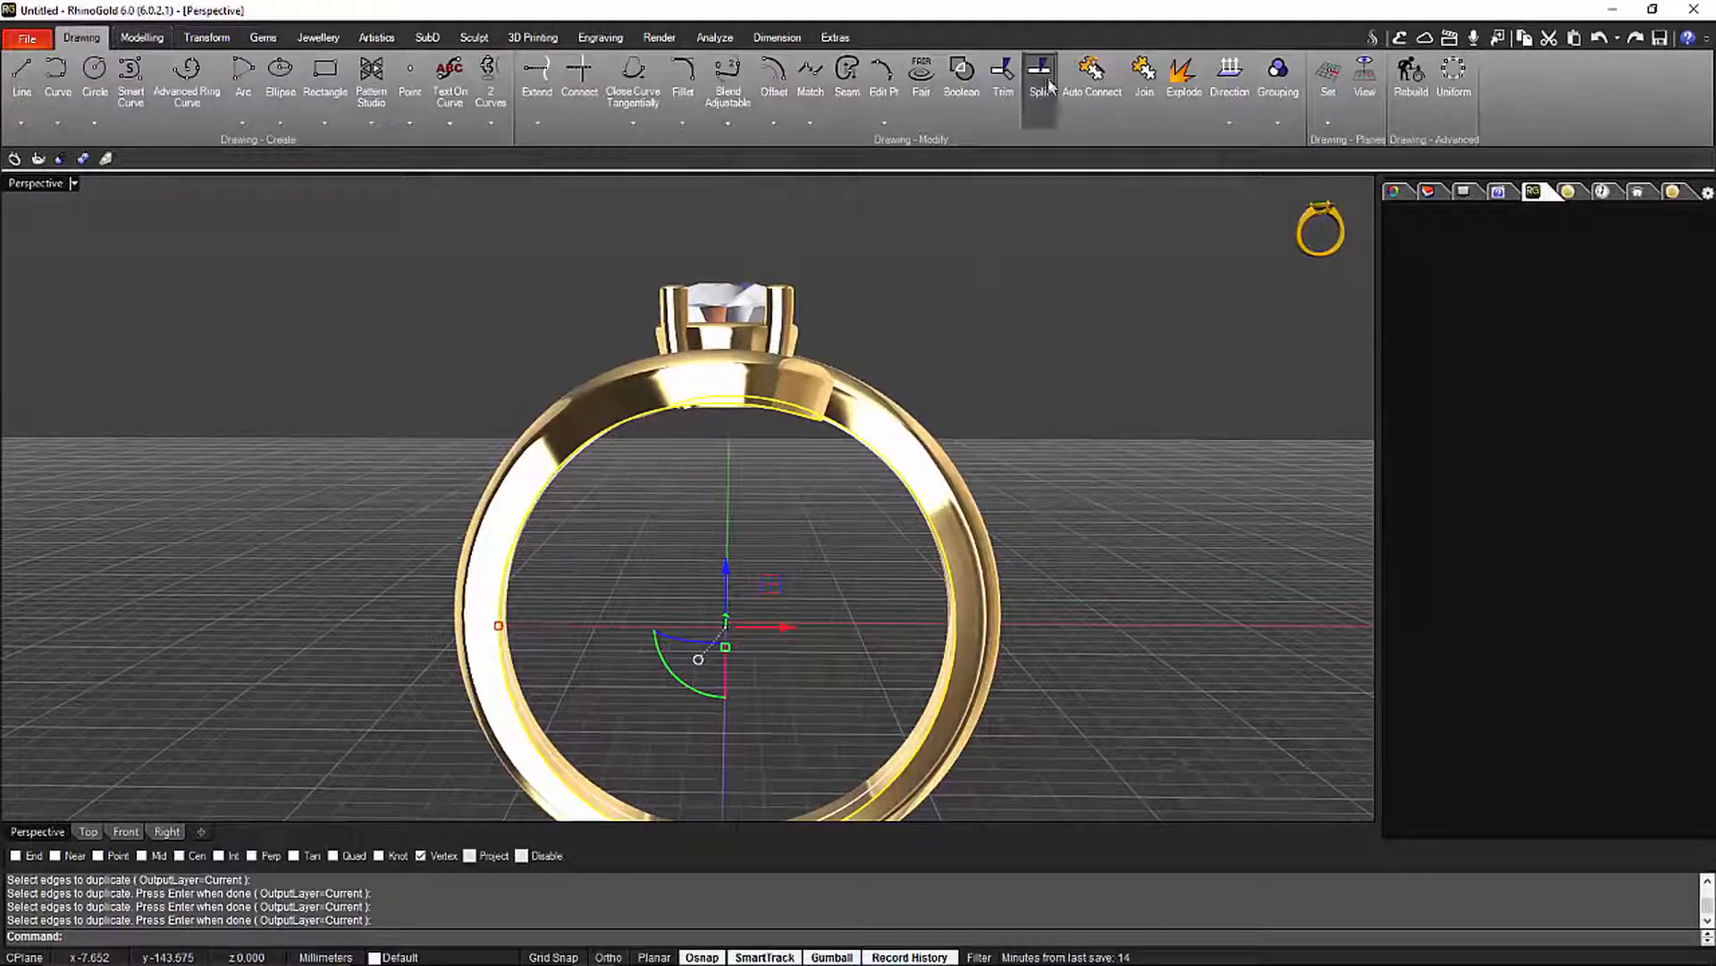
pyautogui.click(1144, 72)
pyautogui.click(1117, 509)
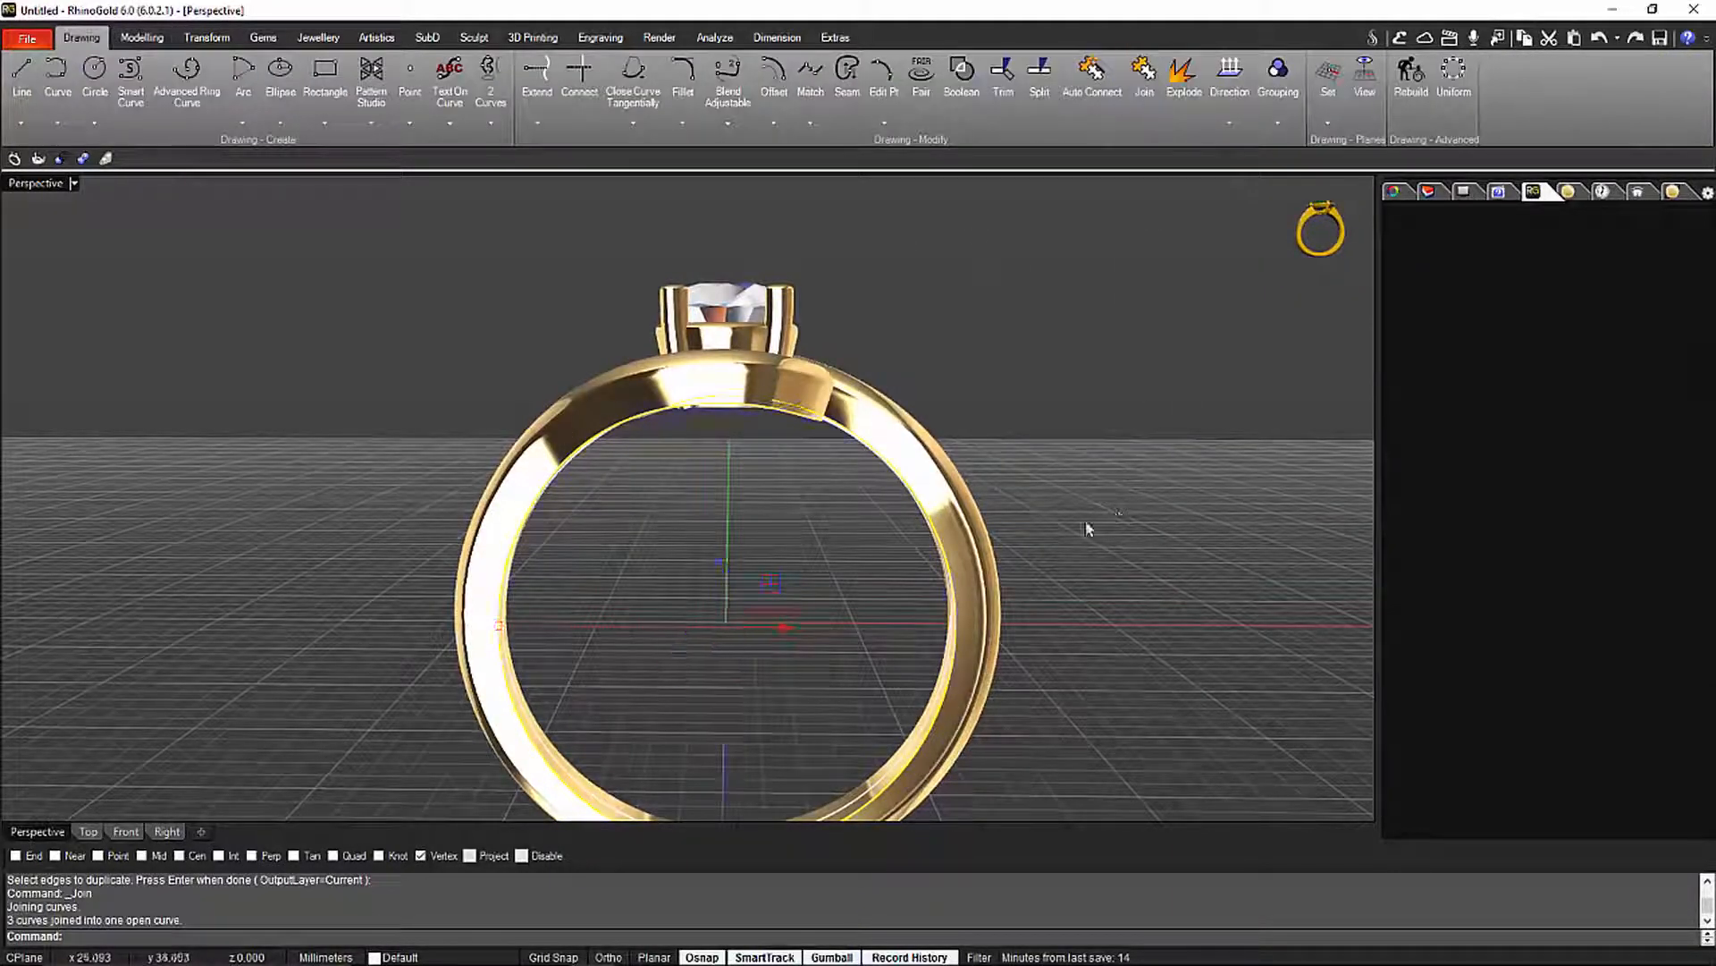
# Select the joined edge curve and start a Dynamic Profile along it
pyautogui.click(940, 551)
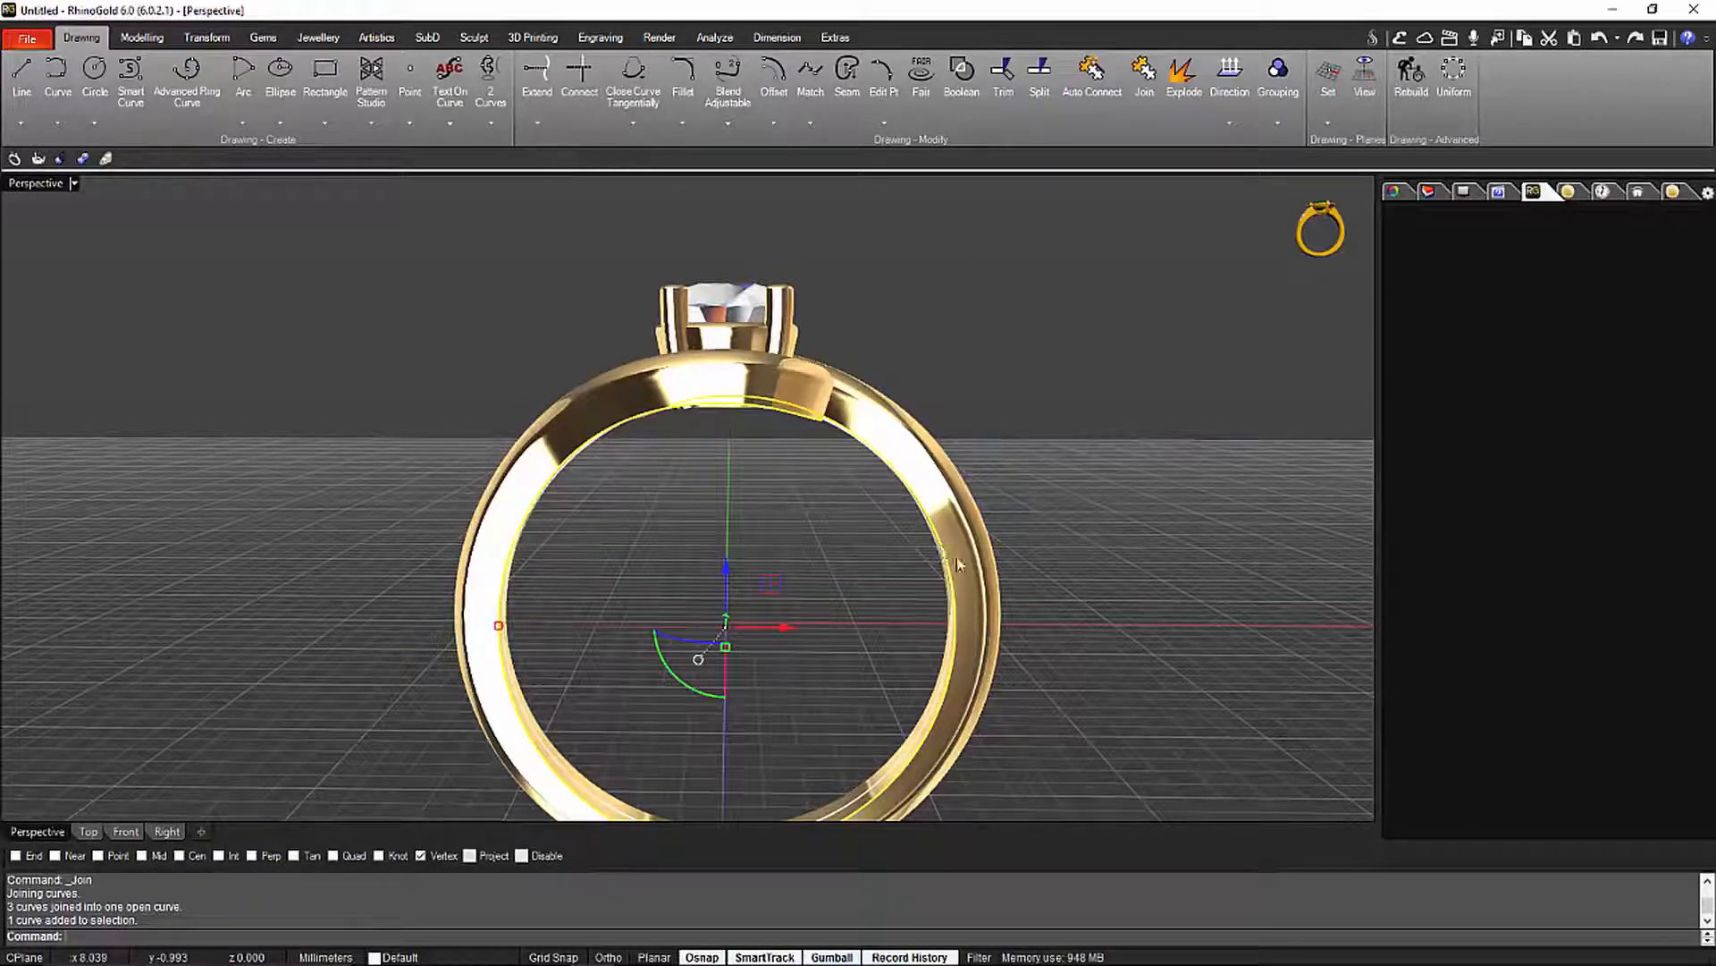
pyautogui.moveTo(943, 556); pyautogui.dragTo(930, 515, button='right')
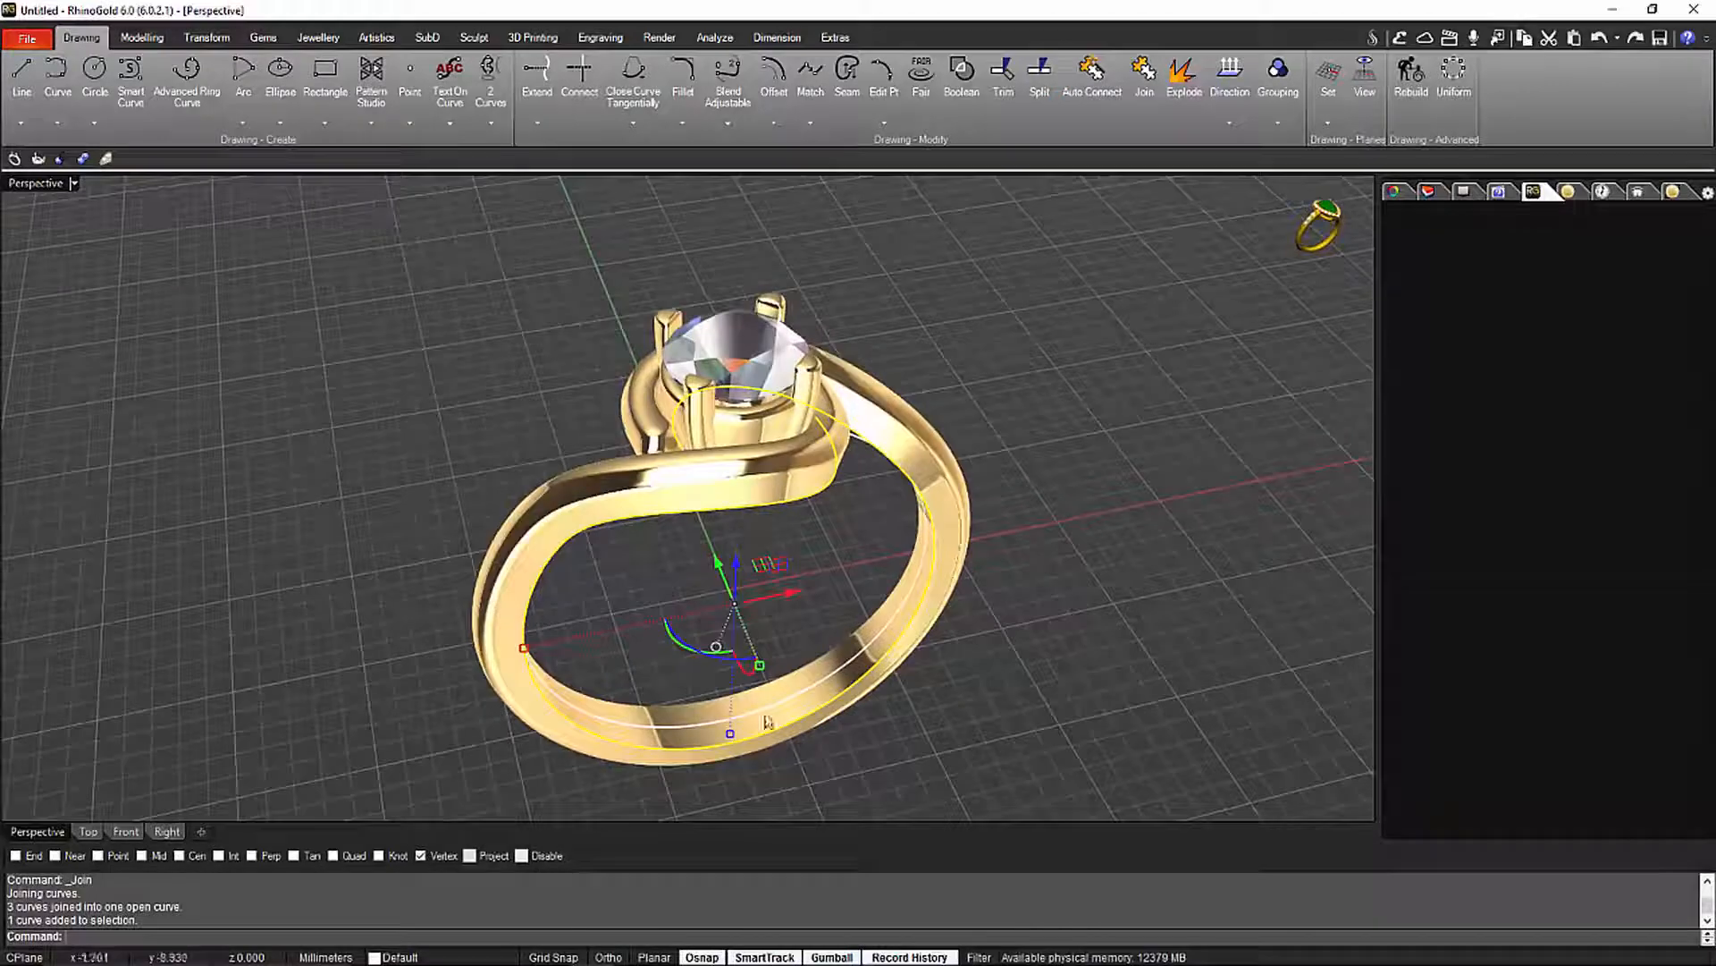
pyautogui.moveTo(1102, 472); pyautogui.dragTo(920, 501, button='right')
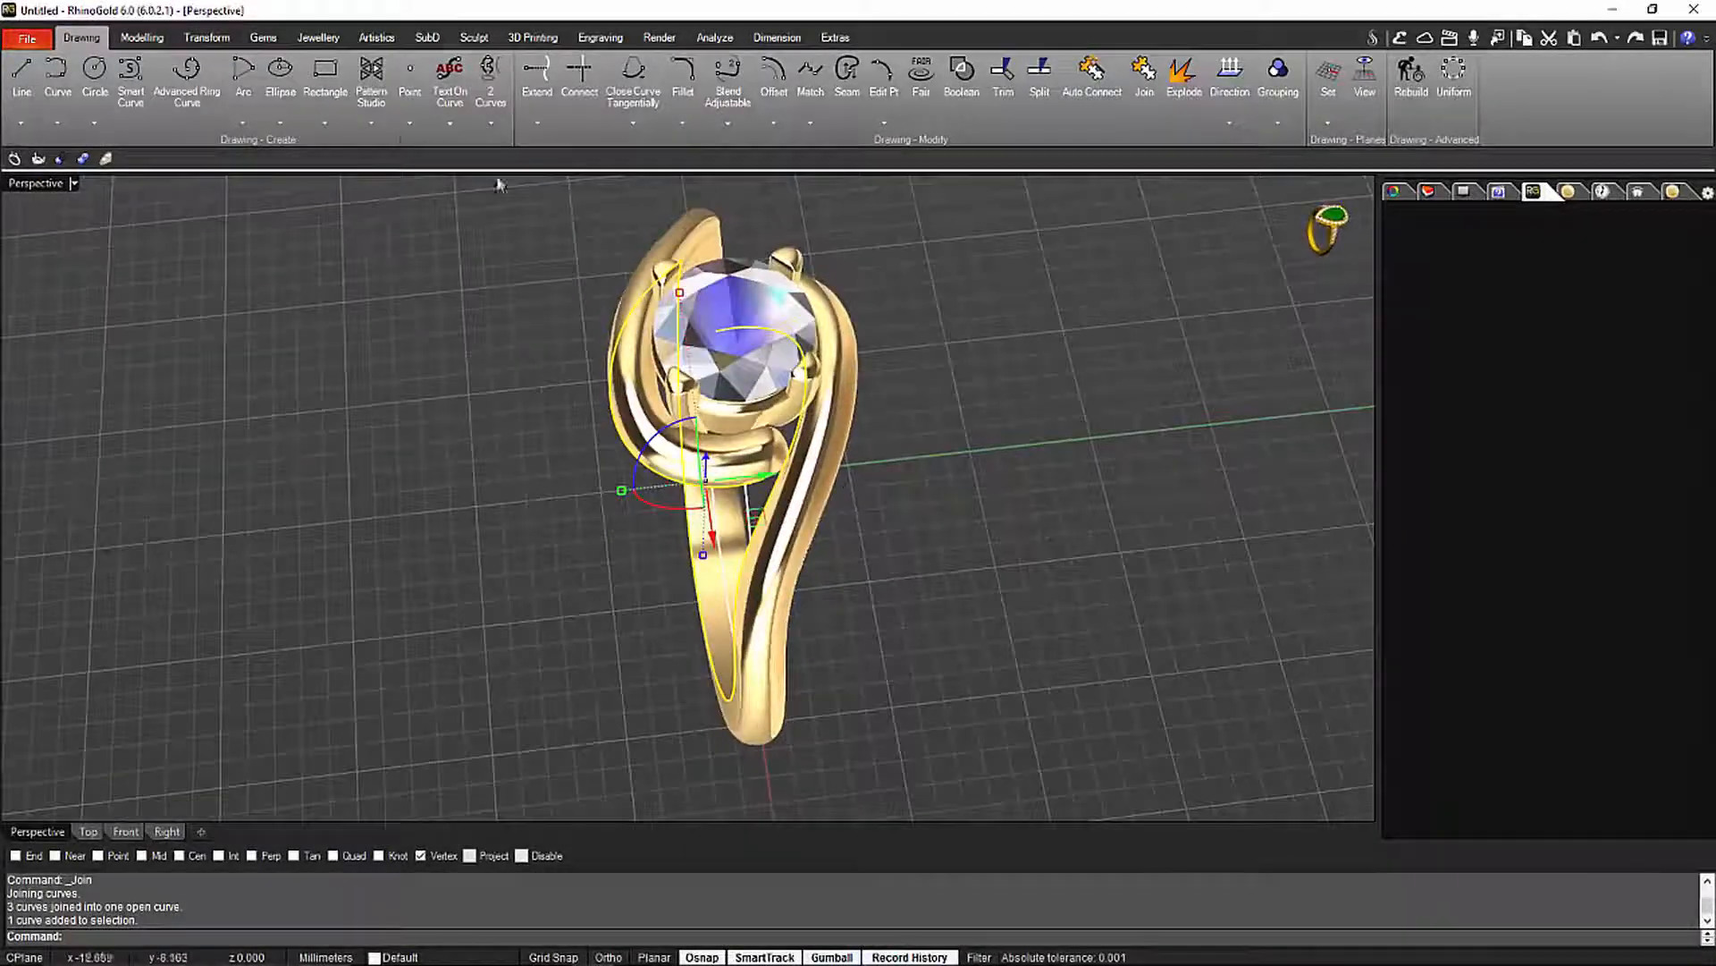
pyautogui.click(305, 39)
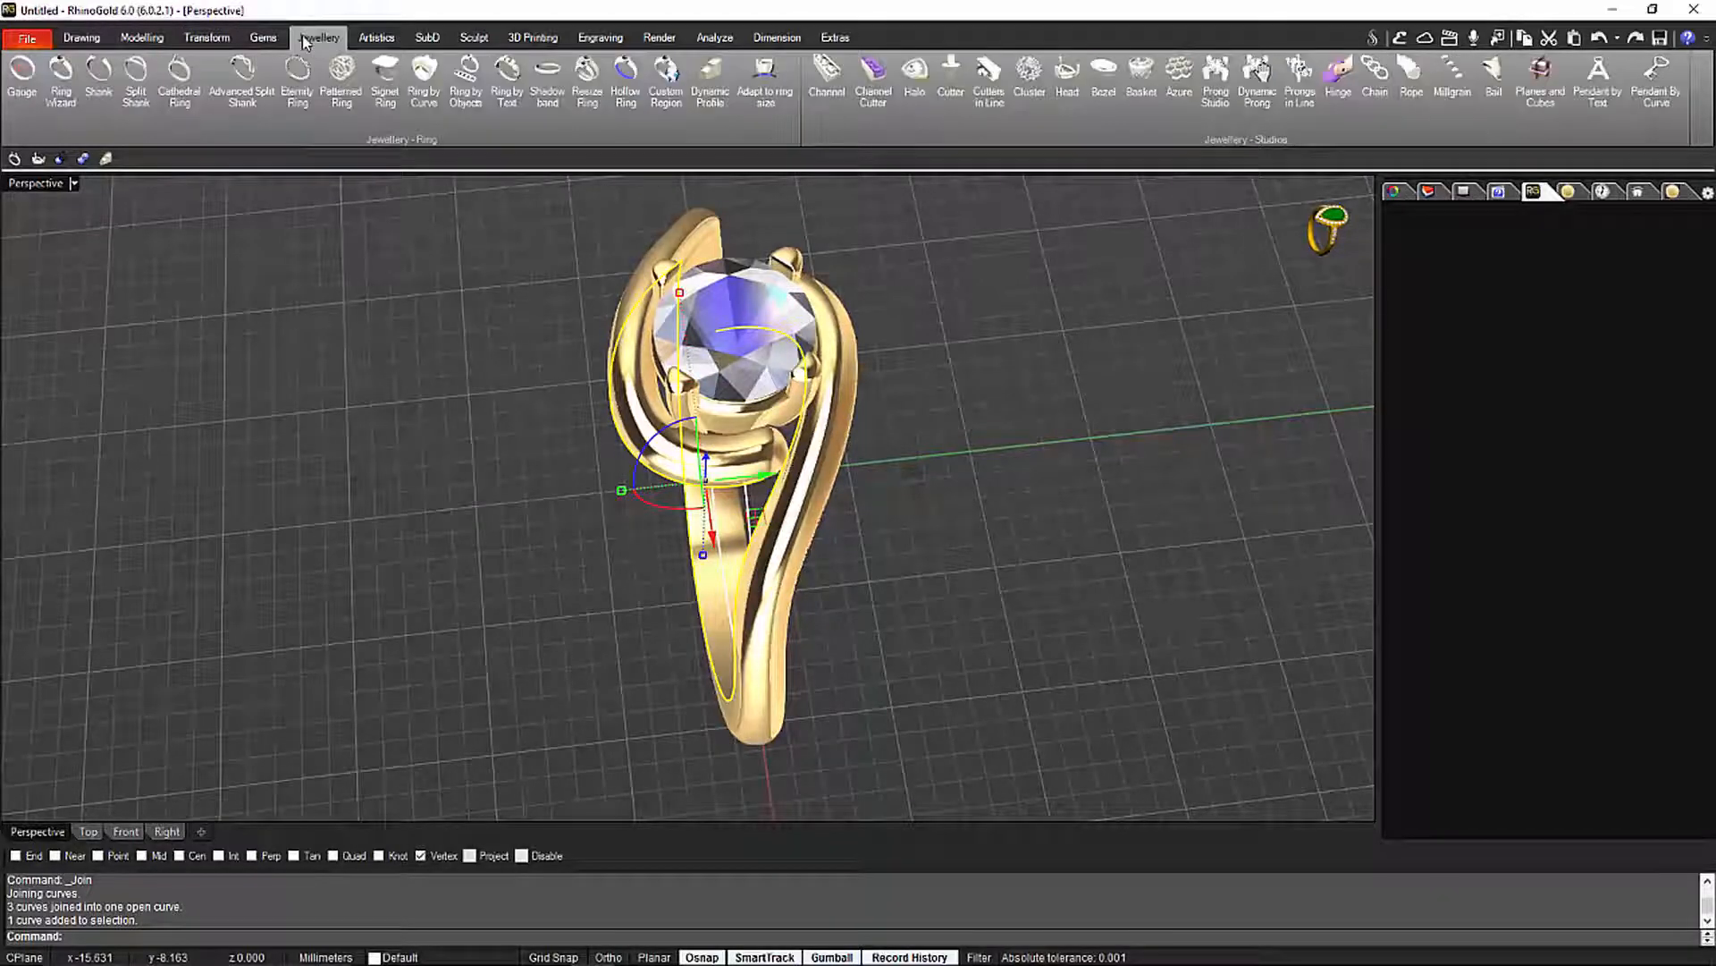
pyautogui.click(716, 96)
pyautogui.moveTo(969, 352); pyautogui.dragTo(732, 432, button='right')
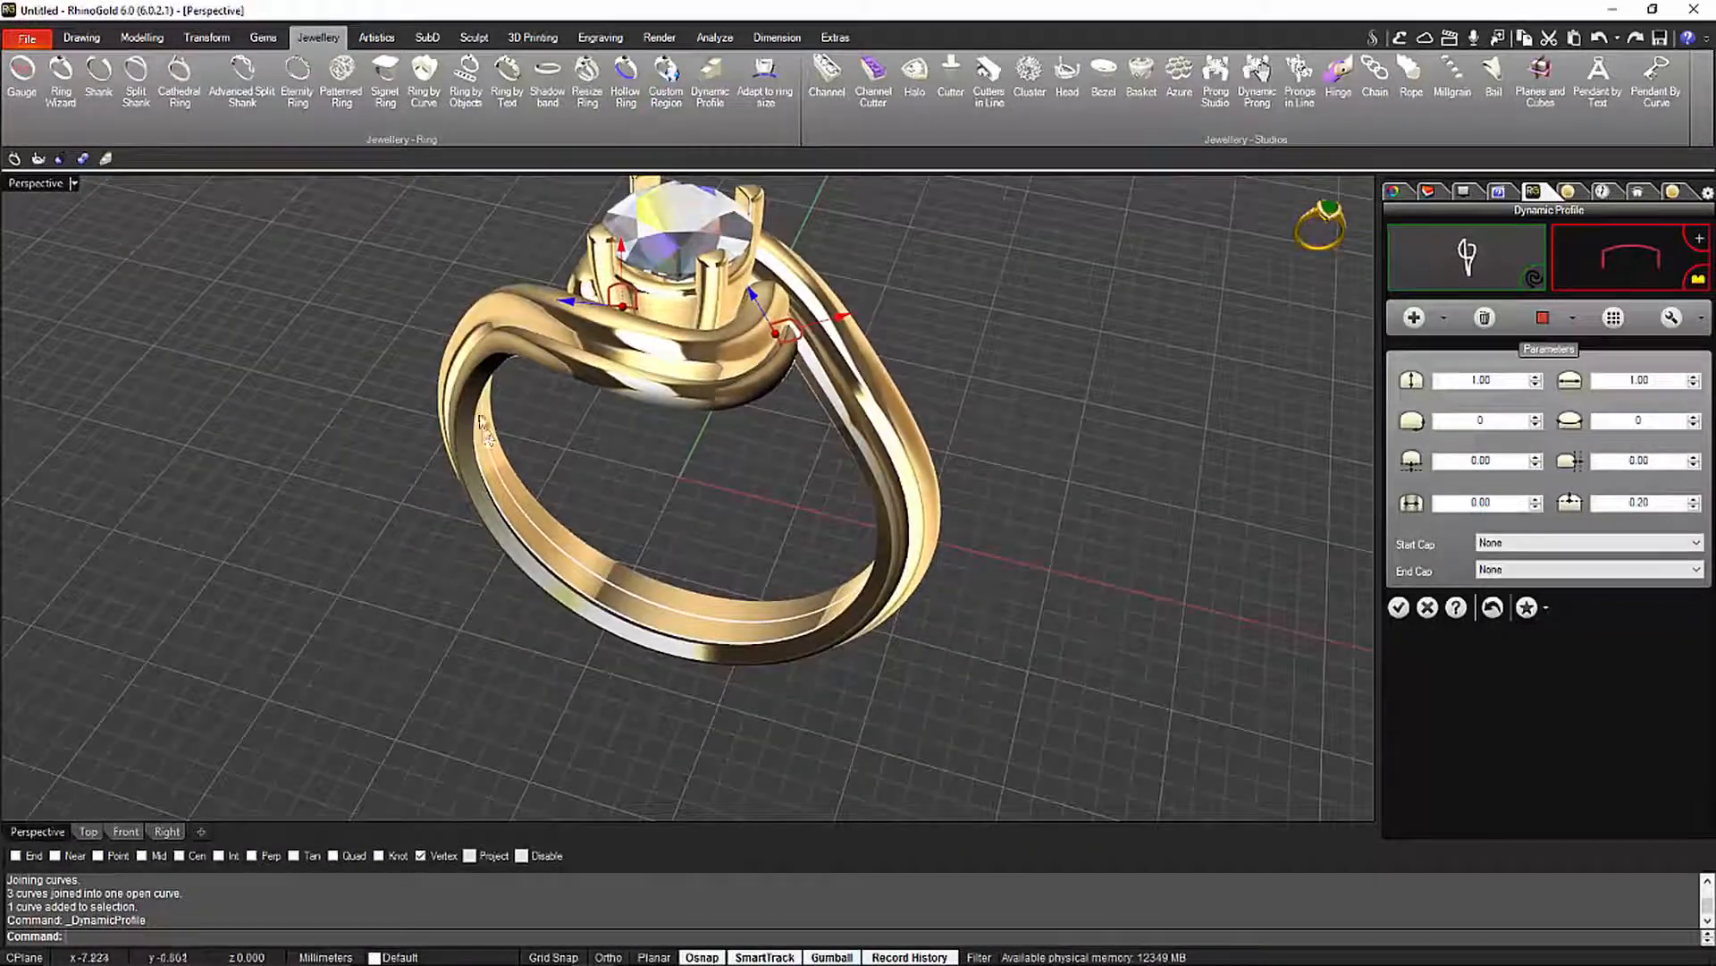
pyautogui.moveTo(782, 646); pyautogui.dragTo(817, 426, button='right')
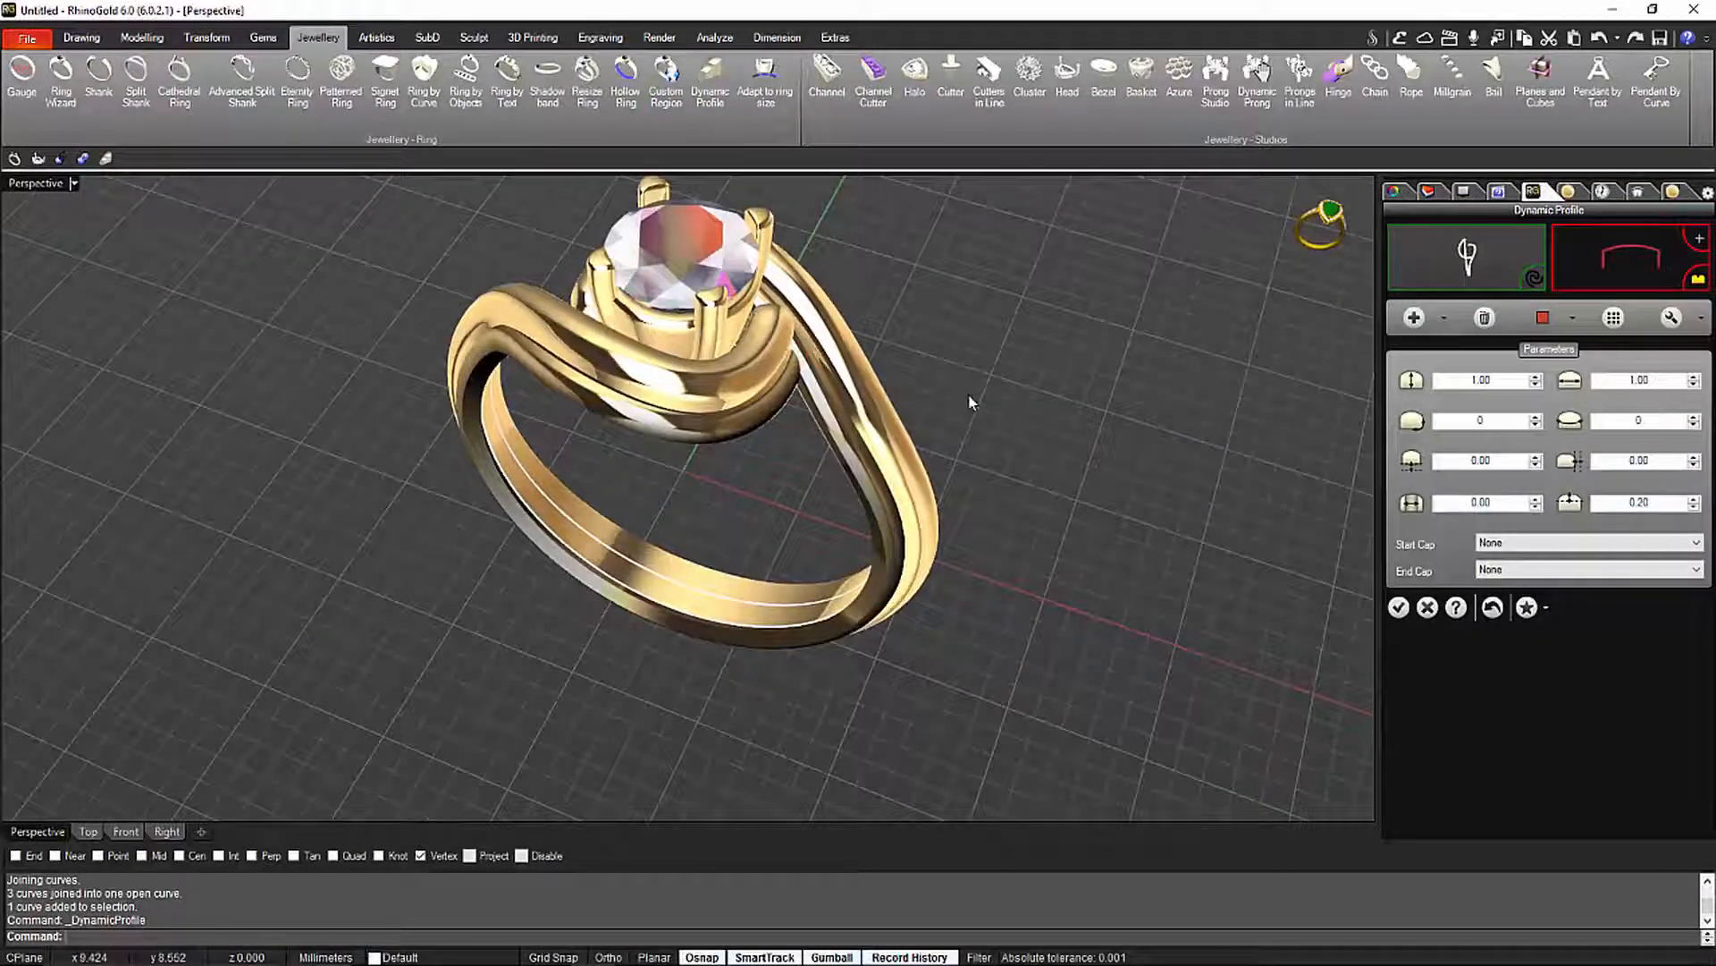
# Rotate the Dynamic Profile's section at the shank end beside the head to -63 degrees
pyautogui.click(796, 357)
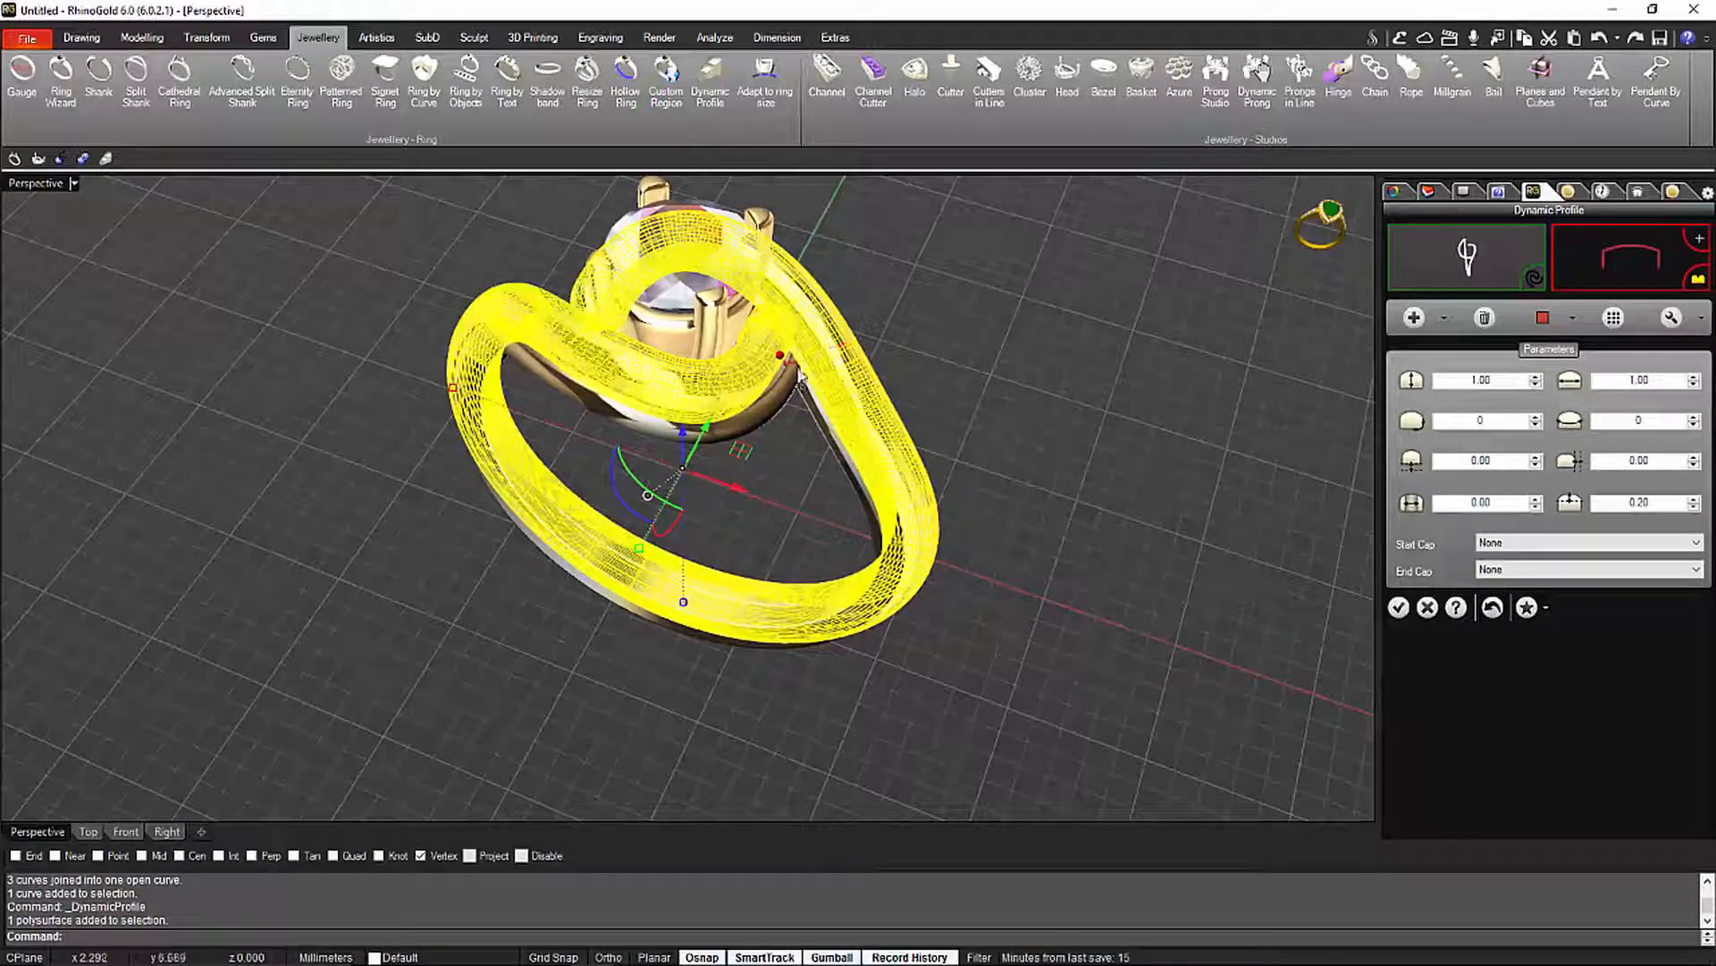
pyautogui.click(919, 418)
pyautogui.moveTo(983, 413); pyautogui.dragTo(1030, 250, button='right')
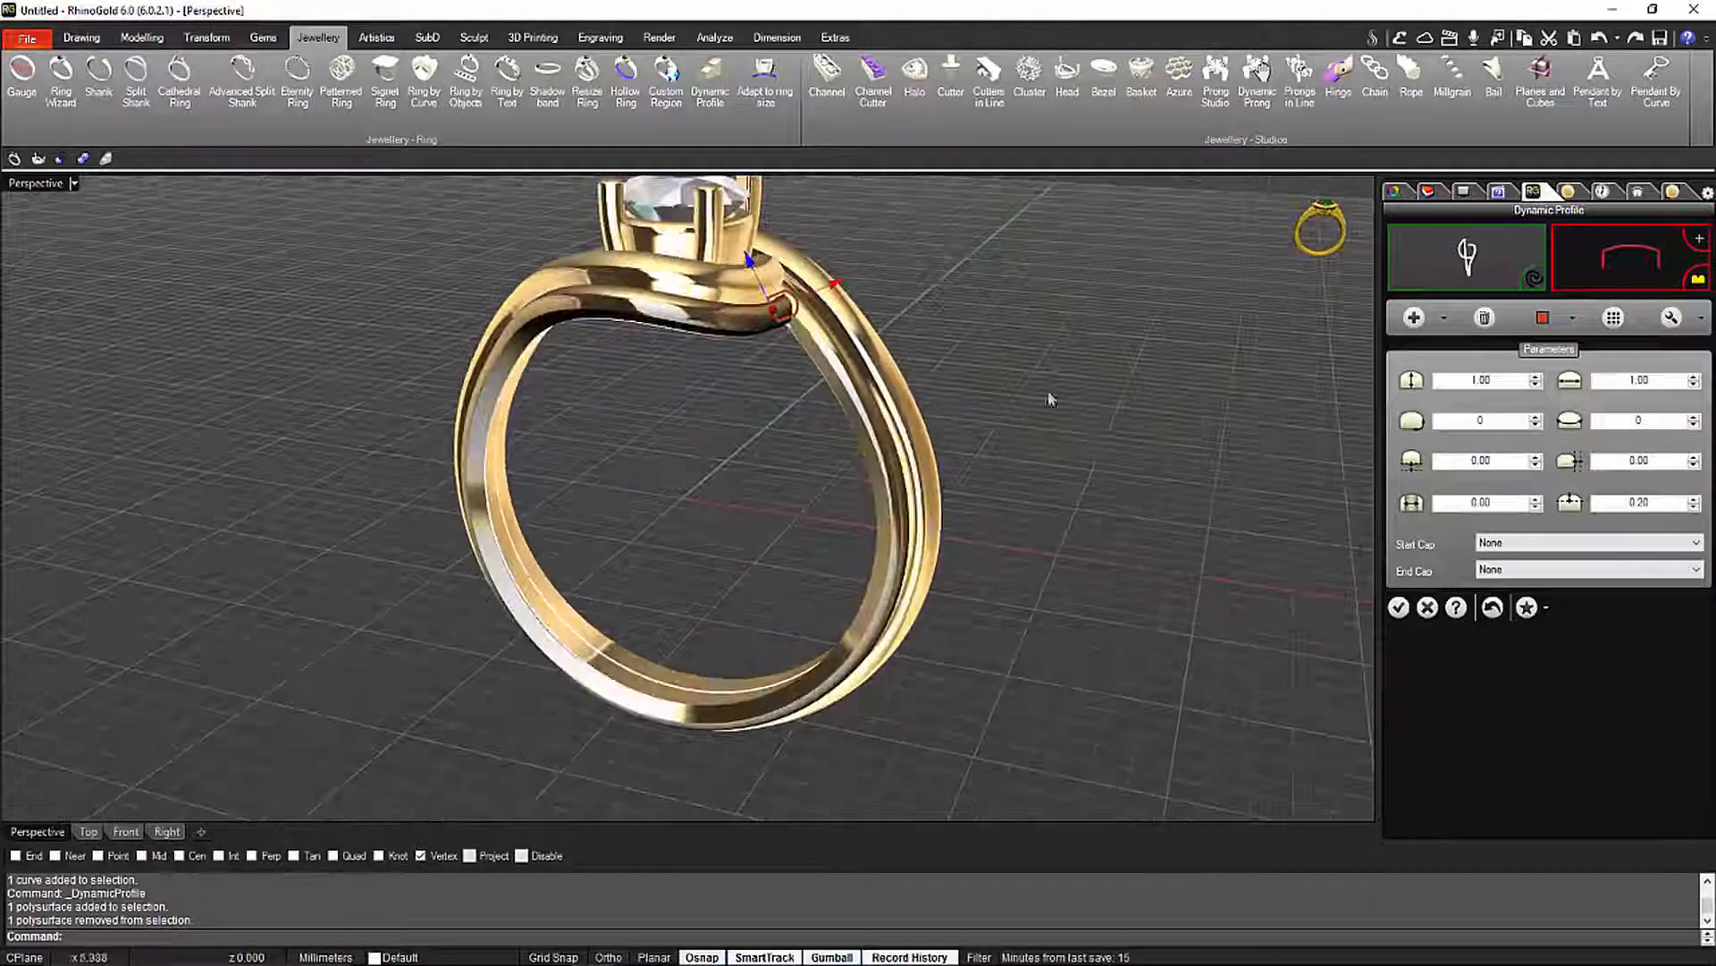
pyautogui.click(1537, 418)
pyautogui.click(1537, 417)
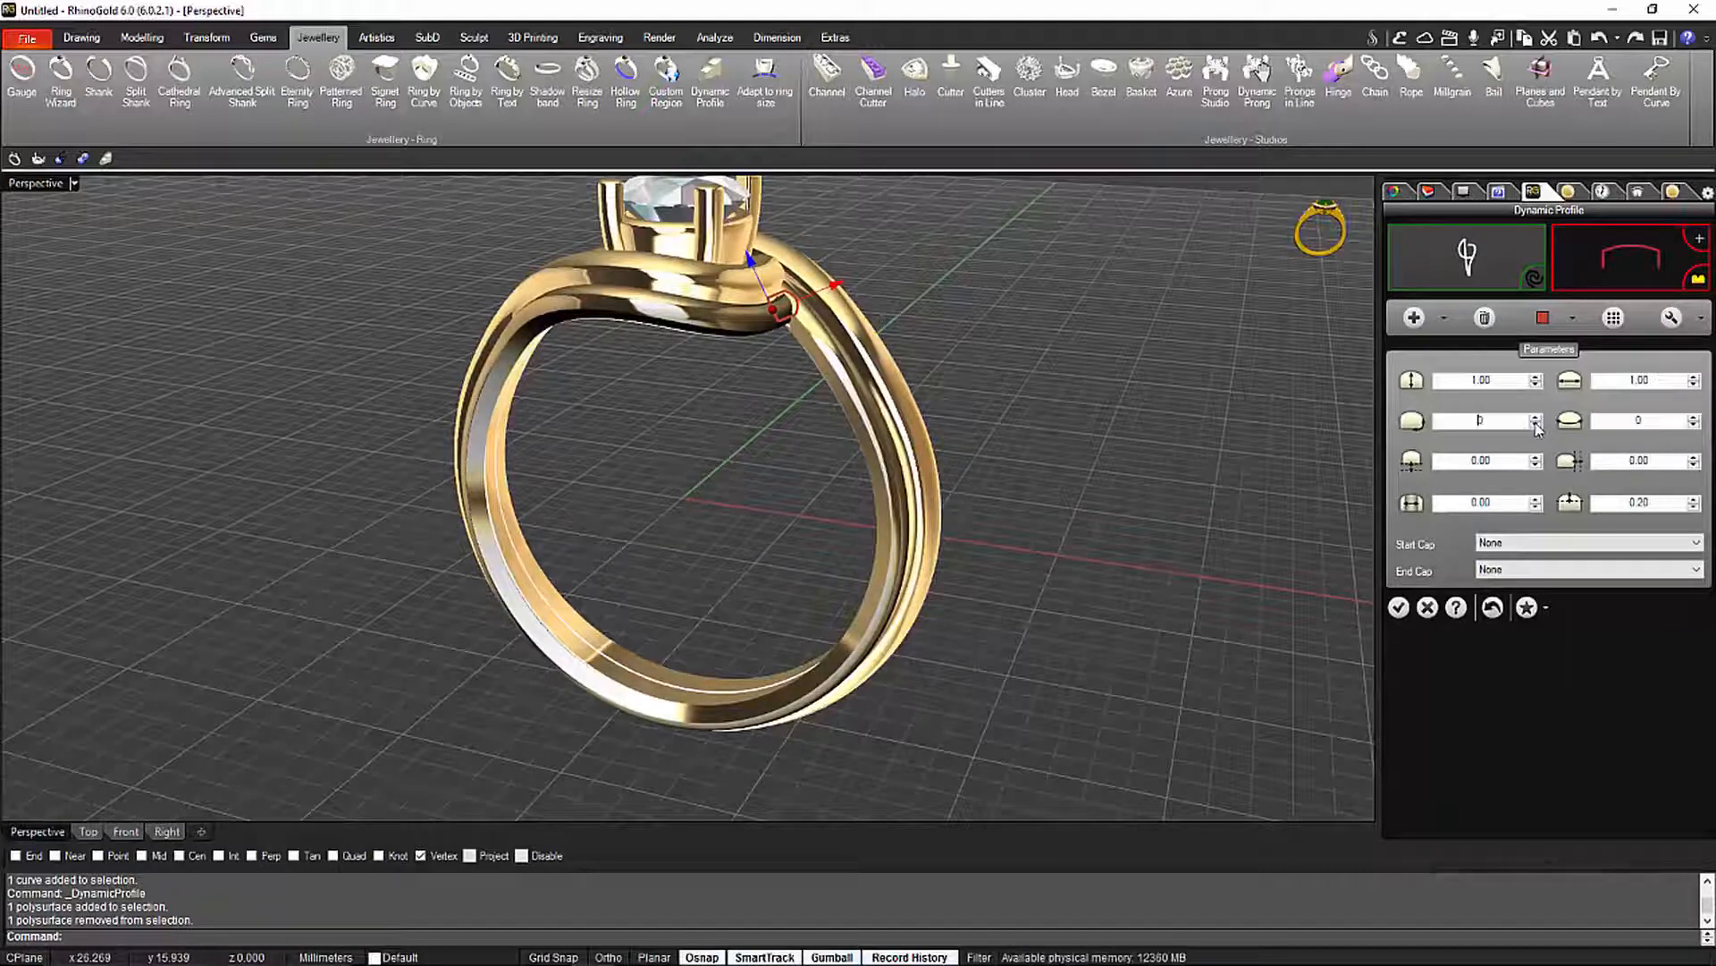
pyautogui.click(1536, 423)
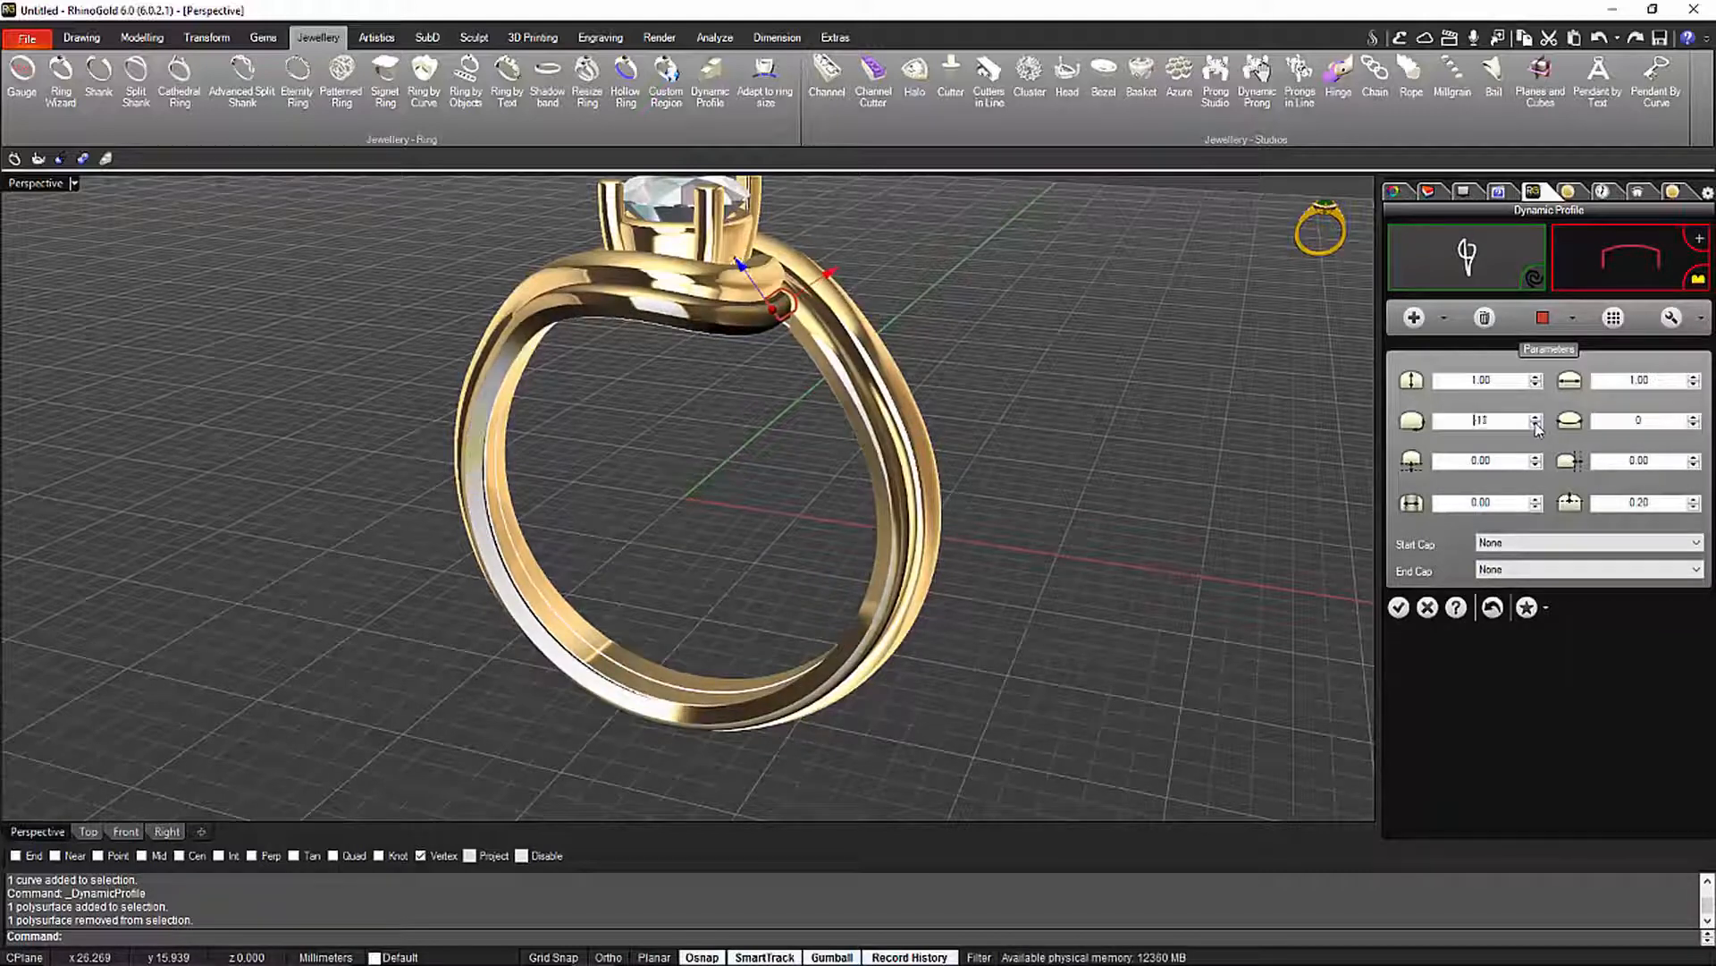
pyautogui.click(1537, 426)
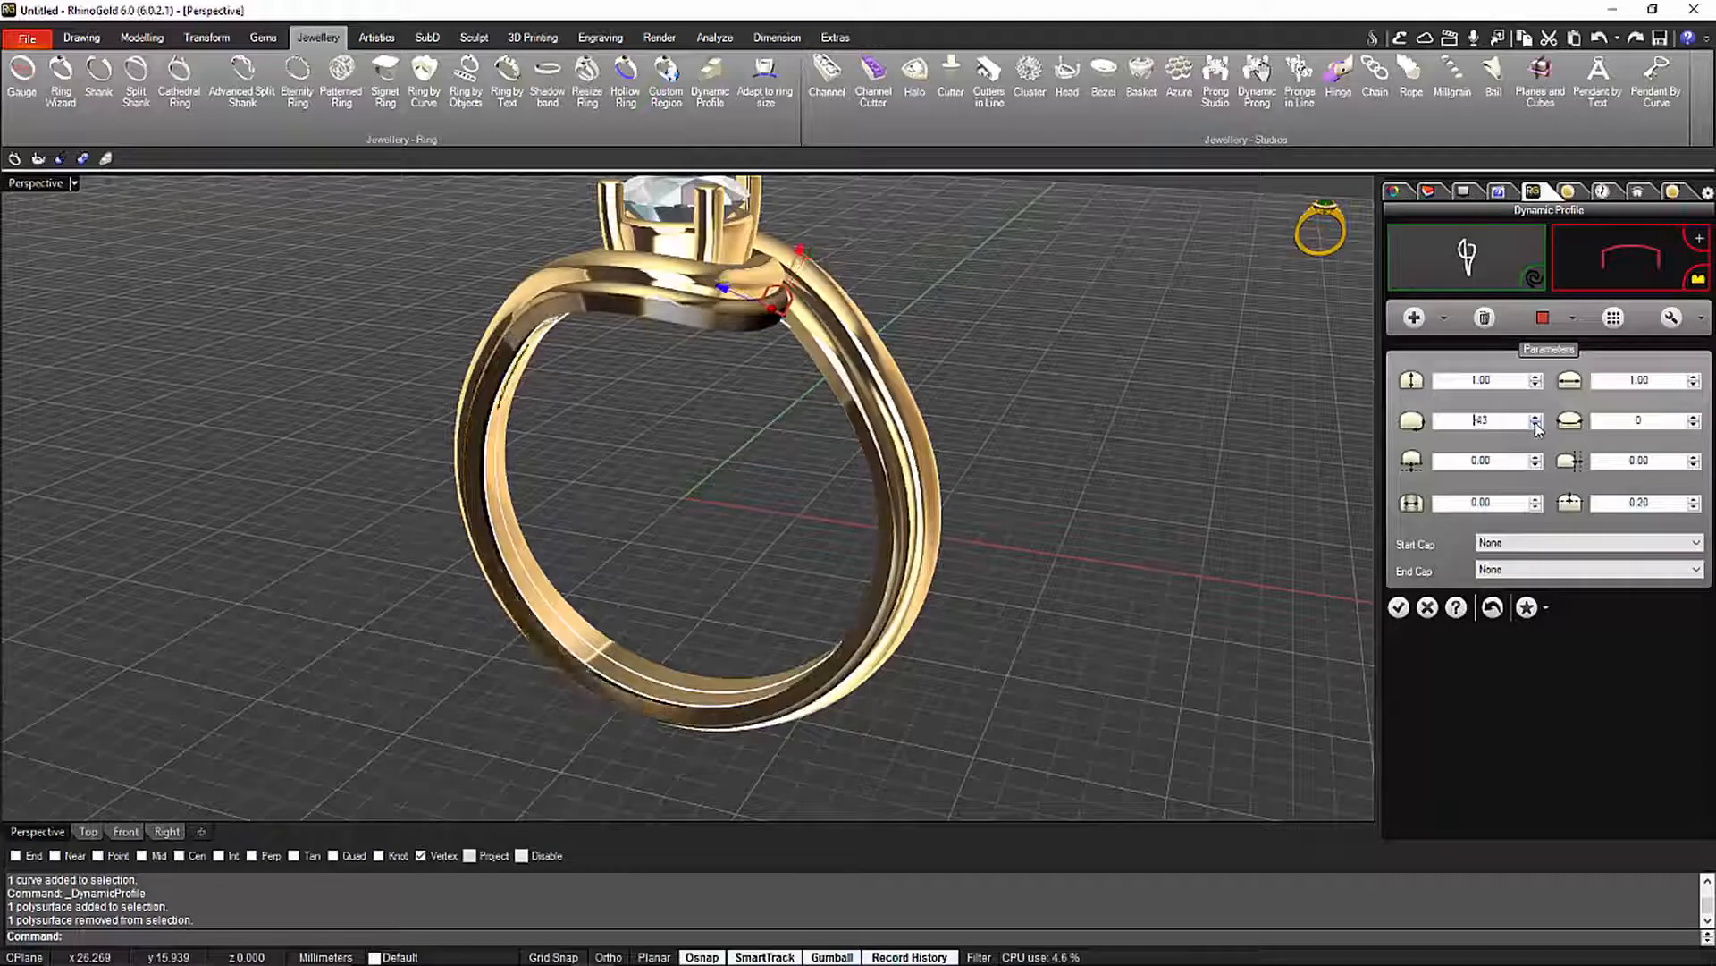
pyautogui.click(1537, 429)
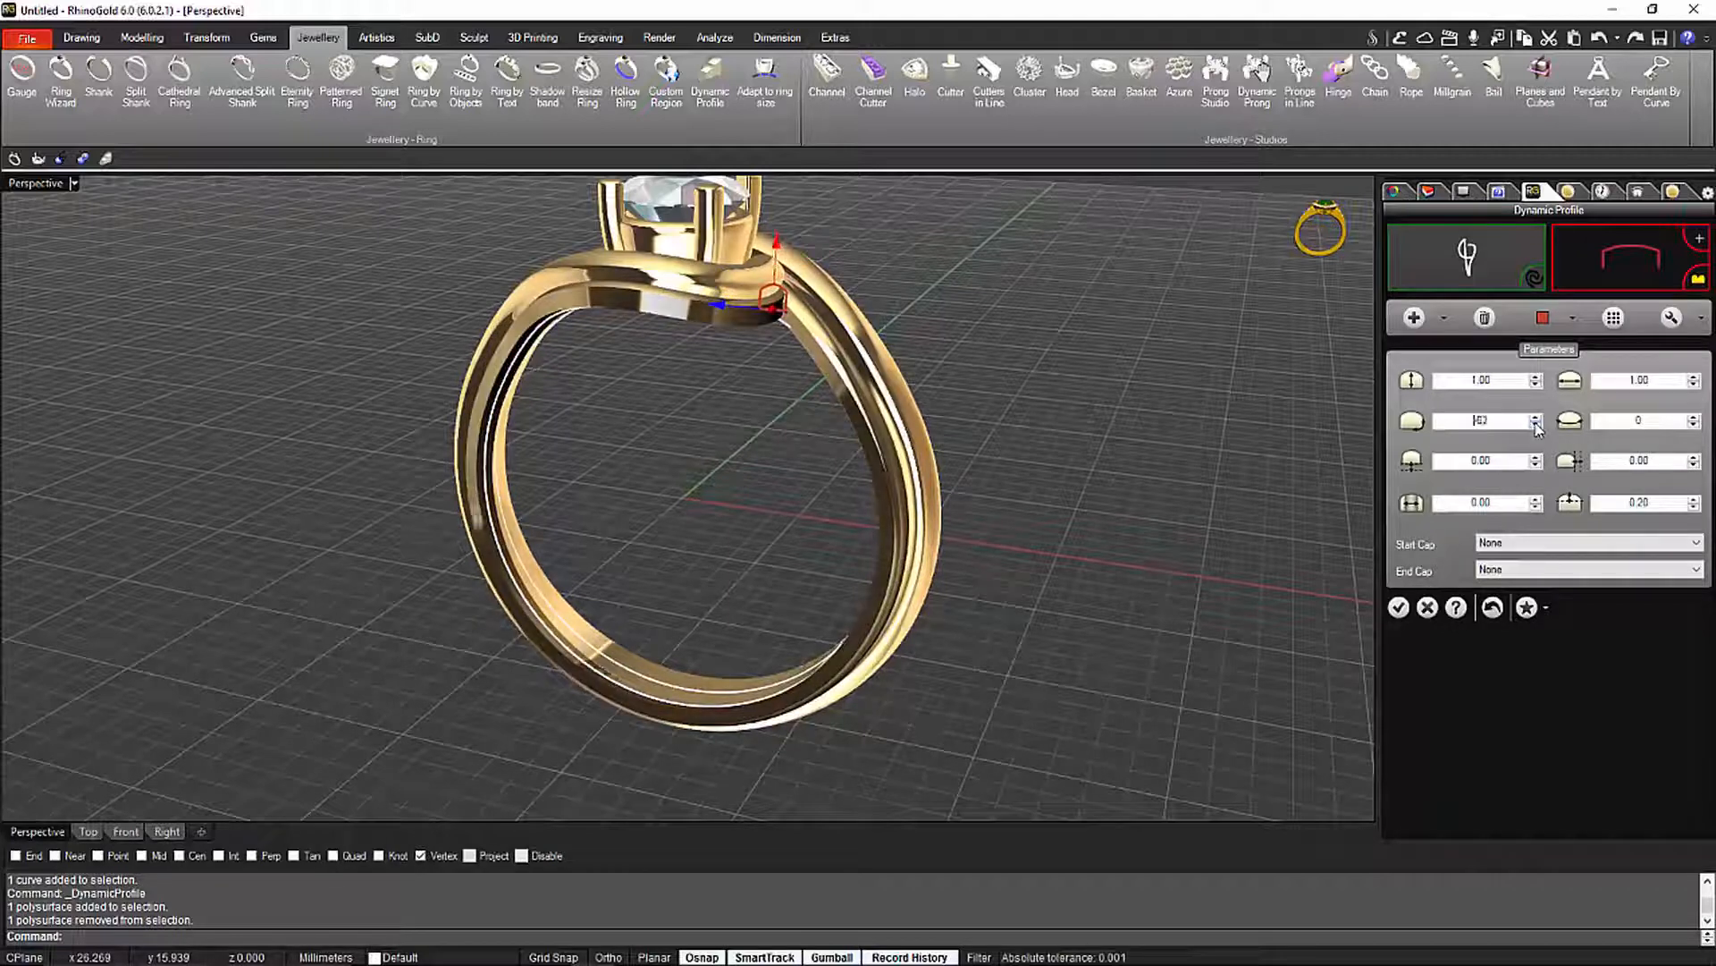
# Stretch the rotated section's height to about 2.09
pyautogui.moveTo(1211, 429); pyautogui.dragTo(963, 385, button='right')
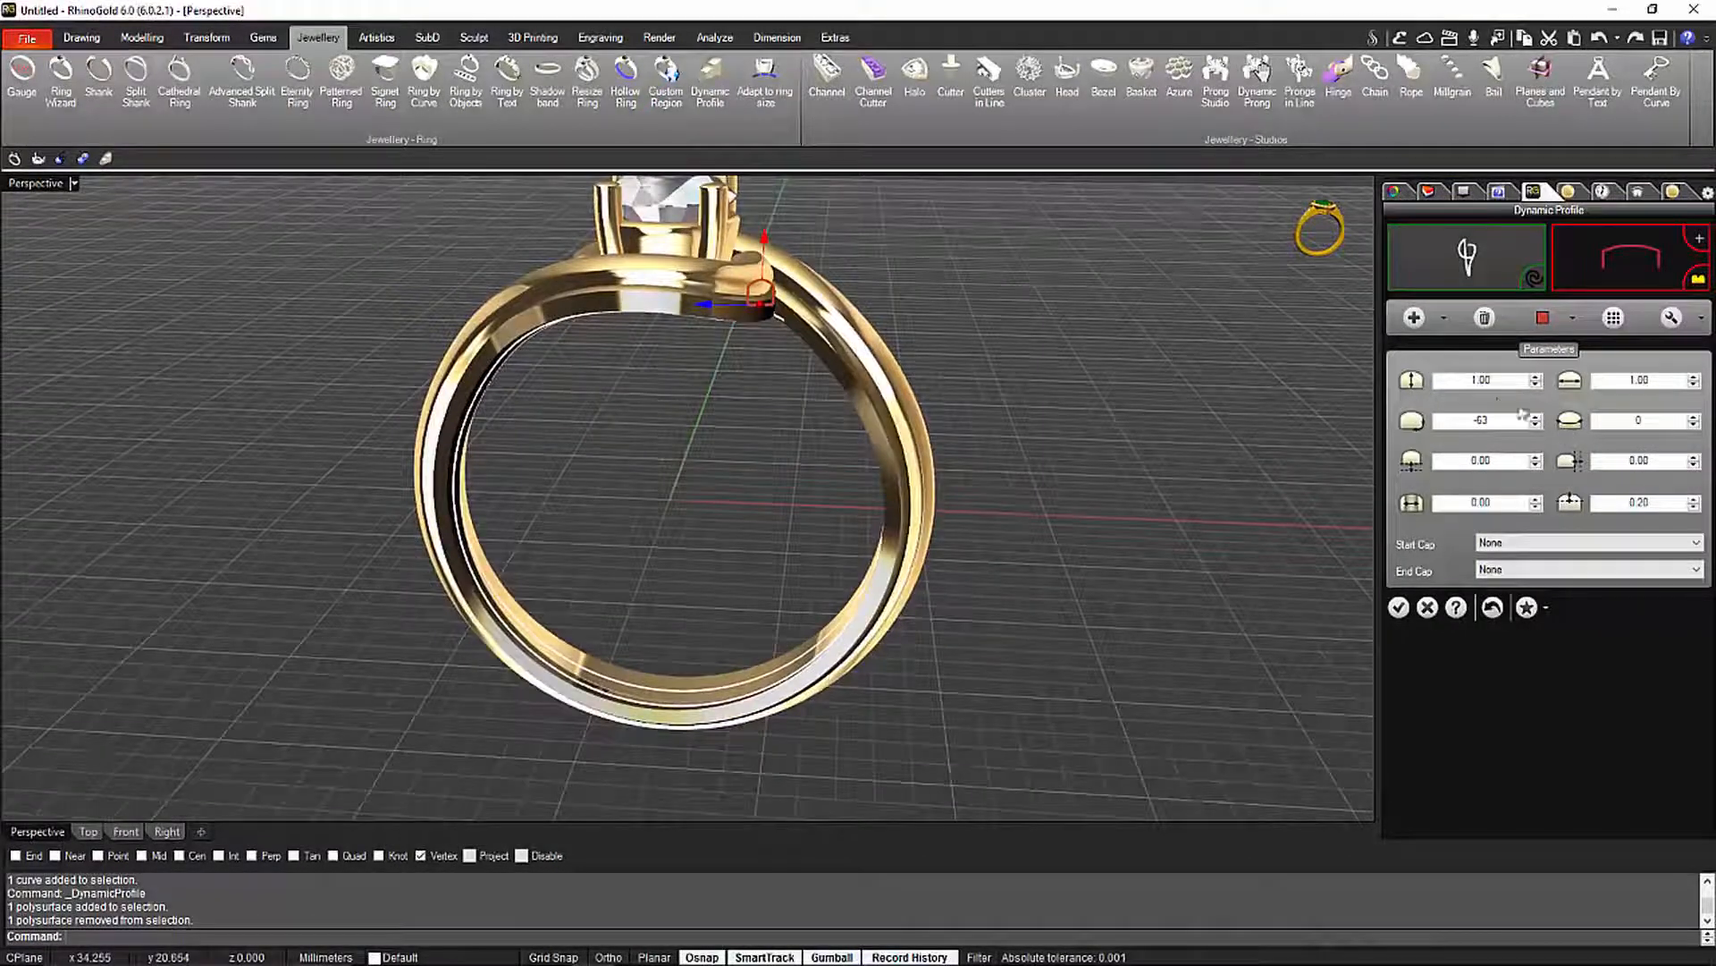
pyautogui.doubleClick(1484, 381)
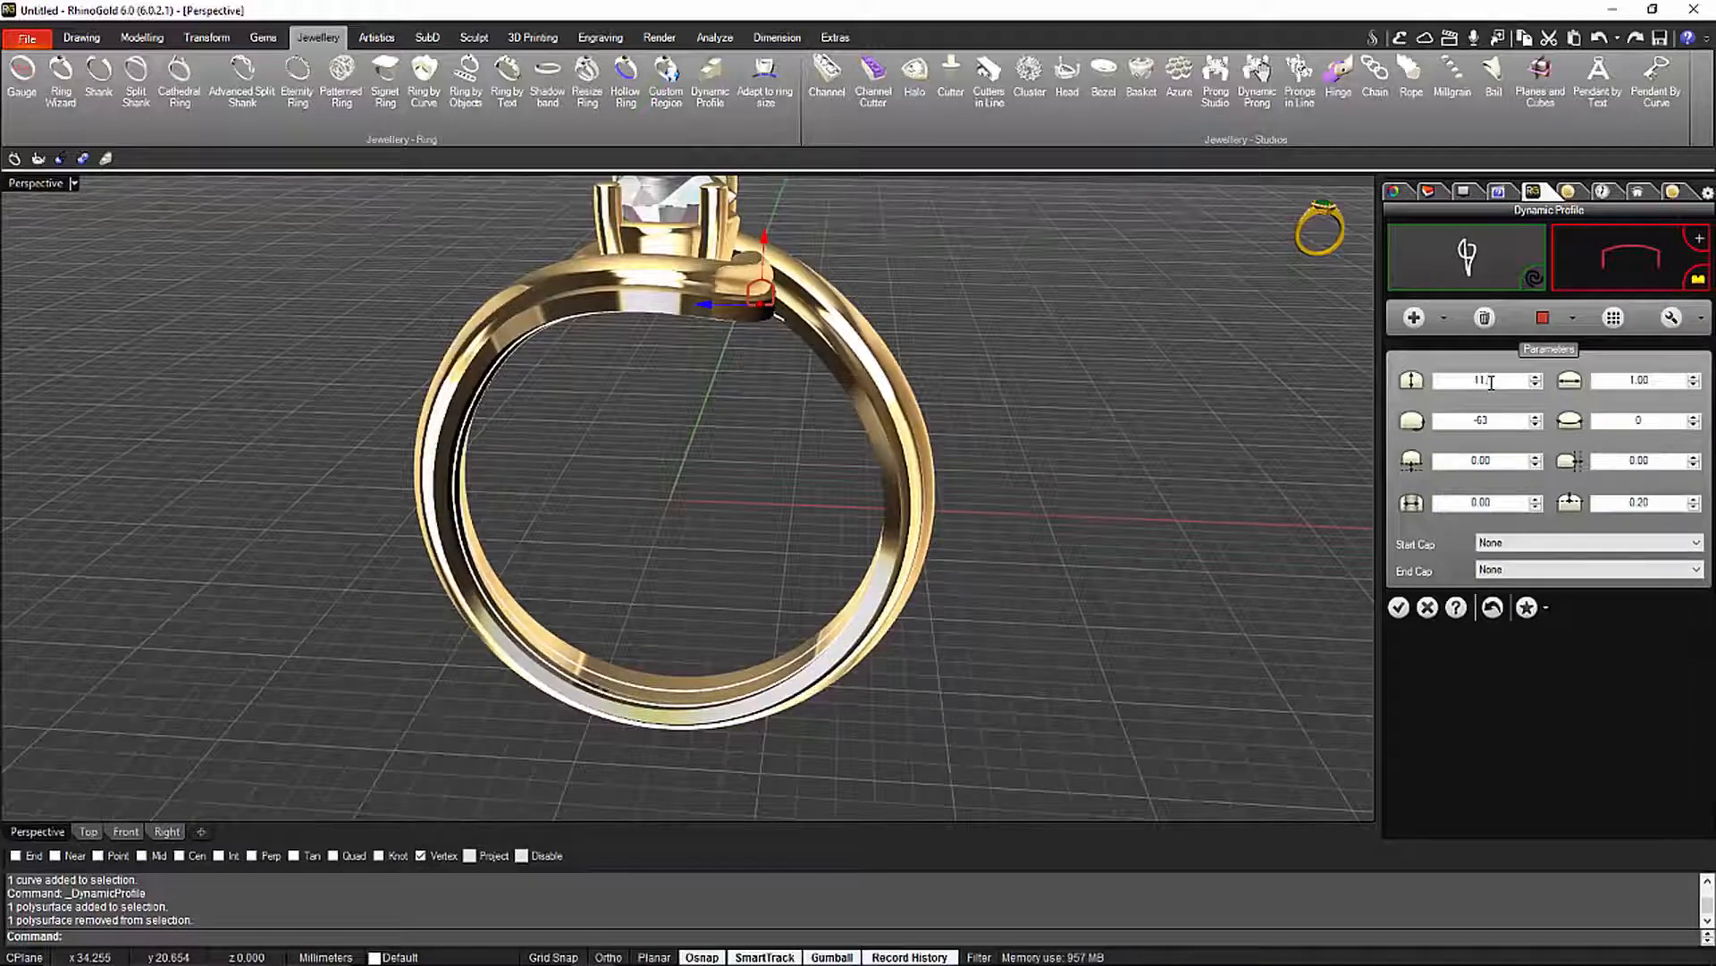
pyautogui.write('11.')
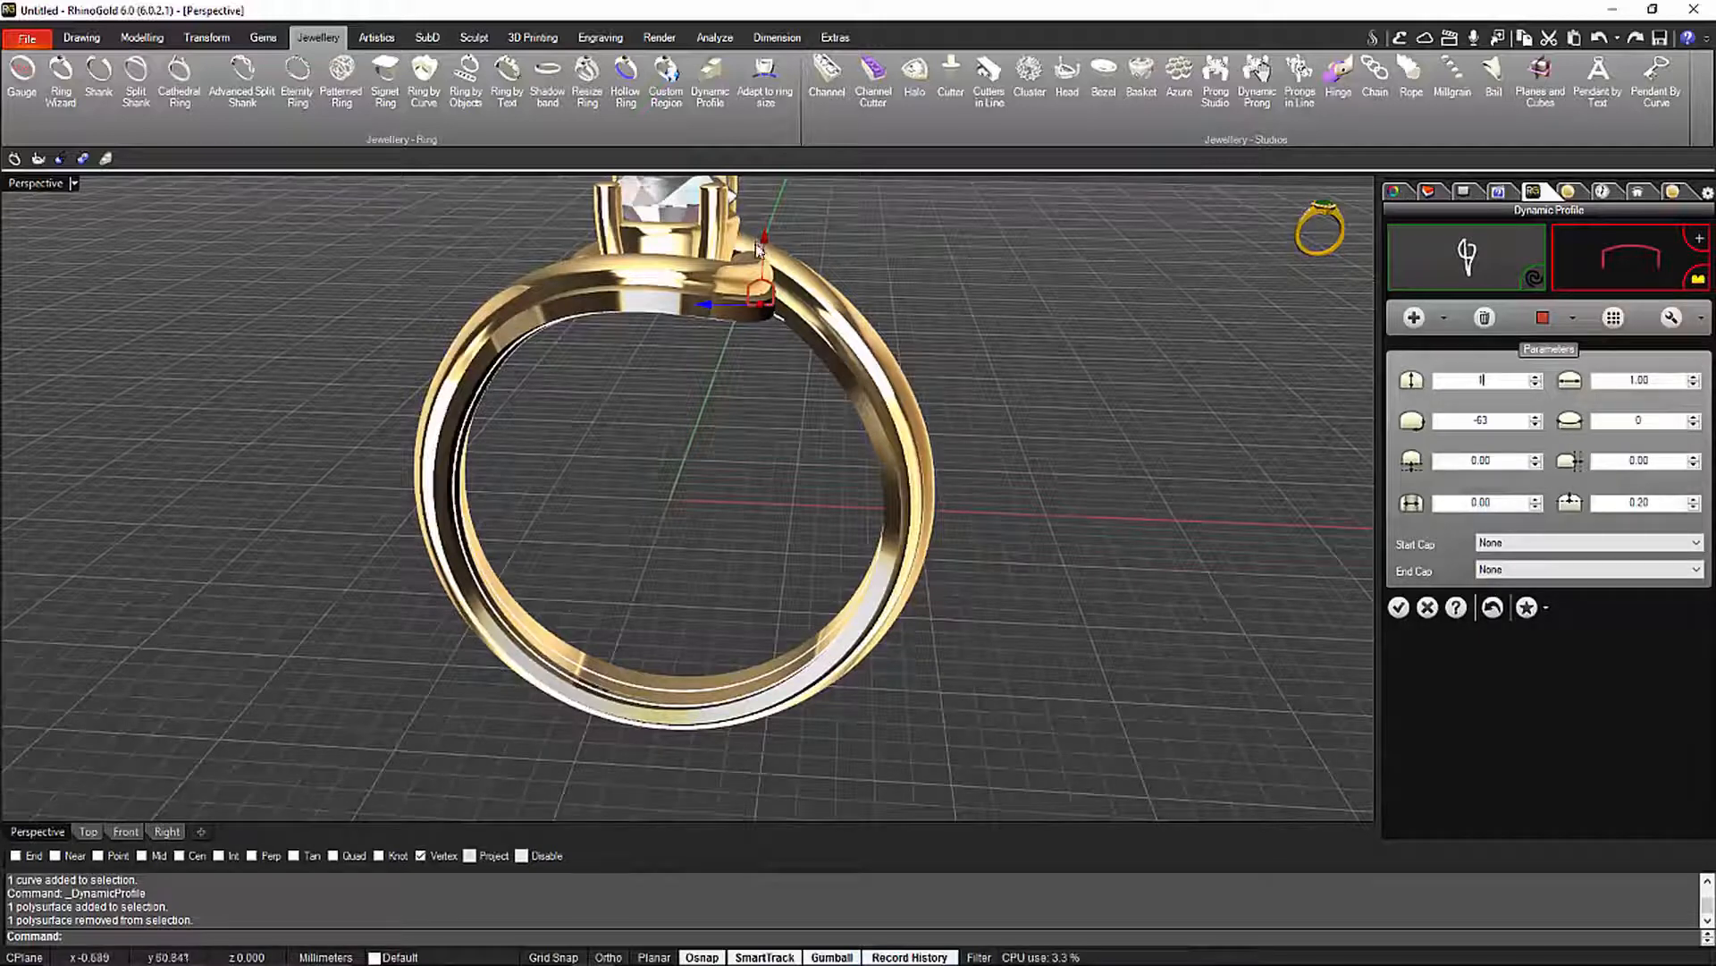
pyautogui.moveTo(766, 238); pyautogui.dragTo(766, 237)
pyautogui.moveTo(792, 308); pyautogui.dragTo(783, 232, button='right')
pyautogui.moveTo(757, 218); pyautogui.dragTo(757, 215)
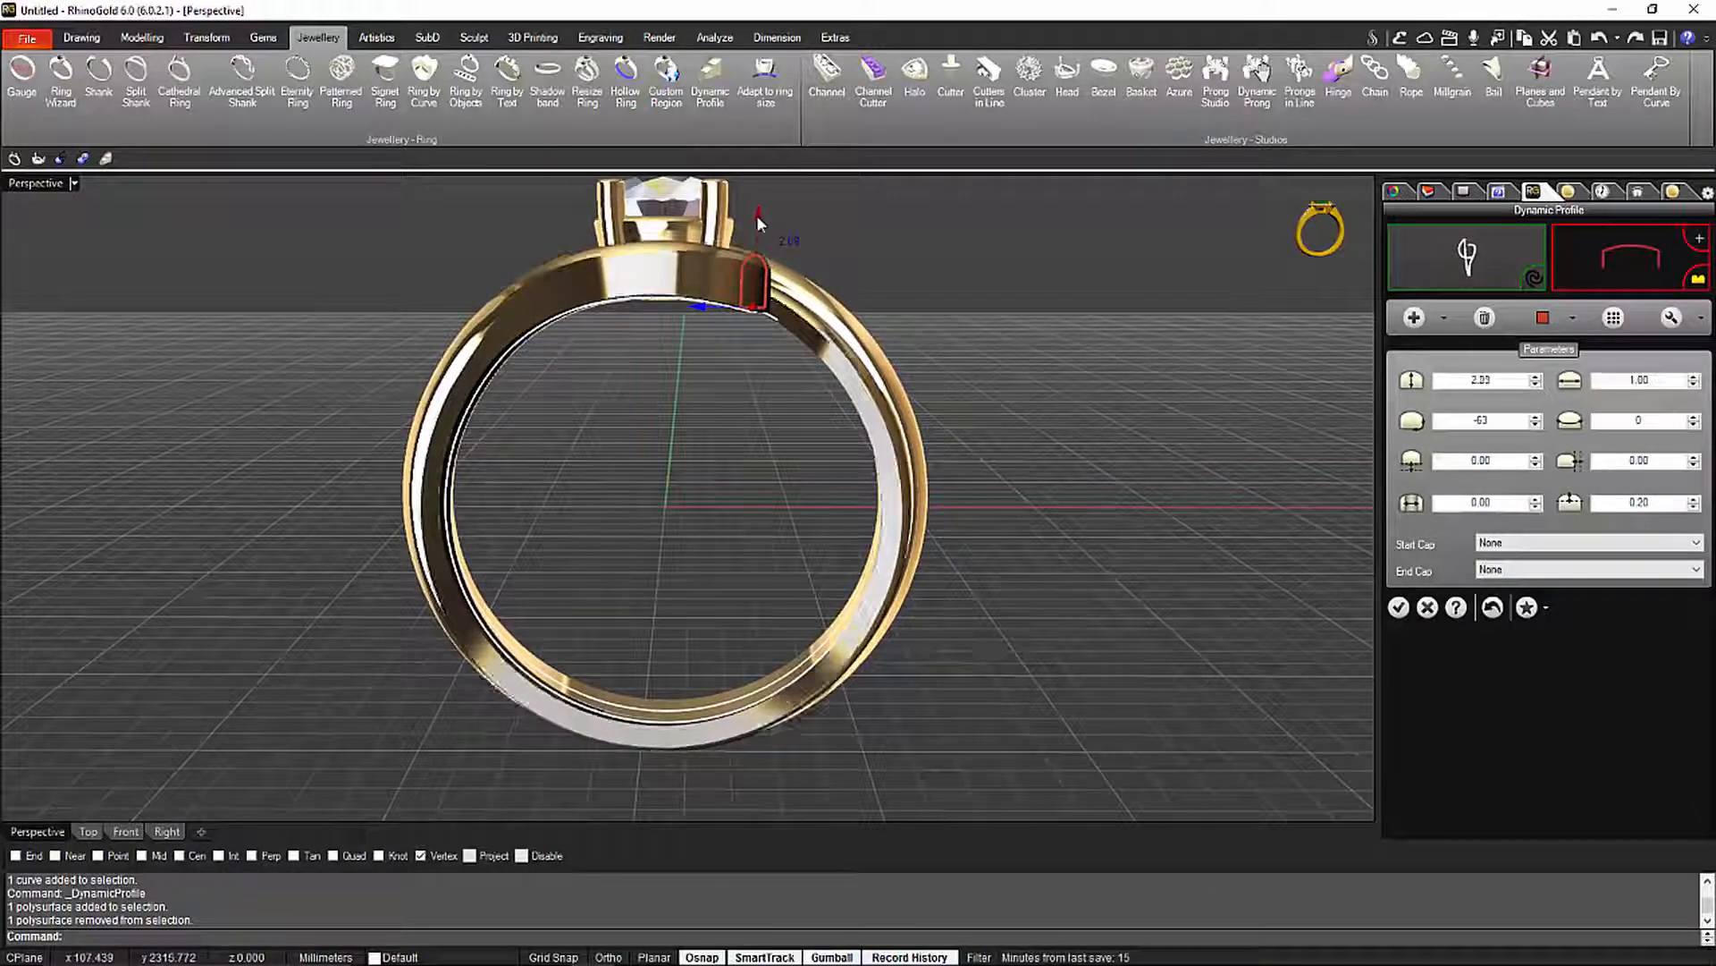
# Set the width of the same profile section to 1.70
pyautogui.moveTo(757, 215); pyautogui.dragTo(1016, 389, button='right')
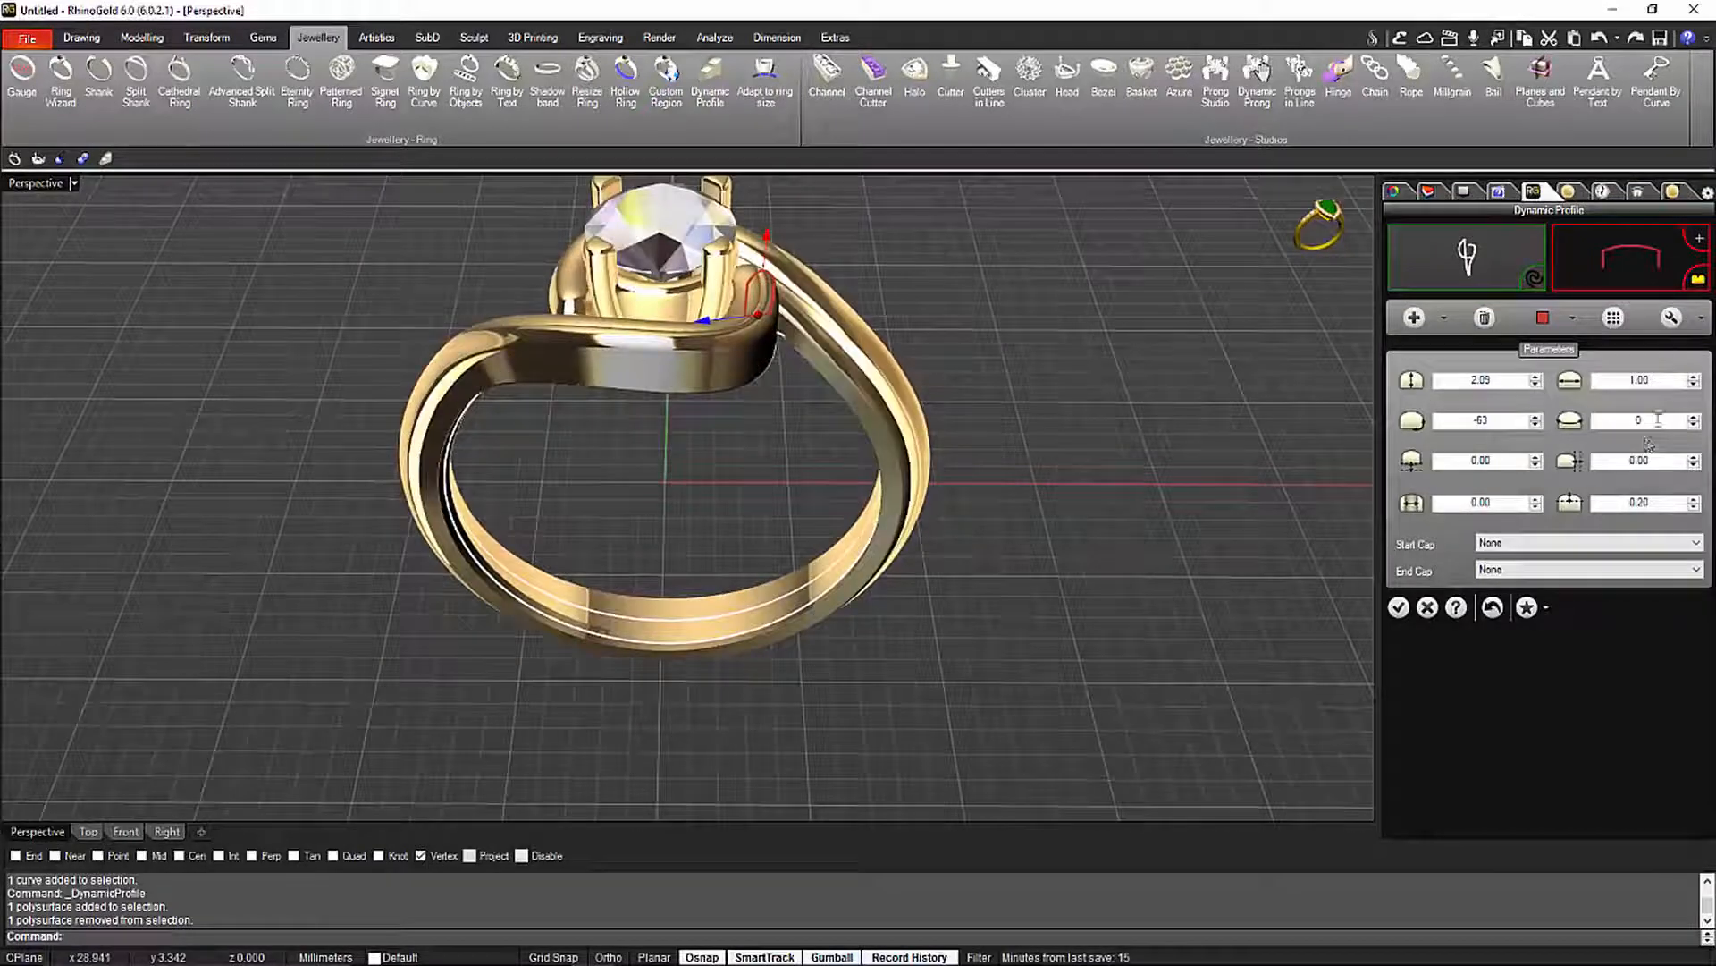
pyautogui.moveTo(1674, 380); pyautogui.dragTo(1624, 381)
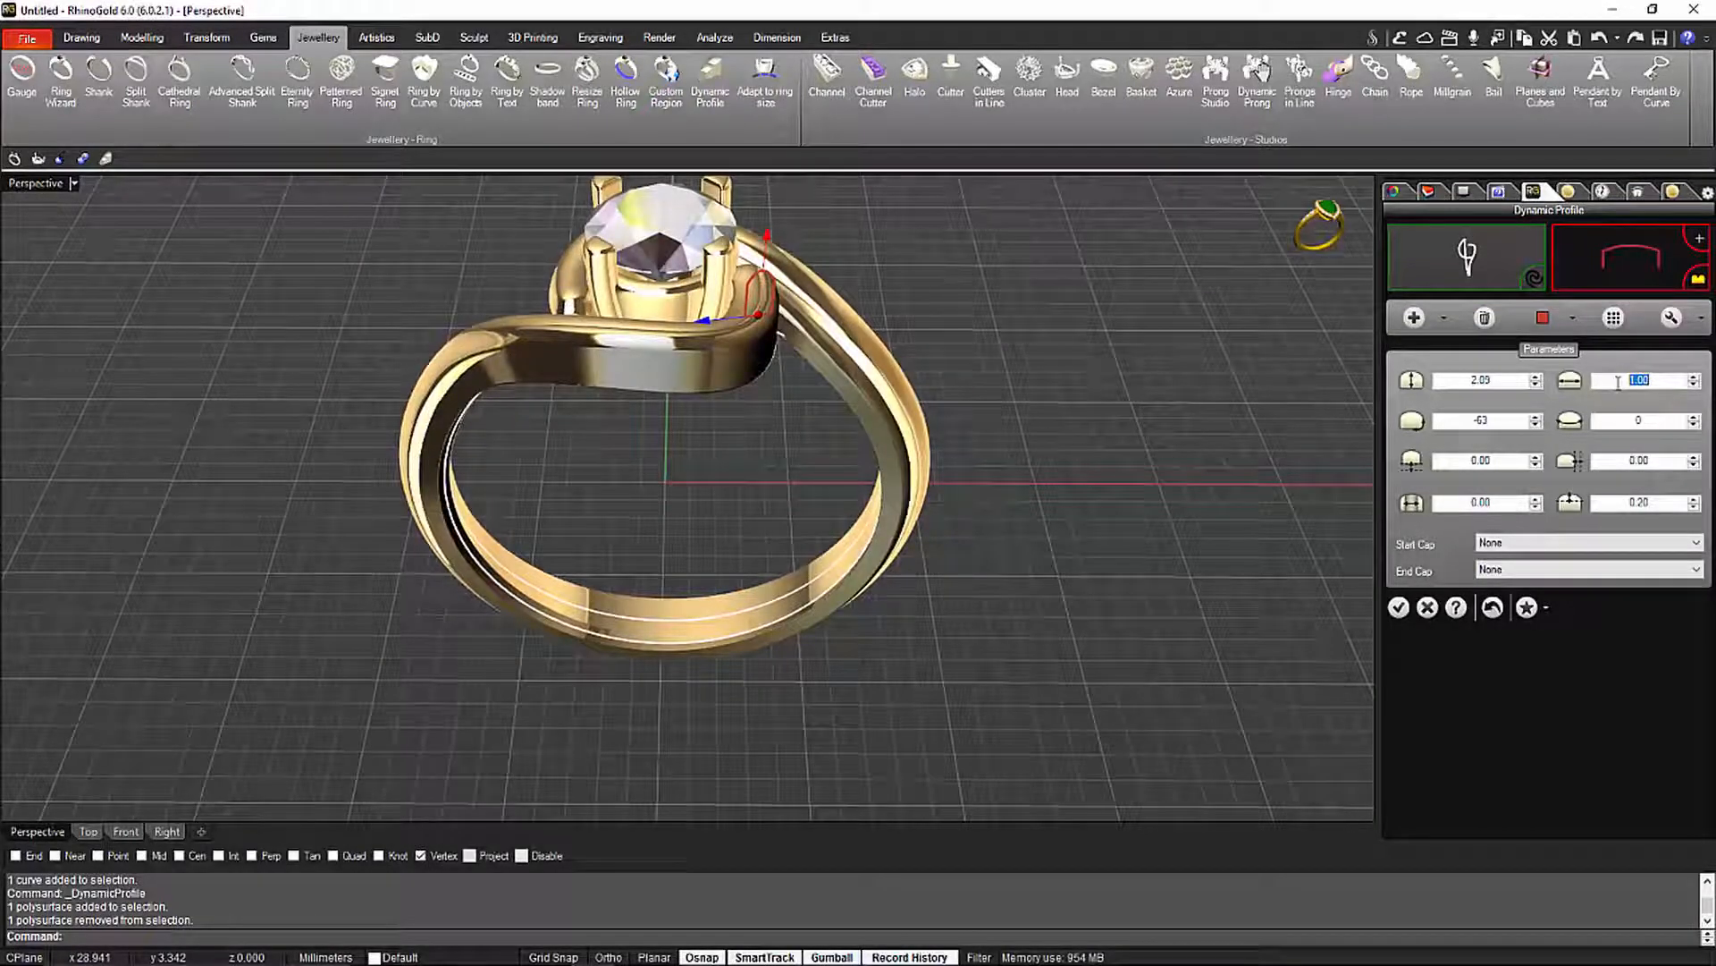
pyautogui.write('.')
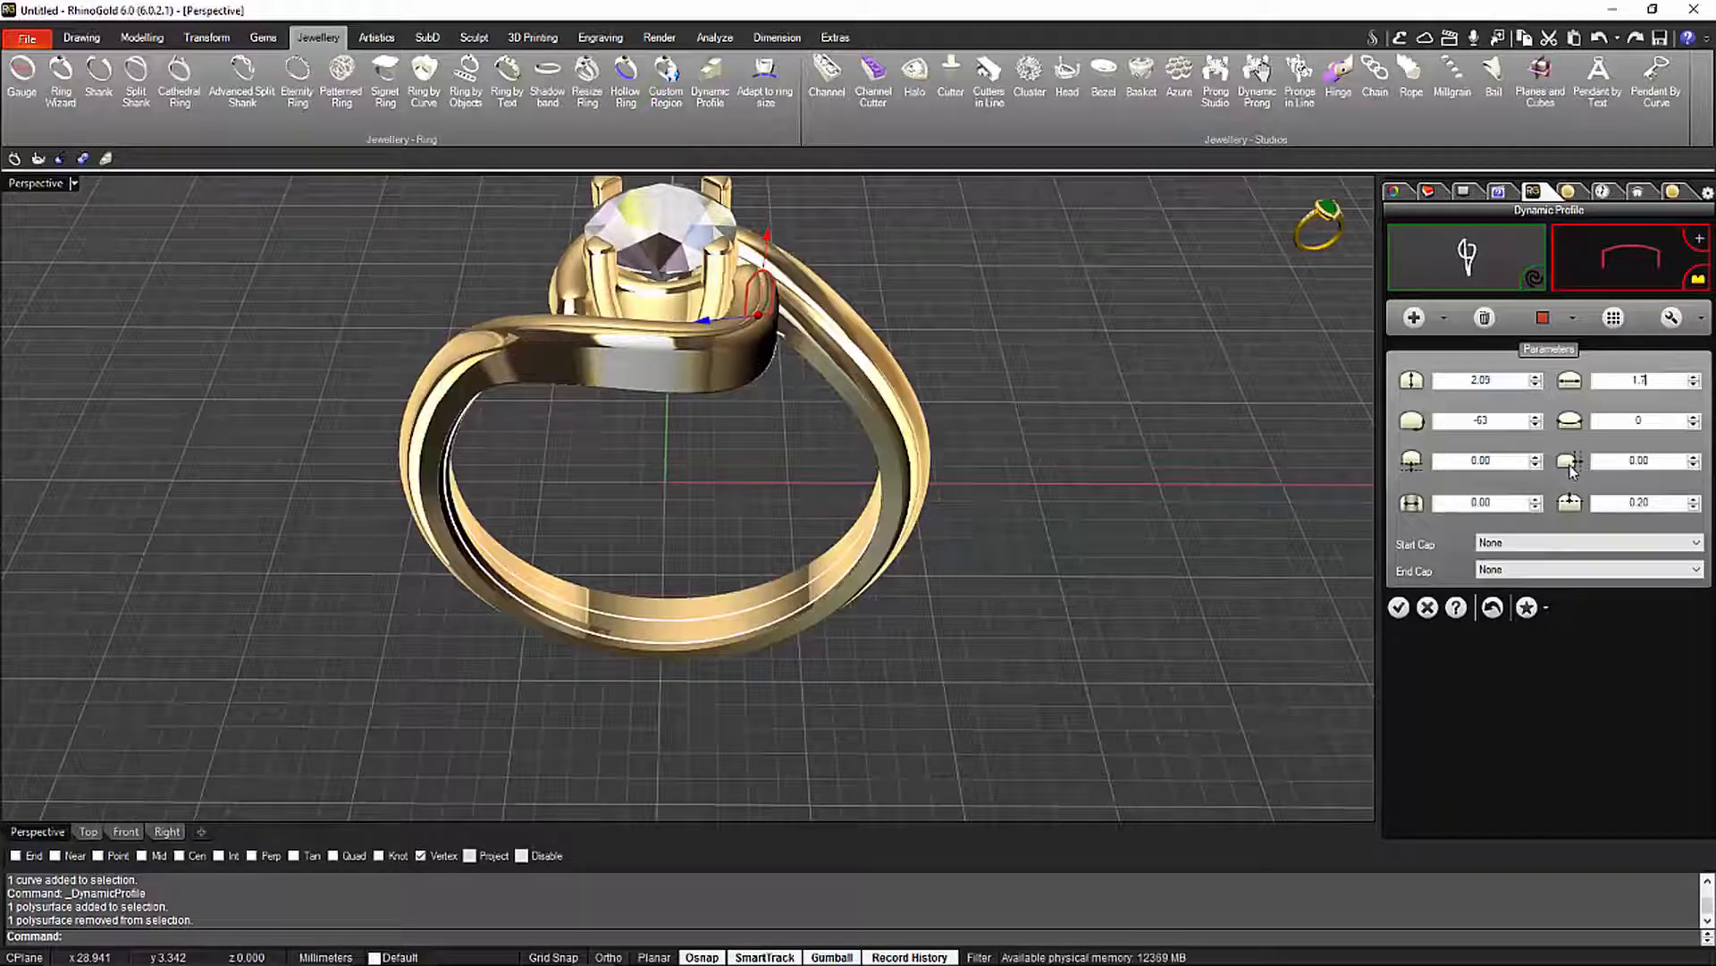
pyautogui.press('Return')
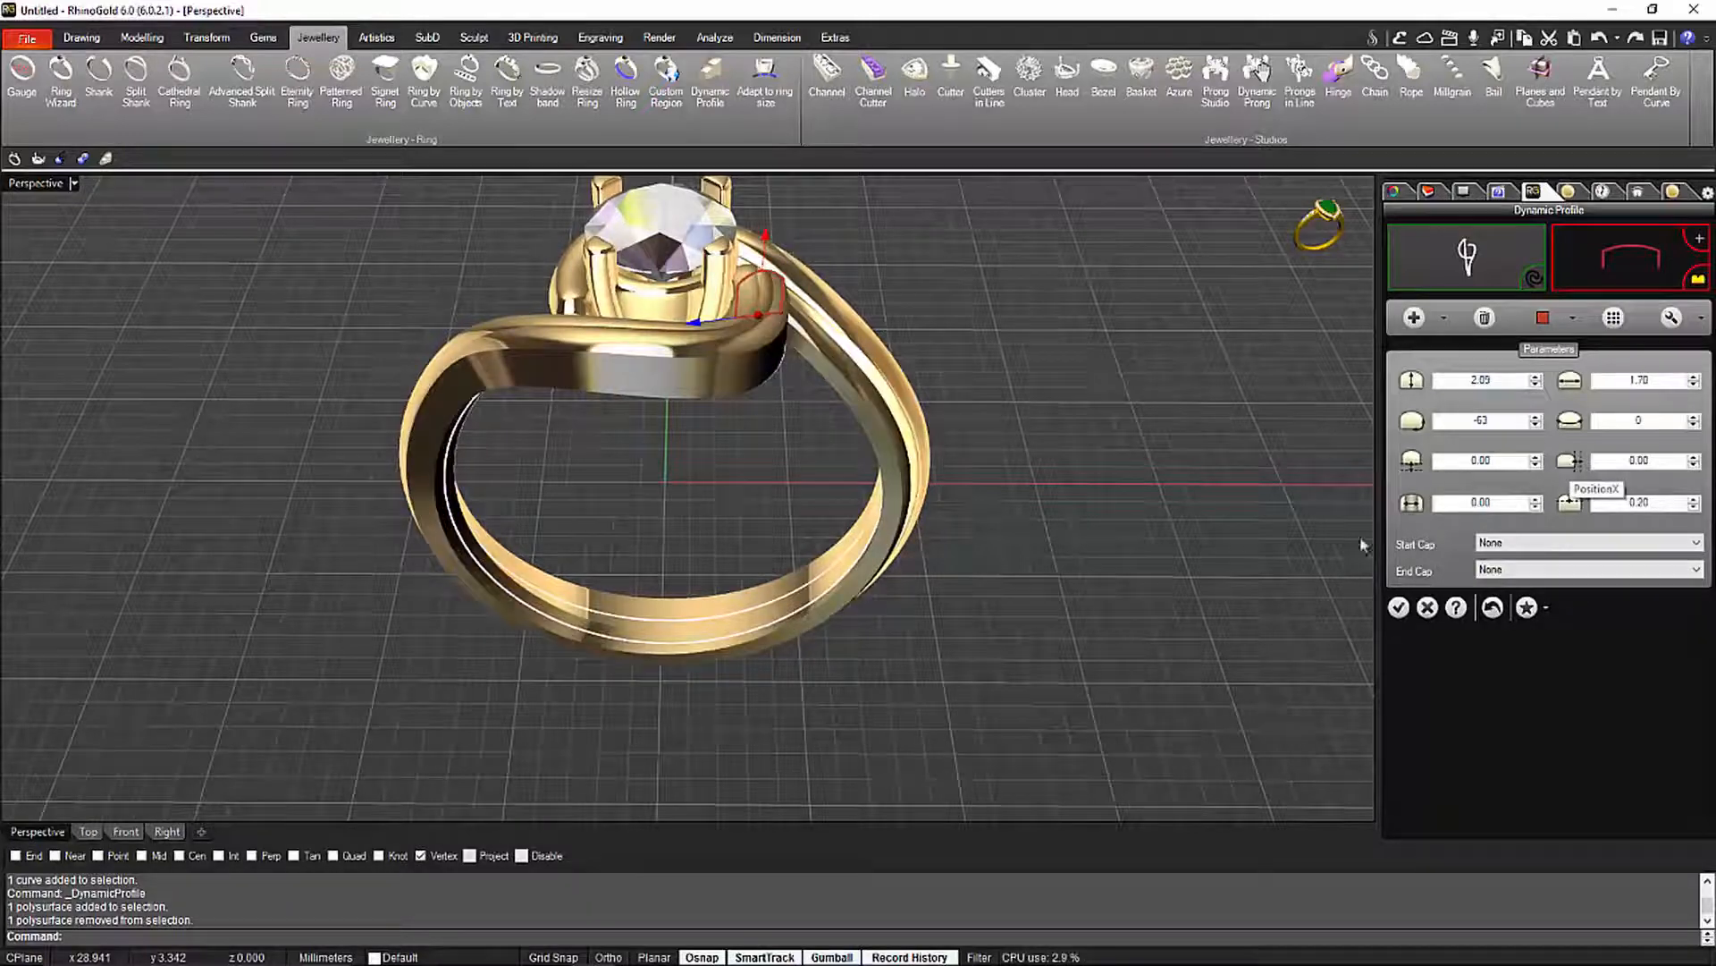
# Shift the section outward from the existing shank by setting its Position X to -1.10
pyautogui.moveTo(1362, 545); pyautogui.dragTo(1073, 465, button='right')
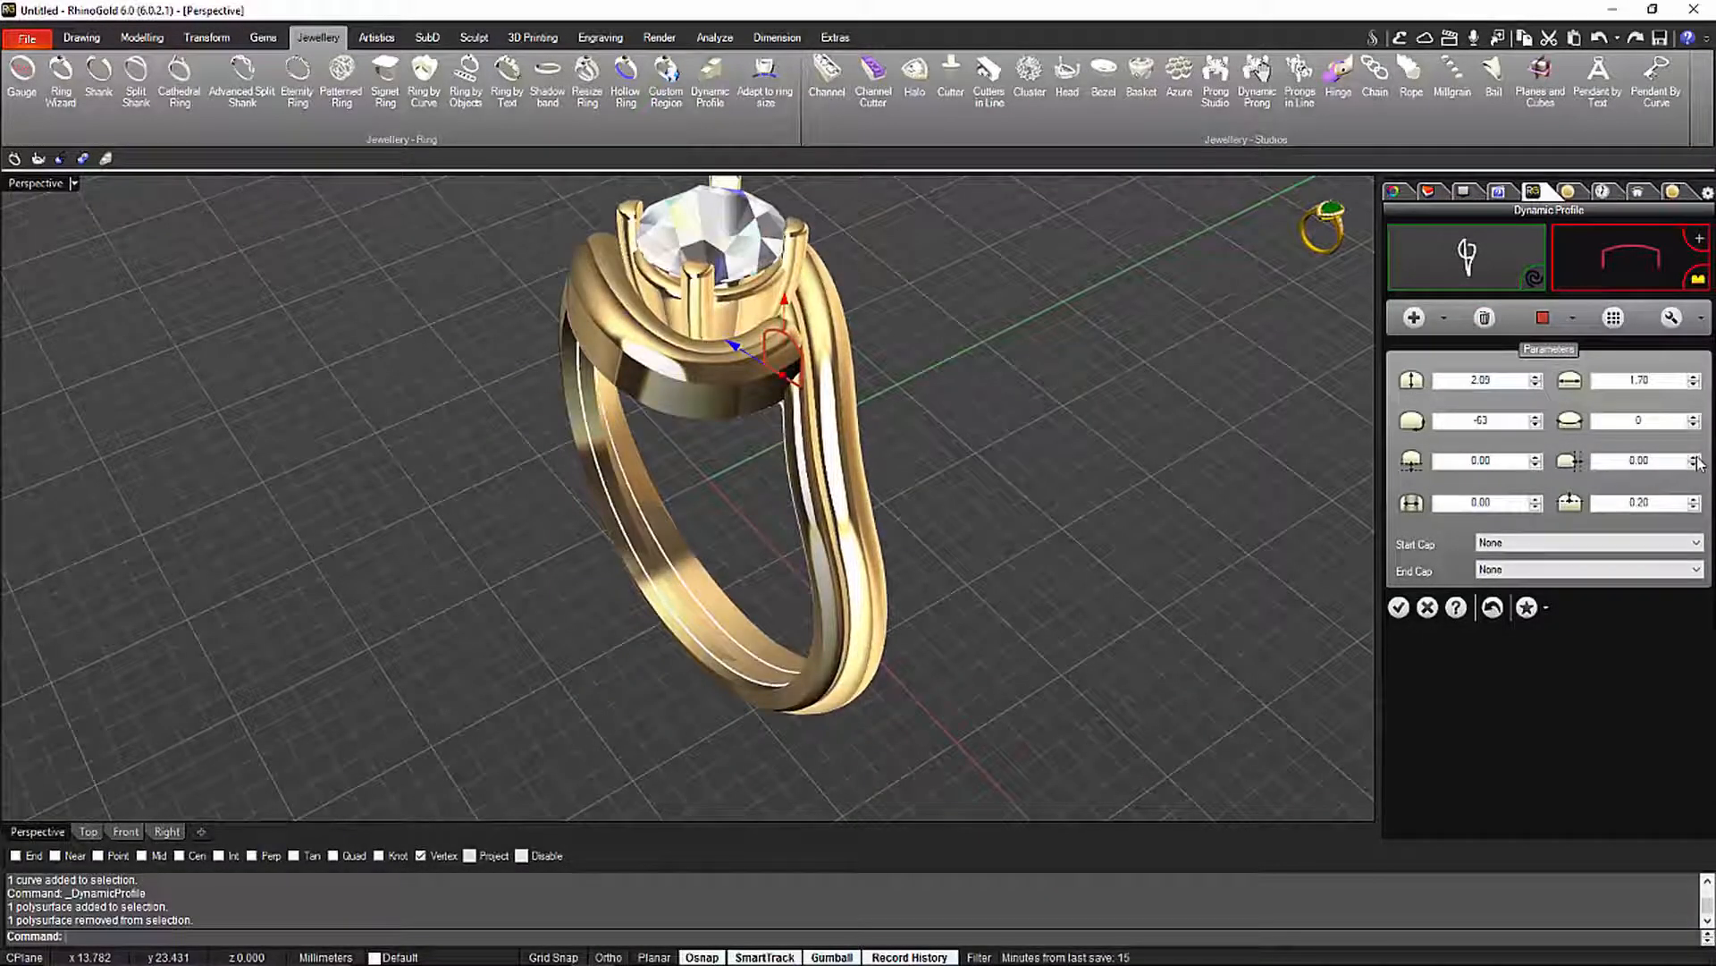
pyautogui.click(1694, 457)
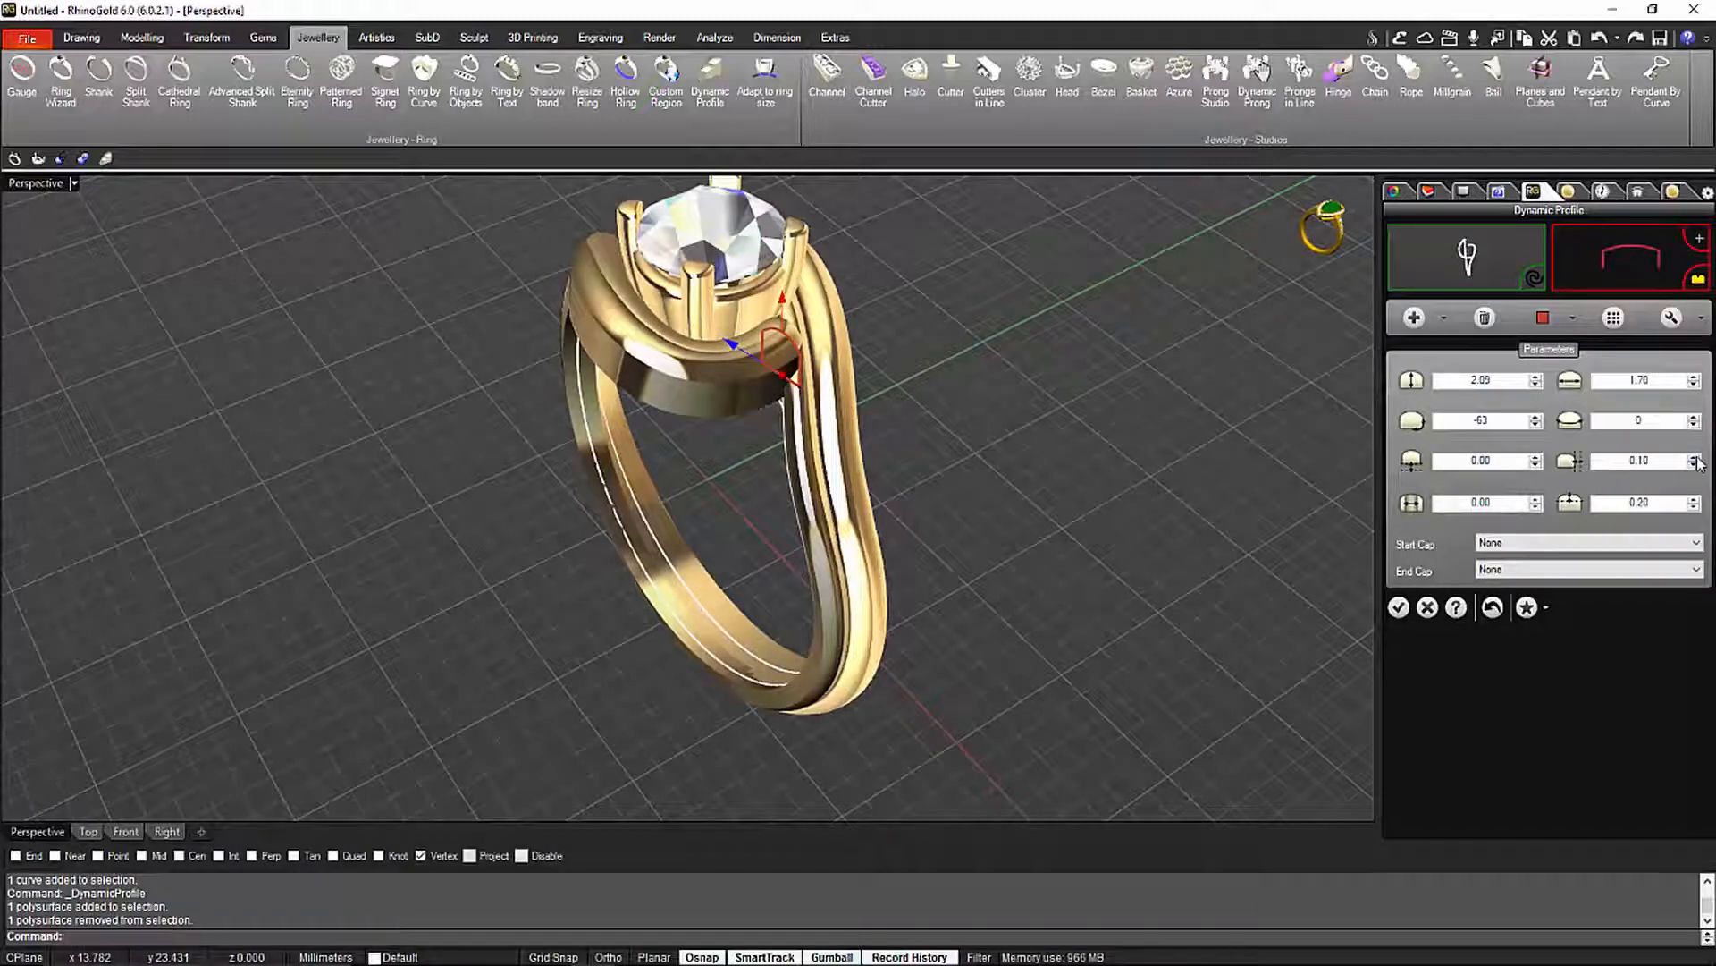
pyautogui.click(1696, 457)
pyautogui.click(1694, 458)
pyautogui.click(1695, 457)
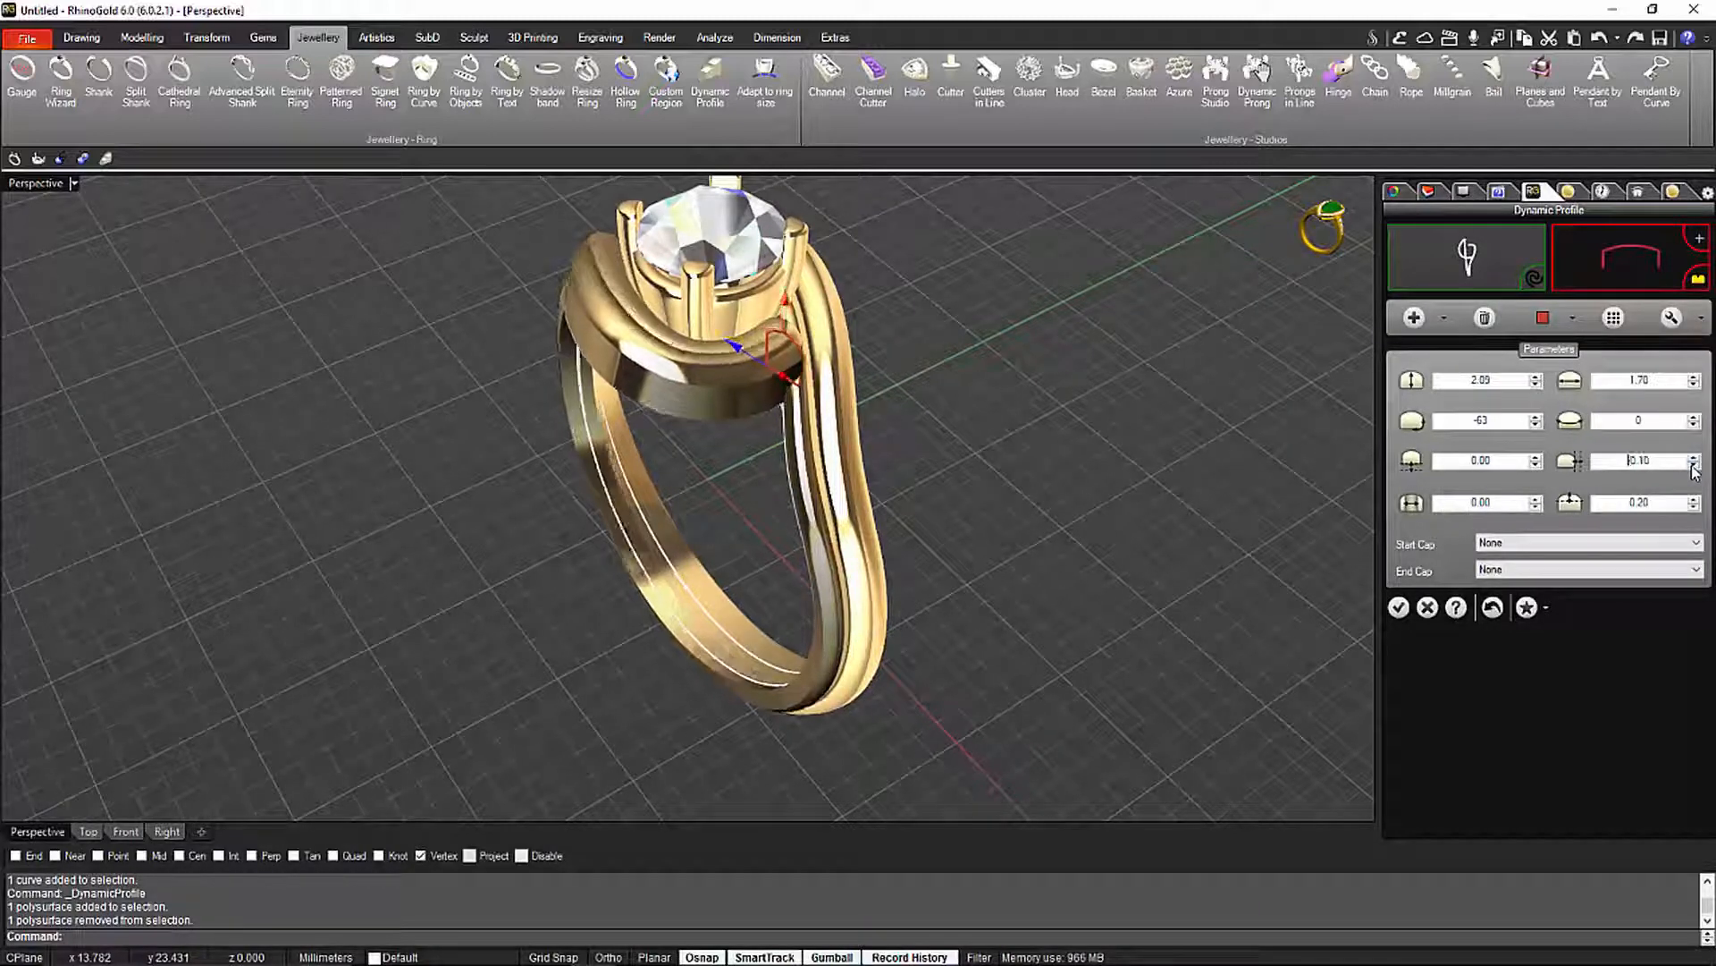
pyautogui.click(1694, 458)
pyautogui.click(1694, 457)
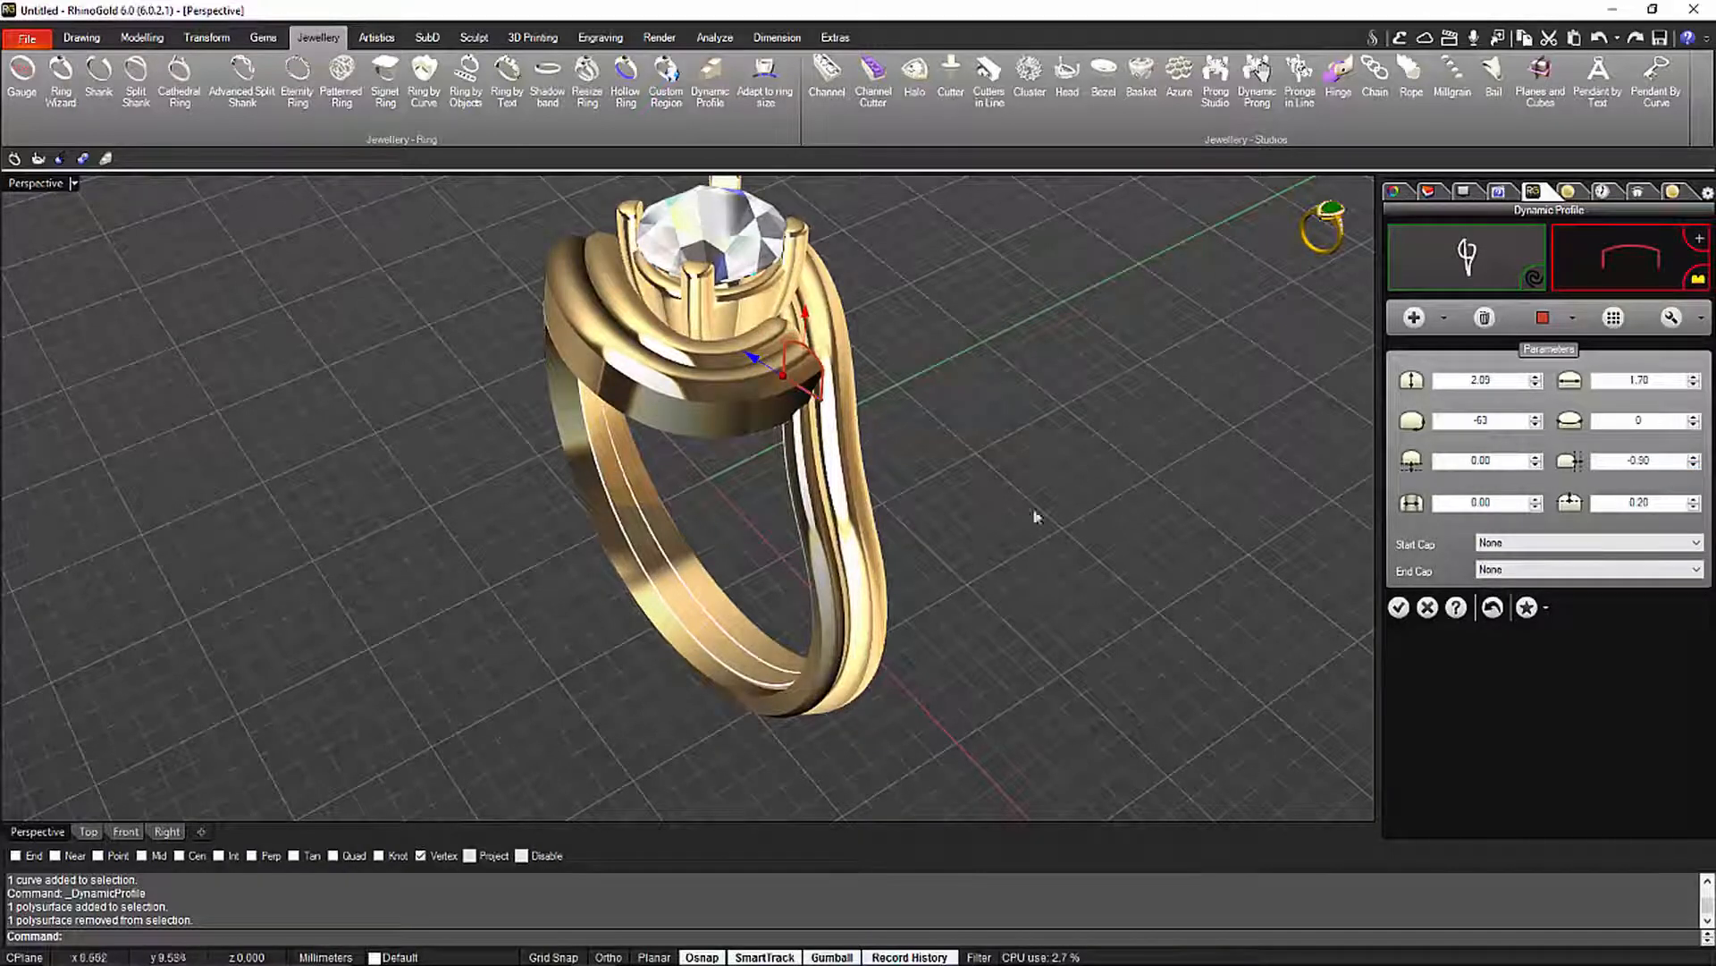
pyautogui.moveTo(1035, 517); pyautogui.dragTo(1108, 536, button='right')
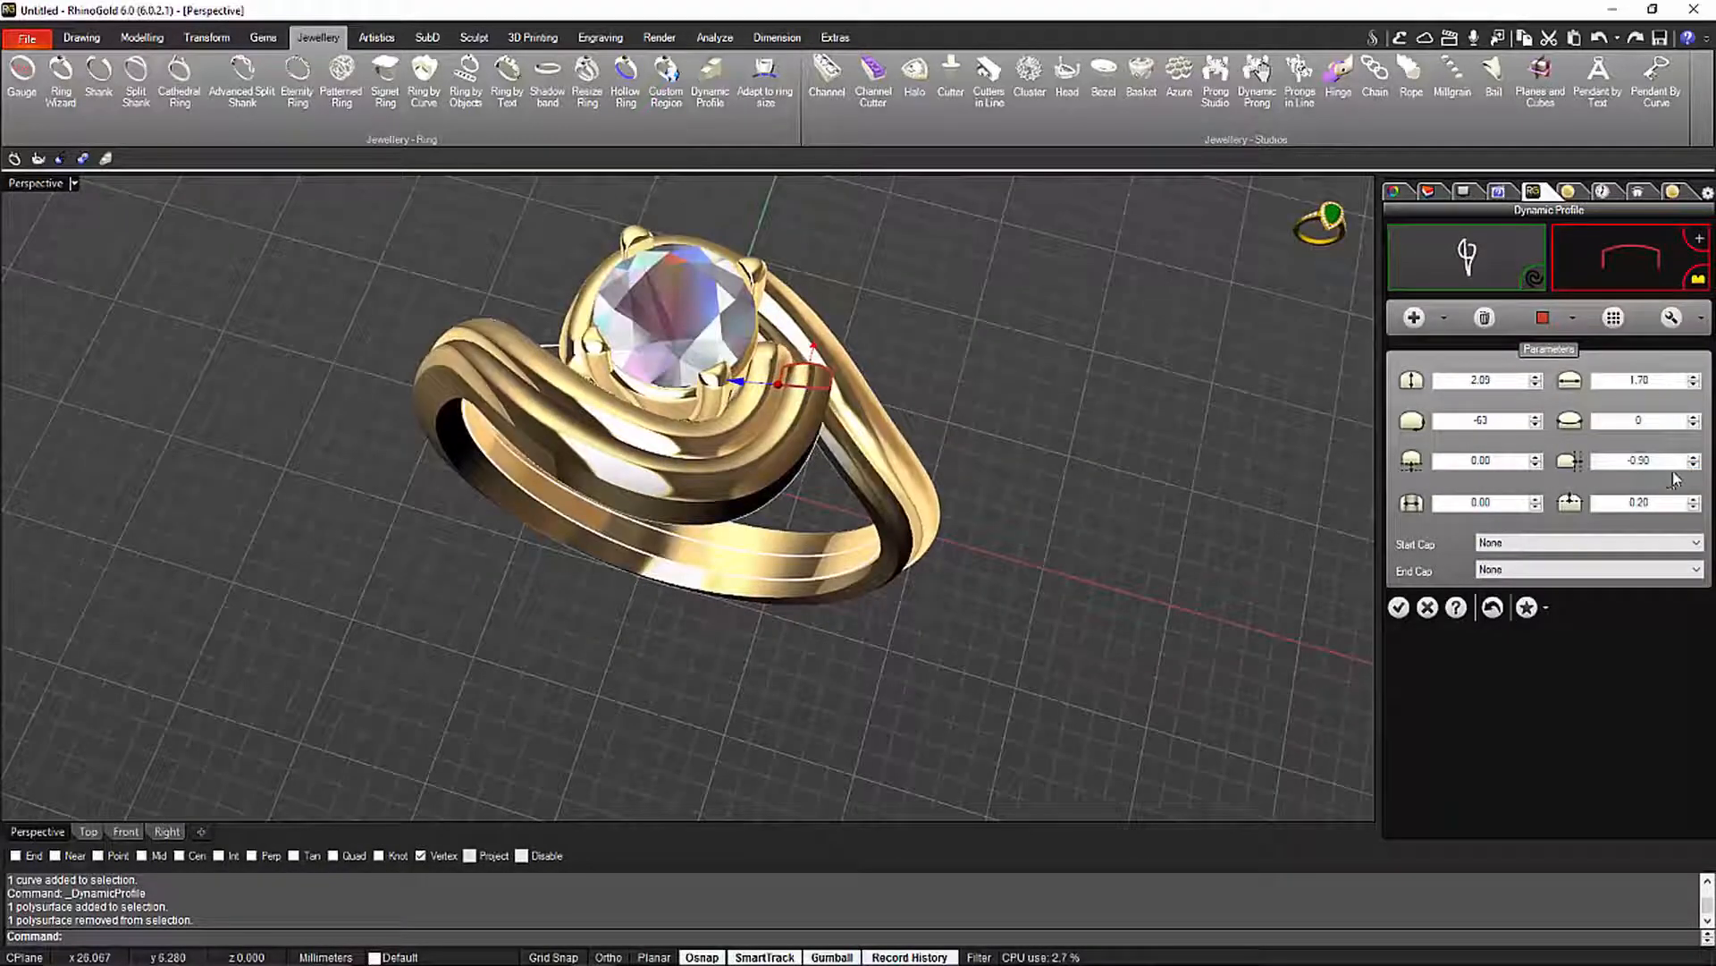
pyautogui.click(1694, 457)
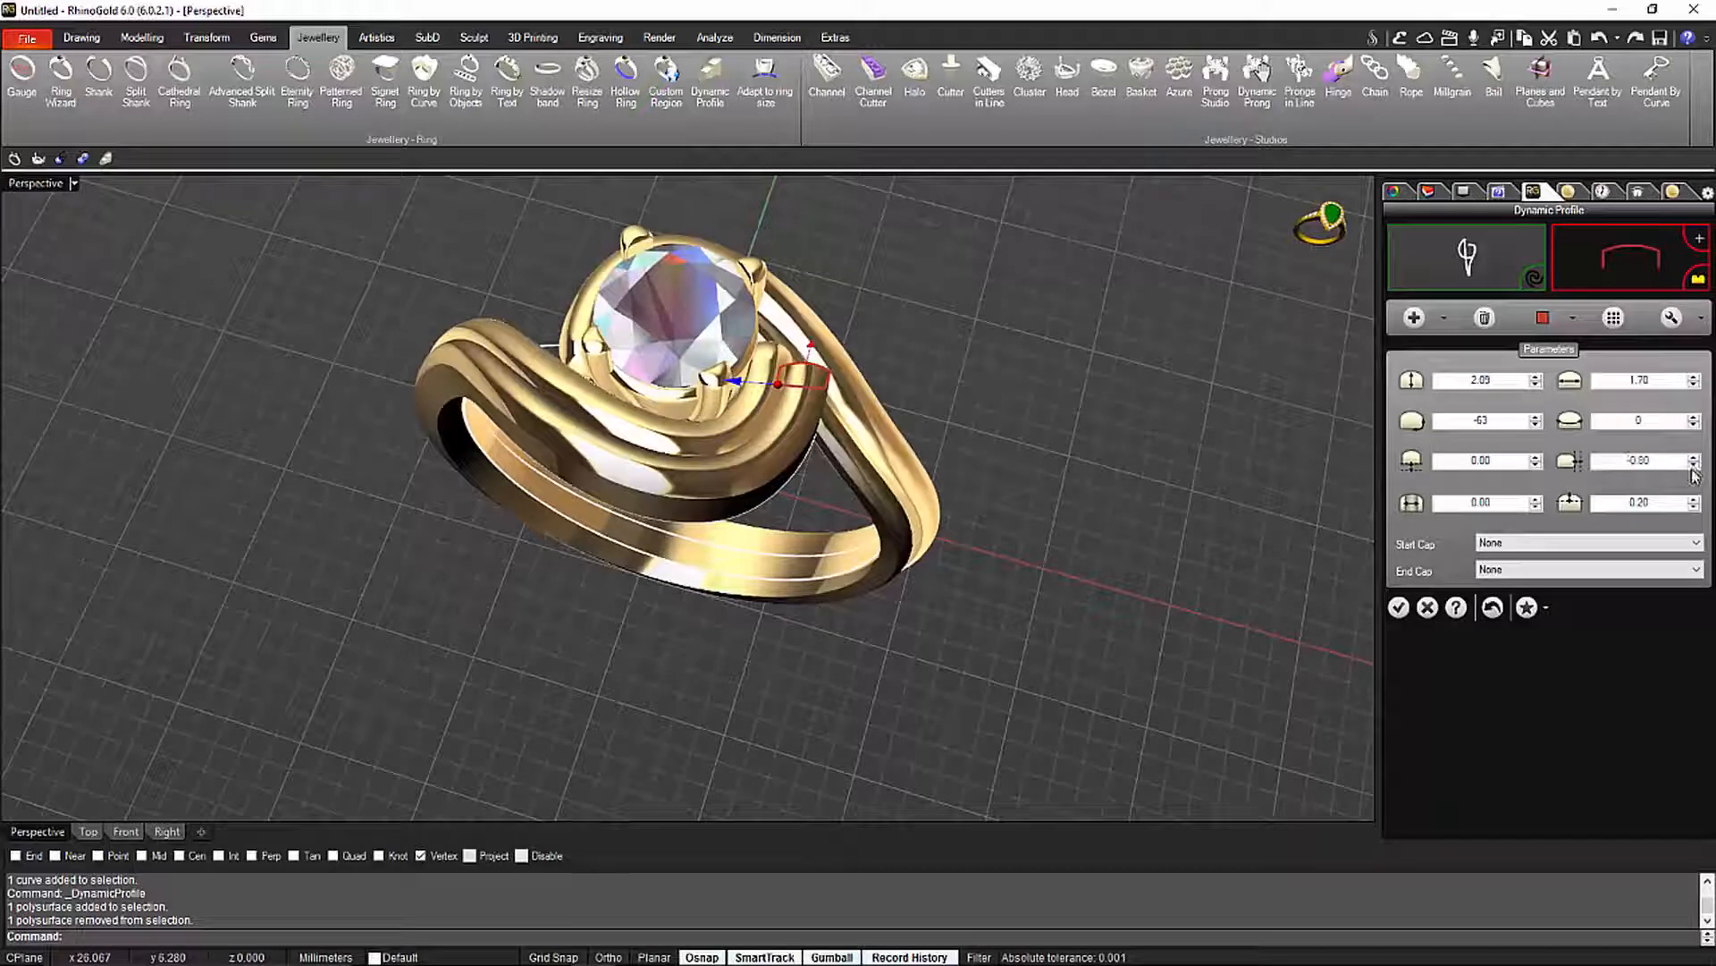
pyautogui.click(1695, 464)
pyautogui.click(1695, 465)
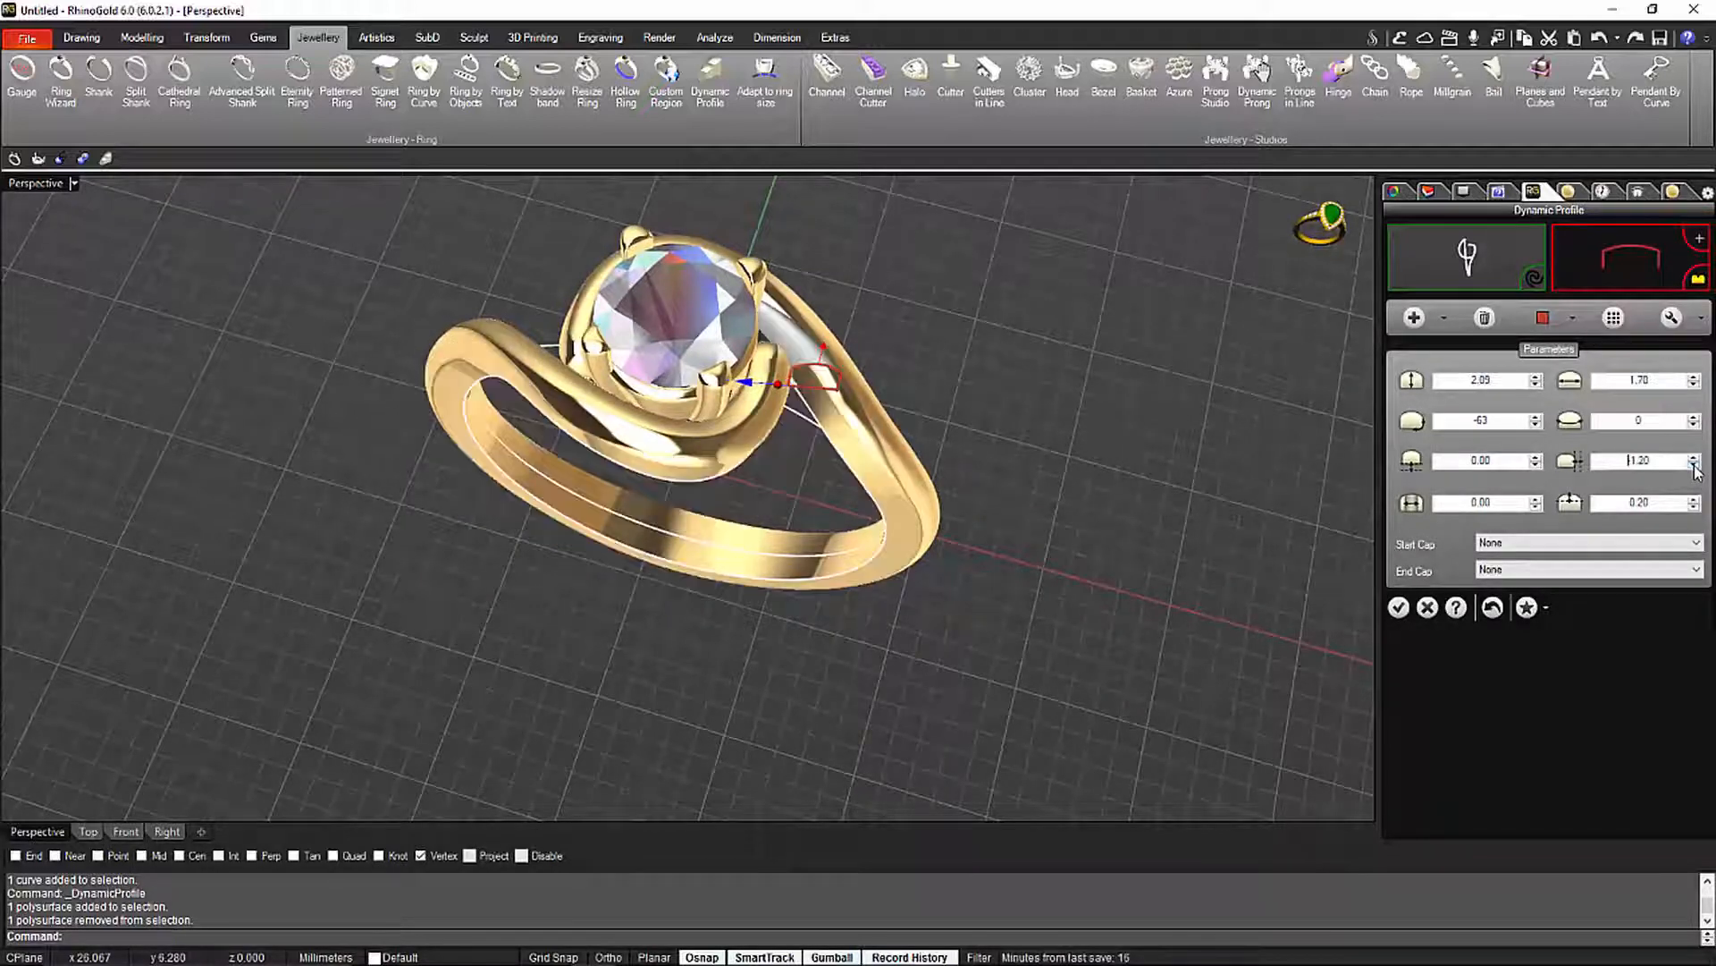
pyautogui.click(1695, 464)
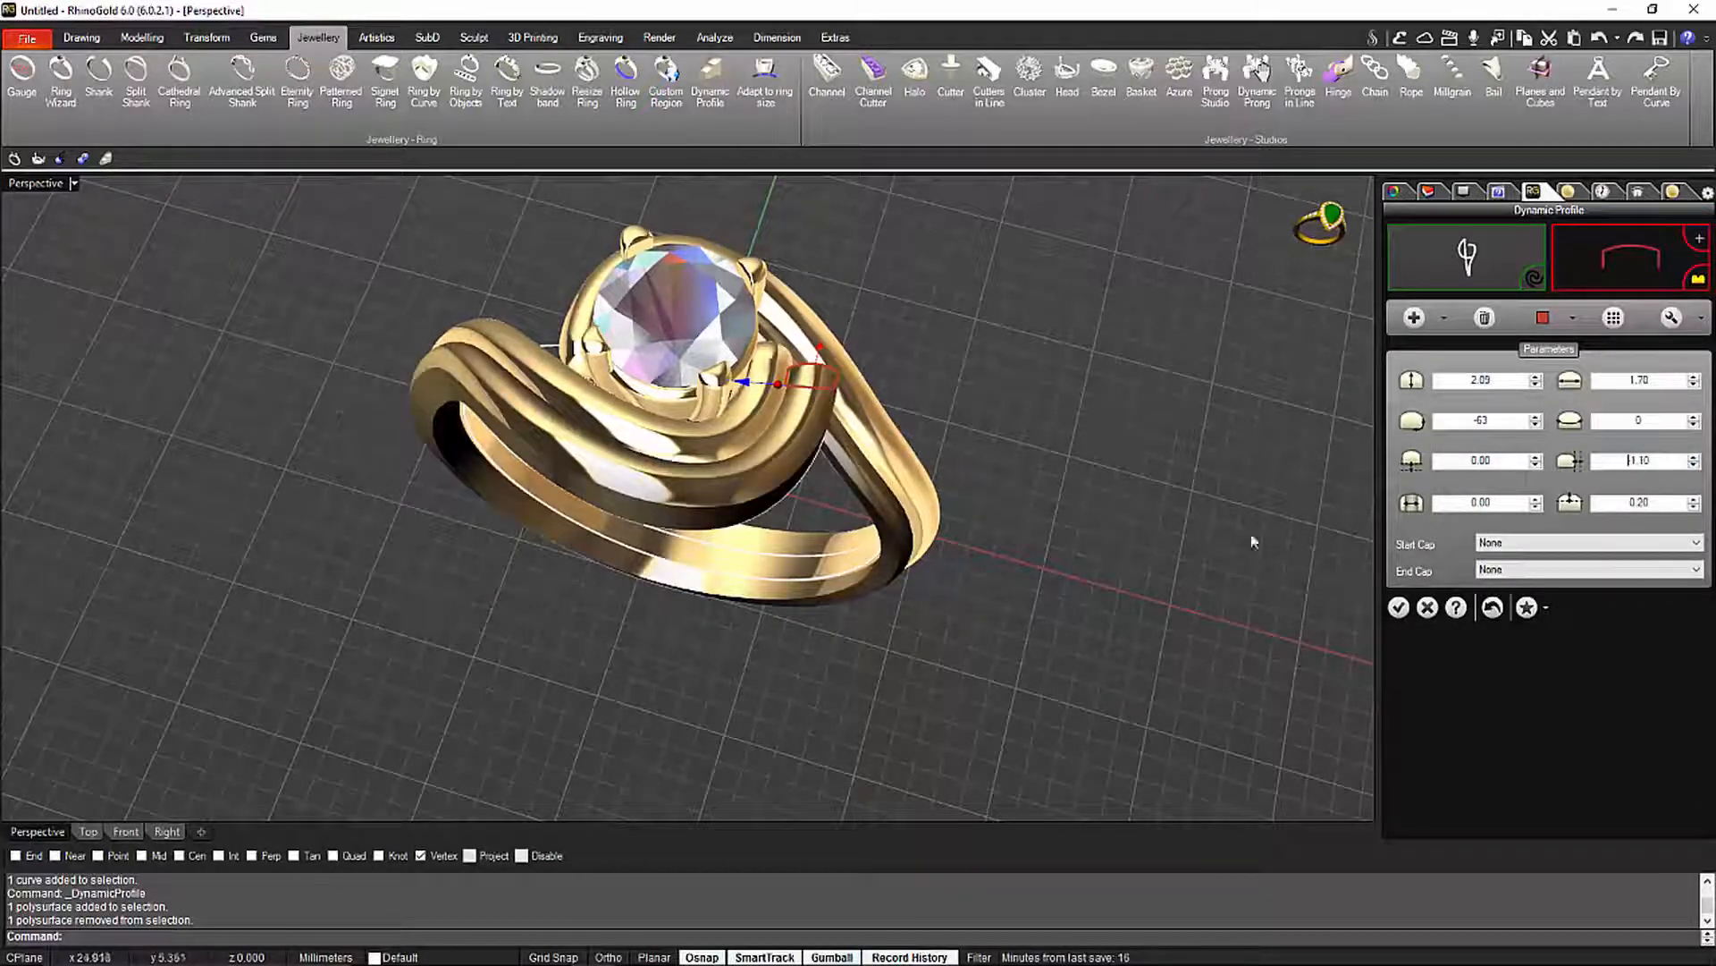
# Examine how the offset profile meets the shank around the head, up close and from below the ring
pyautogui.moveTo(1254, 542); pyautogui.dragTo(736, 485, button='right')
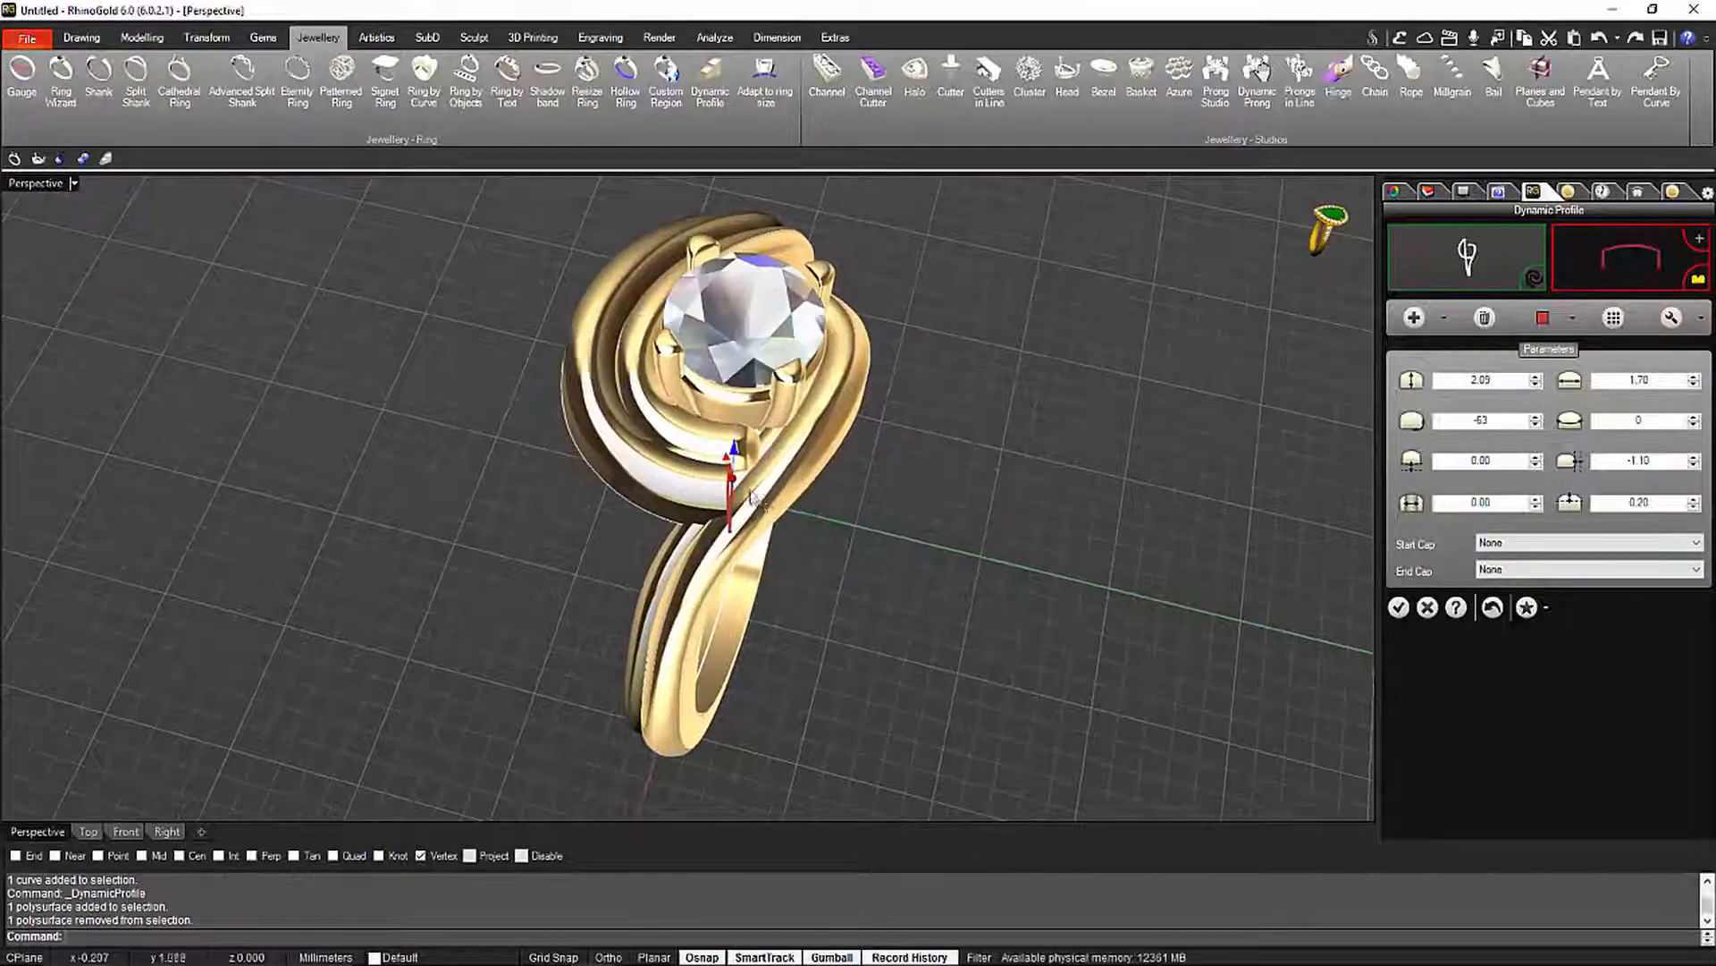
pyautogui.scroll(10, 735, 485)
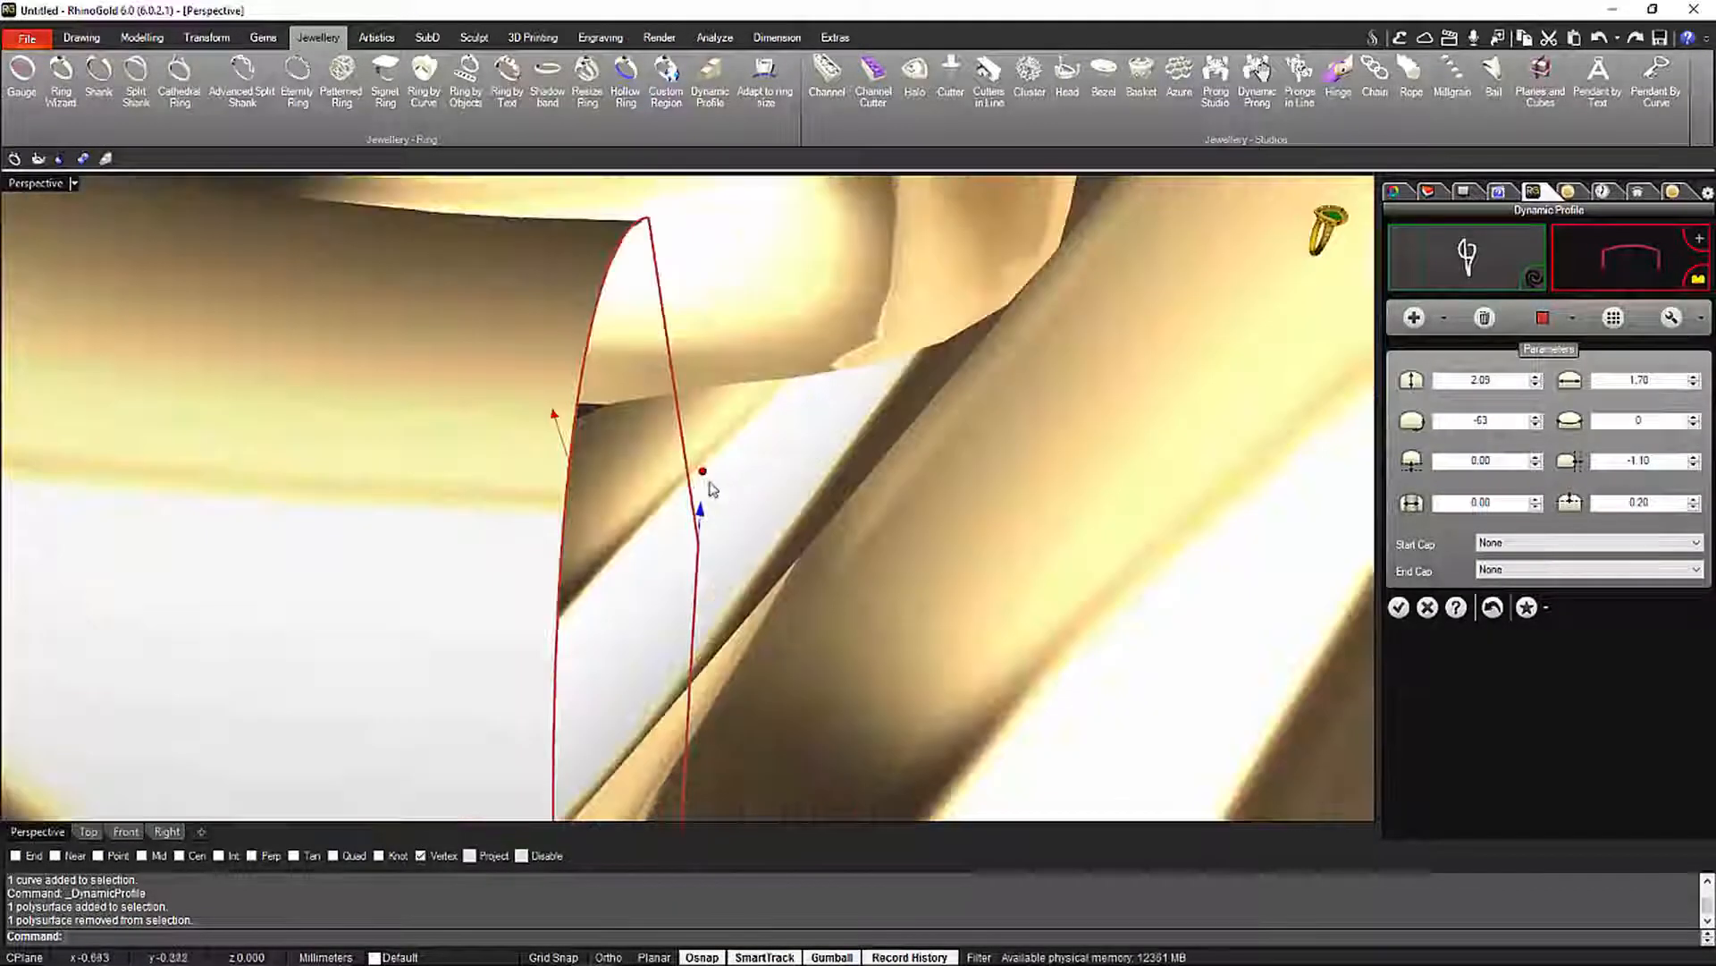
pyautogui.scroll(-8, 548, 464)
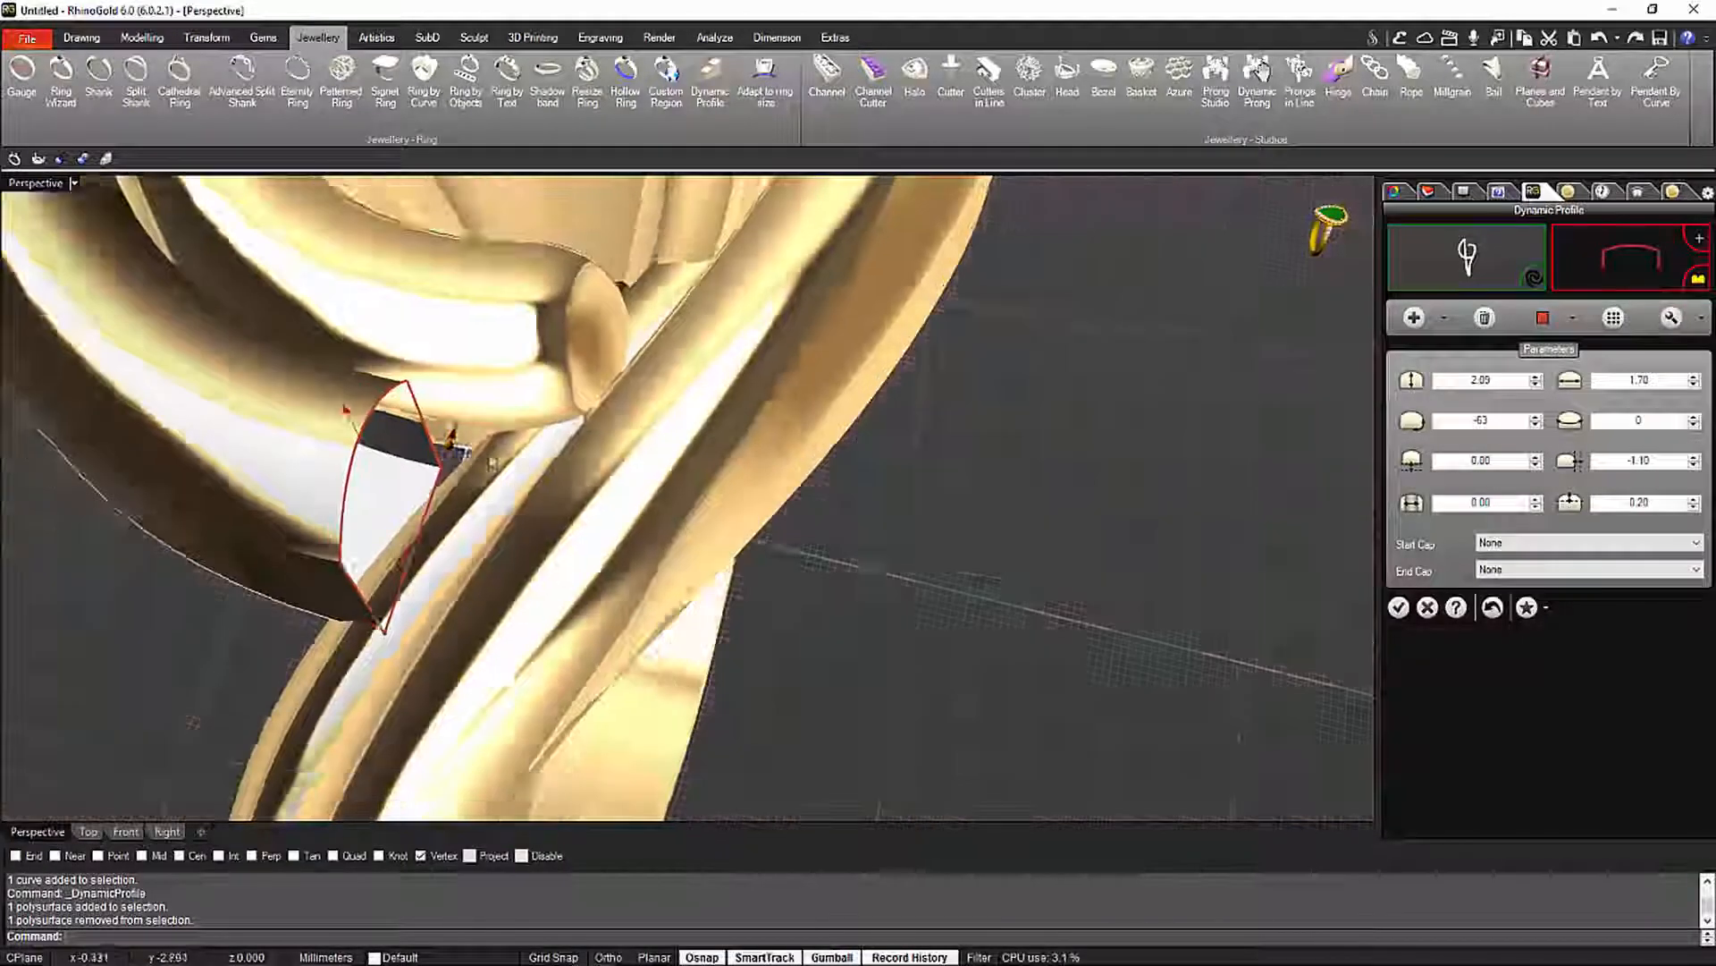
pyautogui.moveTo(493, 464); pyautogui.dragTo(935, 387, button='right')
pyautogui.scroll(-9, 977, 645)
pyautogui.scroll(5, 1199, 461)
pyautogui.scroll(-5, 1199, 462)
pyautogui.scroll(5, 575, 488)
pyautogui.moveTo(575, 487); pyautogui.dragTo(575, 408, button='right')
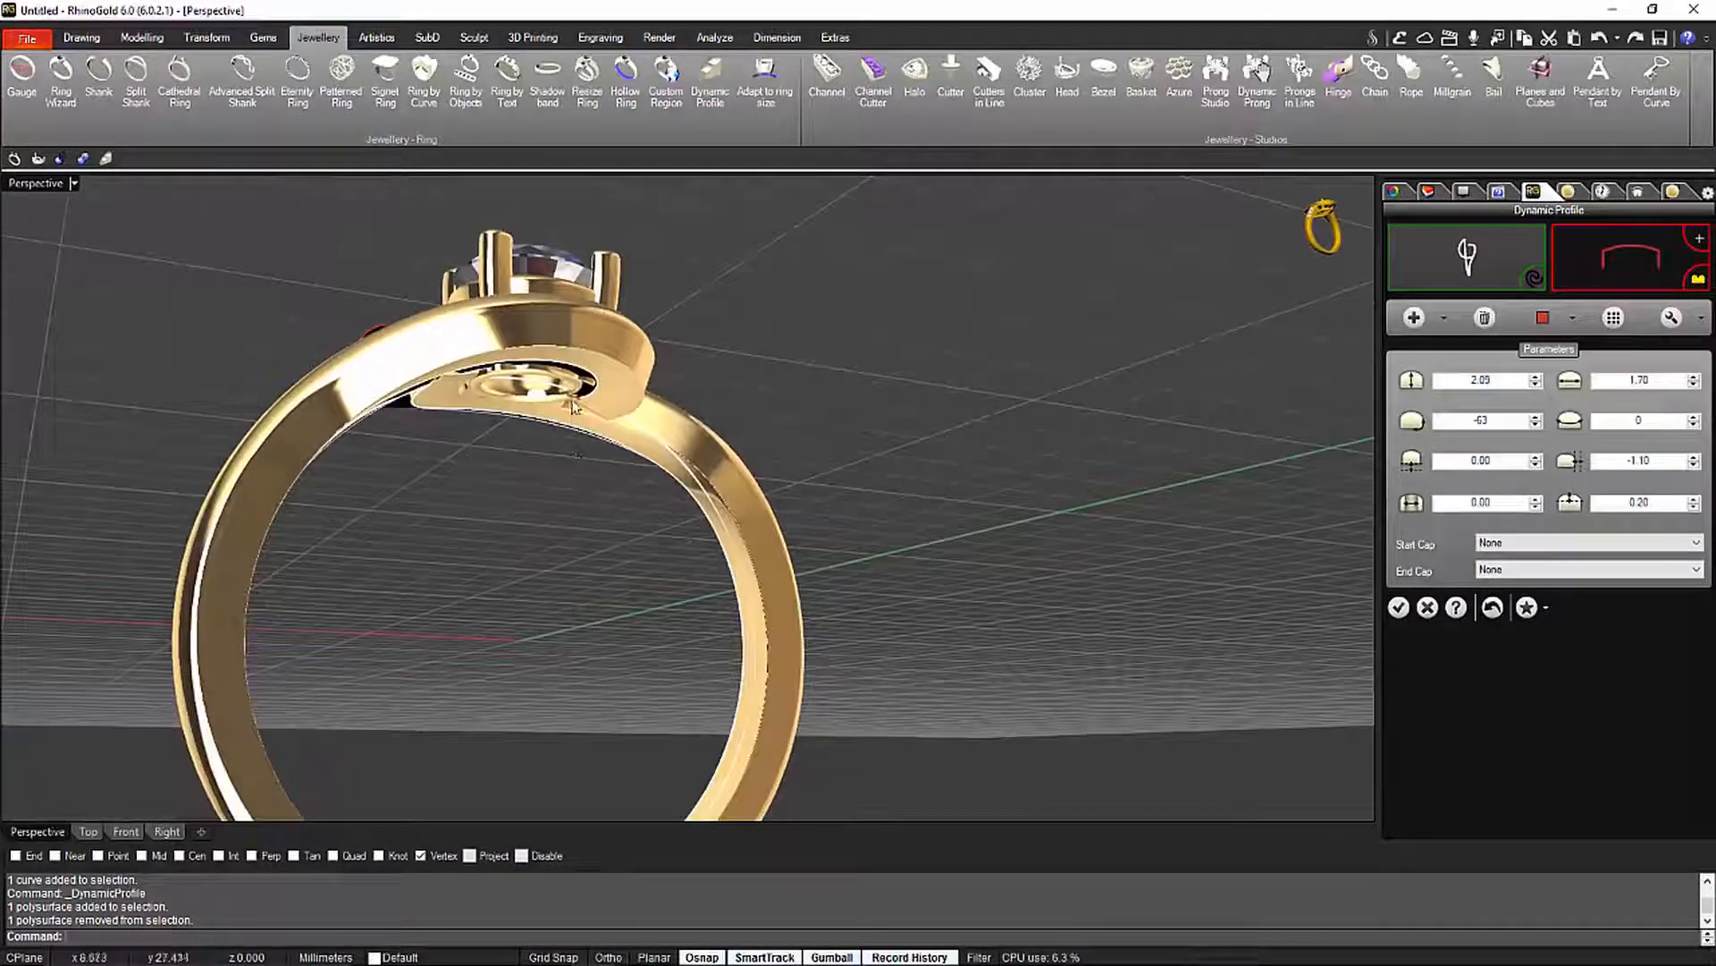
# Select the profile section at the opposite end of the edge curve and set its height and width to 1.70
pyautogui.click(578, 404)
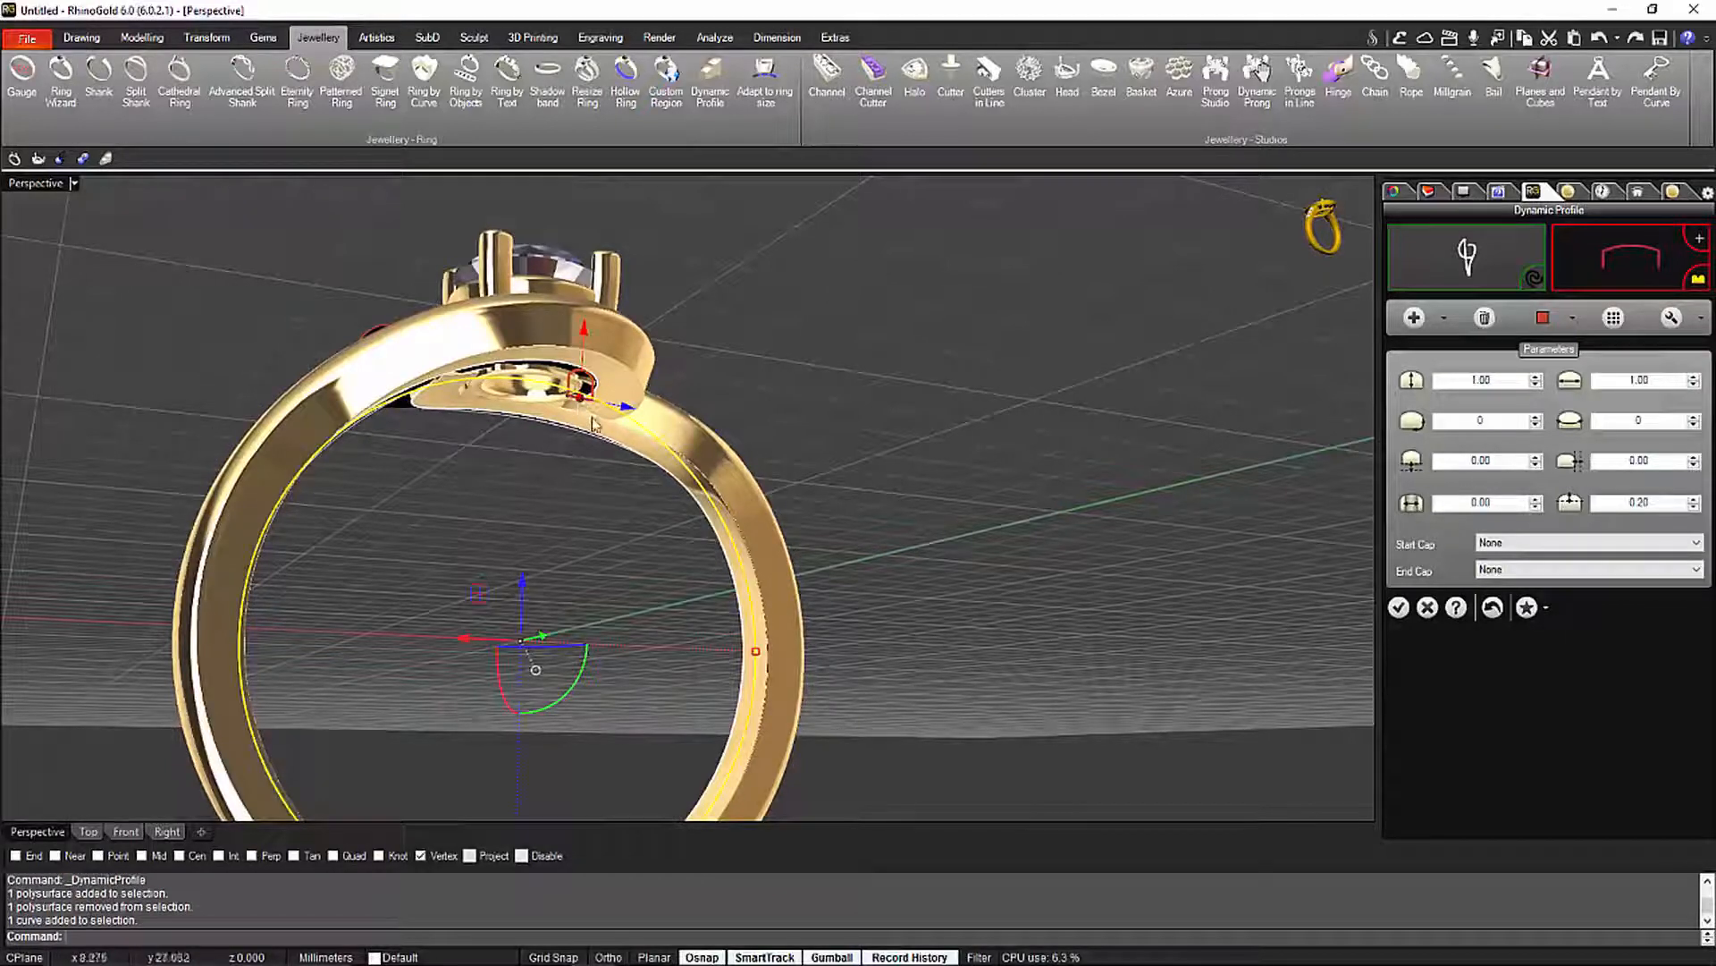
pyautogui.scroll(10, 557, 625)
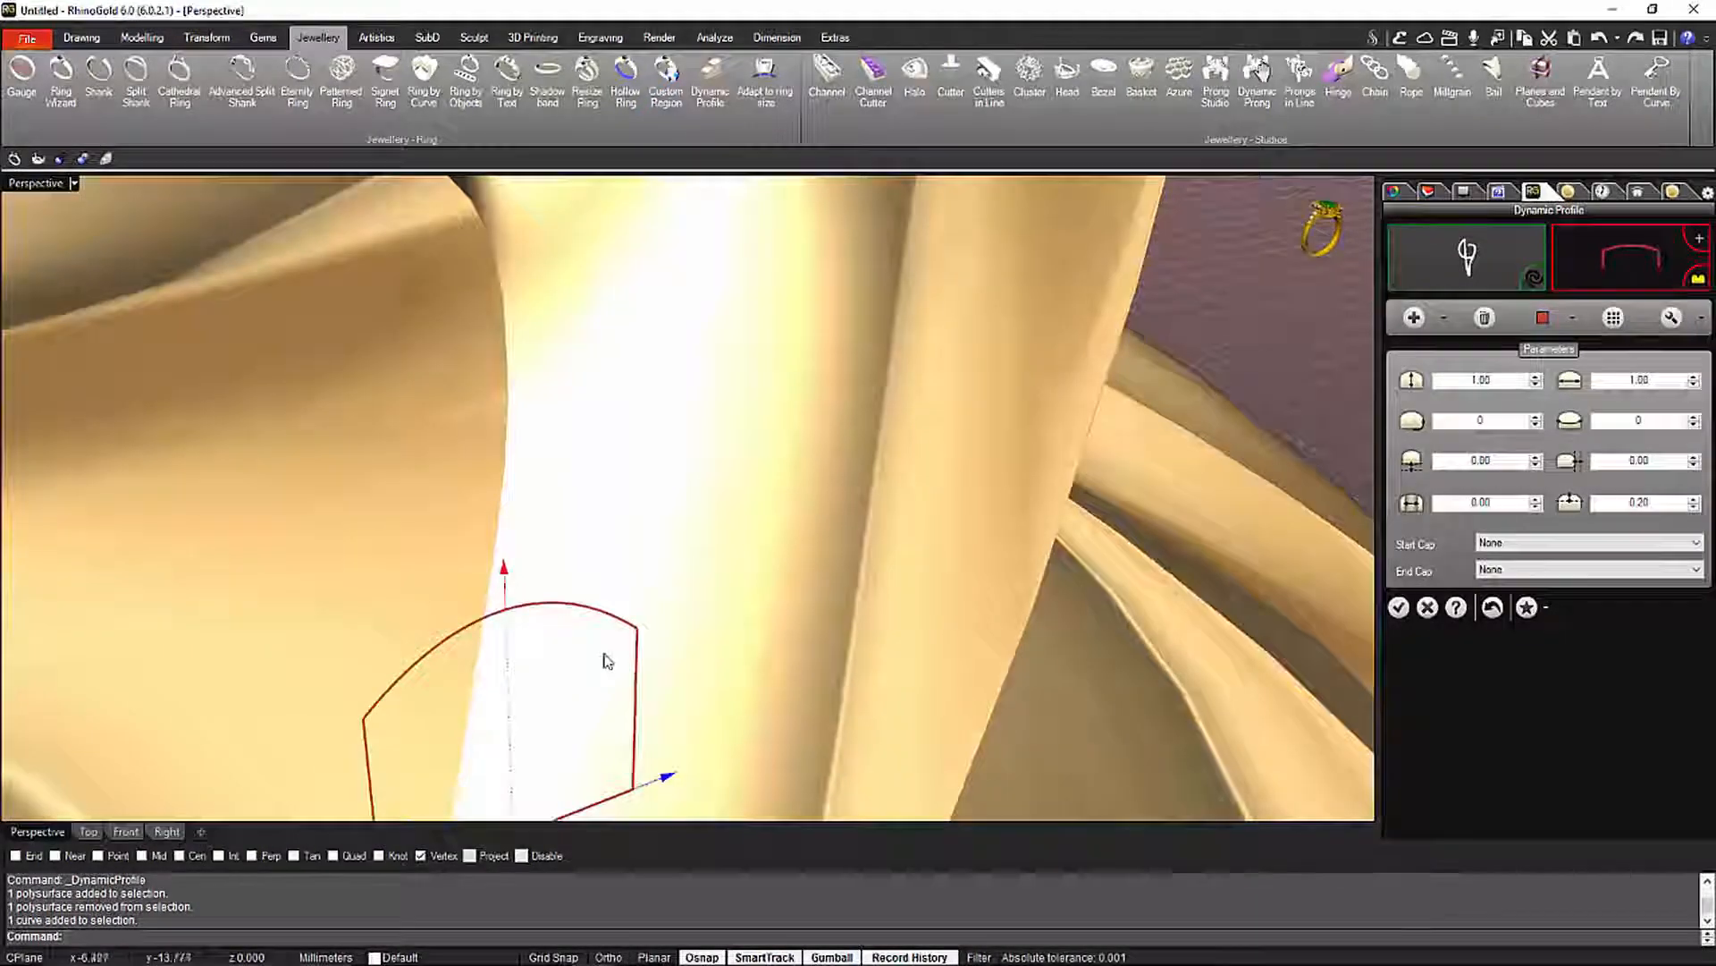
pyautogui.moveTo(602, 659); pyautogui.dragTo(868, 566, button='right')
pyautogui.scroll(-10, 783, 411)
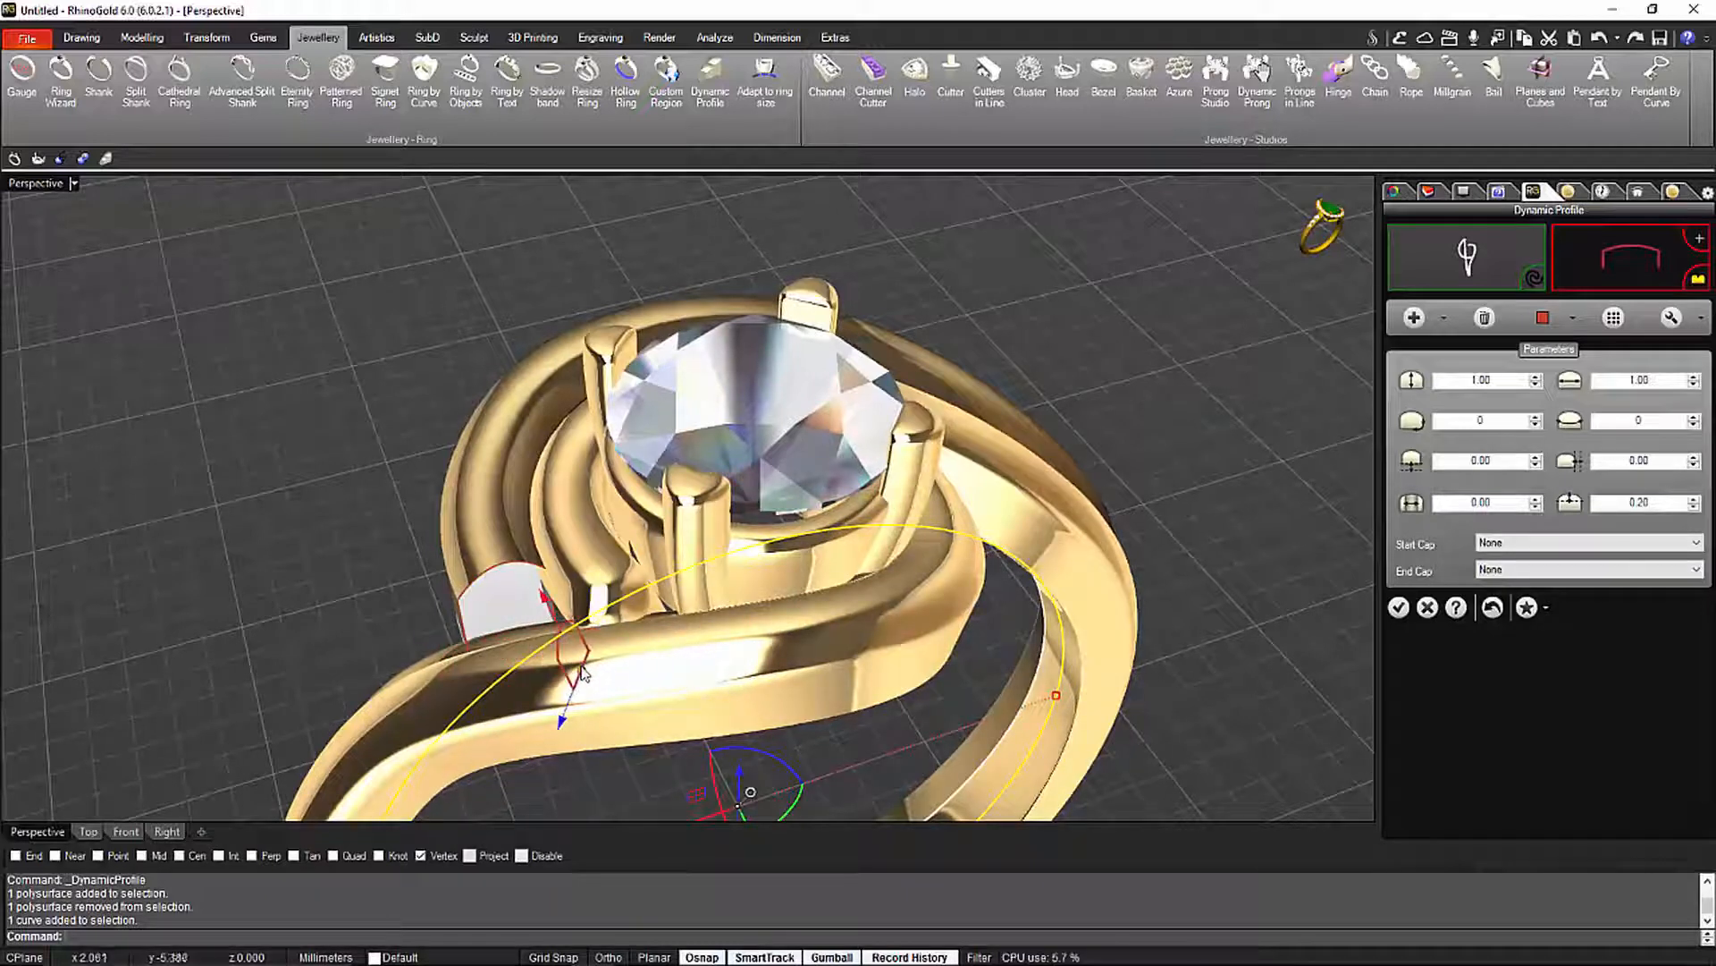
pyautogui.moveTo(582, 673); pyautogui.dragTo(915, 576, button='right')
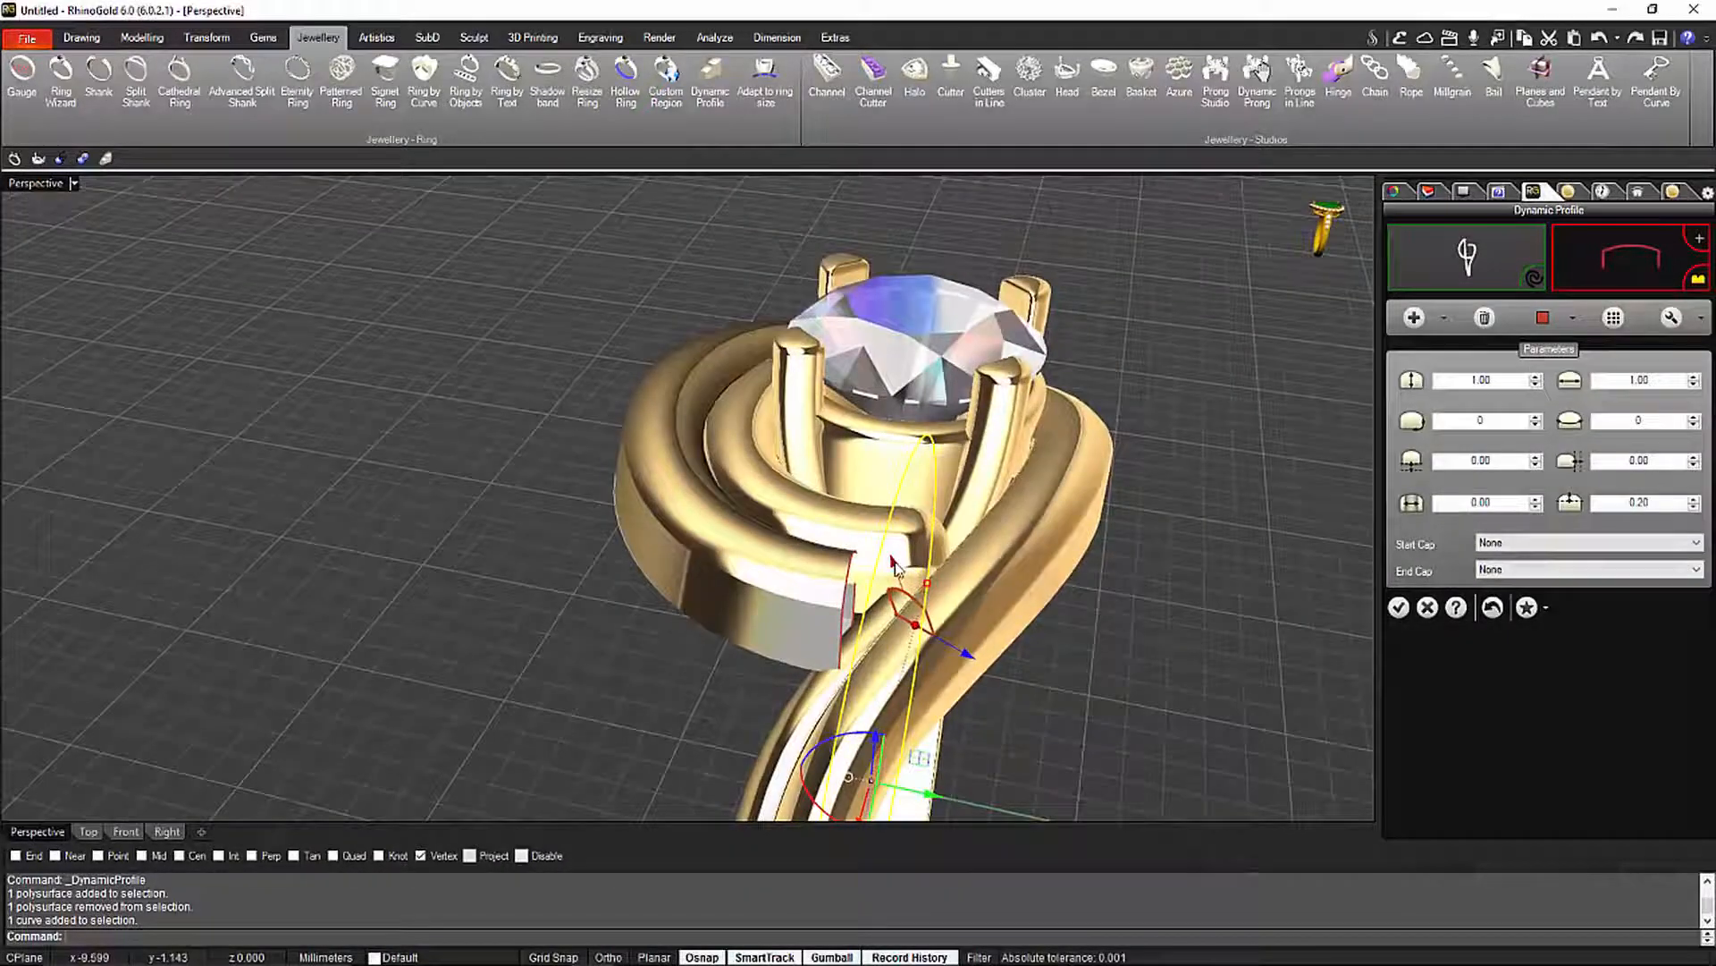
pyautogui.moveTo(892, 563); pyautogui.dragTo(898, 539)
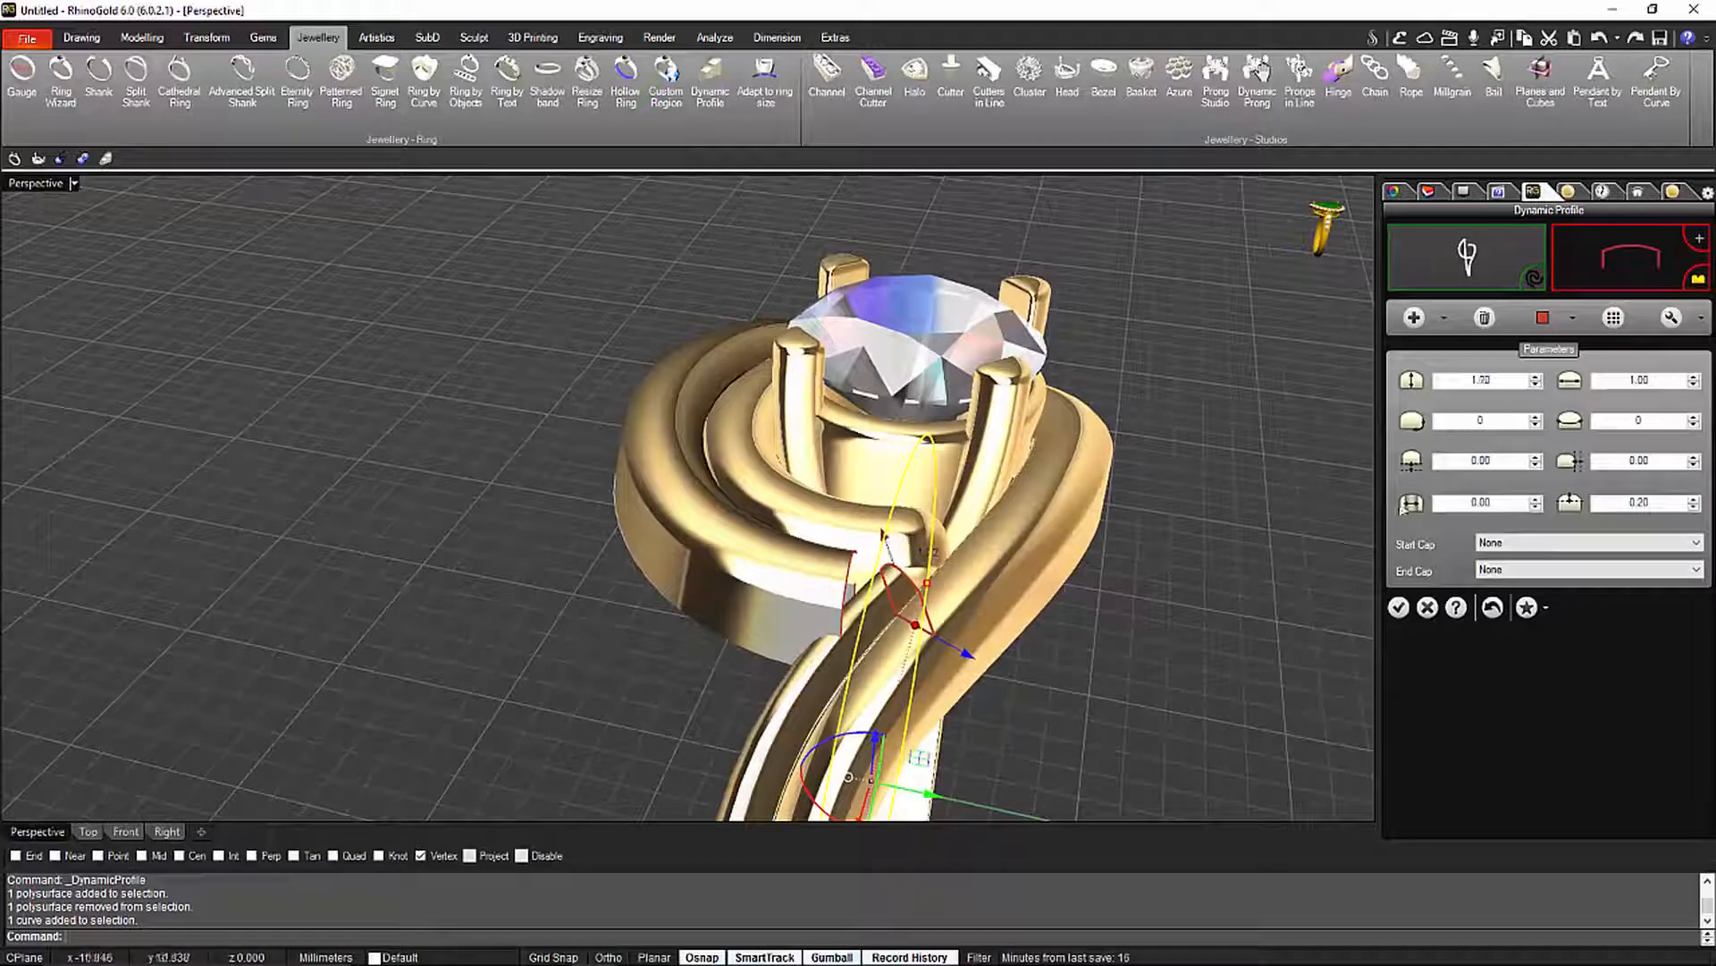
pyautogui.click(1525, 380)
pyautogui.write('1')
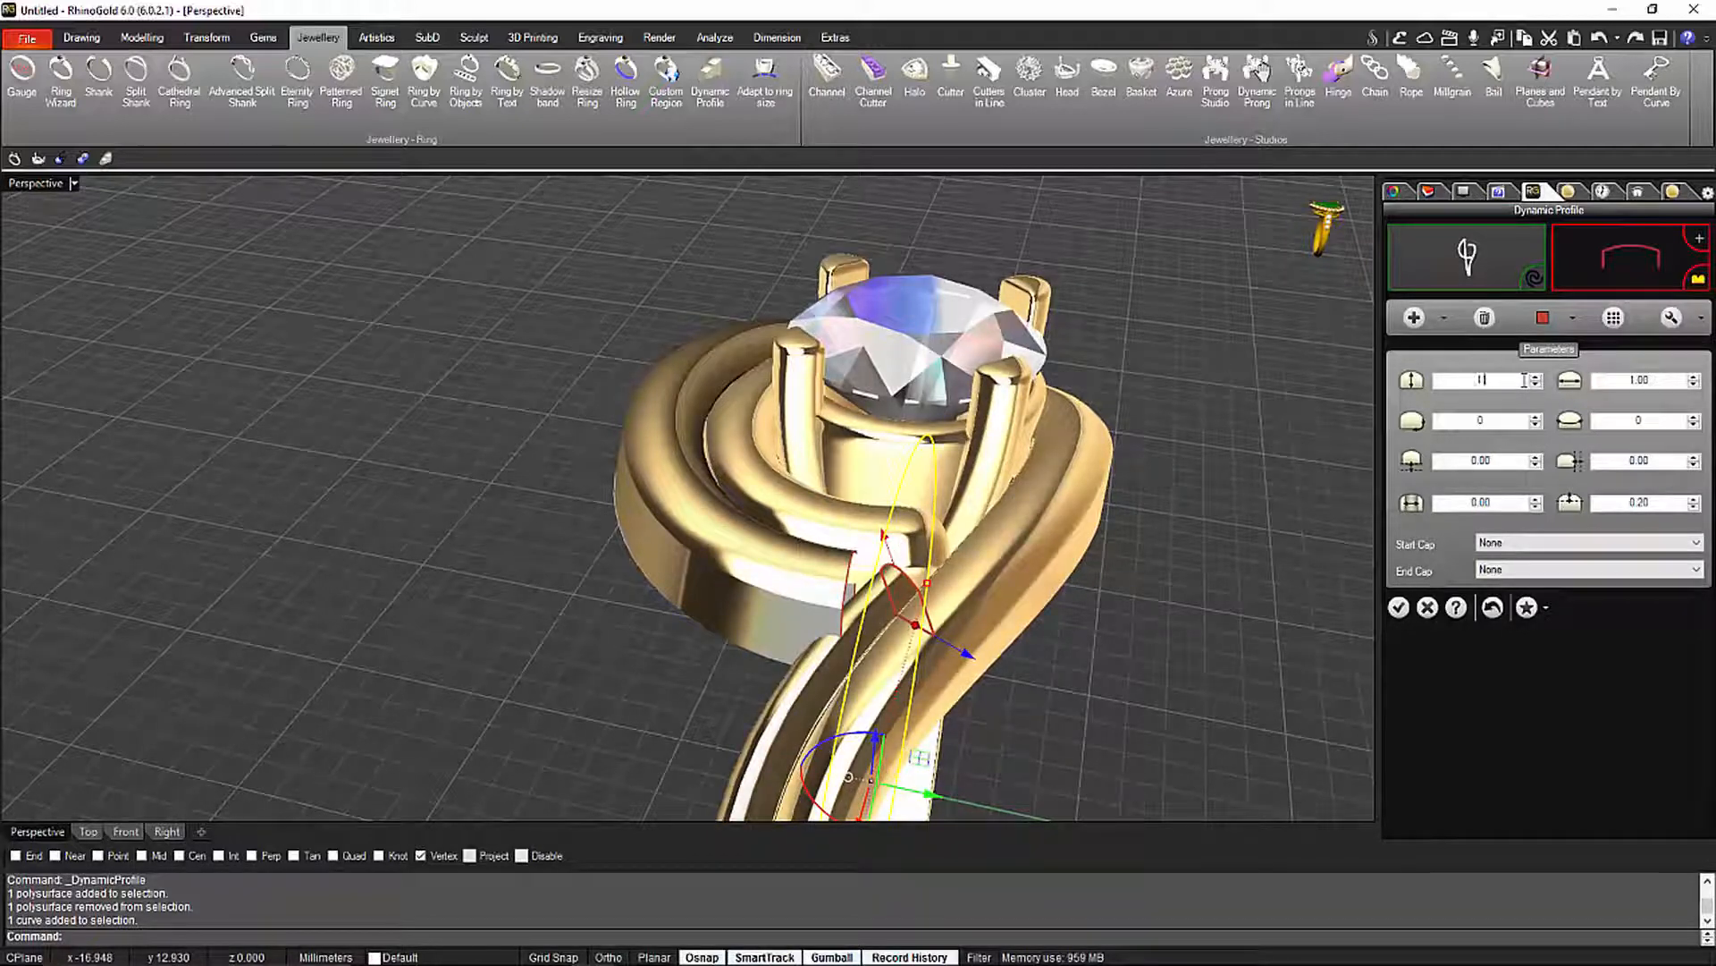
pyautogui.write('.7')
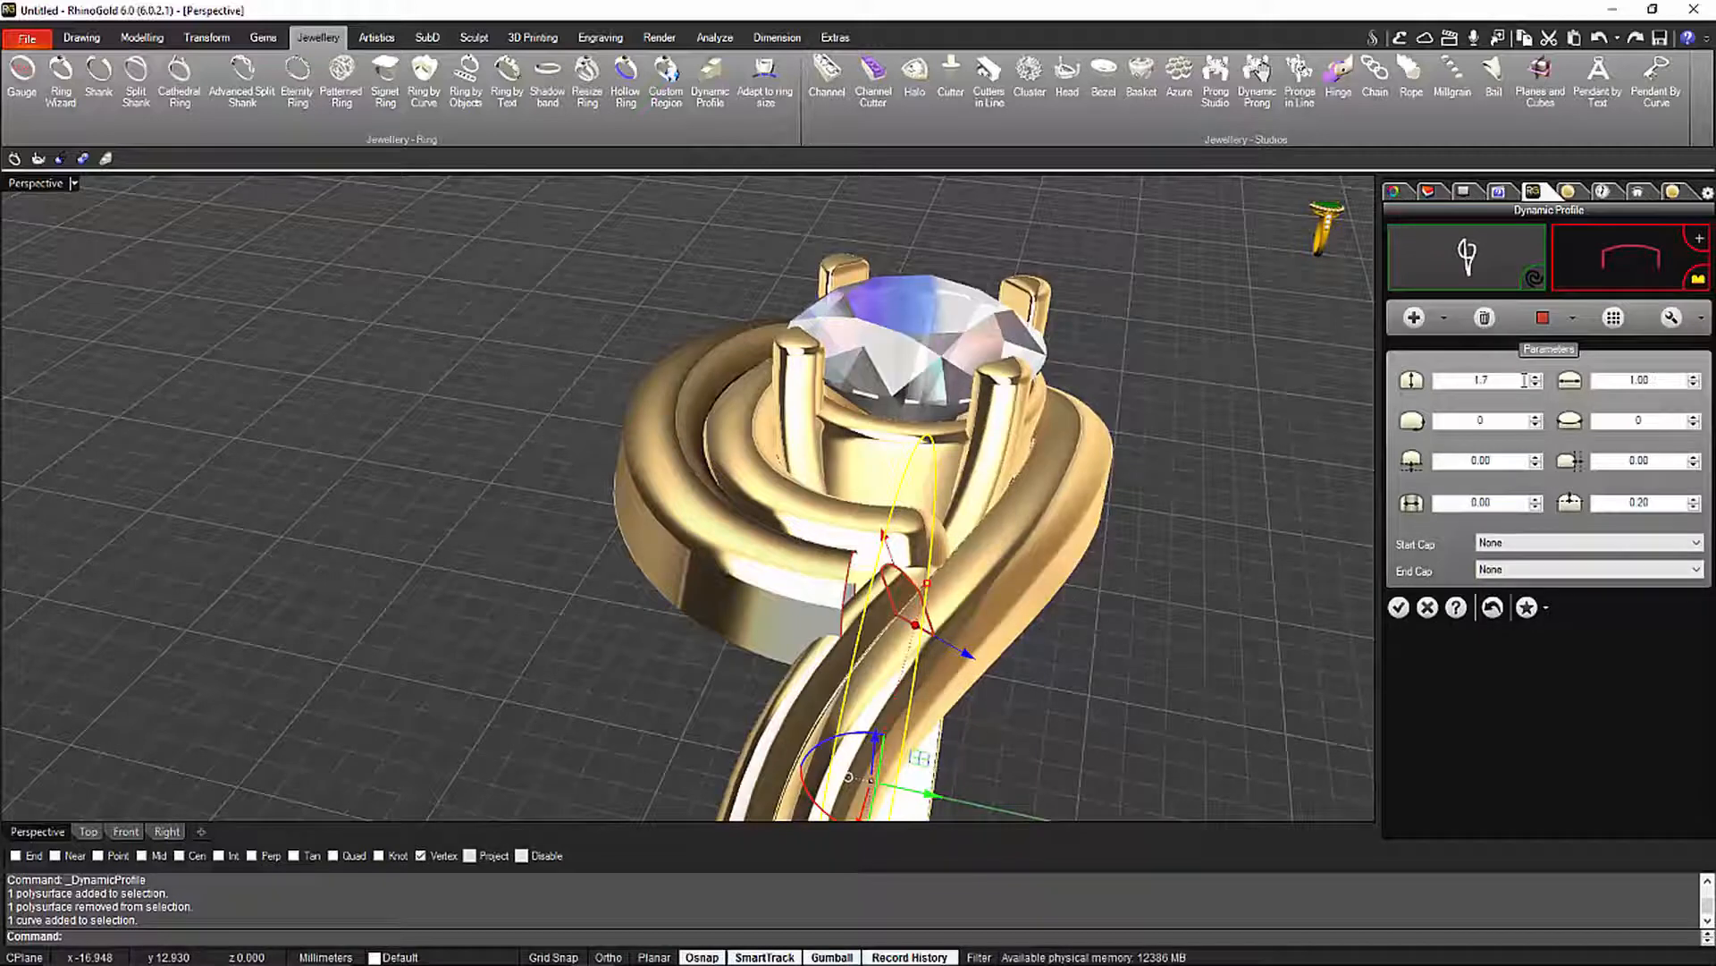
pyautogui.press('Return')
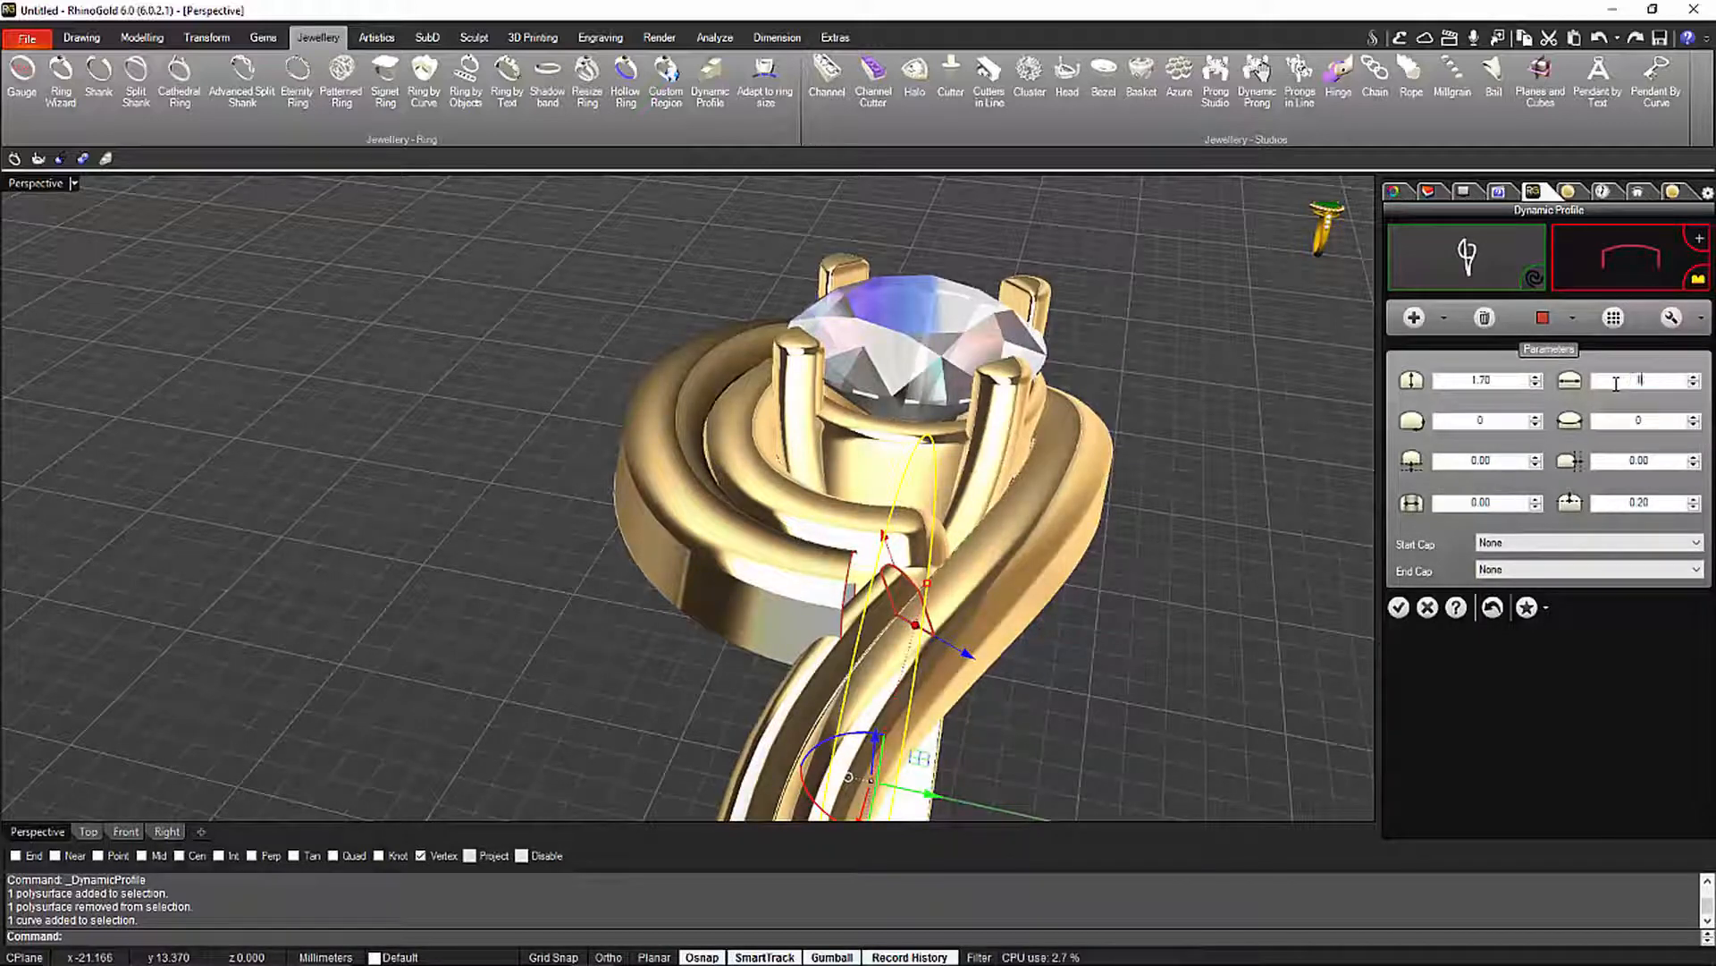
pyautogui.press('Return')
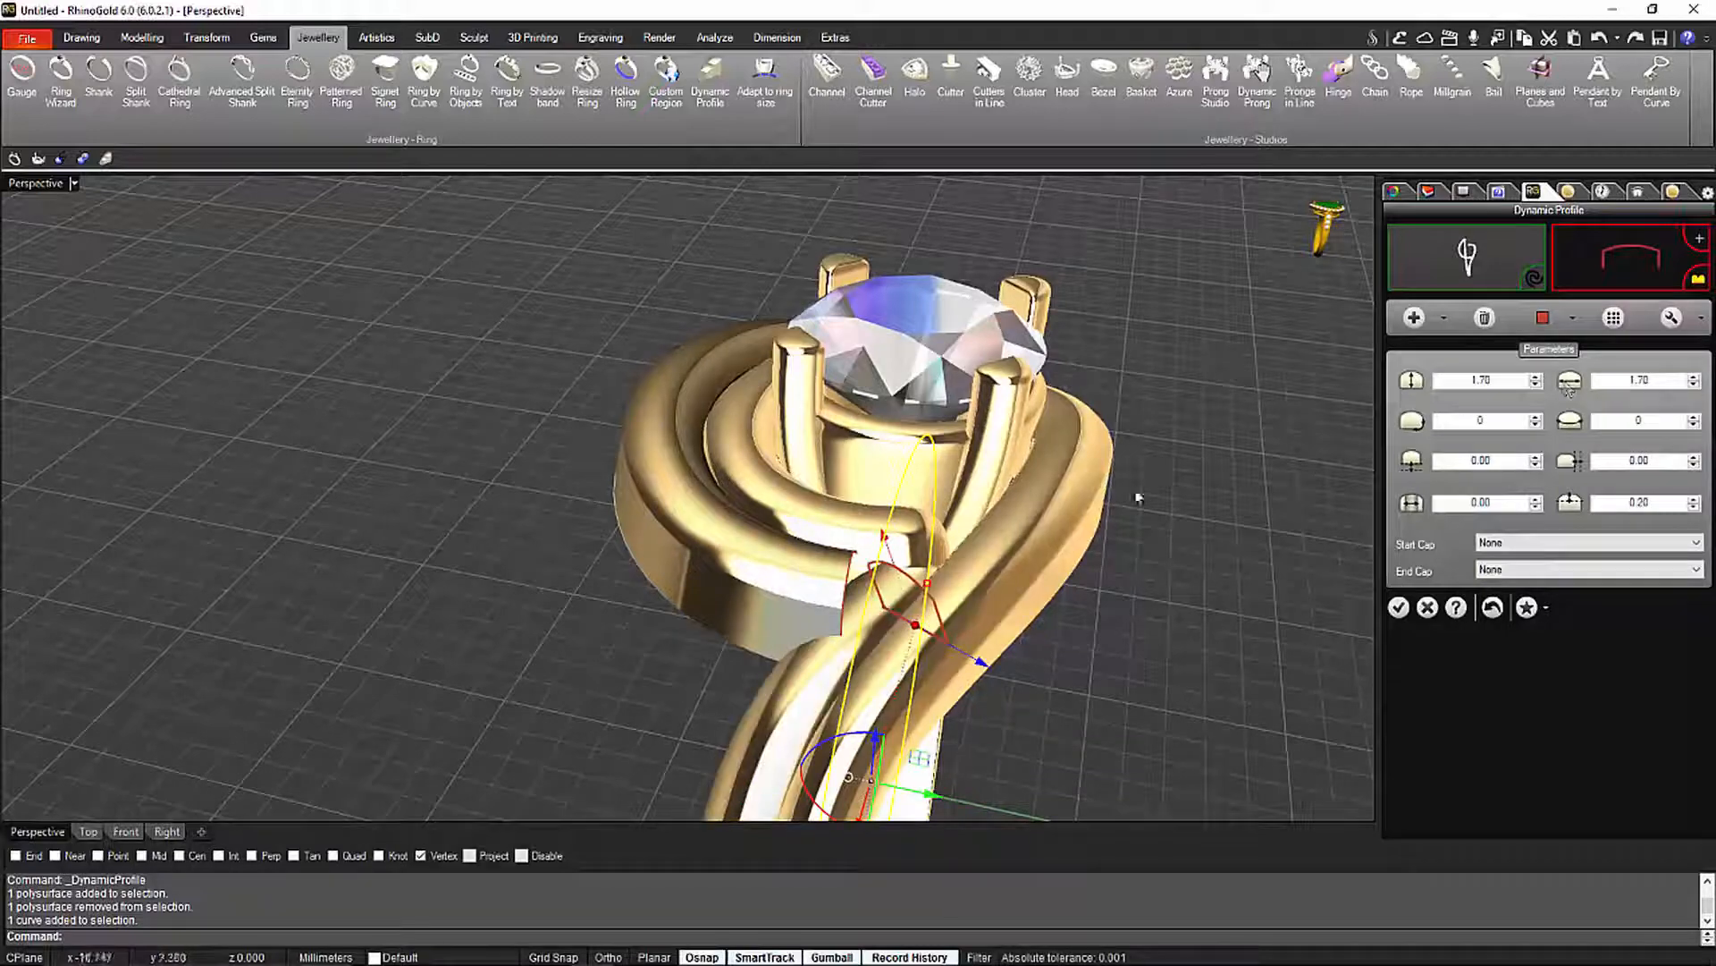
# Rotate the 1.70 by 1.70 end section of the Dynamic Profile band to -9 degrees
pyautogui.moveTo(1138, 498); pyautogui.dragTo(1096, 461, button='right')
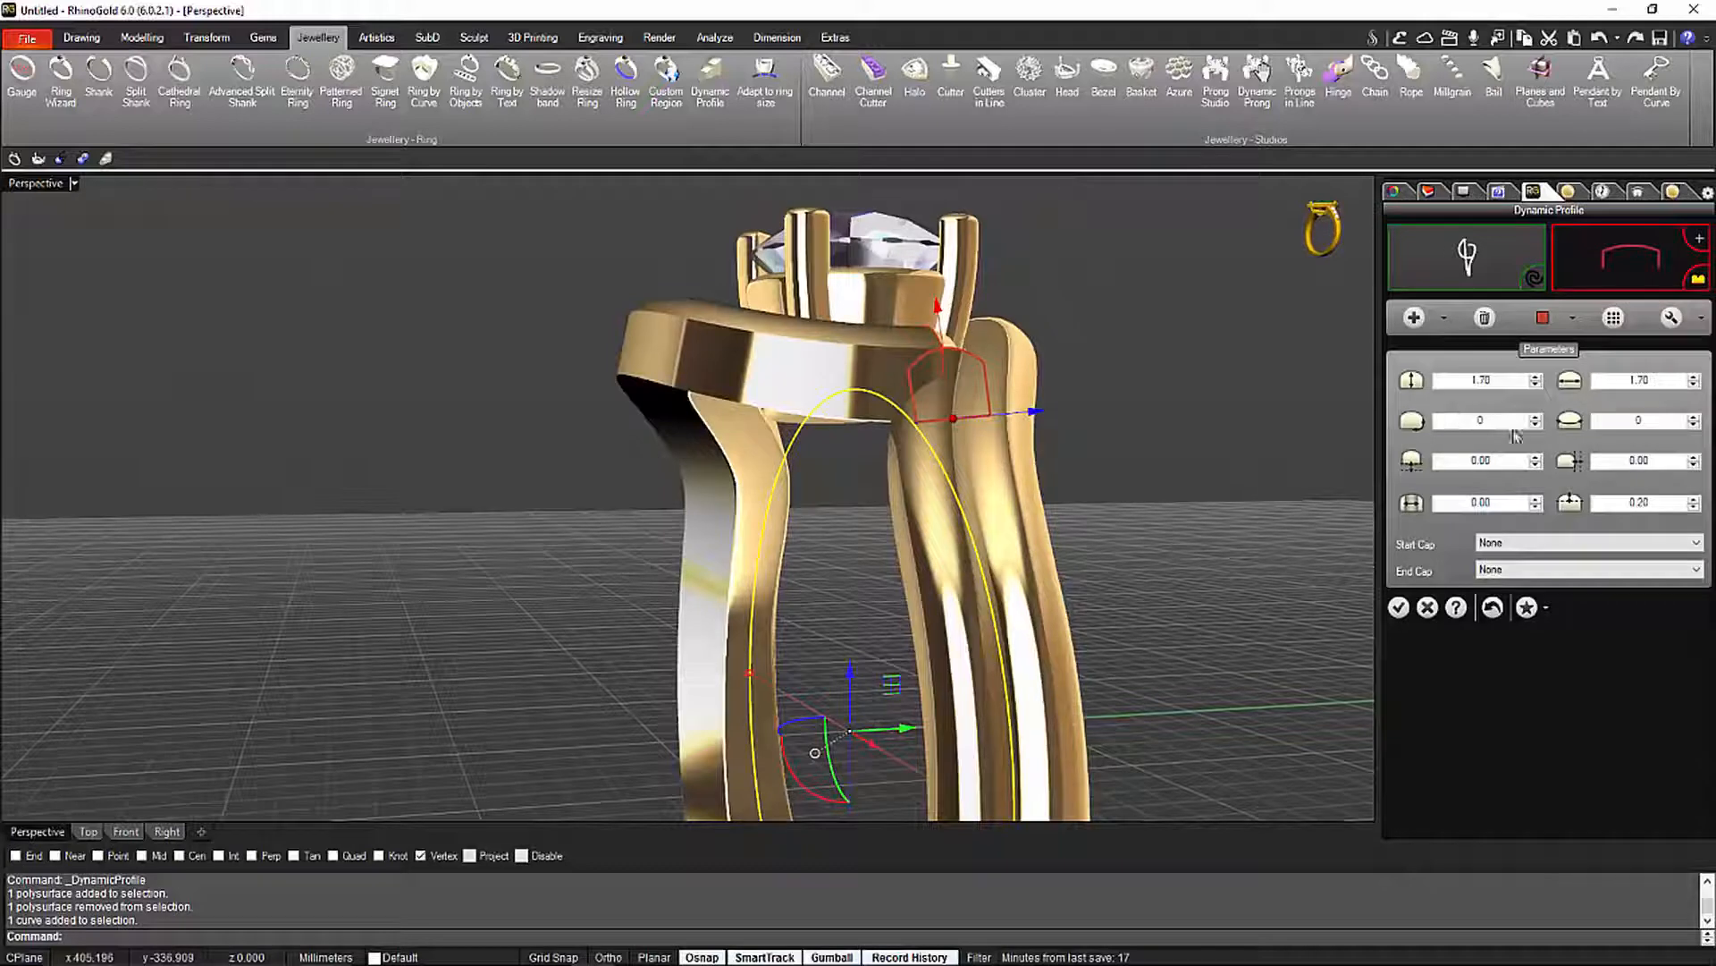
pyautogui.click(1538, 423)
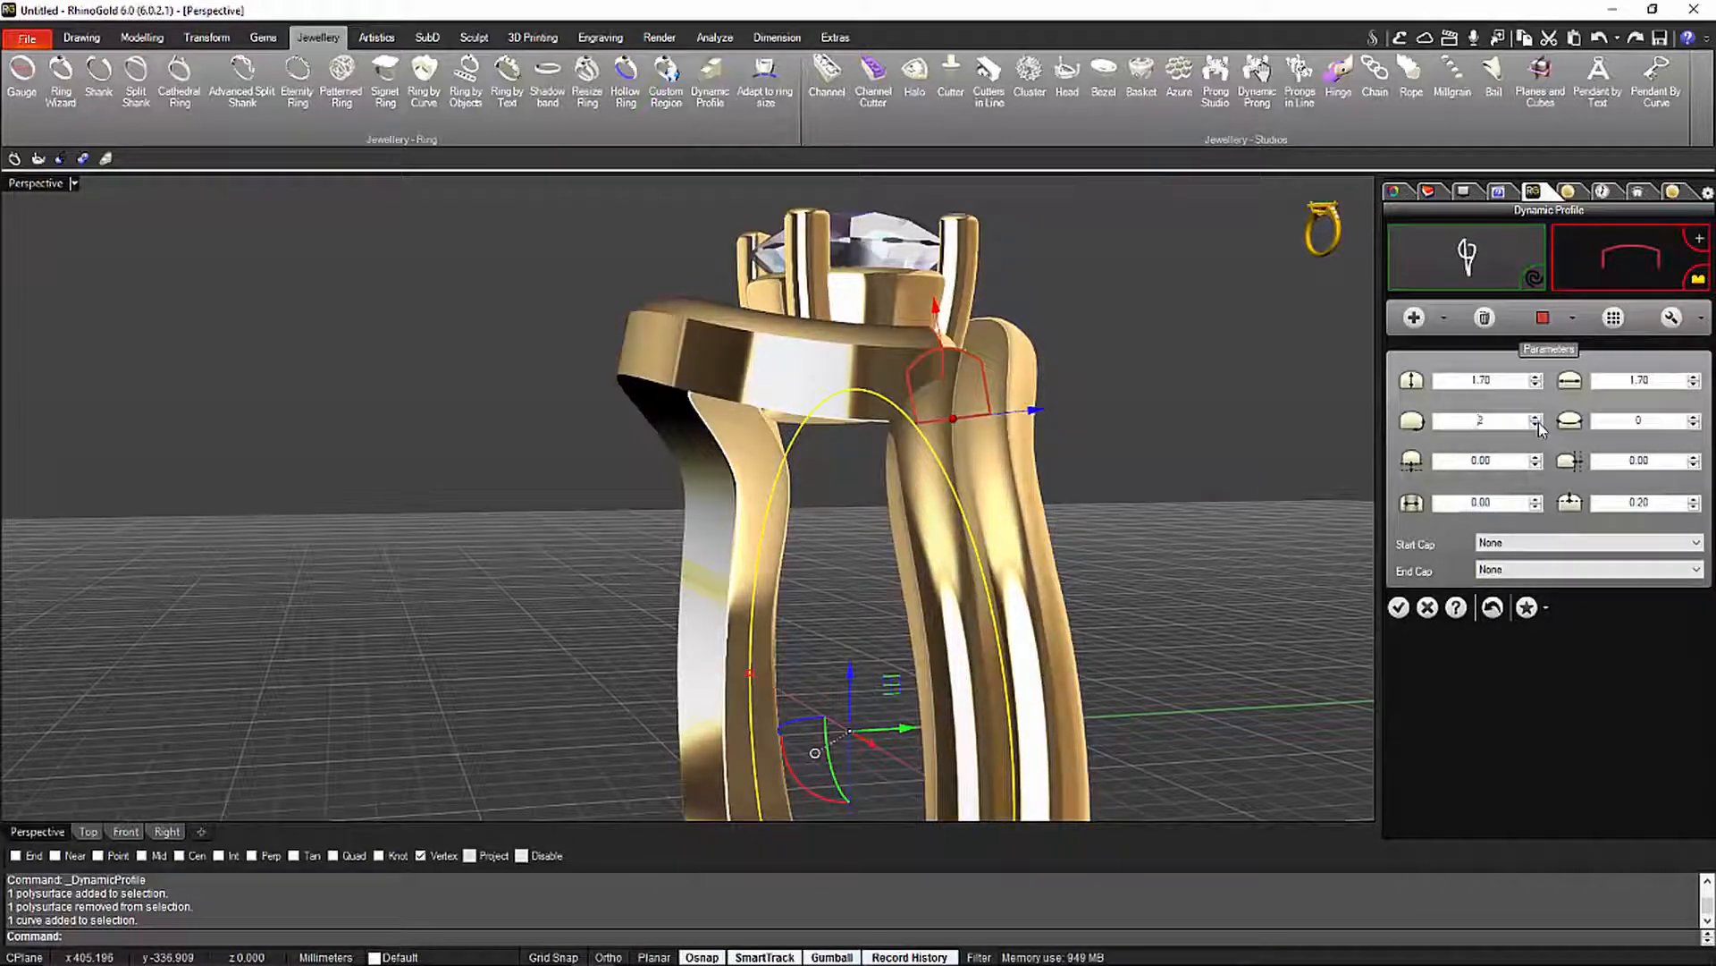
pyautogui.click(1538, 423)
pyautogui.click(1538, 424)
pyautogui.click(1538, 424)
pyautogui.click(1538, 424)
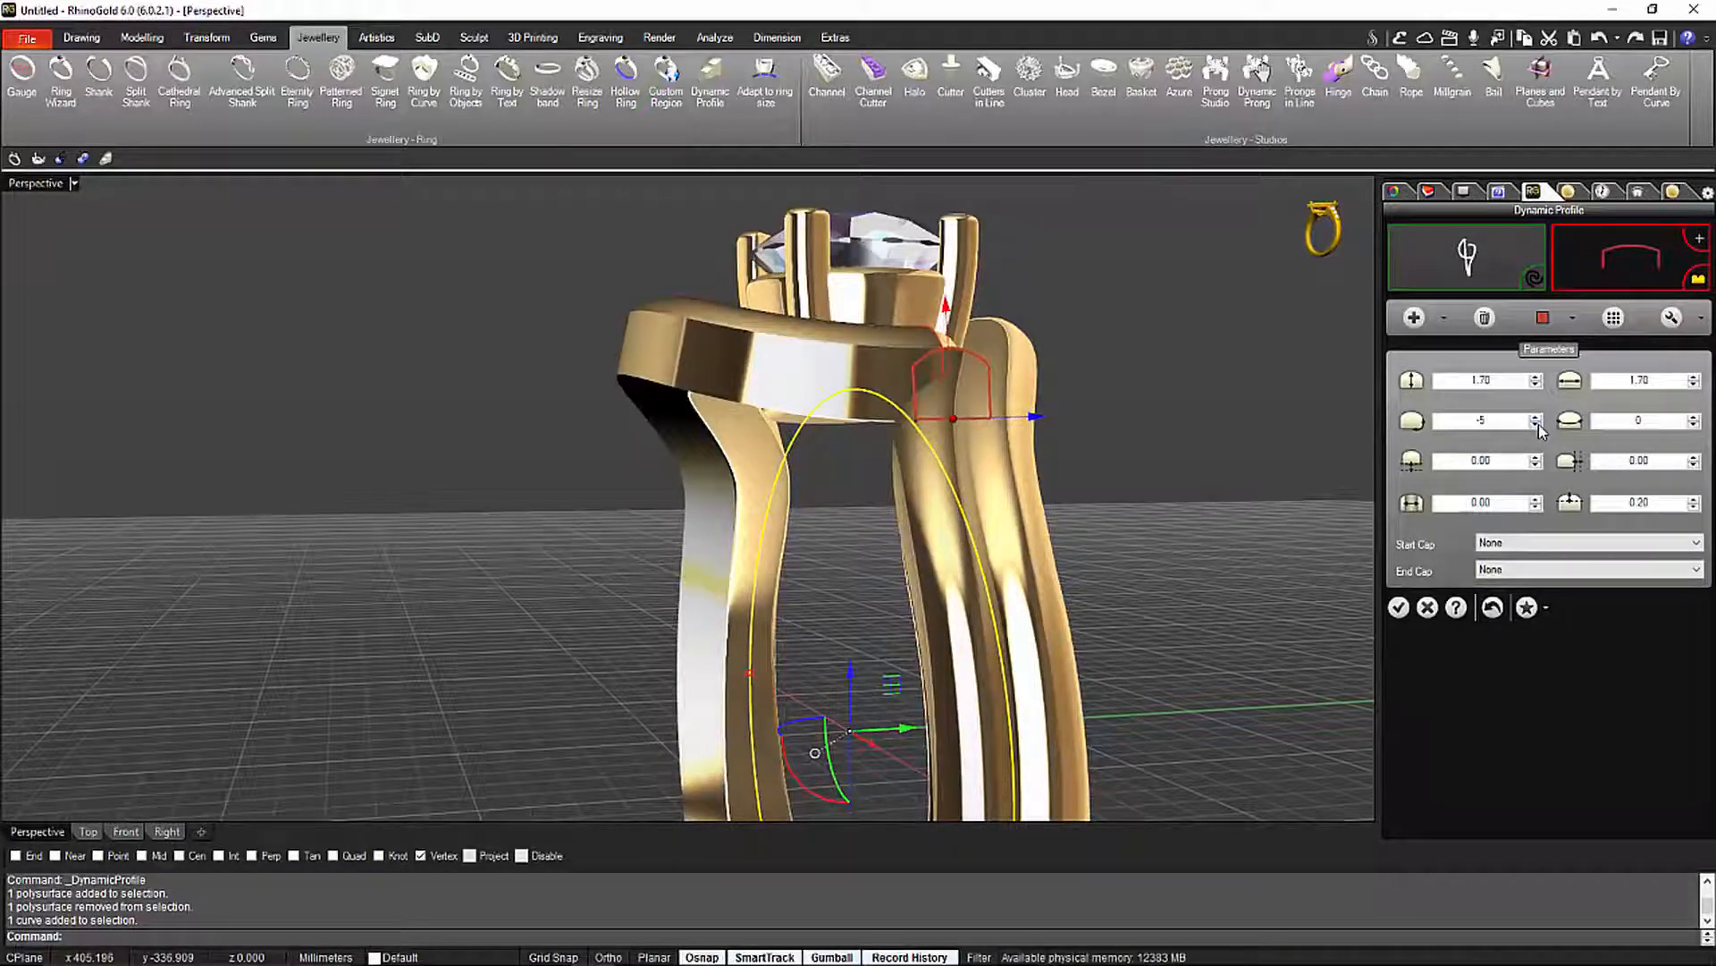
pyautogui.click(1537, 424)
pyautogui.click(1538, 424)
pyautogui.click(1537, 424)
pyautogui.click(1538, 424)
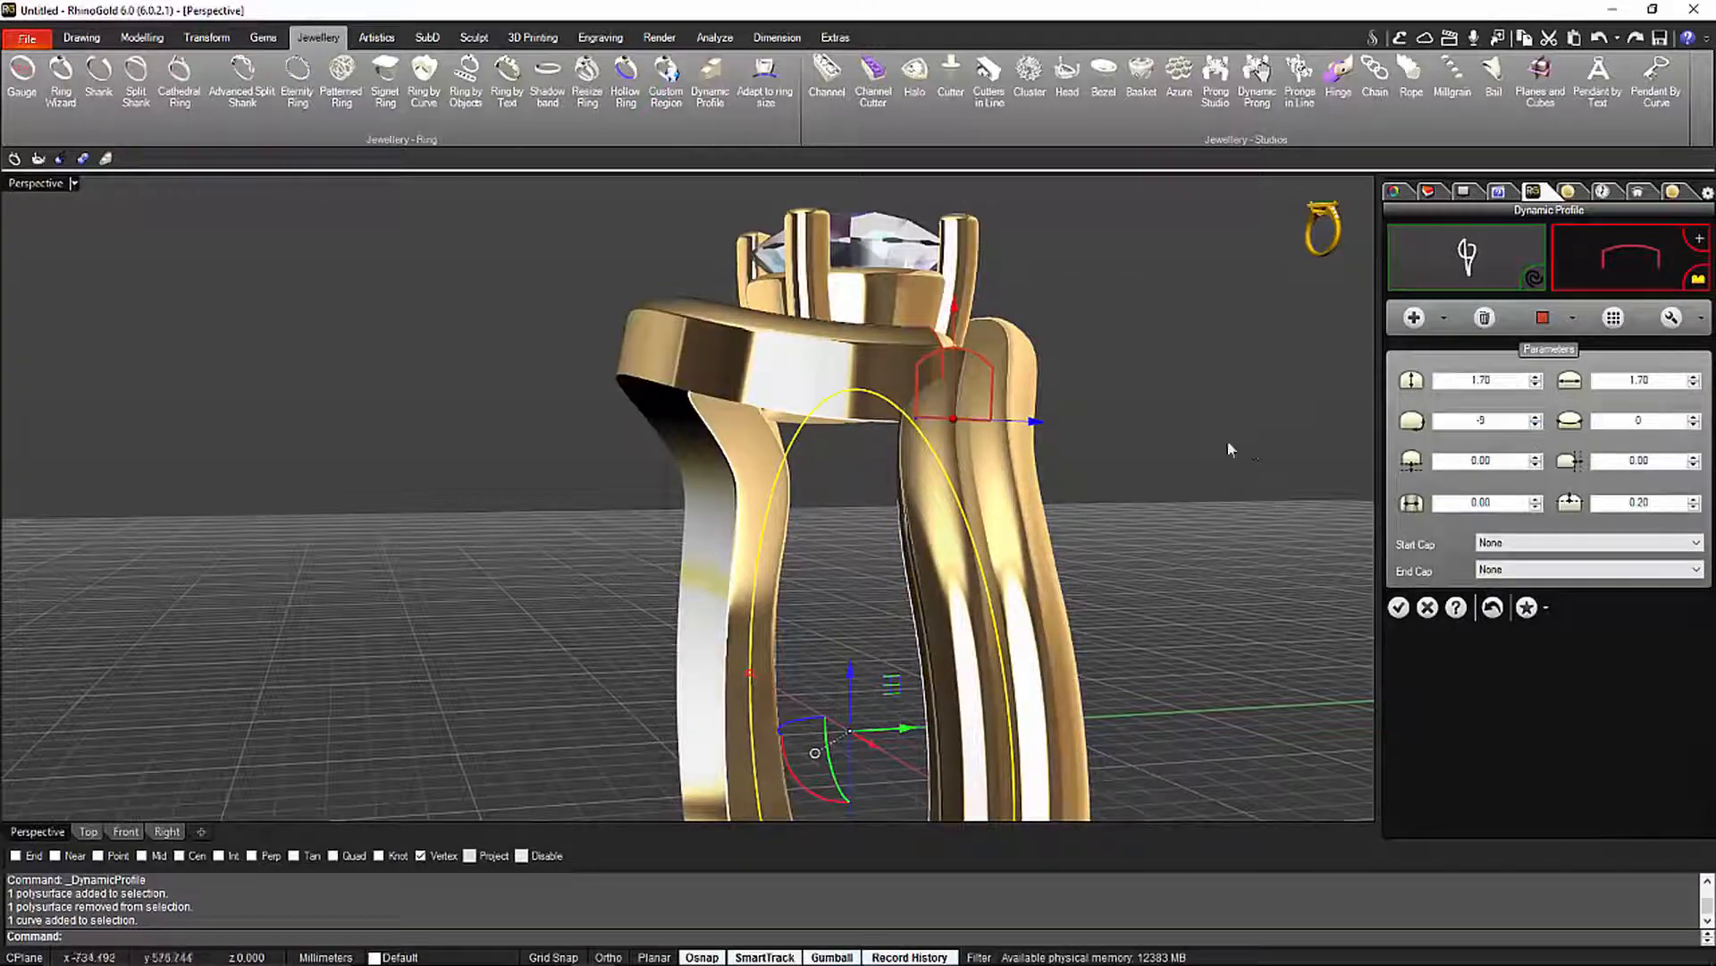
# Shift the same end section sideways beside the head by setting its Position X to -0.70
pyautogui.moveTo(1229, 448); pyautogui.dragTo(1200, 489, button='right')
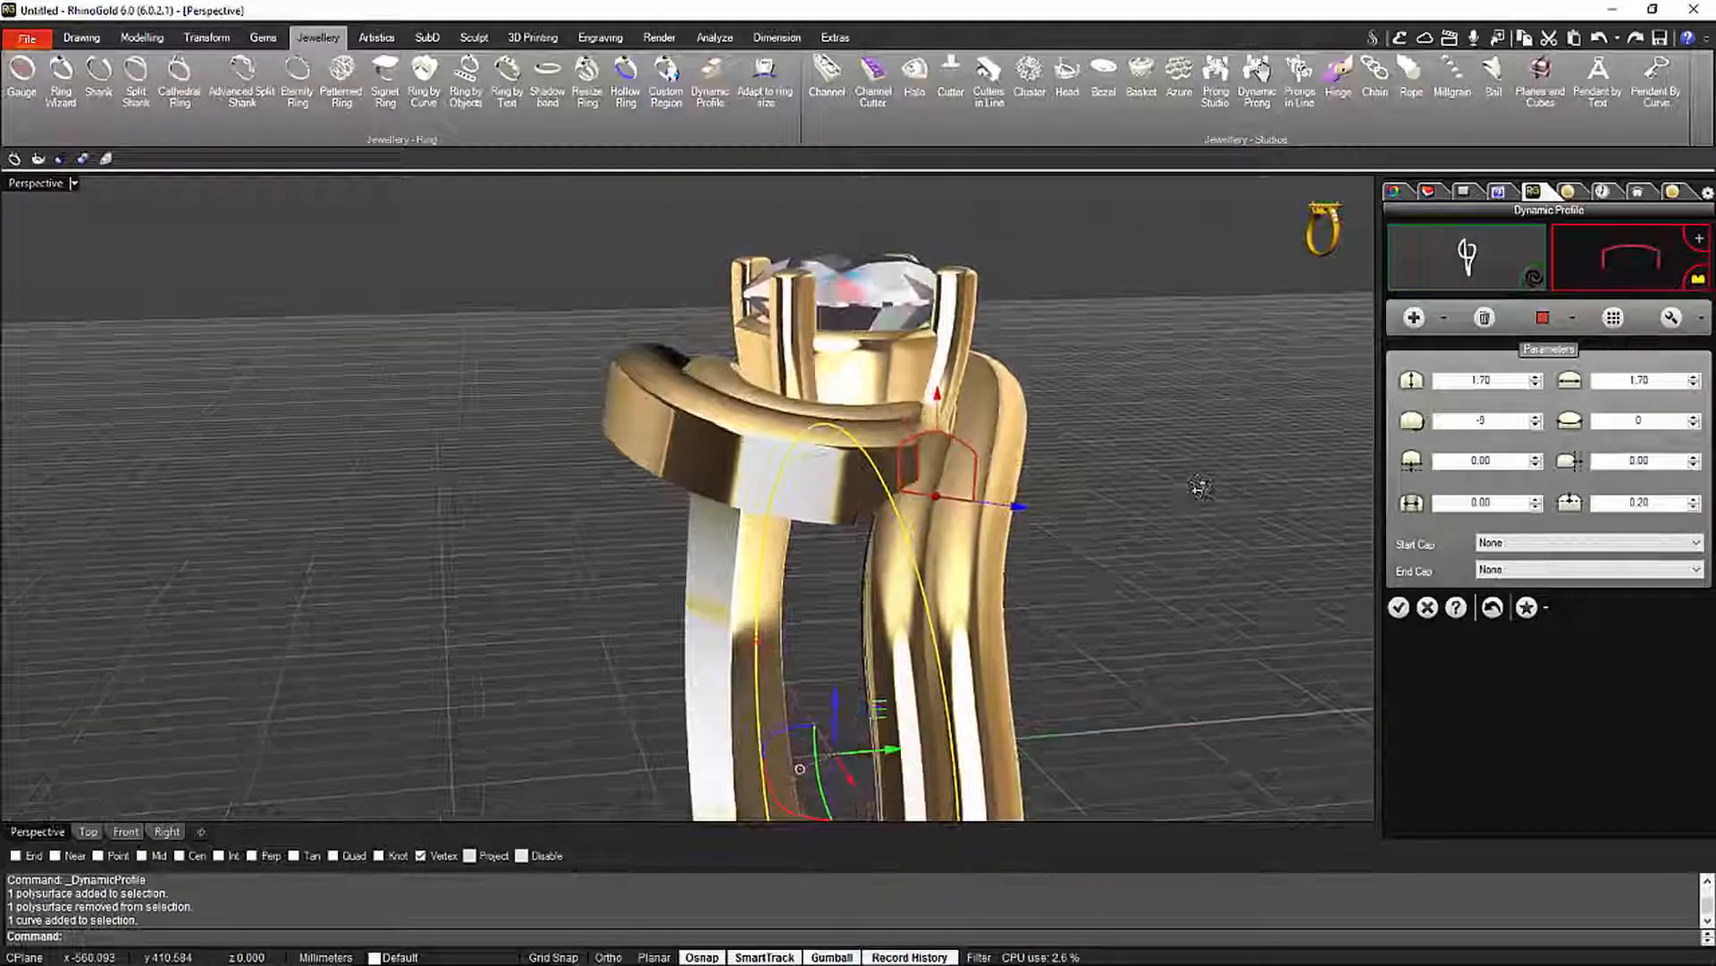
pyautogui.moveTo(1080, 517); pyautogui.dragTo(1129, 513, button='right')
pyautogui.scroll(3, 1018, 540)
pyautogui.scroll(3, 1018, 538)
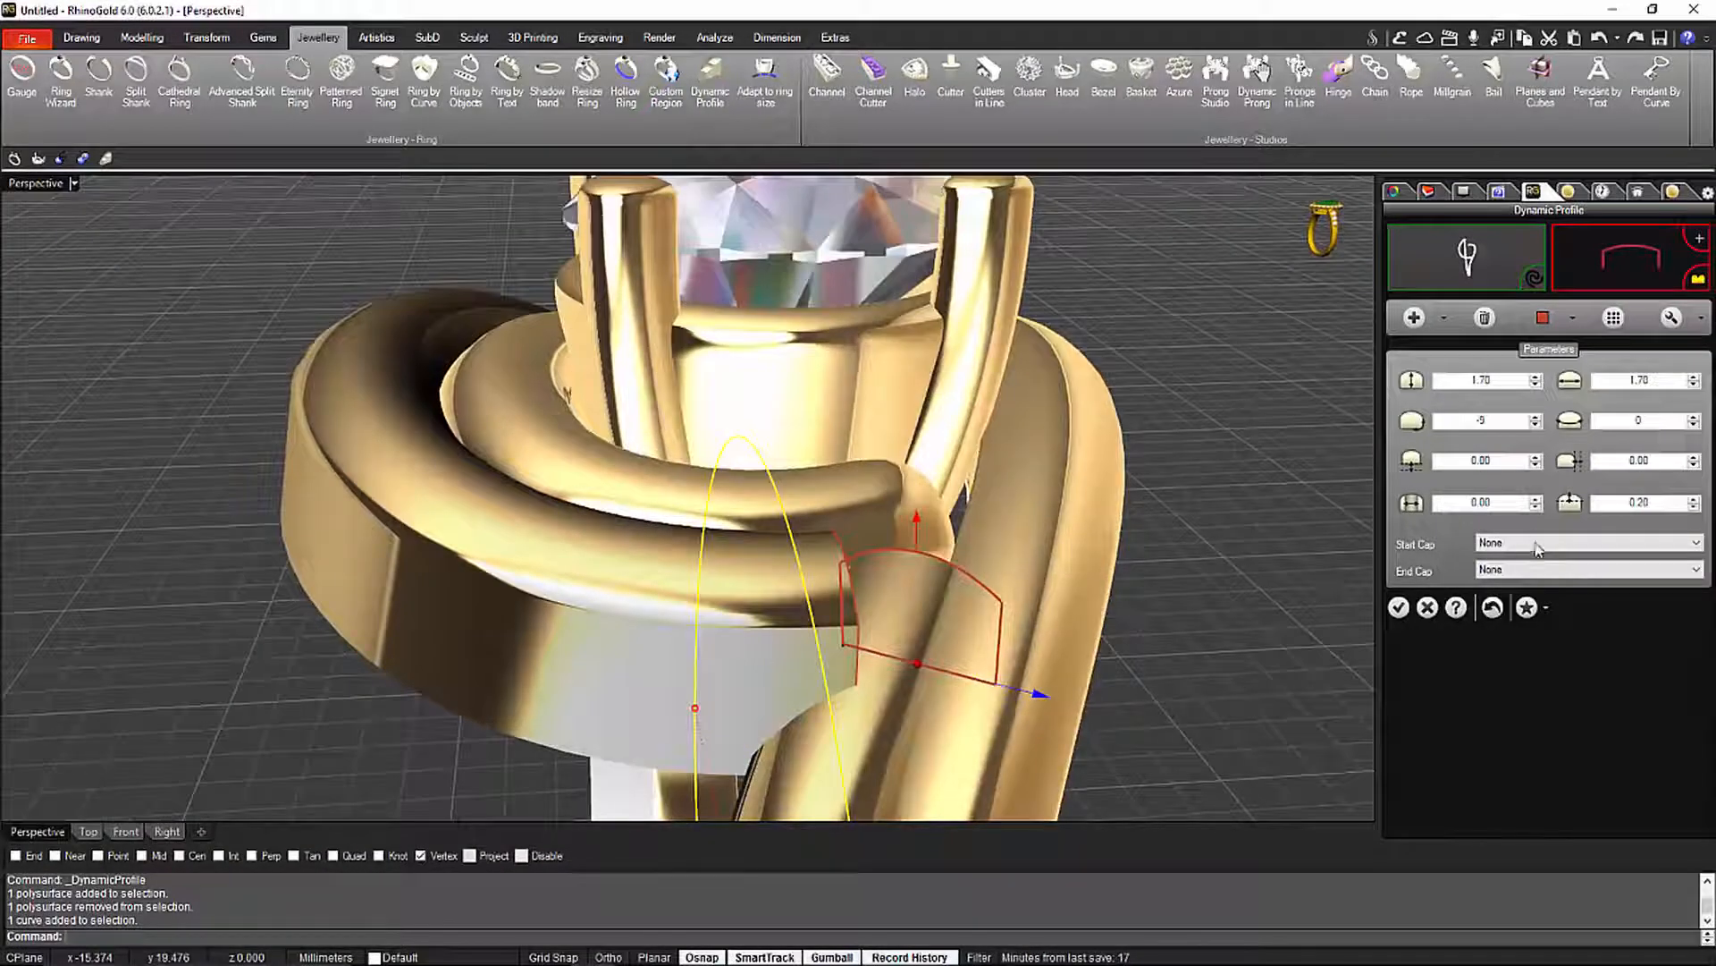
pyautogui.click(1693, 464)
pyautogui.click(1693, 464)
pyautogui.click(1693, 464)
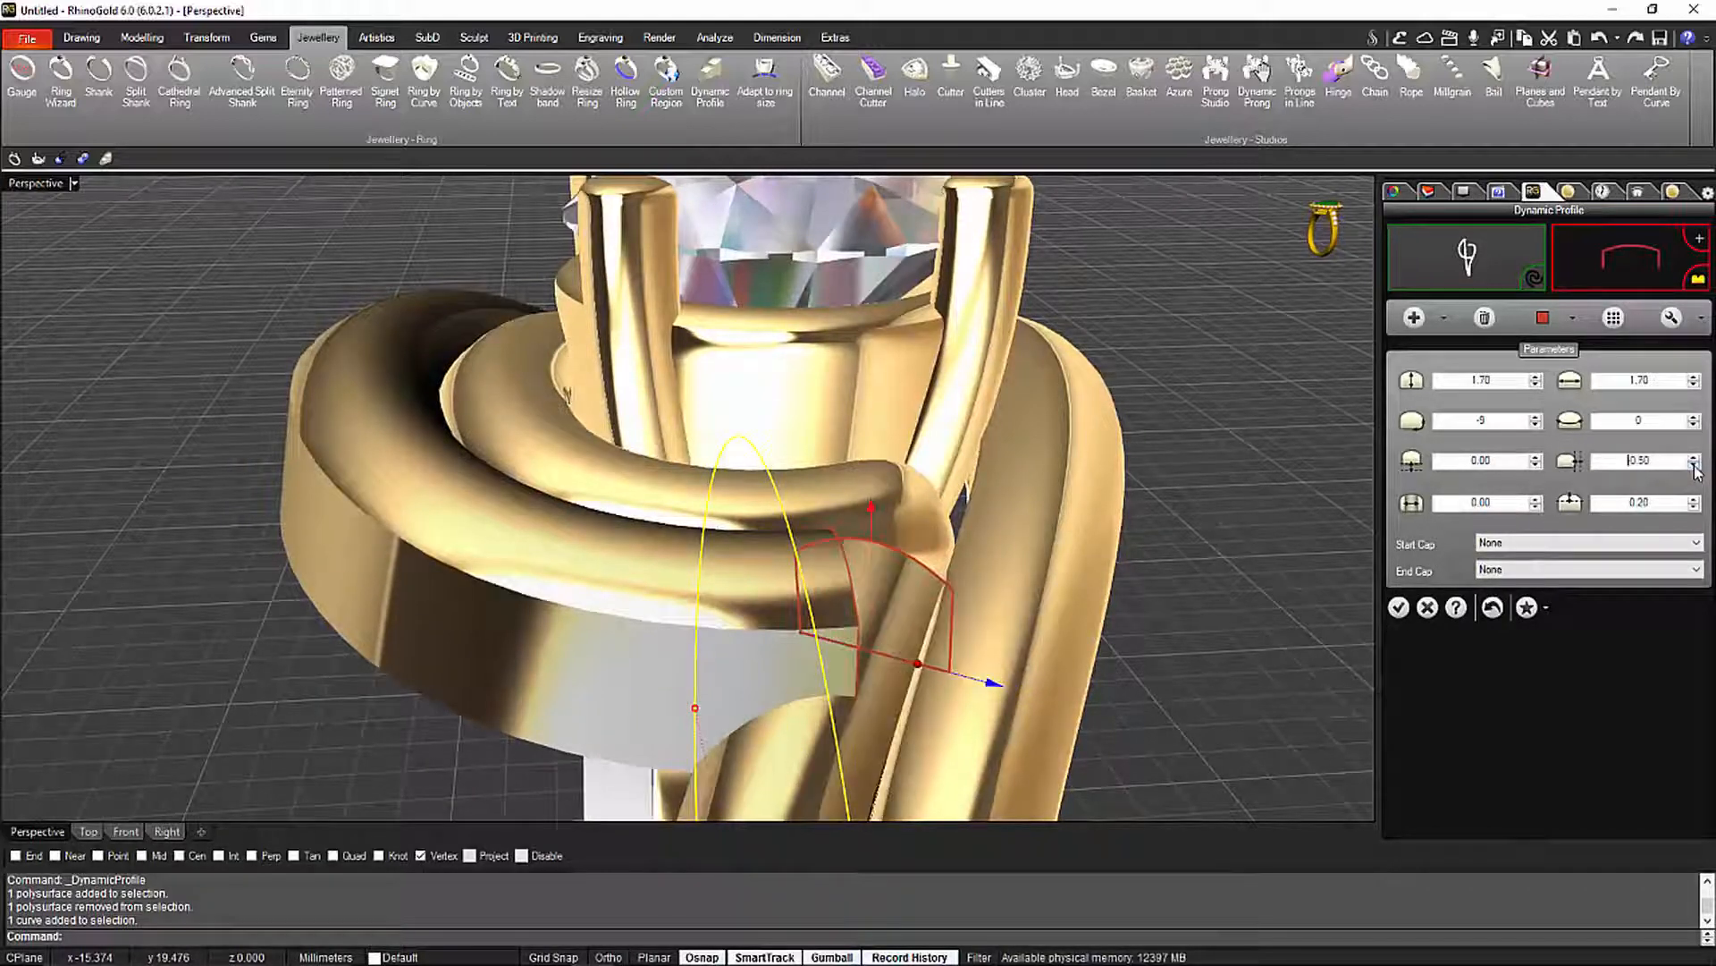
pyautogui.click(1693, 464)
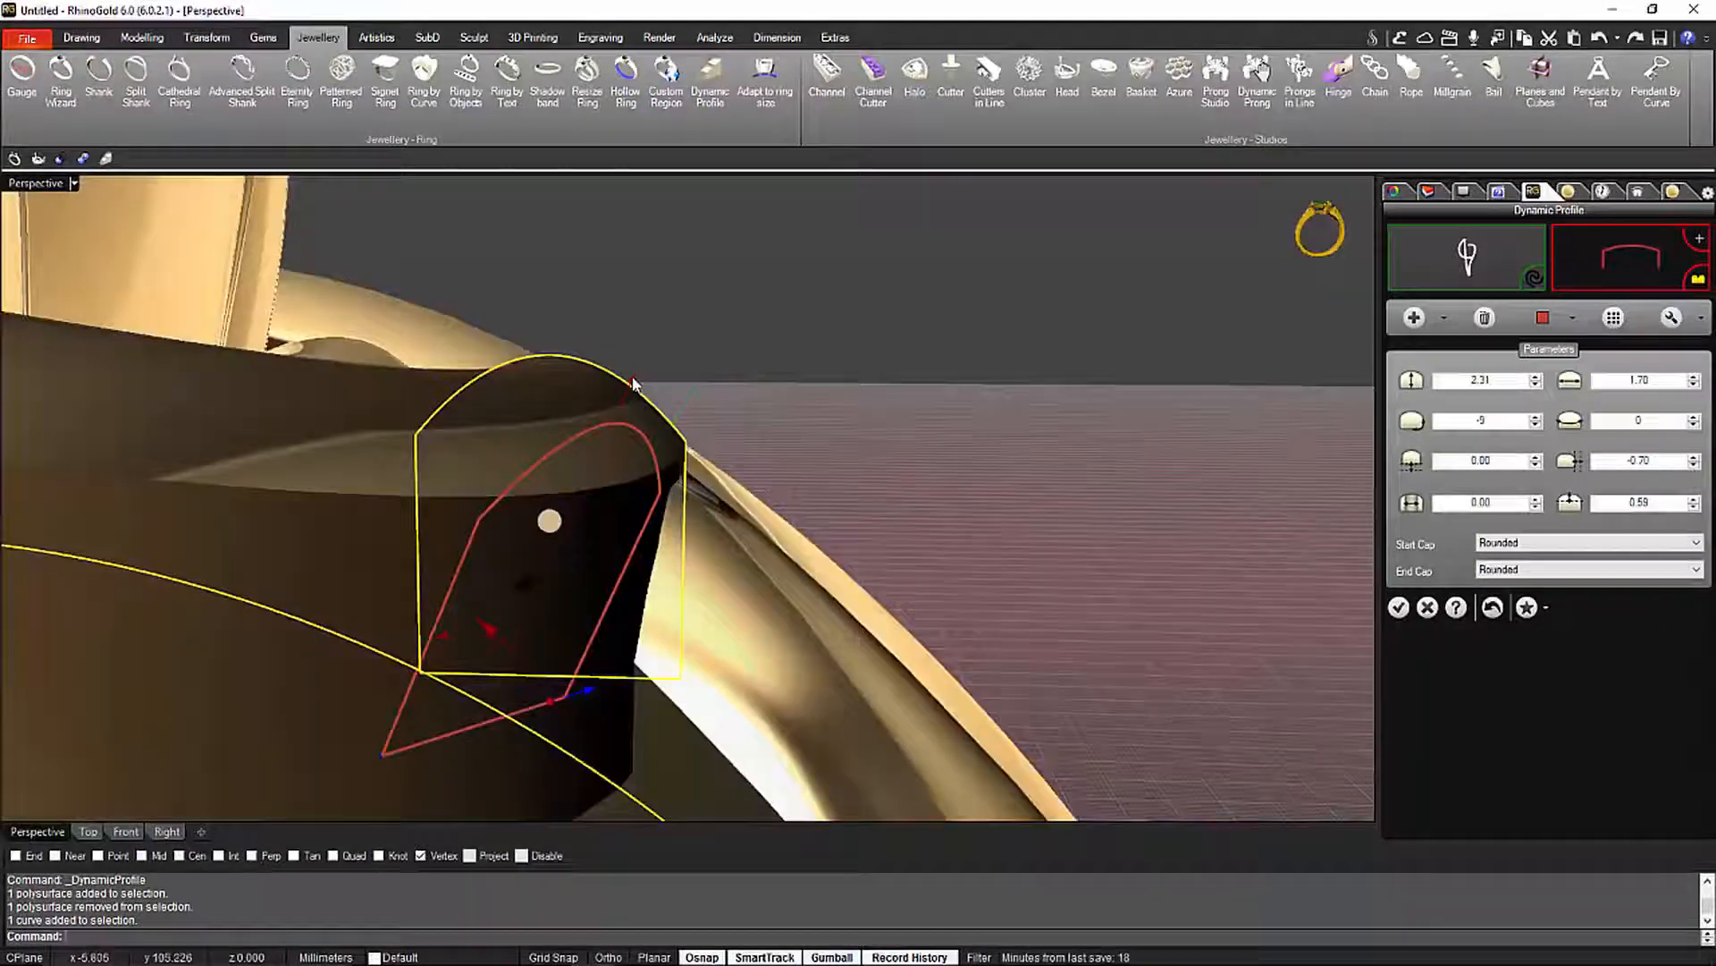
# Adjust the height of the opposite end section, the one offset by -1.10, to about 2.07
pyautogui.moveTo(552, 311)
pyautogui.mouseDown()
pyautogui.moveTo(551, 273)
pyautogui.moveTo(550, 319)
pyautogui.mouseUp()
pyautogui.click(674, 320)
pyautogui.click(613, 340)
pyautogui.click(751, 572)
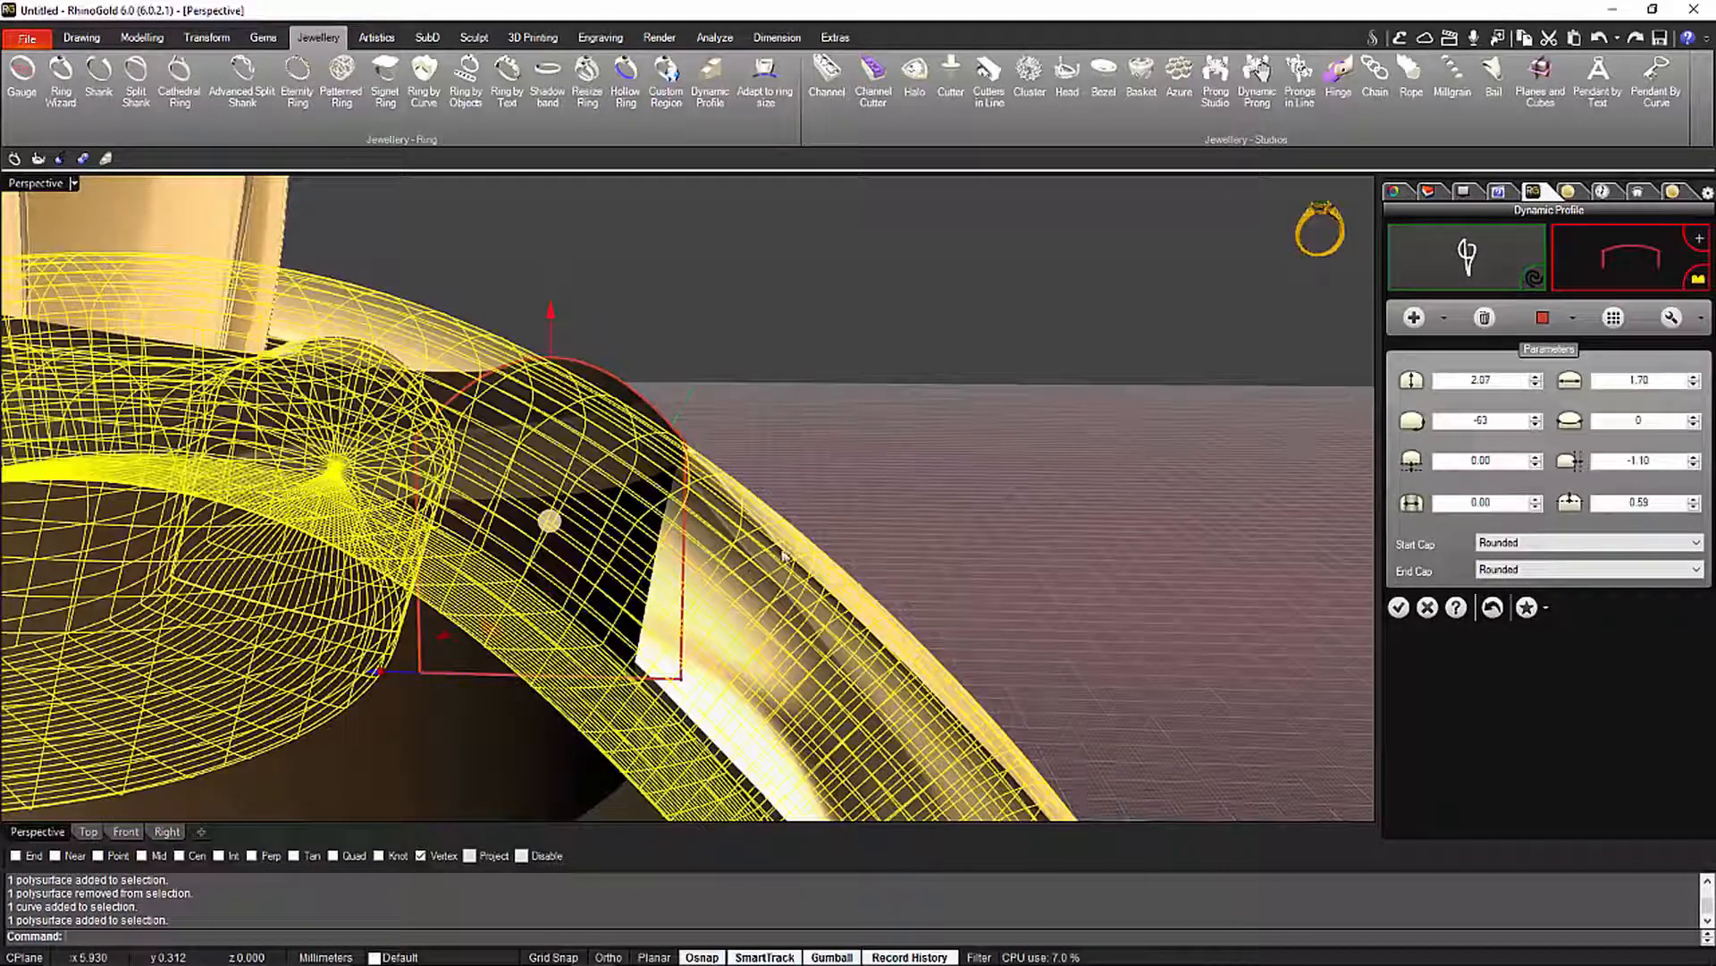
# Add another profile section on the band's edge curve and move it along to the bottom of the ring
pyautogui.moveTo(942, 420); pyautogui.dragTo(775, 482, button='right')
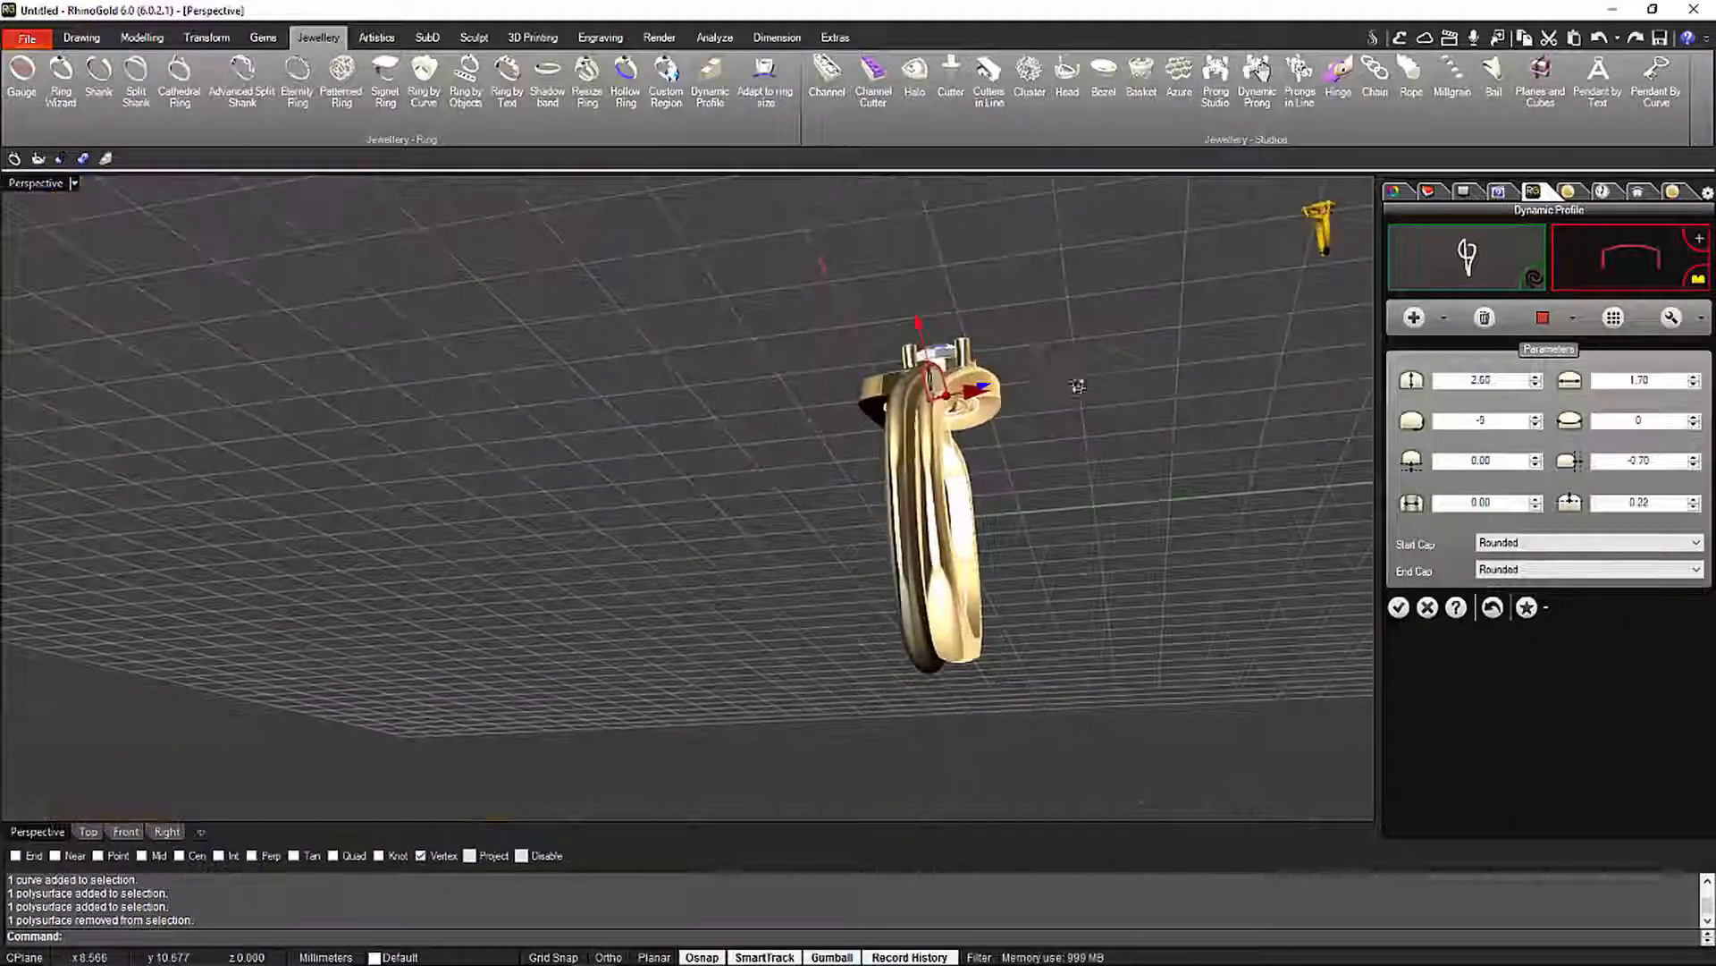
pyautogui.moveTo(1077, 384); pyautogui.dragTo(672, 559, button='right')
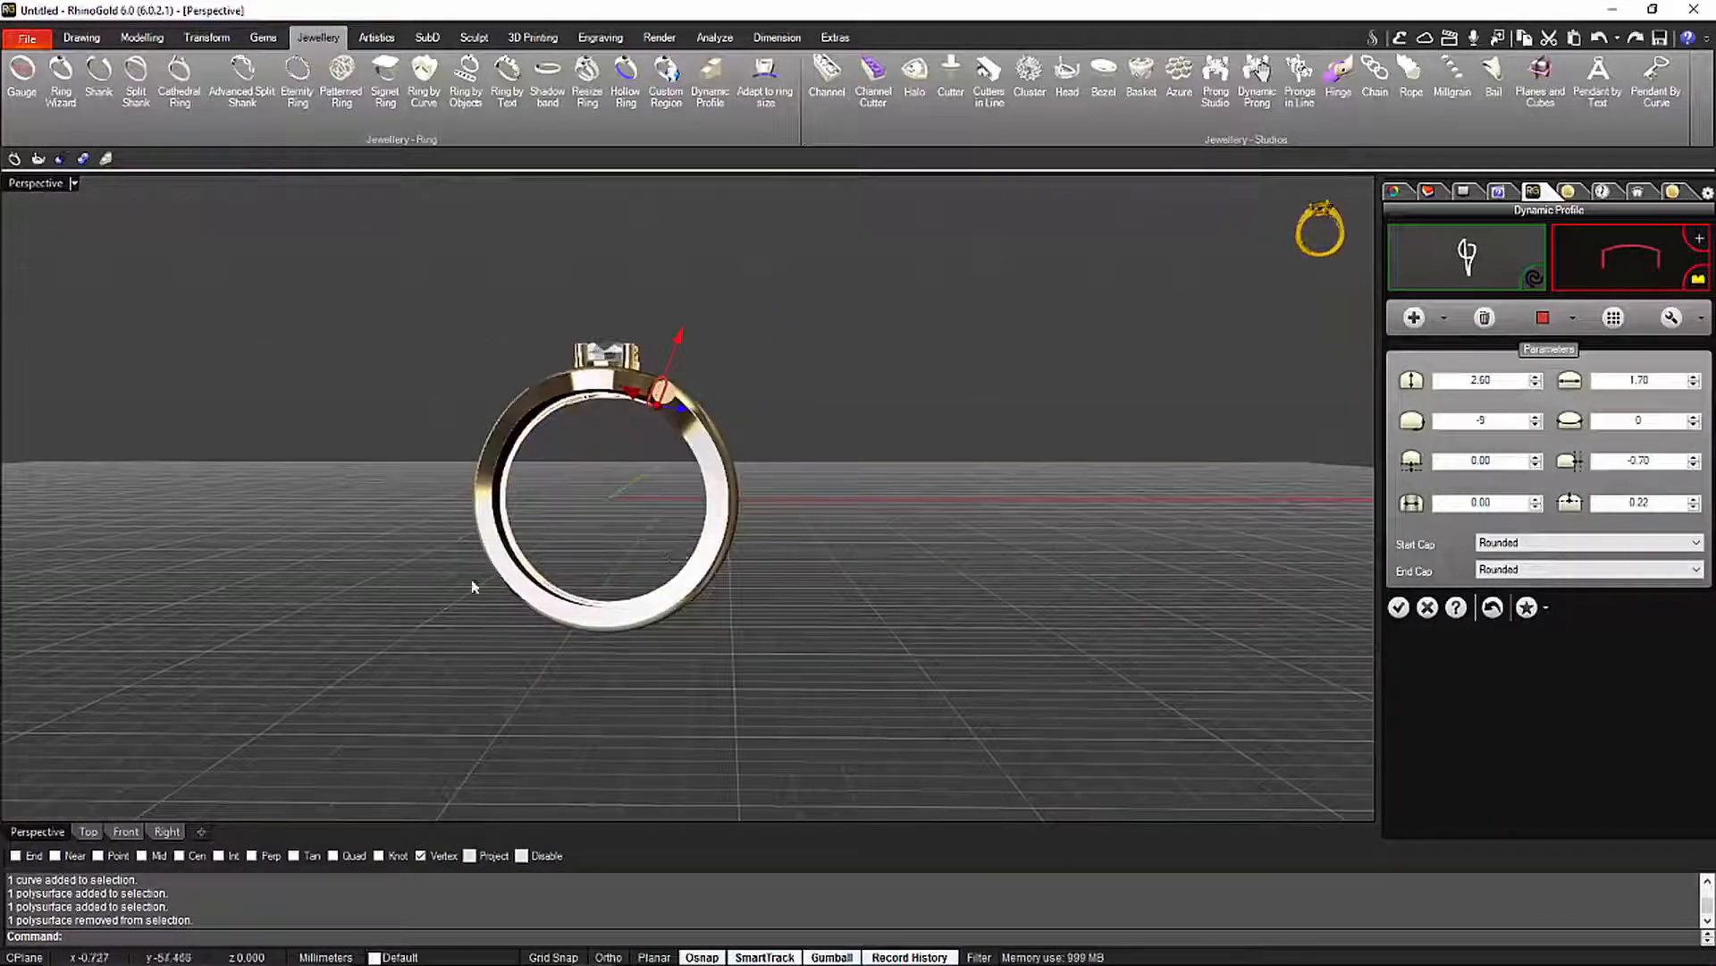
pyautogui.moveTo(475, 587); pyautogui.dragTo(582, 679, button='right')
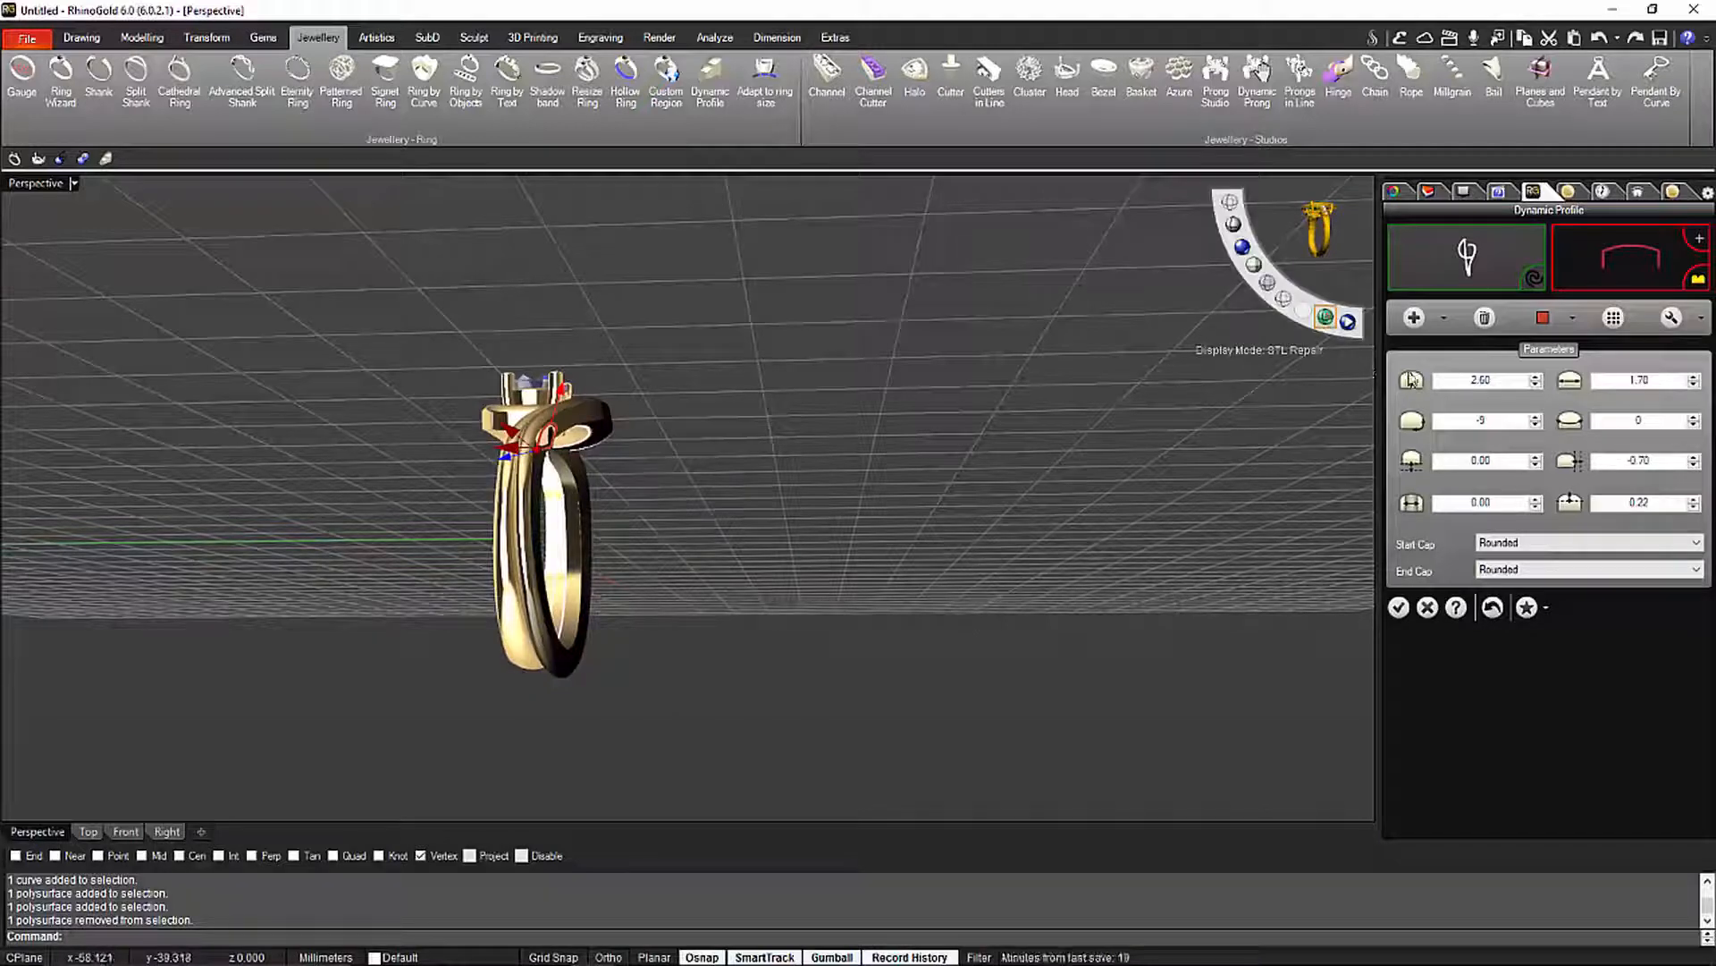
pyautogui.click(1415, 319)
pyautogui.moveTo(919, 564); pyautogui.dragTo(676, 627, button='right')
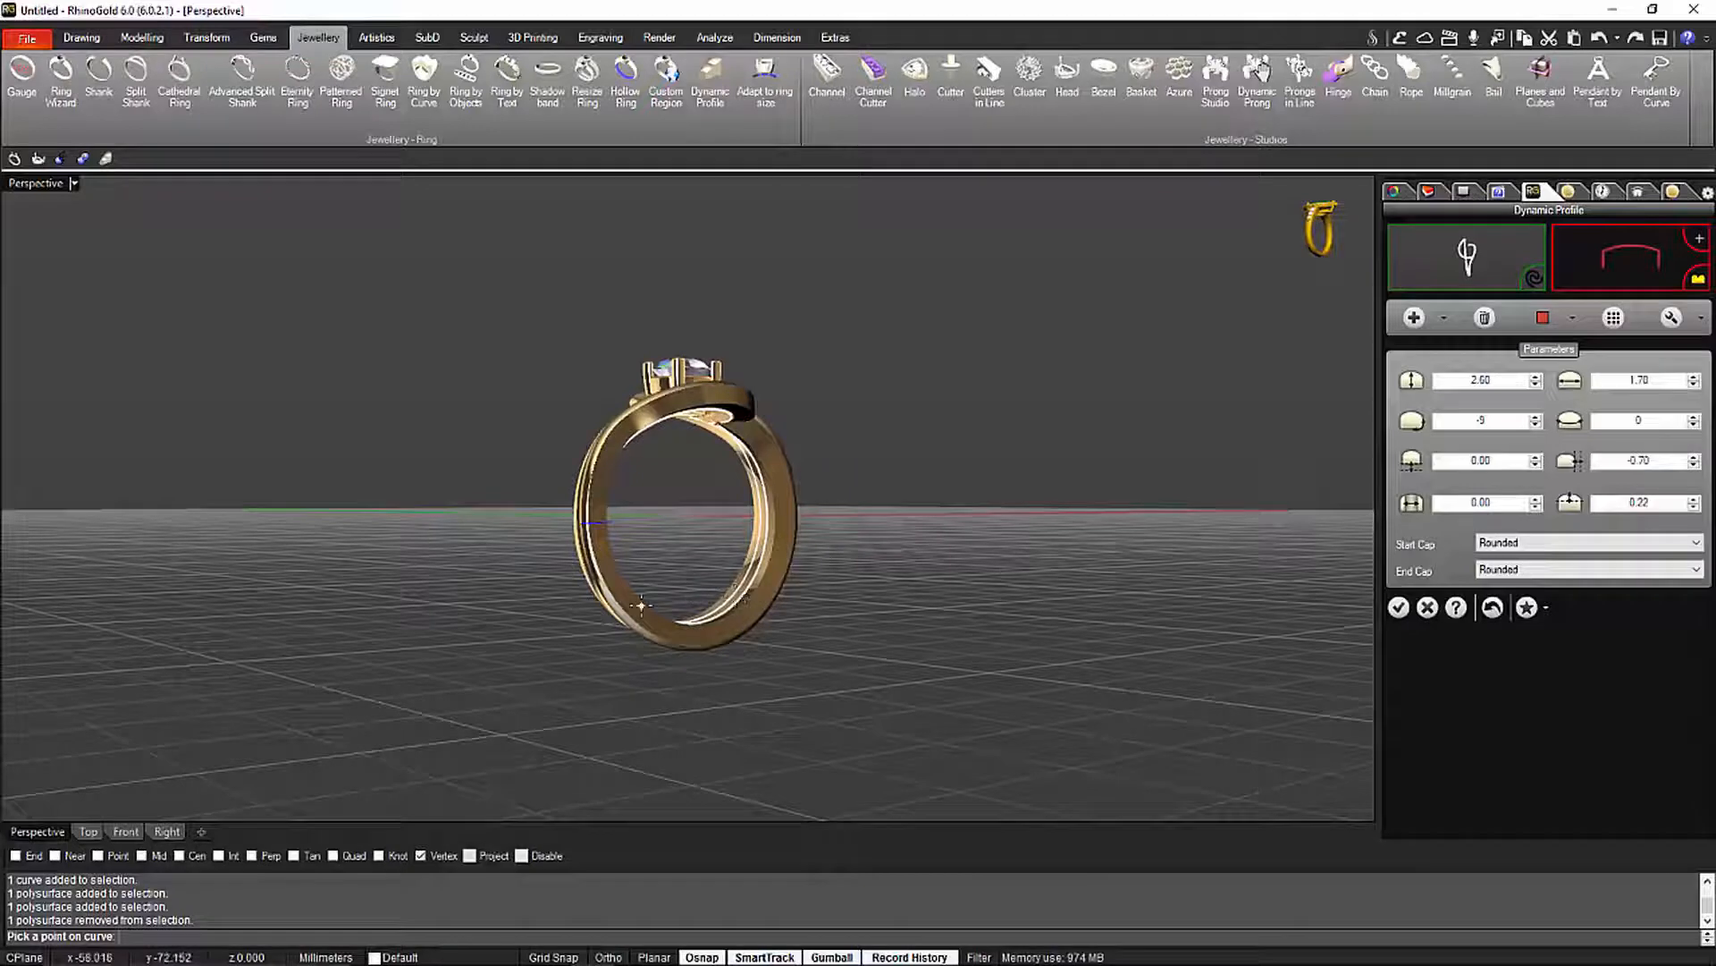
pyautogui.click(684, 621)
pyautogui.moveTo(701, 615); pyautogui.dragTo(714, 633, button='right')
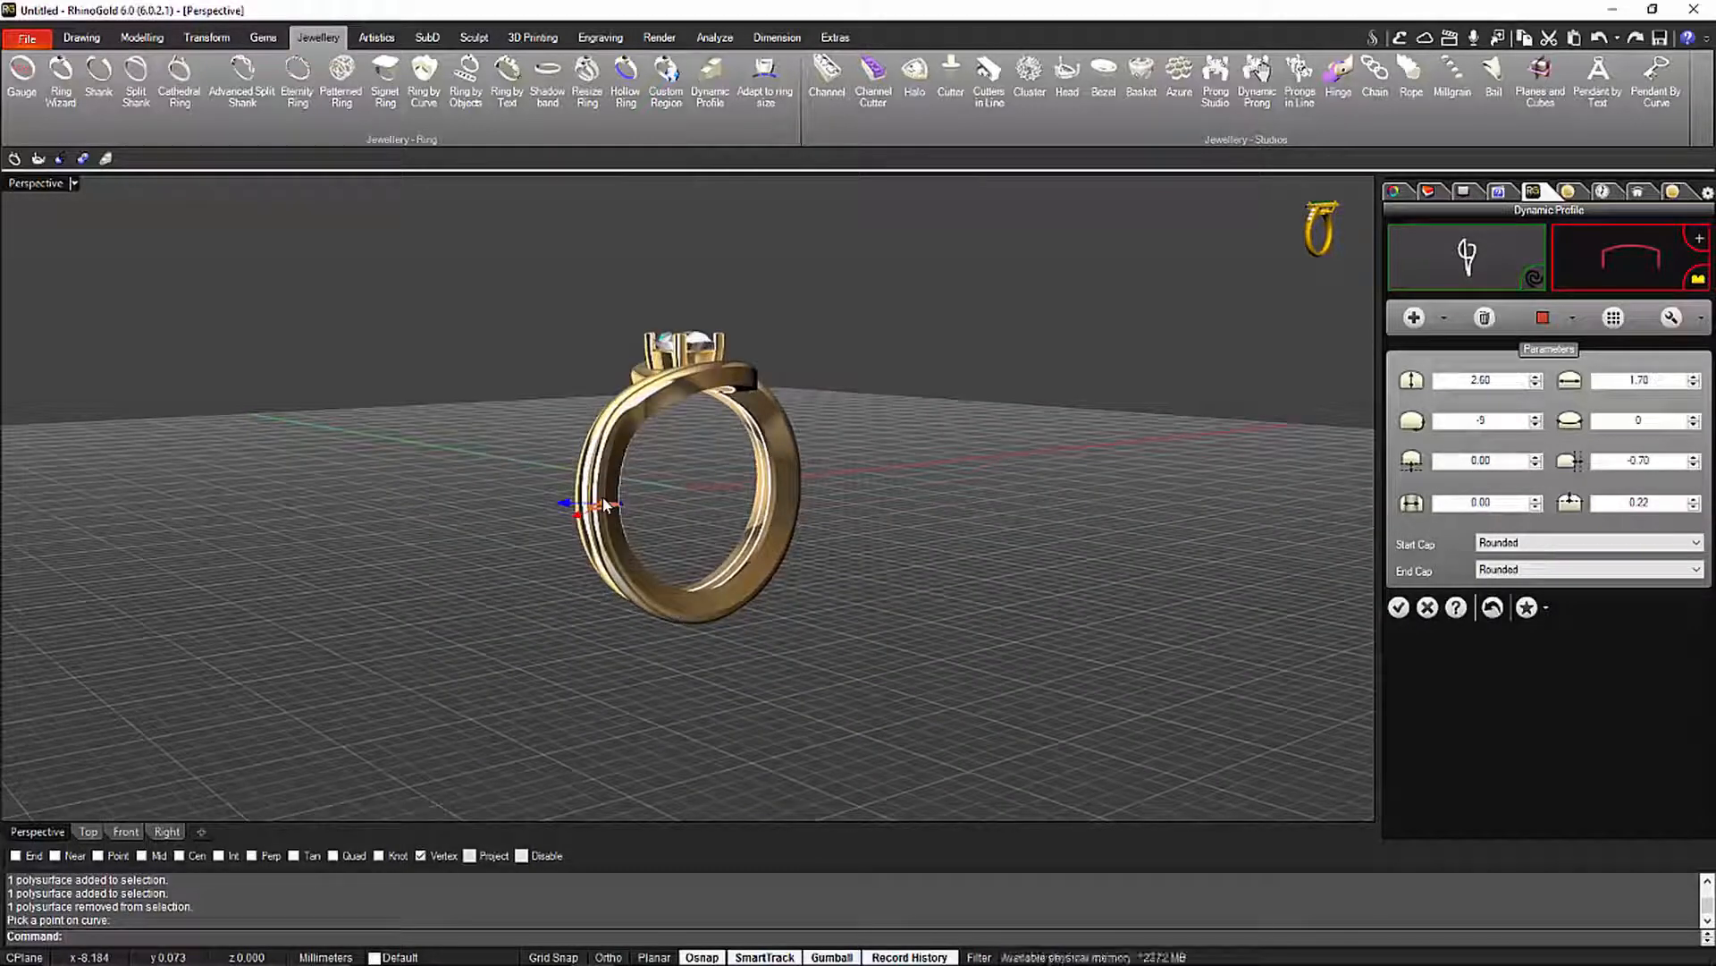
pyautogui.moveTo(602, 499); pyautogui.dragTo(689, 585)
pyautogui.moveTo(693, 590); pyautogui.dragTo(805, 562, button='right')
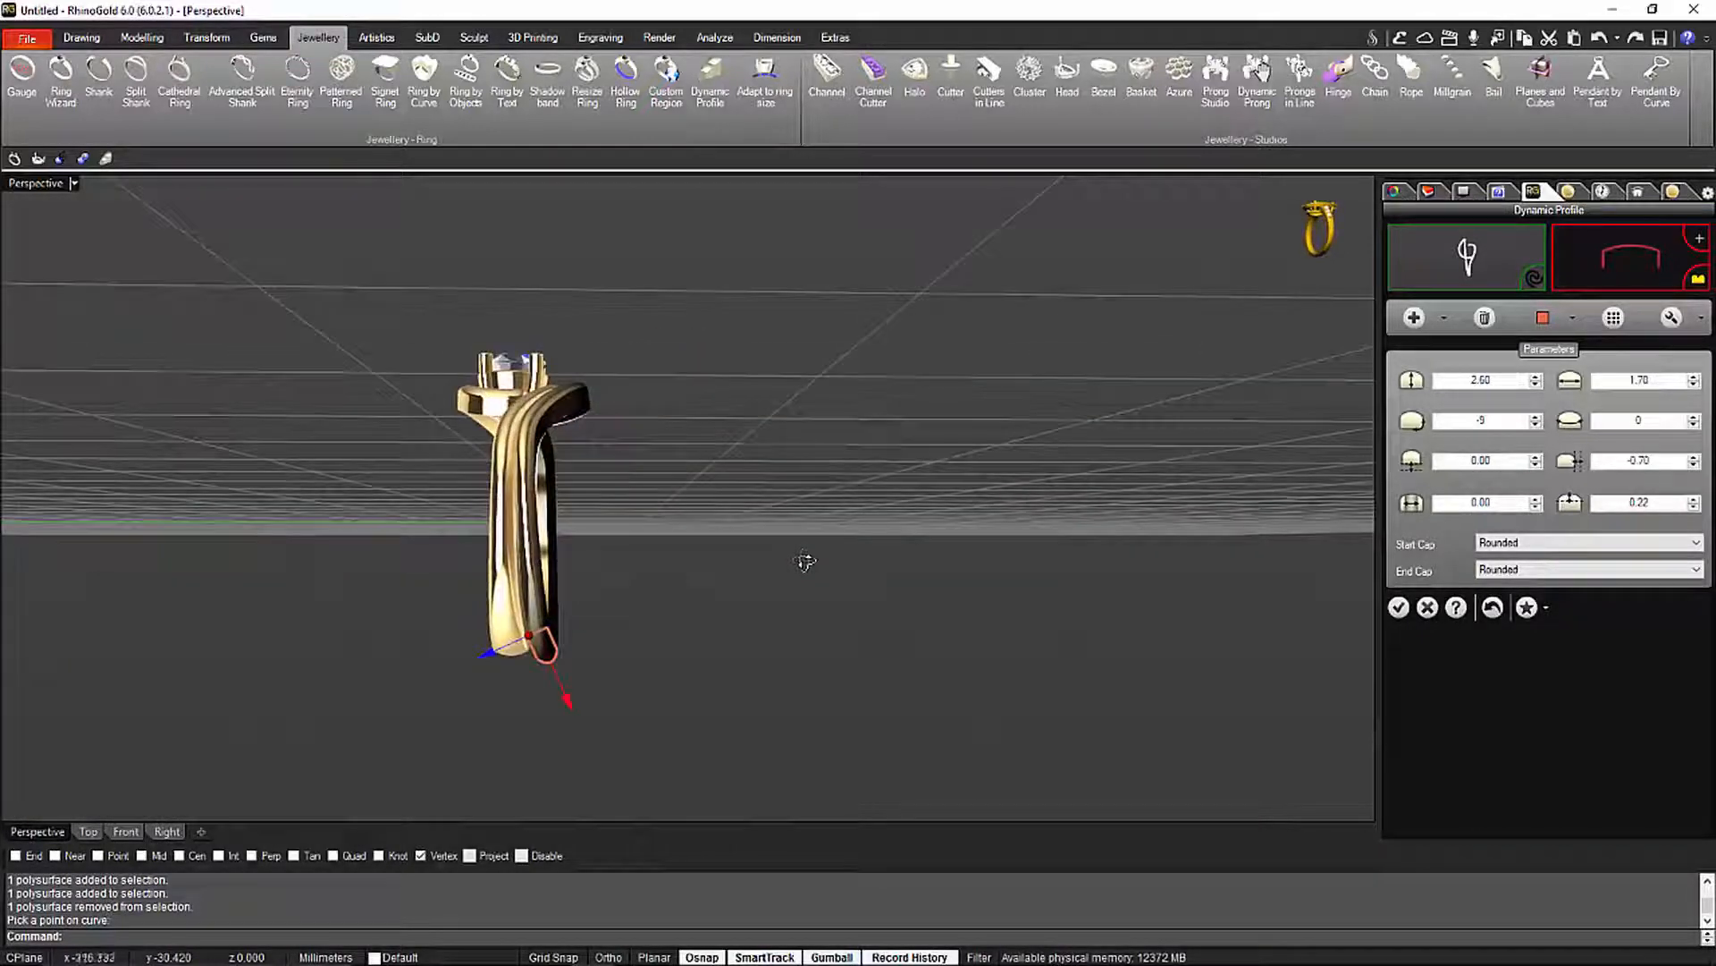
# Rotate the new section at the bottom of the ring to -33 degrees
pyautogui.click(1536, 426)
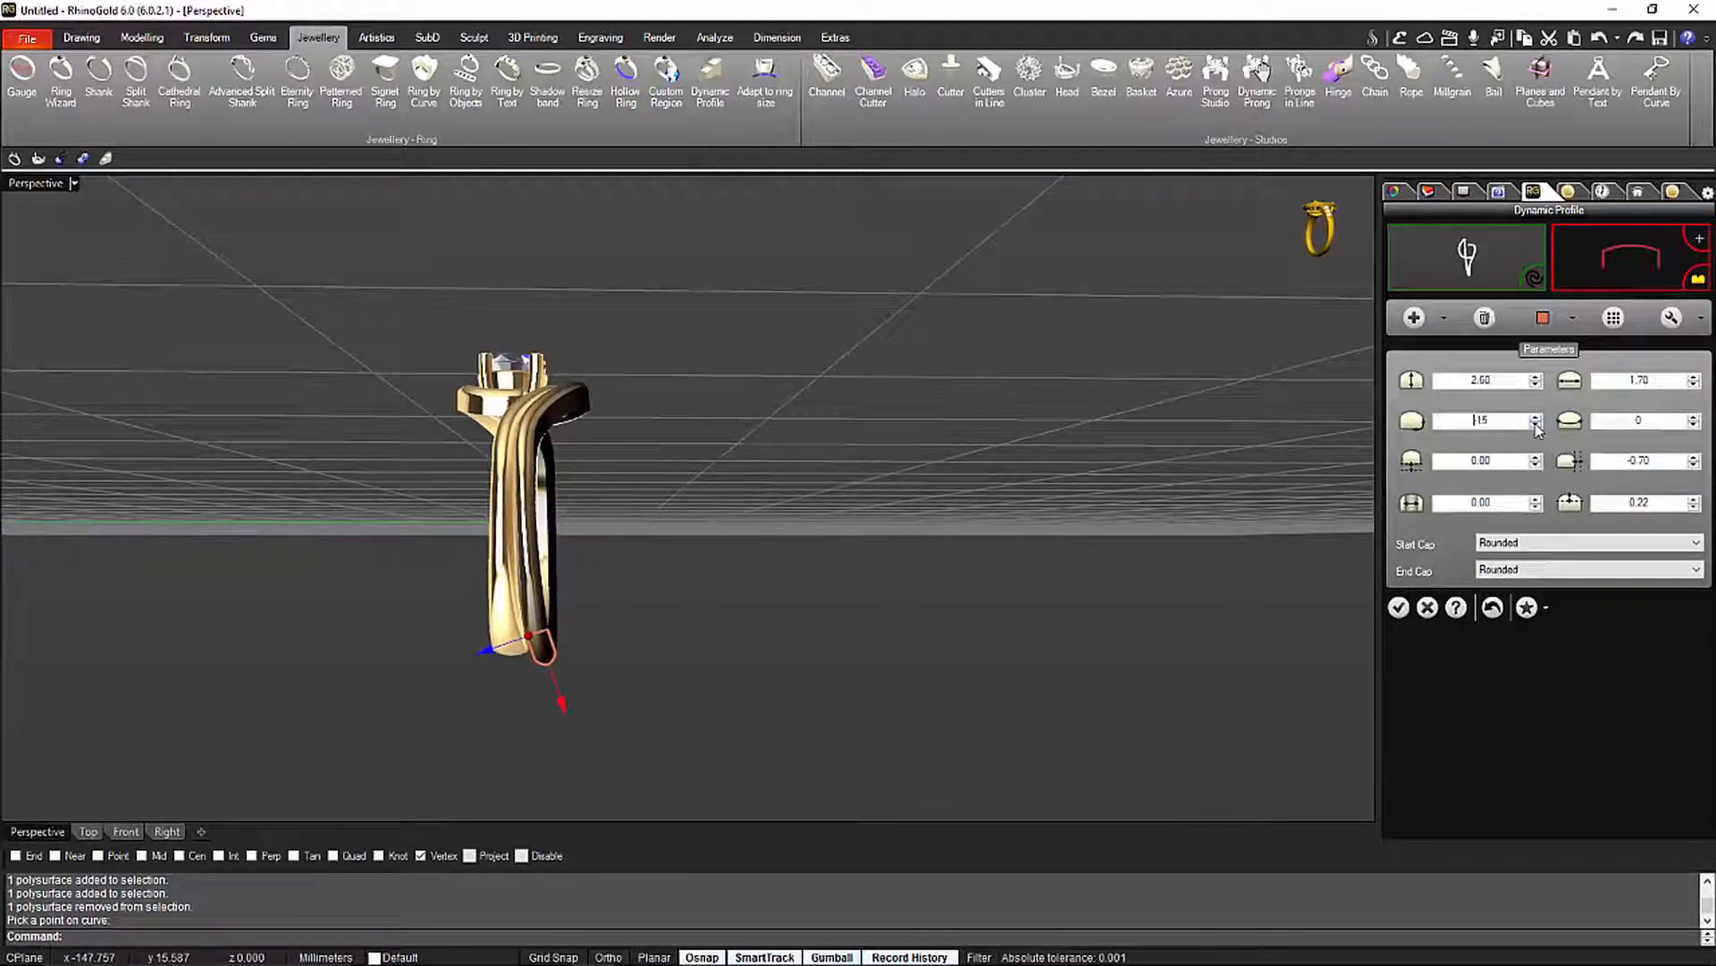
pyautogui.click(1536, 425)
pyautogui.click(1536, 425)
pyautogui.click(1536, 425)
pyautogui.click(1535, 425)
pyautogui.click(1536, 425)
pyautogui.click(1536, 425)
pyautogui.click(1536, 425)
pyautogui.click(1536, 425)
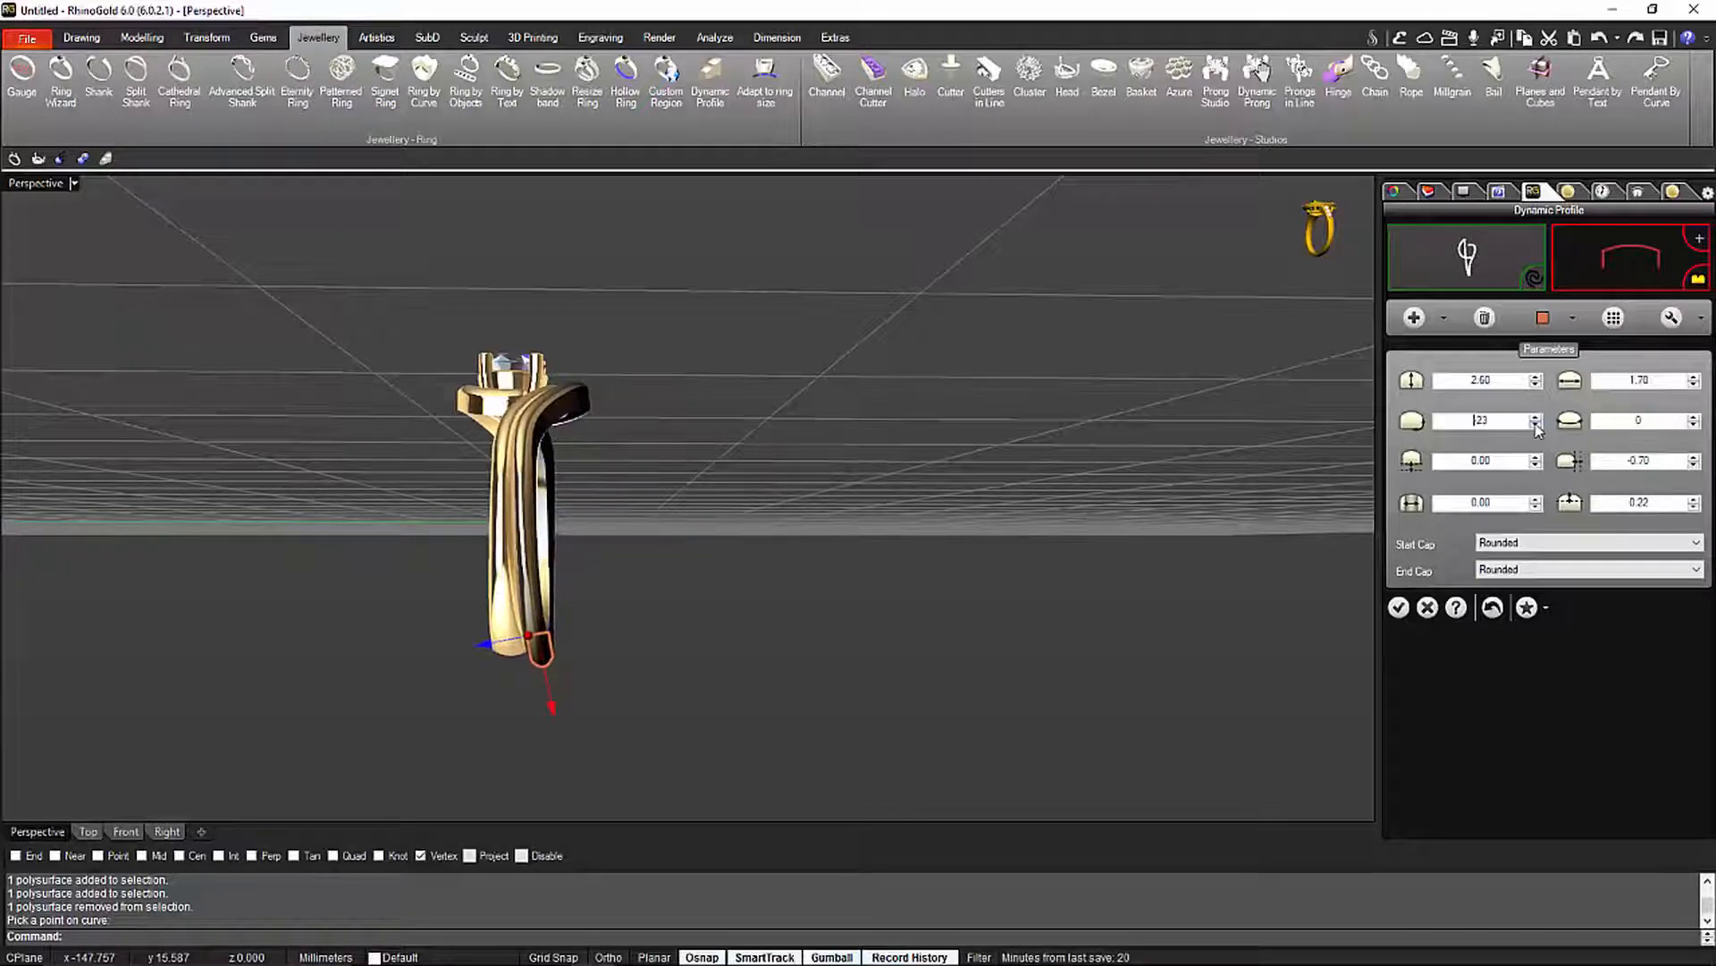
pyautogui.click(1536, 426)
pyautogui.click(1536, 425)
pyautogui.click(1535, 426)
pyautogui.click(1536, 426)
pyautogui.click(1536, 426)
pyautogui.click(1536, 426)
pyautogui.click(1536, 425)
pyautogui.click(1536, 425)
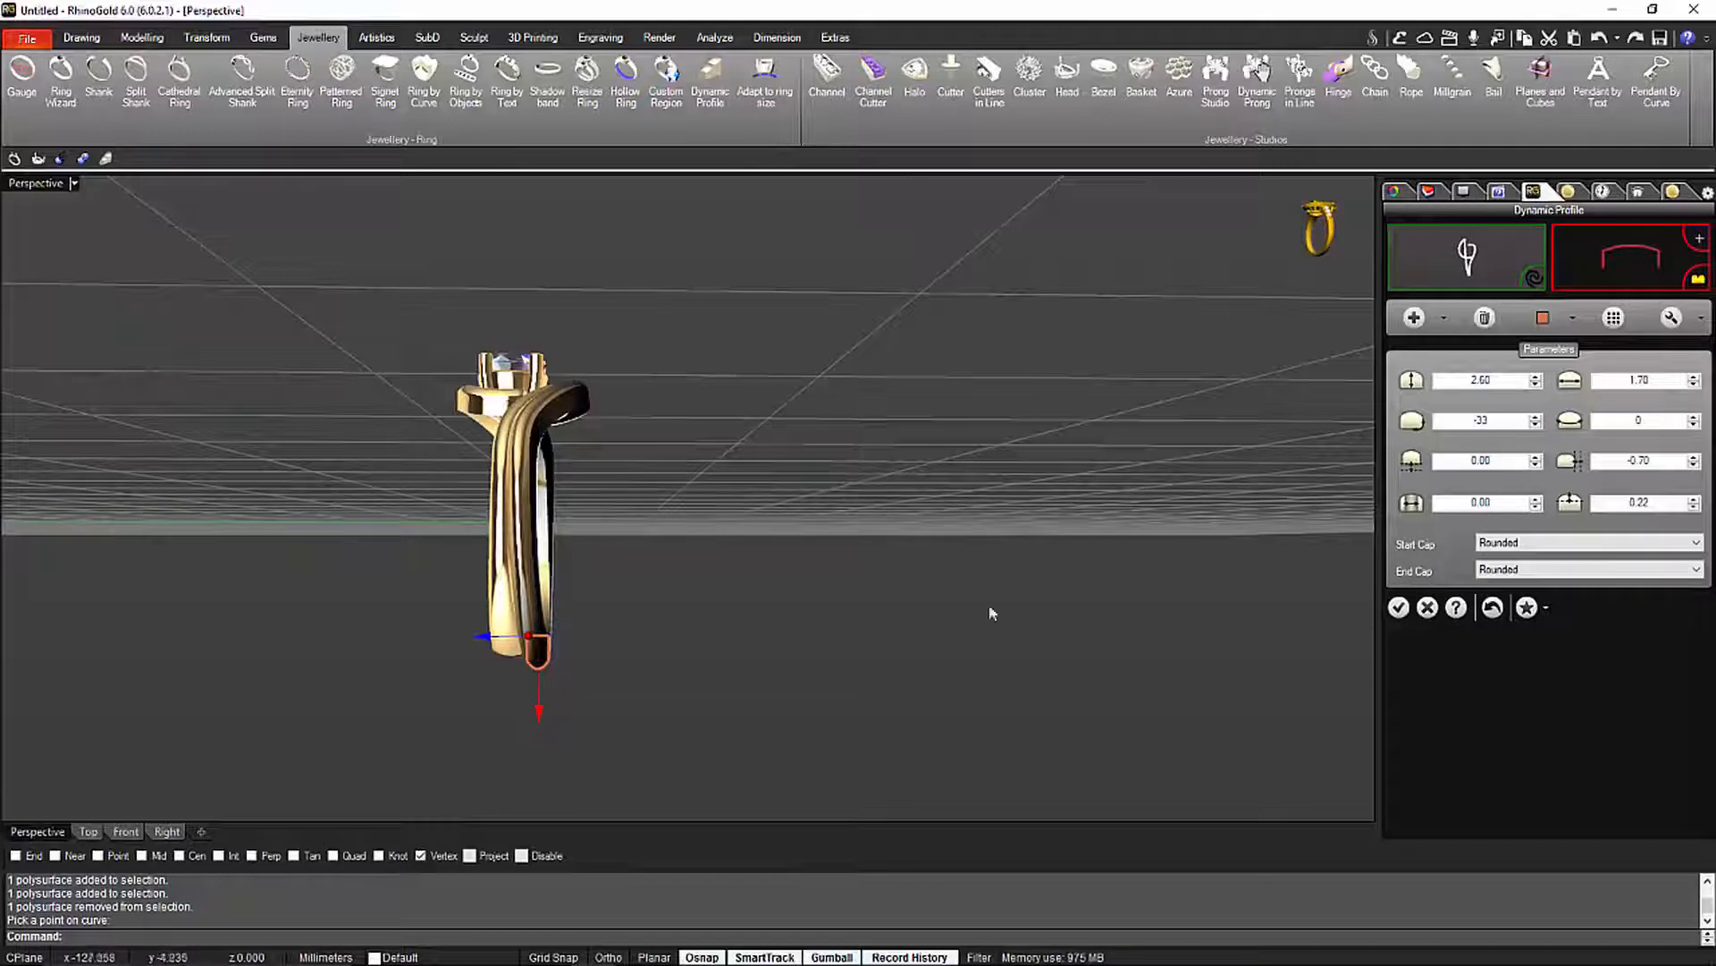
# Set the bottom section's height to 1.50 and its width to 1.70
pyautogui.click(1623, 384)
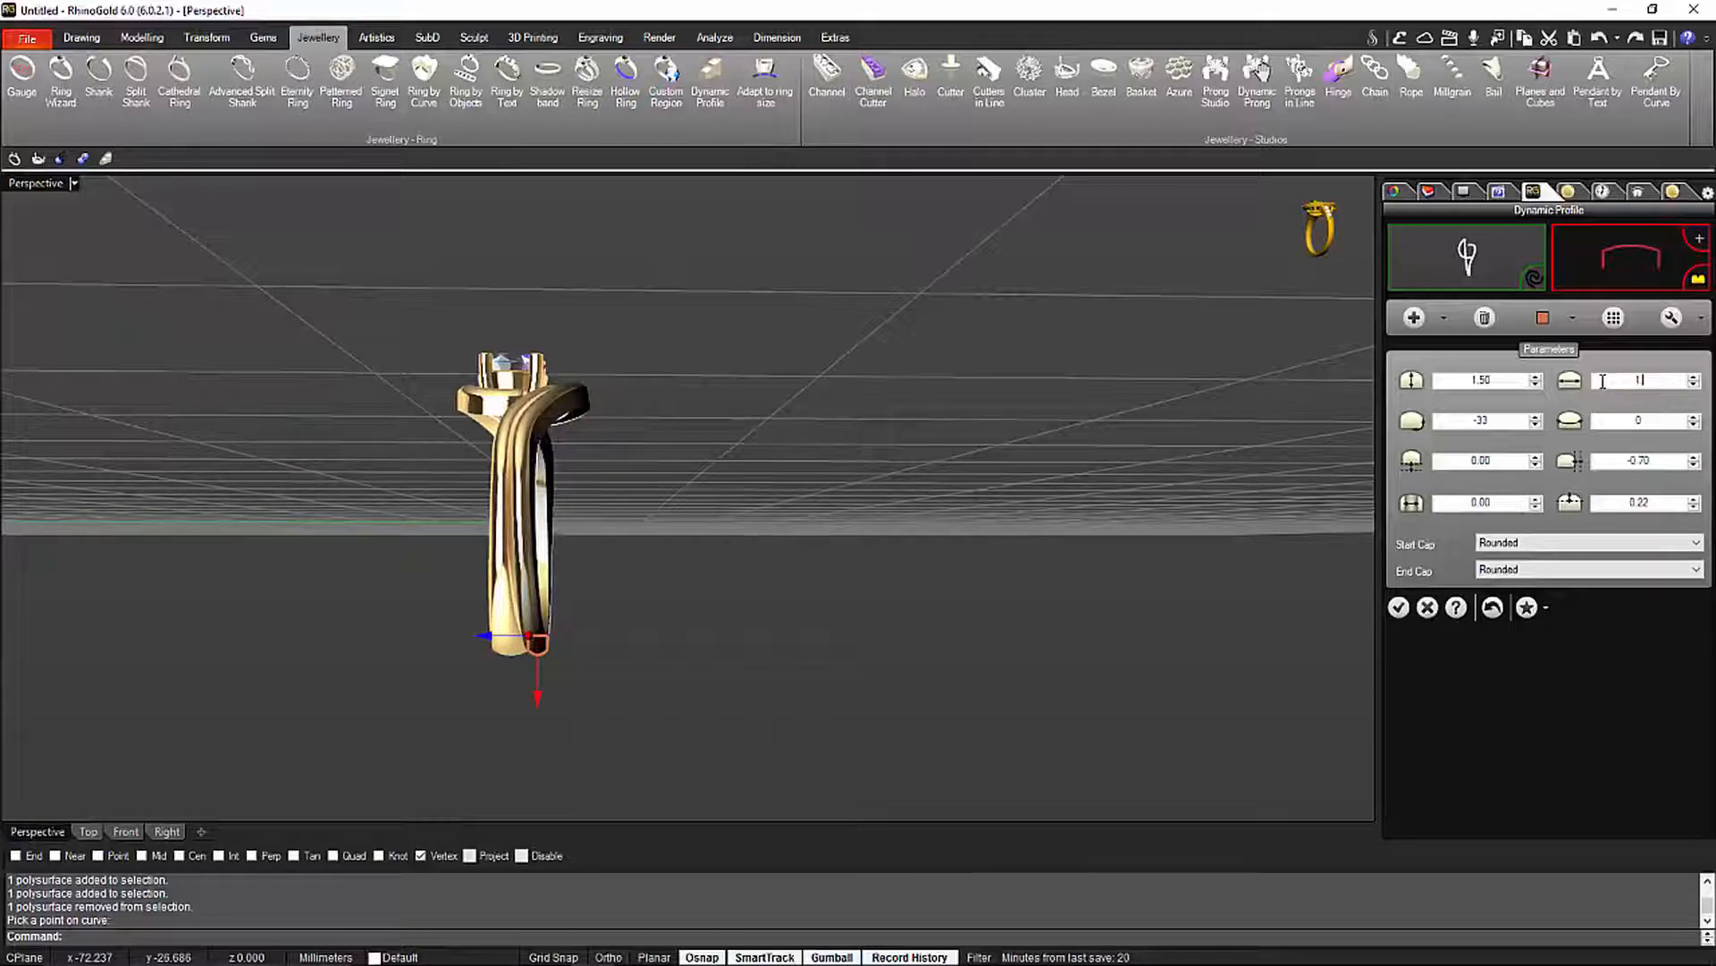
pyautogui.press('Return')
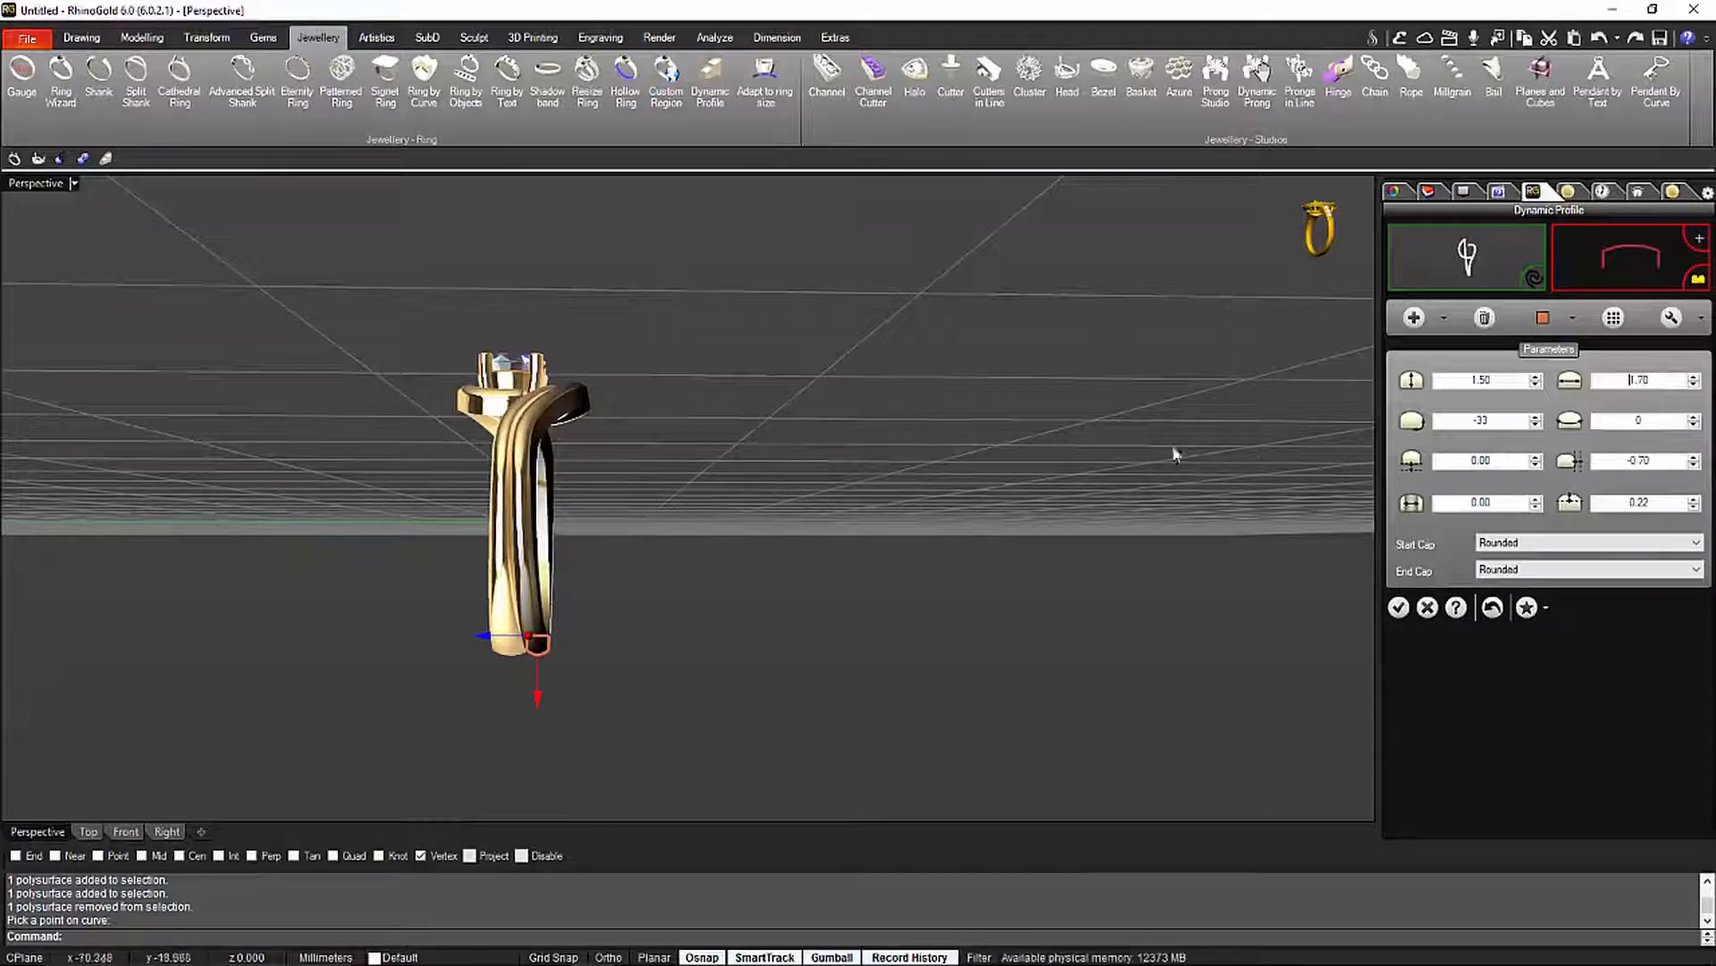
pyautogui.scroll(4, 894, 514)
pyautogui.moveTo(868, 532); pyautogui.dragTo(791, 506, button='right')
pyautogui.moveTo(572, 549); pyautogui.dragTo(777, 582, button='right')
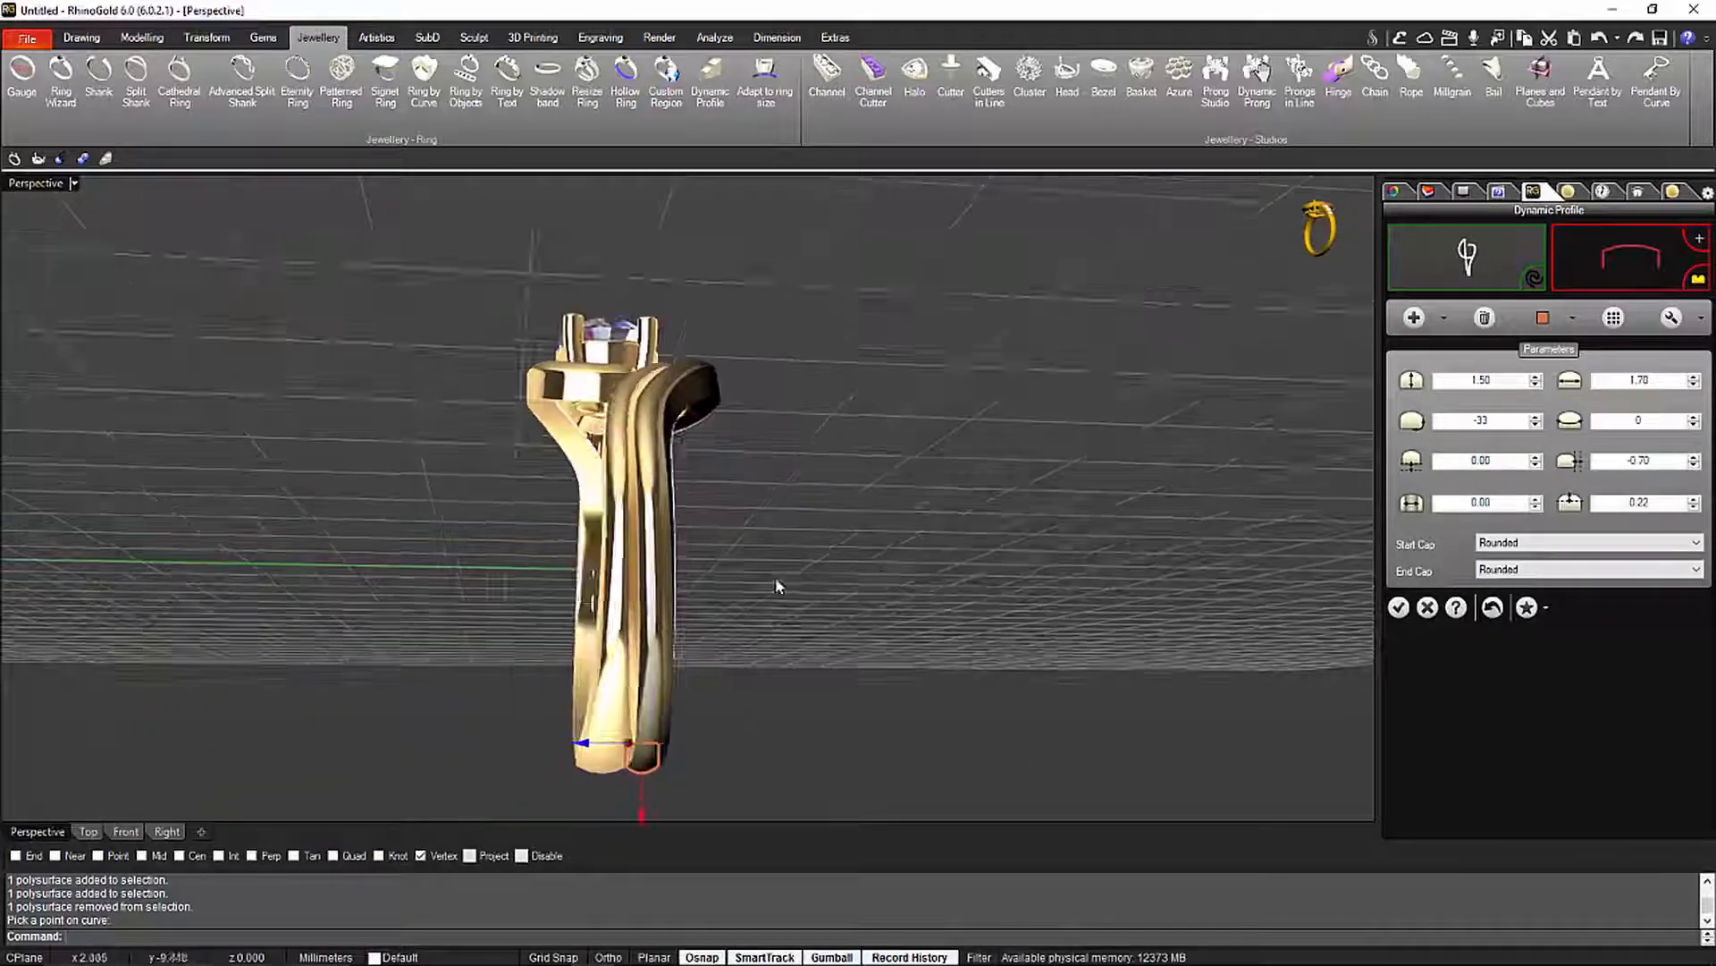
pyautogui.scroll(3, 777, 582)
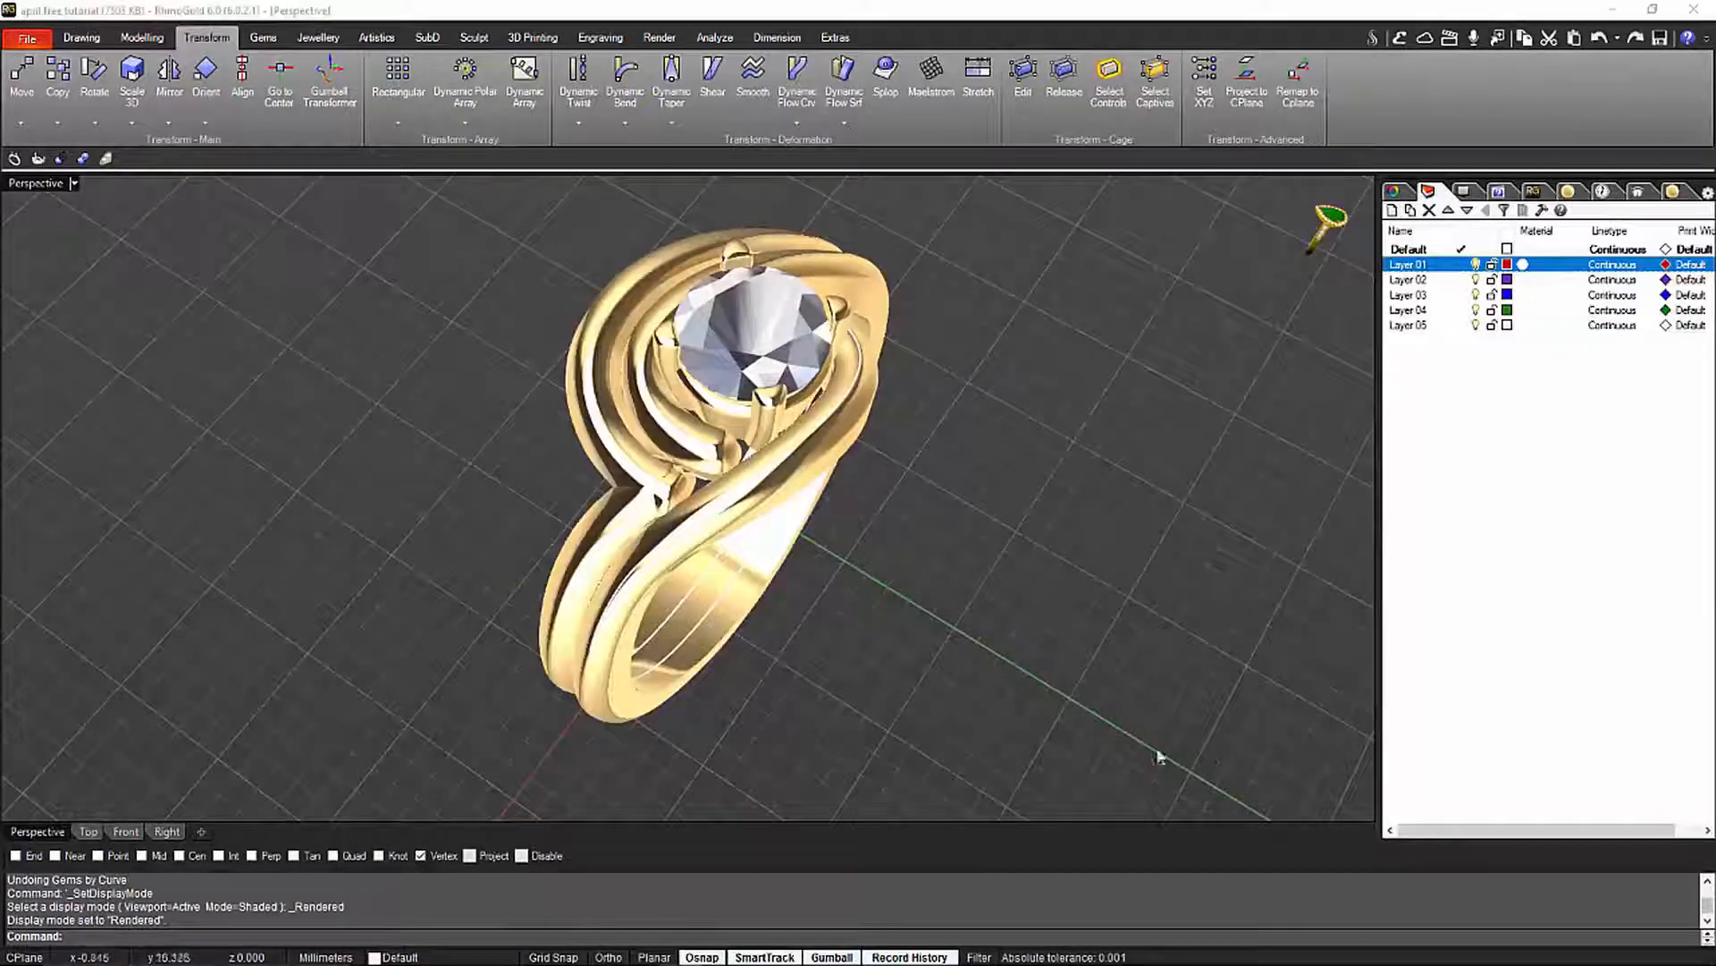
# Switch the viewport from rendered to shaded display and hide Layer 01 with the red added band
pyautogui.moveTo(1160, 758); pyautogui.dragTo(950, 575, button='right')
pyautogui.moveTo(860, 444); pyautogui.dragTo(550, 626, button='right')
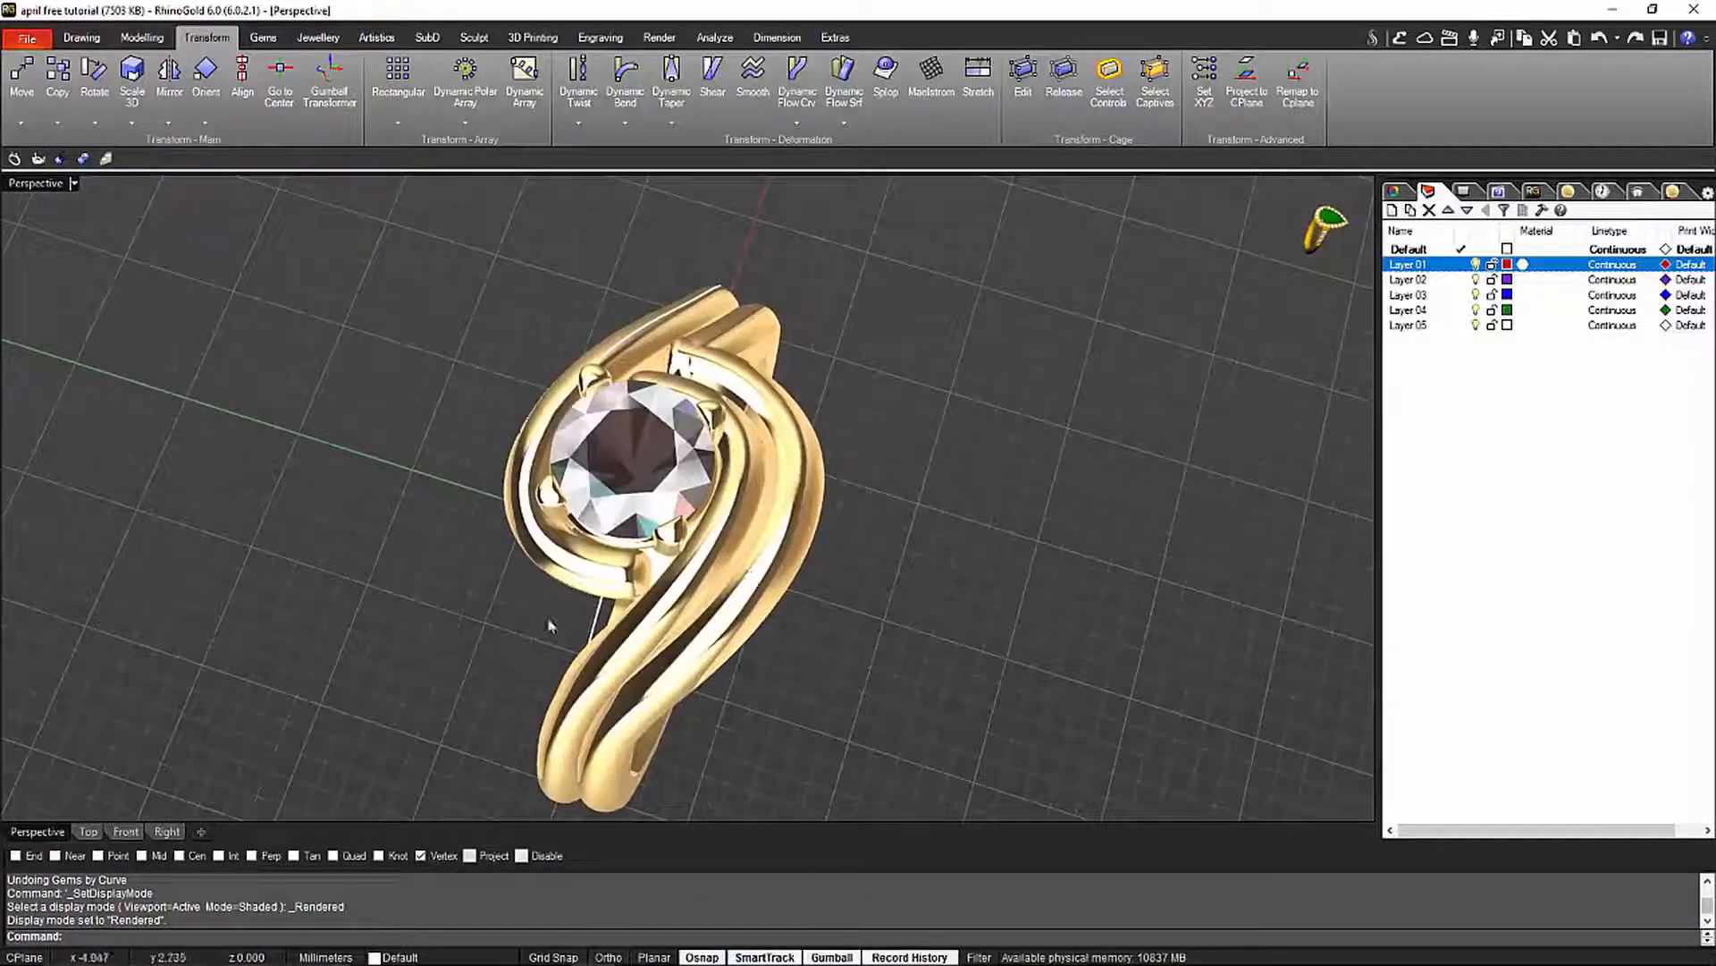
pyautogui.moveTo(910, 662); pyautogui.dragTo(1019, 544, button='right')
pyautogui.moveTo(1100, 550); pyautogui.dragTo(1111, 603, button='right')
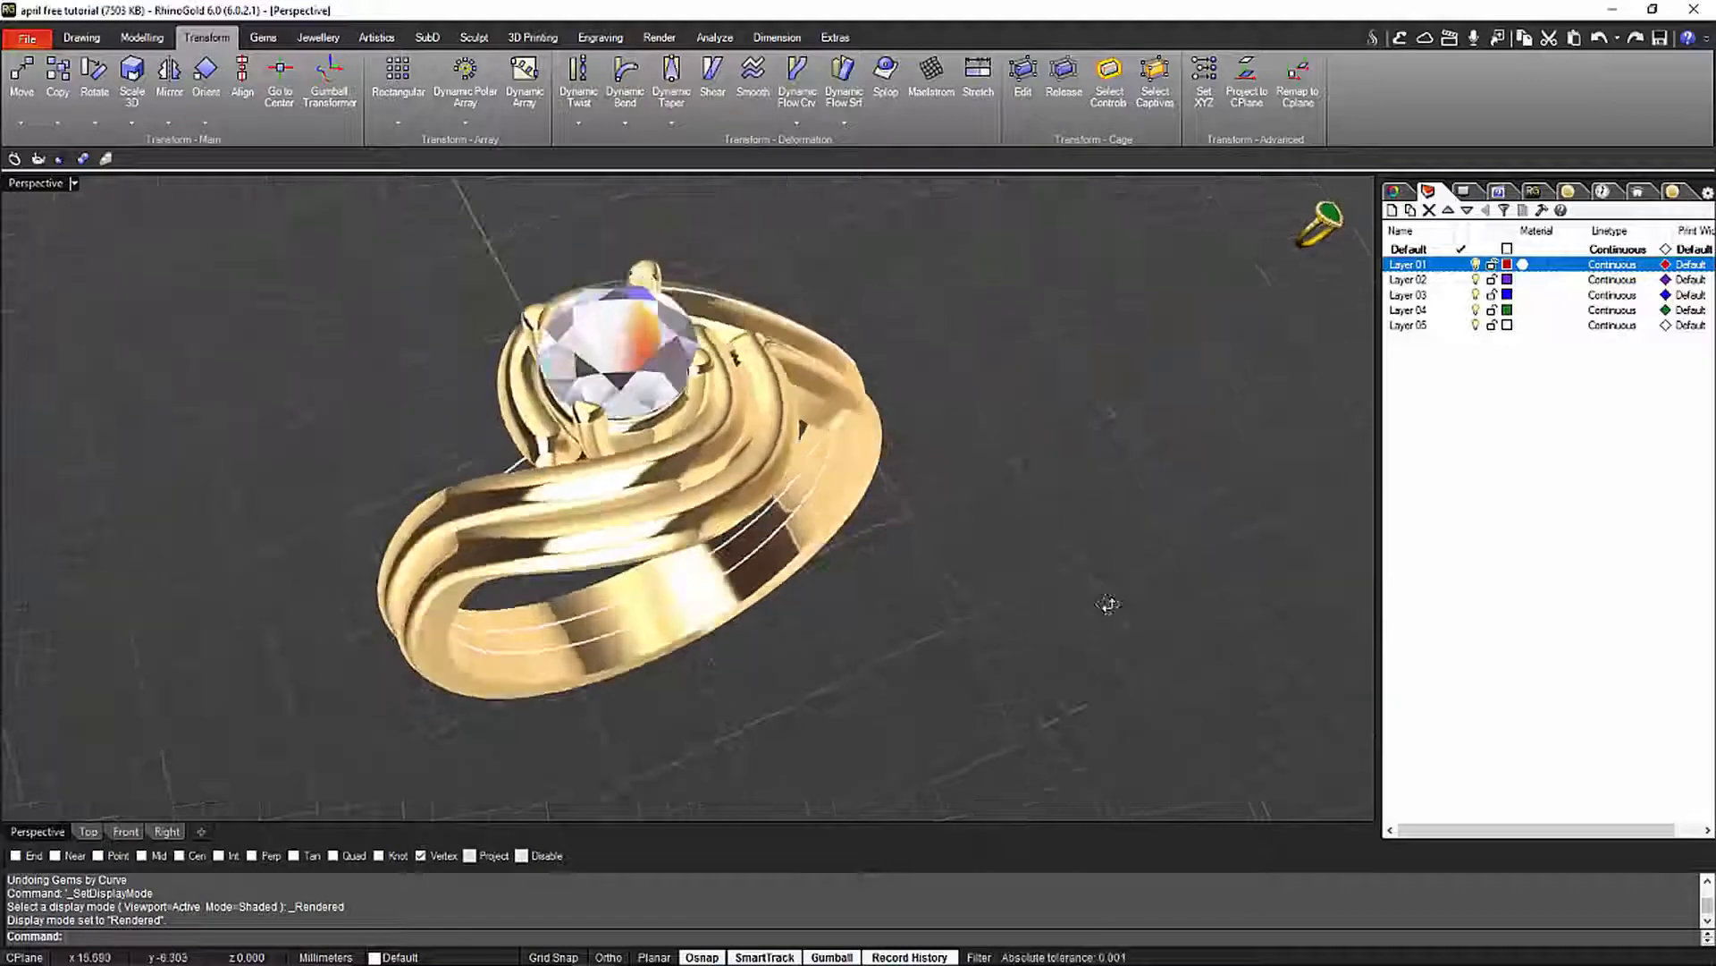
pyautogui.moveTo(847, 671); pyautogui.dragTo(886, 671, button='right')
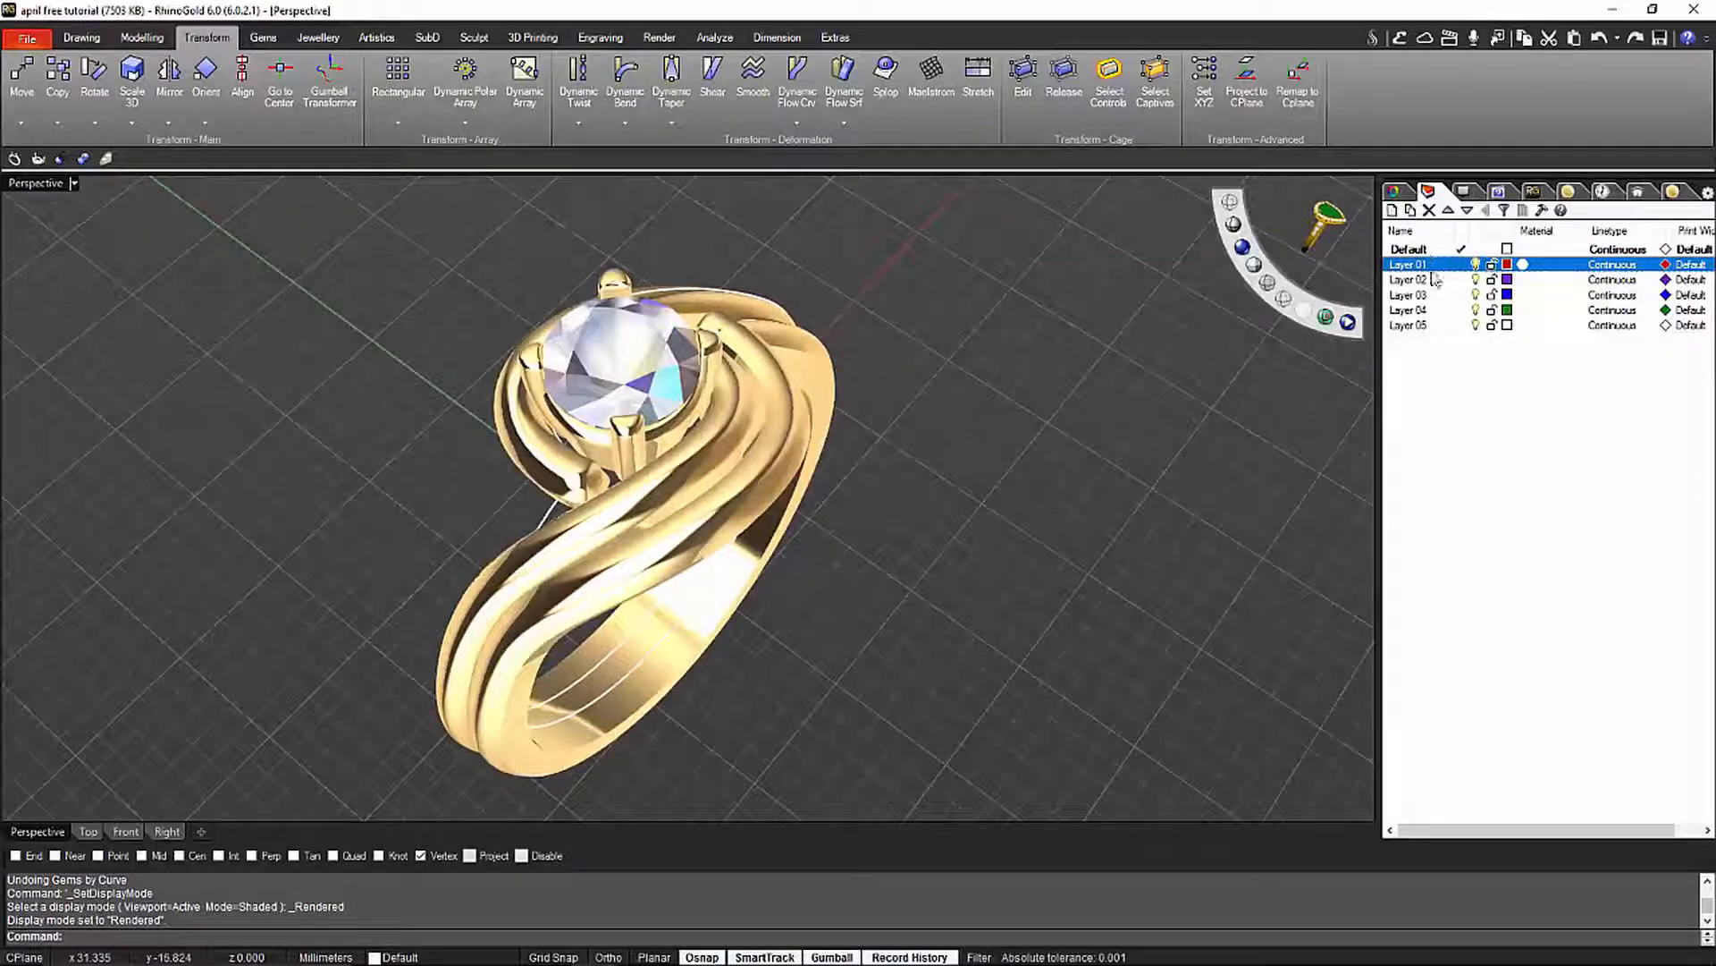
pyautogui.click(1232, 224)
pyautogui.moveTo(903, 525); pyautogui.dragTo(1080, 395, button='right')
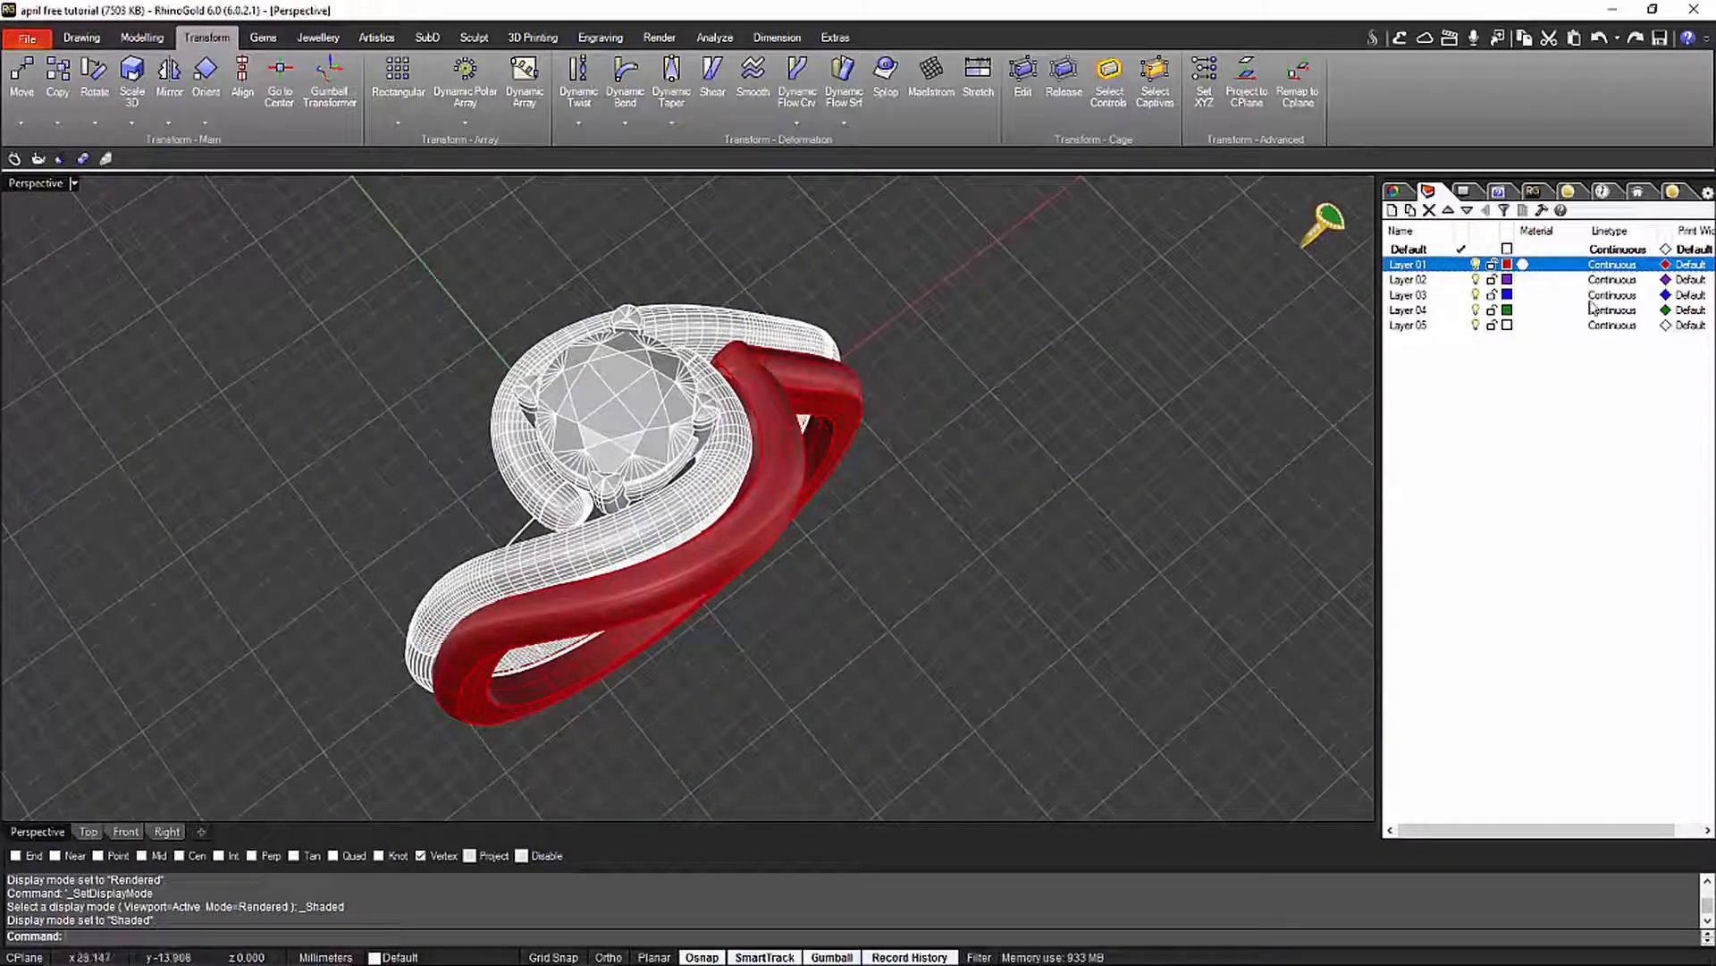
pyautogui.click(1475, 264)
# Select the curve running along the split shank's crossing arm and delete it
pyautogui.moveTo(1127, 447); pyautogui.dragTo(764, 484, button='right')
pyautogui.click(764, 484)
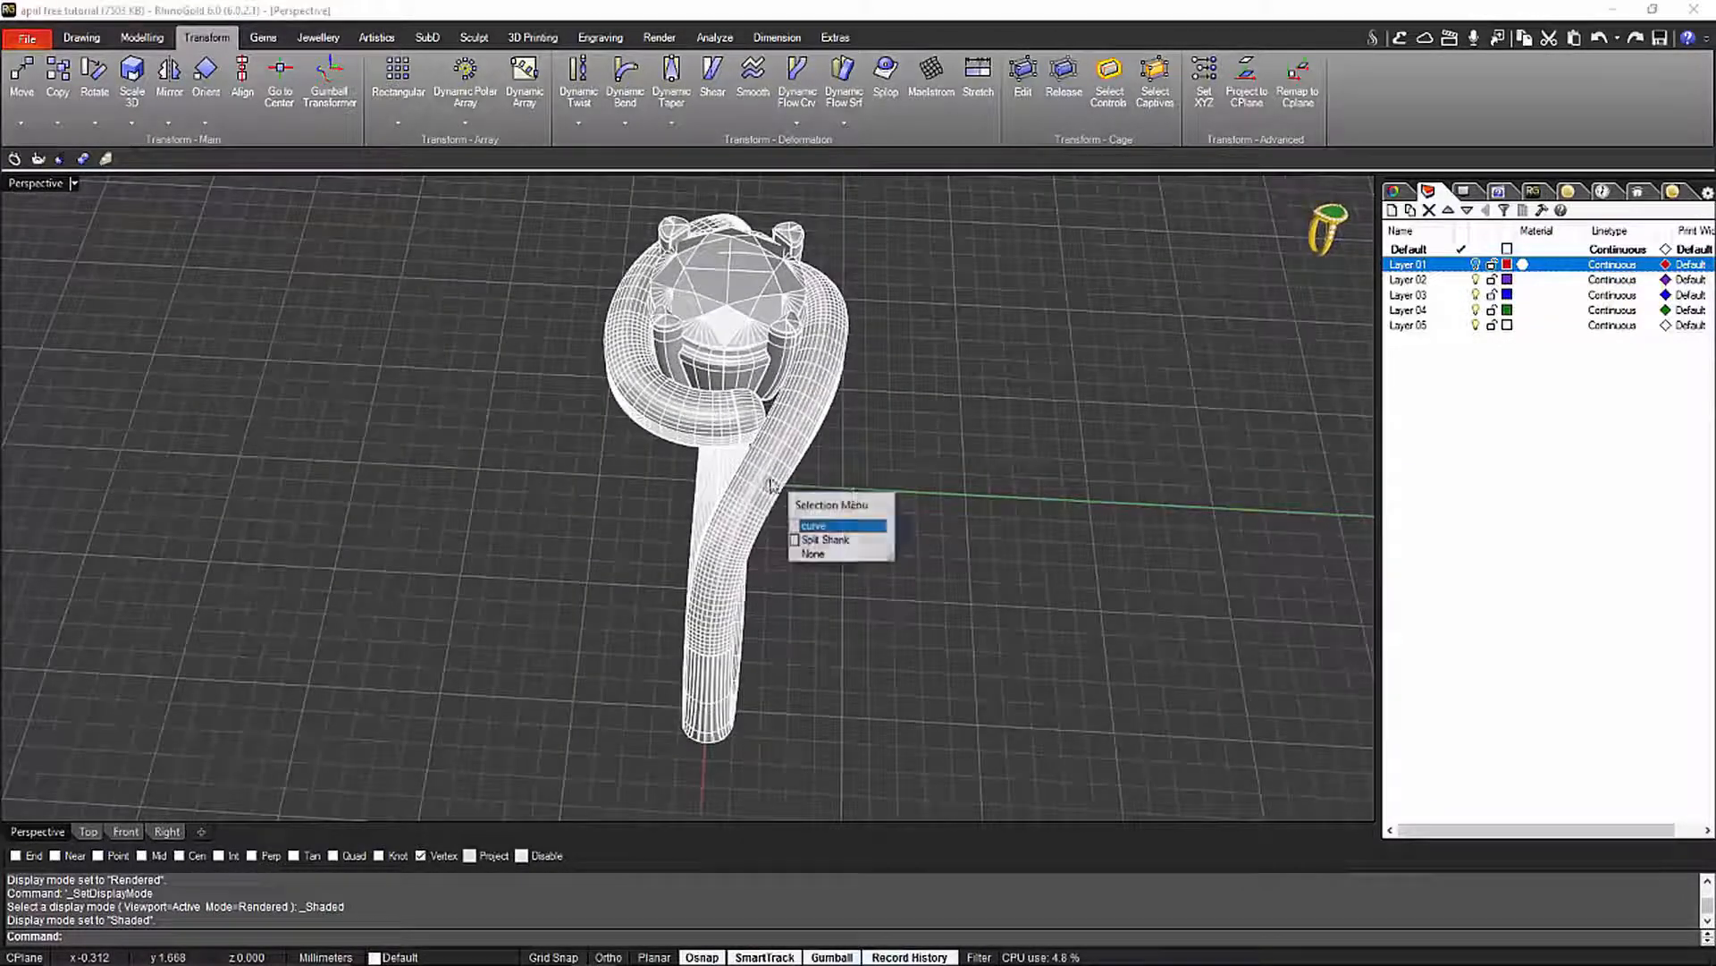
pyautogui.click(837, 527)
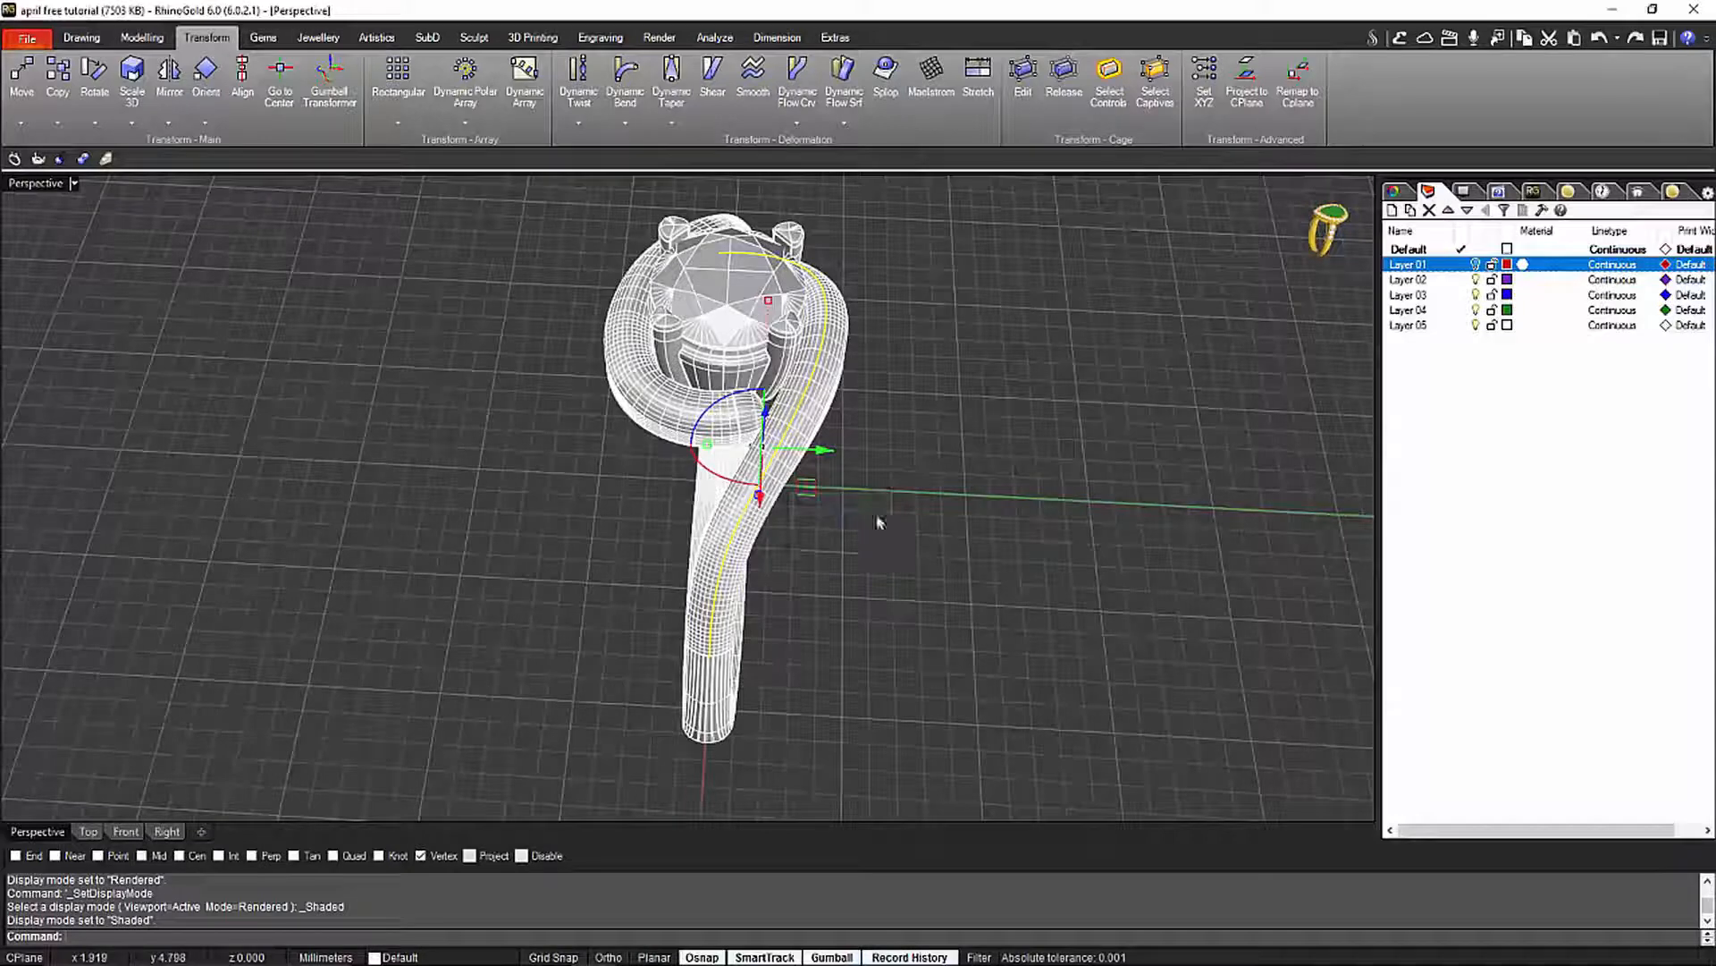
pyautogui.moveTo(877, 516); pyautogui.dragTo(964, 487, button='right')
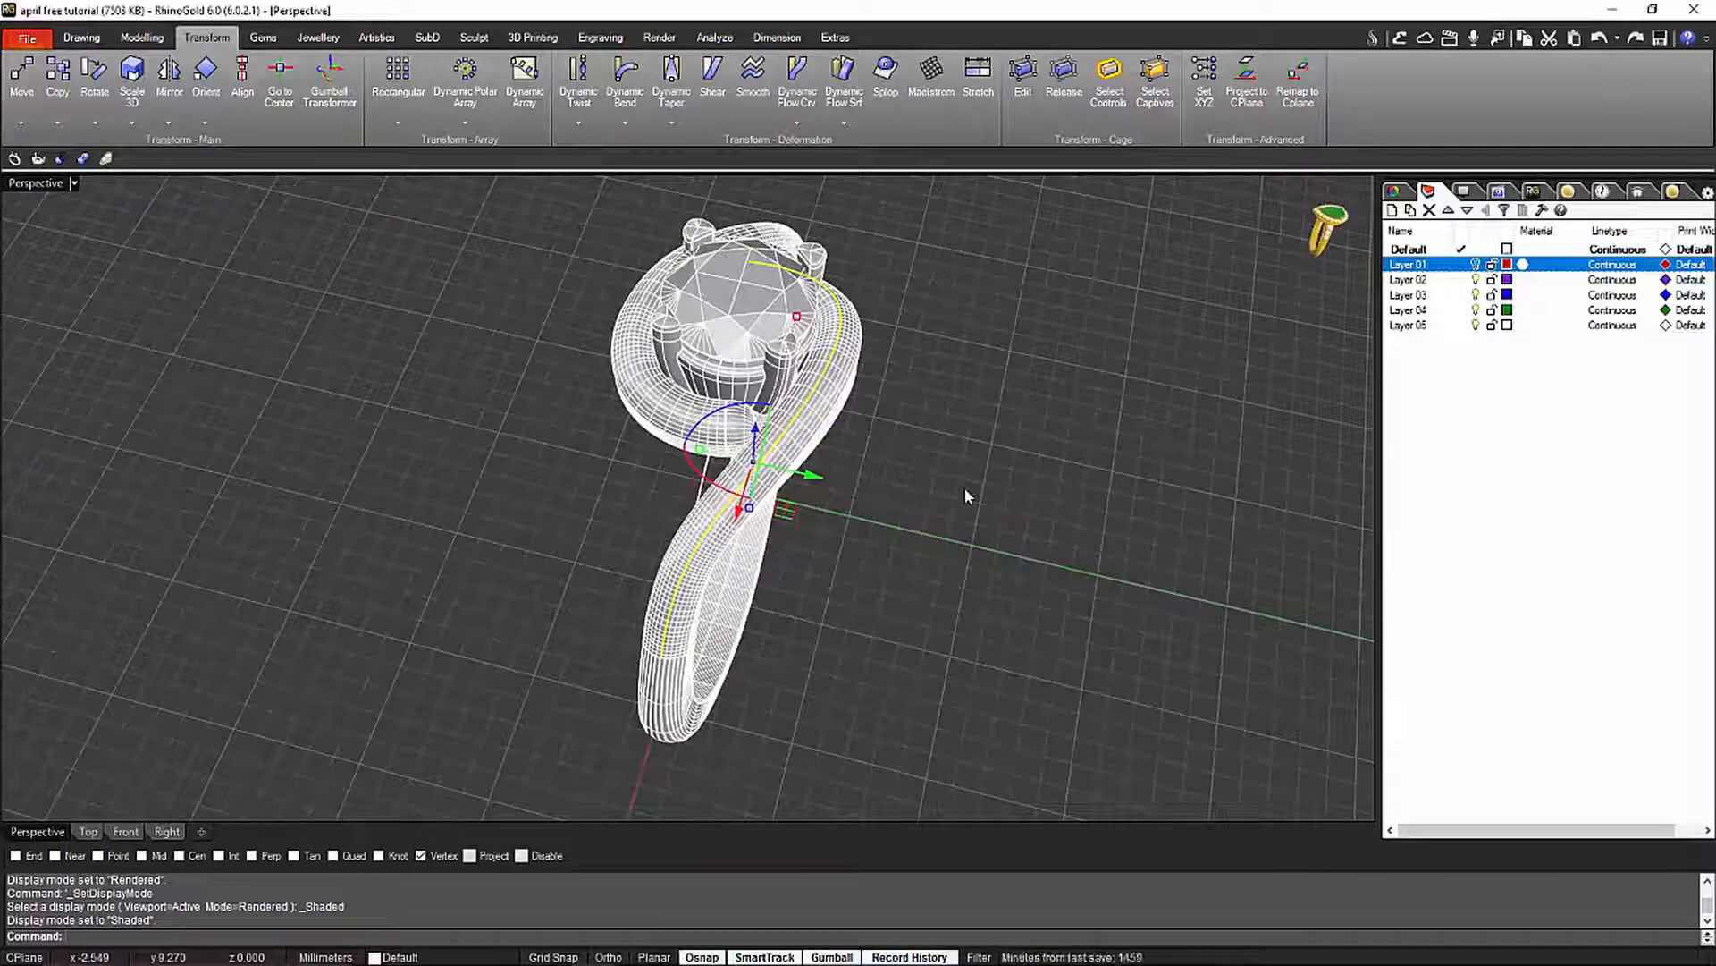
pyautogui.press('Delete')
# Extract a parametric isocurve in the U direction along the top of the split shank's crossing arm, keeping its full length
pyautogui.click(731, 423)
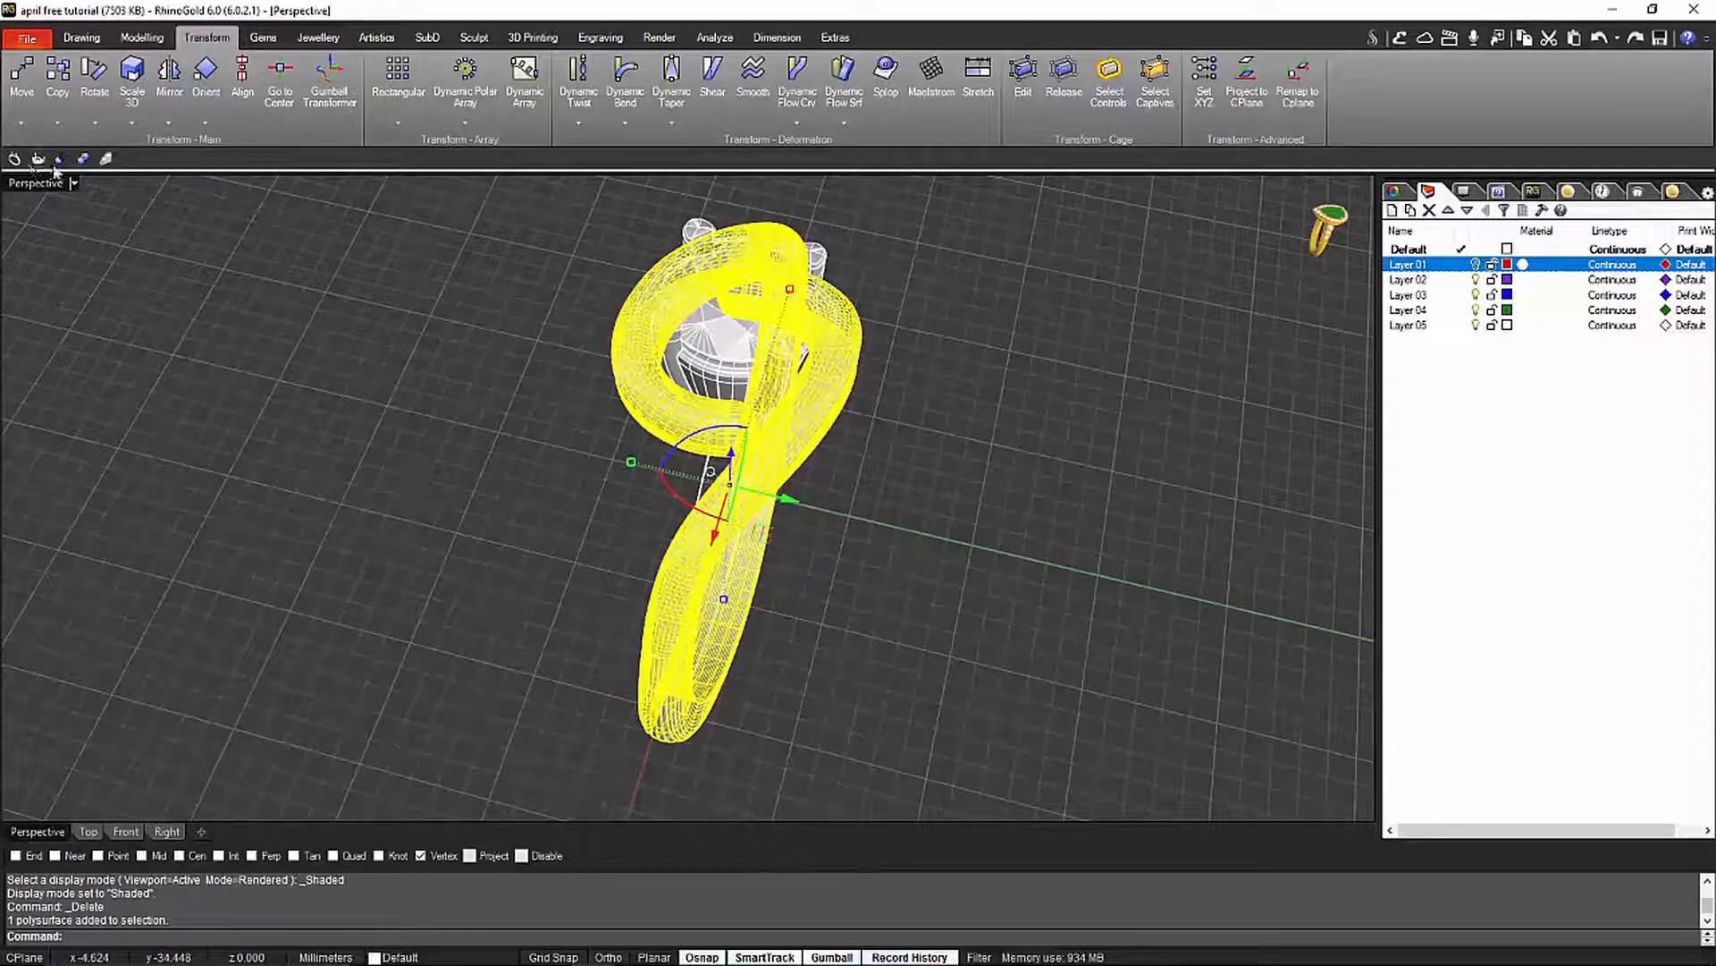
pyautogui.click(142, 38)
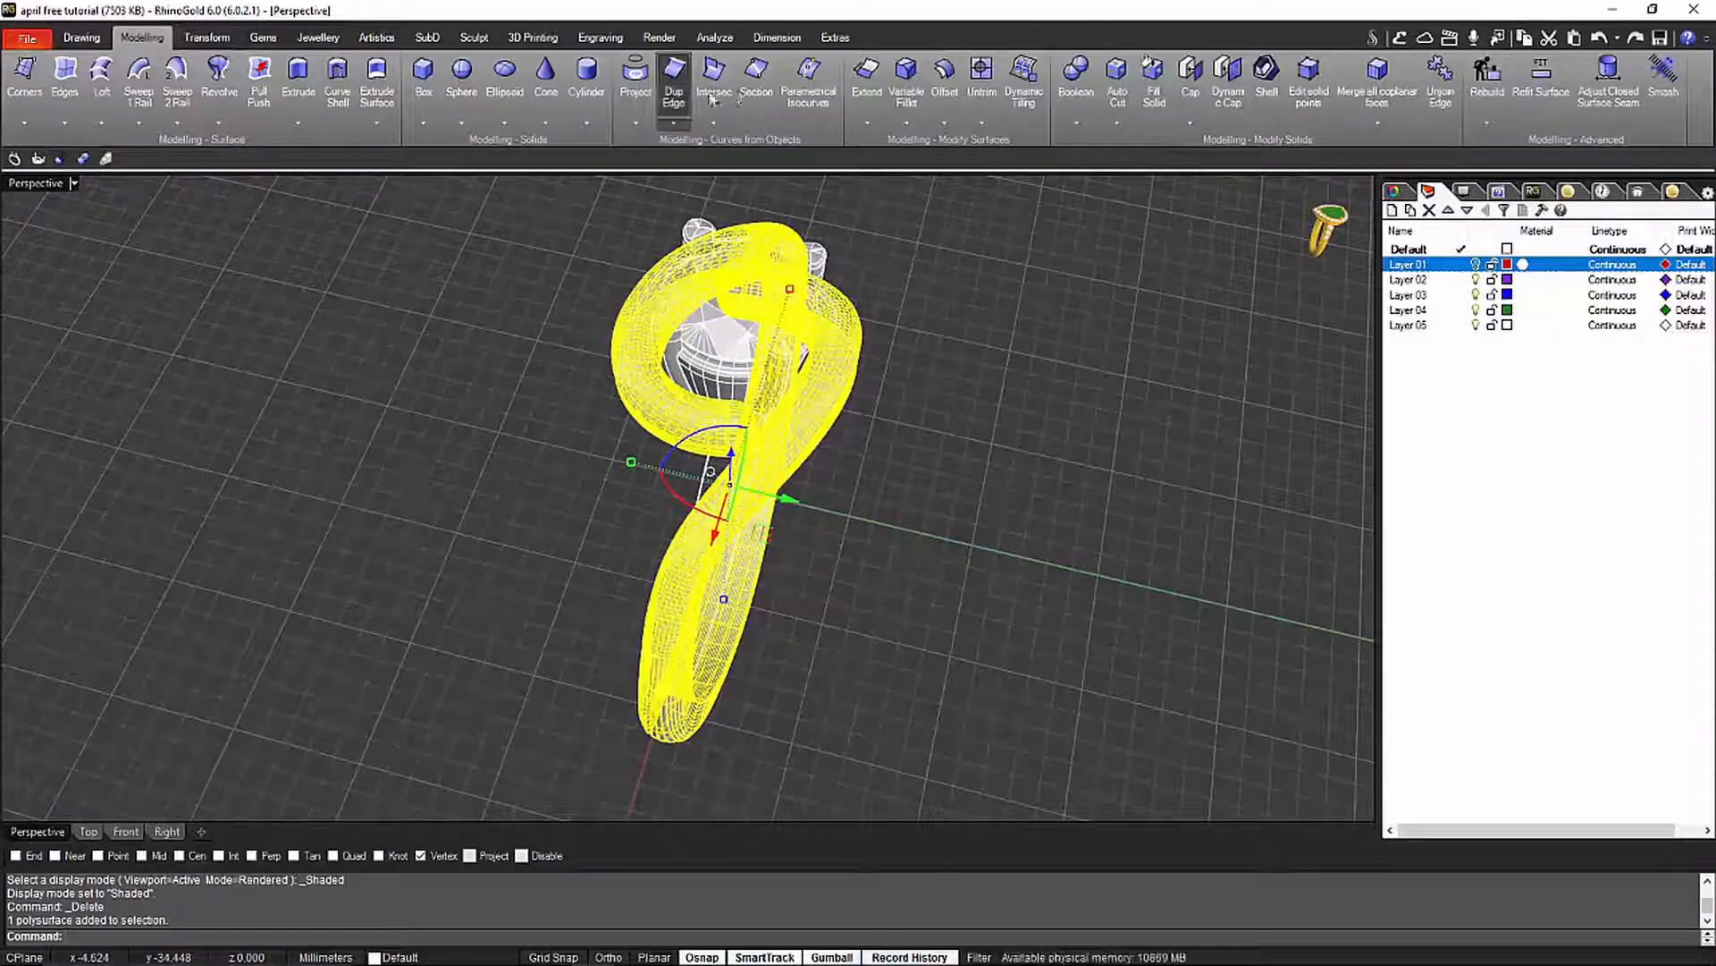
pyautogui.click(798, 93)
pyautogui.click(821, 336)
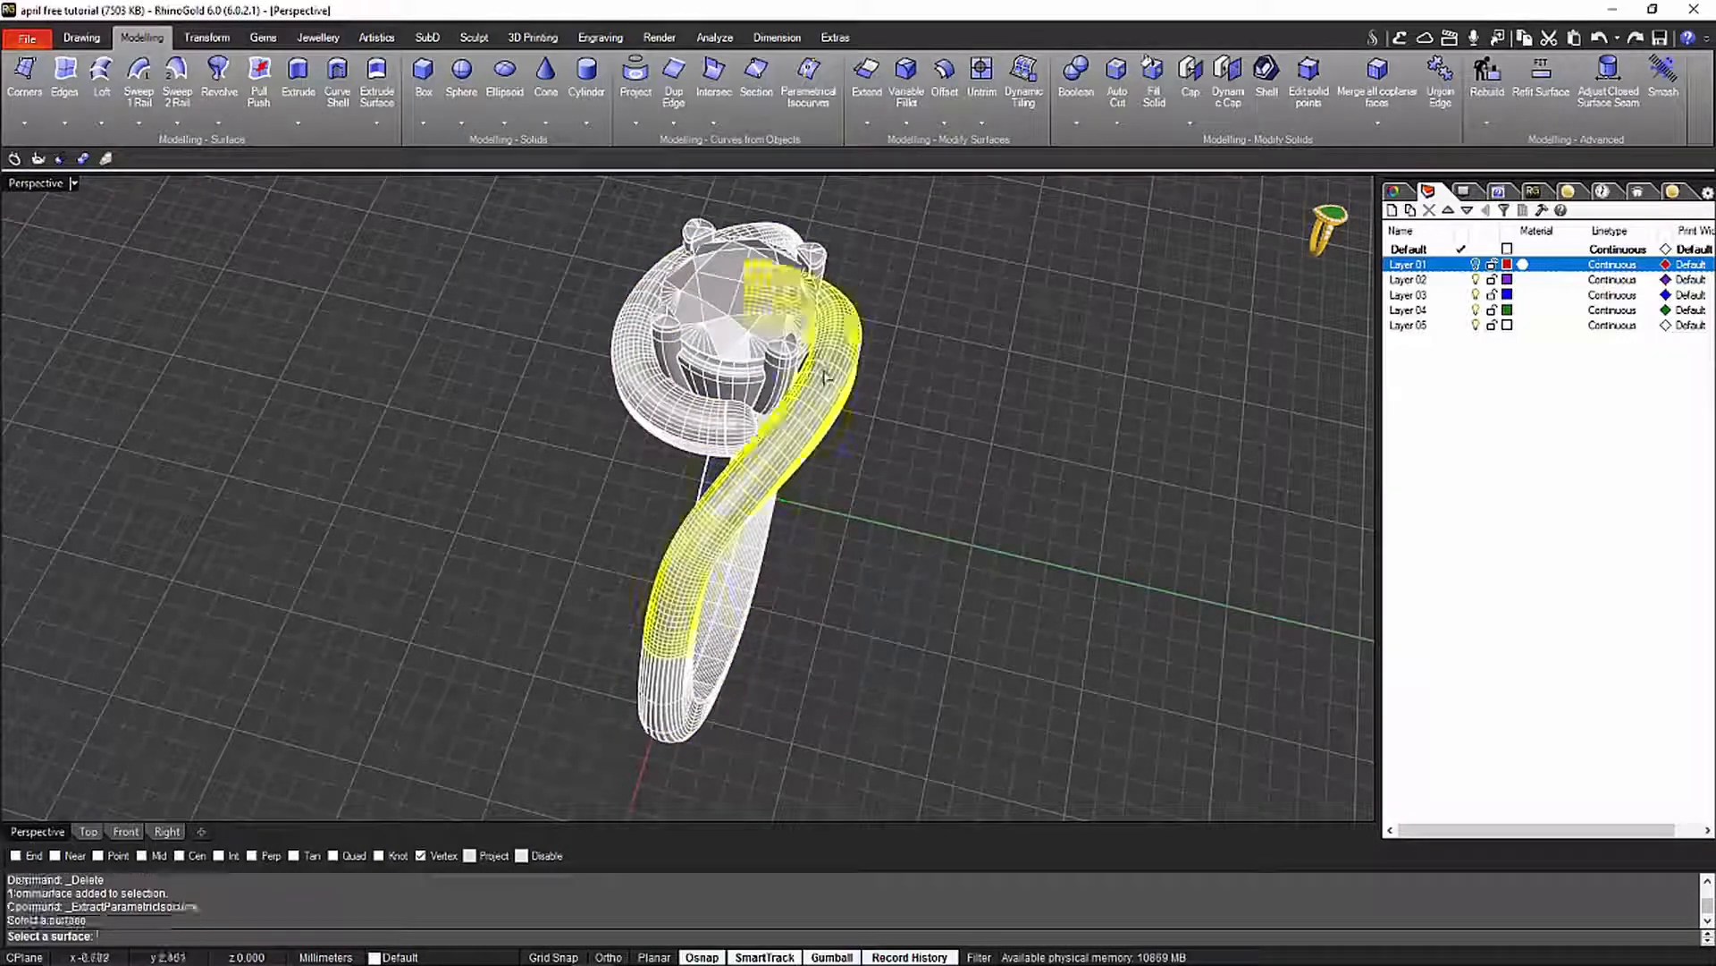
pyautogui.scroll(4, 825, 365)
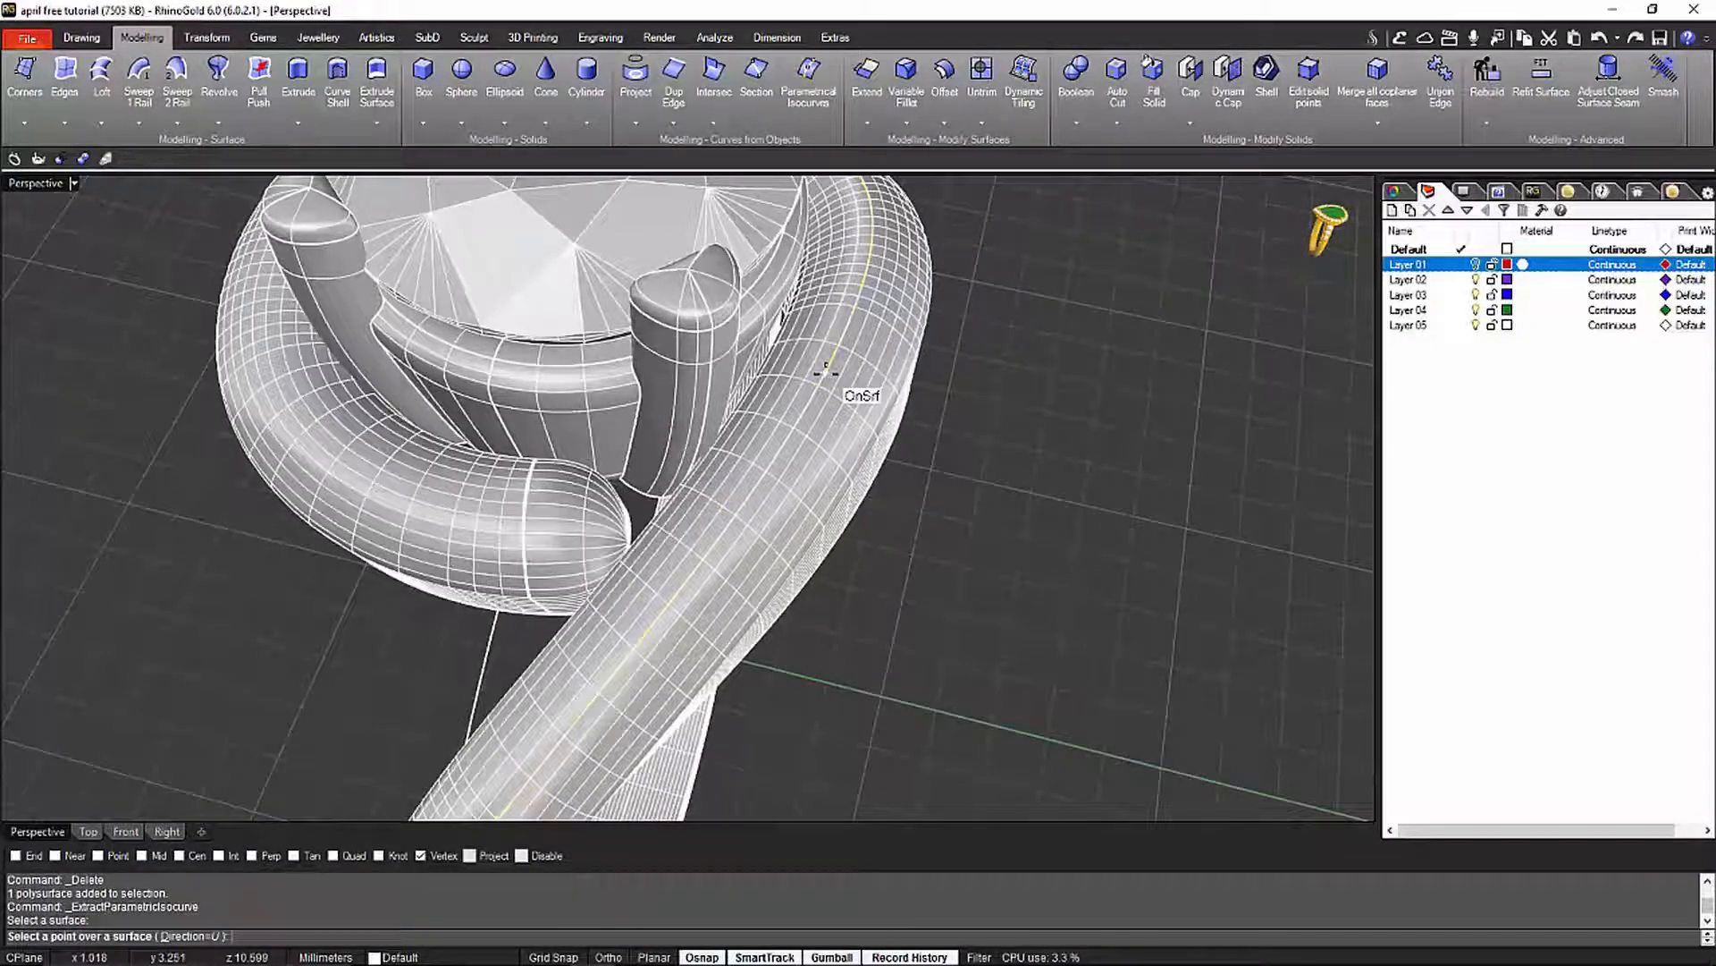
pyautogui.click(827, 366)
pyautogui.moveTo(966, 381); pyautogui.dragTo(878, 357, button='right')
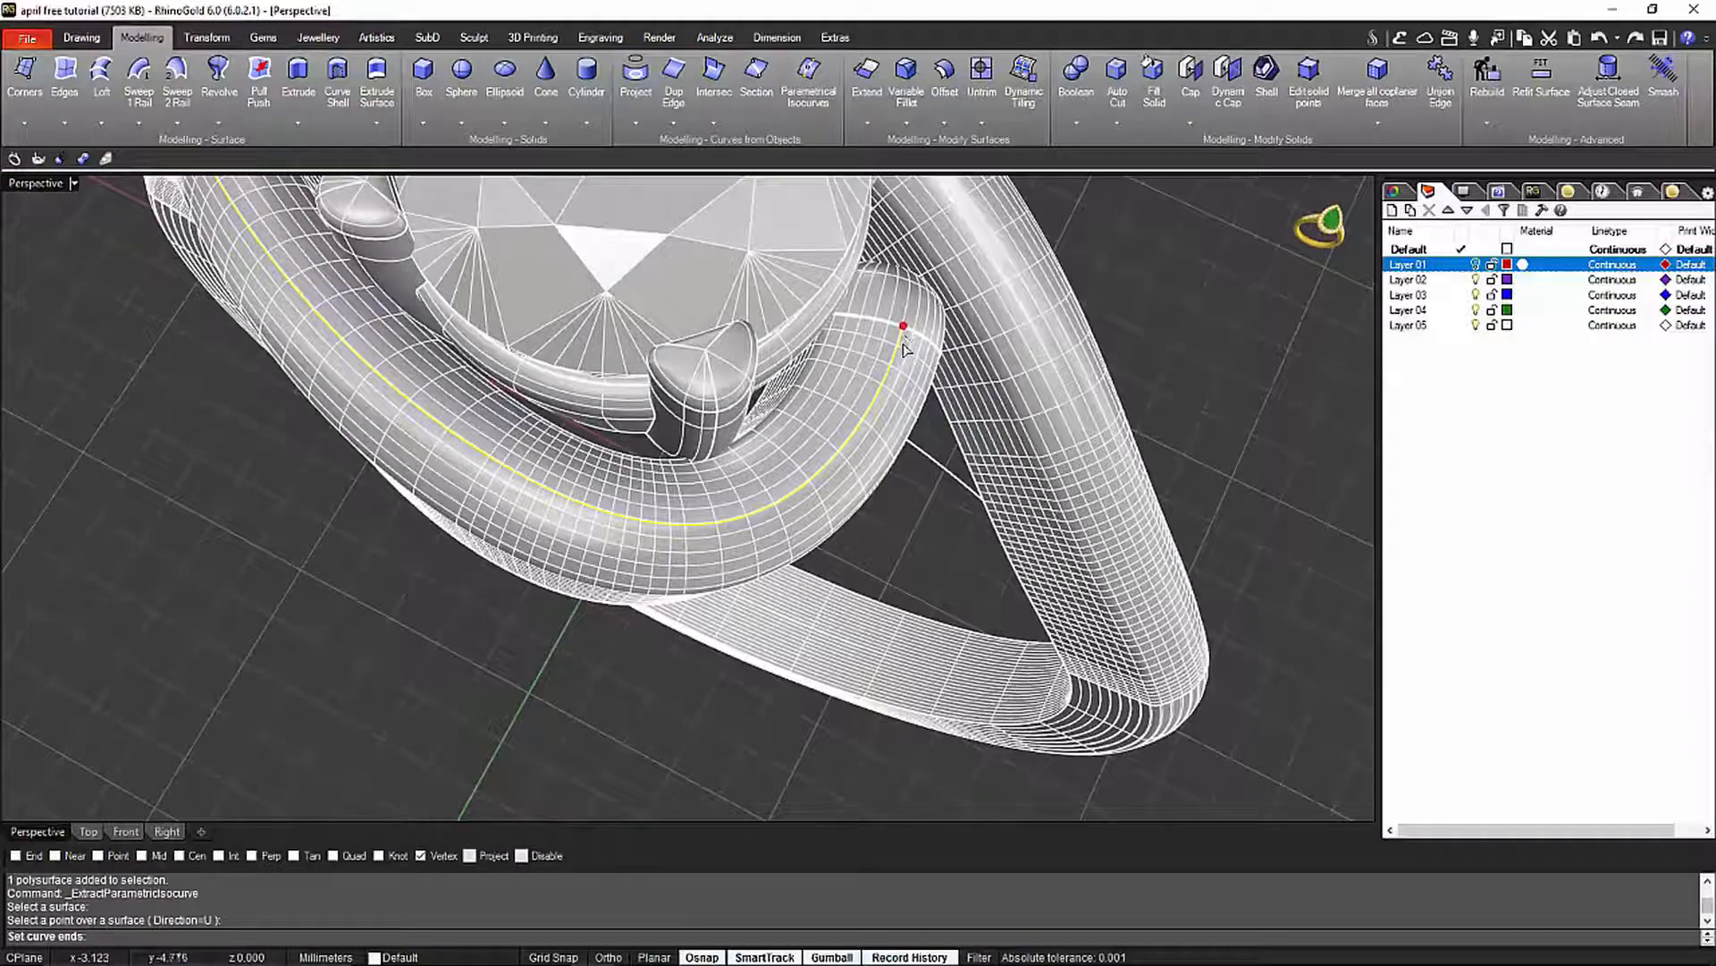
pyautogui.scroll(-10, 905, 358)
pyautogui.moveTo(717, 420); pyautogui.dragTo(681, 586, button='right')
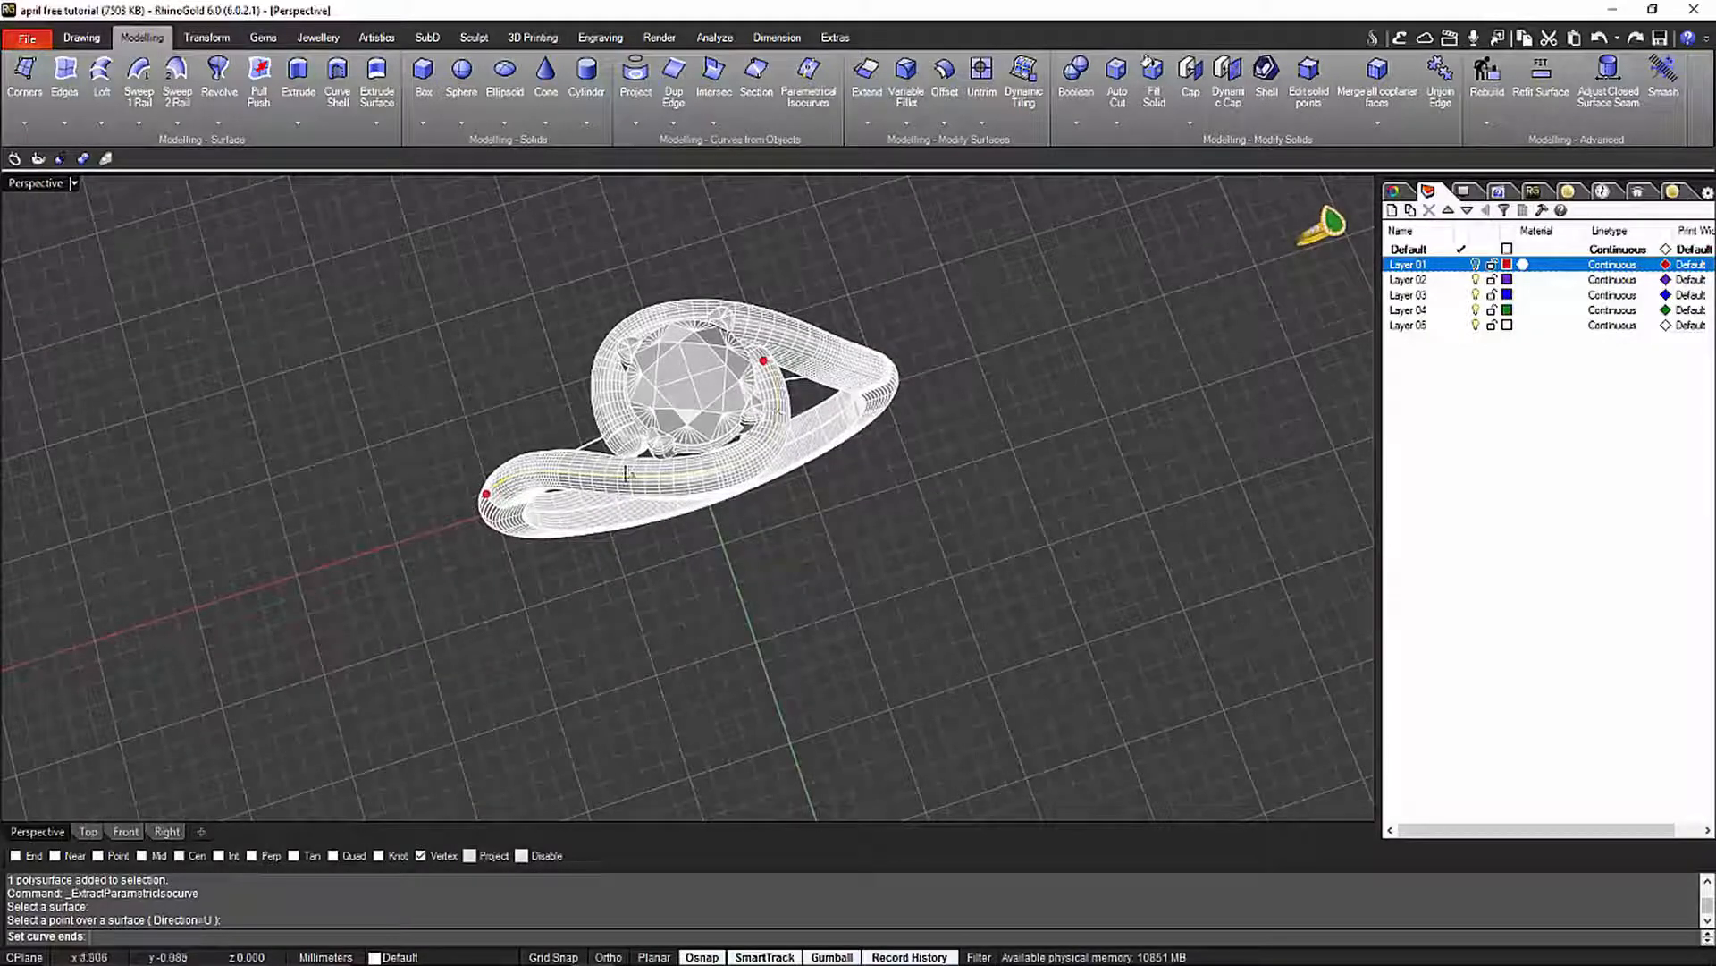
pyautogui.rightClick(919, 538)
pyautogui.moveTo(920, 539); pyautogui.dragTo(1072, 498, button='right')
pyautogui.scroll(4, 860, 534)
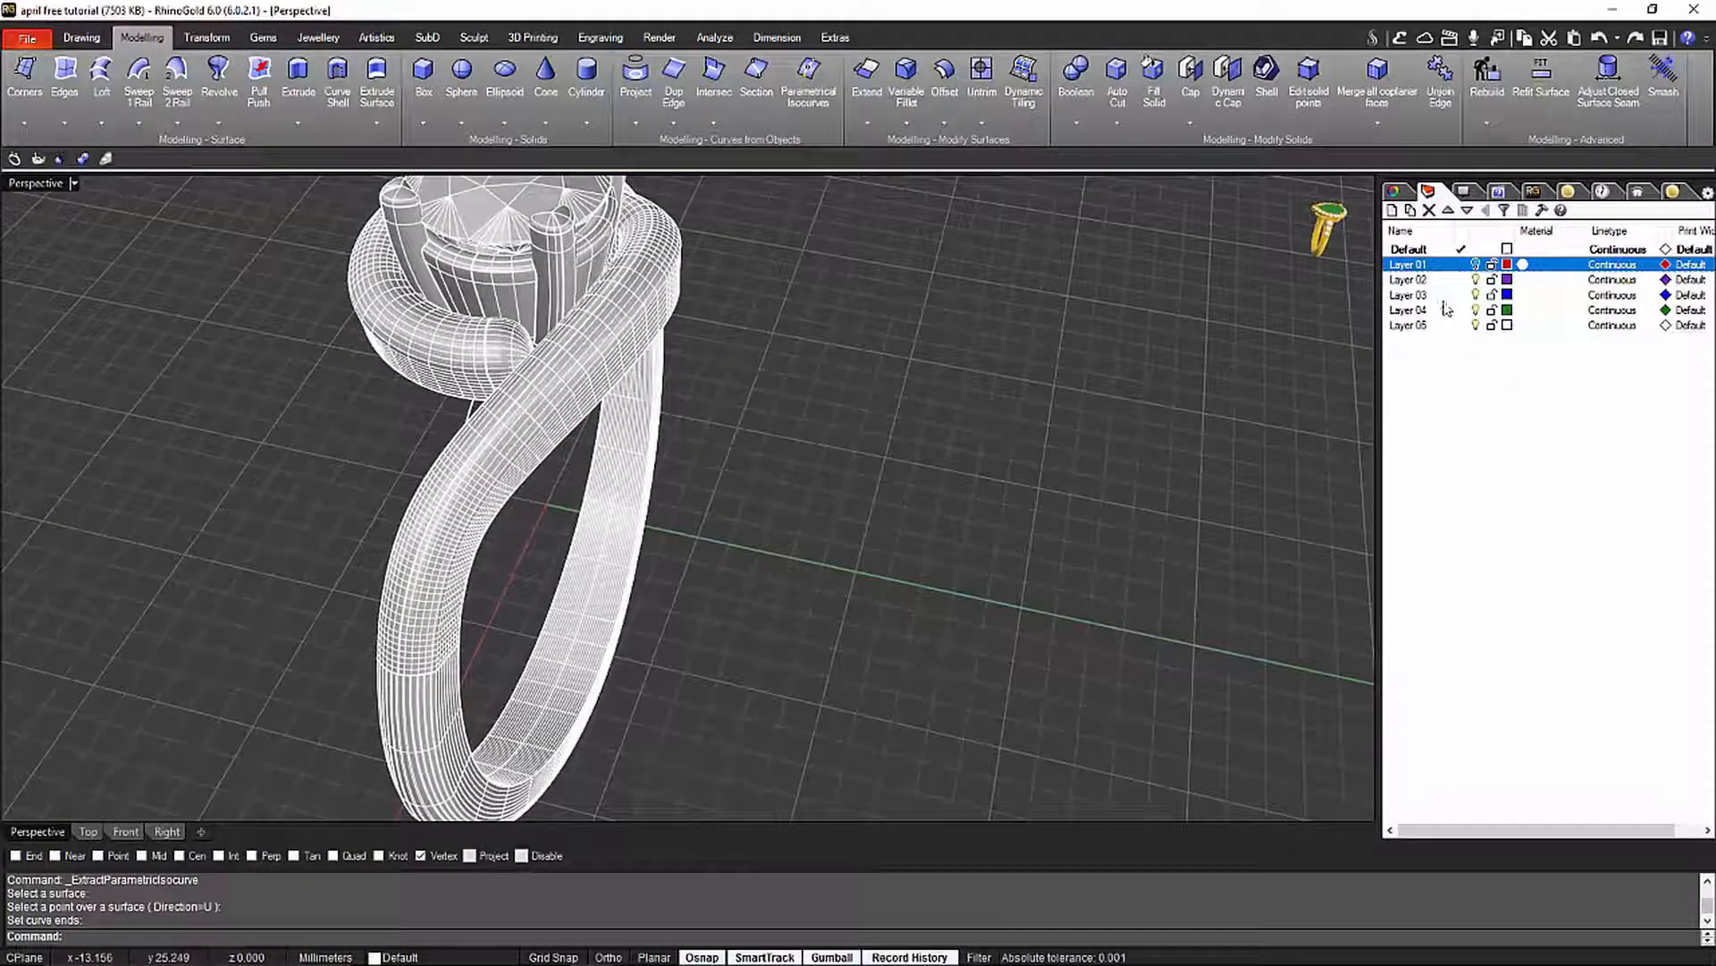
# Show Layer 01, make it the current layer and lock the Default layer
pyautogui.click(1475, 264)
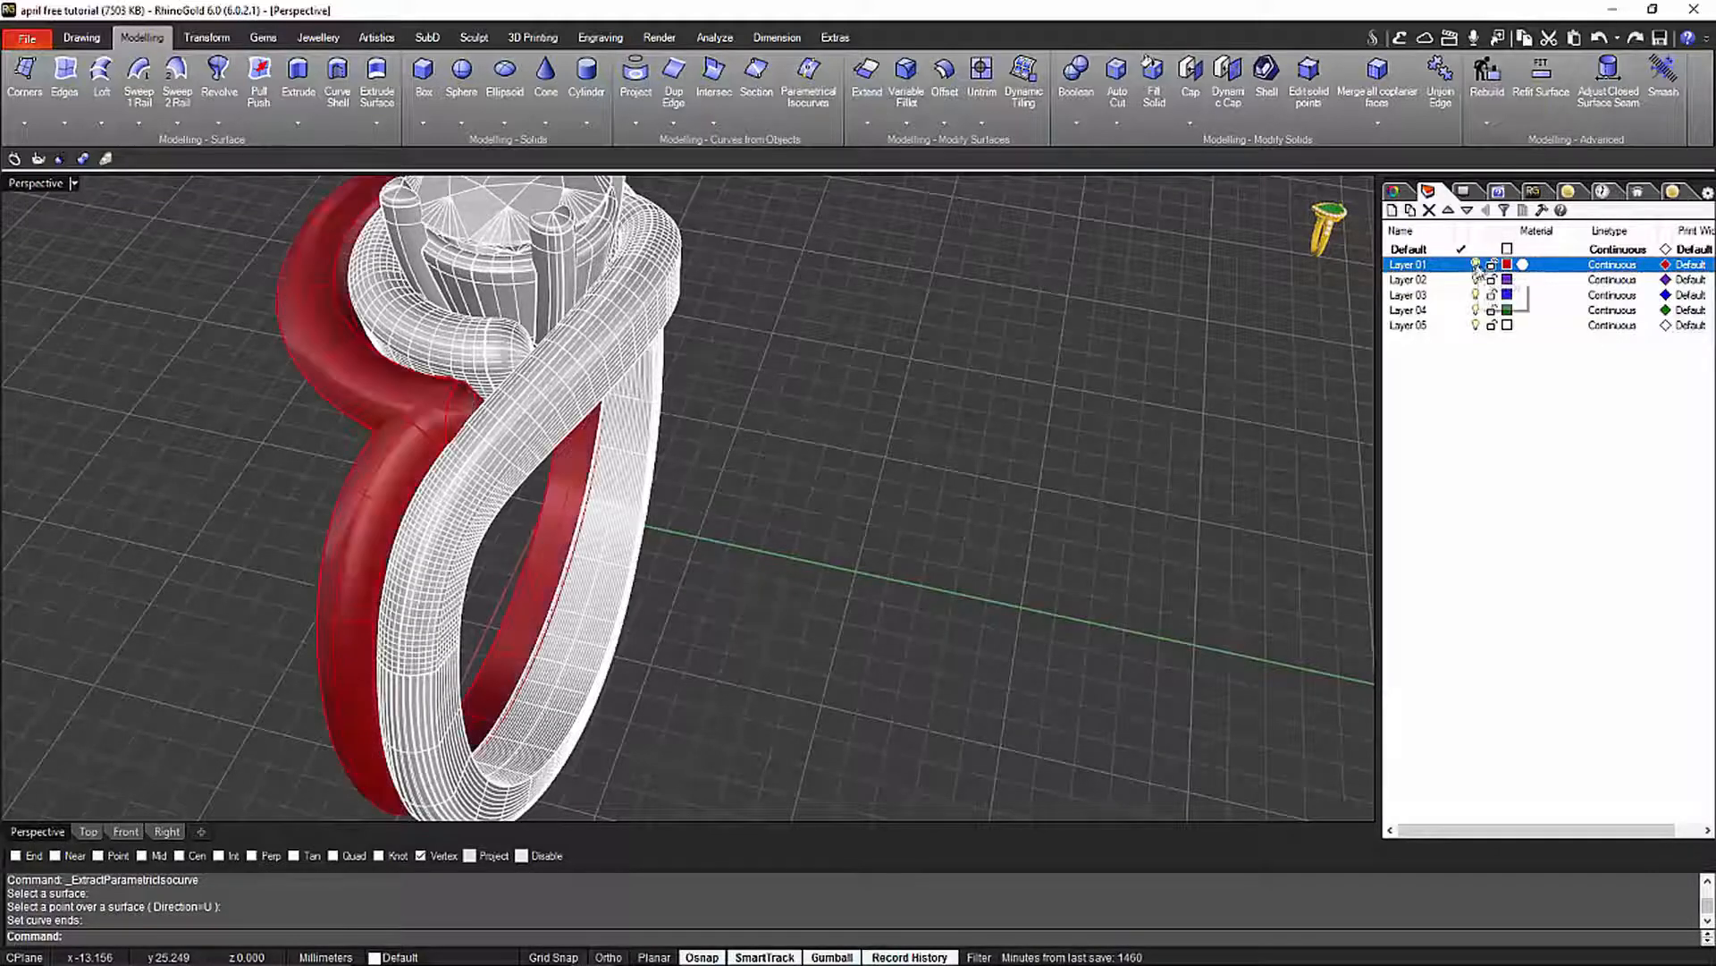
pyautogui.click(1459, 269)
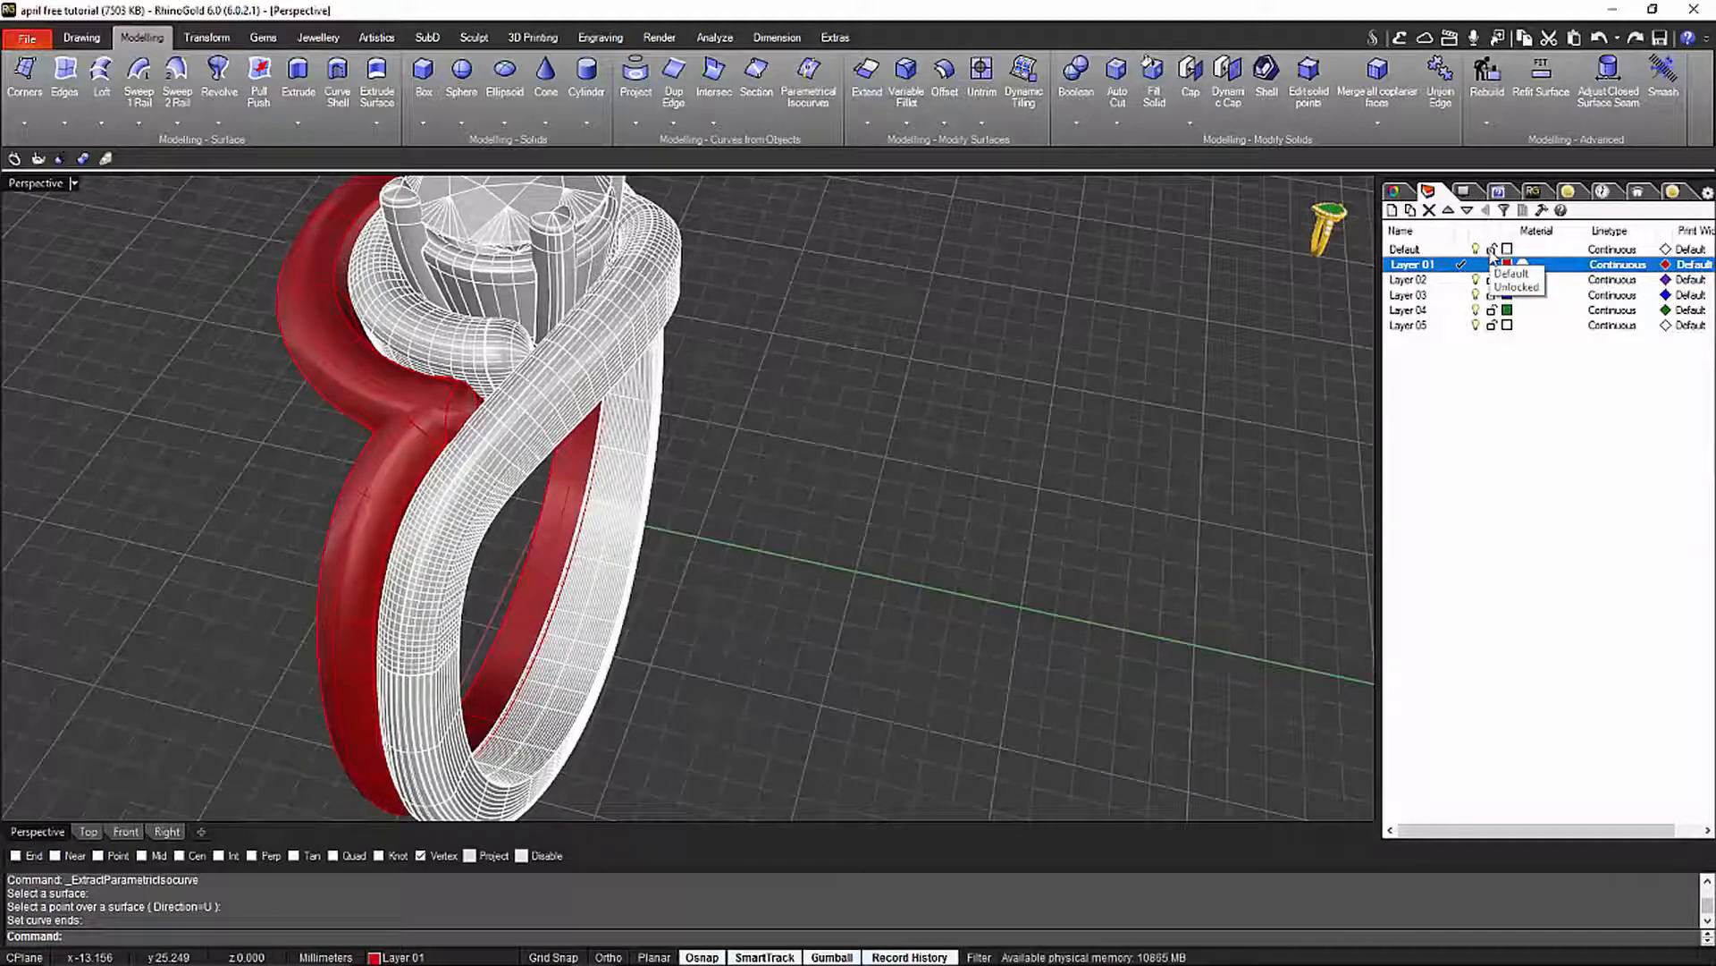
pyautogui.click(1492, 253)
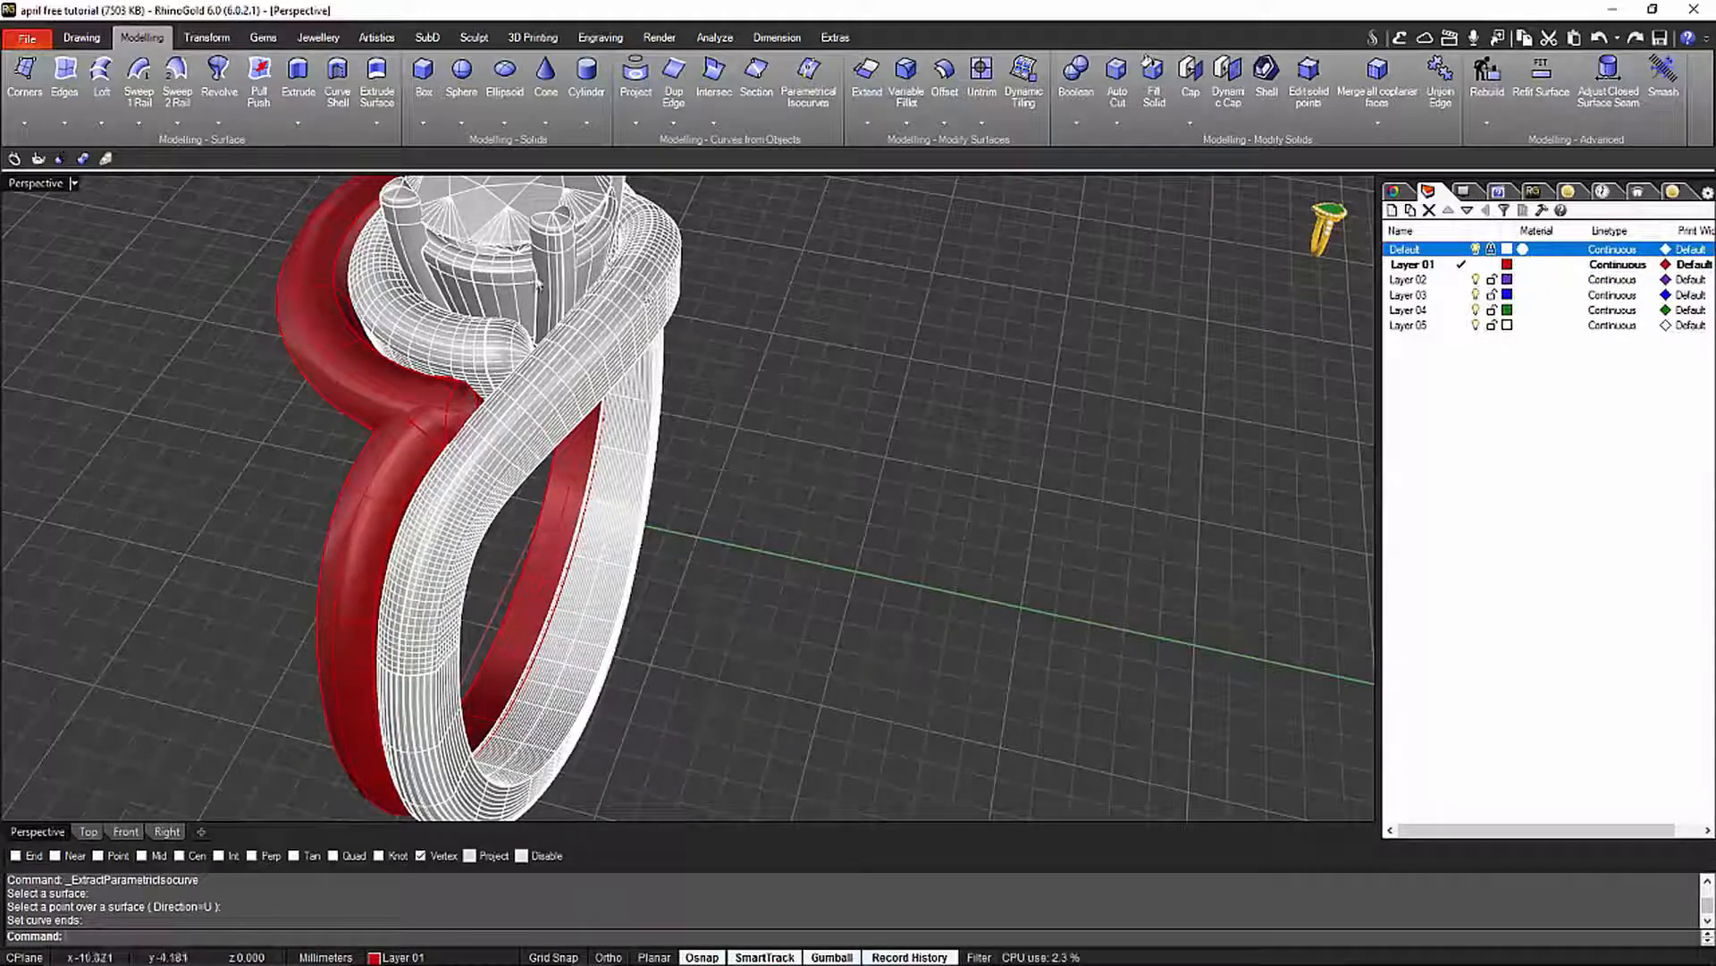
# Place a U-direction parametric isocurve along the upper face of the red Dynamic Profile band
pyautogui.moveTo(514, 256); pyautogui.dragTo(904, 508, button='right')
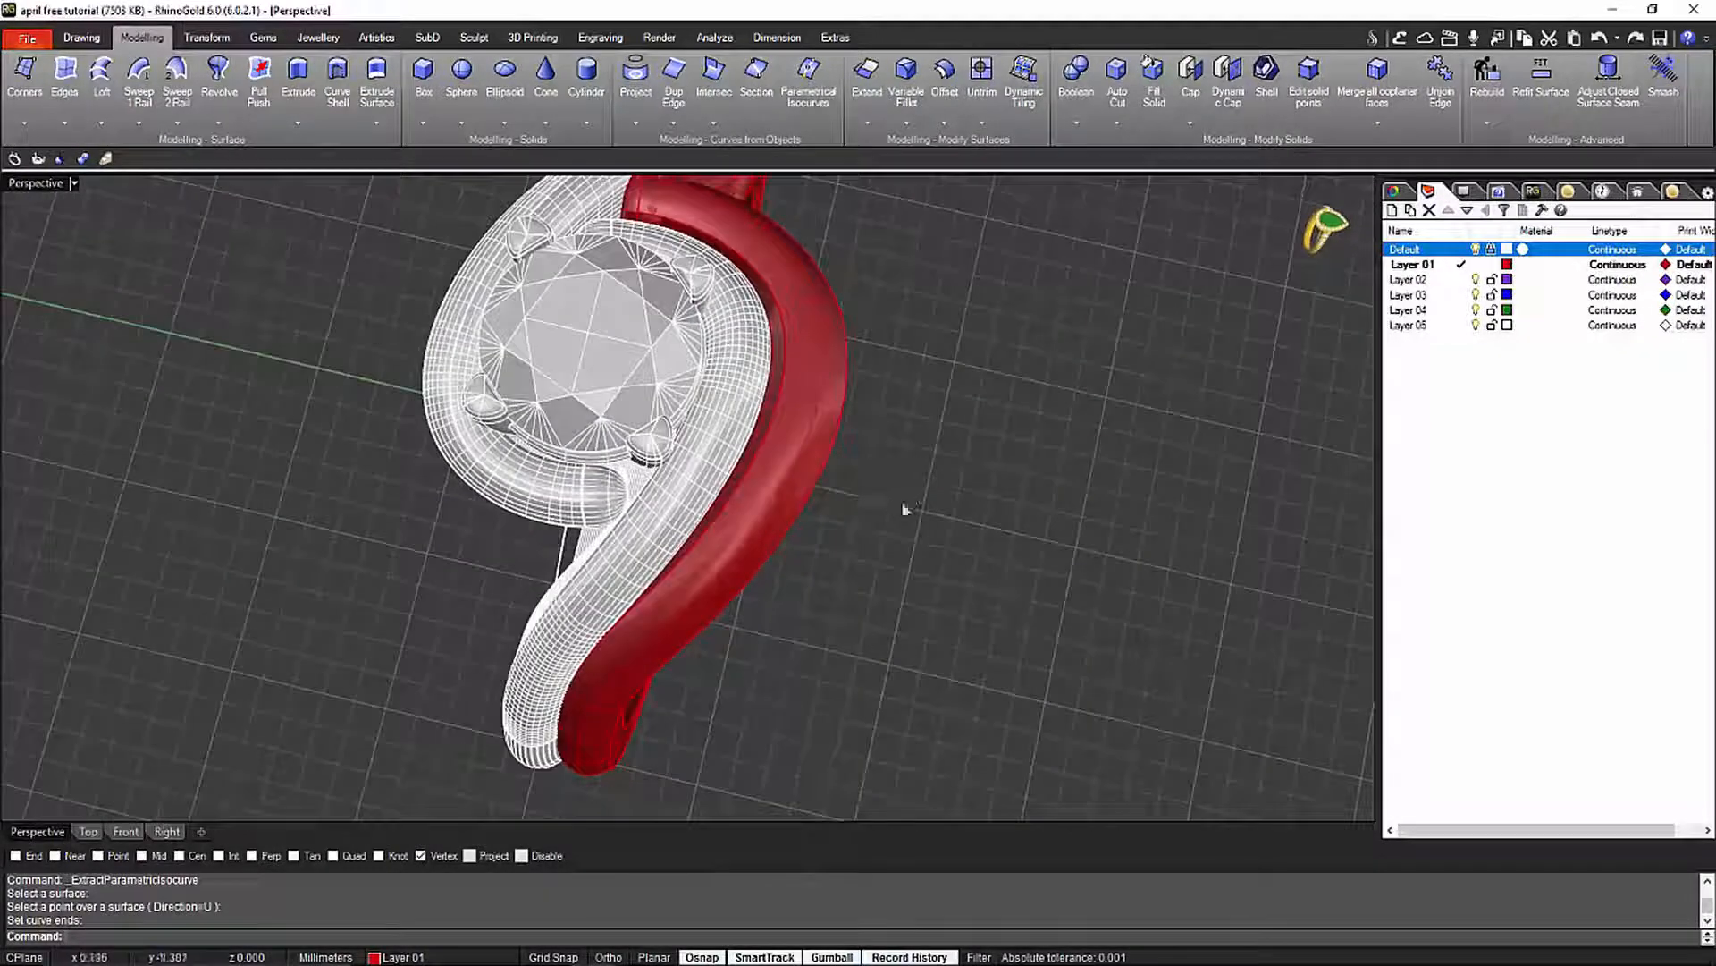
pyautogui.click(830, 434)
pyautogui.moveTo(829, 434)
pyautogui.mouseDown(button='right')
pyautogui.moveTo(938, 448)
pyautogui.moveTo(992, 334)
pyautogui.moveTo(1027, 334)
pyautogui.moveTo(965, 491)
pyautogui.moveTo(708, 478)
pyautogui.moveTo(778, 357)
pyautogui.moveTo(790, 270)
pyautogui.moveTo(756, 291)
pyautogui.moveTo(751, 387)
pyautogui.moveTo(858, 417)
pyautogui.mouseUp(button='right')
pyautogui.click(740, 388)
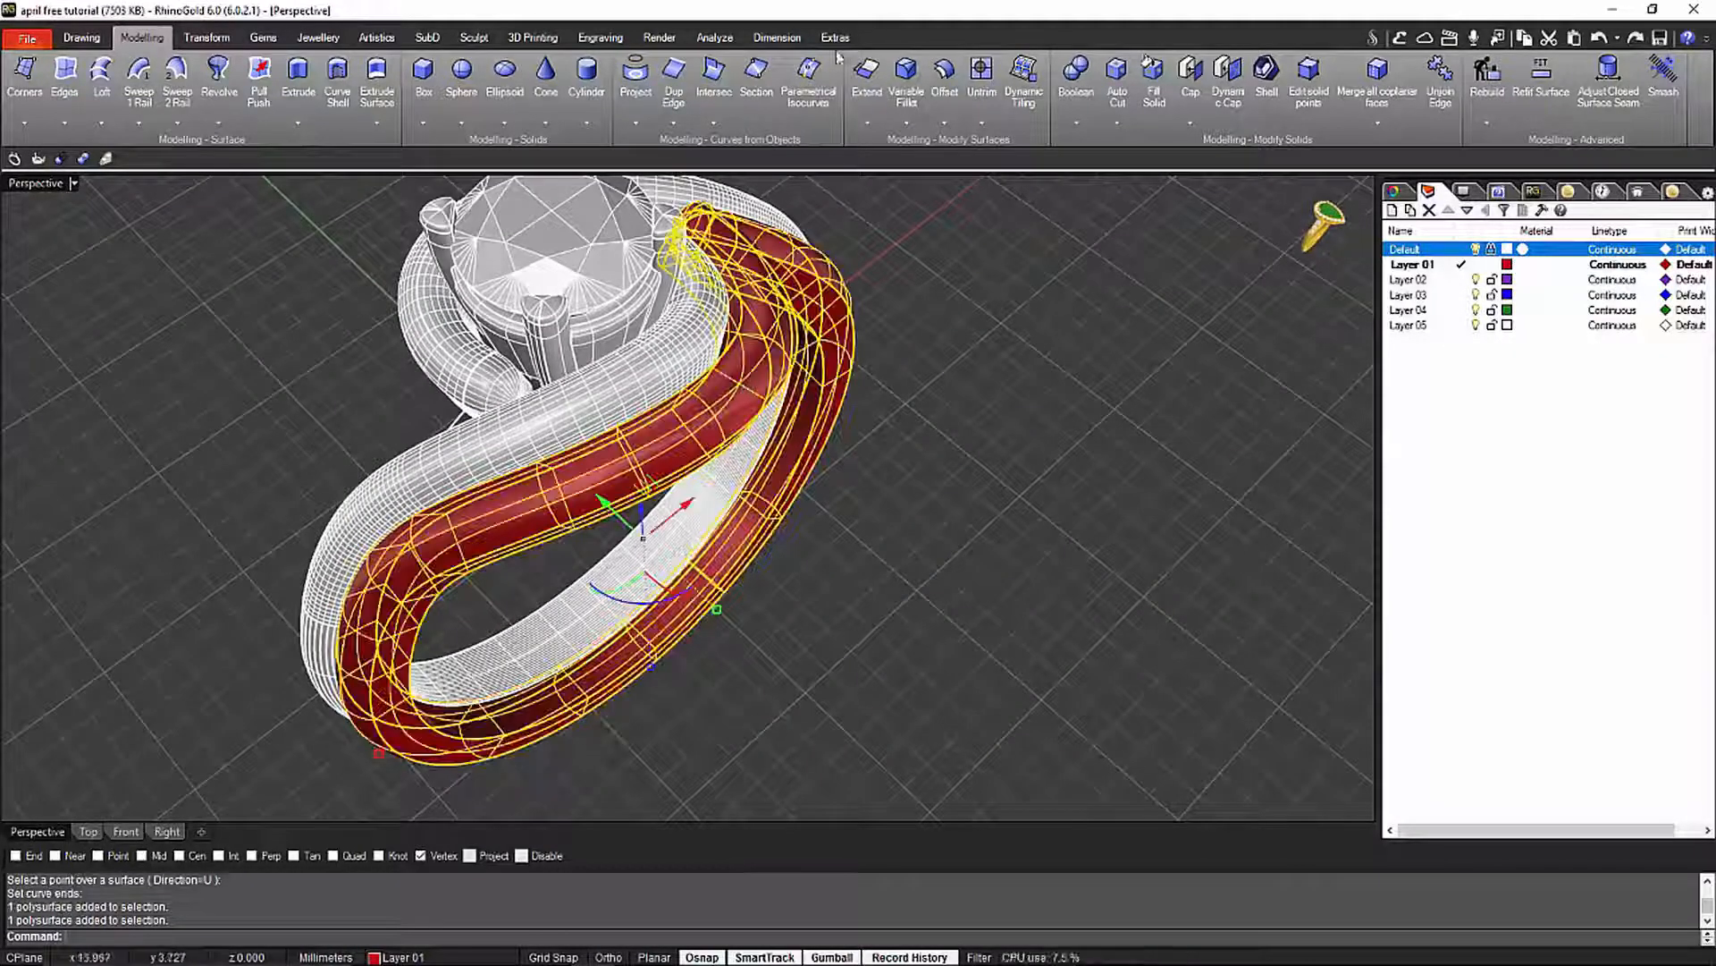
pyautogui.click(810, 92)
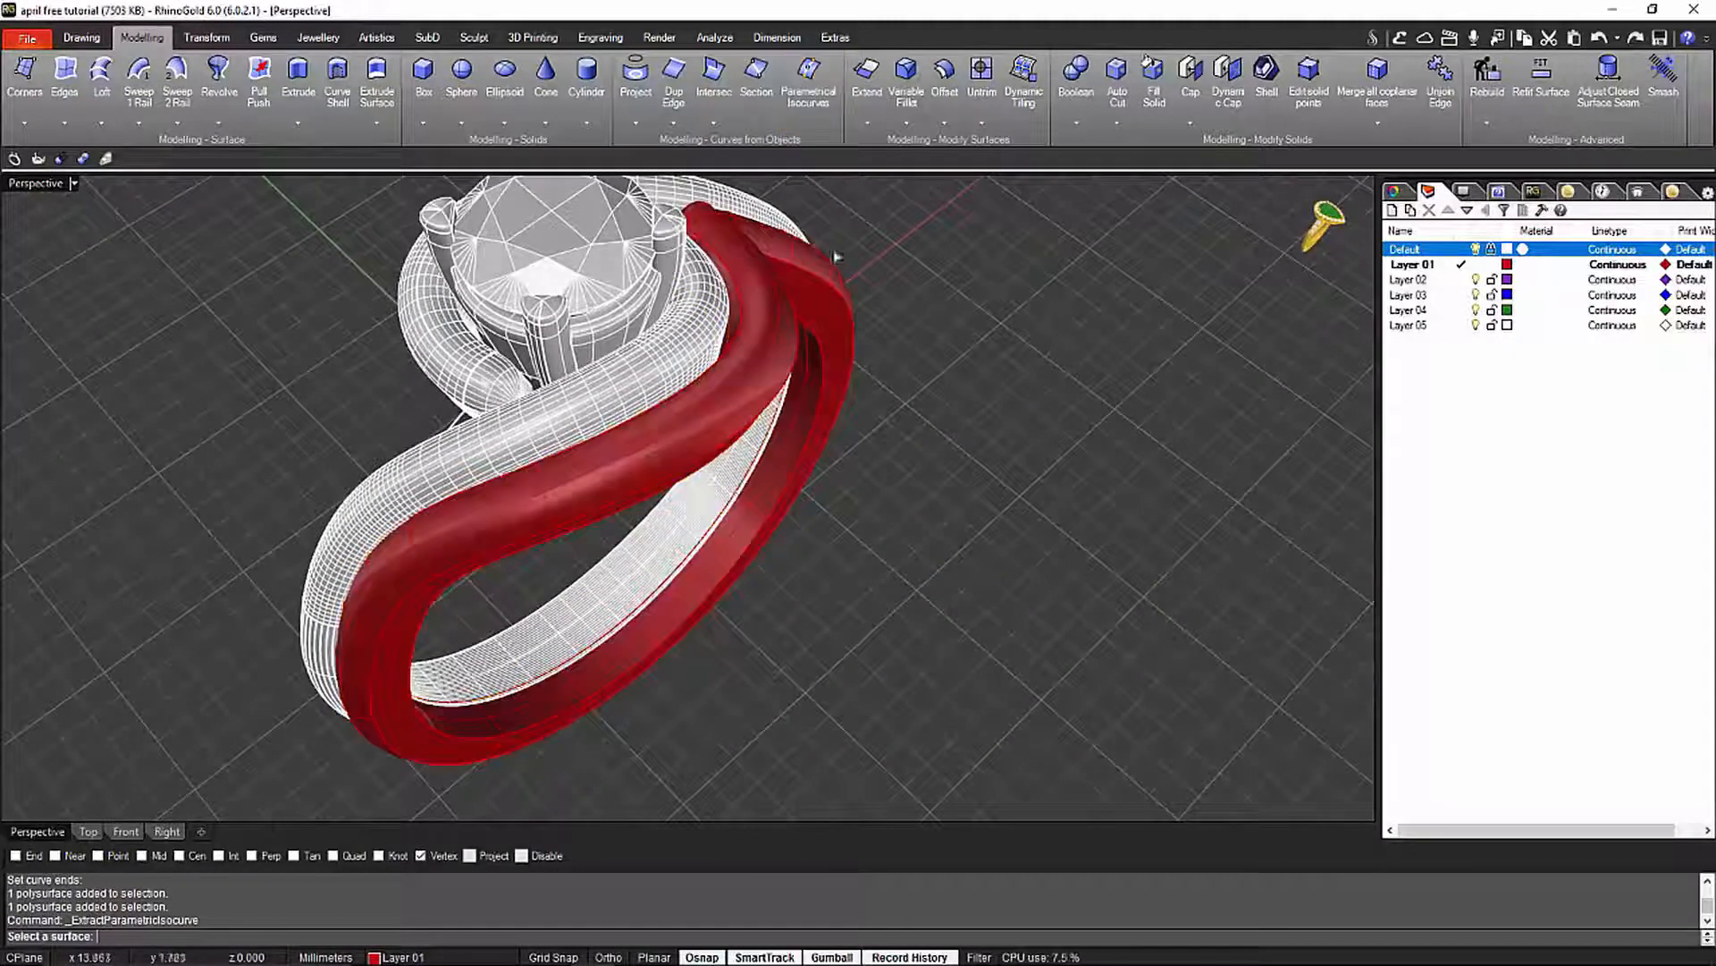
pyautogui.click(764, 329)
pyautogui.moveTo(765, 329); pyautogui.dragTo(809, 398, button='right')
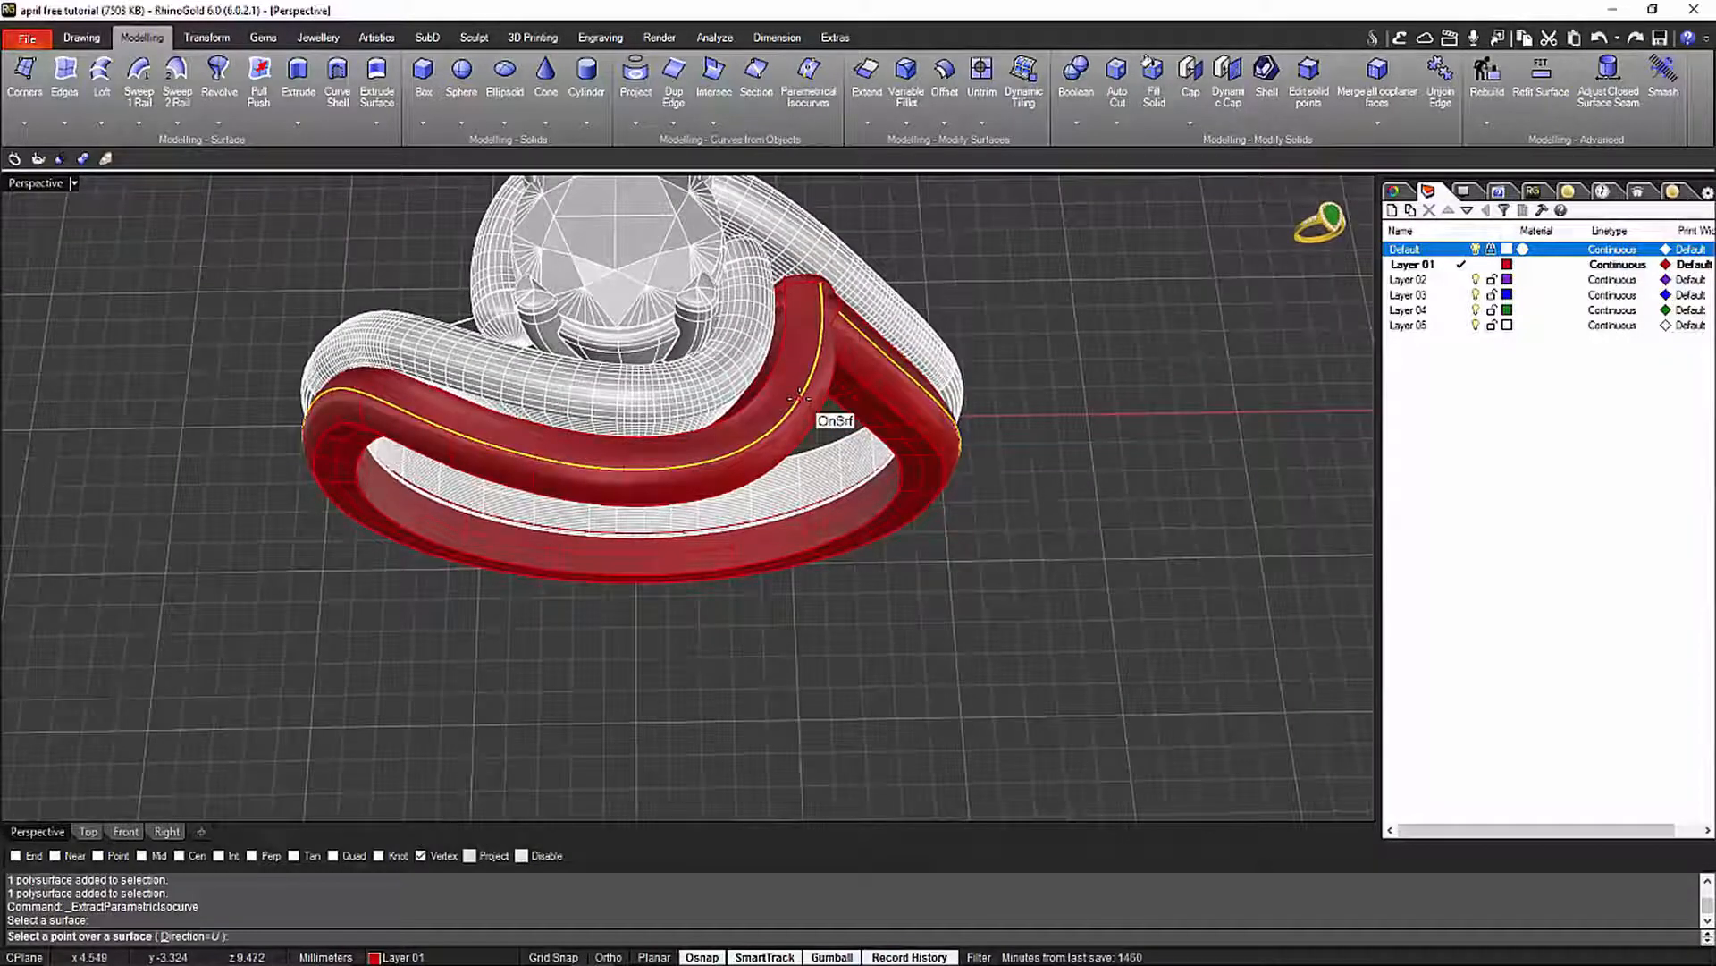
pyautogui.click(799, 396)
# Shorten the red band's isocurve to its curved front arm, ending beside the shank's shoulder and at the band's peak
pyautogui.moveTo(804, 514); pyautogui.dragTo(760, 447, button='right')
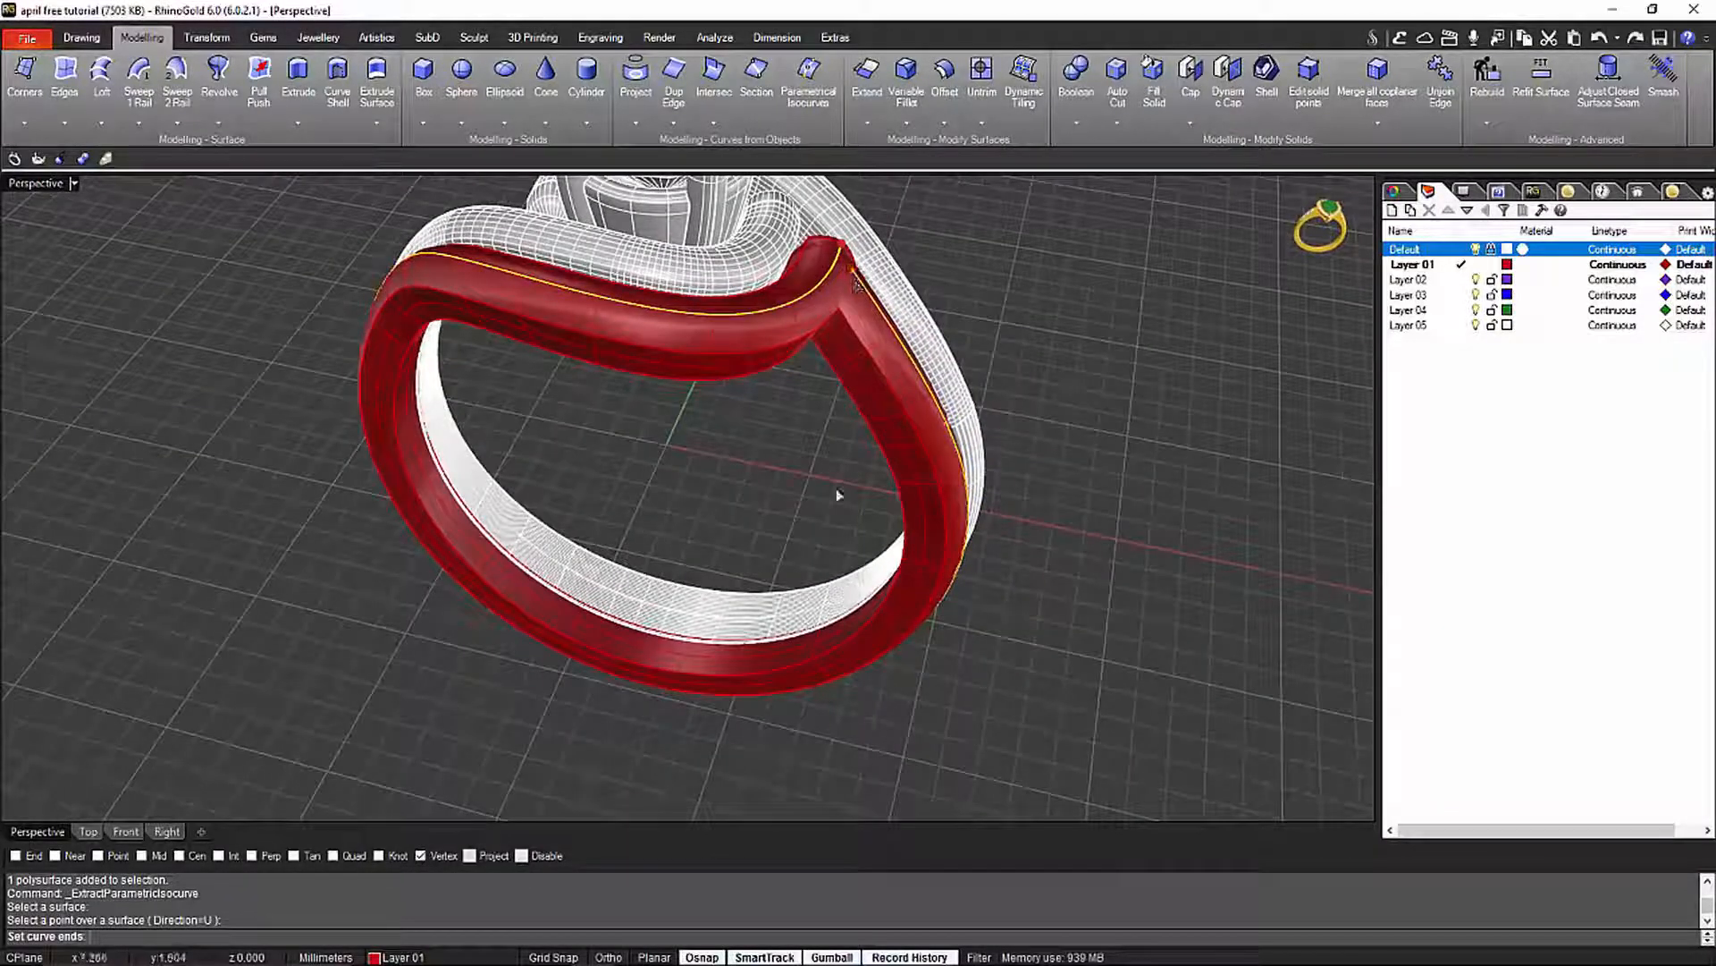
pyautogui.moveTo(447, 373); pyautogui.dragTo(554, 481, button='right')
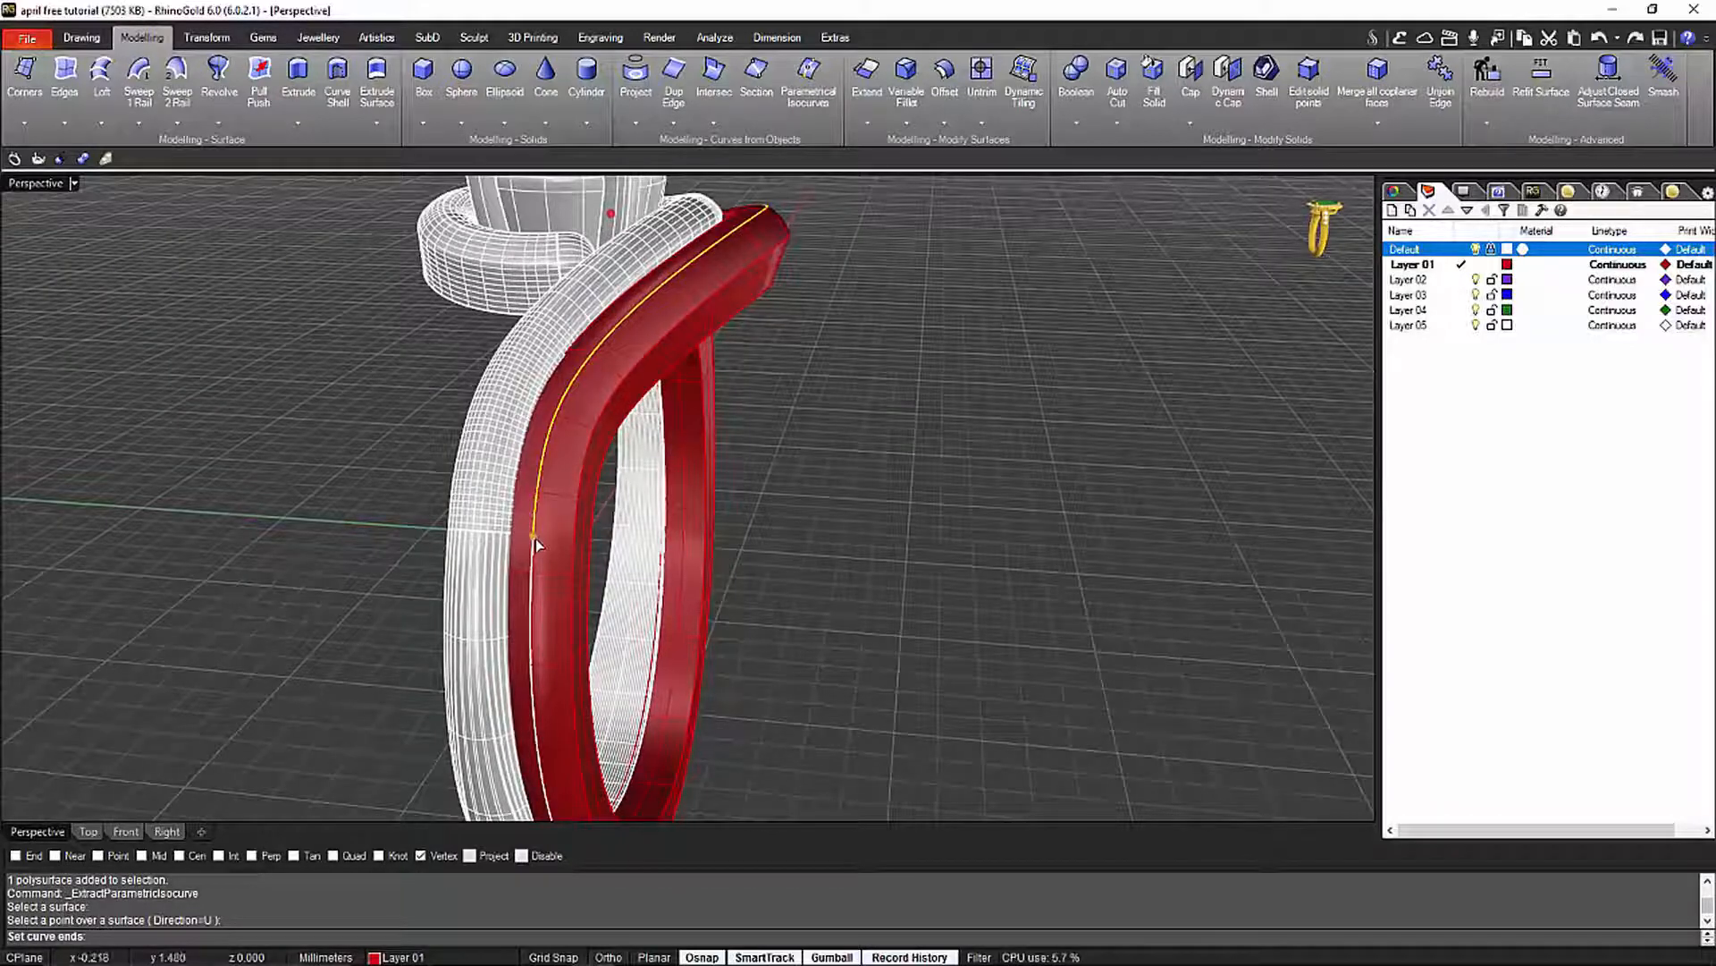
pyautogui.moveTo(584, 556); pyautogui.dragTo(813, 498, button='right')
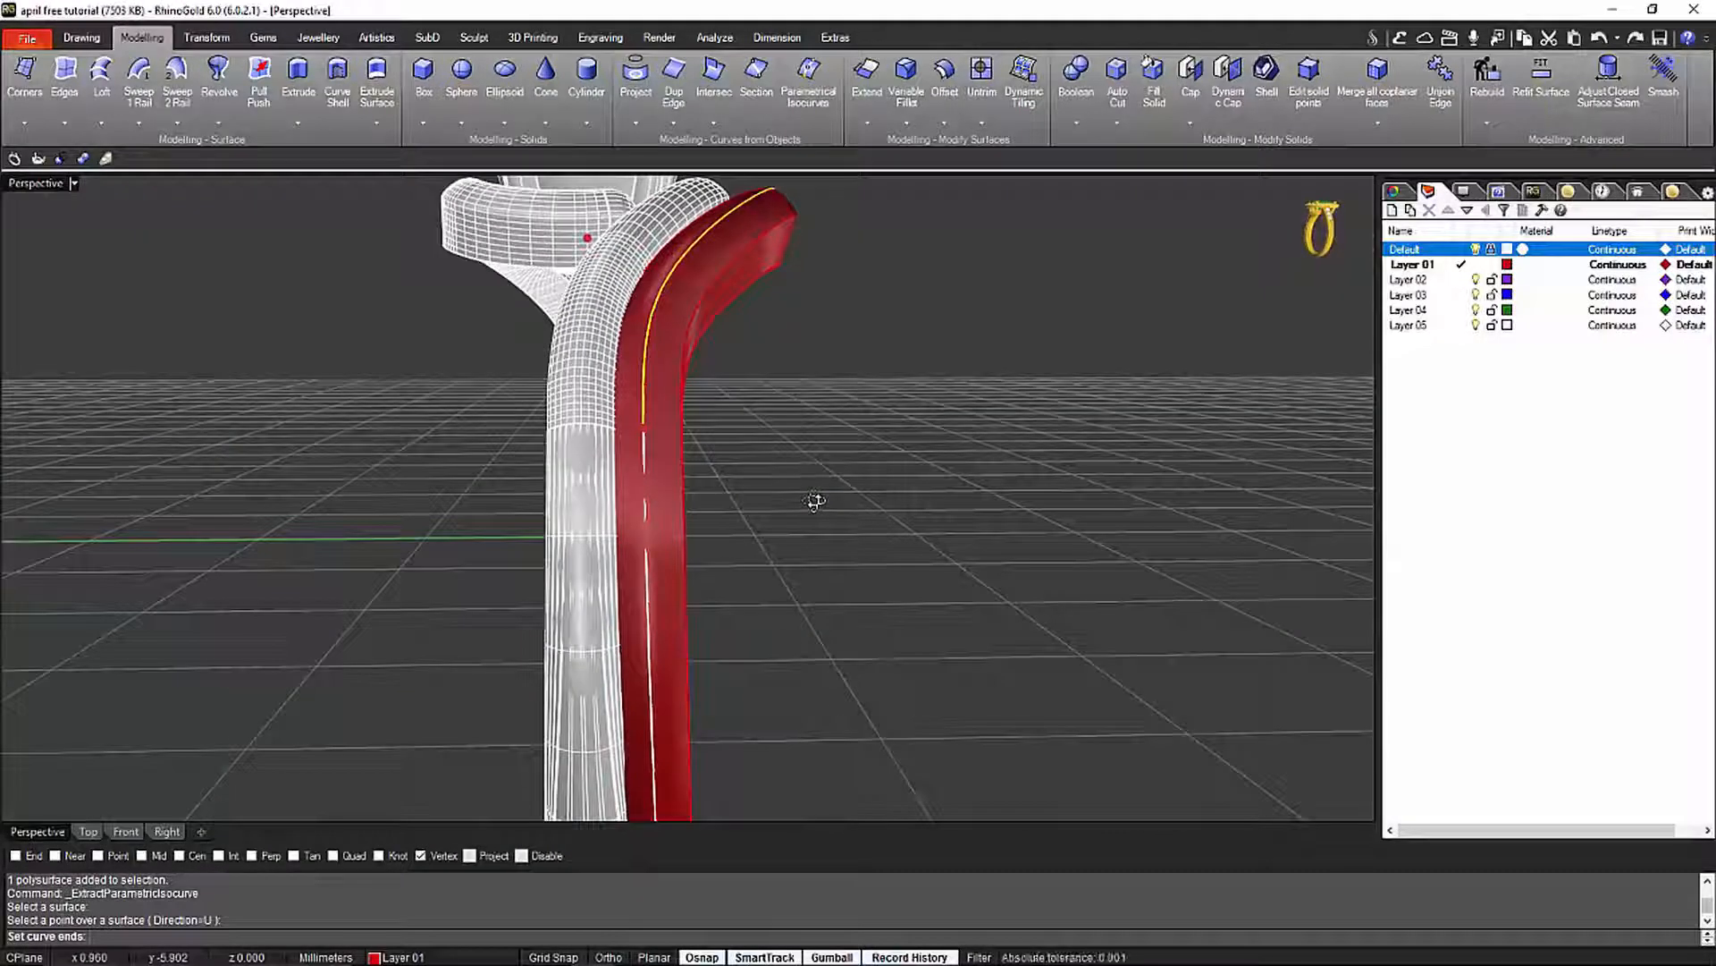
pyautogui.scroll(4, 727, 491)
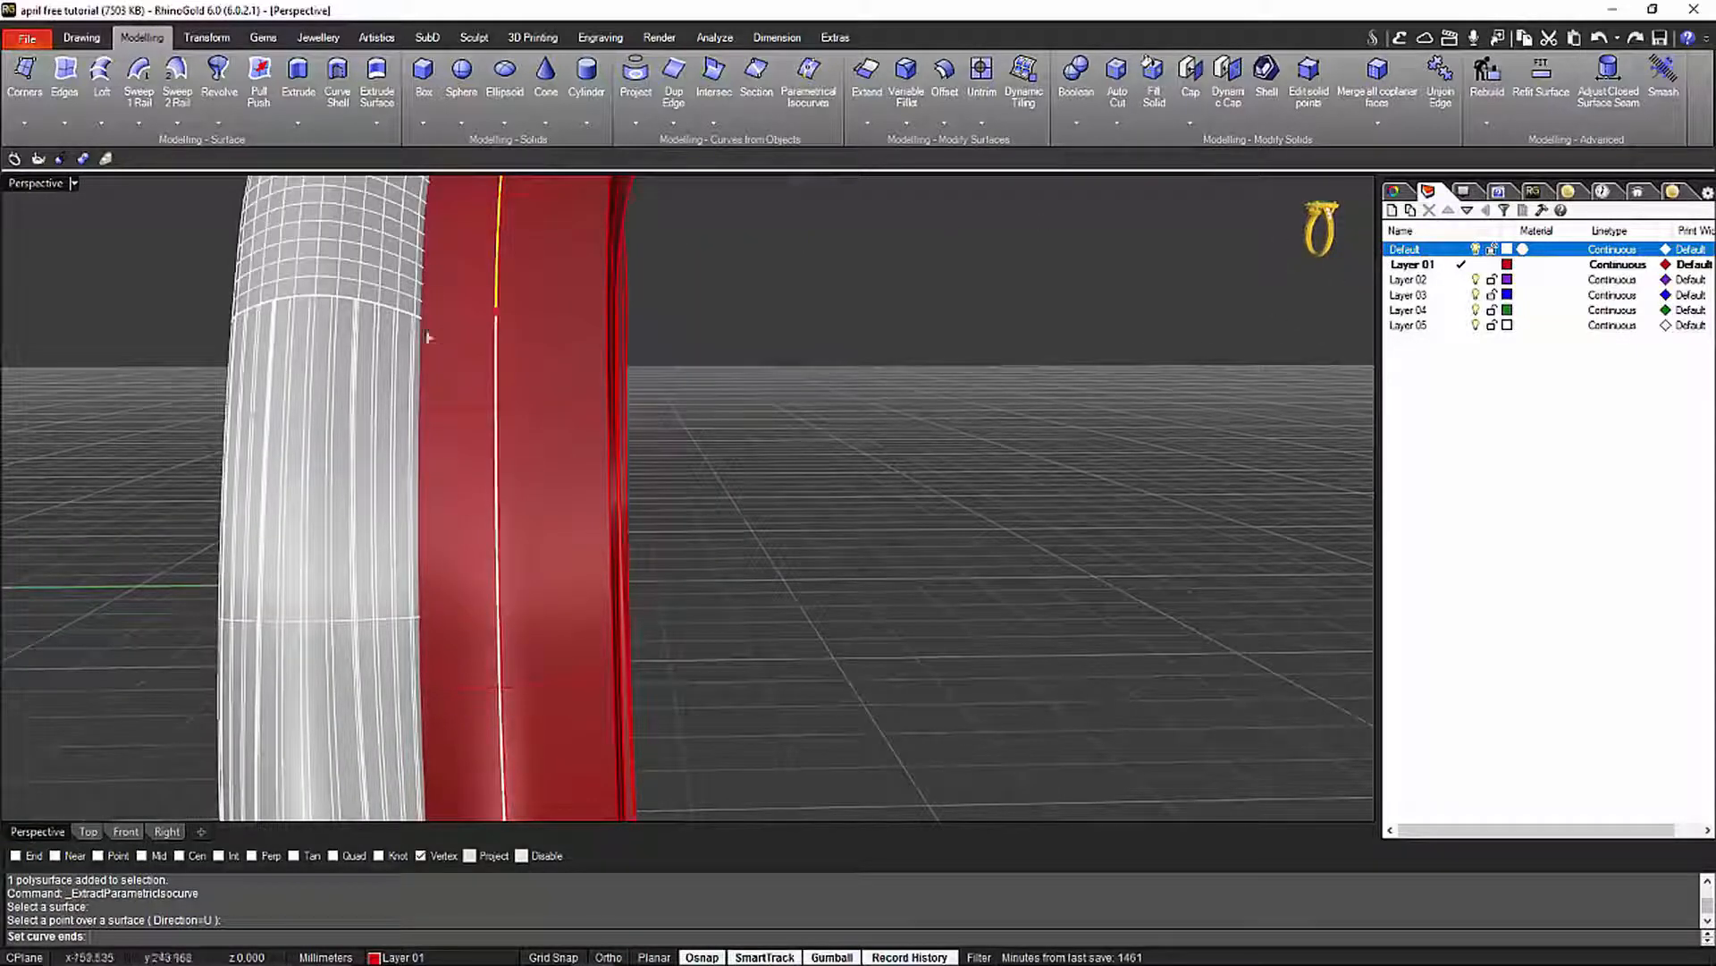
pyautogui.moveTo(365, 304); pyautogui.dragTo(346, 466, button='right')
pyautogui.scroll(-12, 346, 466)
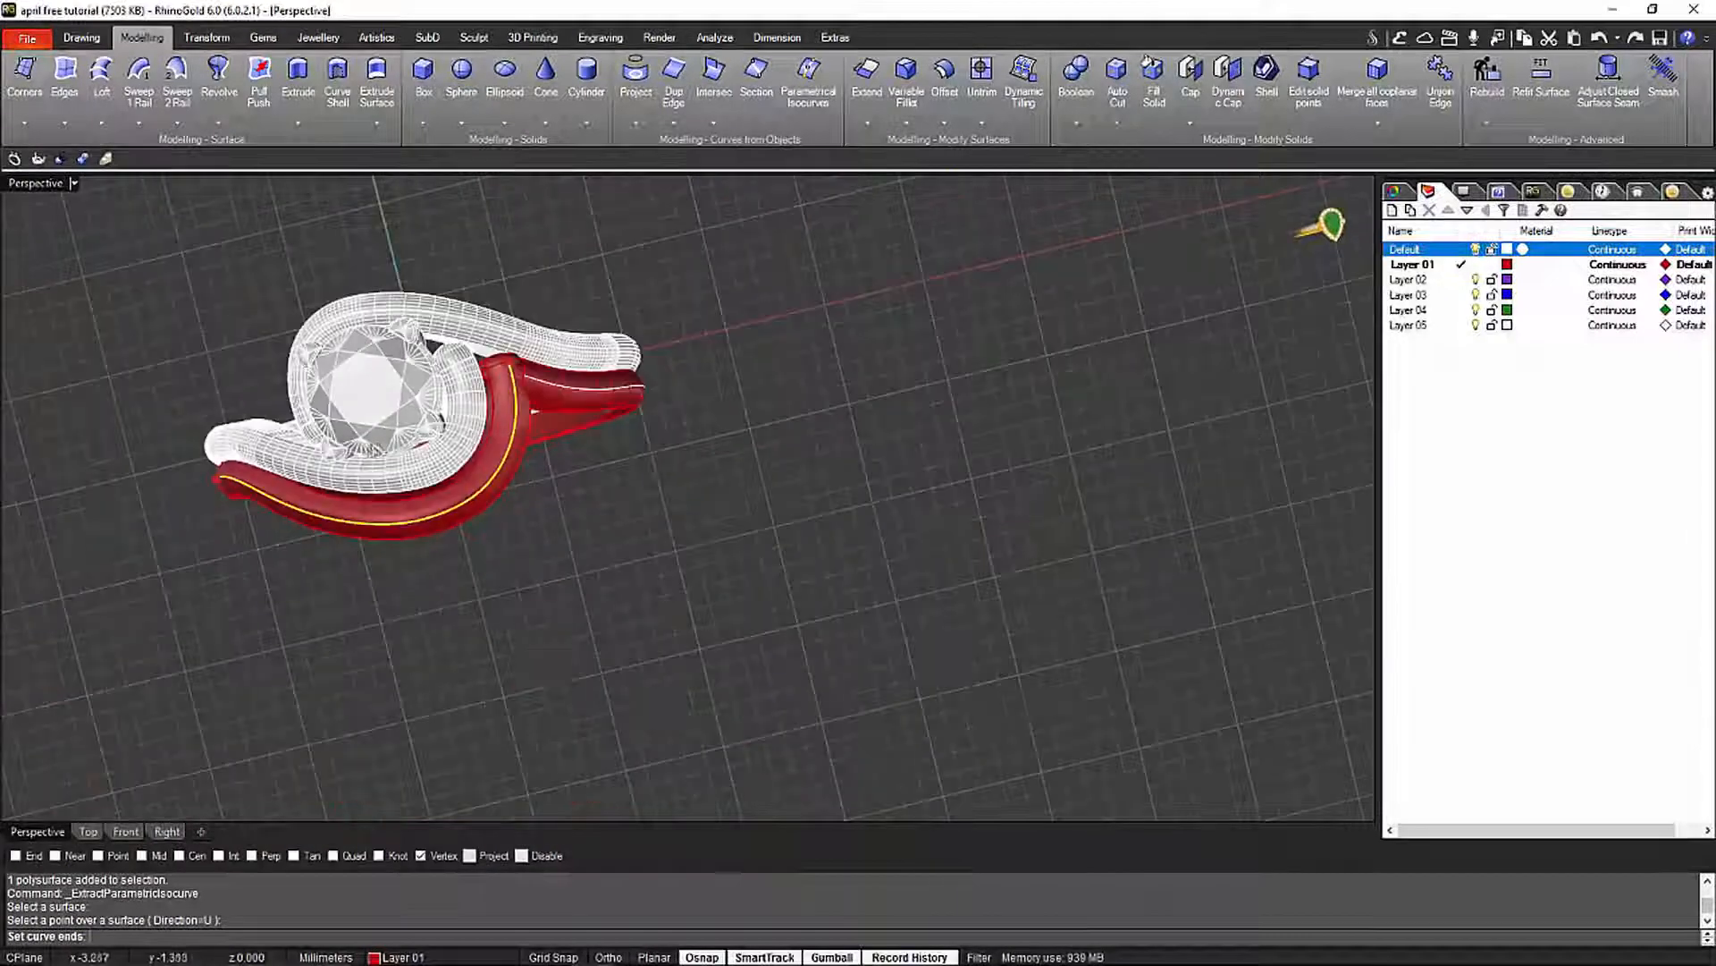
pyautogui.moveTo(566, 322); pyautogui.dragTo(888, 815, button='right')
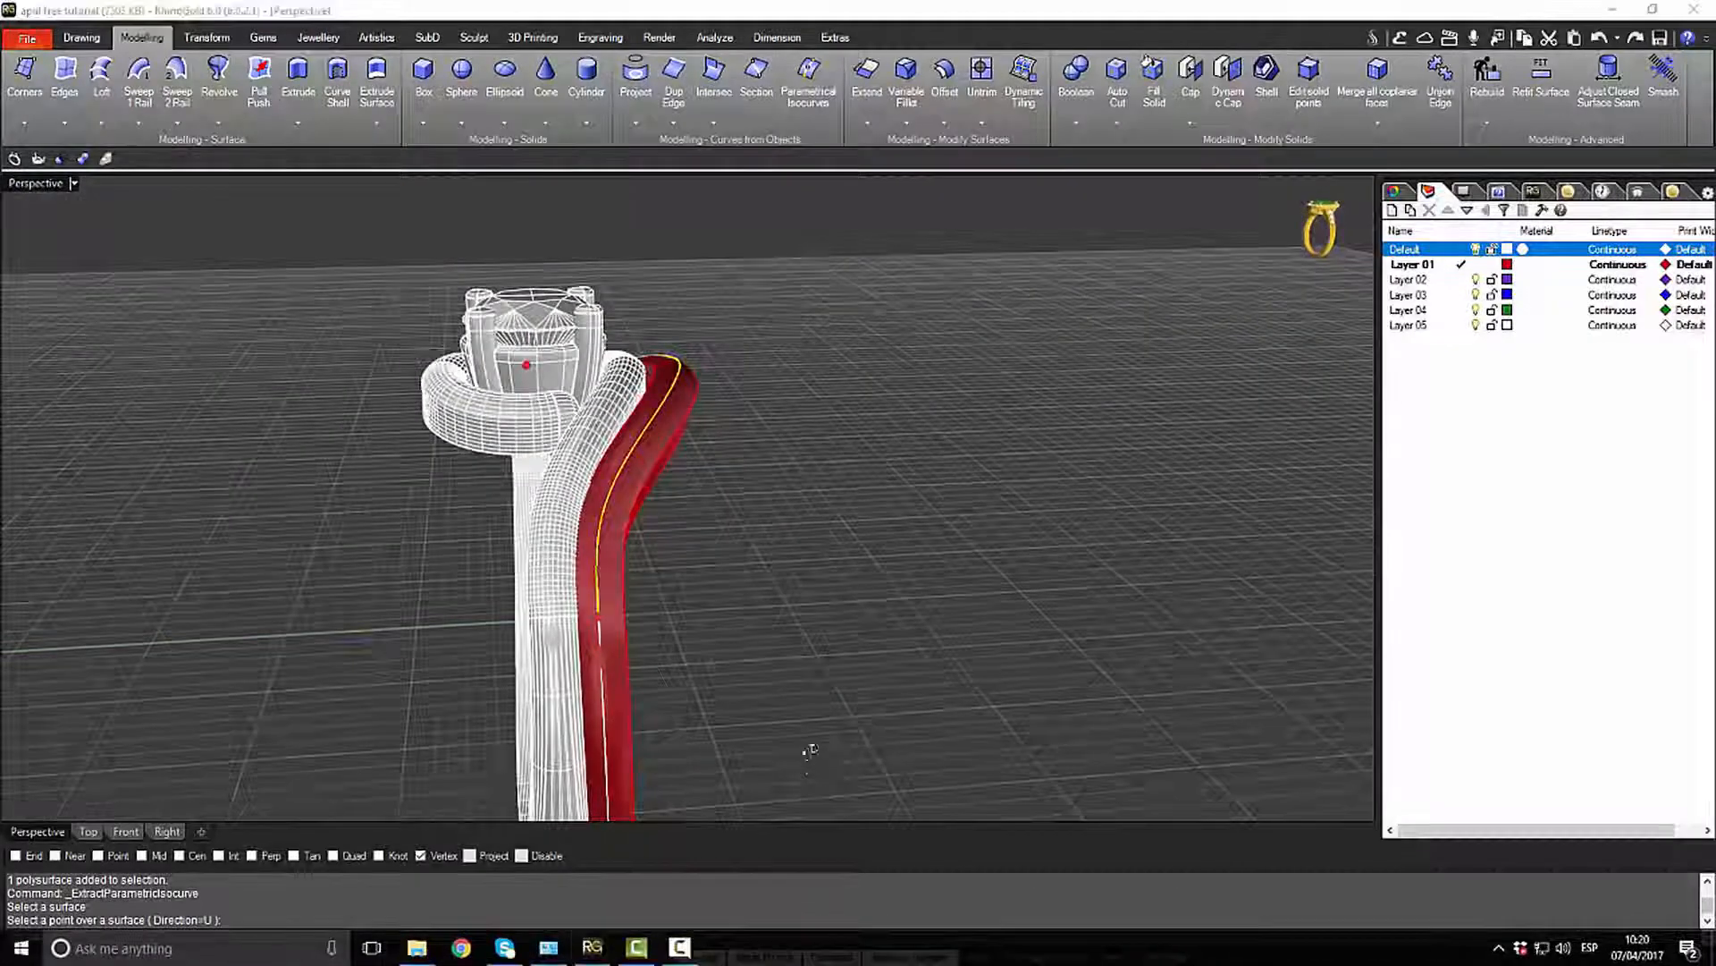
pyautogui.moveTo(810, 749); pyautogui.dragTo(754, 738, button='right')
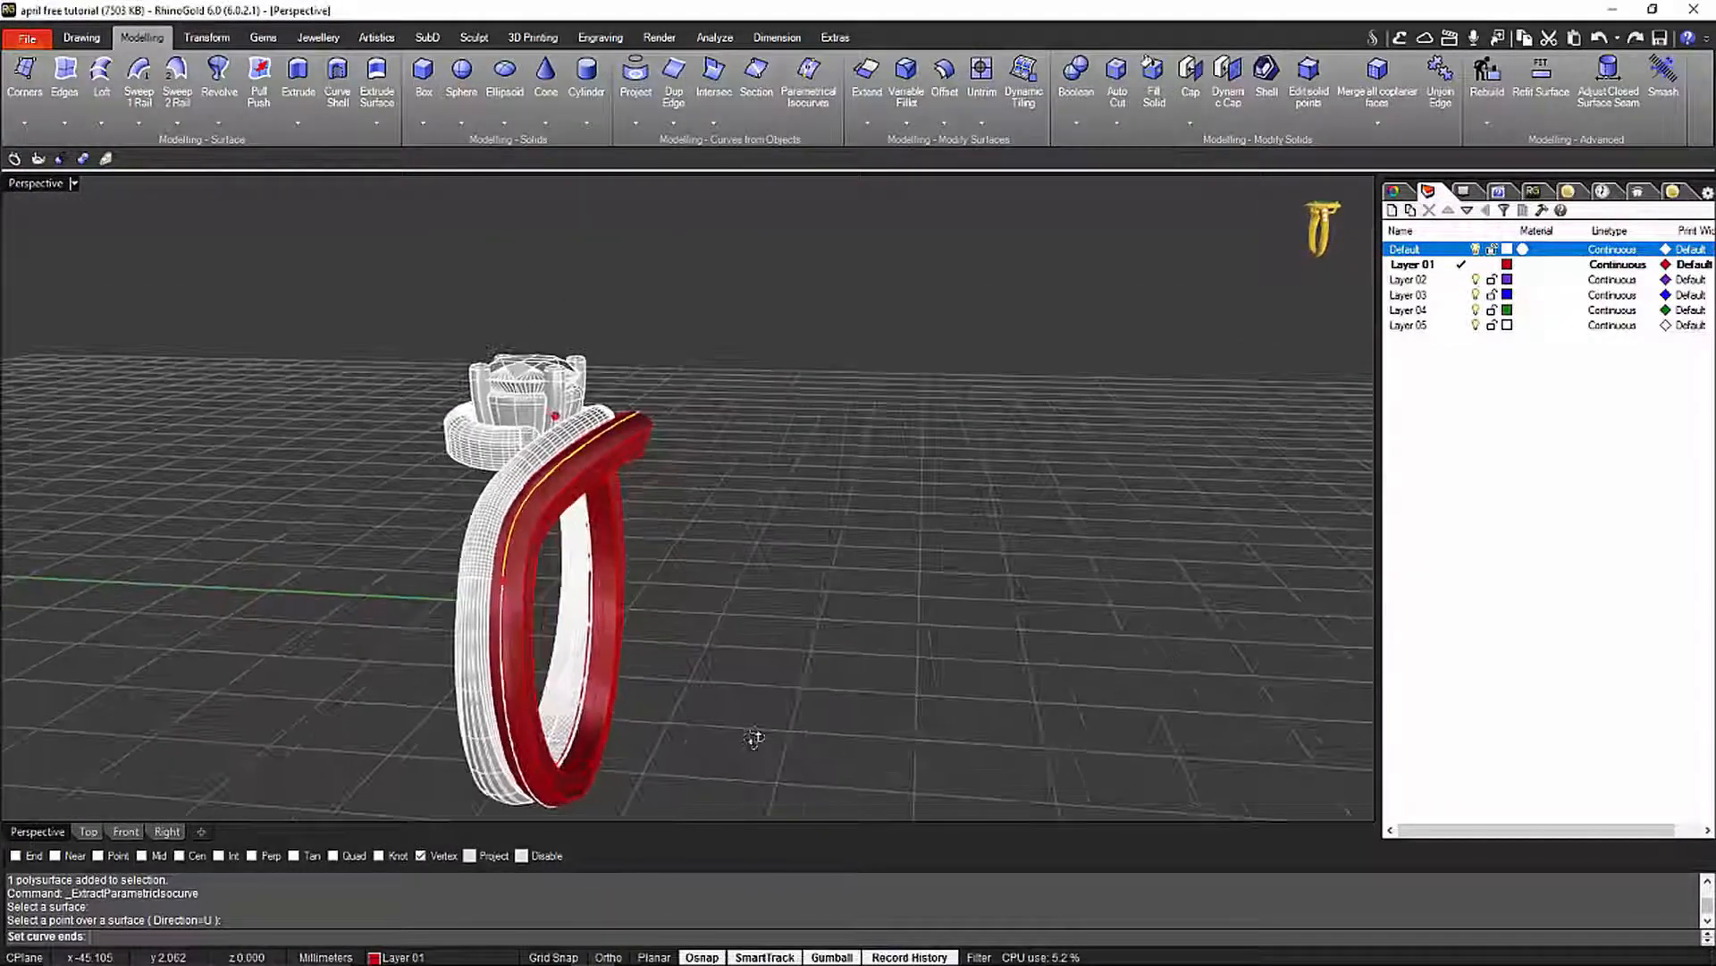
pyautogui.rightClick(1110, 436)
# Select the isocurve on the split shank and examine its course beside the red band
pyautogui.moveTo(1111, 440); pyautogui.dragTo(709, 407, button='right')
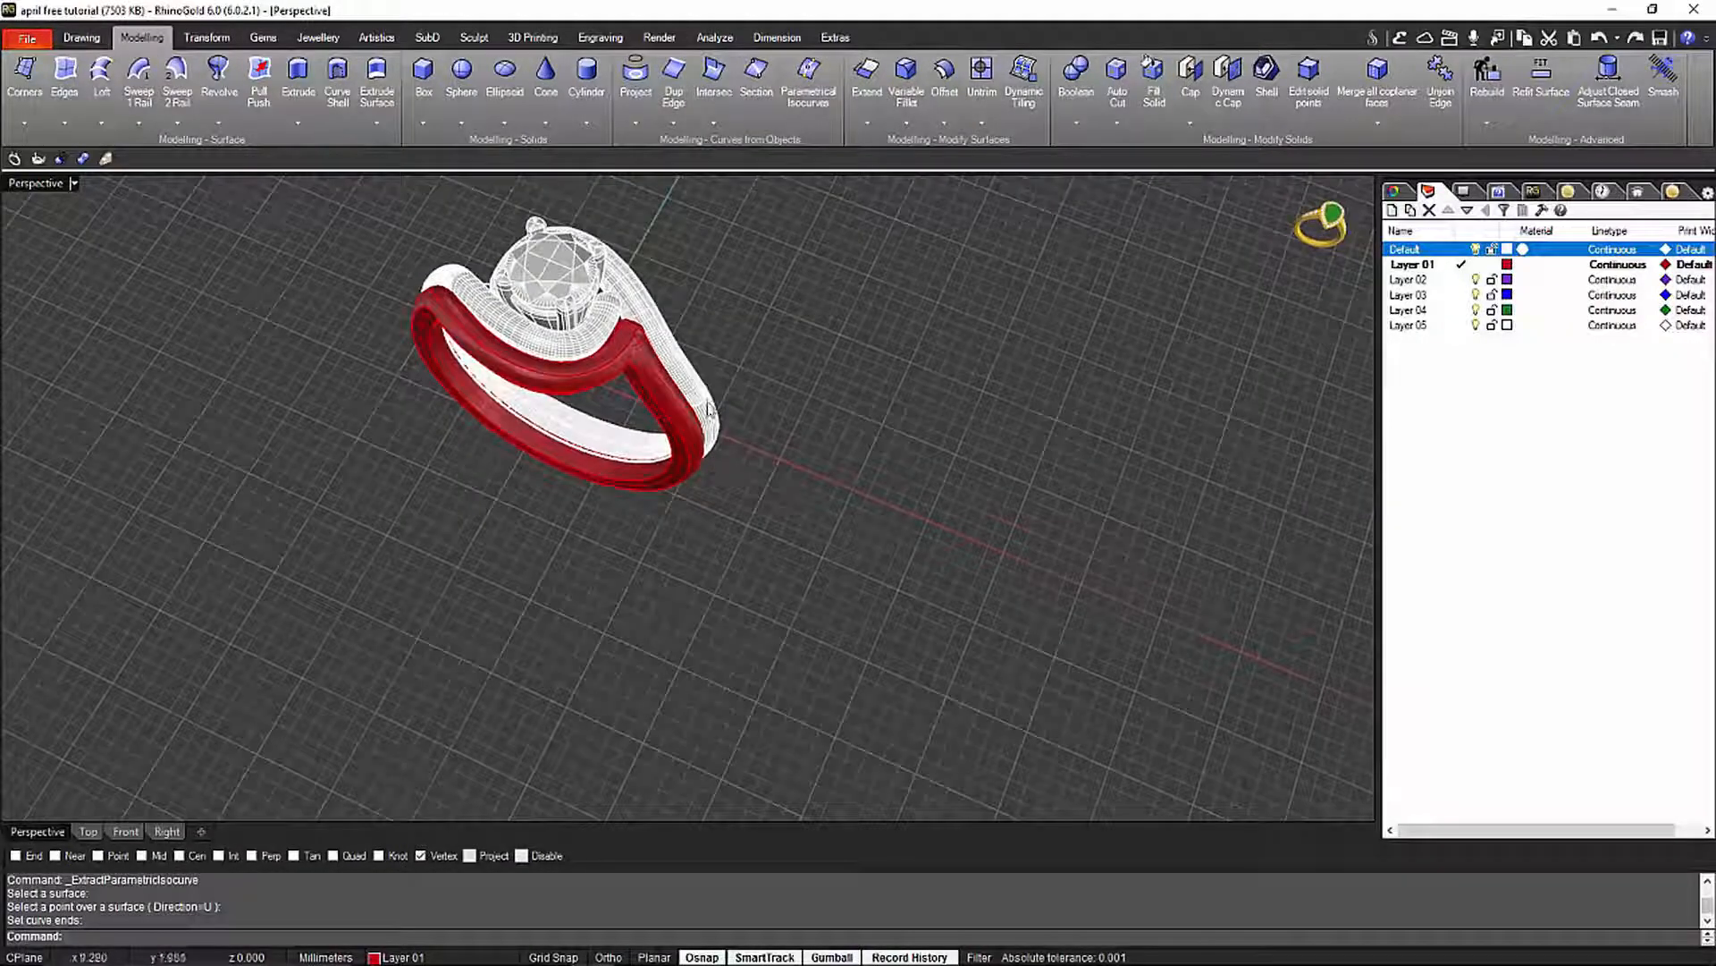
pyautogui.moveTo(1057, 430); pyautogui.dragTo(1063, 483, button='right')
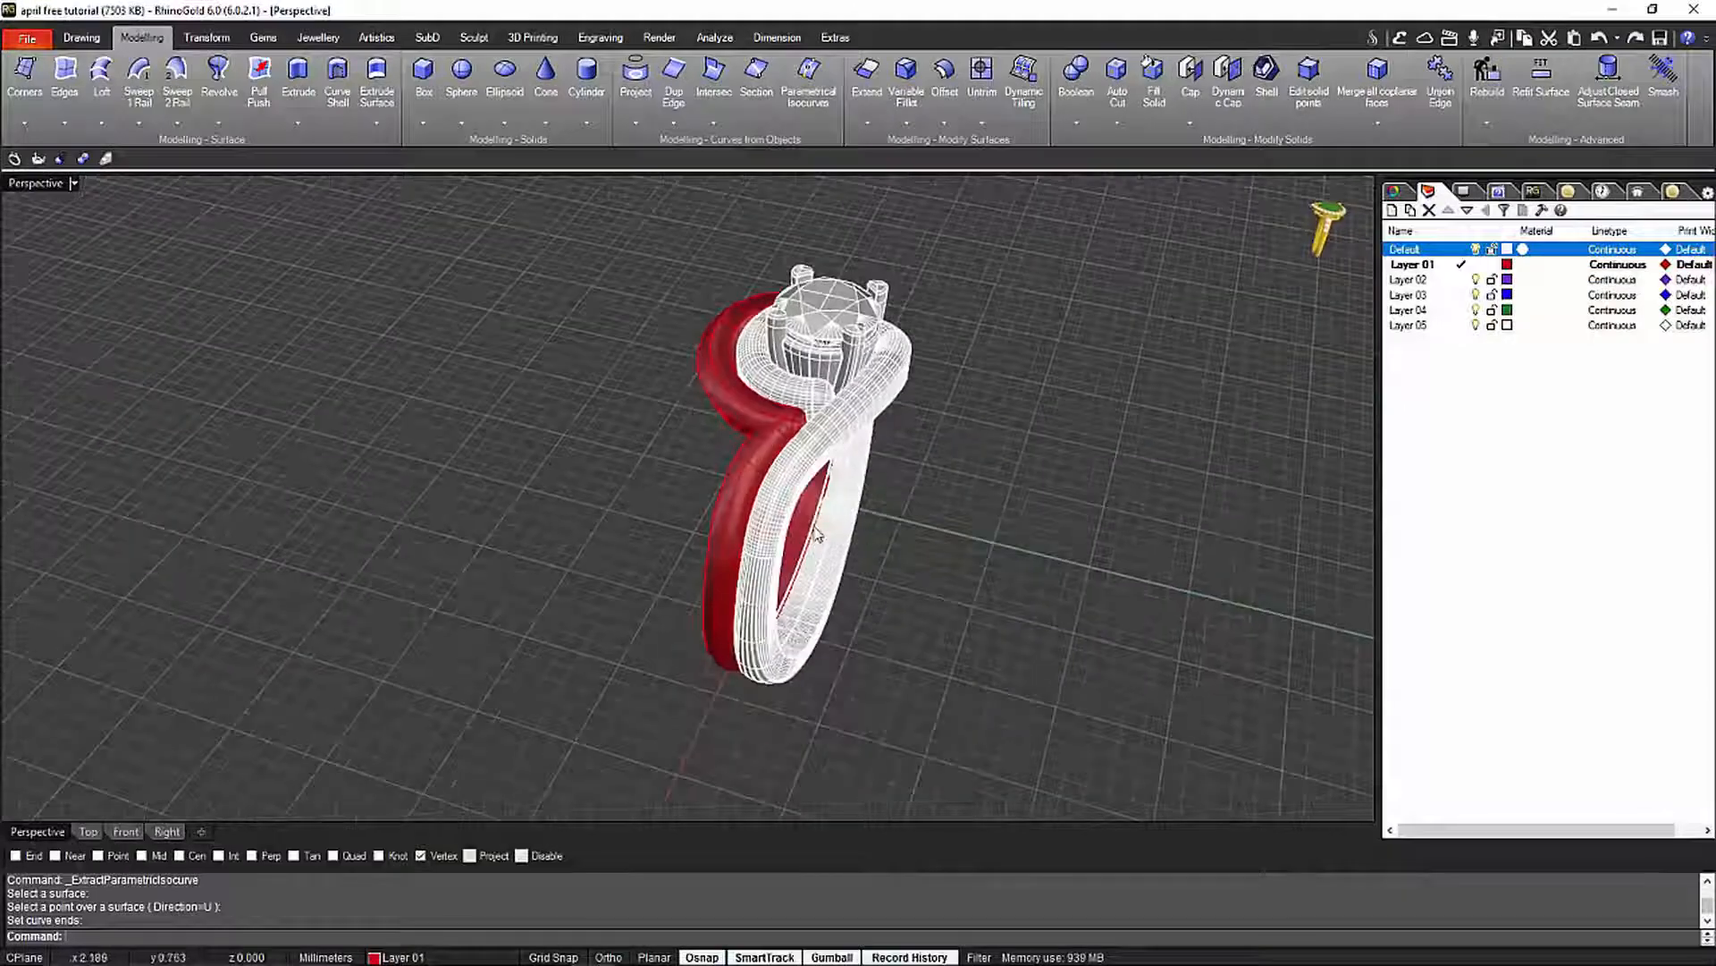
pyautogui.scroll(5, 801, 512)
pyautogui.click(785, 431)
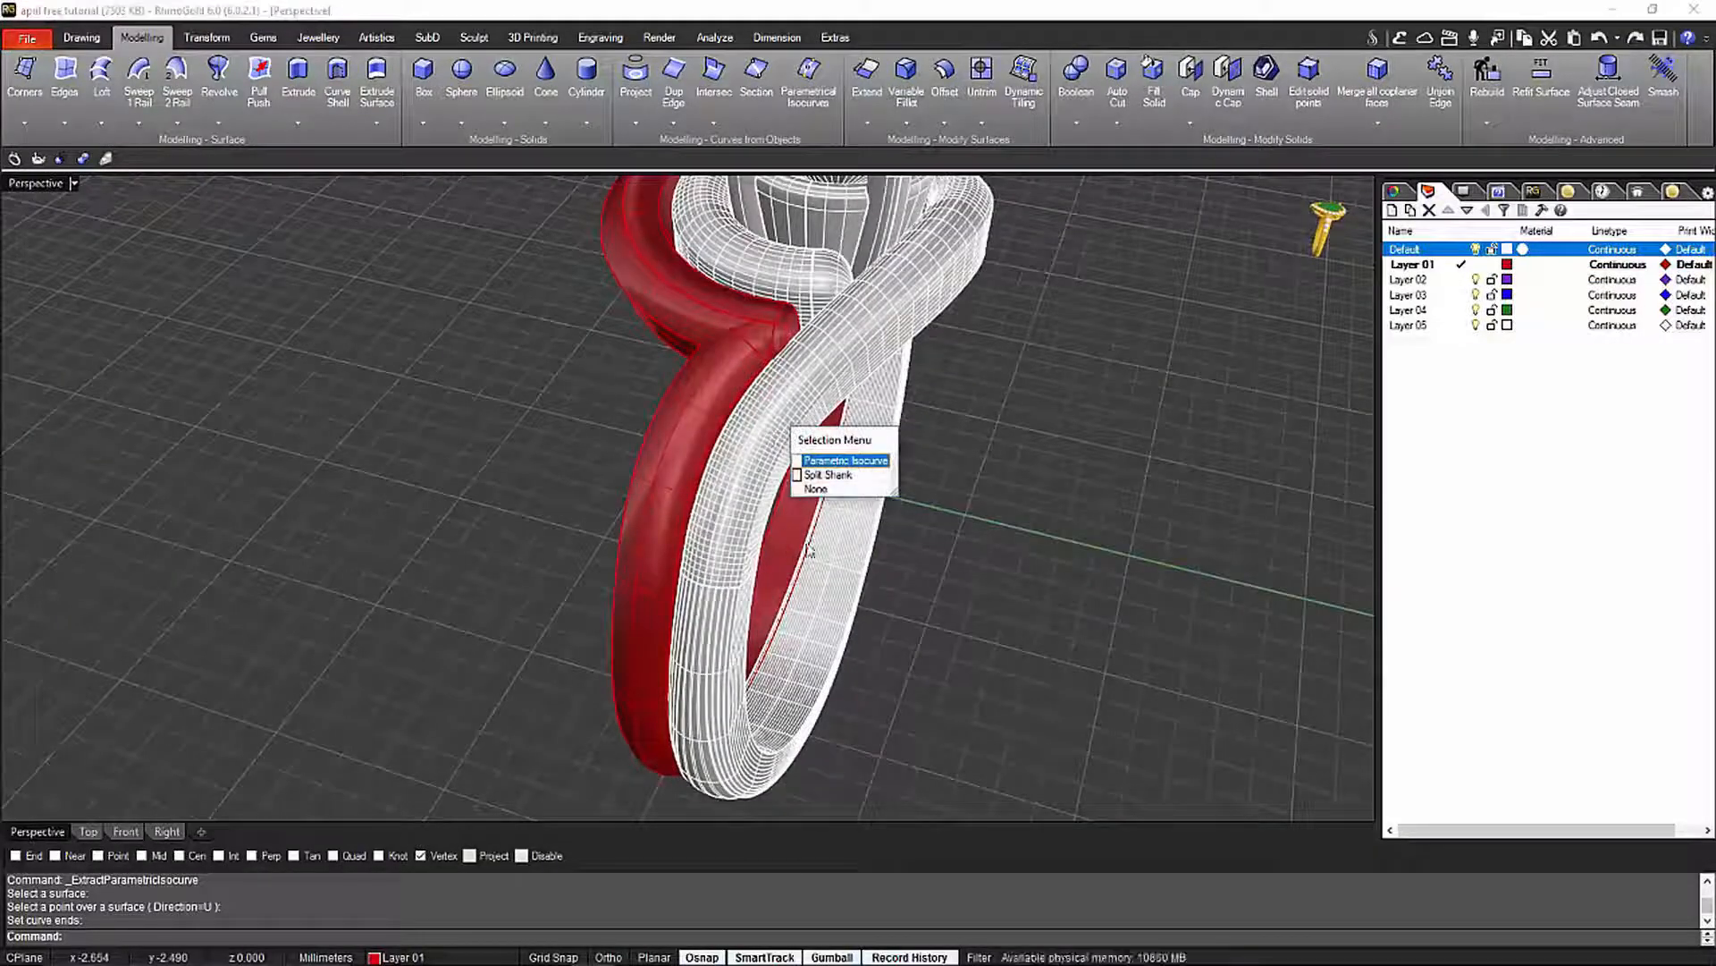
pyautogui.click(838, 476)
pyautogui.moveTo(912, 594); pyautogui.dragTo(1237, 544, button='right')
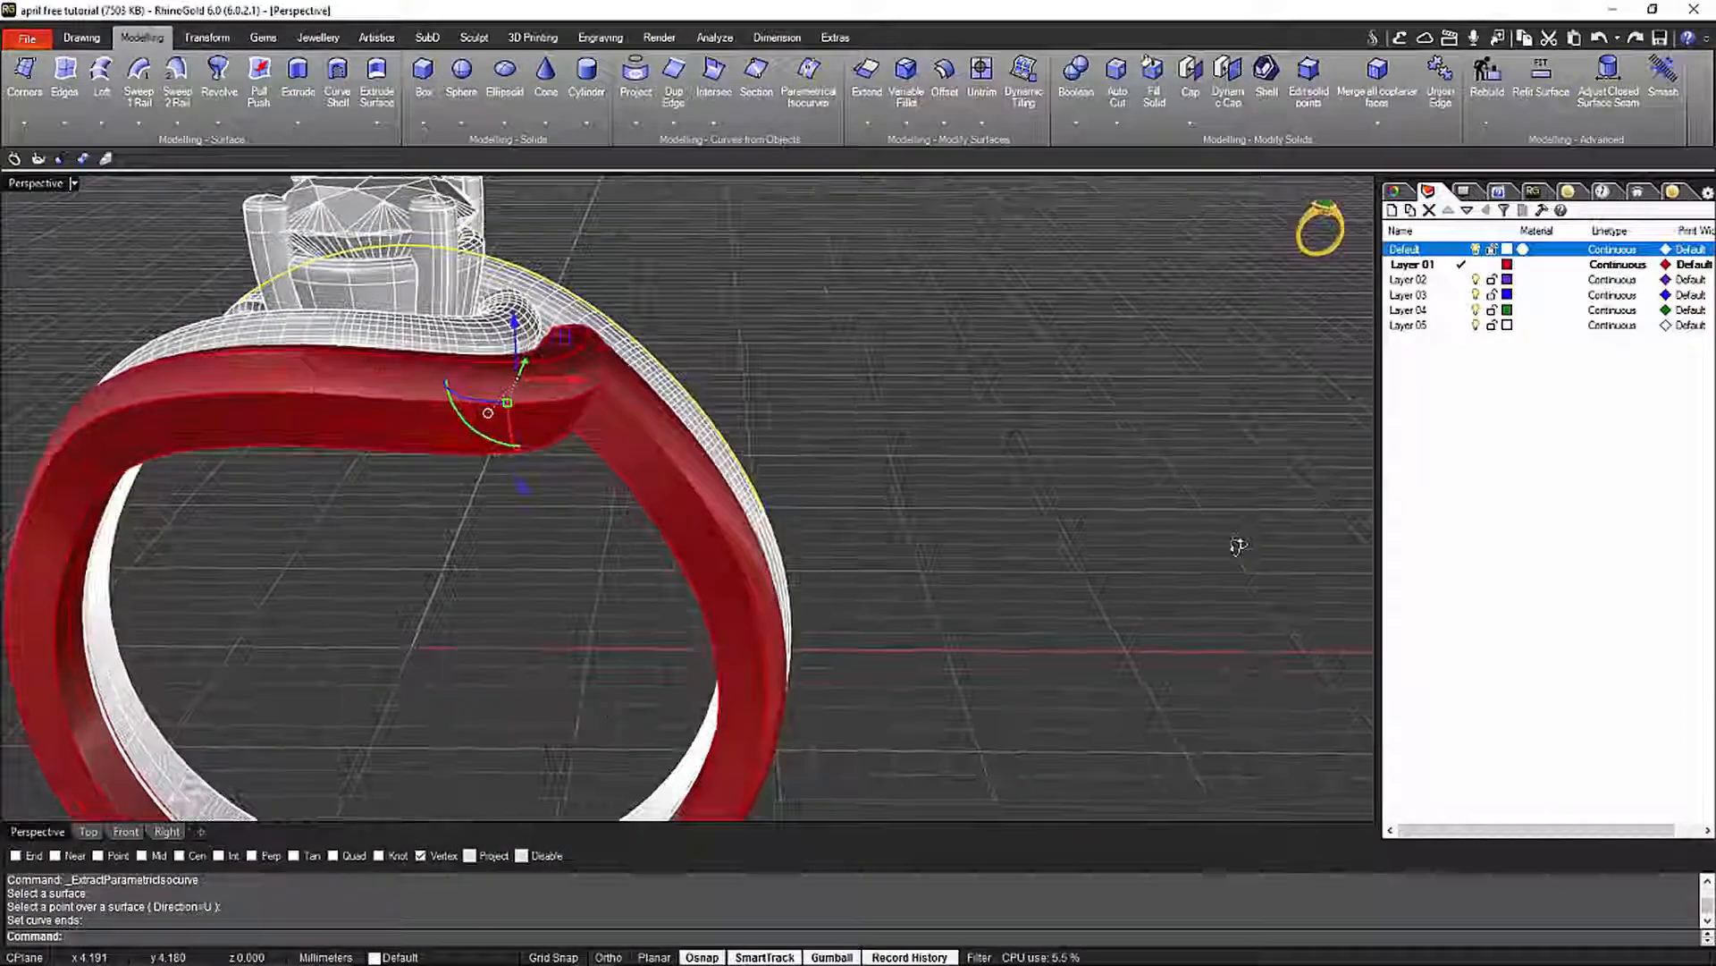
pyautogui.moveTo(472, 615); pyautogui.dragTo(318, 574, button='right')
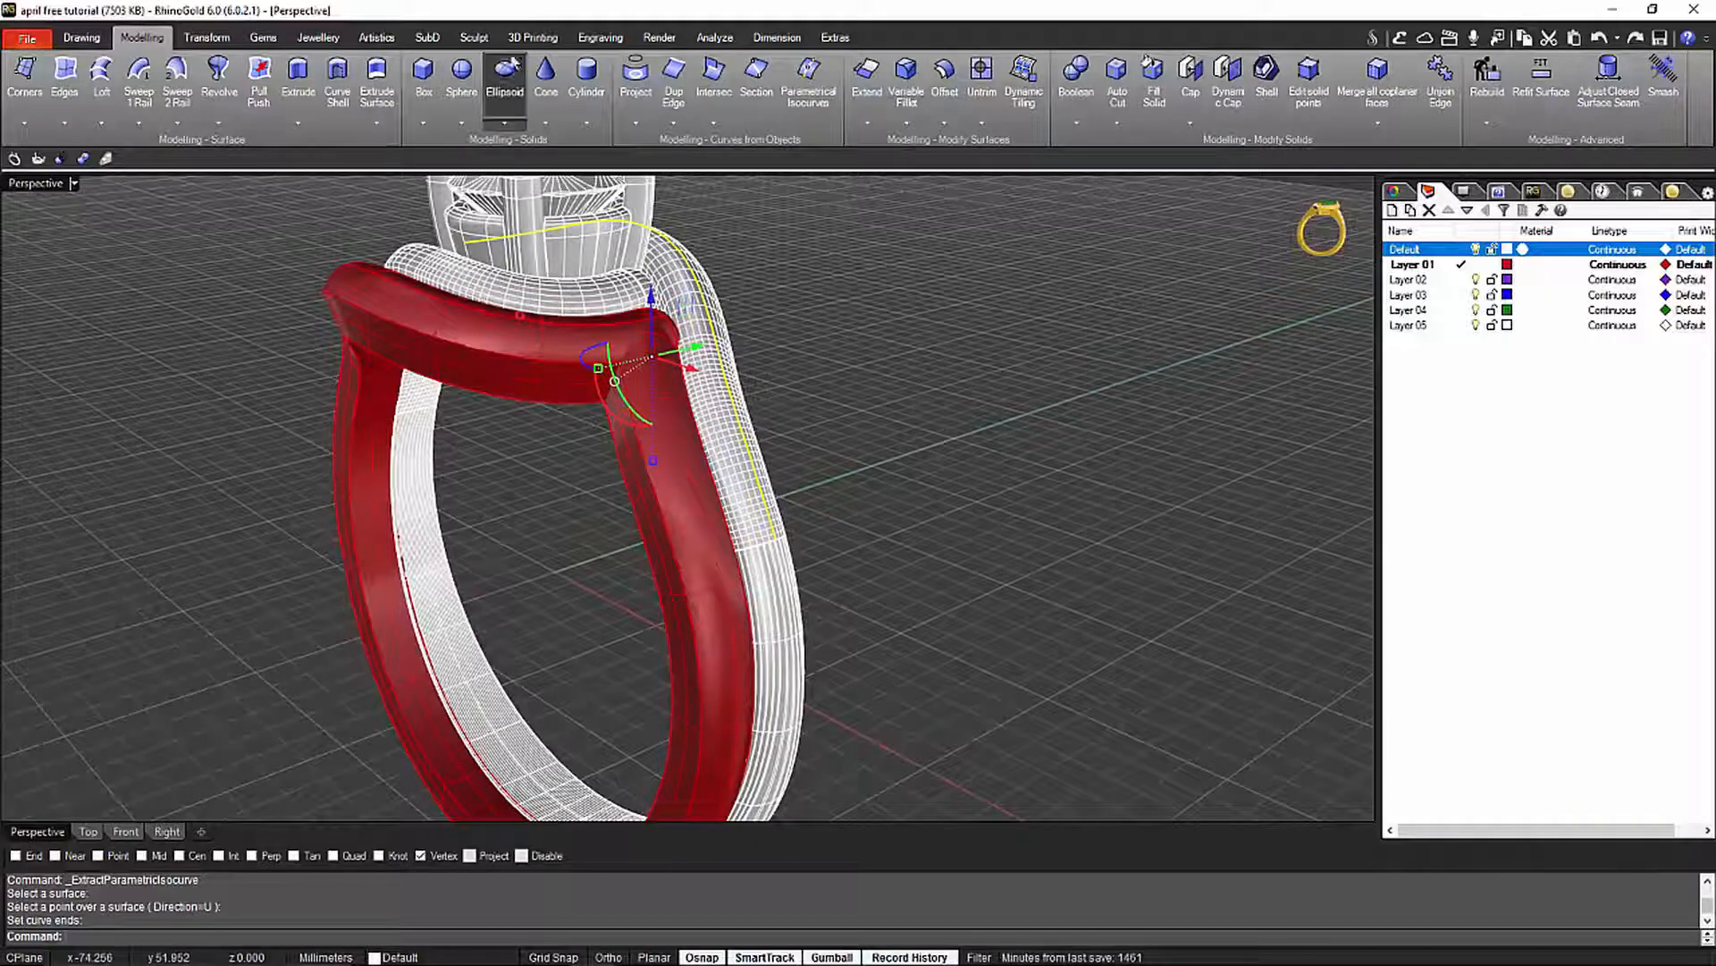
# Extract a second parametric isocurve along the red band's other arm, from the peak down to the shank's shoulder
pyautogui.click(809, 79)
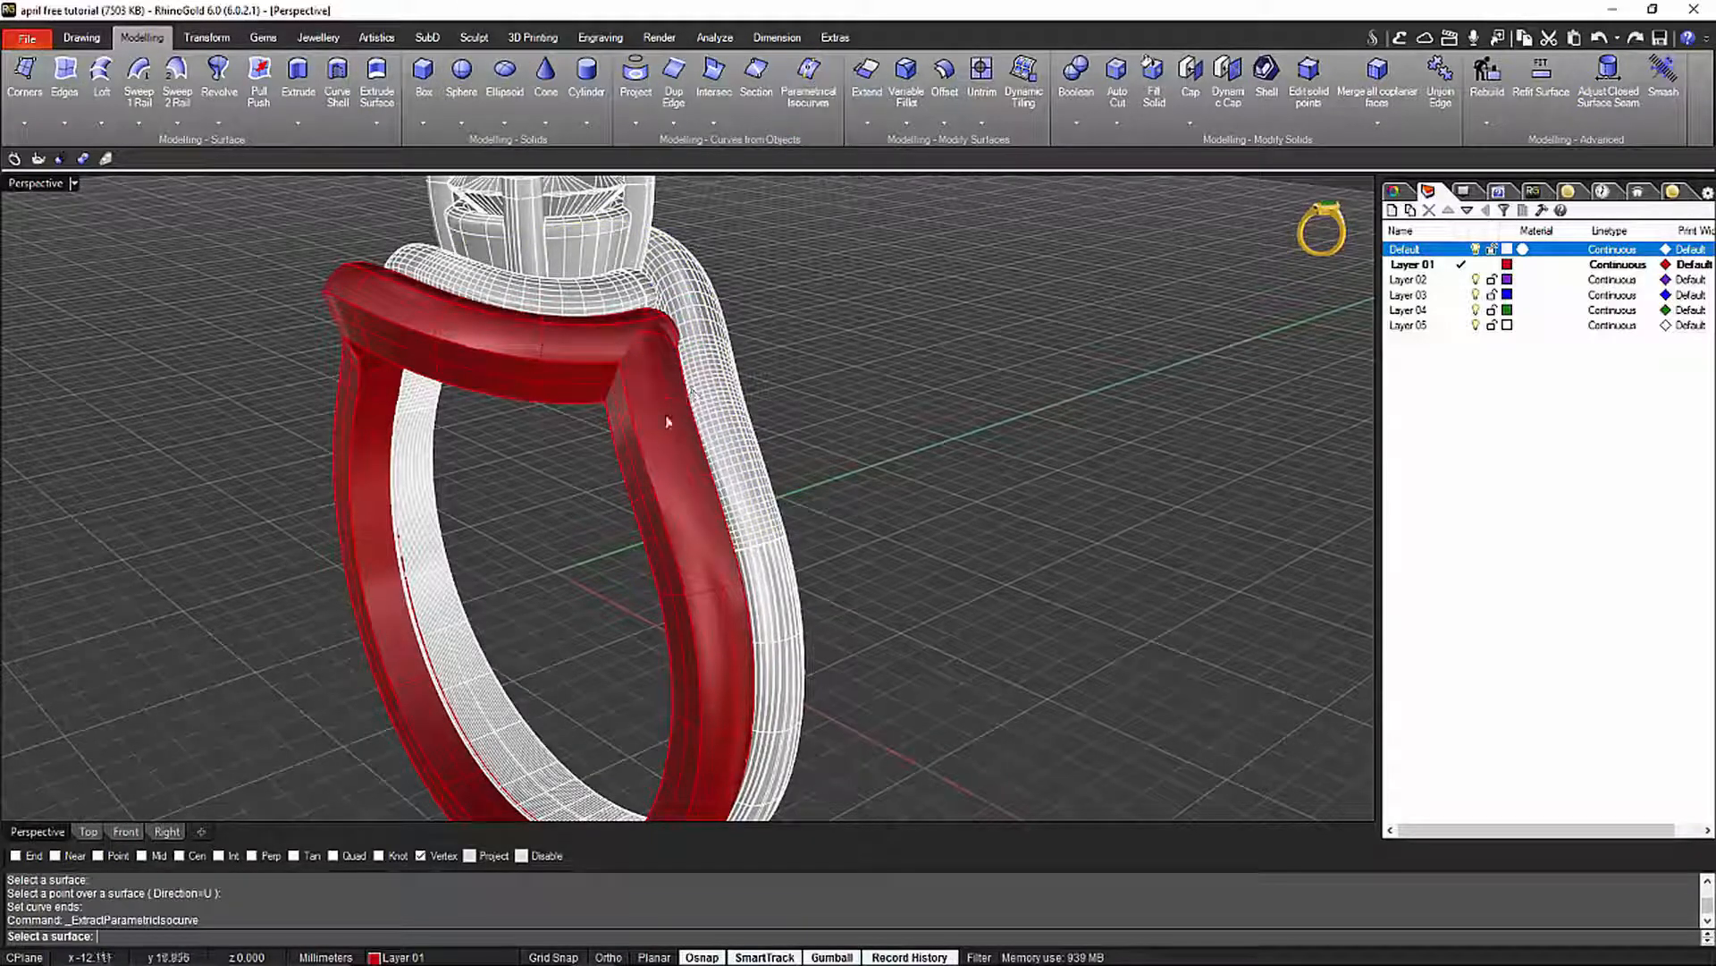
pyautogui.click(679, 434)
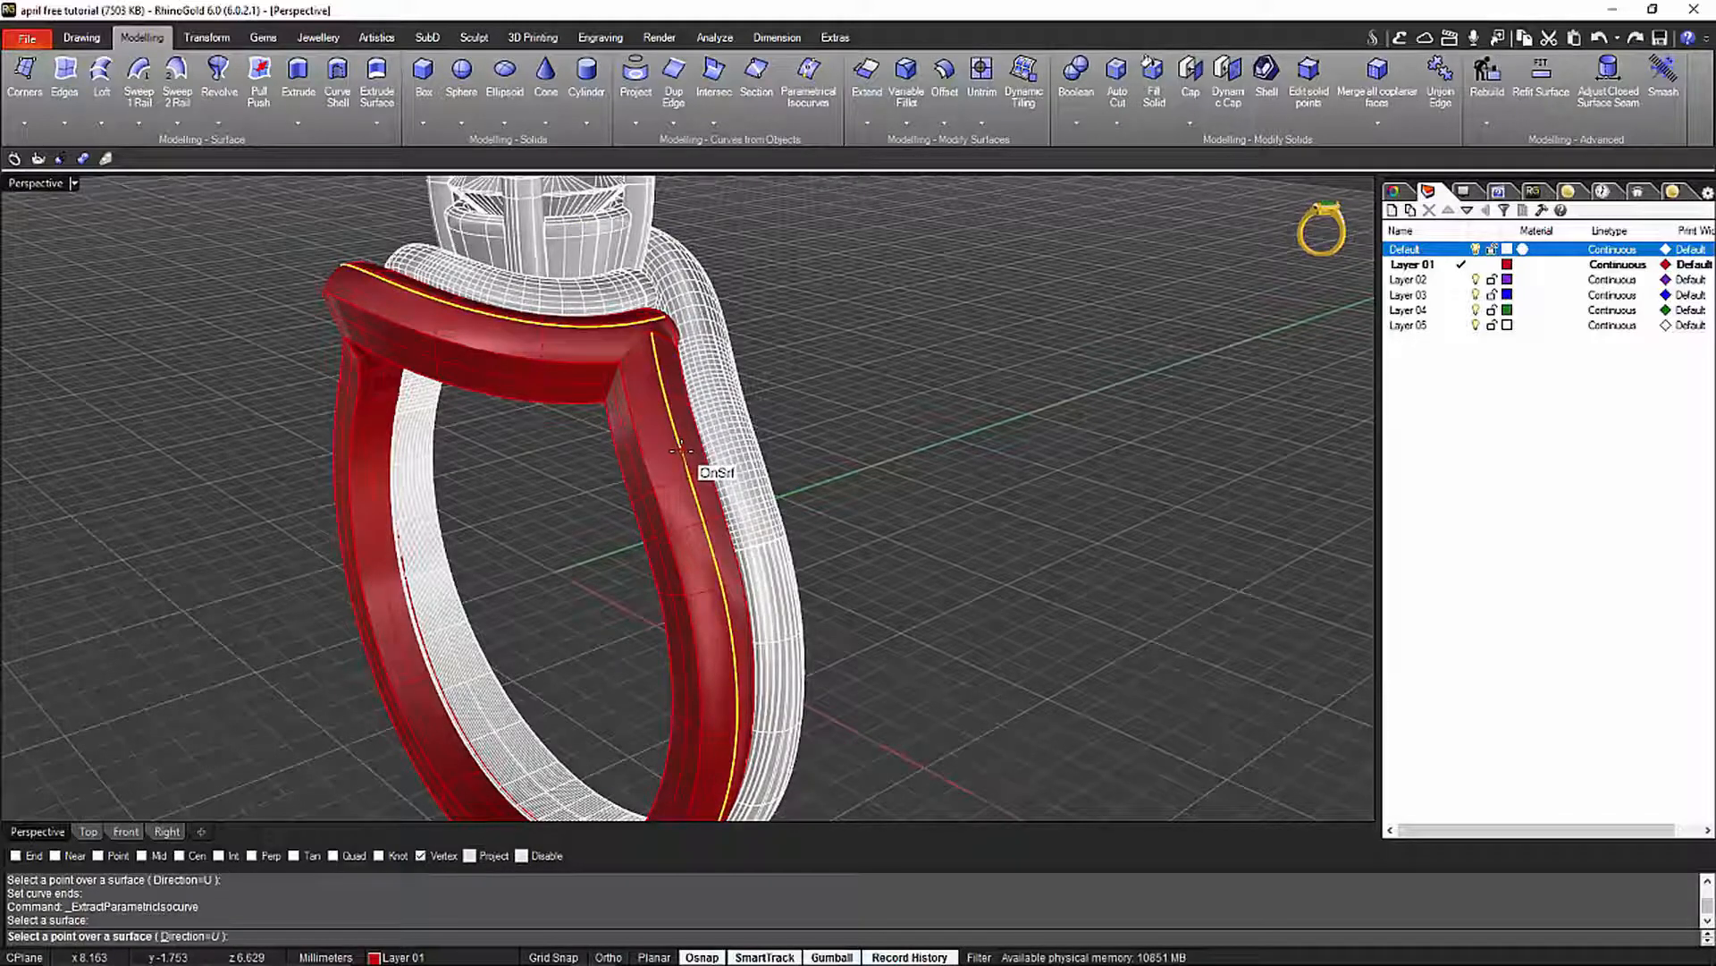
pyautogui.click(681, 449)
pyautogui.moveTo(681, 450); pyautogui.dragTo(930, 500, button='right')
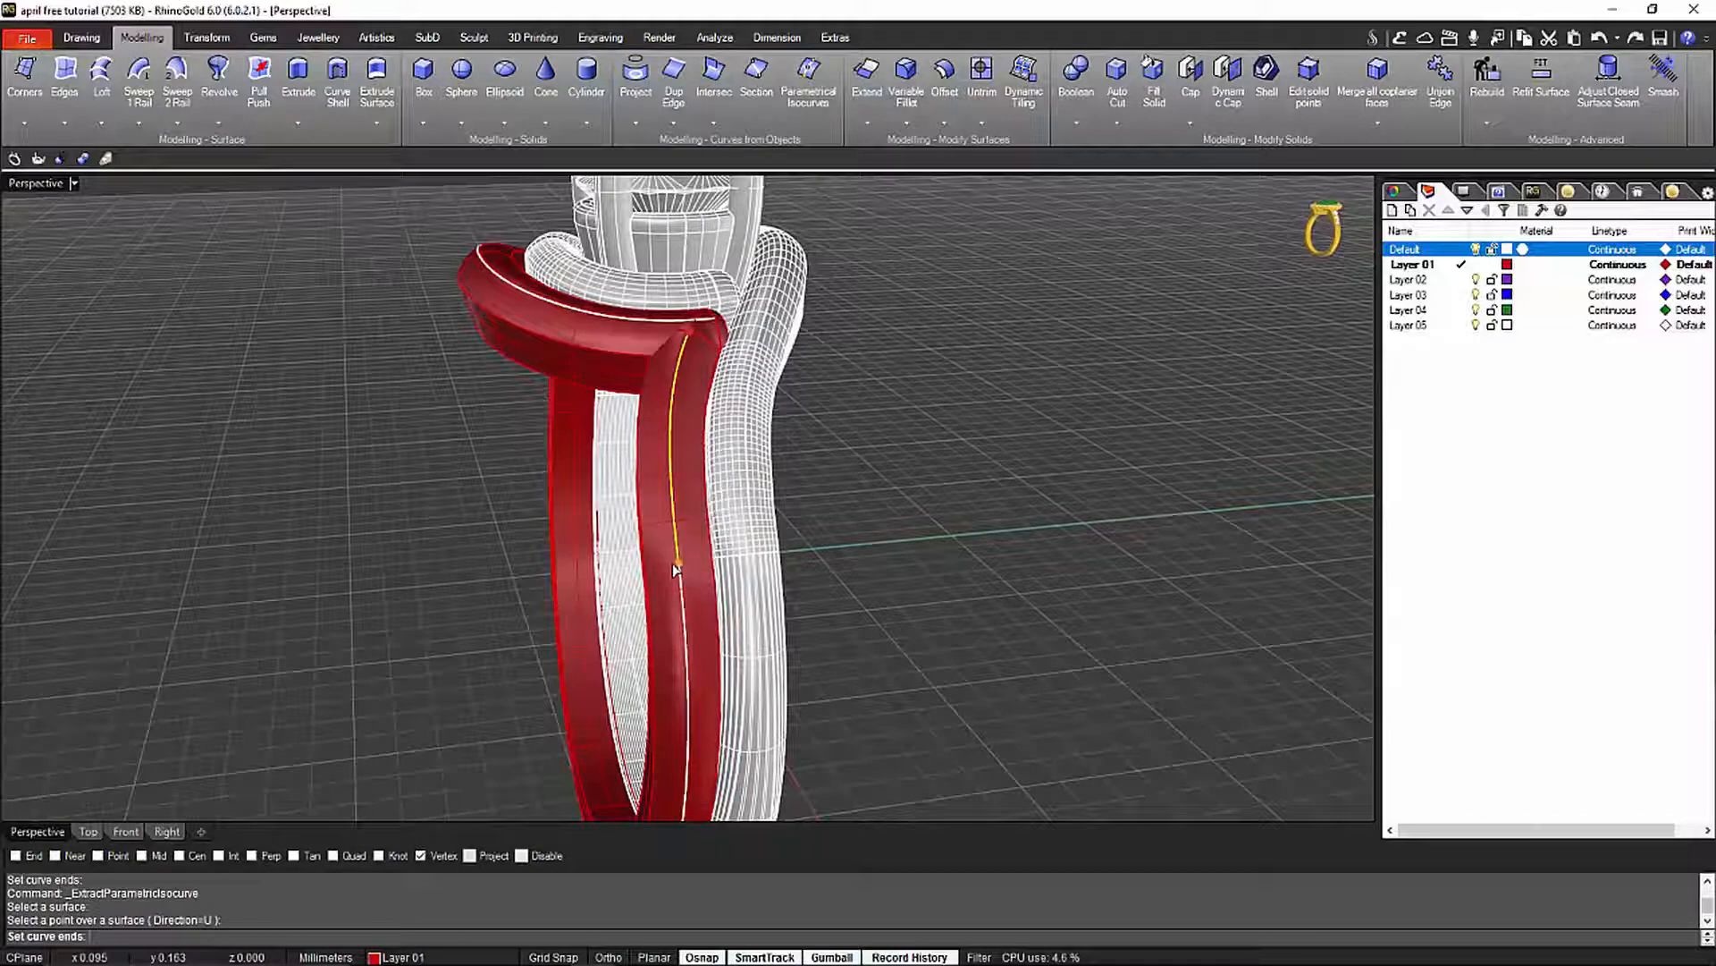
pyautogui.rightClick(940, 483)
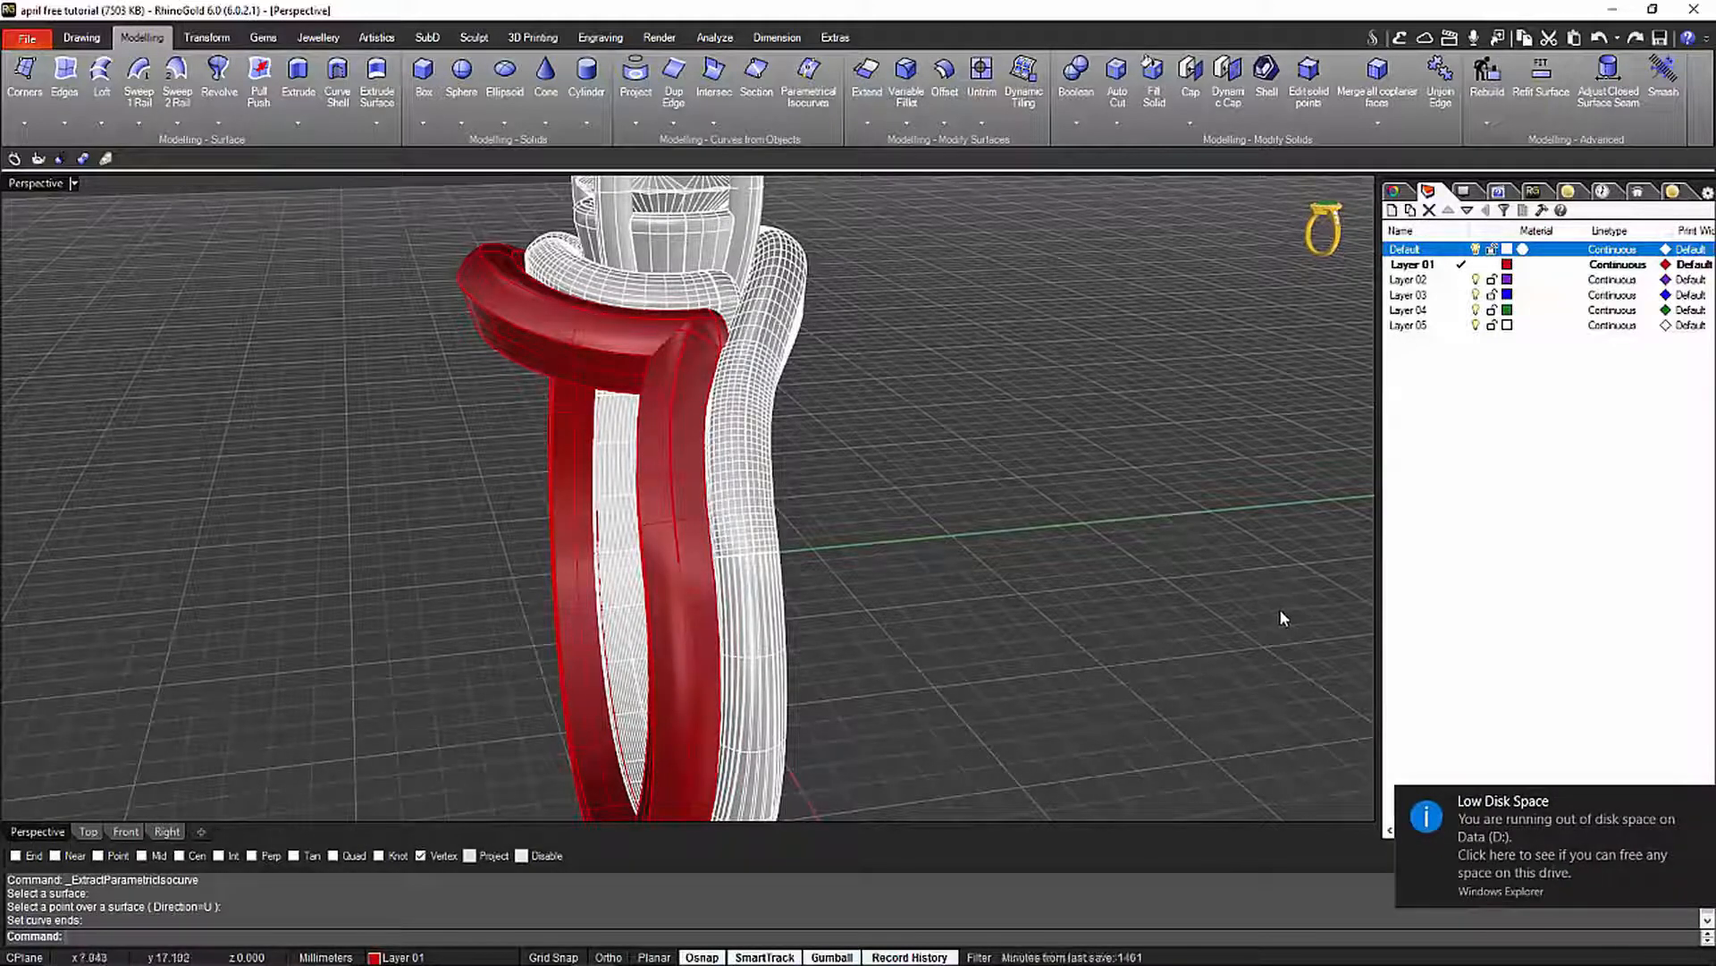
pyautogui.click(1702, 802)
# Check the extracted isocurves on both arms of the red band and on the split shank
pyautogui.moveTo(881, 632); pyautogui.dragTo(1145, 555, button='right')
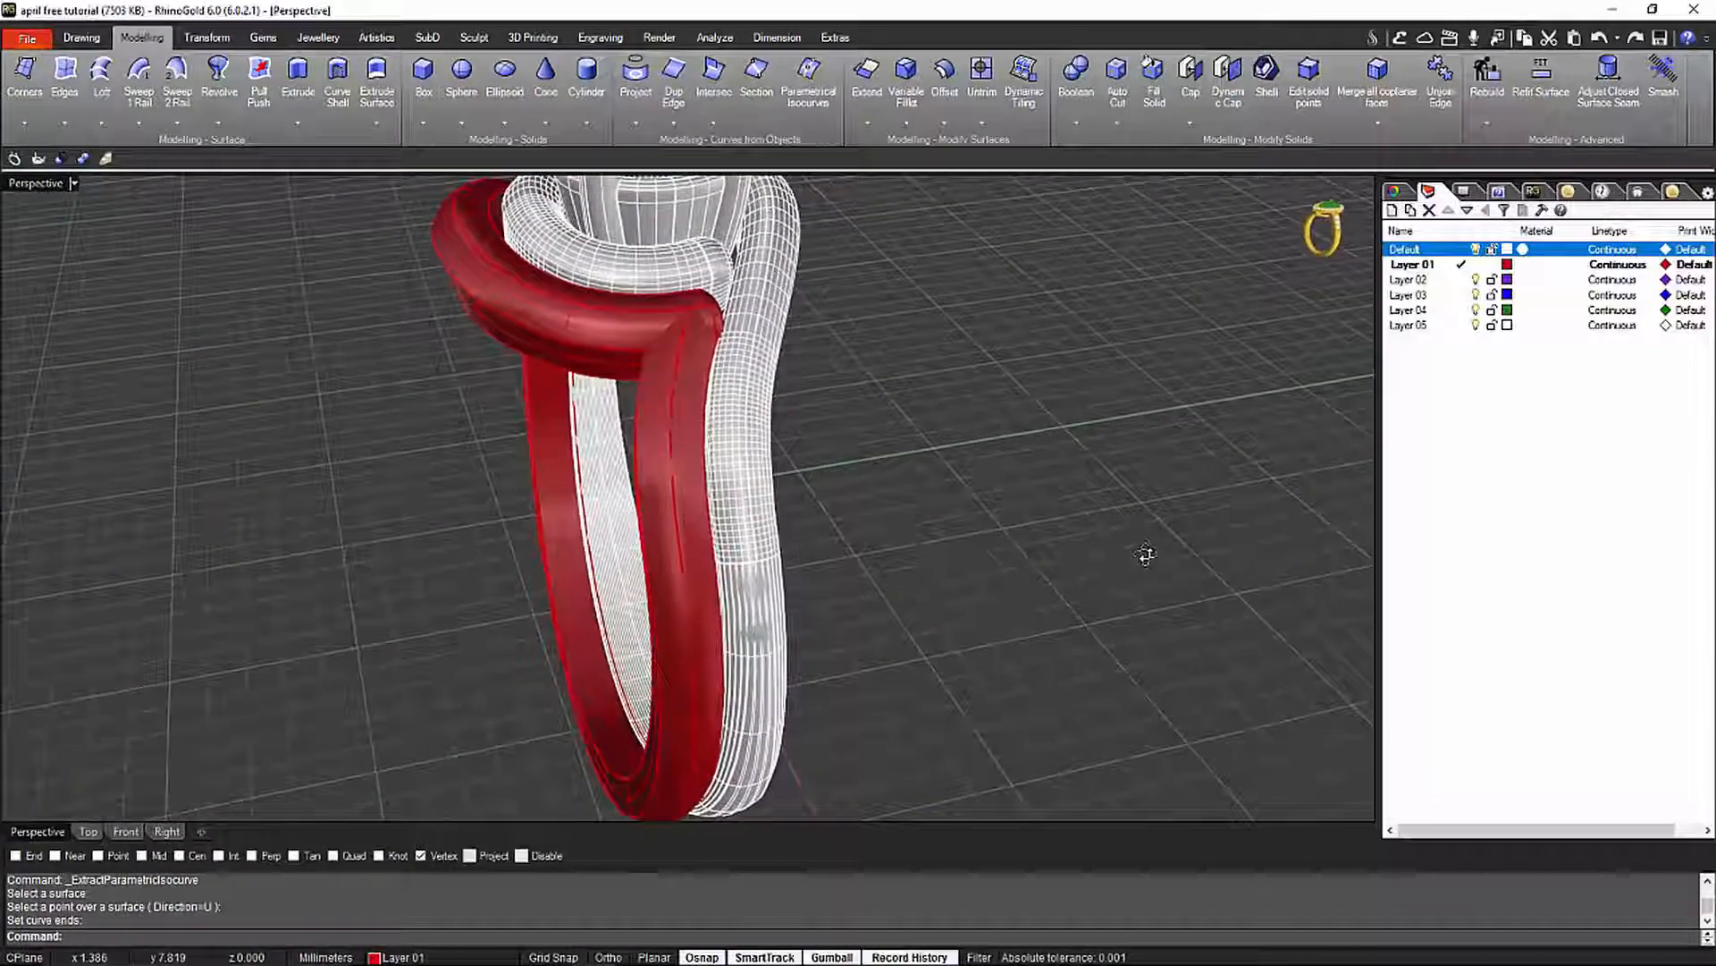
pyautogui.click(677, 495)
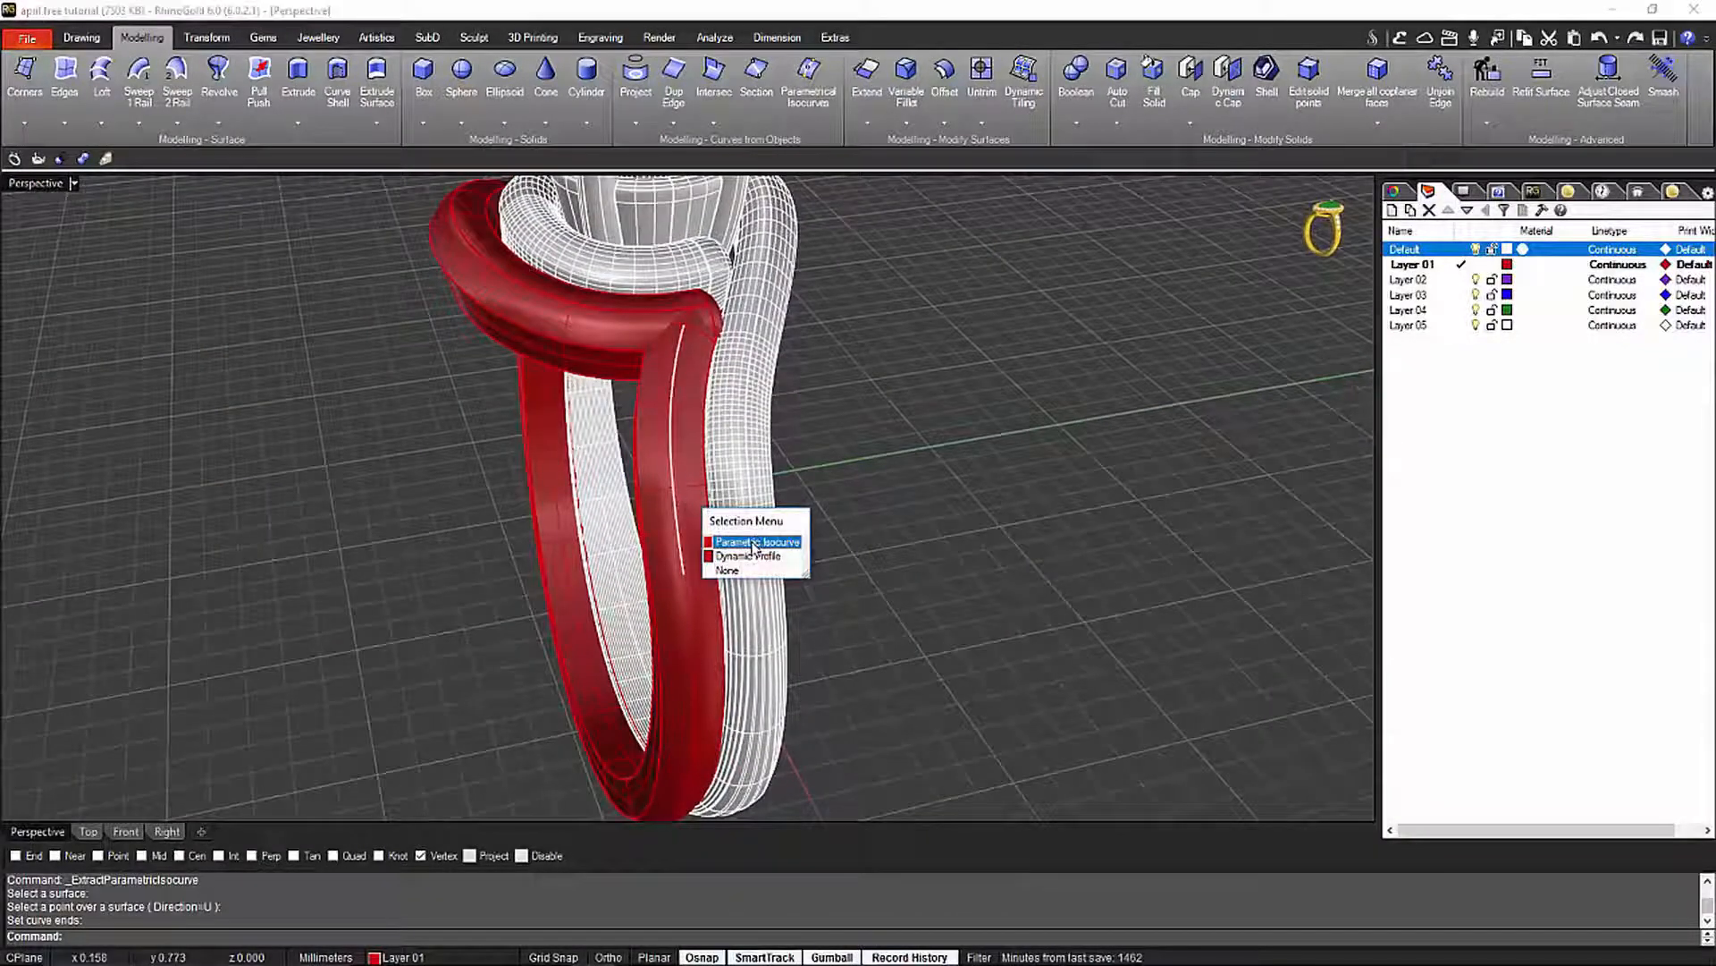
pyautogui.click(755, 543)
pyautogui.click(623, 320)
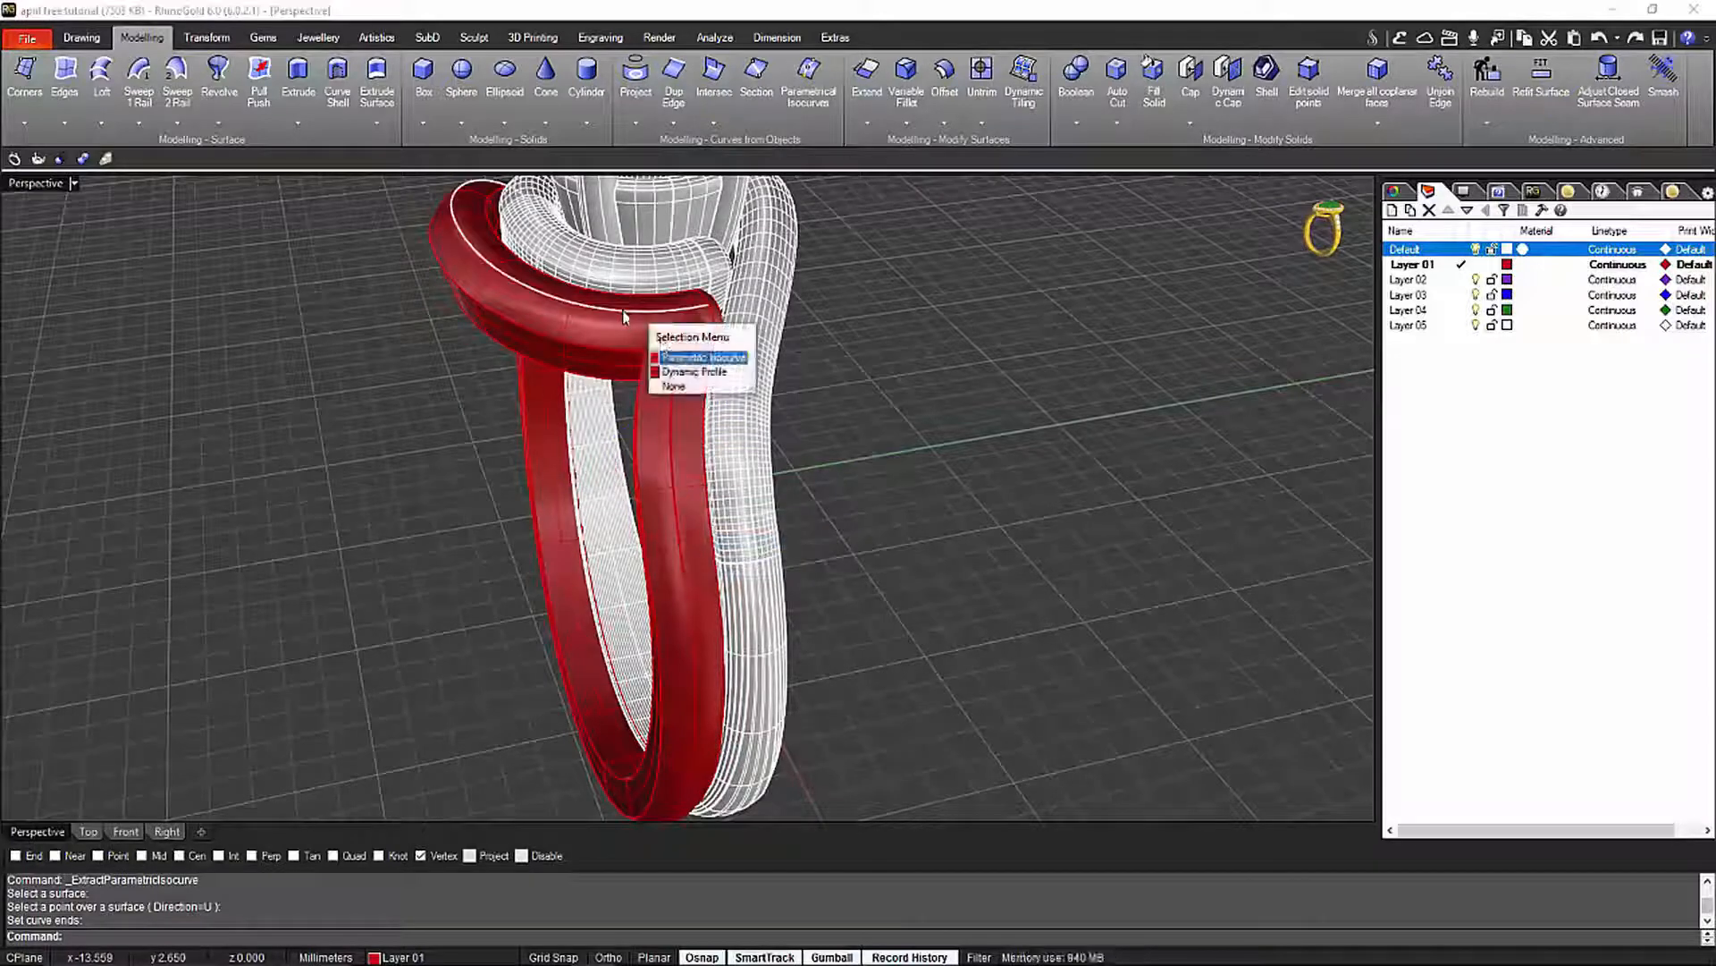
pyautogui.click(790, 328)
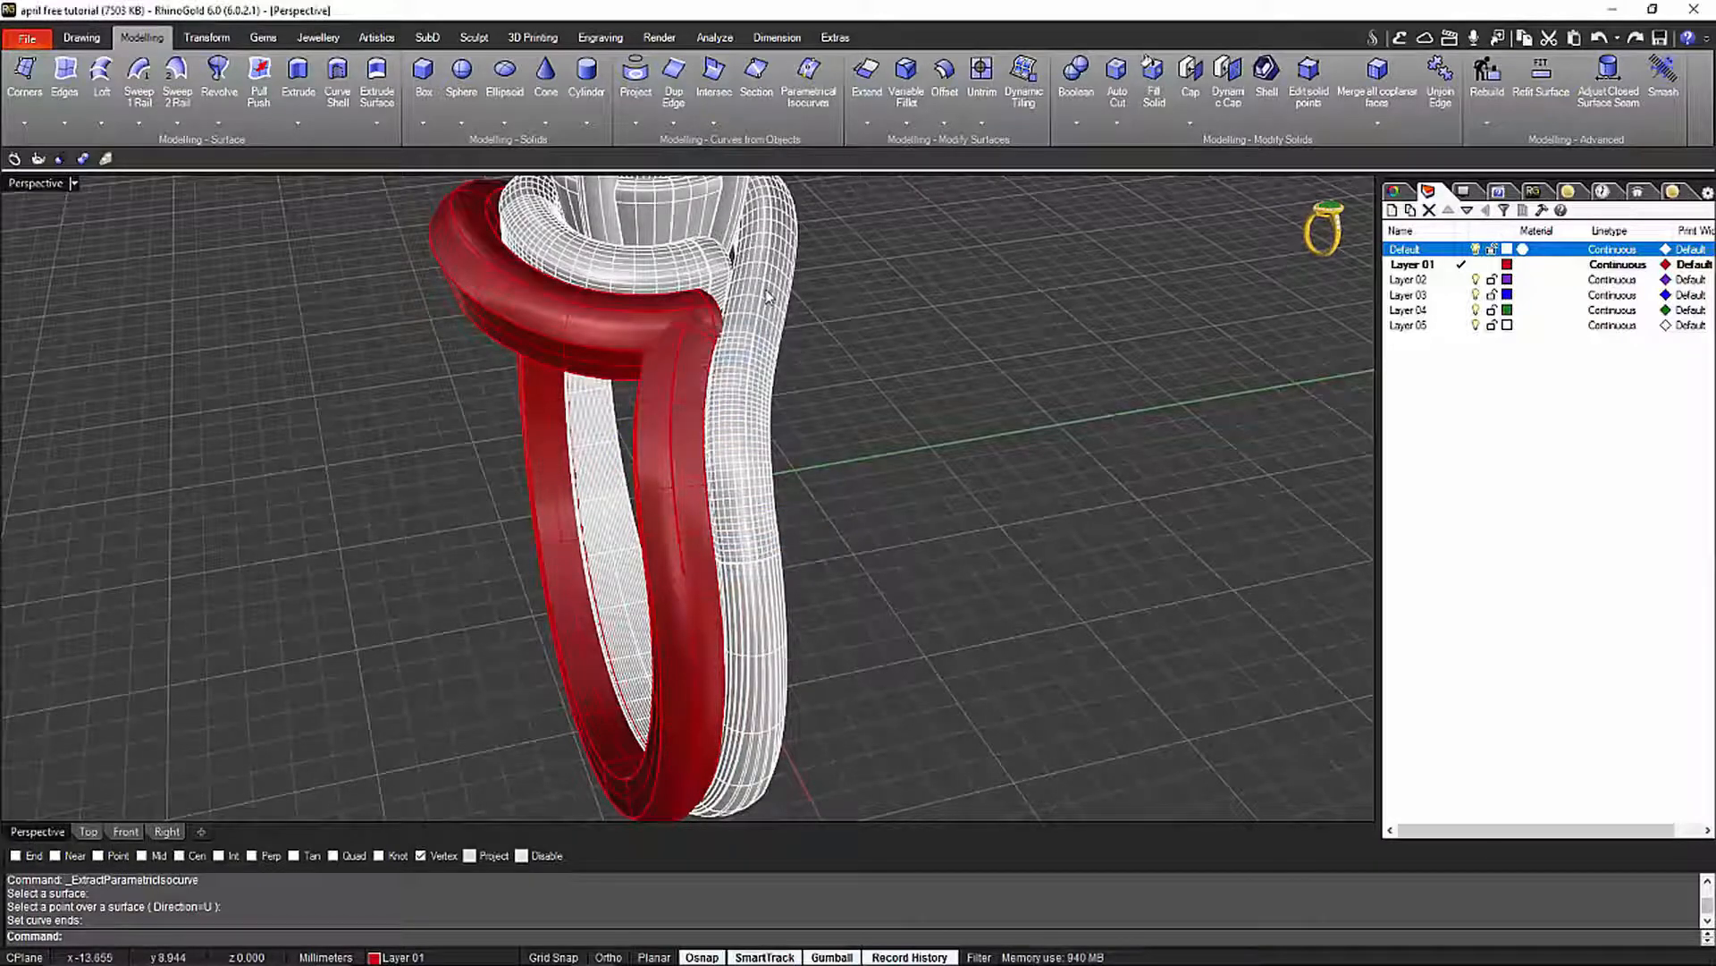
pyautogui.click(768, 298)
pyautogui.click(864, 336)
pyautogui.moveTo(1028, 360); pyautogui.dragTo(869, 528, button='right')
pyautogui.click(999, 382)
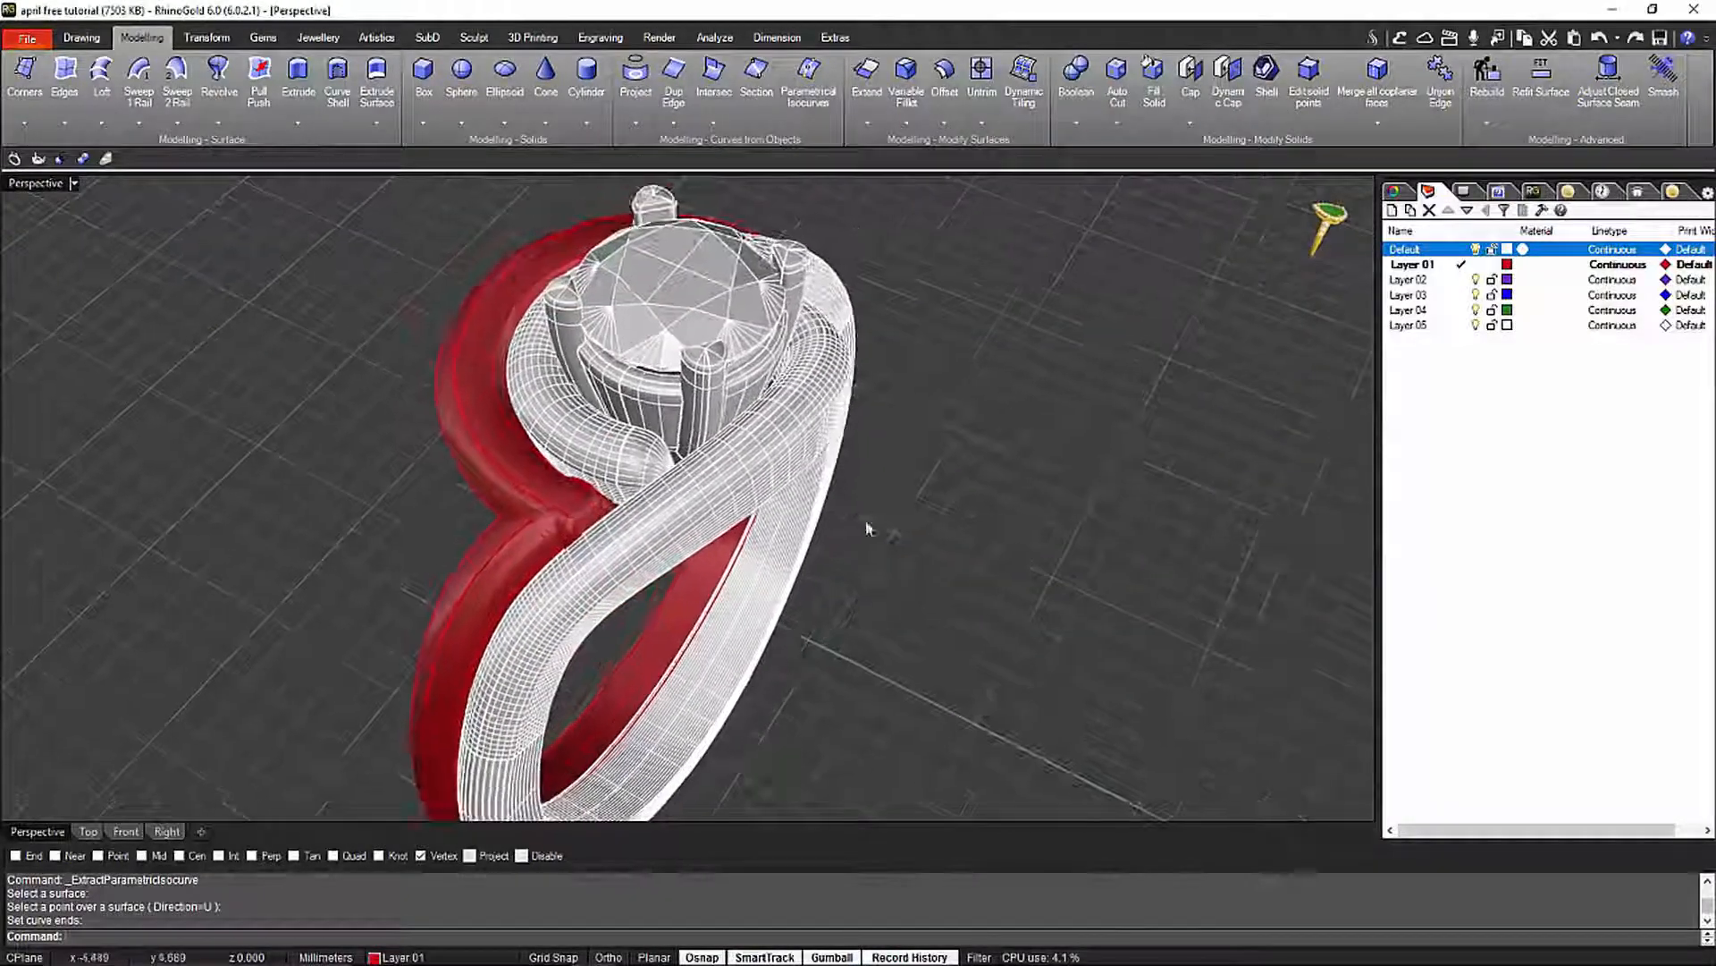
pyautogui.click(793, 404)
pyautogui.click(889, 453)
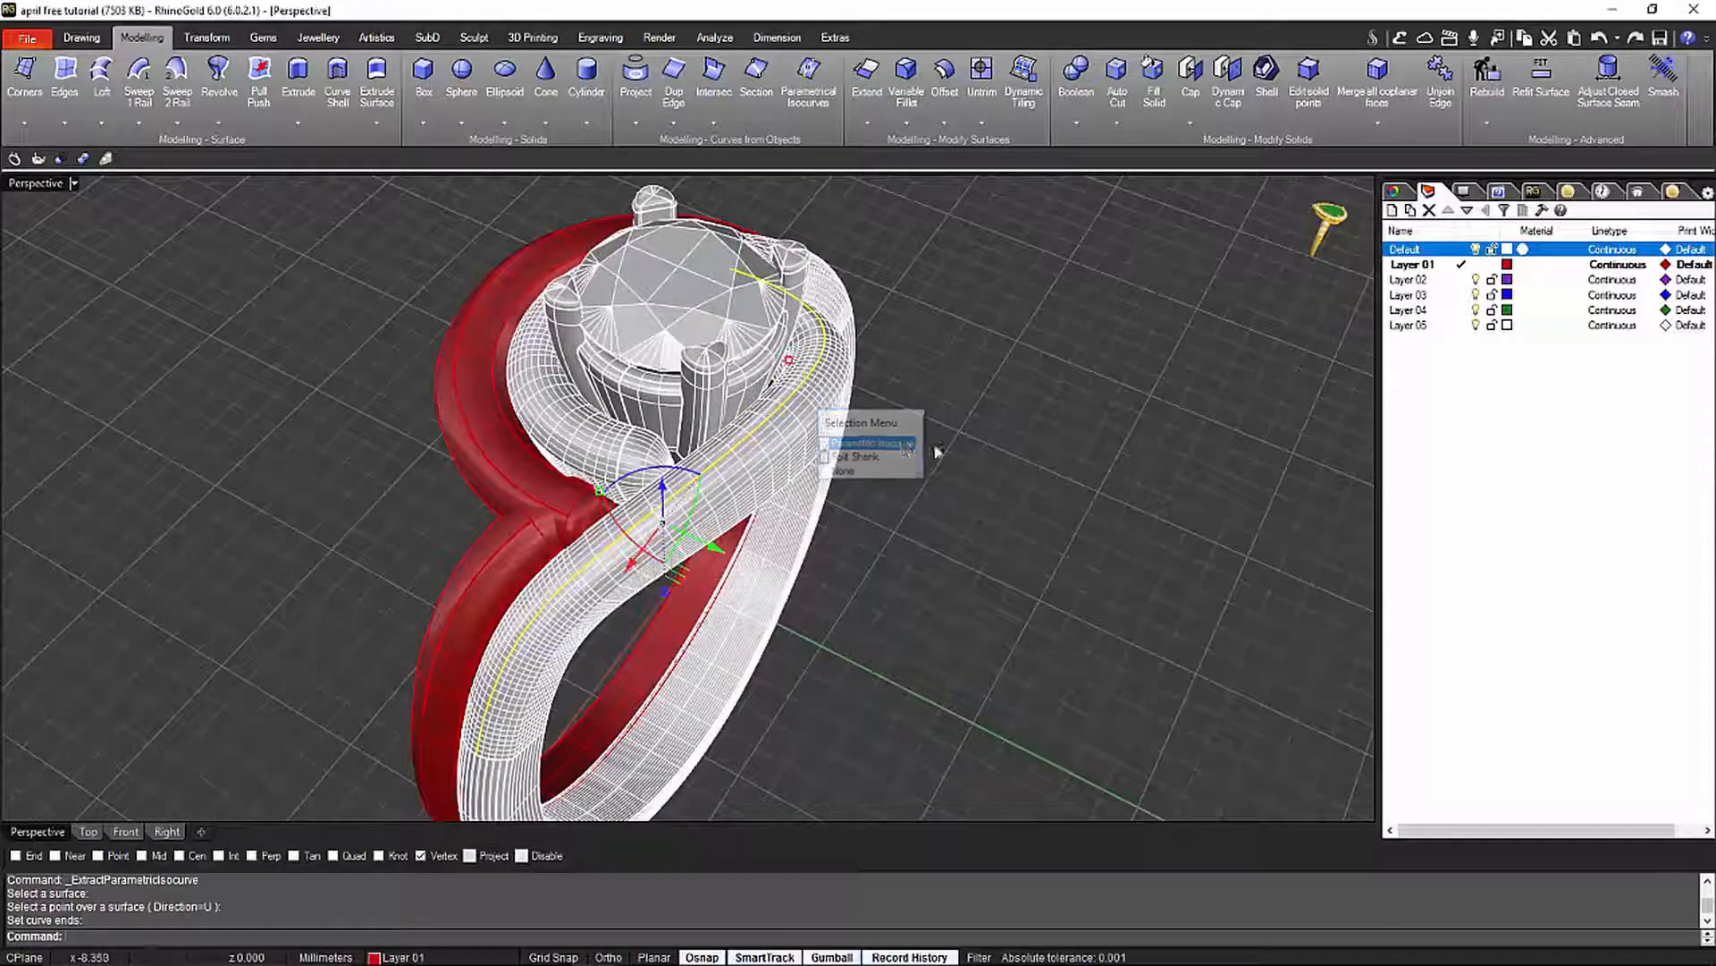
pyautogui.moveTo(930, 453); pyautogui.dragTo(629, 313, button='right')
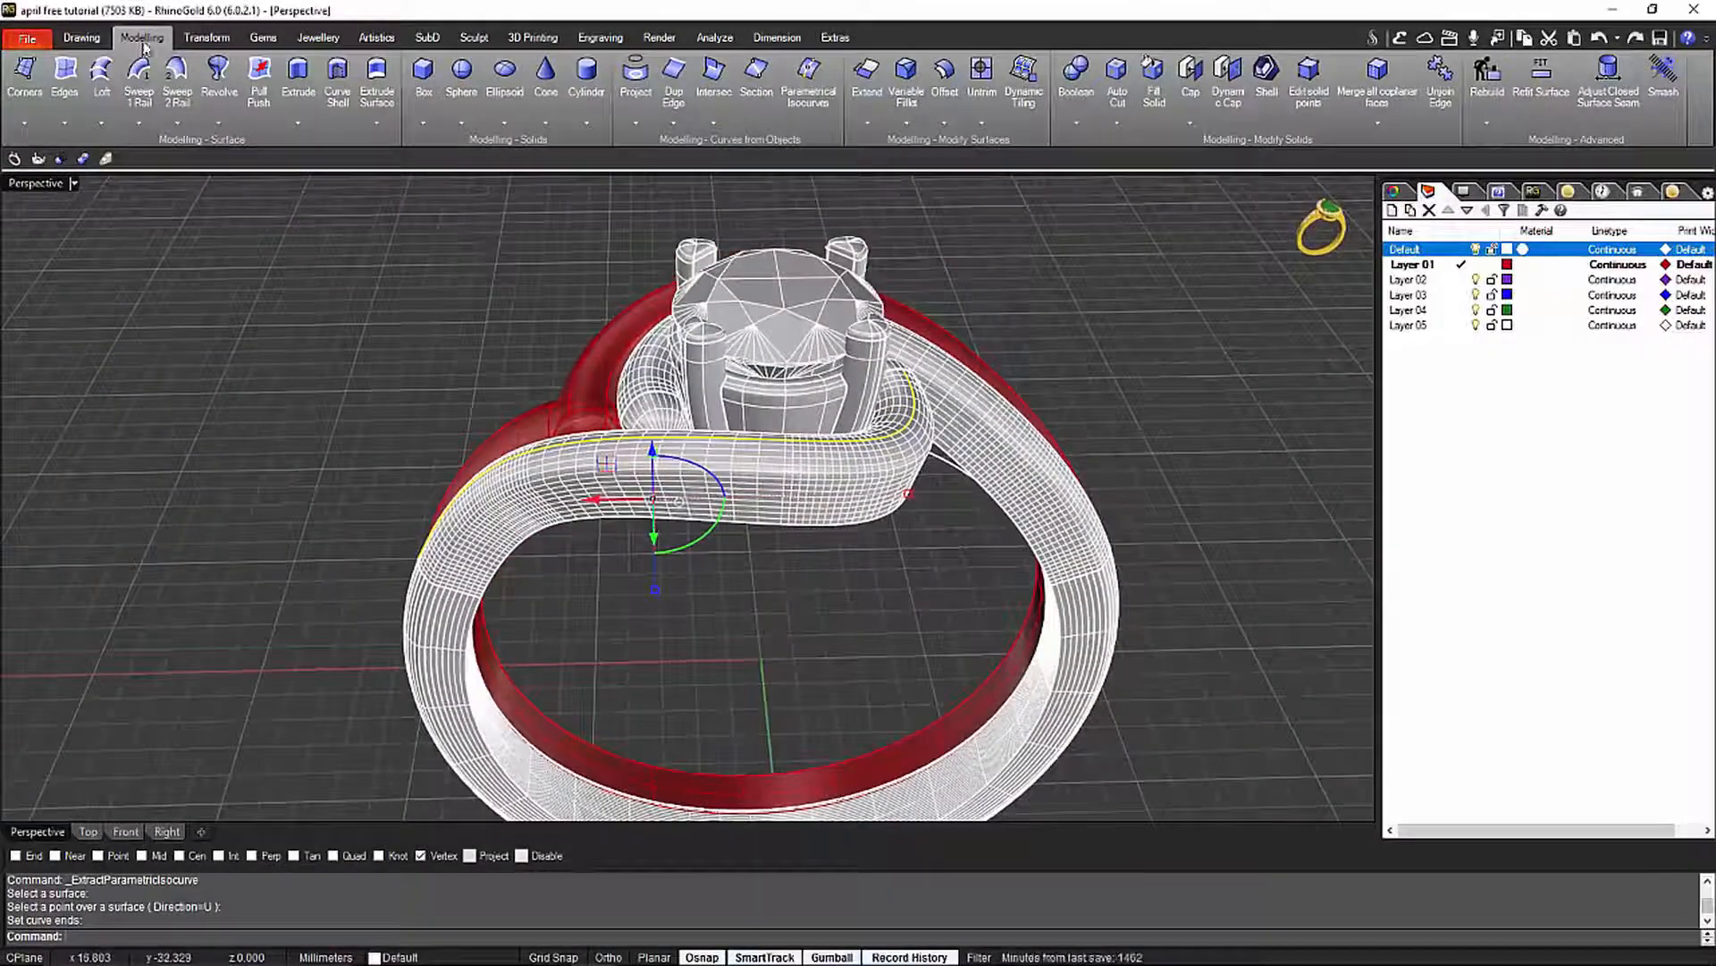
pyautogui.click(262, 39)
pyautogui.click(62, 71)
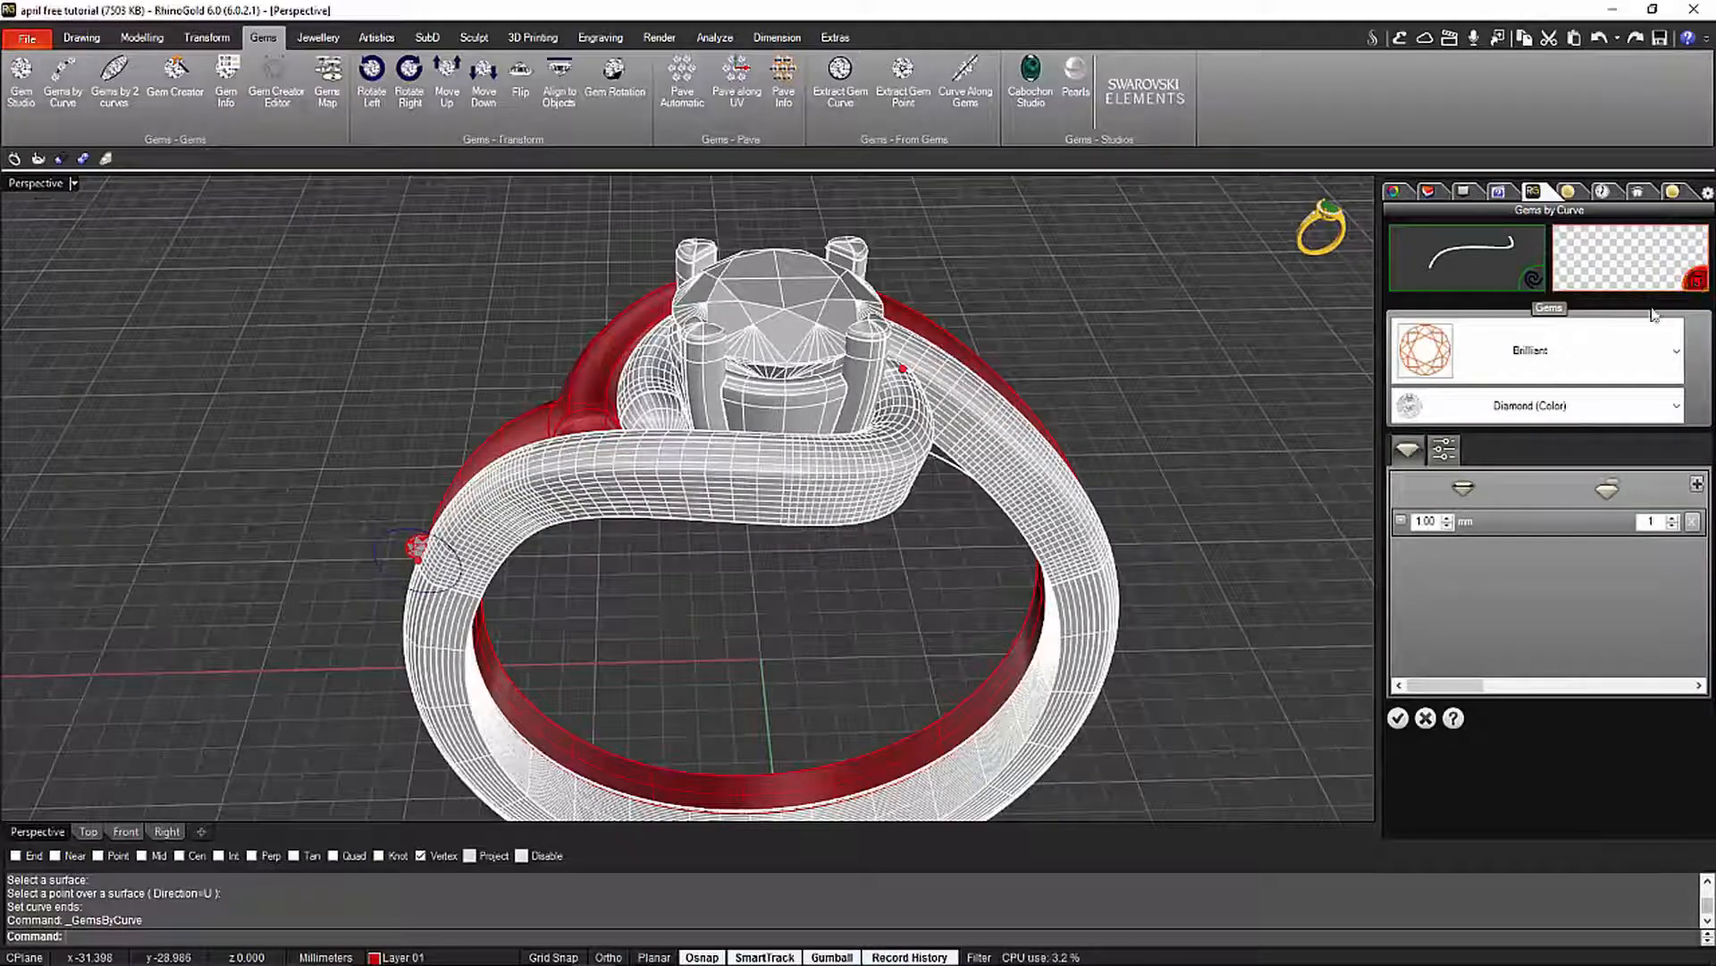
pyautogui.click(1695, 280)
pyautogui.click(887, 480)
pyautogui.moveTo(886, 480); pyautogui.dragTo(920, 433, button='right')
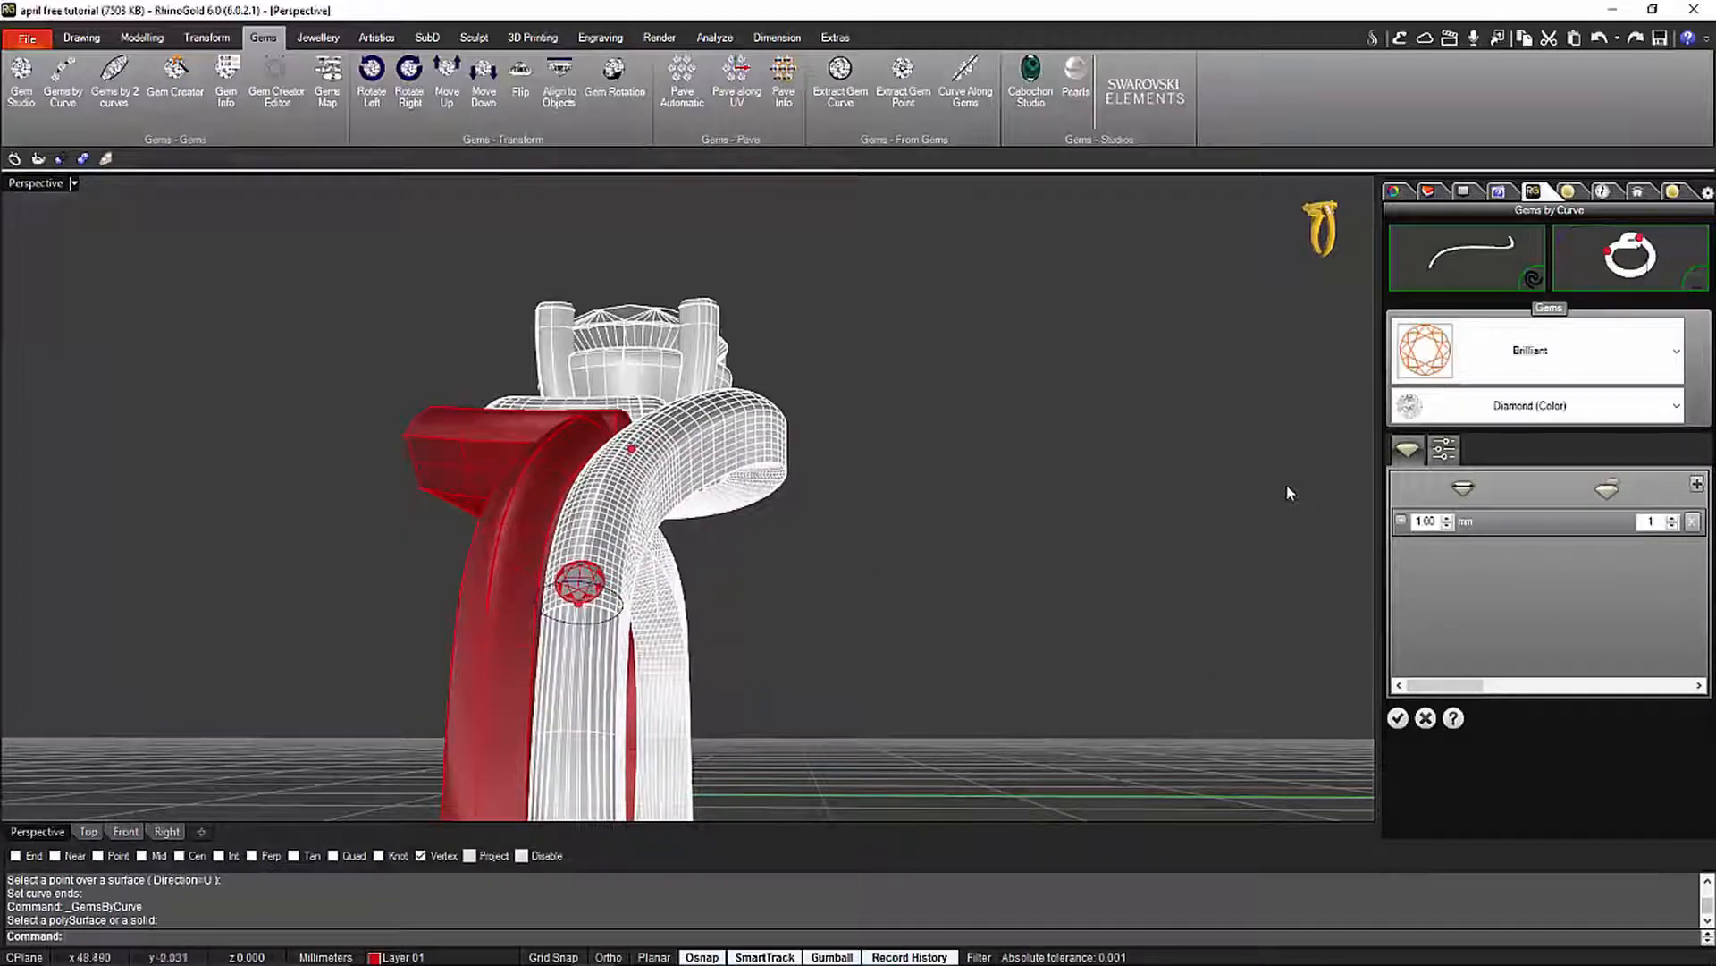
pyautogui.click(1425, 718)
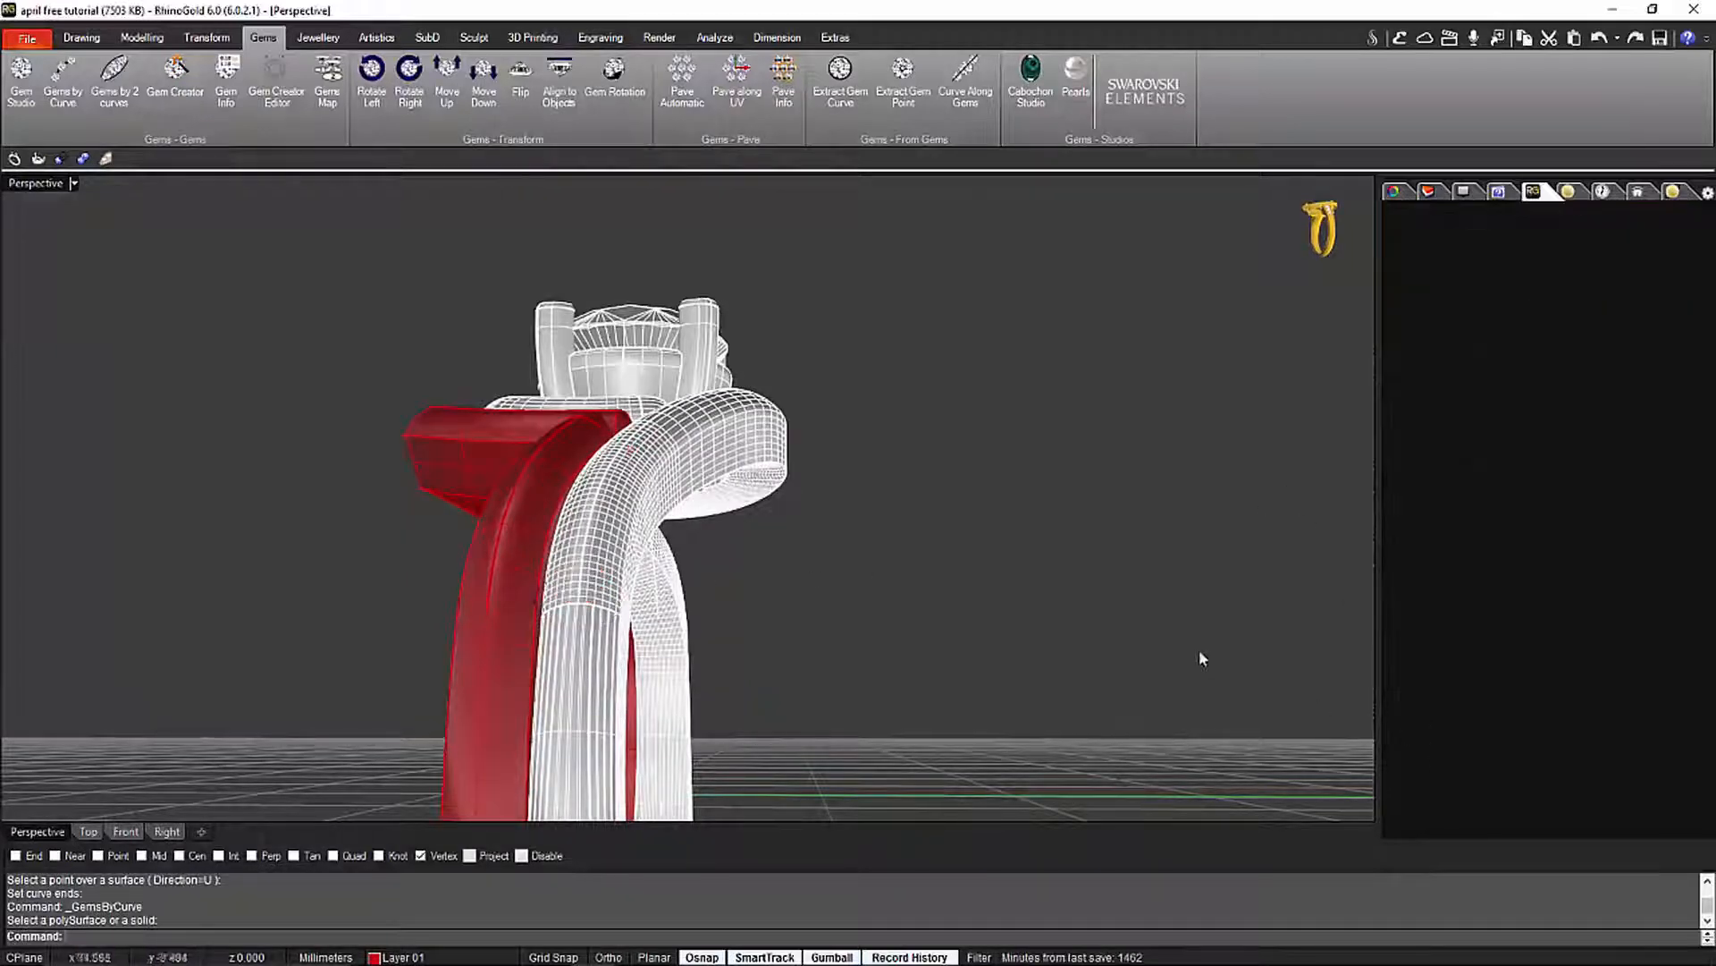
# Make Default the current layer and lock Layer 01
pyautogui.moveTo(1199, 650); pyautogui.dragTo(1055, 644, button='right')
pyautogui.click(1429, 192)
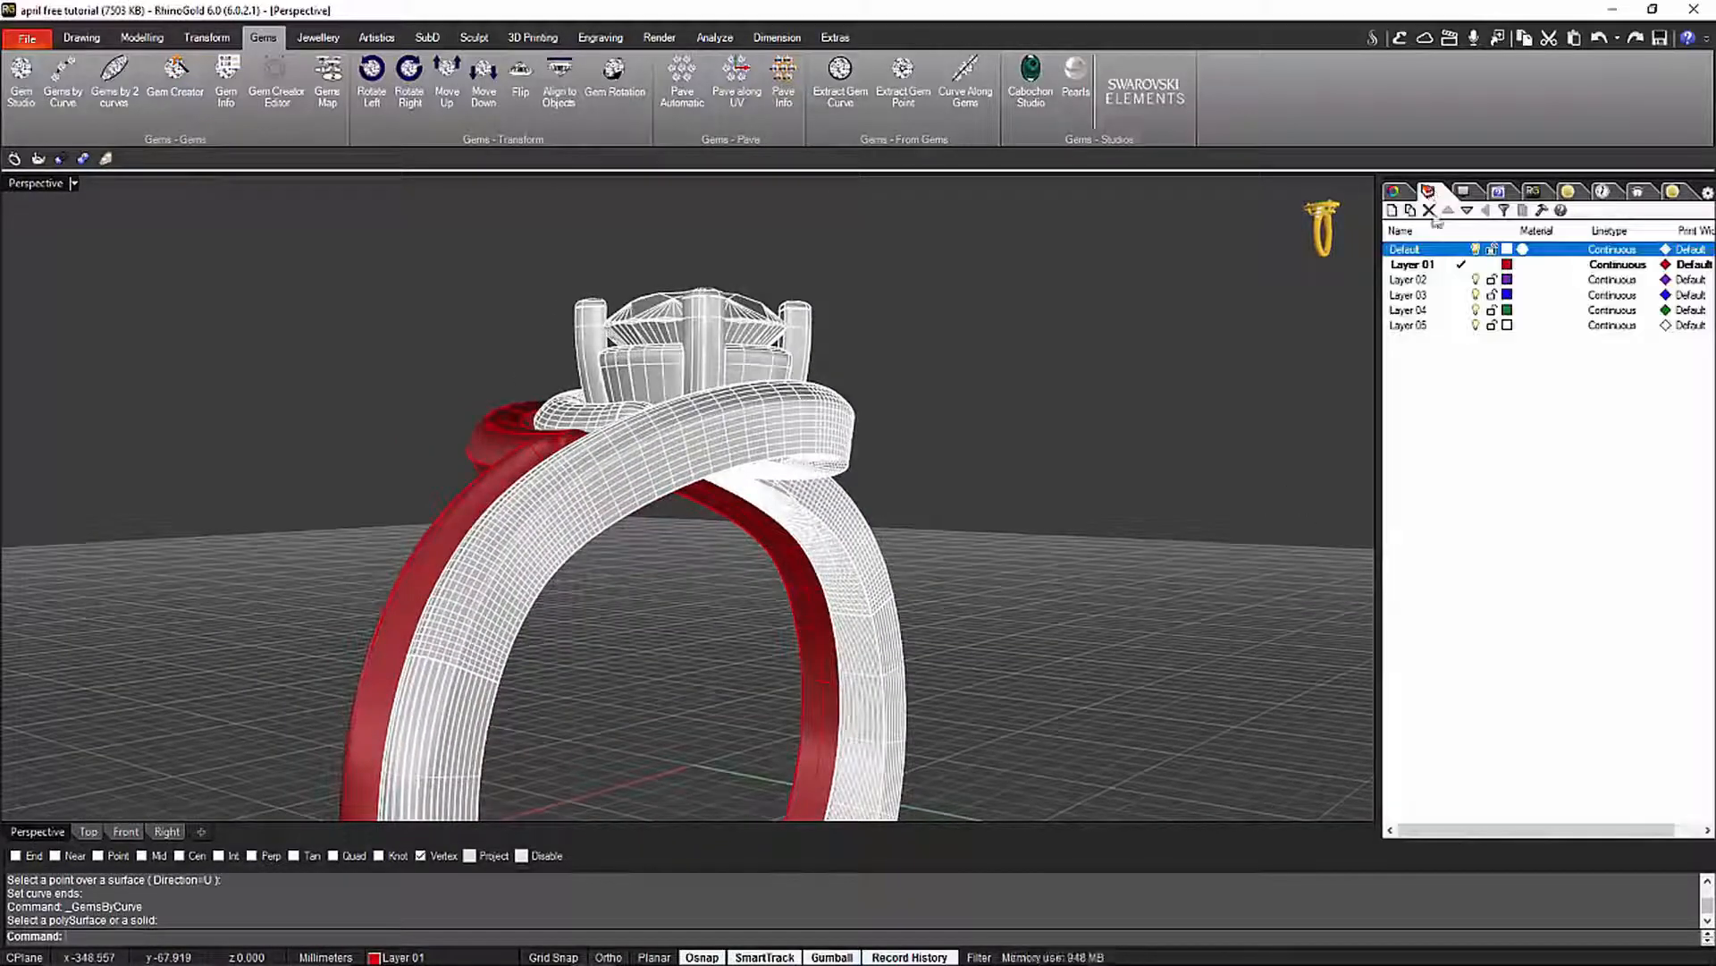
pyautogui.click(1461, 250)
pyautogui.moveTo(1288, 269); pyautogui.dragTo(946, 451, button='right')
pyautogui.moveTo(1317, 324)
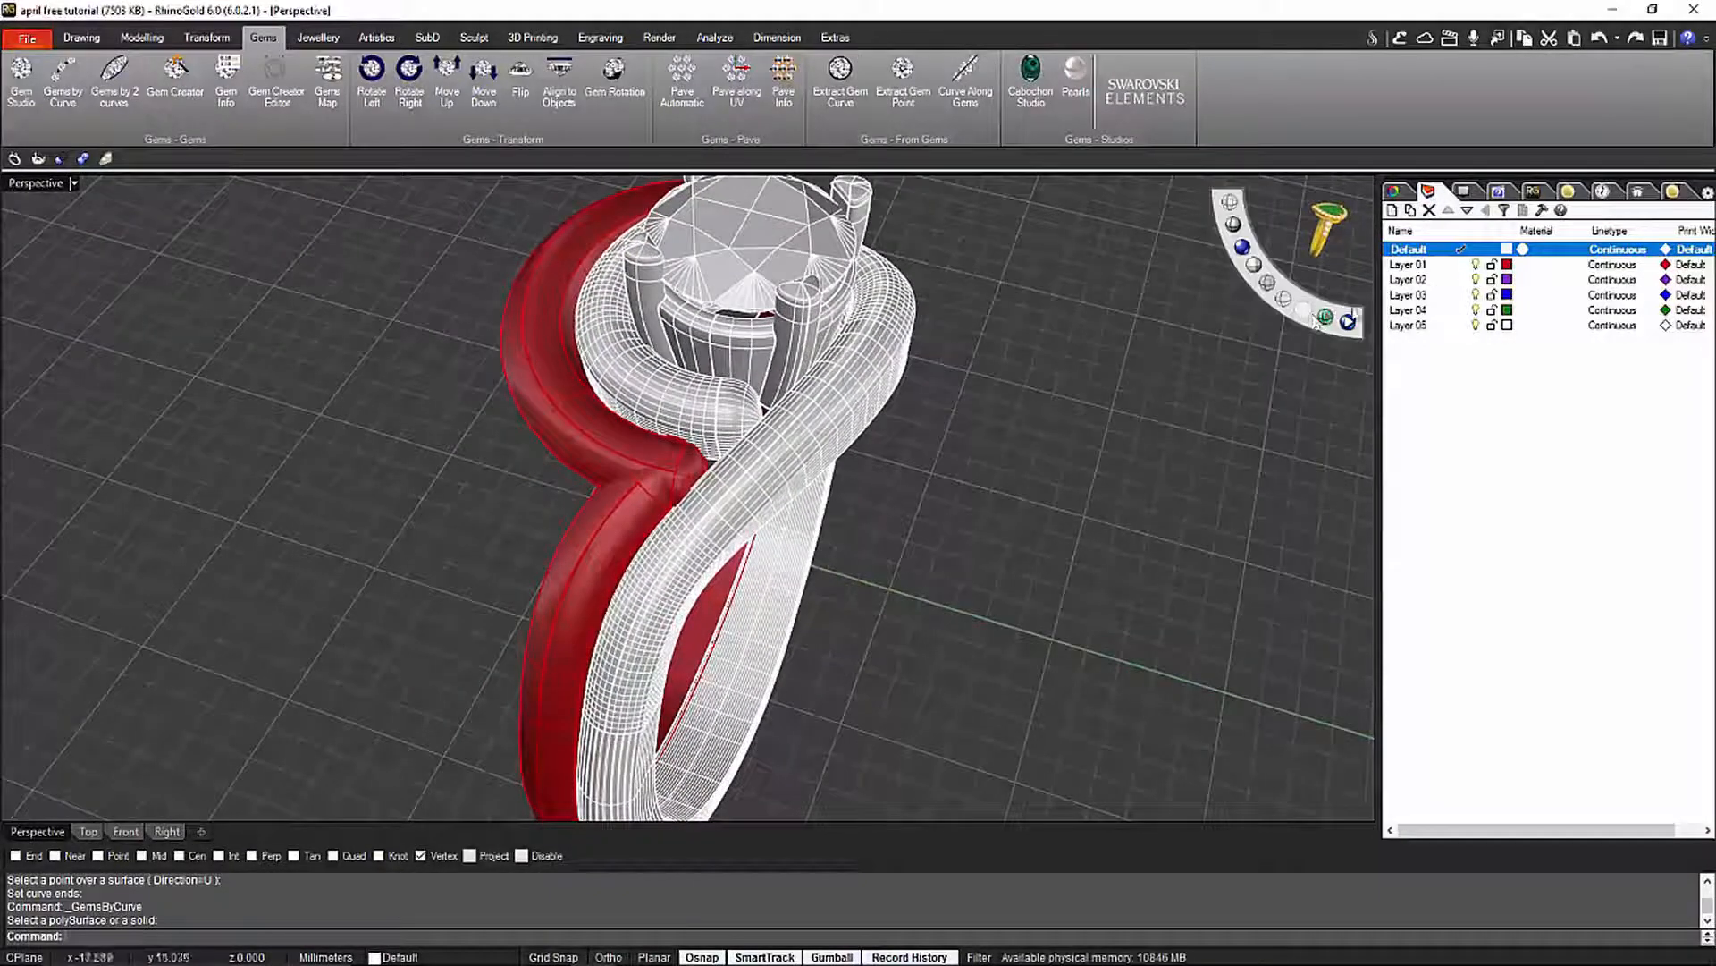
pyautogui.click(1491, 268)
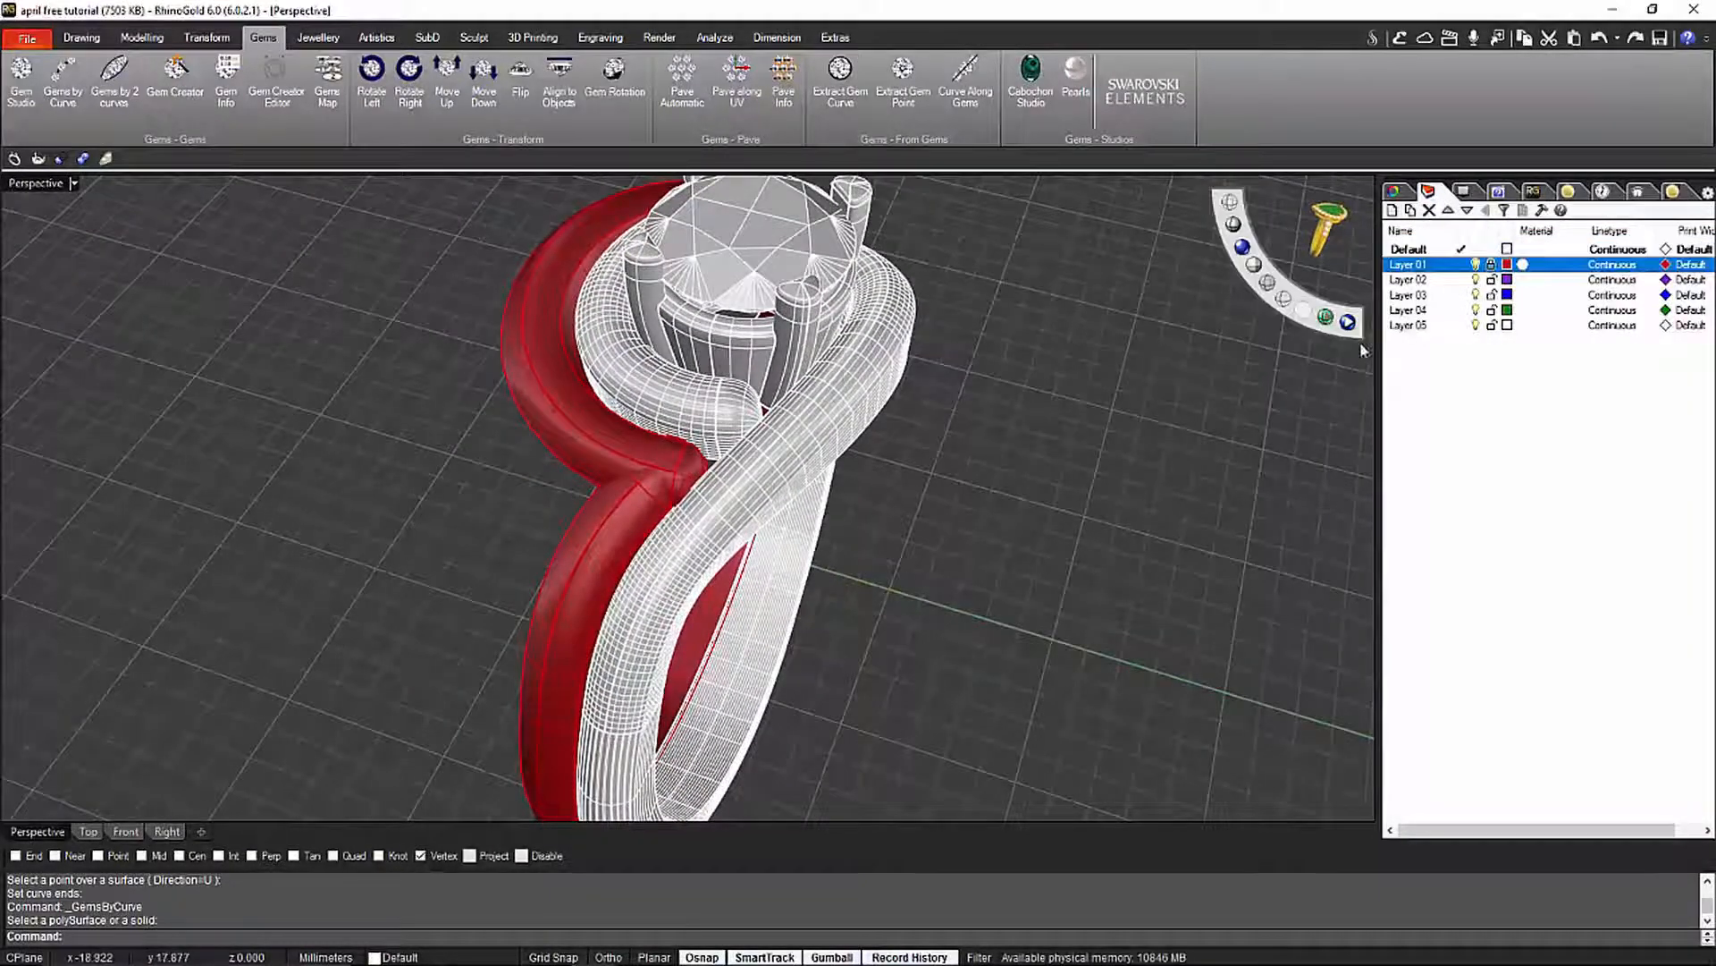
# Start Gems by Curve on the split shank's isocurve, with the shank as the supporting solid
pyautogui.click(793, 429)
pyautogui.click(897, 463)
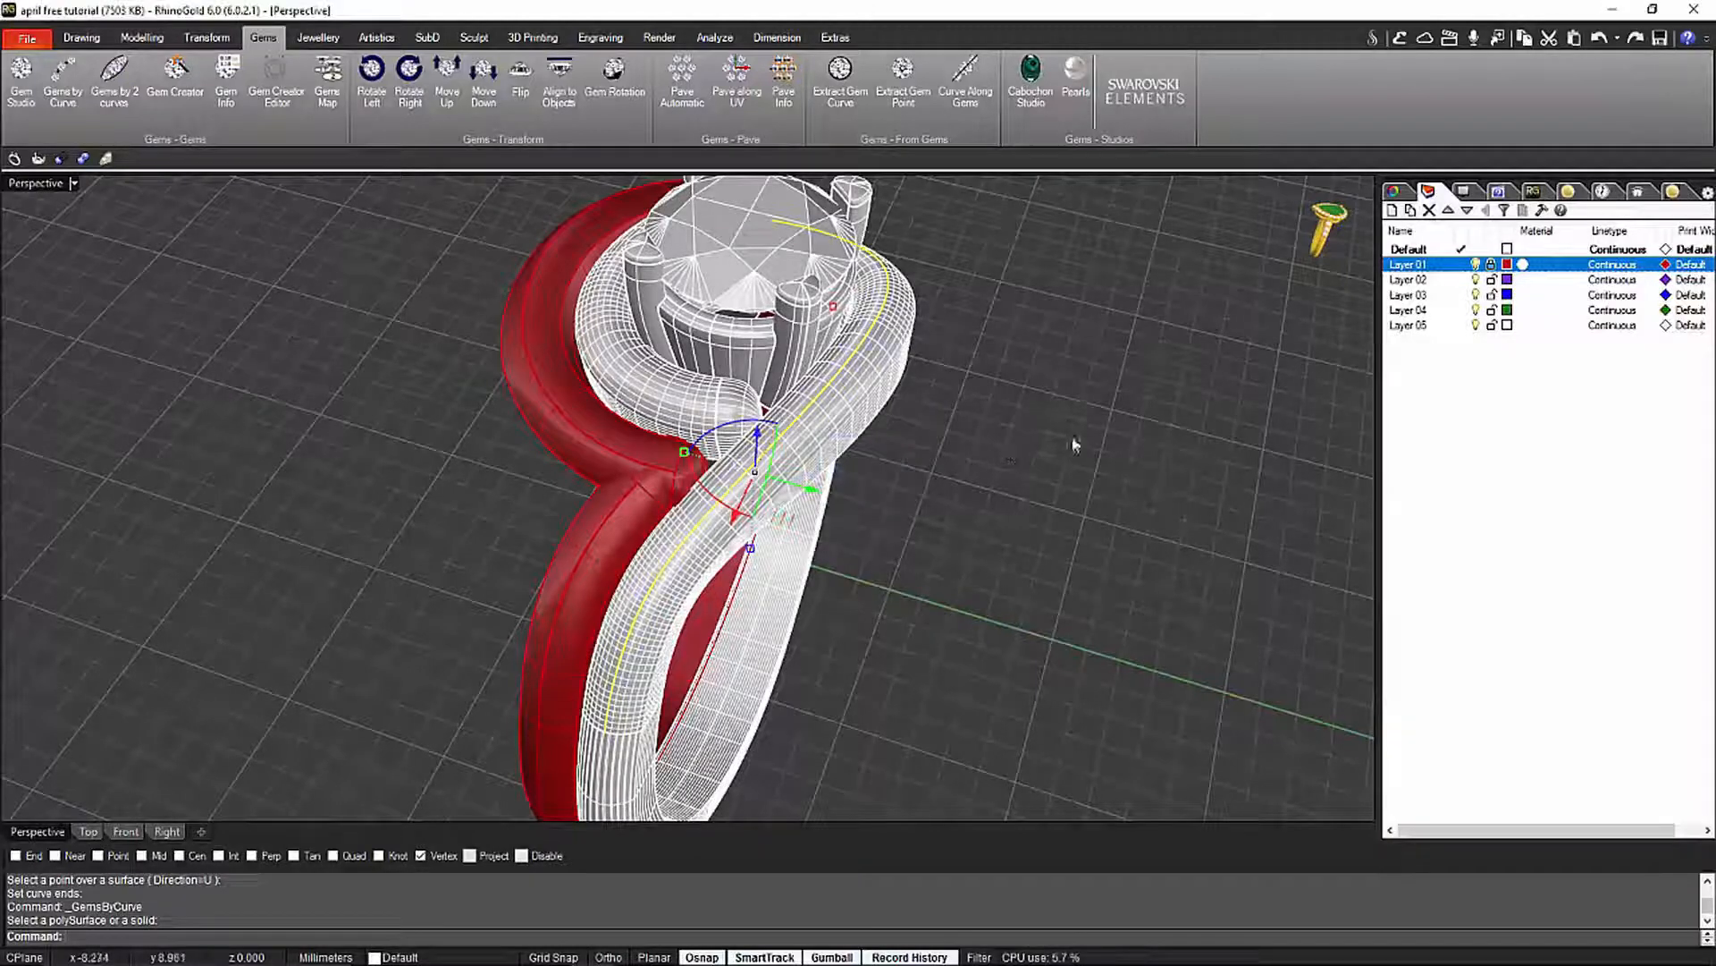
pyautogui.moveTo(1076, 444); pyautogui.dragTo(716, 465, button='right')
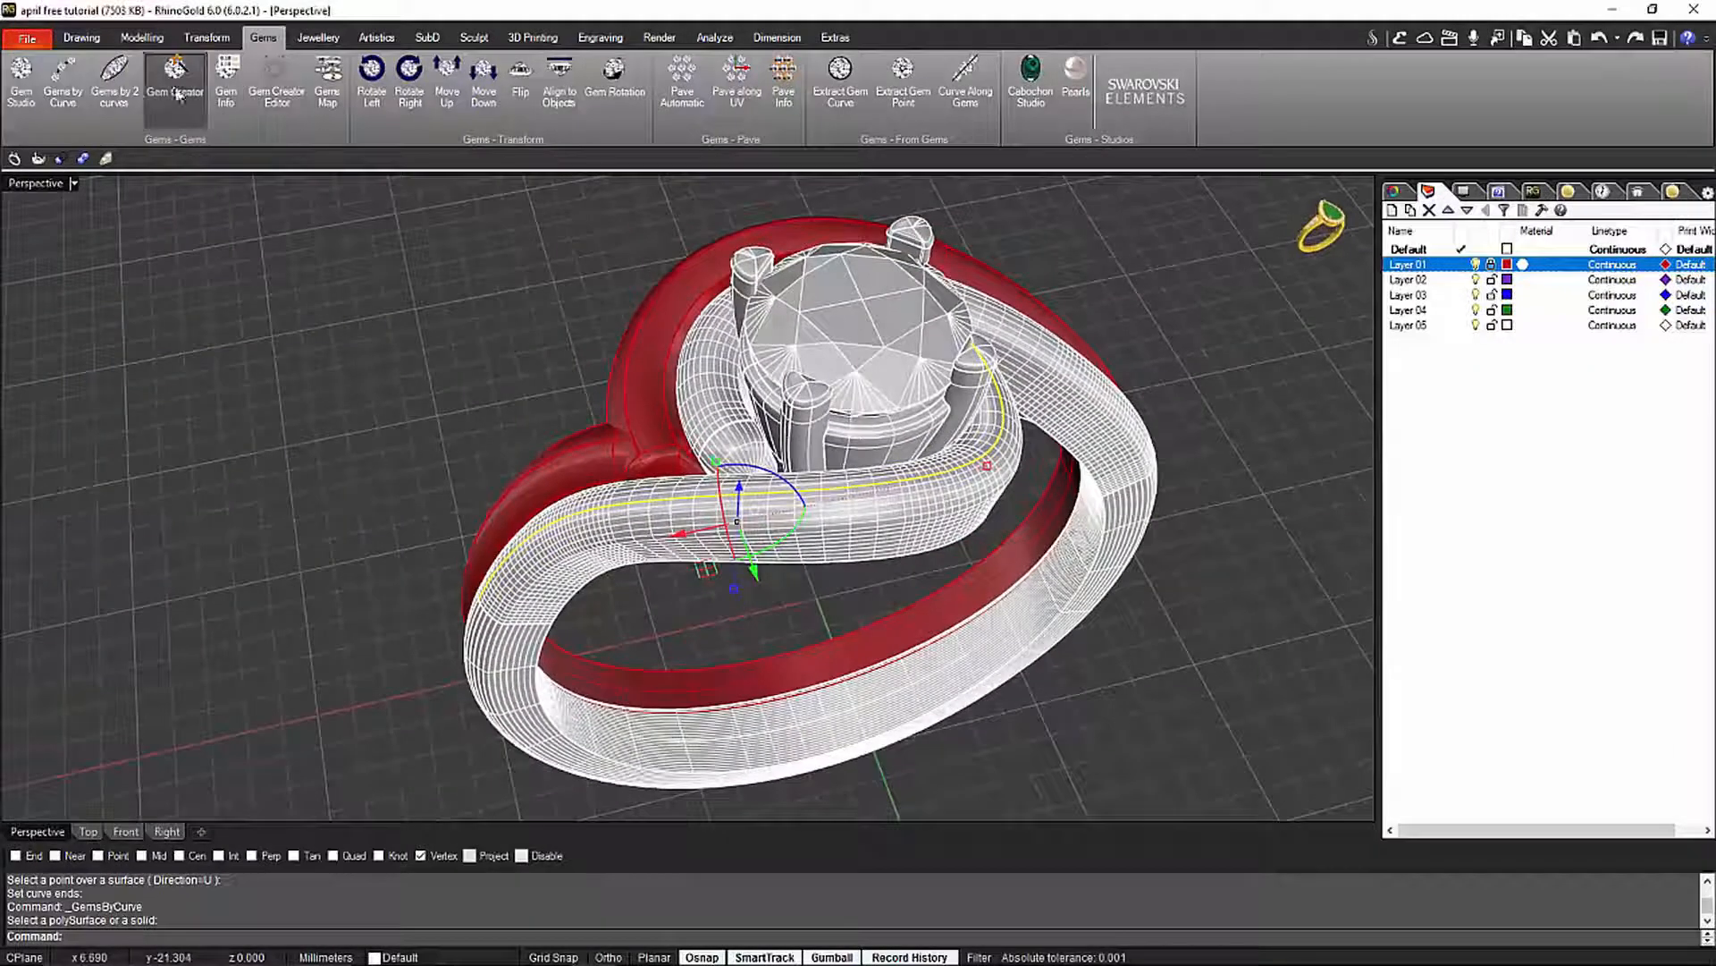
pyautogui.click(76, 82)
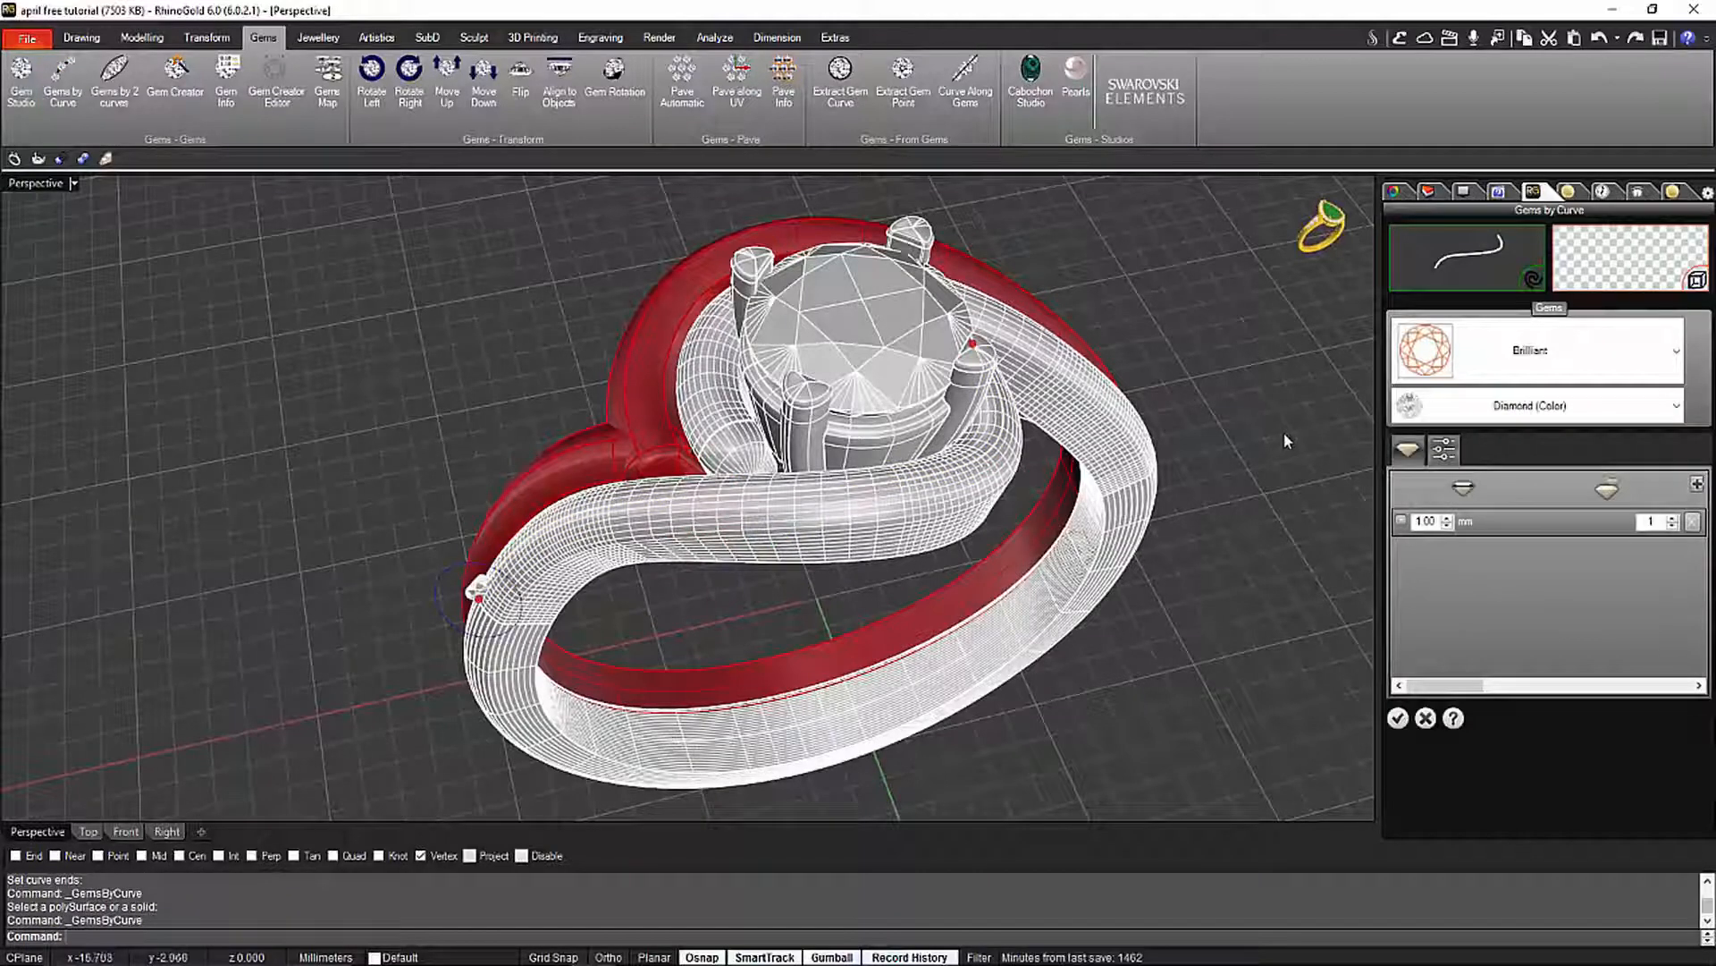
pyautogui.click(1696, 284)
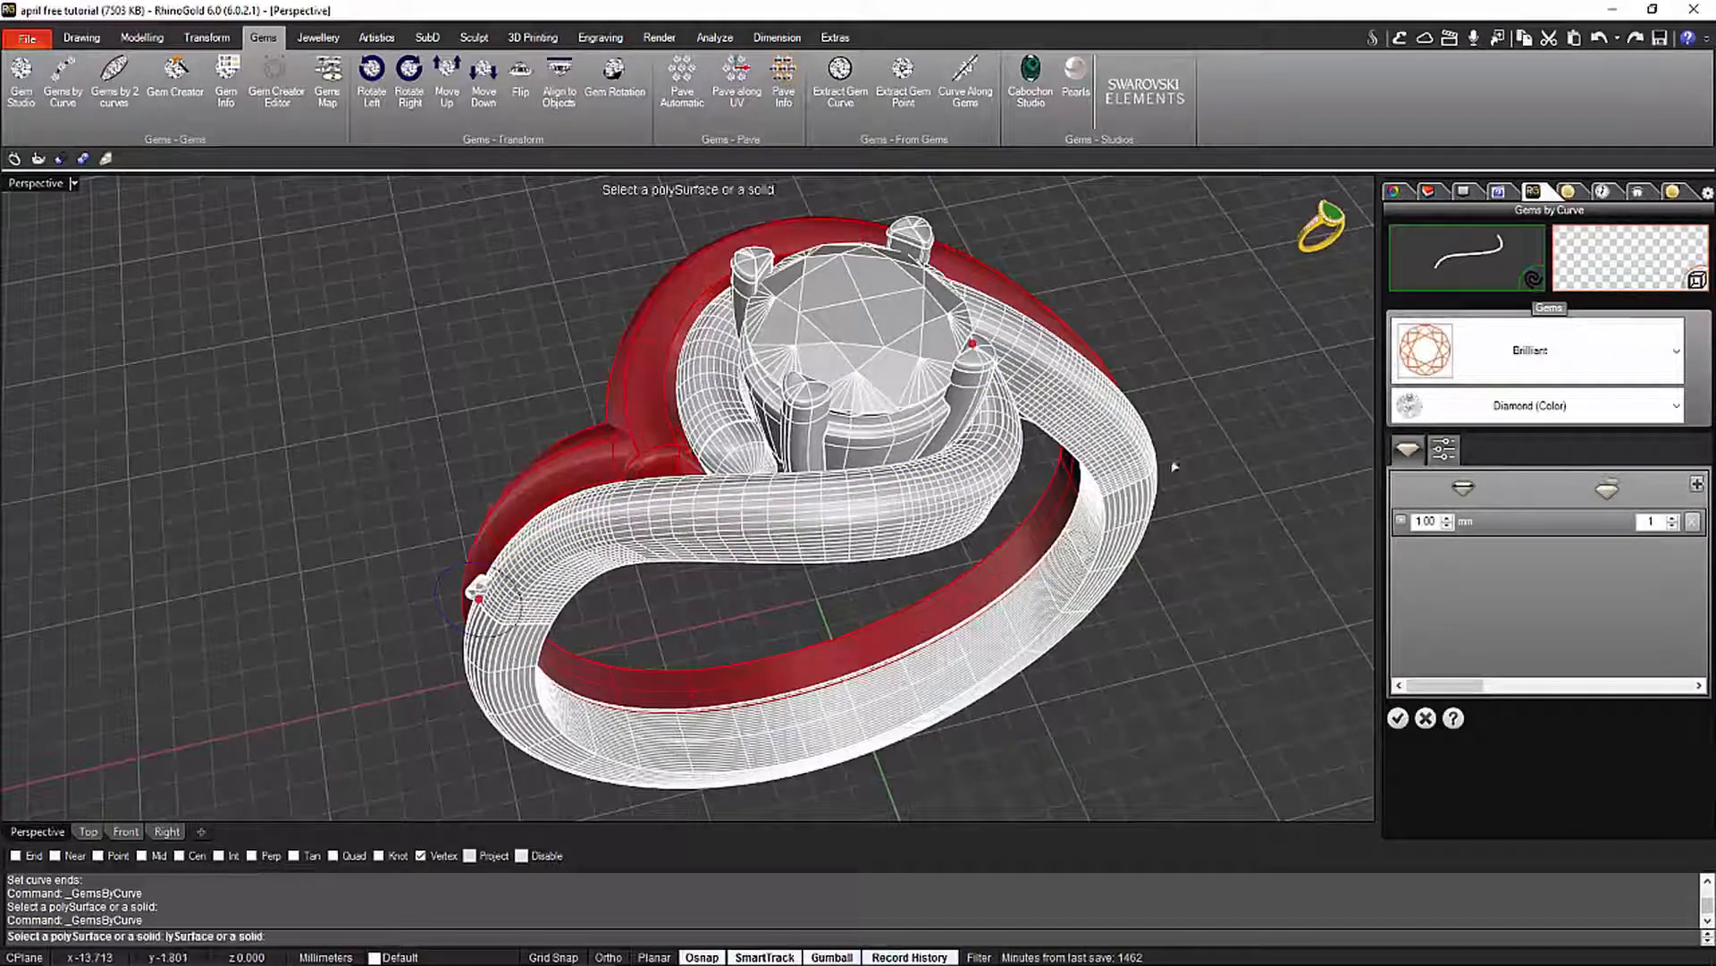
pyautogui.click(984, 495)
# Set the gem layout to Gem Top and the brilliants' diameter to 1.30 mm
pyautogui.moveTo(821, 608); pyautogui.dragTo(712, 522, button='right')
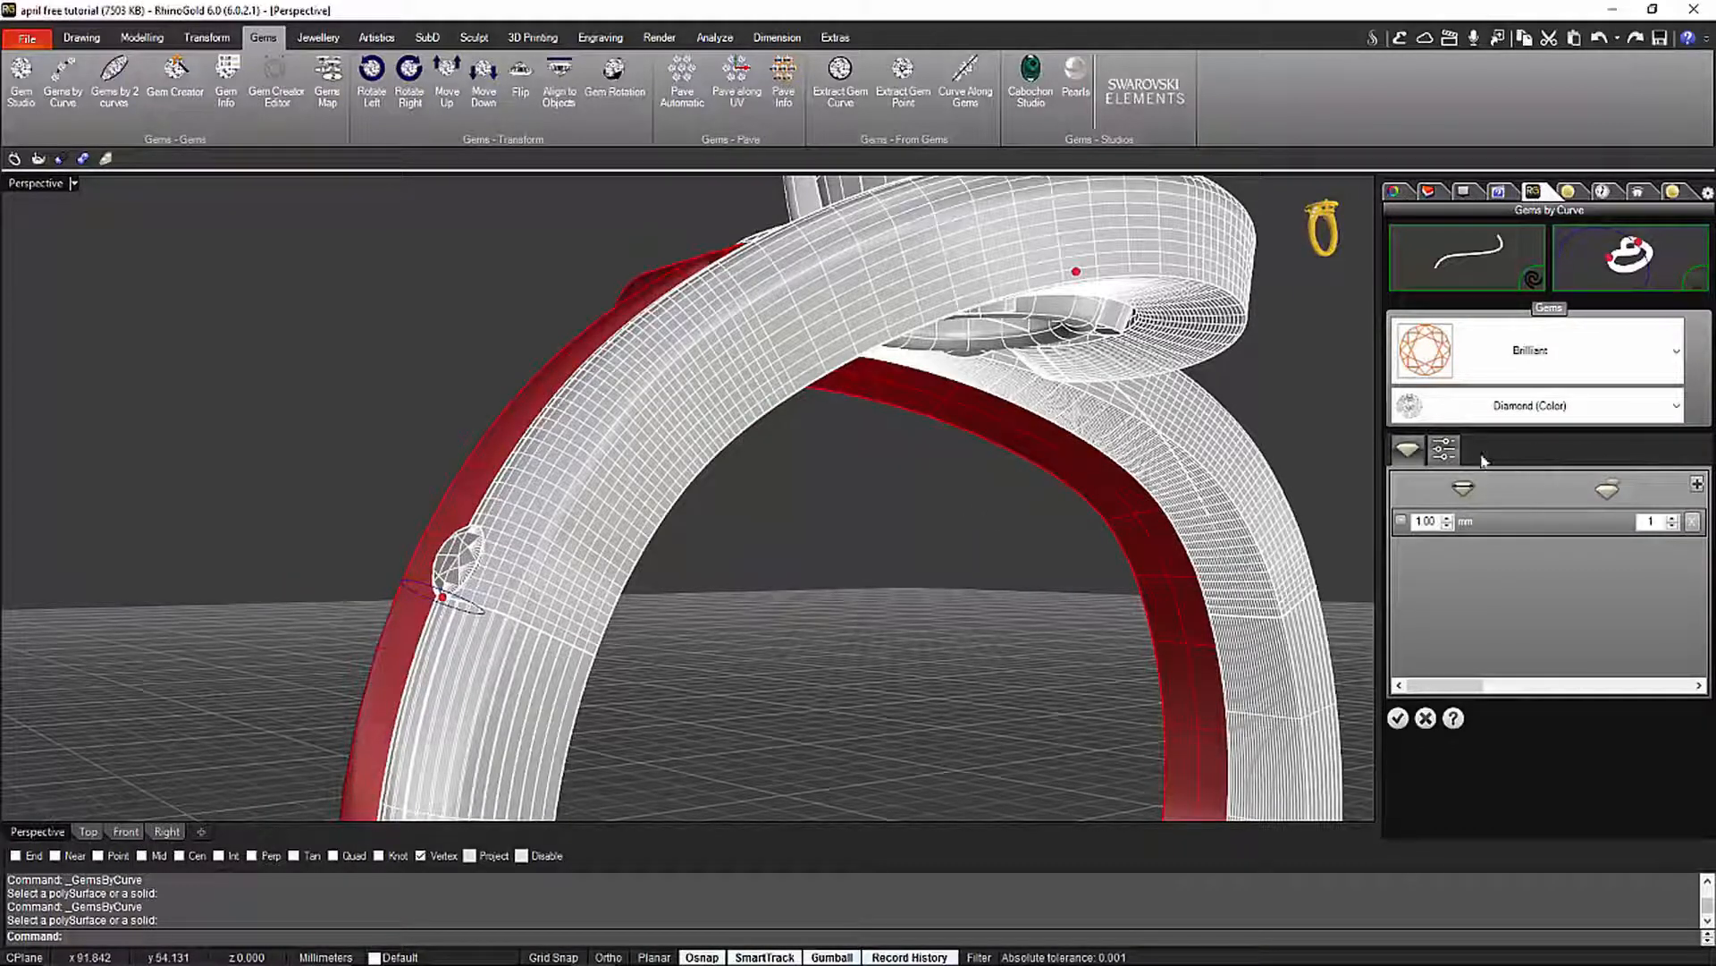
pyautogui.click(1446, 451)
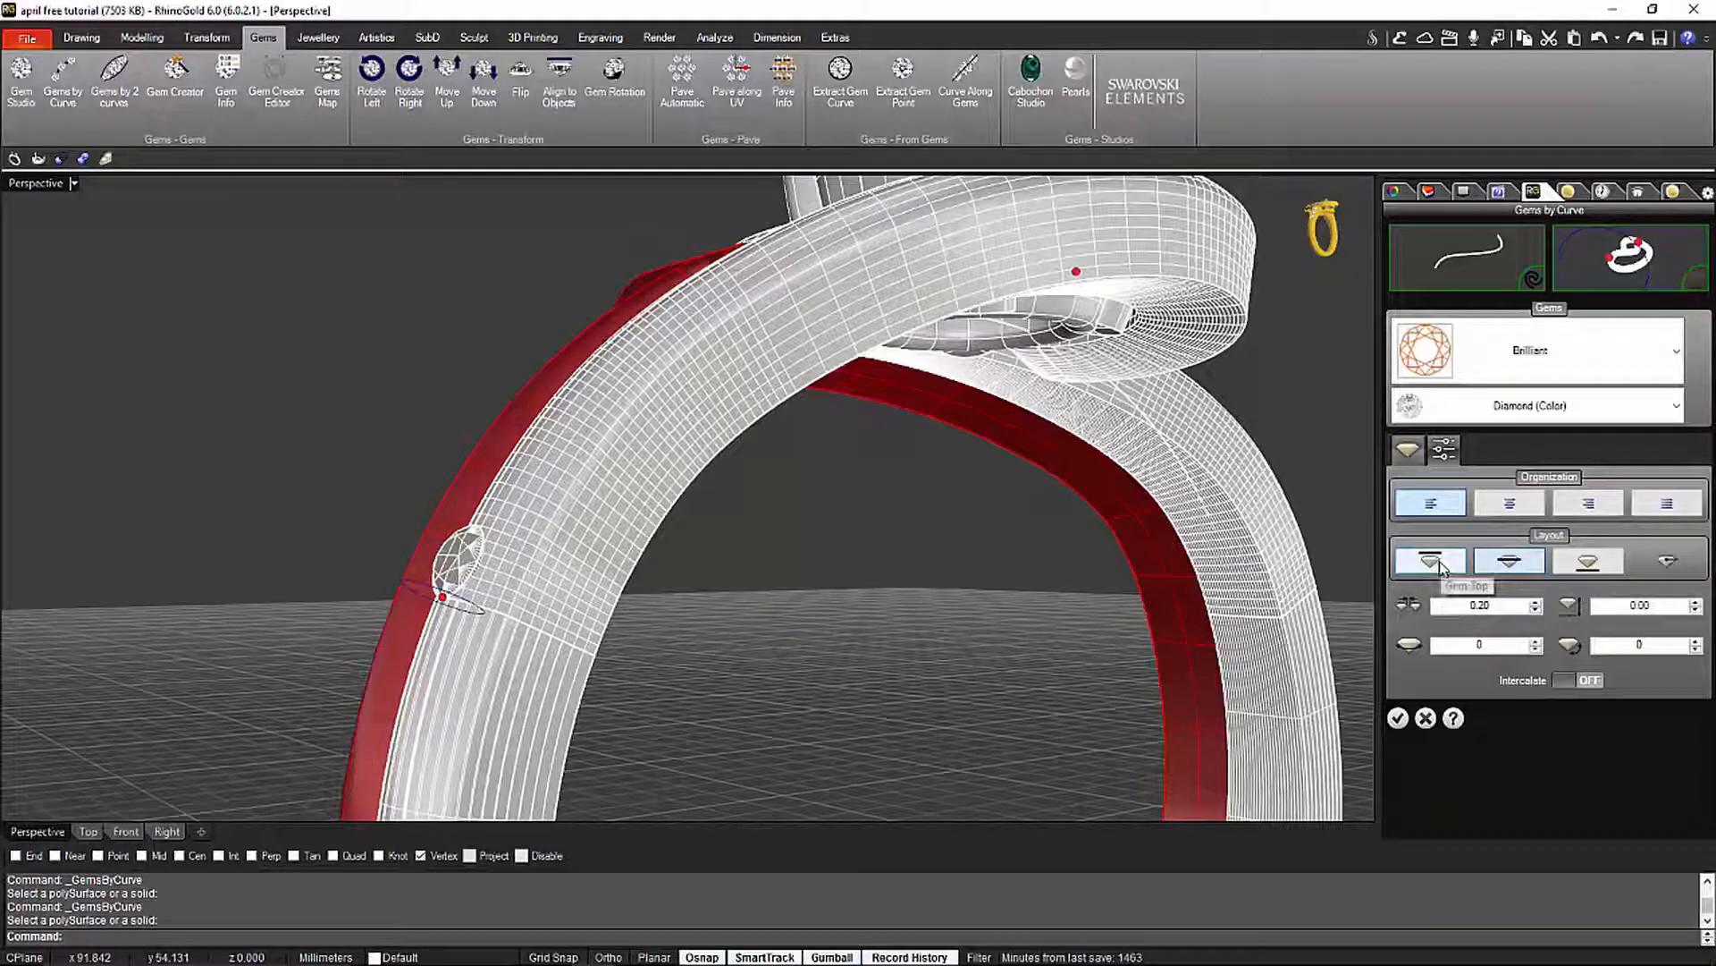
pyautogui.click(1434, 565)
pyautogui.moveTo(850, 581); pyautogui.dragTo(983, 528, button='right')
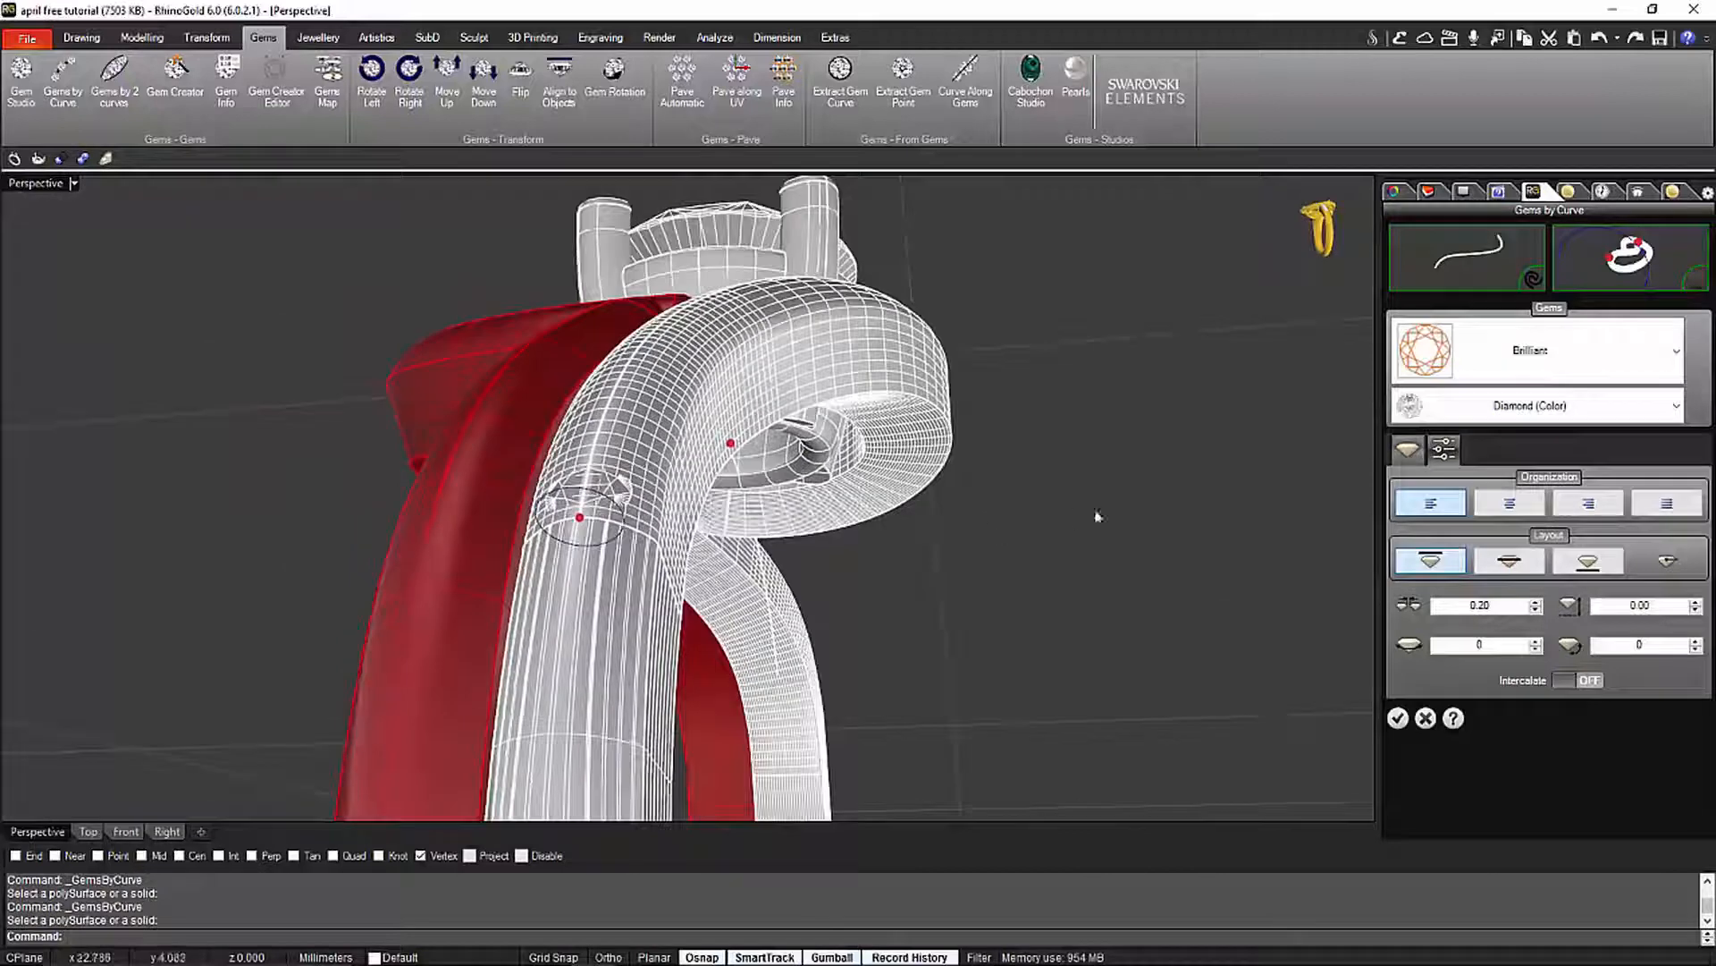
pyautogui.click(1412, 456)
pyautogui.click(1449, 518)
pyautogui.click(1448, 517)
pyautogui.click(1448, 517)
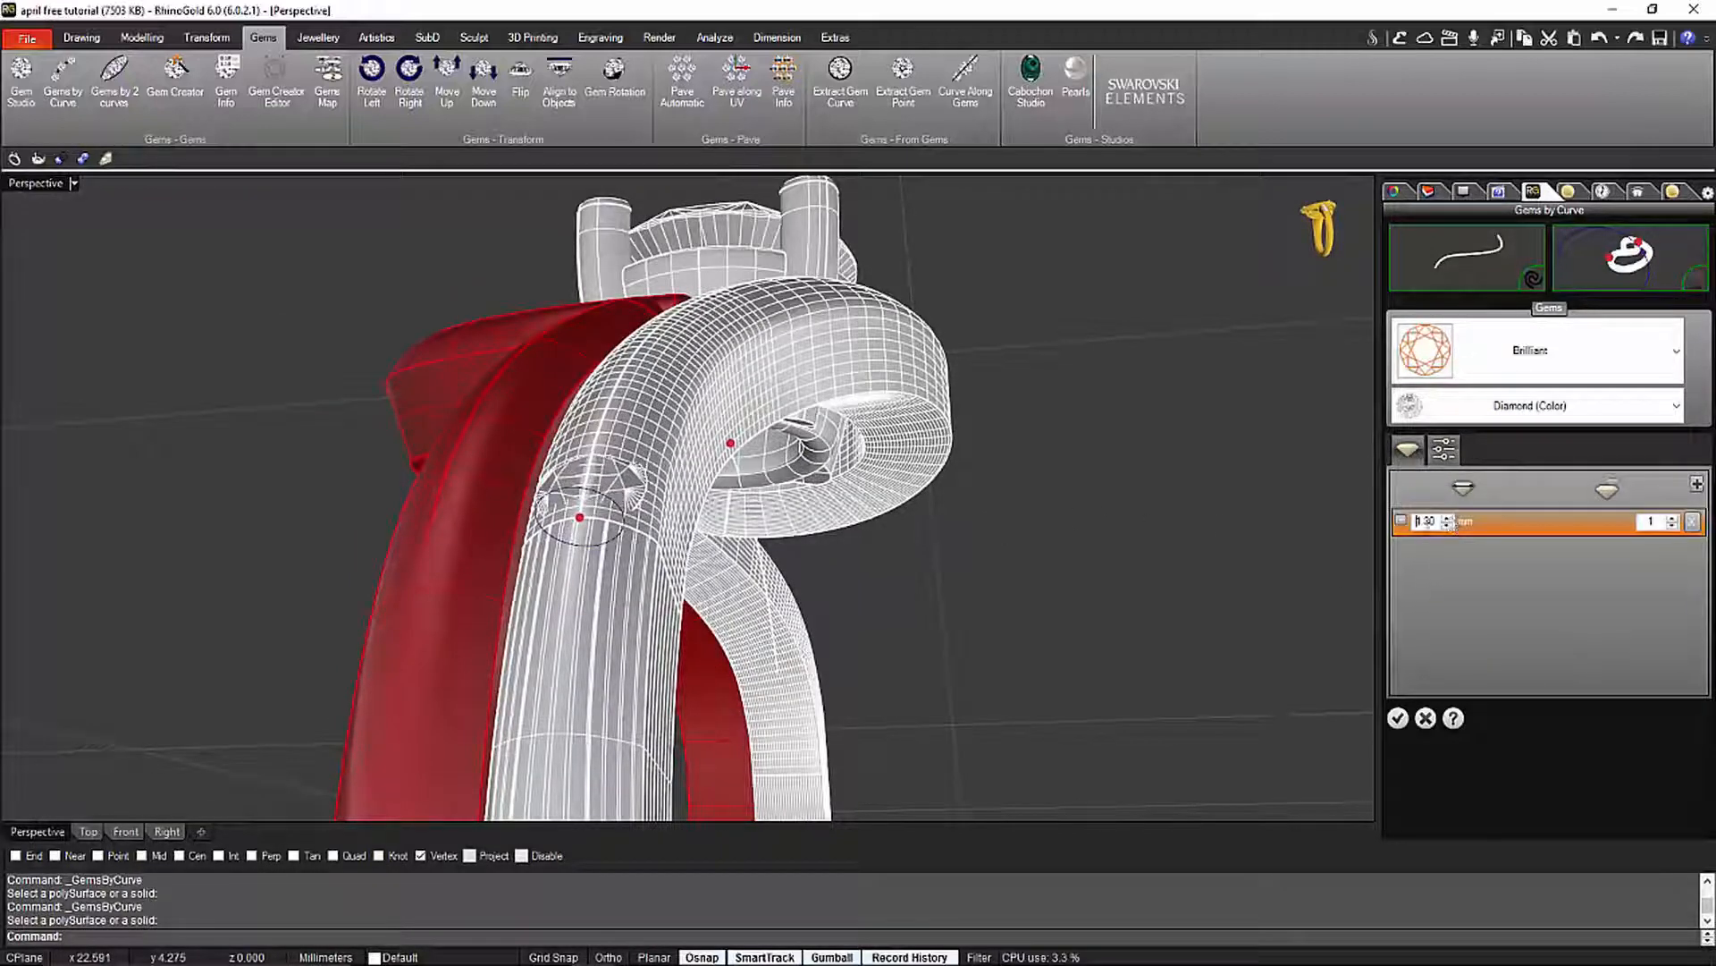
pyautogui.moveTo(748, 585); pyautogui.dragTo(894, 590, button='right')
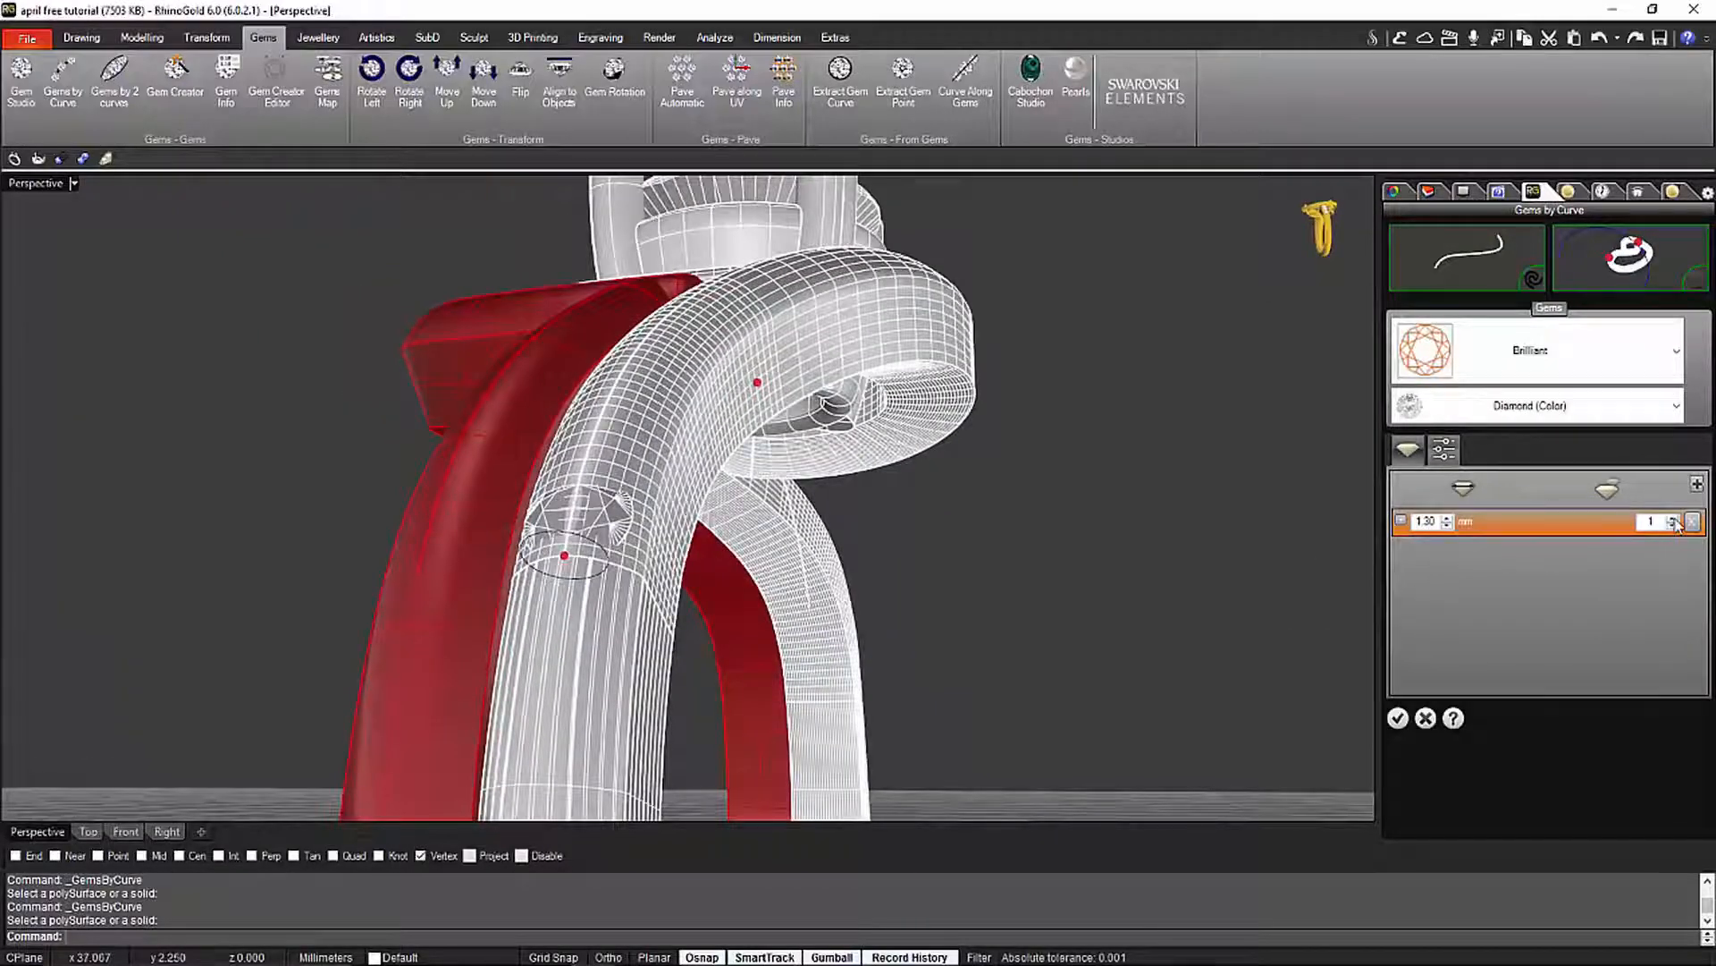
# Raise the number of gems along the split shank's isocurve to 13 and create them
pyautogui.moveTo(787, 420); pyautogui.dragTo(707, 438, button='right')
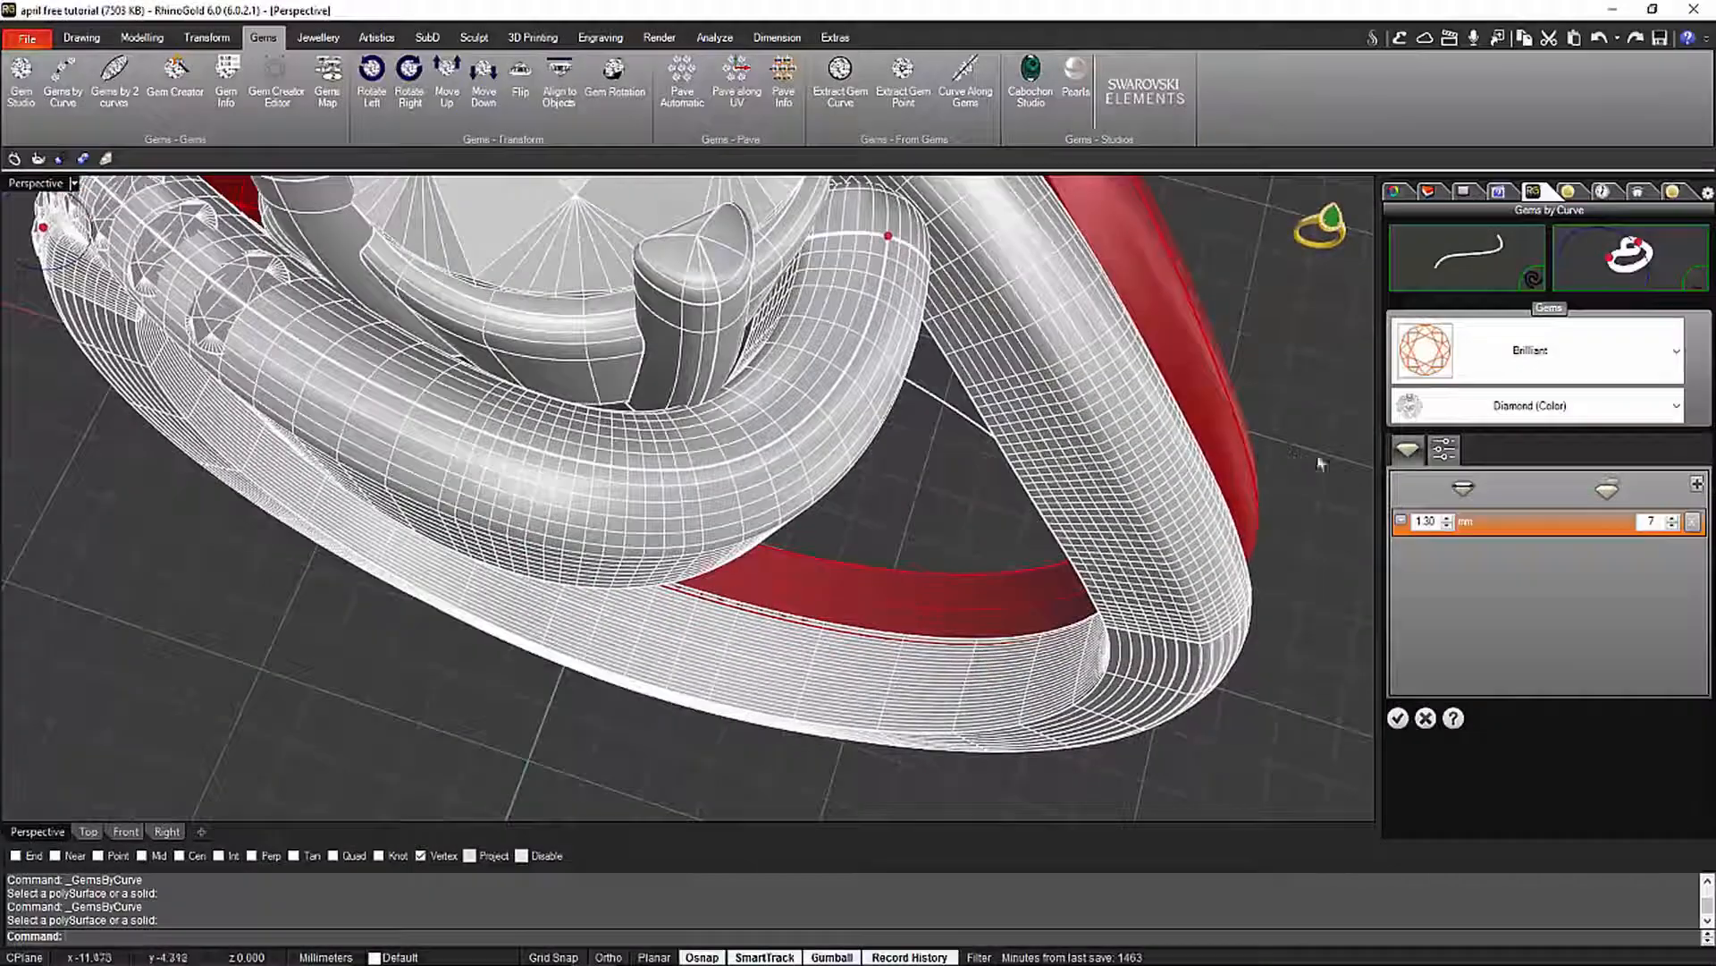
pyautogui.click(1672, 519)
pyautogui.click(1671, 518)
pyautogui.click(1671, 518)
pyautogui.click(1672, 518)
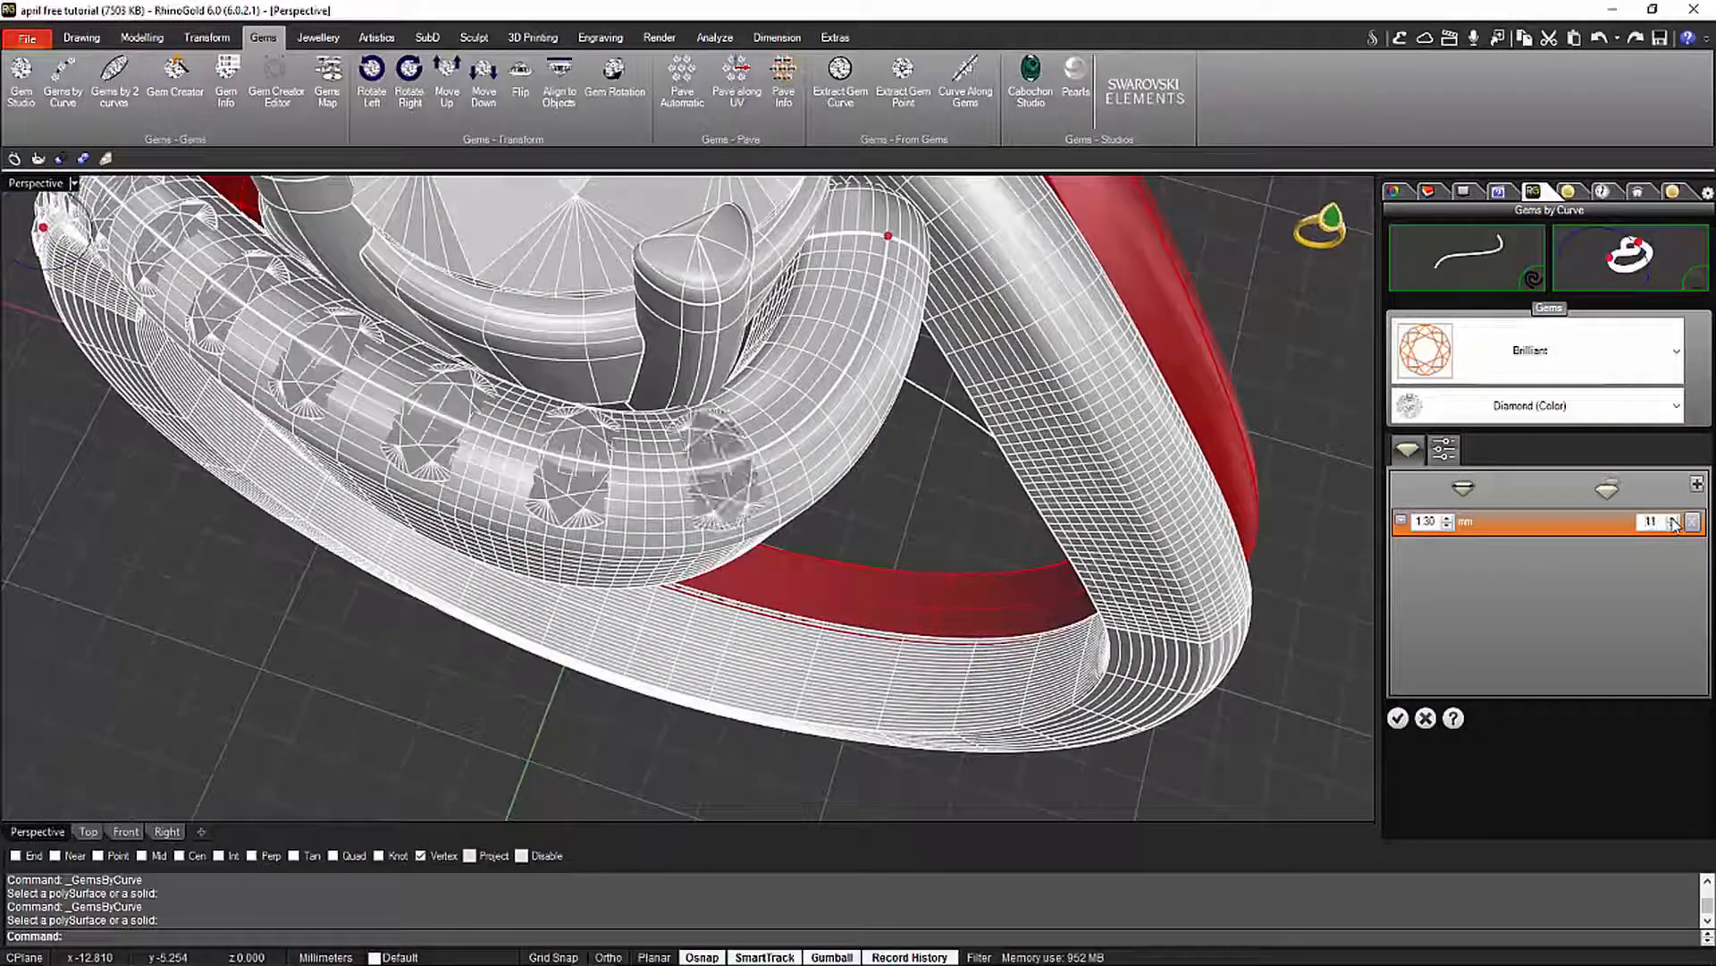
pyautogui.moveTo(903, 447); pyautogui.dragTo(814, 597, button='right')
pyautogui.click(1396, 718)
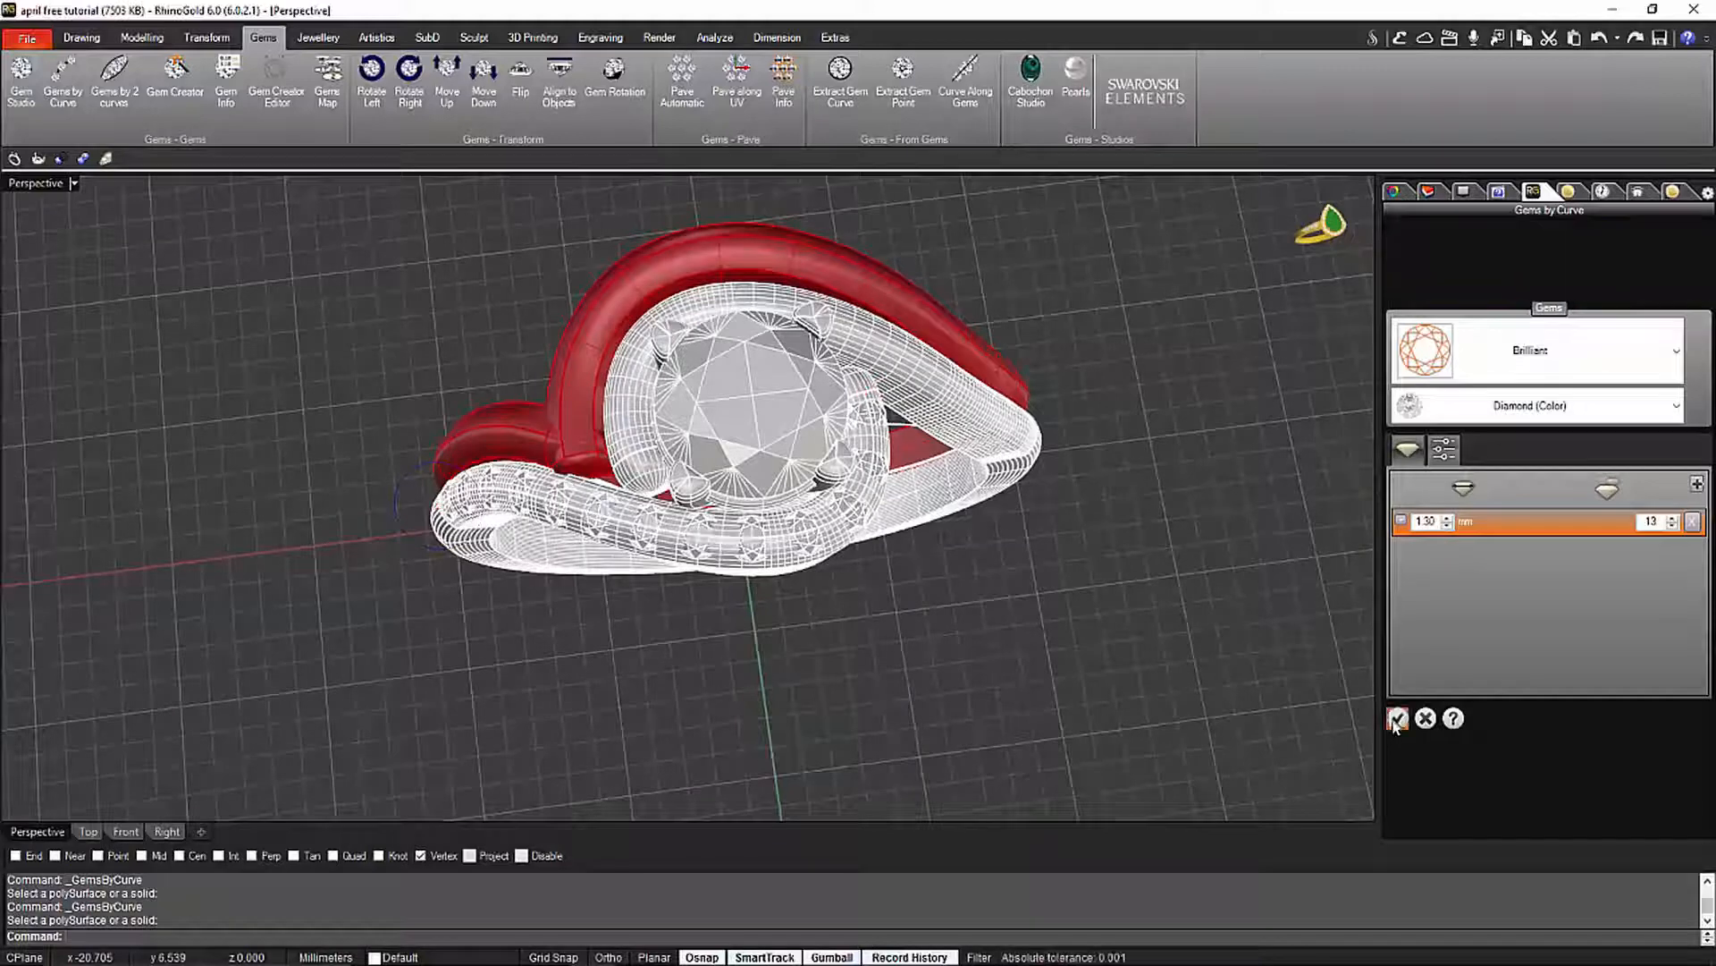
# Select the row of 13 gems on the split shank and start Cutters in Line for them
pyautogui.moveTo(931, 666); pyautogui.dragTo(858, 624, button='right')
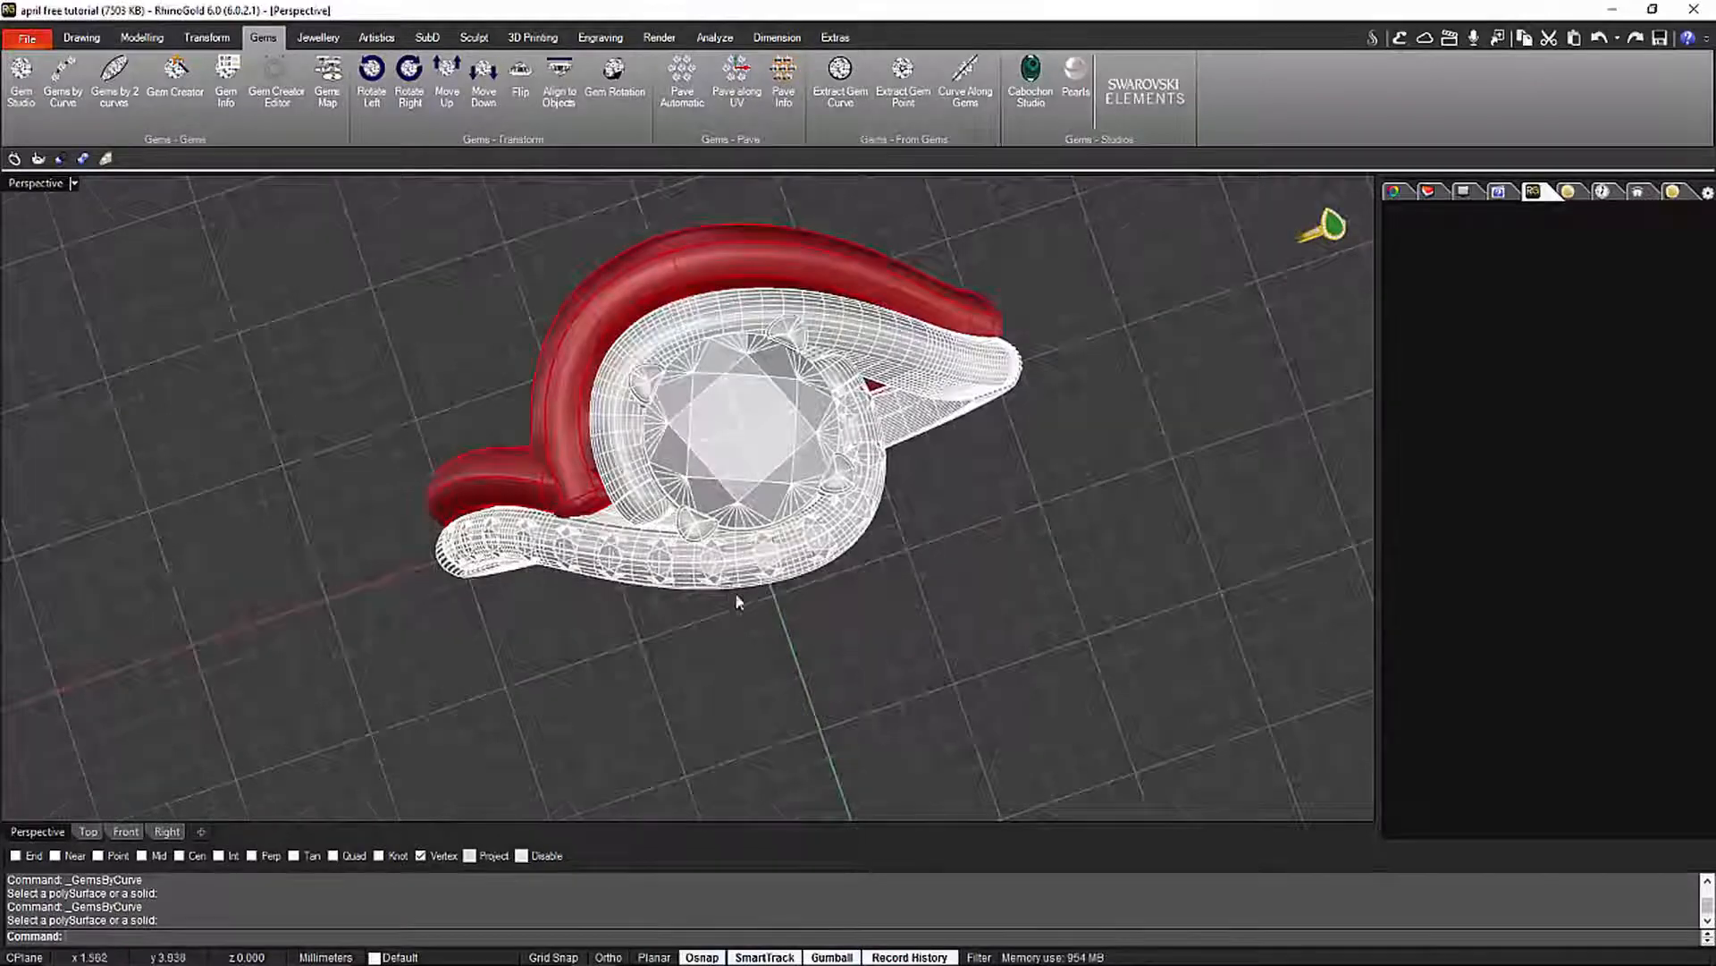
pyautogui.moveTo(747, 572); pyautogui.dragTo(791, 407, button='right')
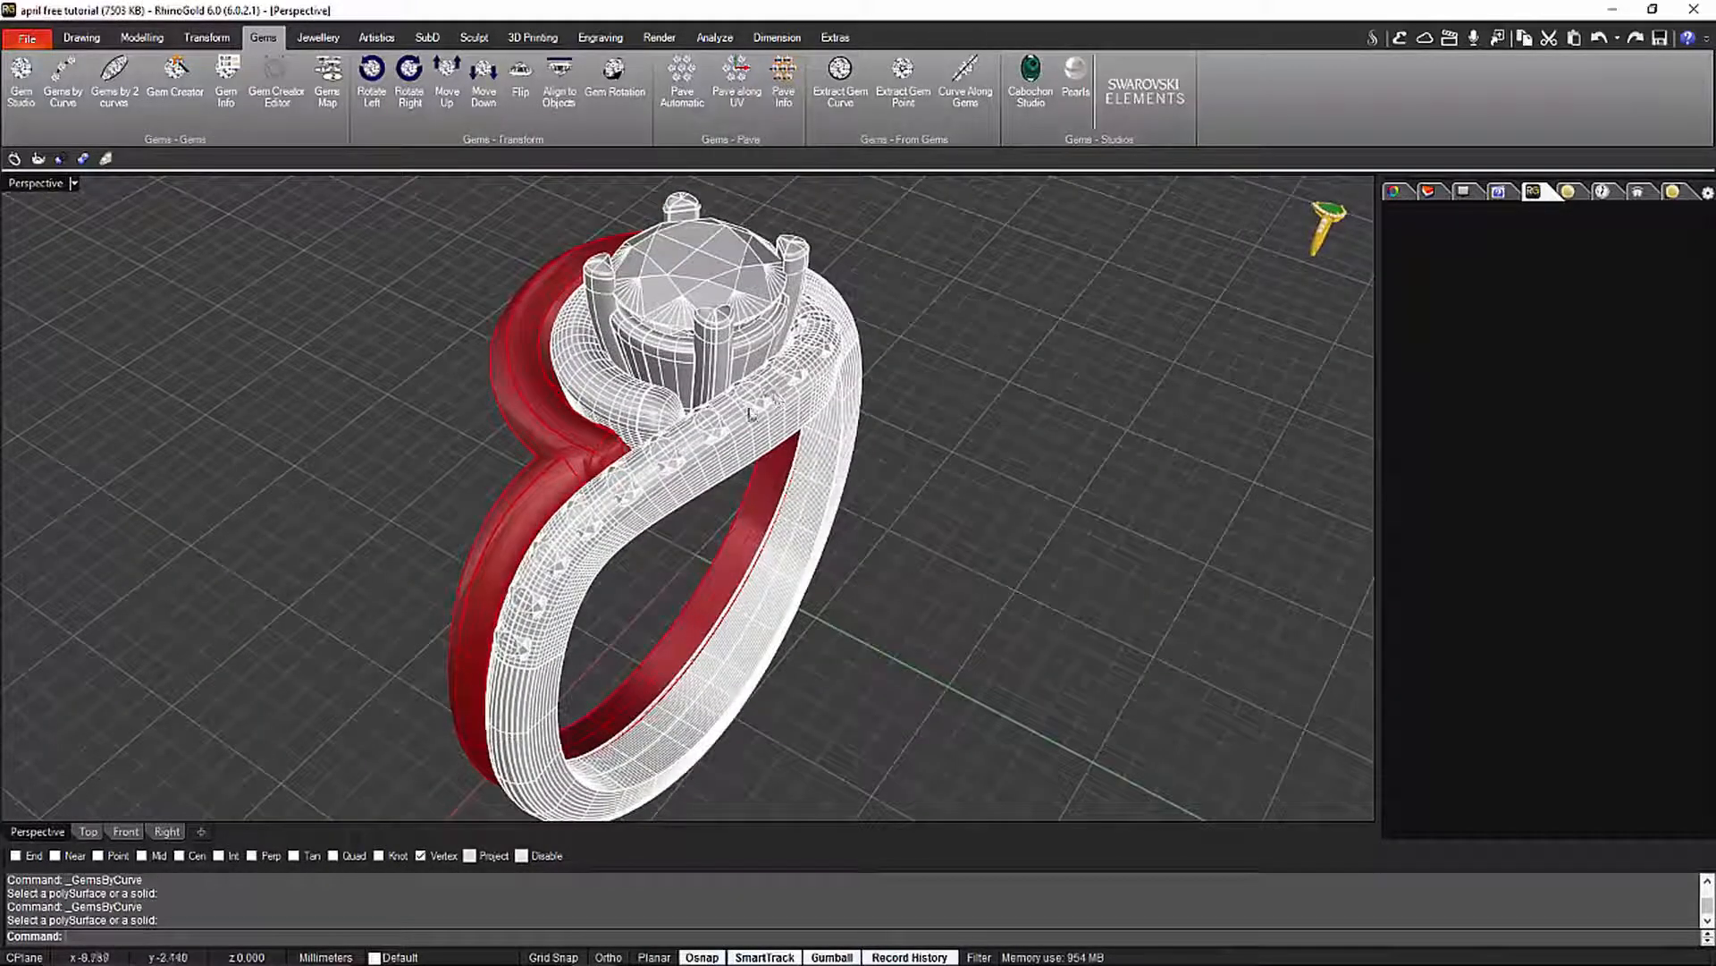
pyautogui.moveTo(948, 406); pyautogui.dragTo(828, 535, button='right')
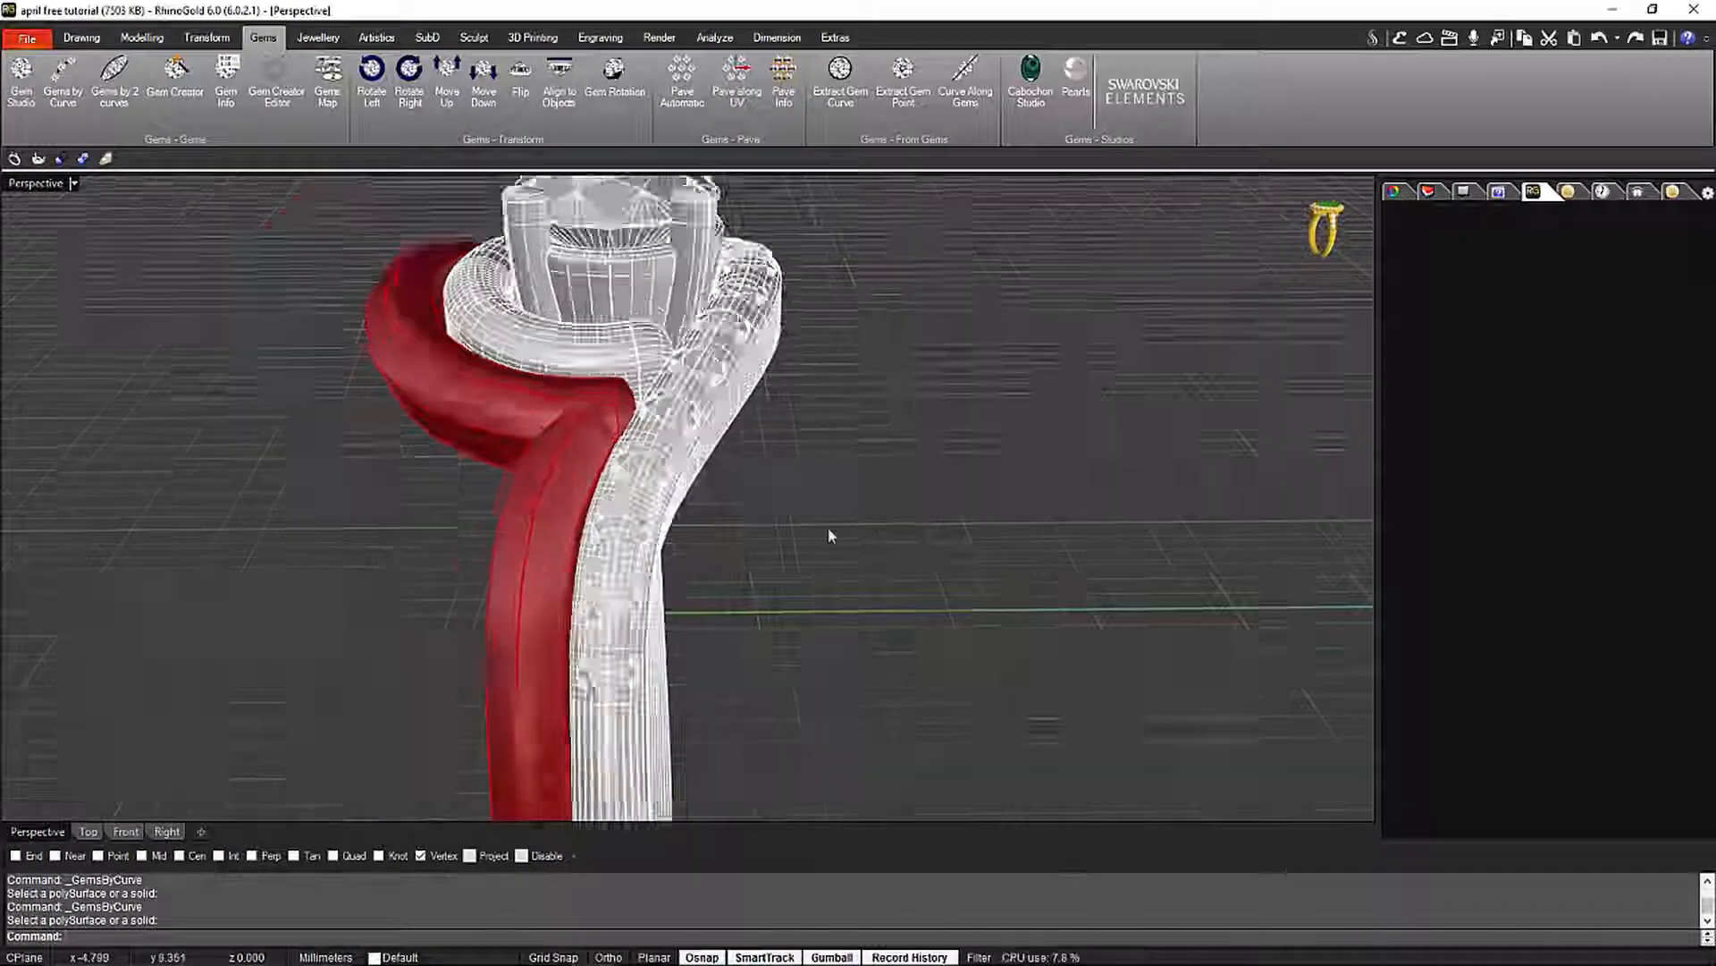
pyautogui.scroll(2, 828, 535)
pyautogui.click(654, 389)
pyautogui.moveTo(1040, 413); pyautogui.dragTo(891, 529, button='right')
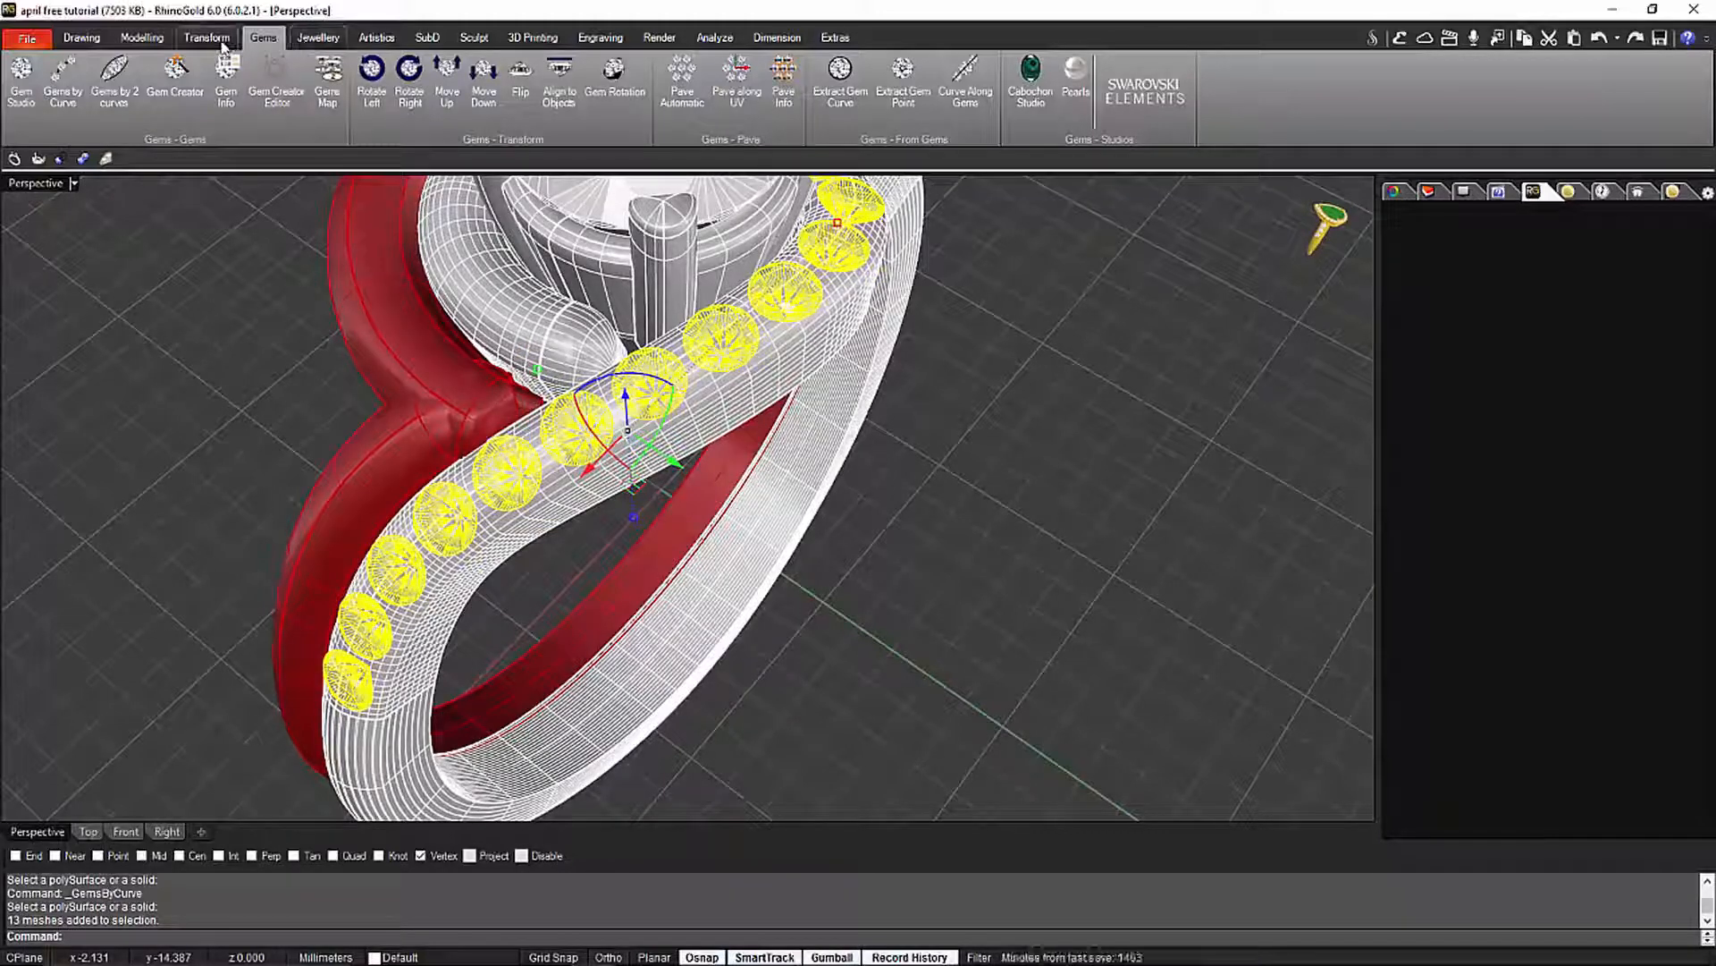
pyautogui.click(150, 45)
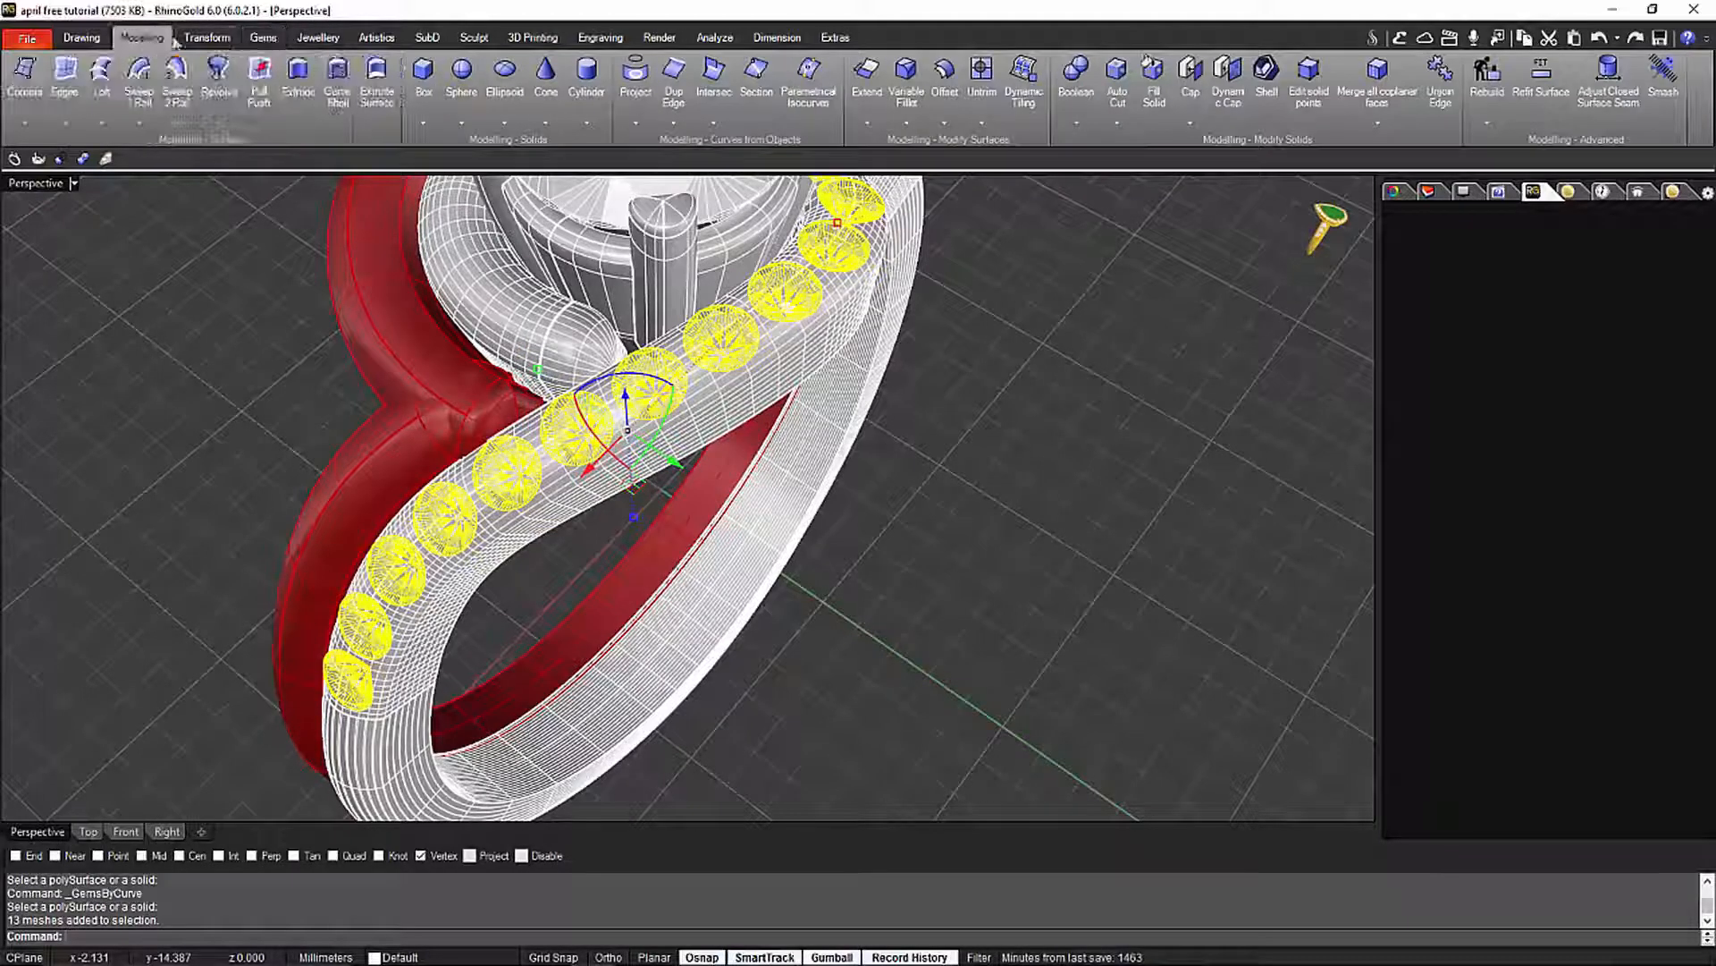
pyautogui.click(318, 38)
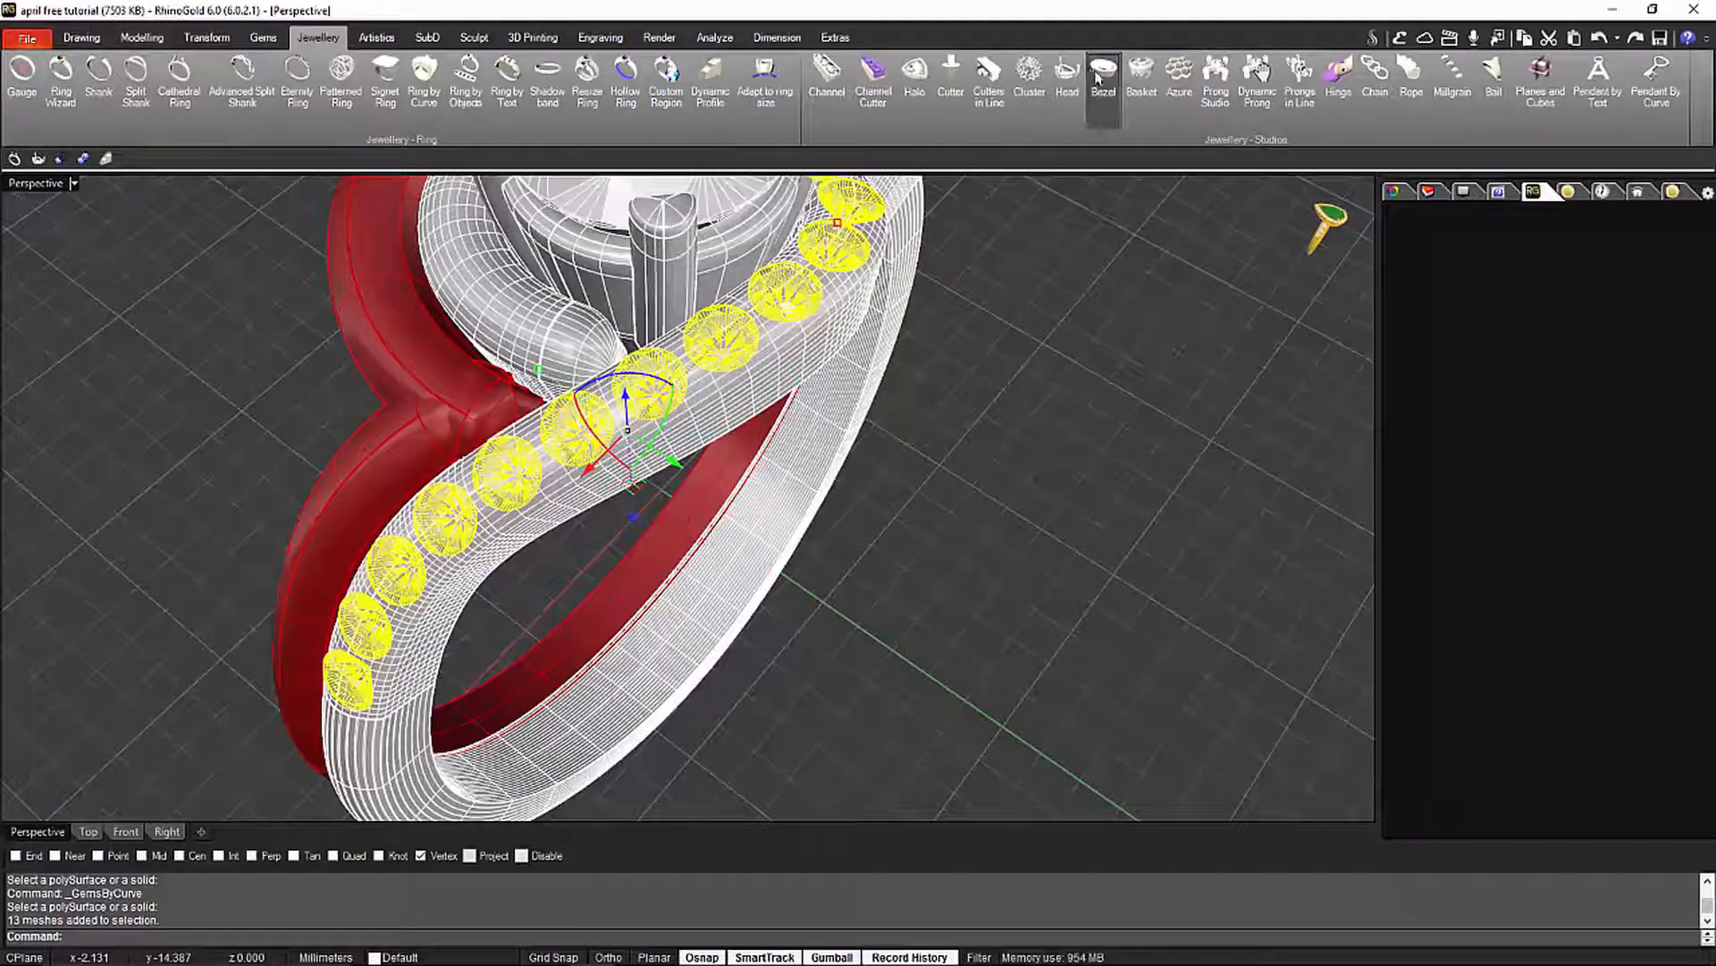
pyautogui.click(988, 85)
# Assign the split shank as the solid that the row of cutters cuts
pyautogui.moveTo(1086, 390); pyautogui.dragTo(1059, 295, button='right')
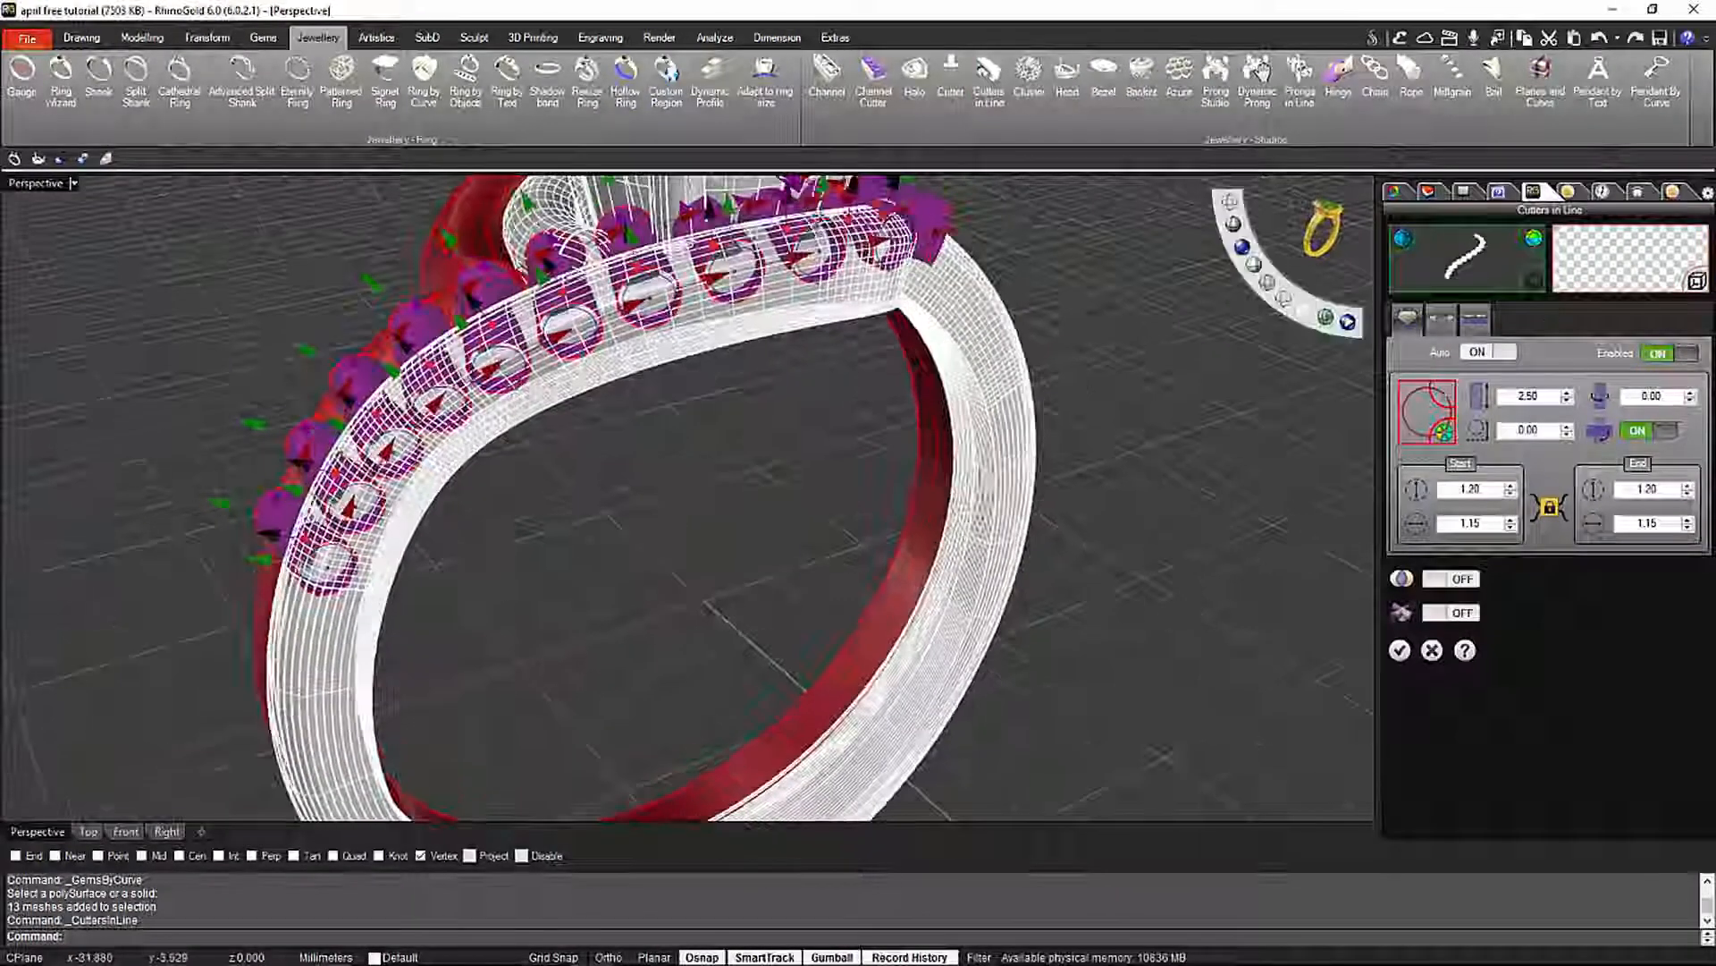
pyautogui.click(858, 309)
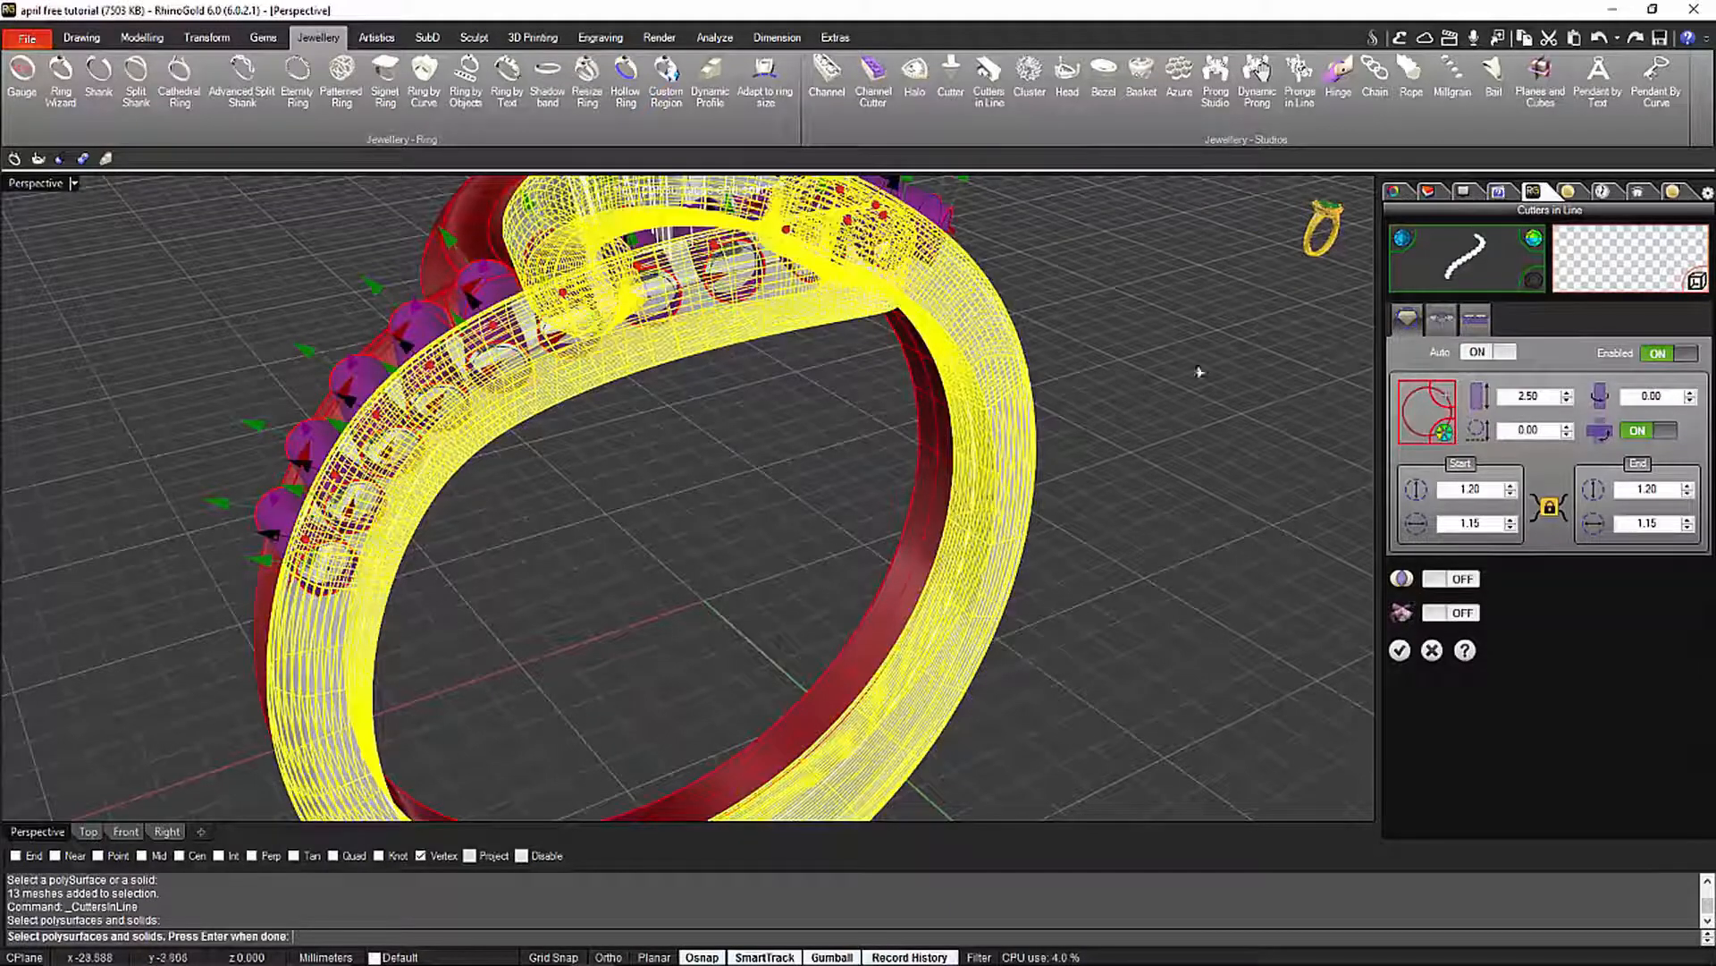
pyautogui.press('Return')
# Narrow the linked start and end width of the cutters under the gems to 0.86 mm
pyautogui.moveTo(1132, 382); pyautogui.dragTo(896, 497, button='right')
pyautogui.scroll(8, 817, 483)
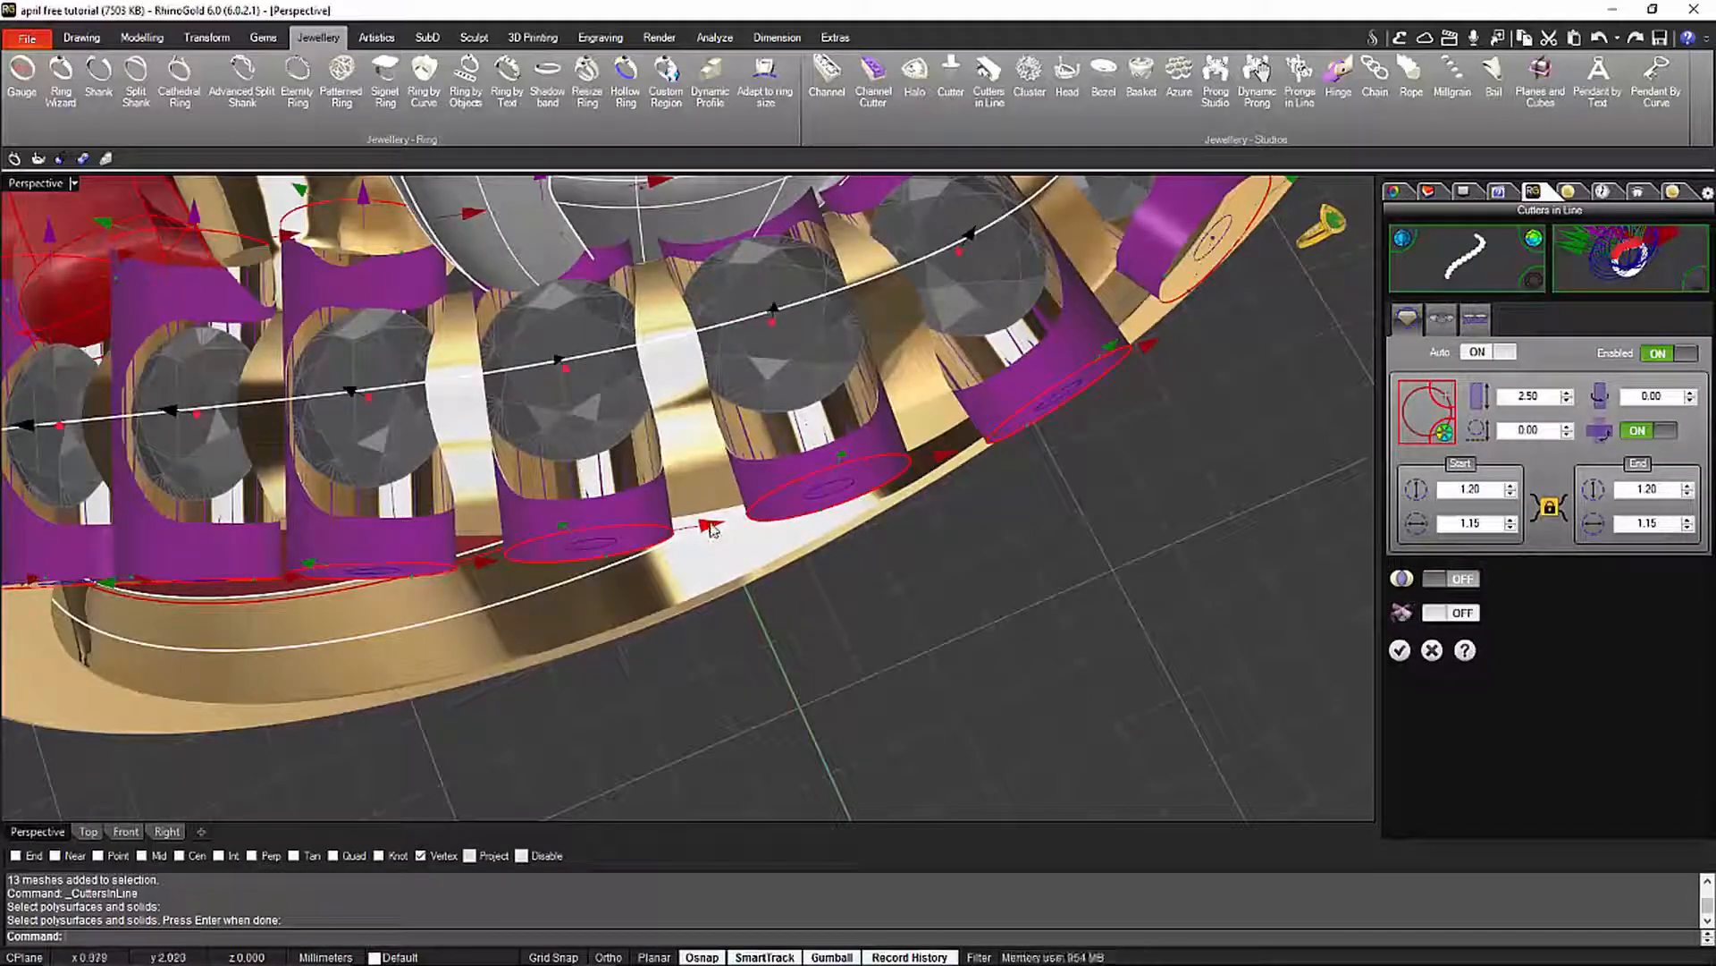
pyautogui.moveTo(713, 529); pyautogui.dragTo(699, 531)
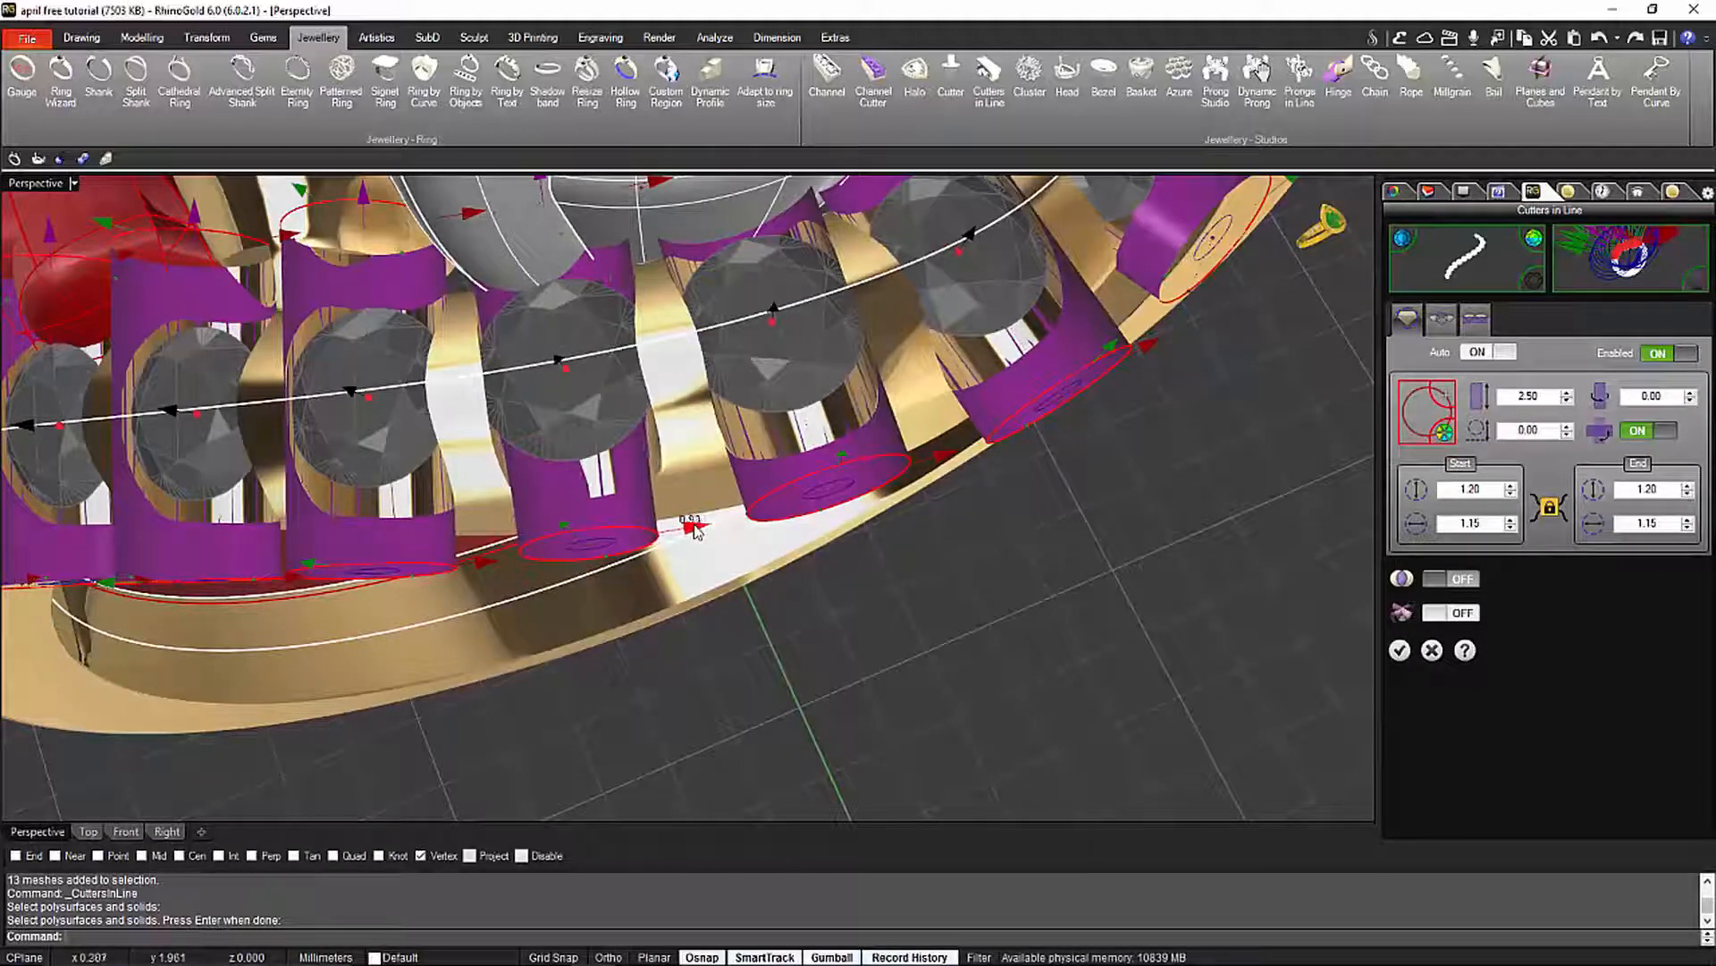
pyautogui.moveTo(694, 529); pyautogui.dragTo(695, 531)
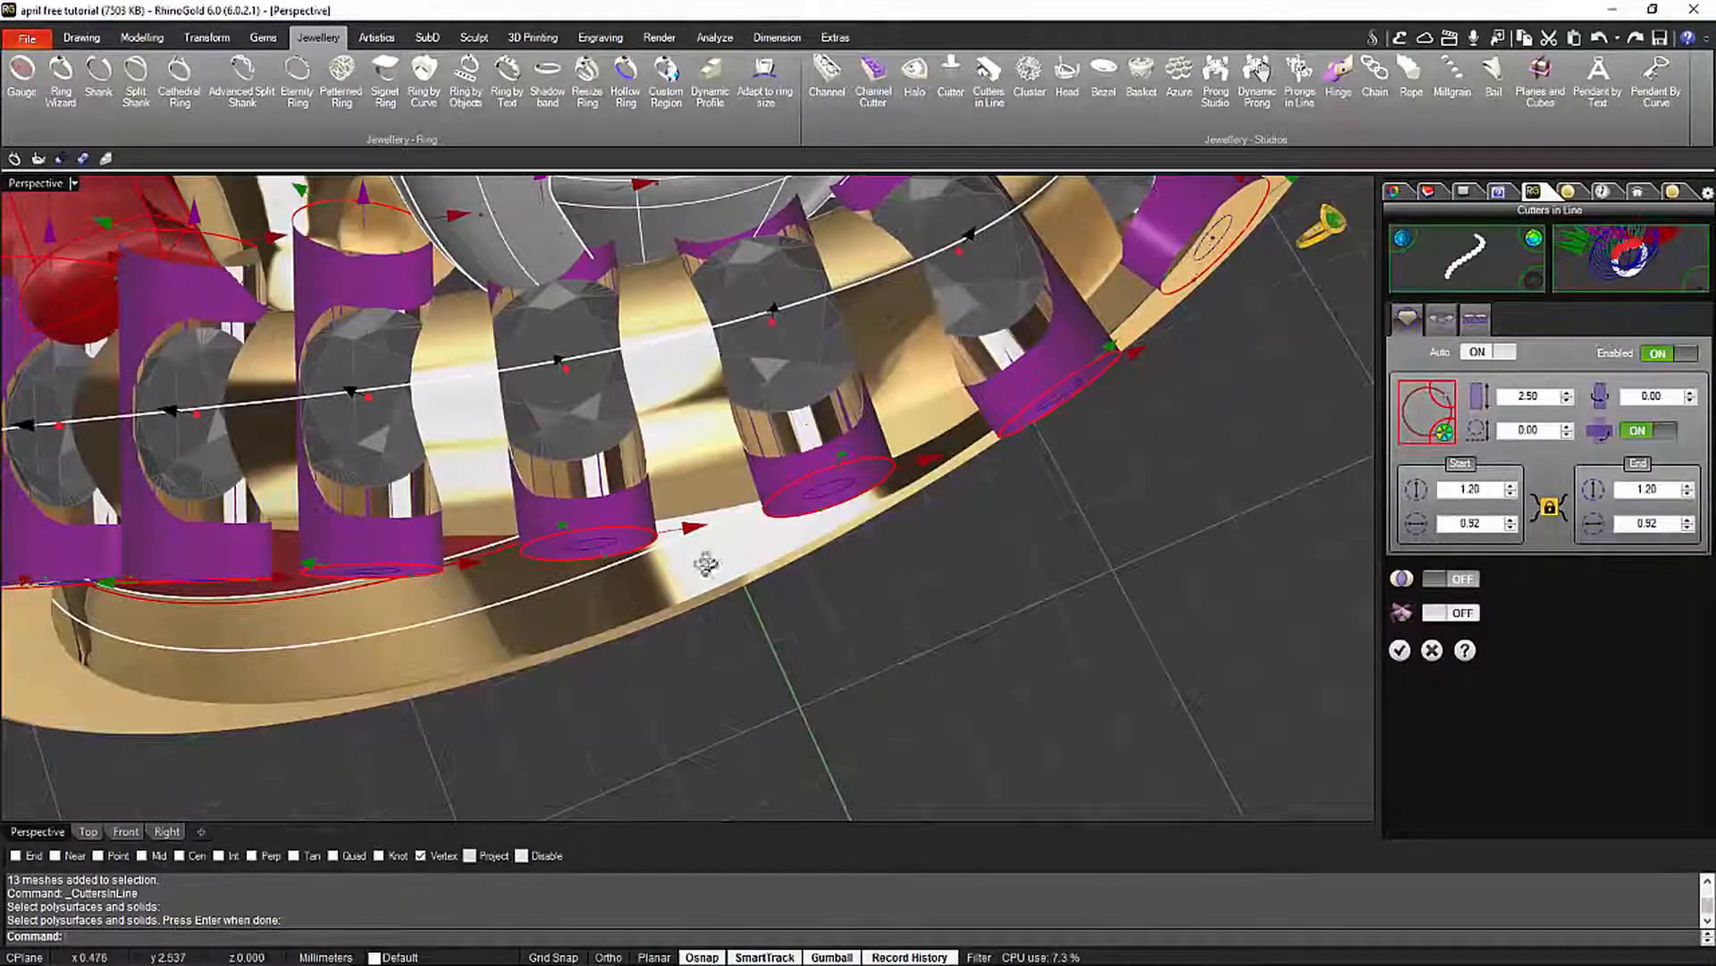
pyautogui.moveTo(707, 564); pyautogui.dragTo(745, 449, button='right')
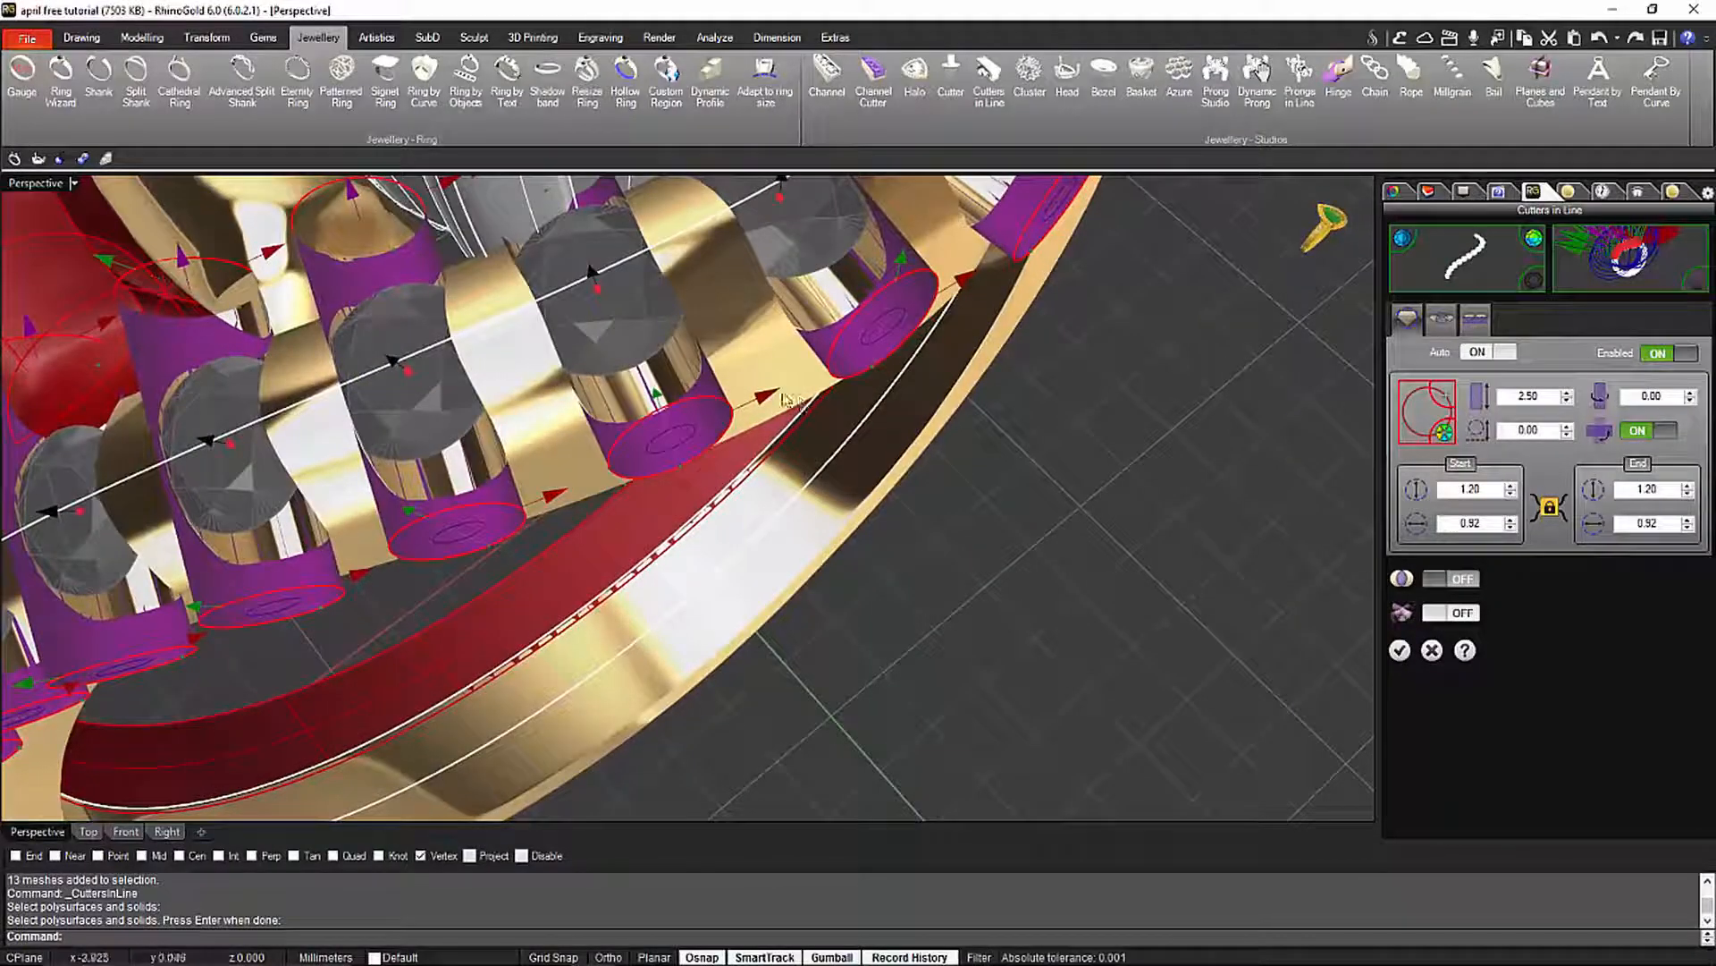
pyautogui.moveTo(969, 438); pyautogui.dragTo(860, 490, button='right')
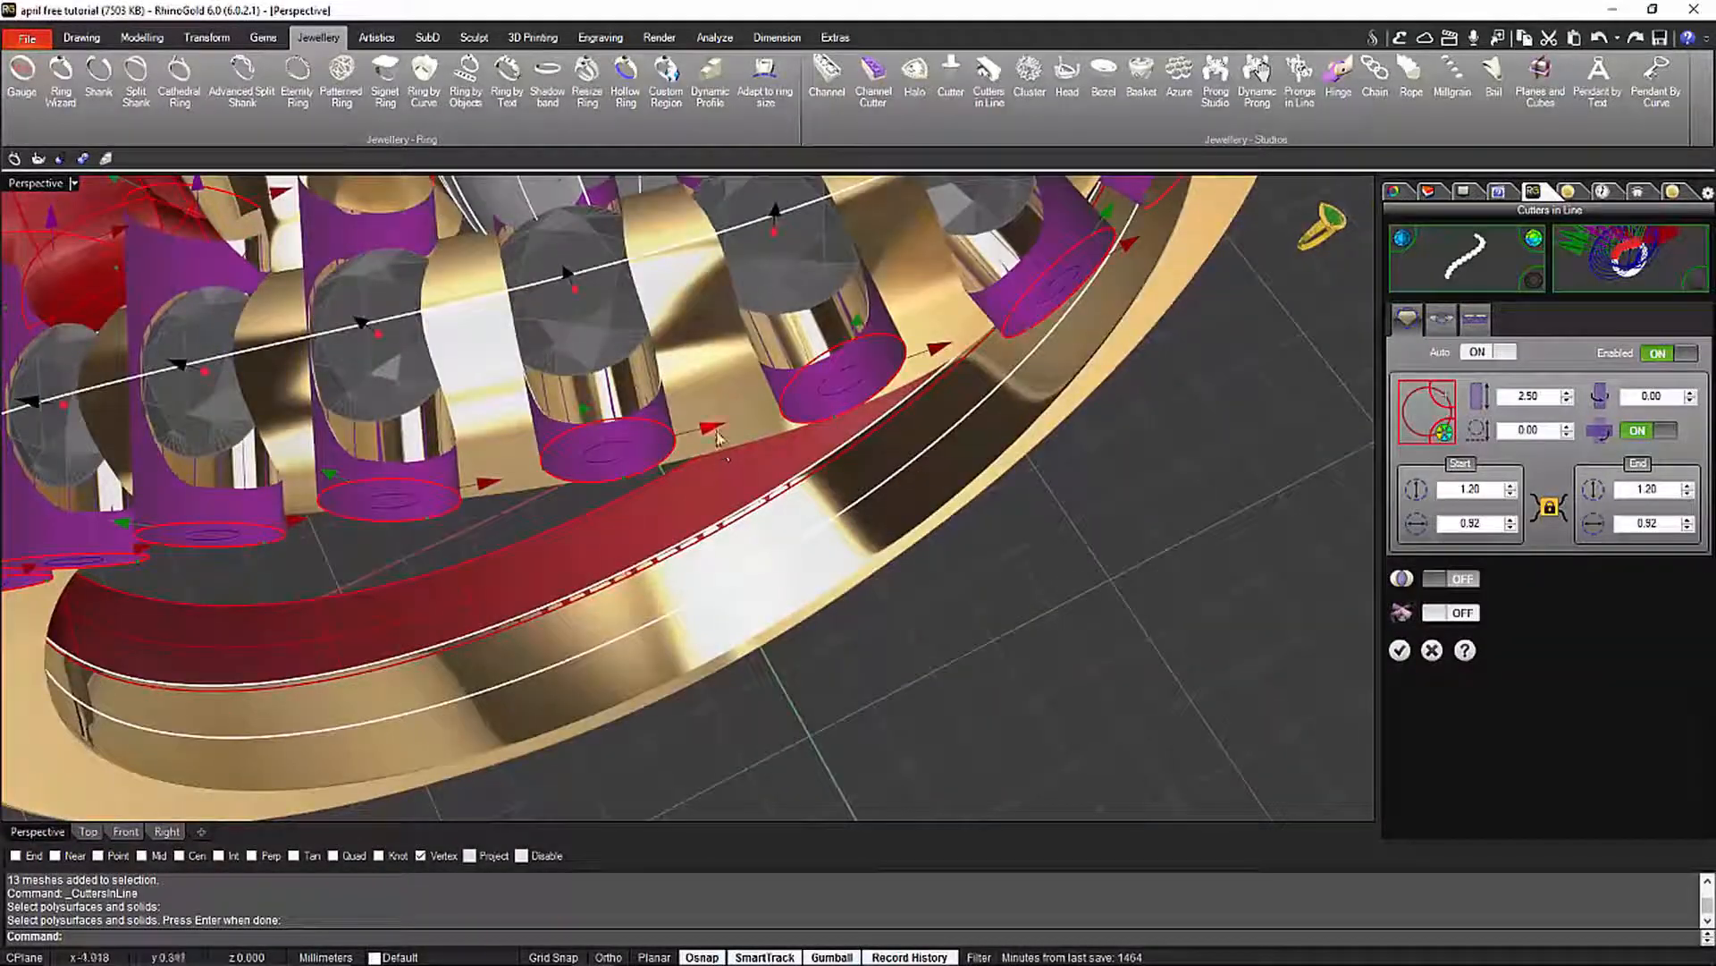
pyautogui.moveTo(901, 577); pyautogui.dragTo(694, 525, button='right')
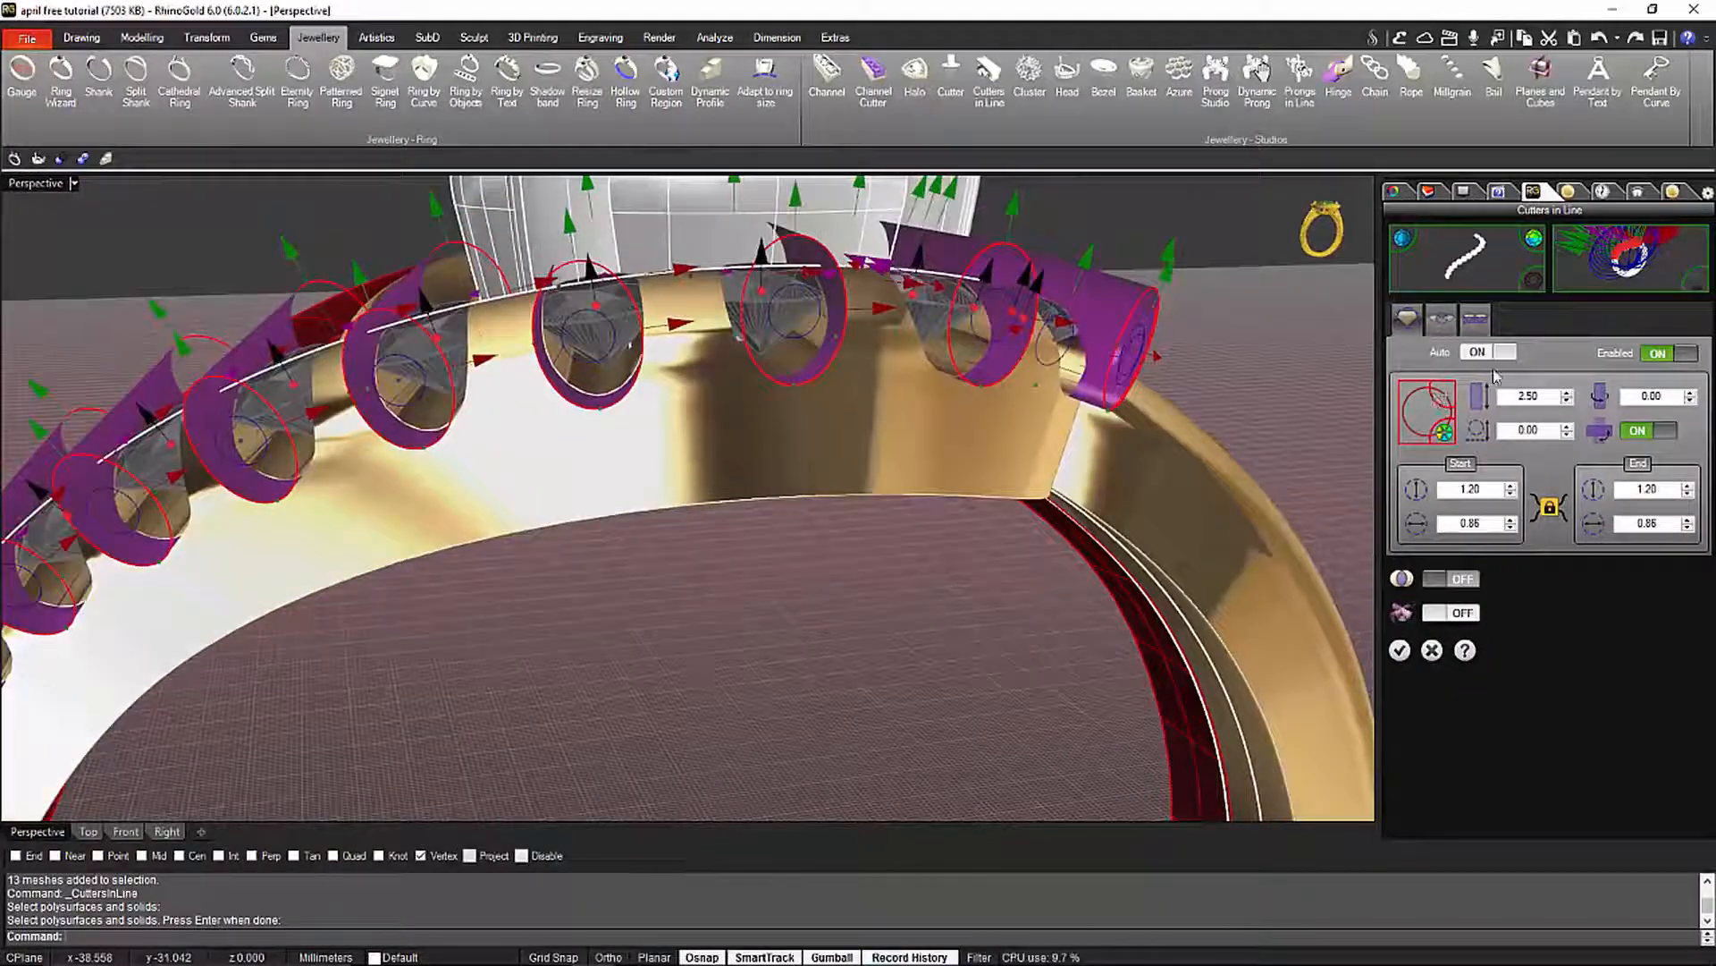
# Enable the small cutters between the gems of the split shank row and set their offset to 0.22
pyautogui.click(1443, 321)
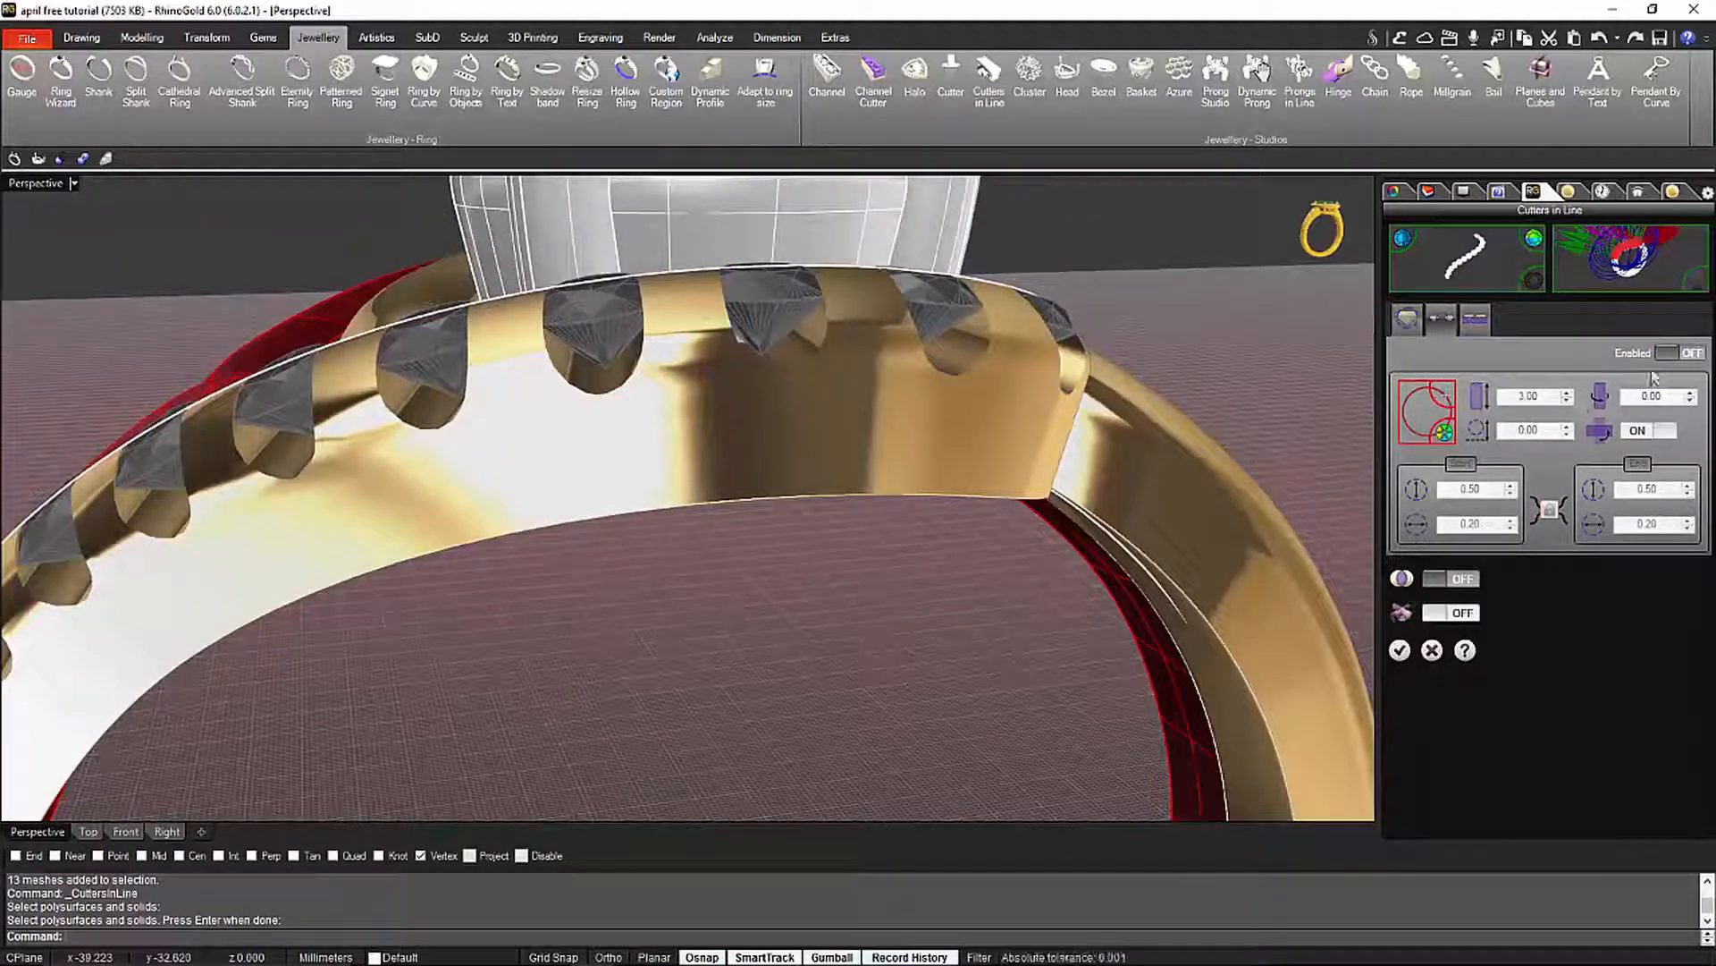
pyautogui.click(1686, 354)
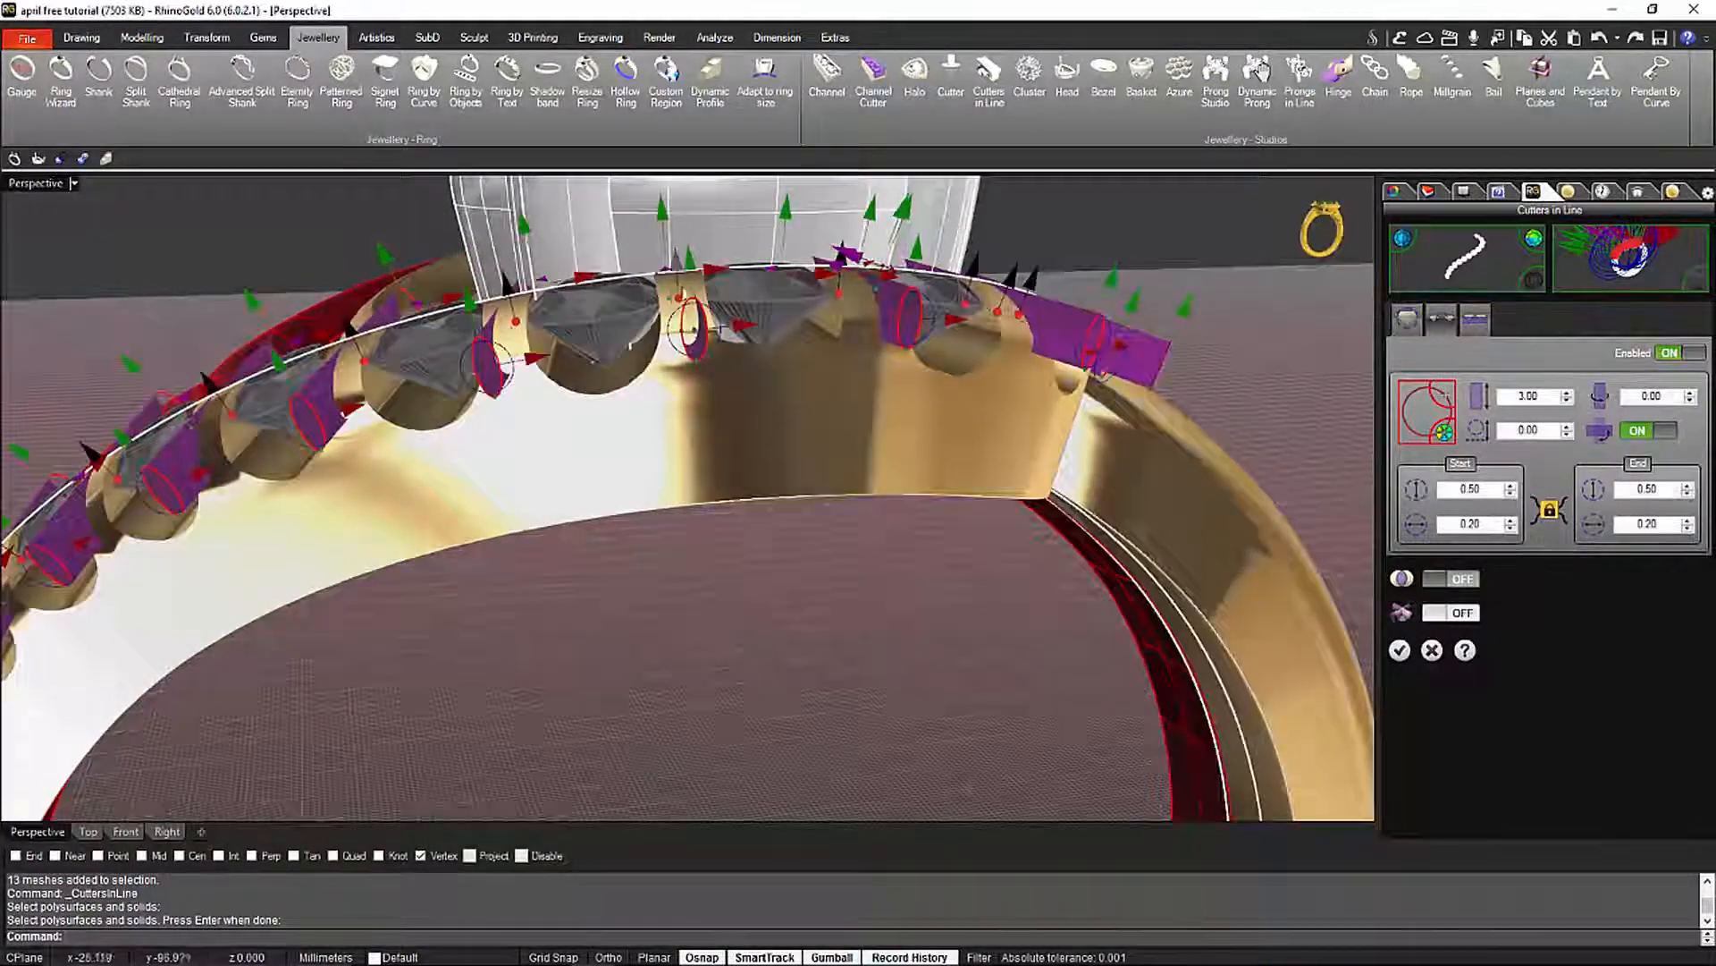
pyautogui.moveTo(787, 376)
pyautogui.mouseDown(button='right')
pyautogui.moveTo(755, 301)
pyautogui.moveTo(815, 360)
pyautogui.mouseUp(button='right')
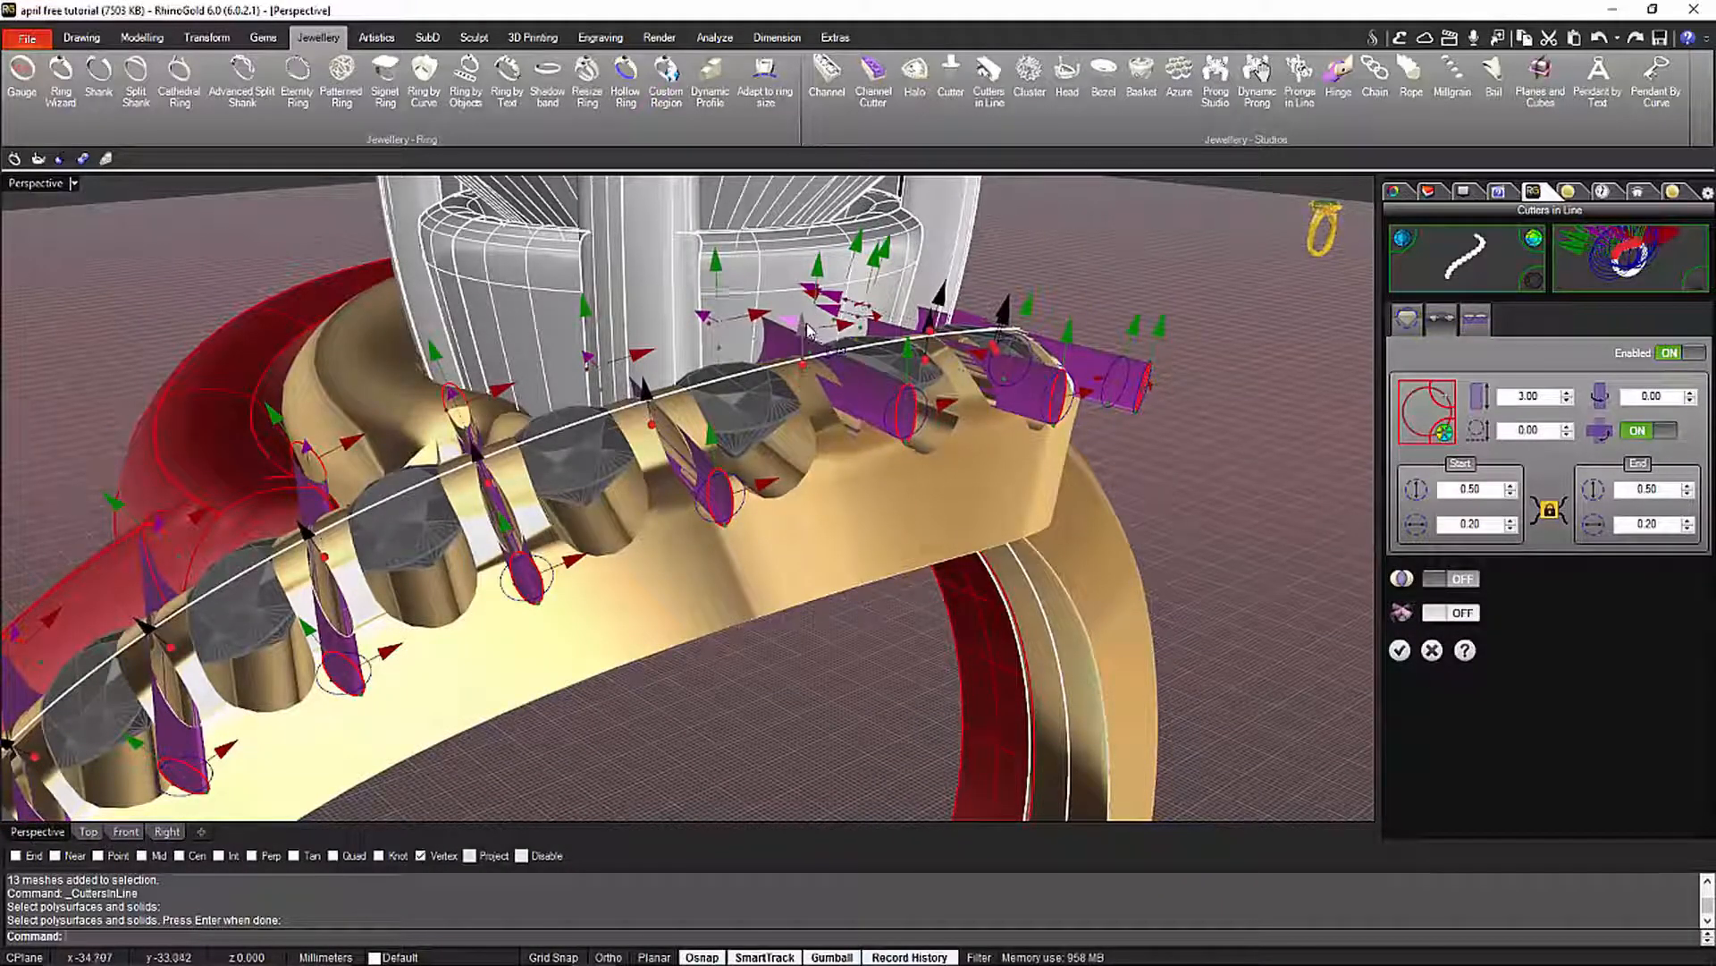
pyautogui.moveTo(808, 328); pyautogui.dragTo(903, 566, button='right')
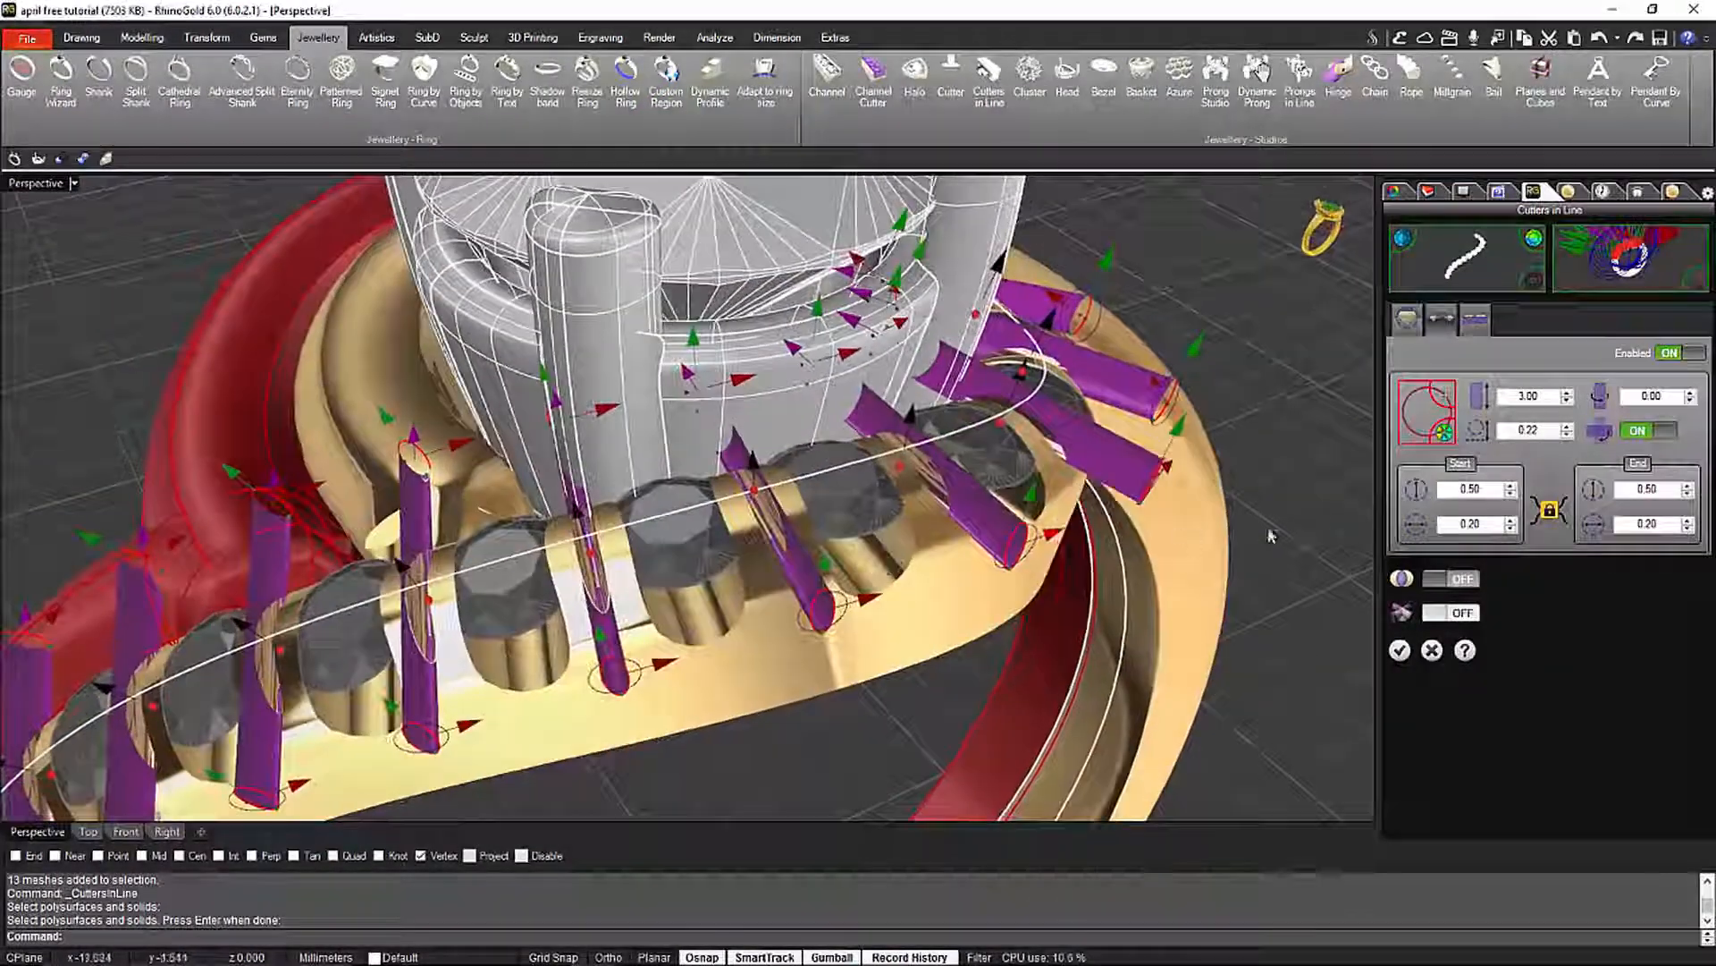
# Enable the continuous round cutter that runs along the whole gem row on the split shank
pyautogui.click(1480, 328)
pyautogui.moveTo(989, 605); pyautogui.dragTo(1365, 521, button='right')
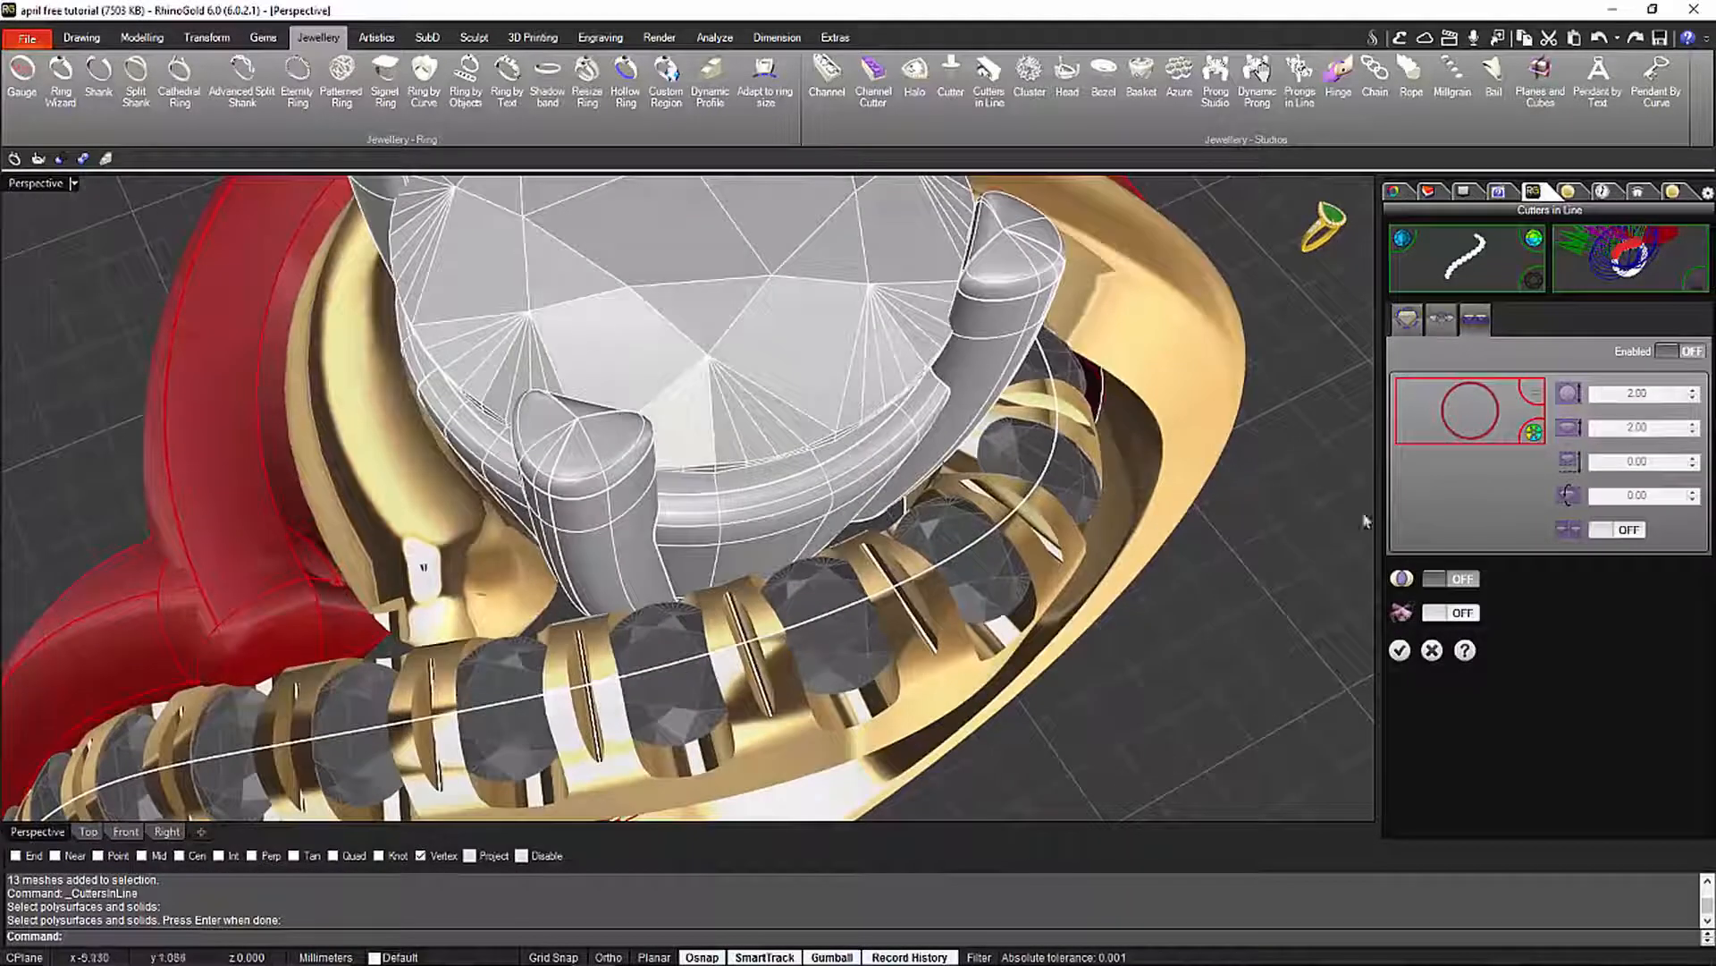
pyautogui.click(1689, 353)
pyautogui.moveTo(1028, 454); pyautogui.dragTo(1054, 509, button='right')
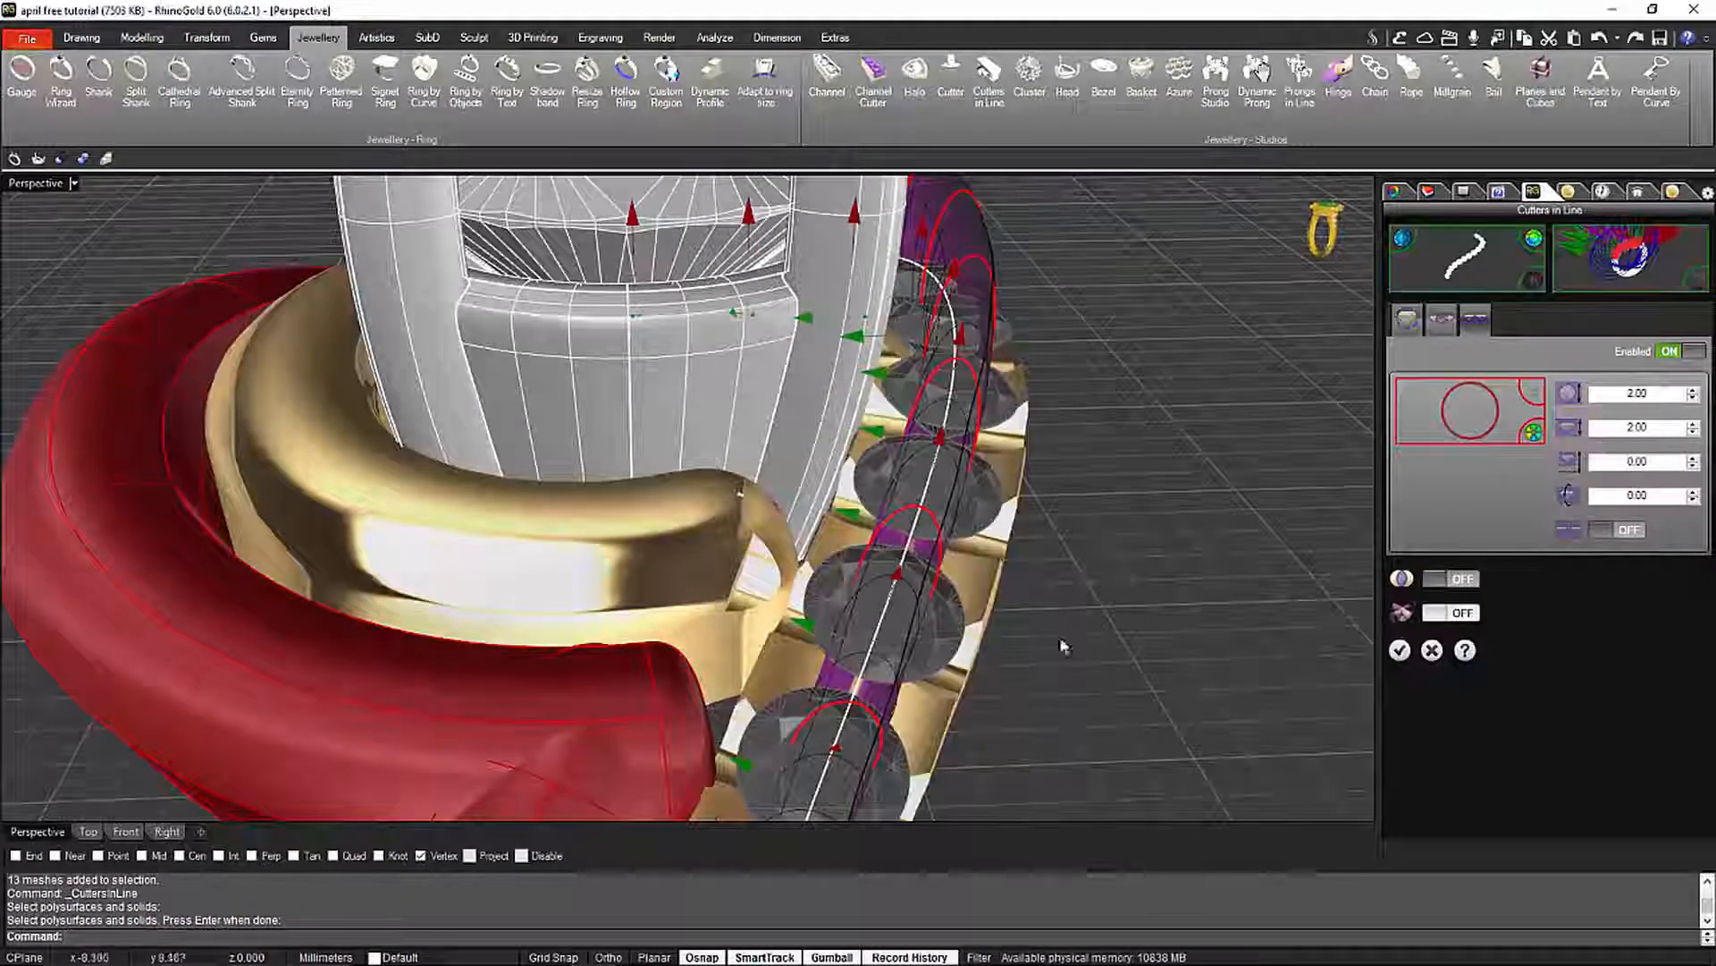
pyautogui.moveTo(1084, 625); pyautogui.dragTo(732, 597, button='right')
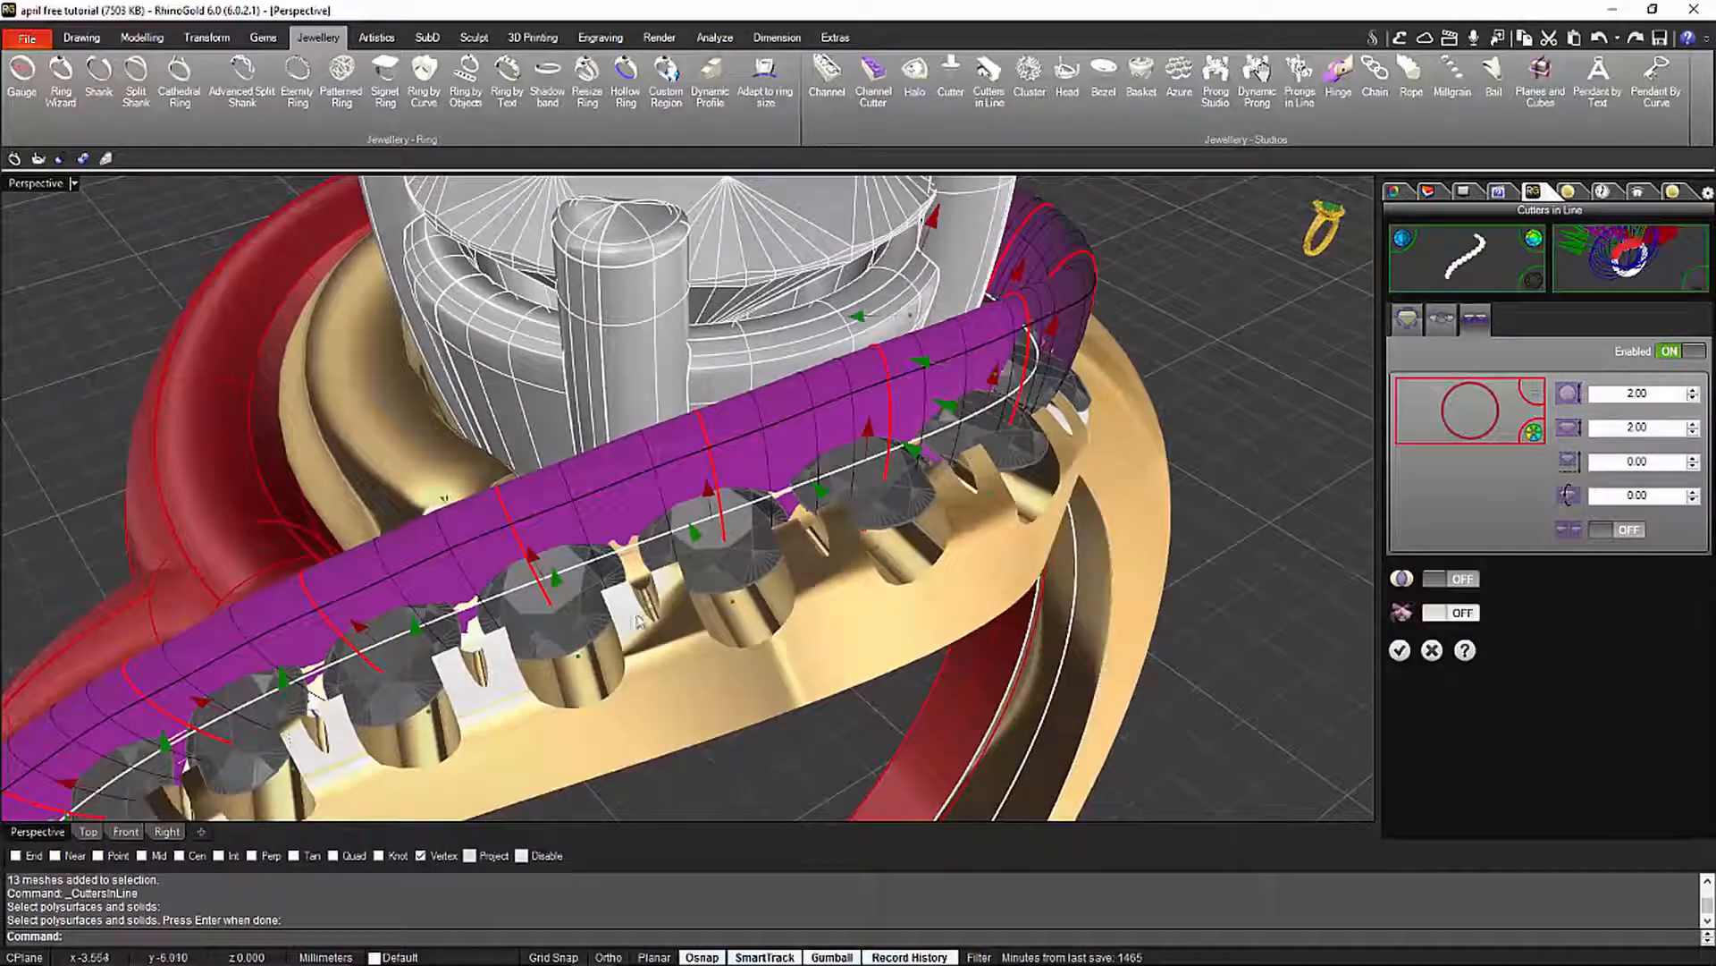
pyautogui.moveTo(580, 622); pyautogui.dragTo(1139, 561, button='right')
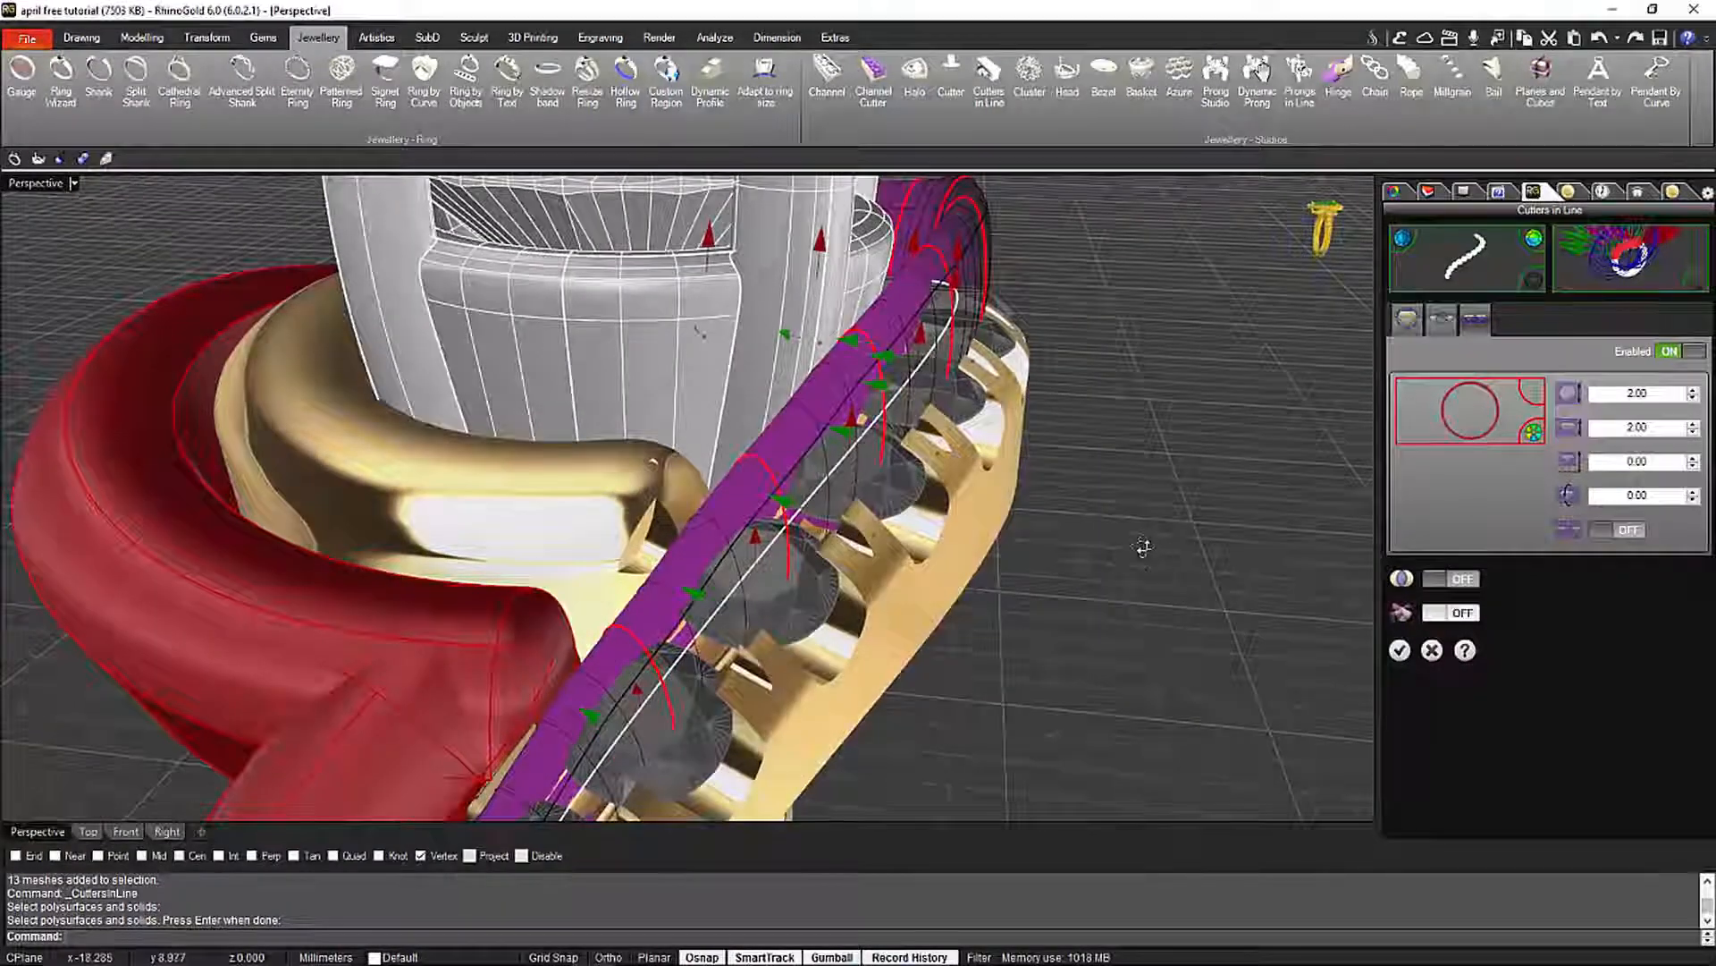
pyautogui.scroll(3, 1139, 561)
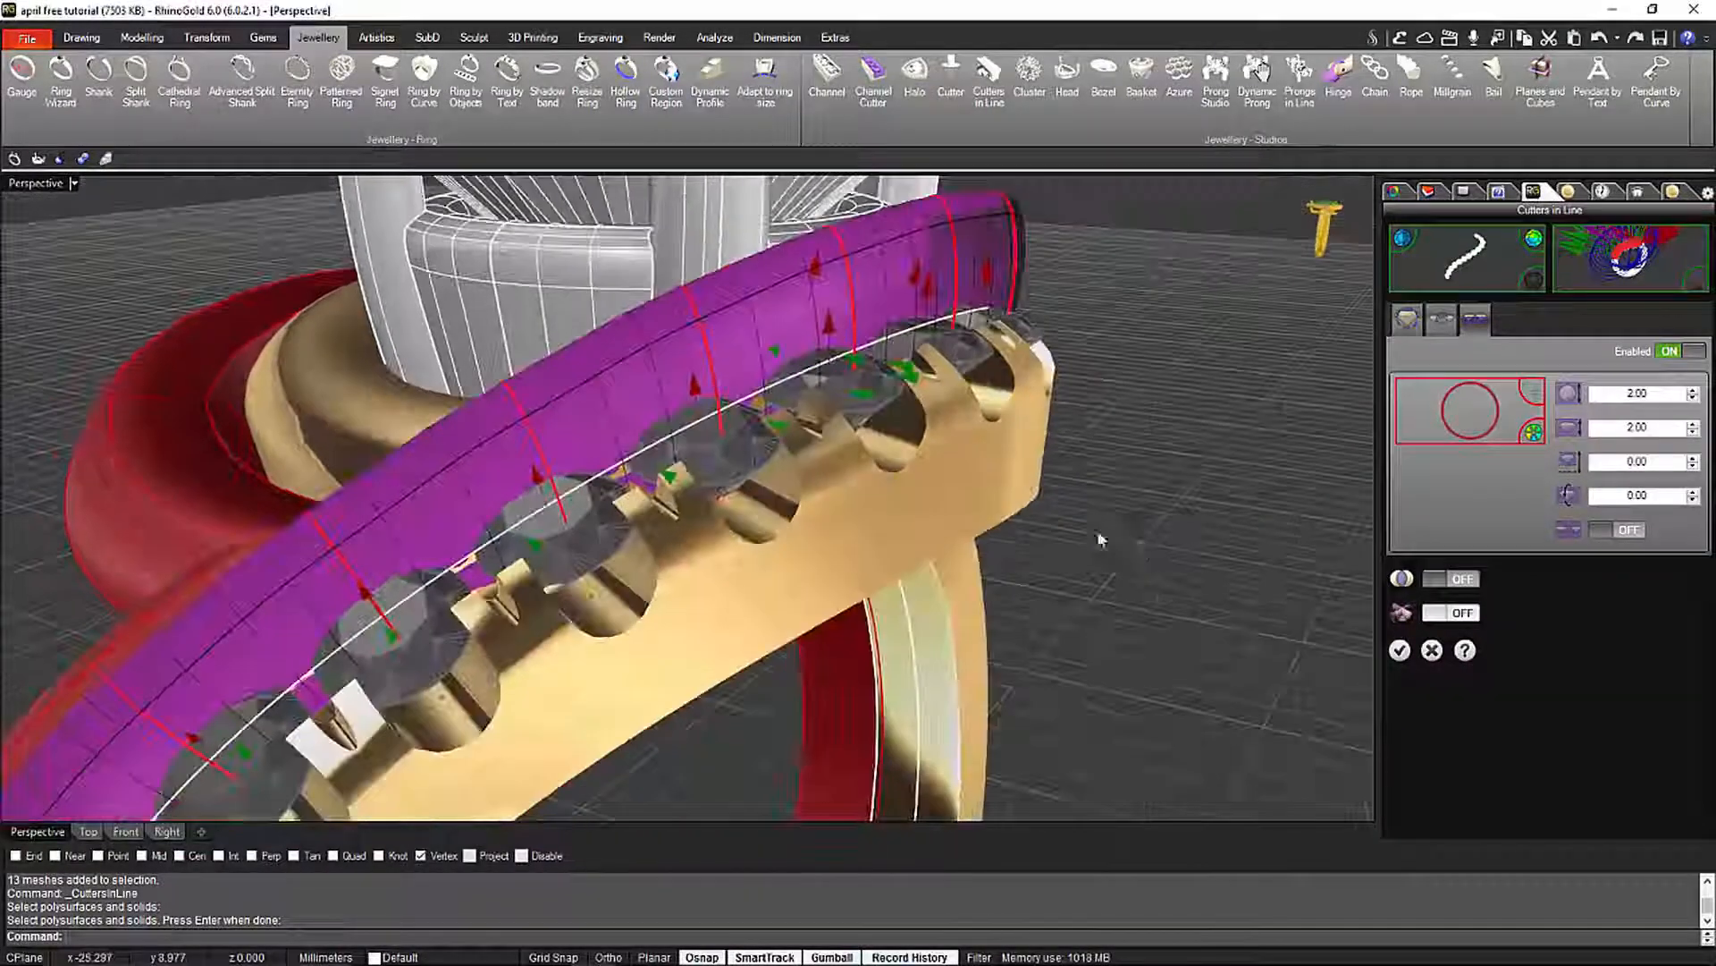
# Enable the Boolean subtraction and the copying of cutters to the document, and apply the cutters in line
pyautogui.click(1460, 582)
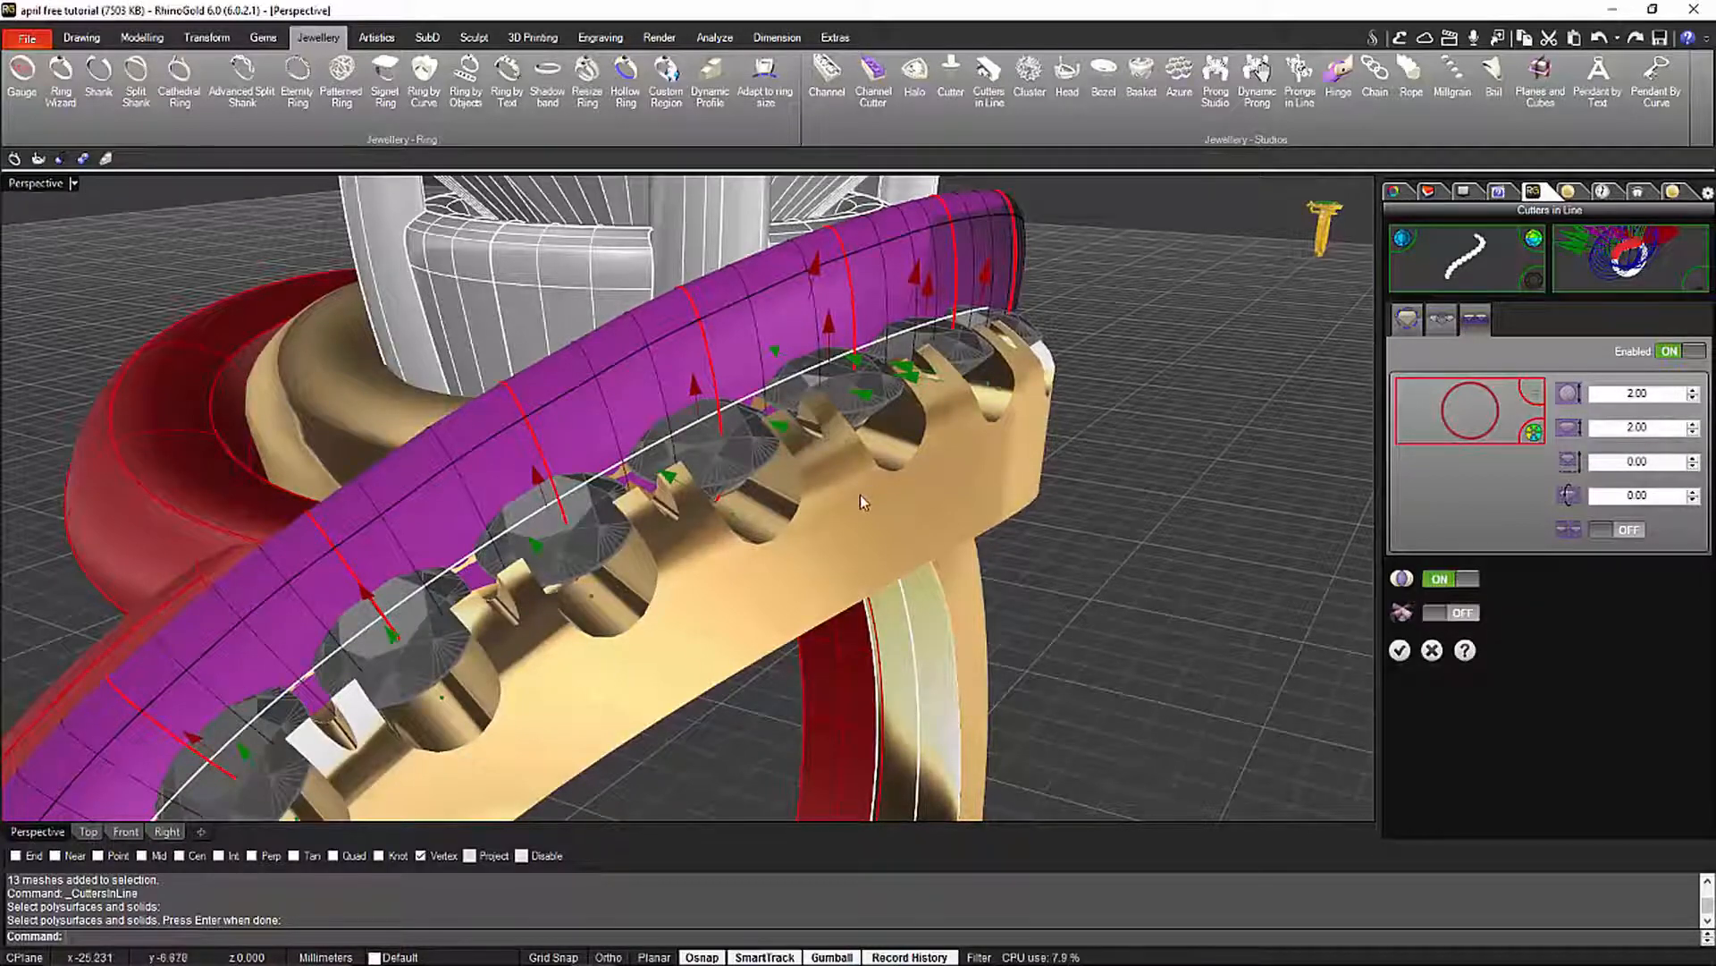
pyautogui.moveTo(863, 502); pyautogui.dragTo(935, 489, button='right')
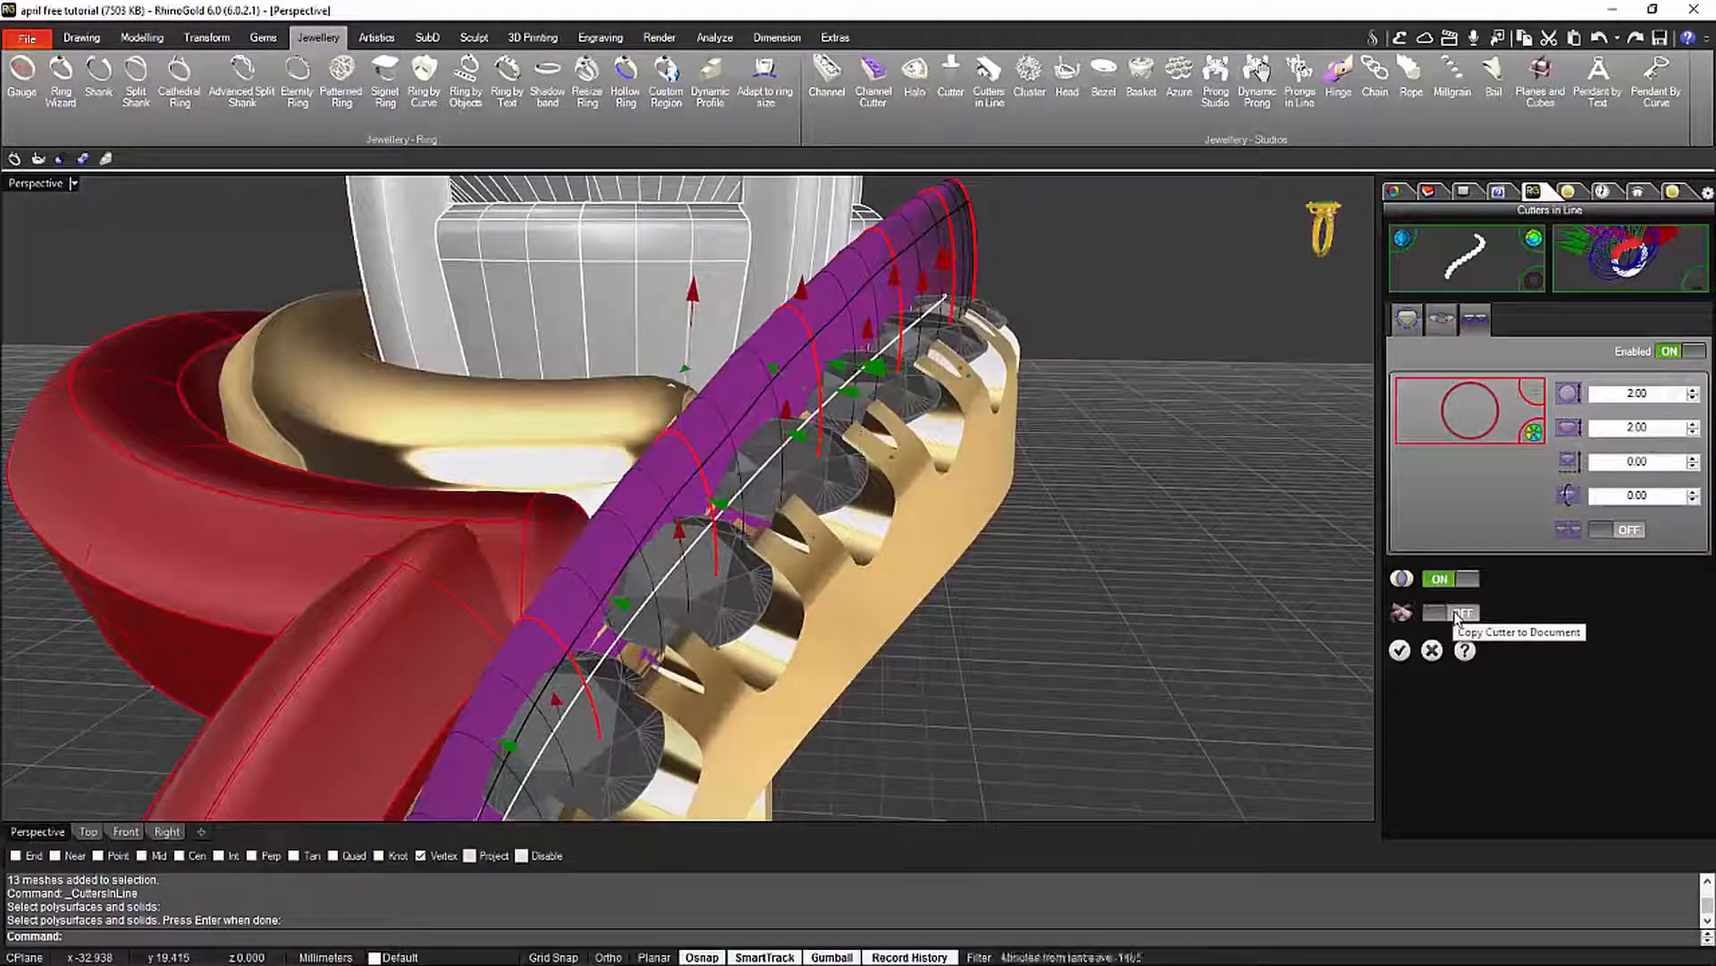
pyautogui.moveTo(1250, 592); pyautogui.dragTo(1066, 590, button='right')
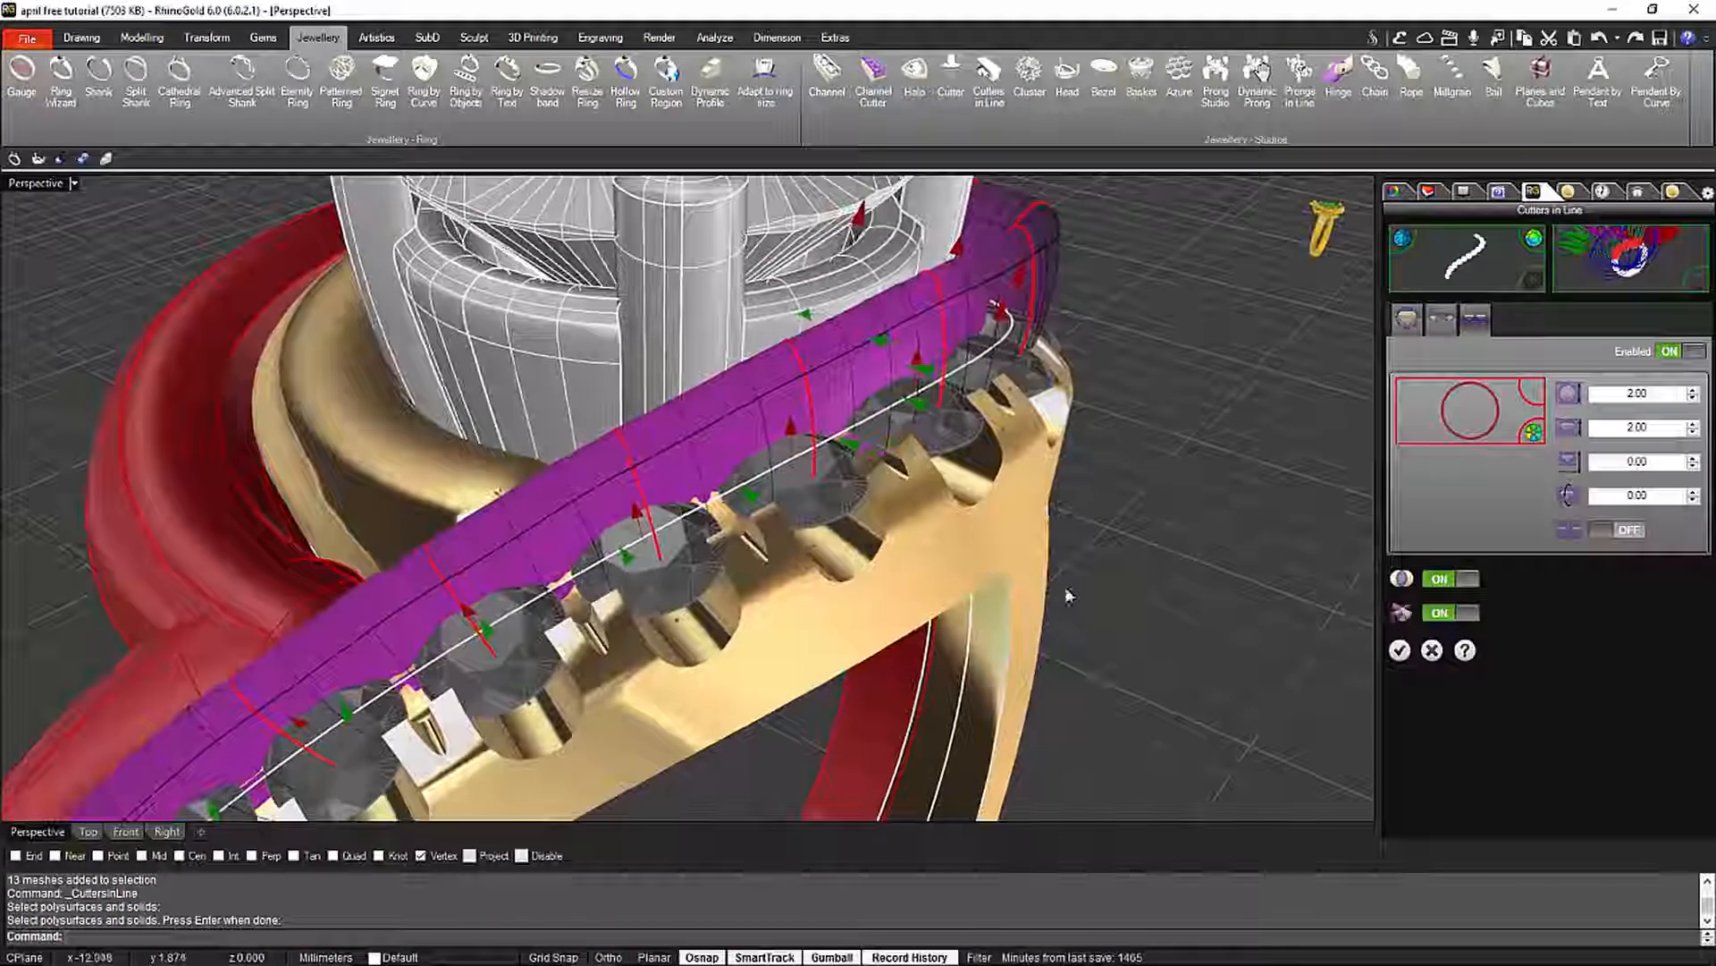
pyautogui.moveTo(1170, 612); pyautogui.dragTo(753, 522, button='right')
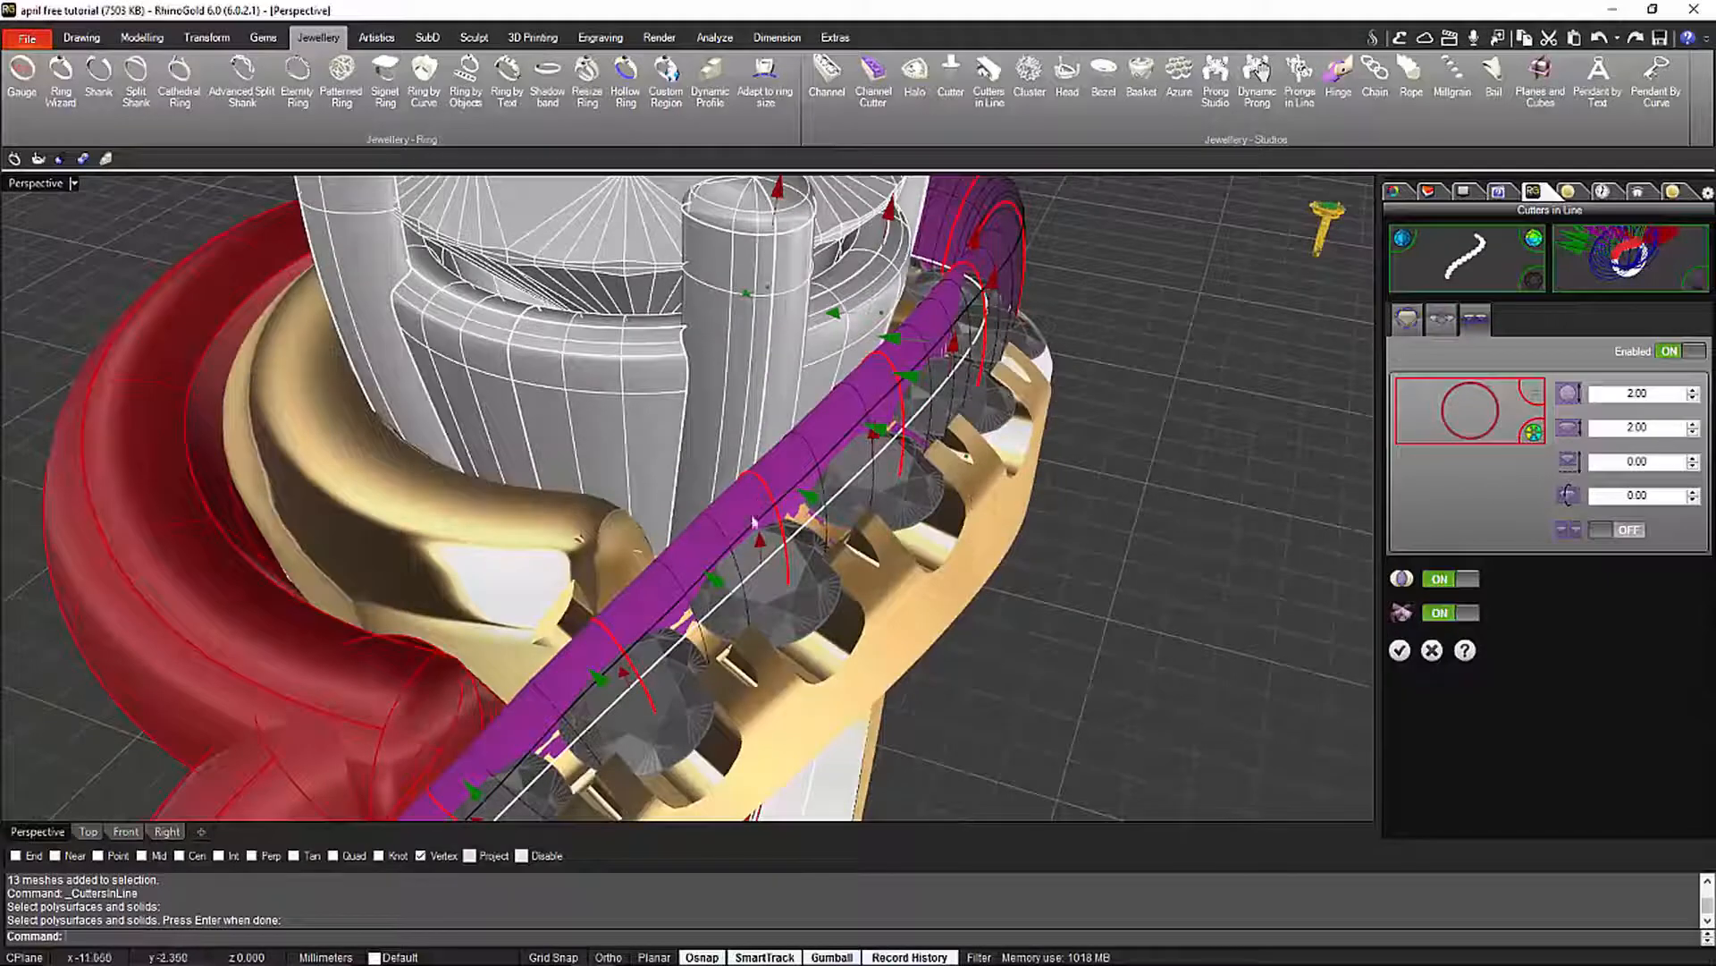
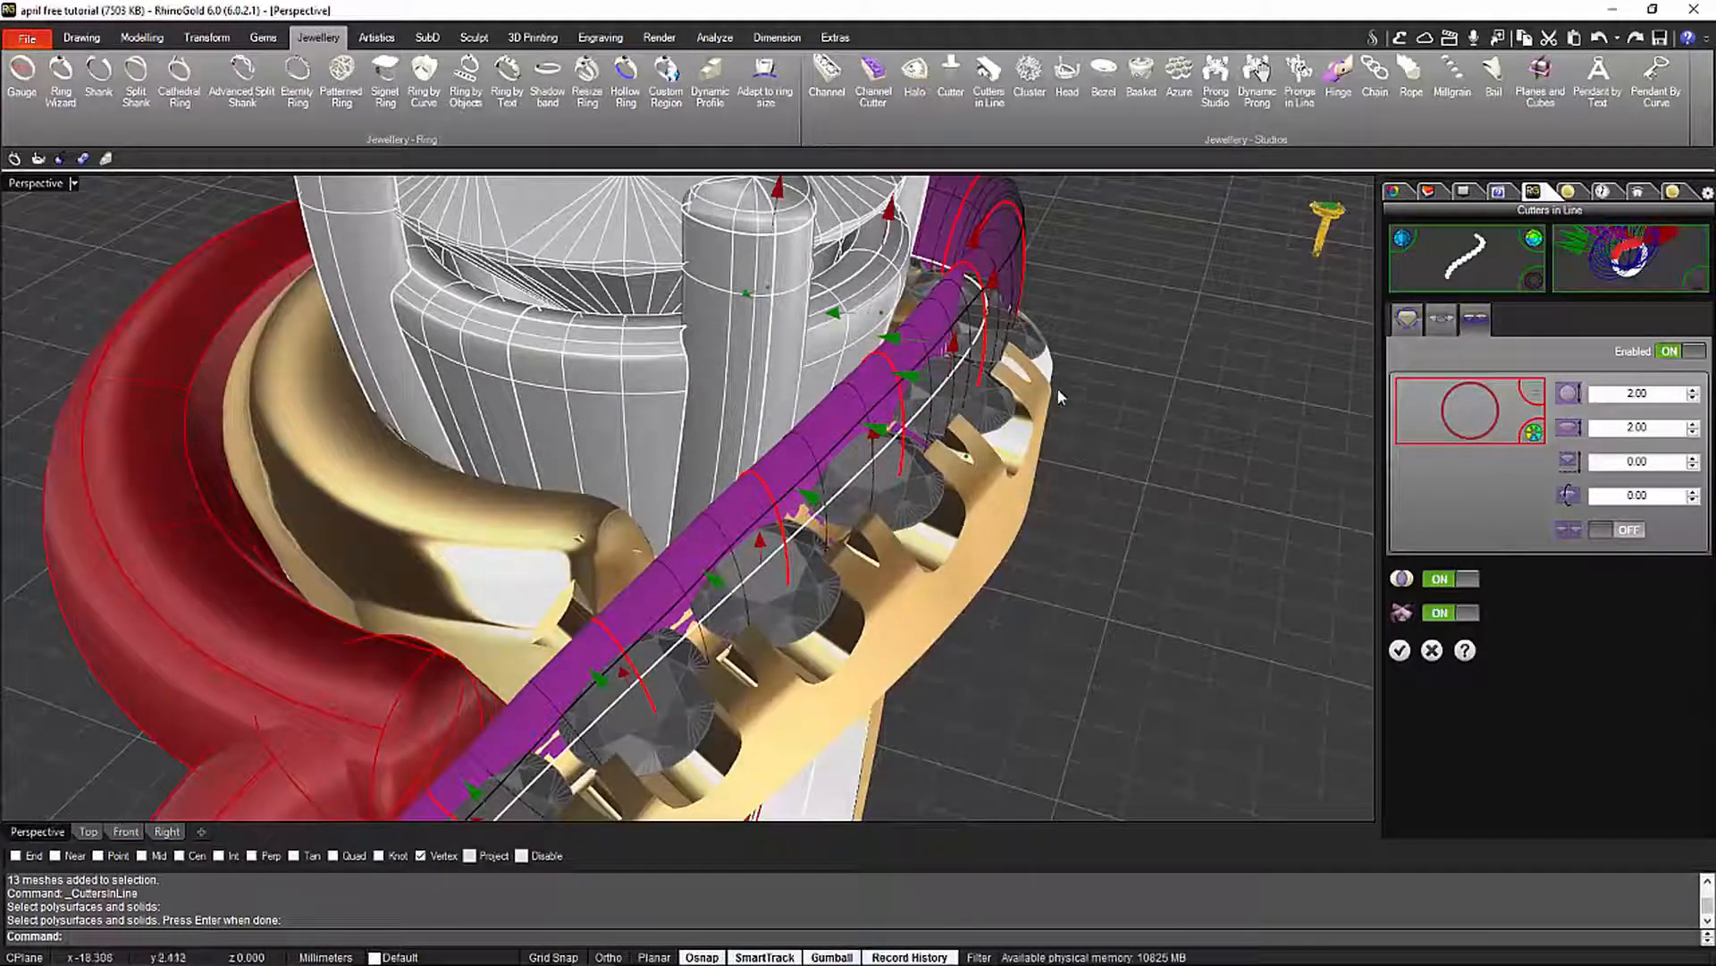
pyautogui.click(1402, 653)
pyautogui.scroll(5, 1090, 684)
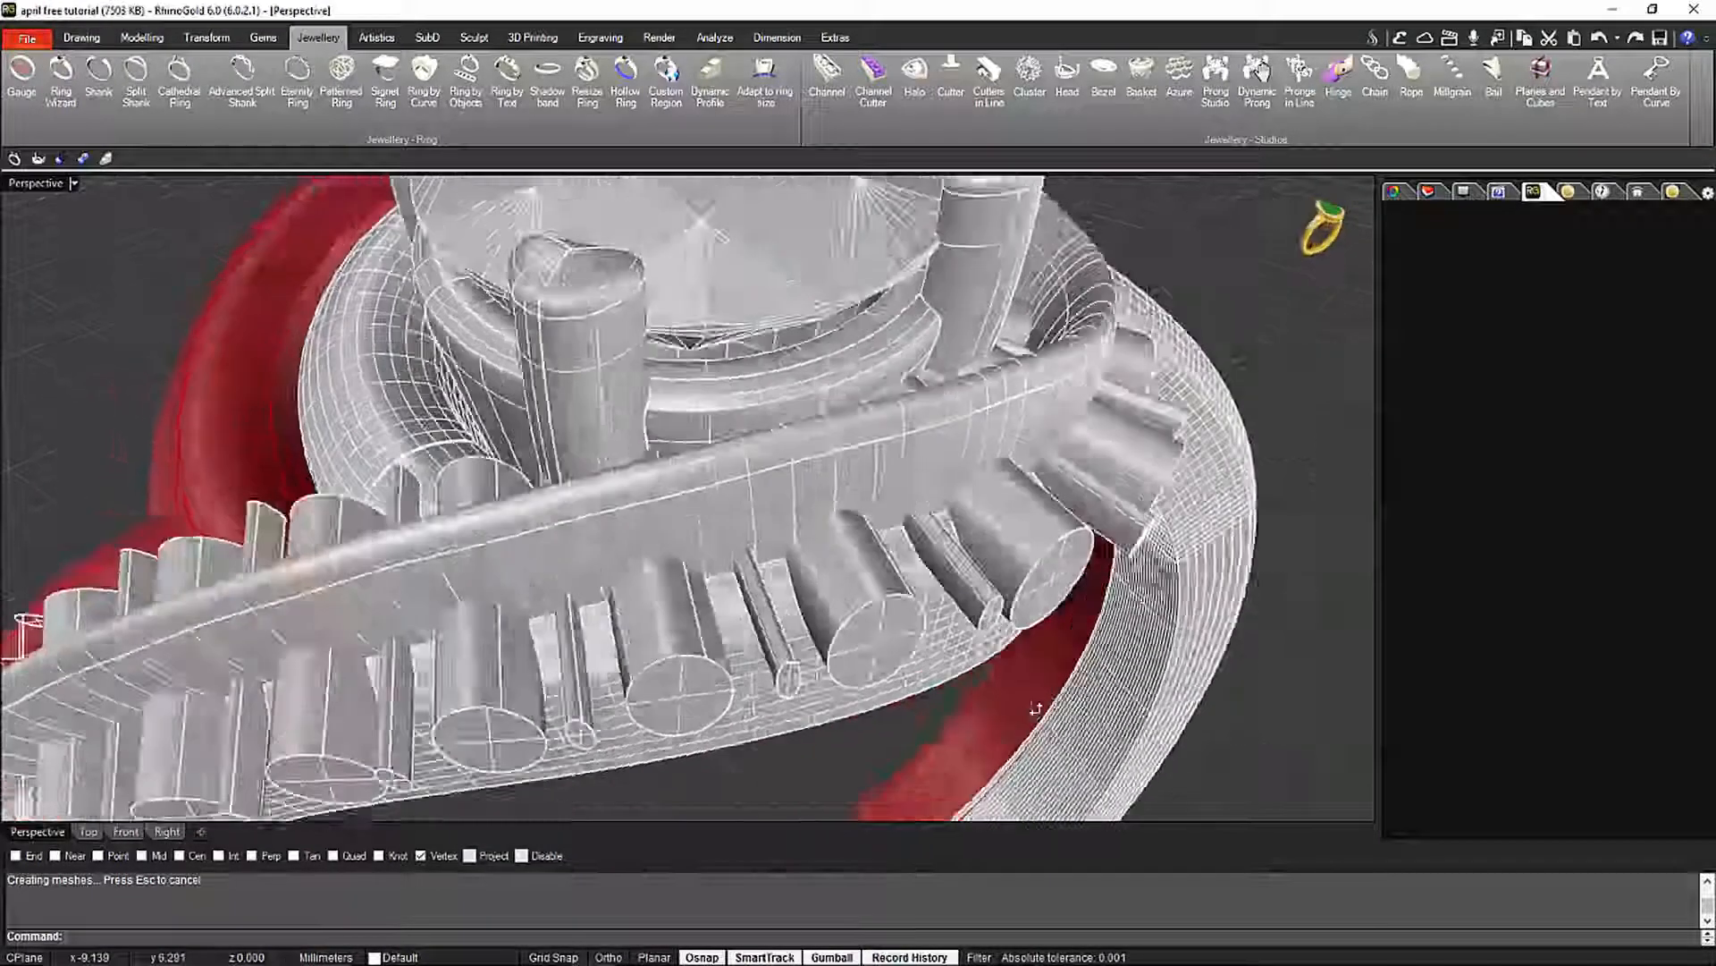
# Select the group of copied cutters along the split shank's gem row
pyautogui.moveTo(1035, 708); pyautogui.dragTo(996, 641, button='right')
pyautogui.click(951, 530)
pyautogui.scroll(-9, 961, 586)
pyautogui.moveTo(857, 583); pyautogui.dragTo(842, 535, button='right')
pyautogui.moveTo(762, 532); pyautogui.dragTo(761, 423)
pyautogui.moveTo(816, 602); pyautogui.dragTo(765, 793, button='right')
pyautogui.scroll(7, 822, 626)
pyautogui.hotkey('ctrl', 'z')
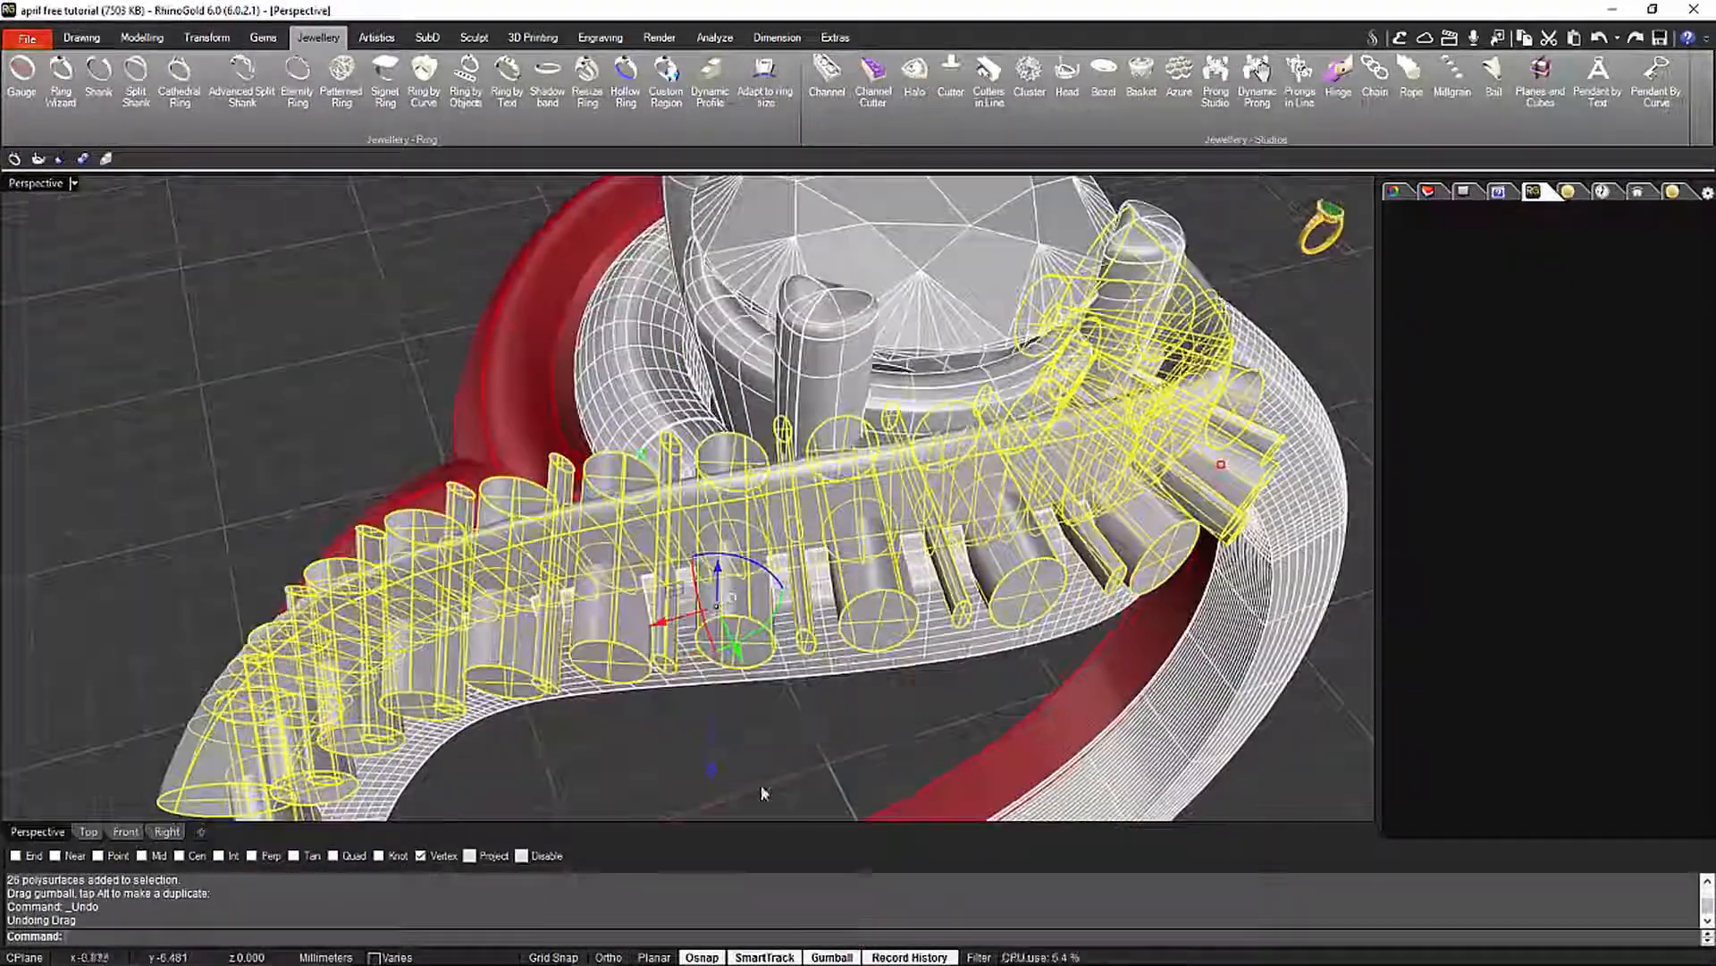
# Rotate a copy of the cutters half a turn around the ring's centre in the Top view, and delete the original cutters
pyautogui.click(89, 831)
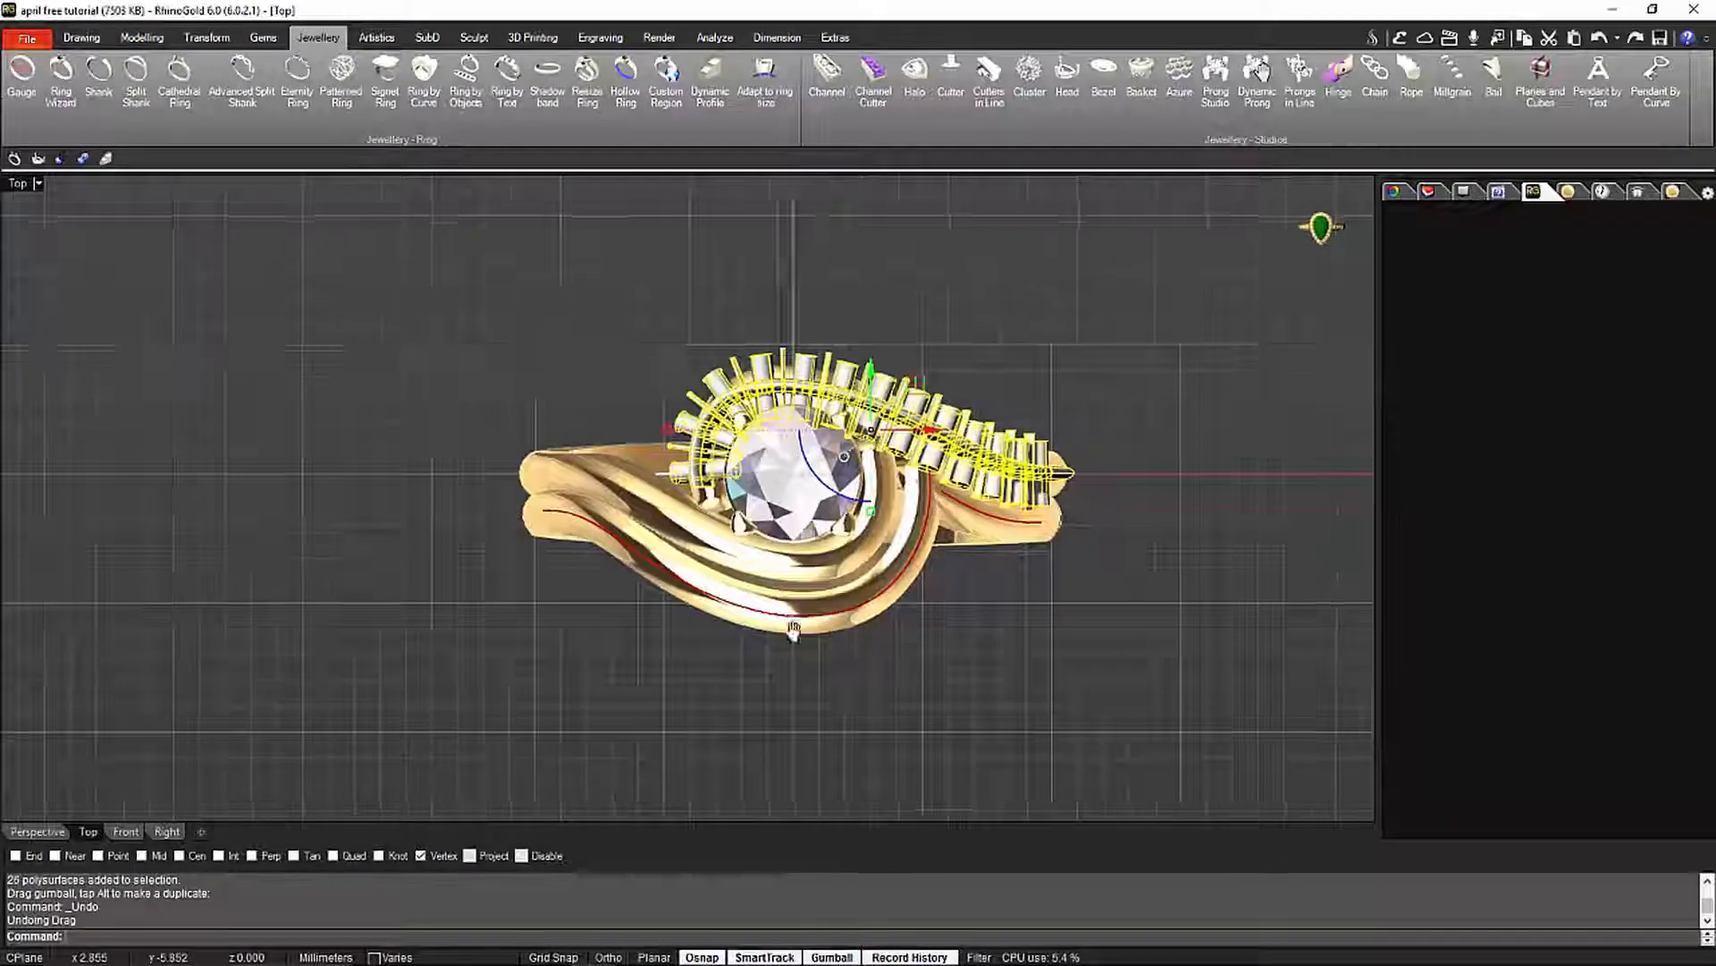
pyautogui.moveTo(794, 628); pyautogui.dragTo(641, 634, button='right')
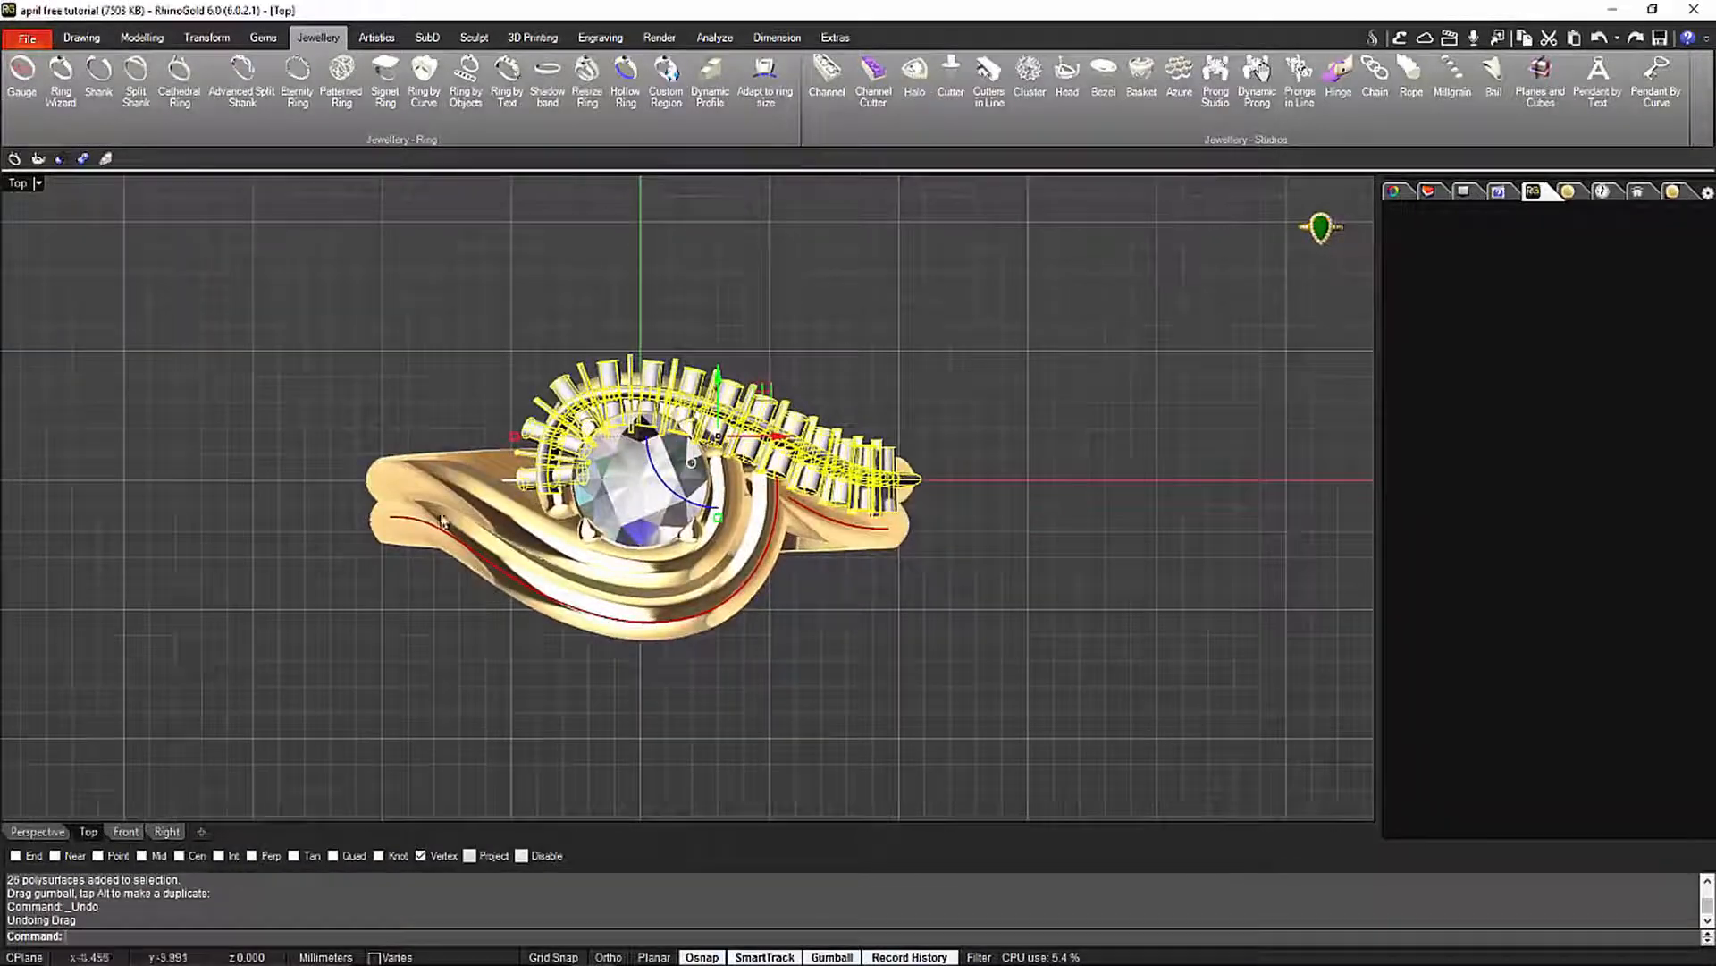
pyautogui.click(194, 35)
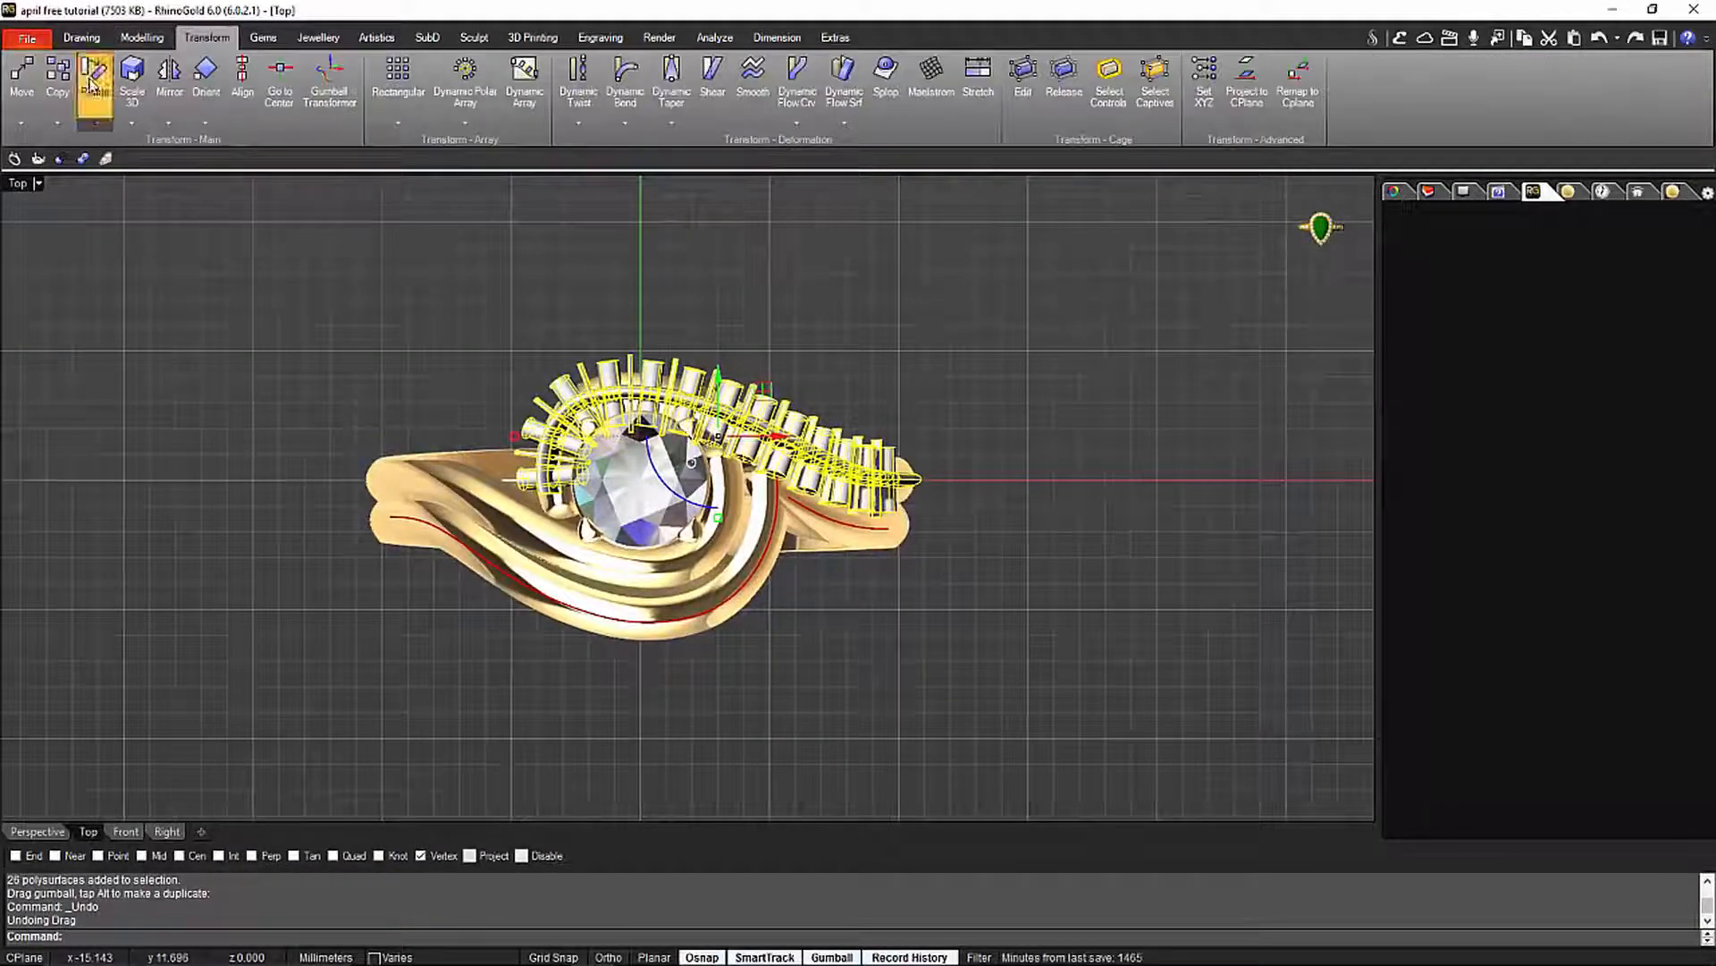
pyautogui.click(92, 82)
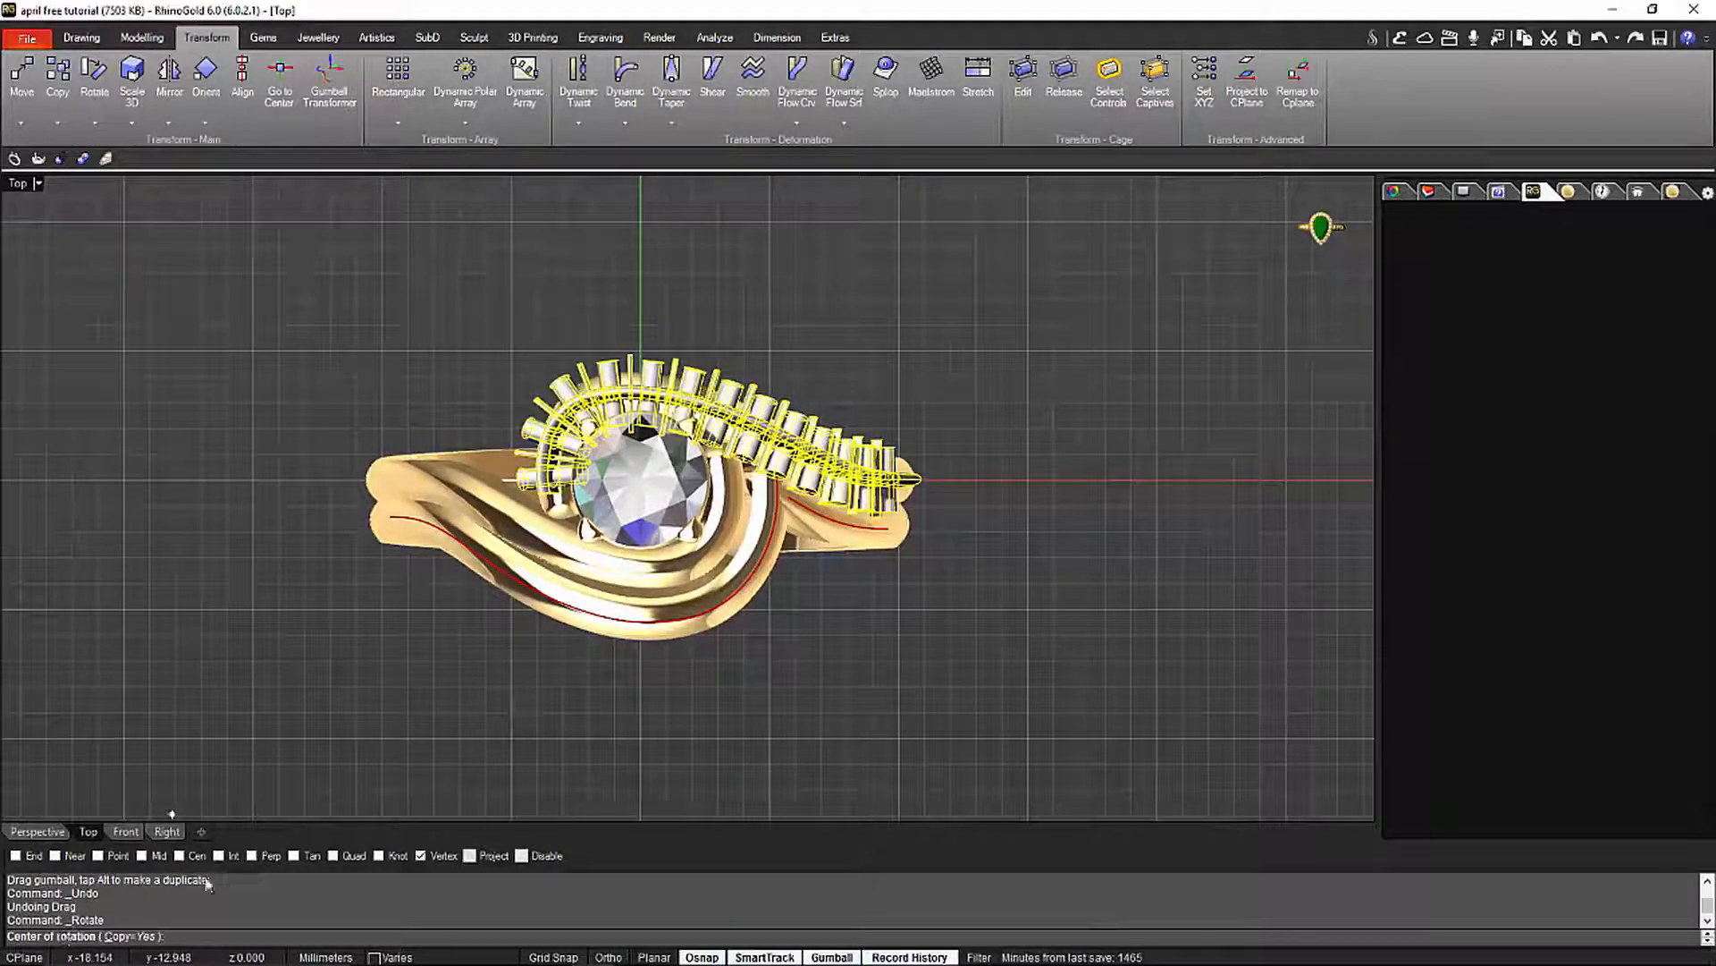
pyautogui.scroll(4, 435, 711)
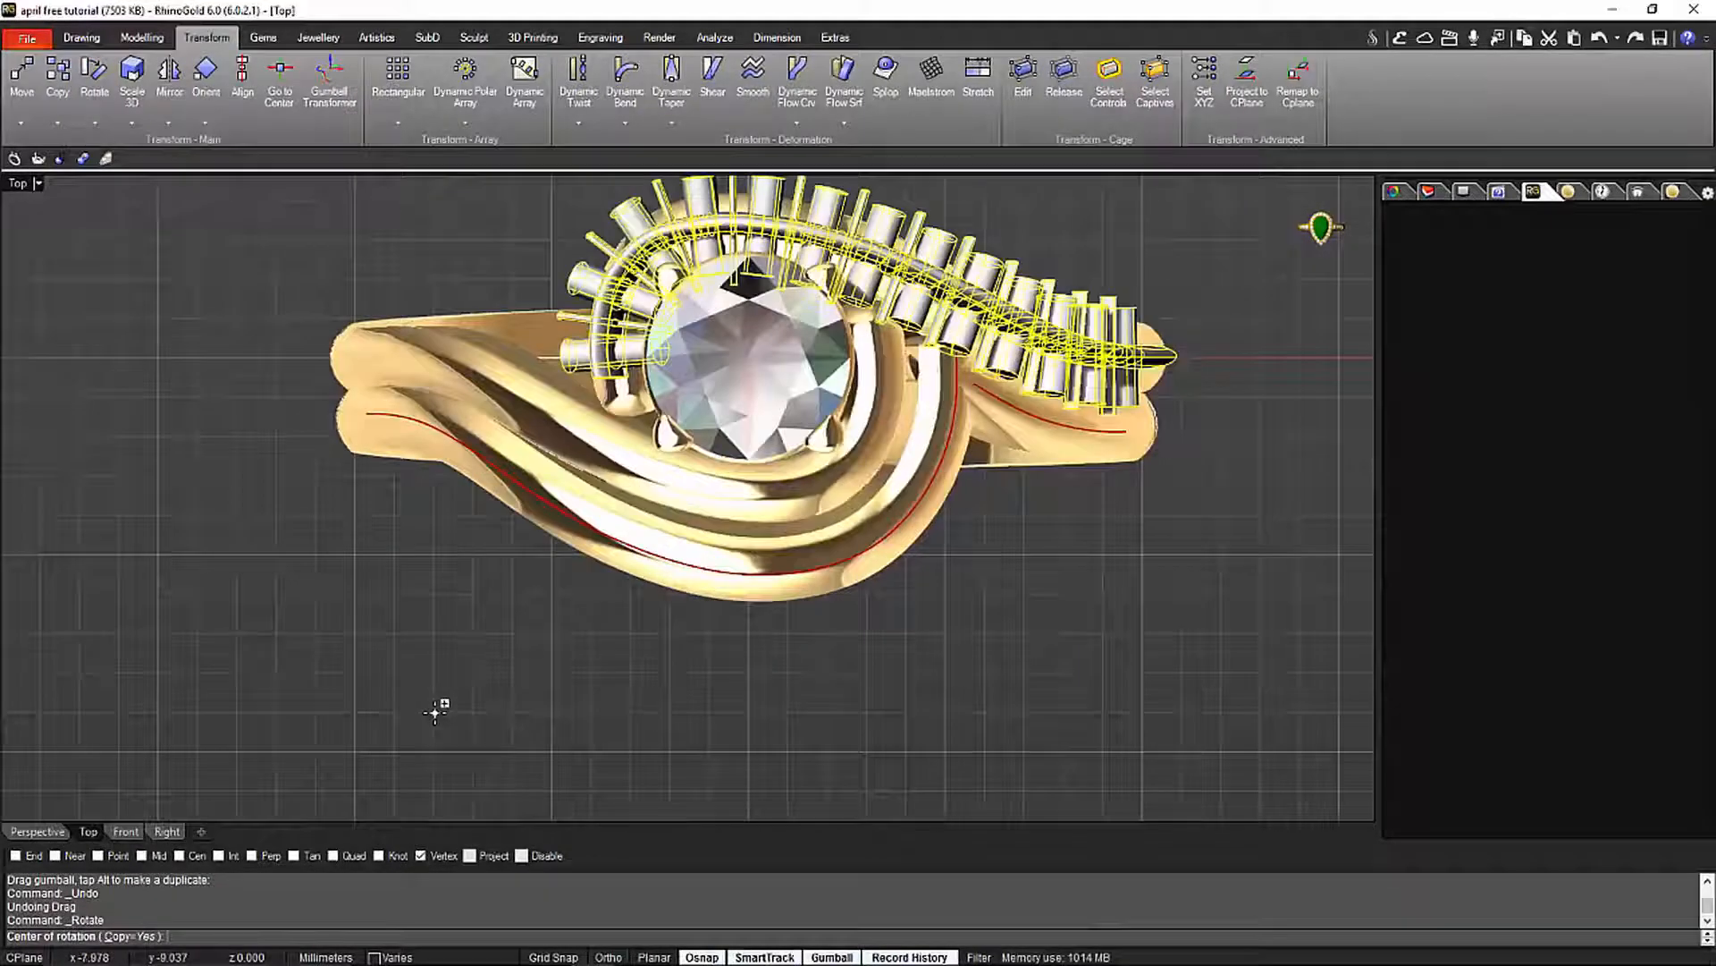
pyautogui.click(553, 956)
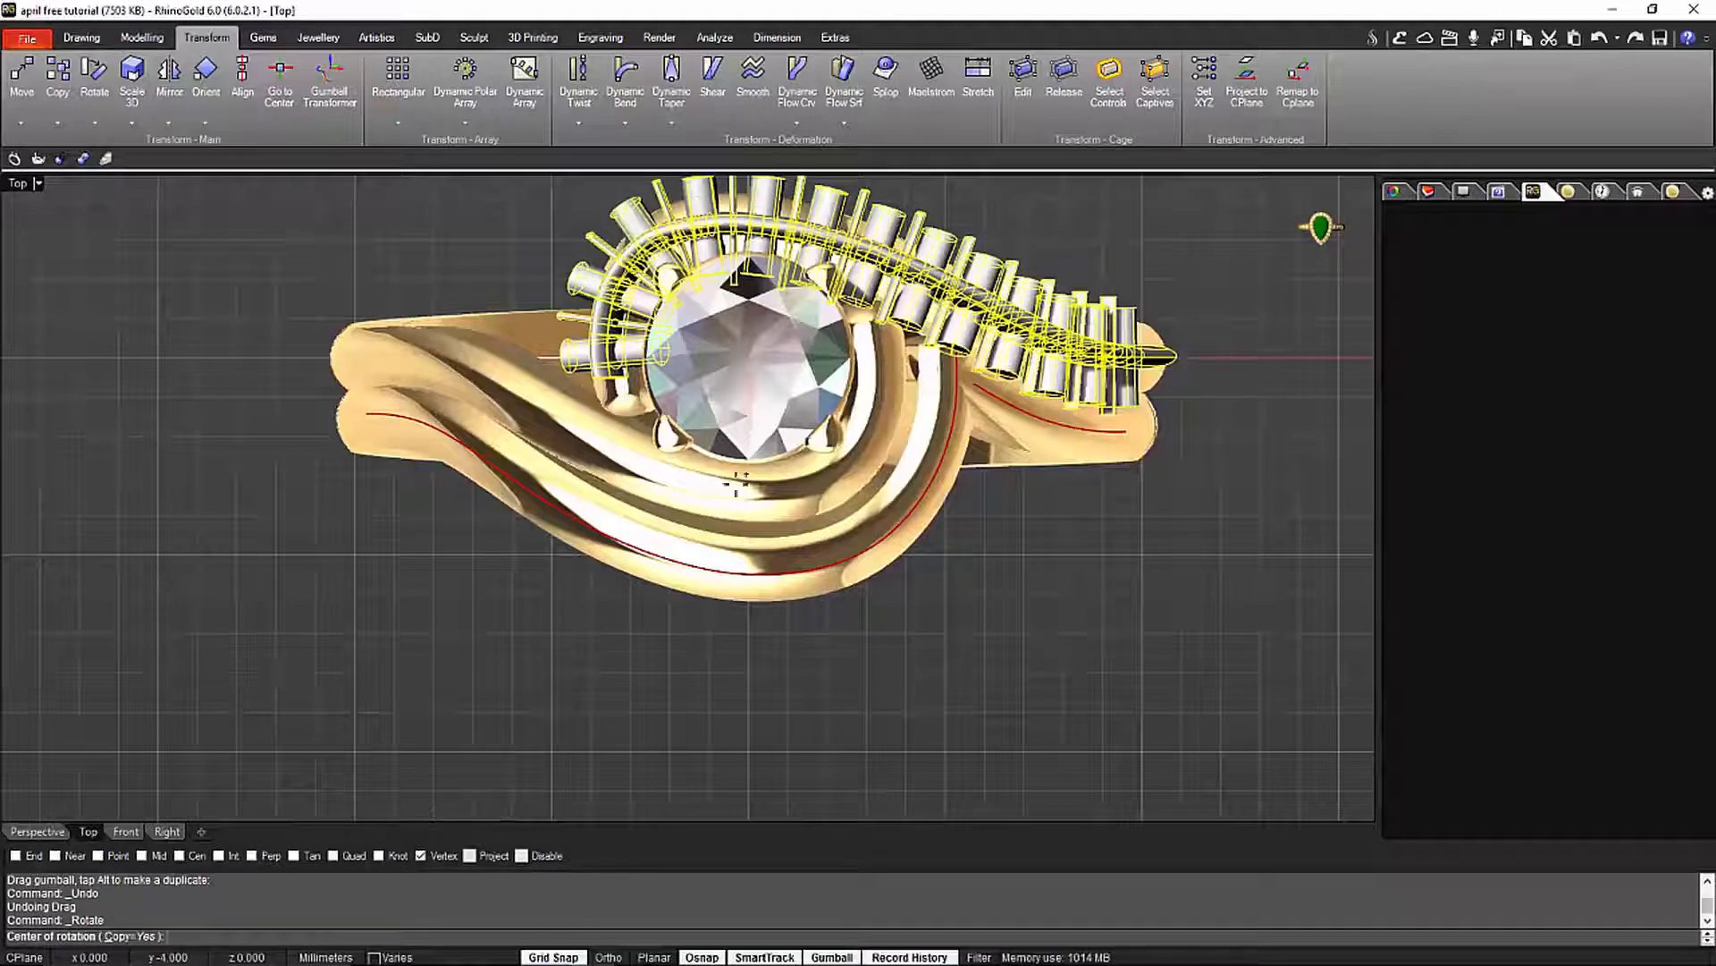
pyautogui.click(749, 356)
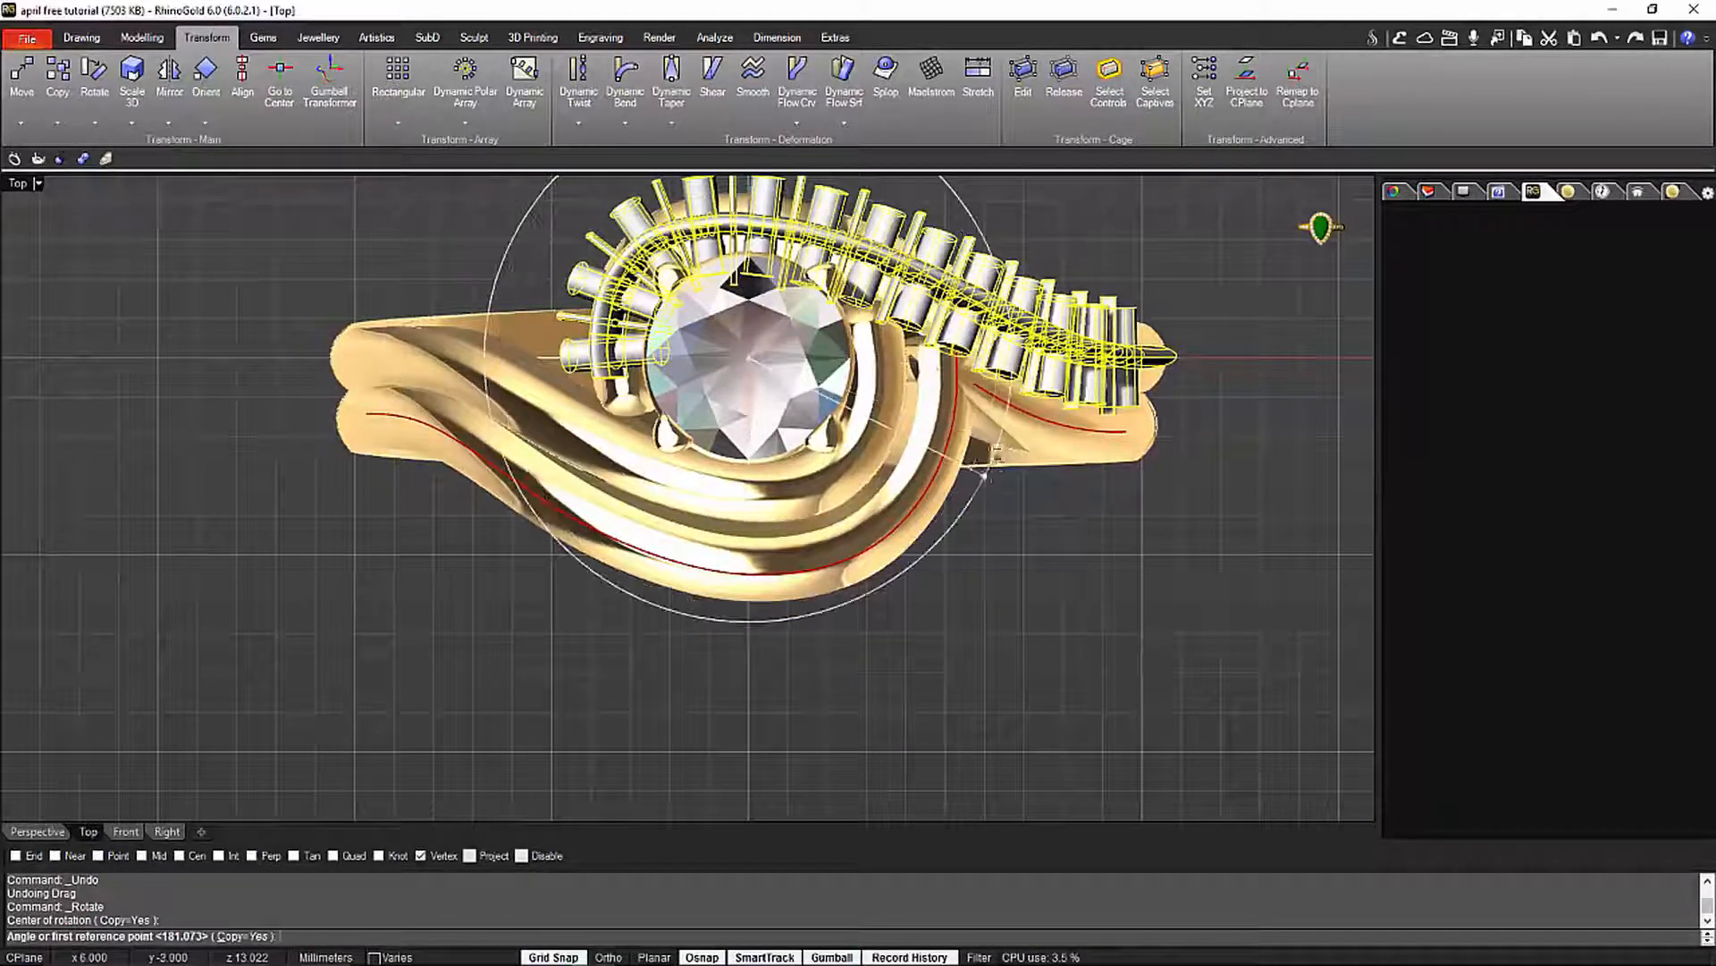
pyautogui.click(985, 475)
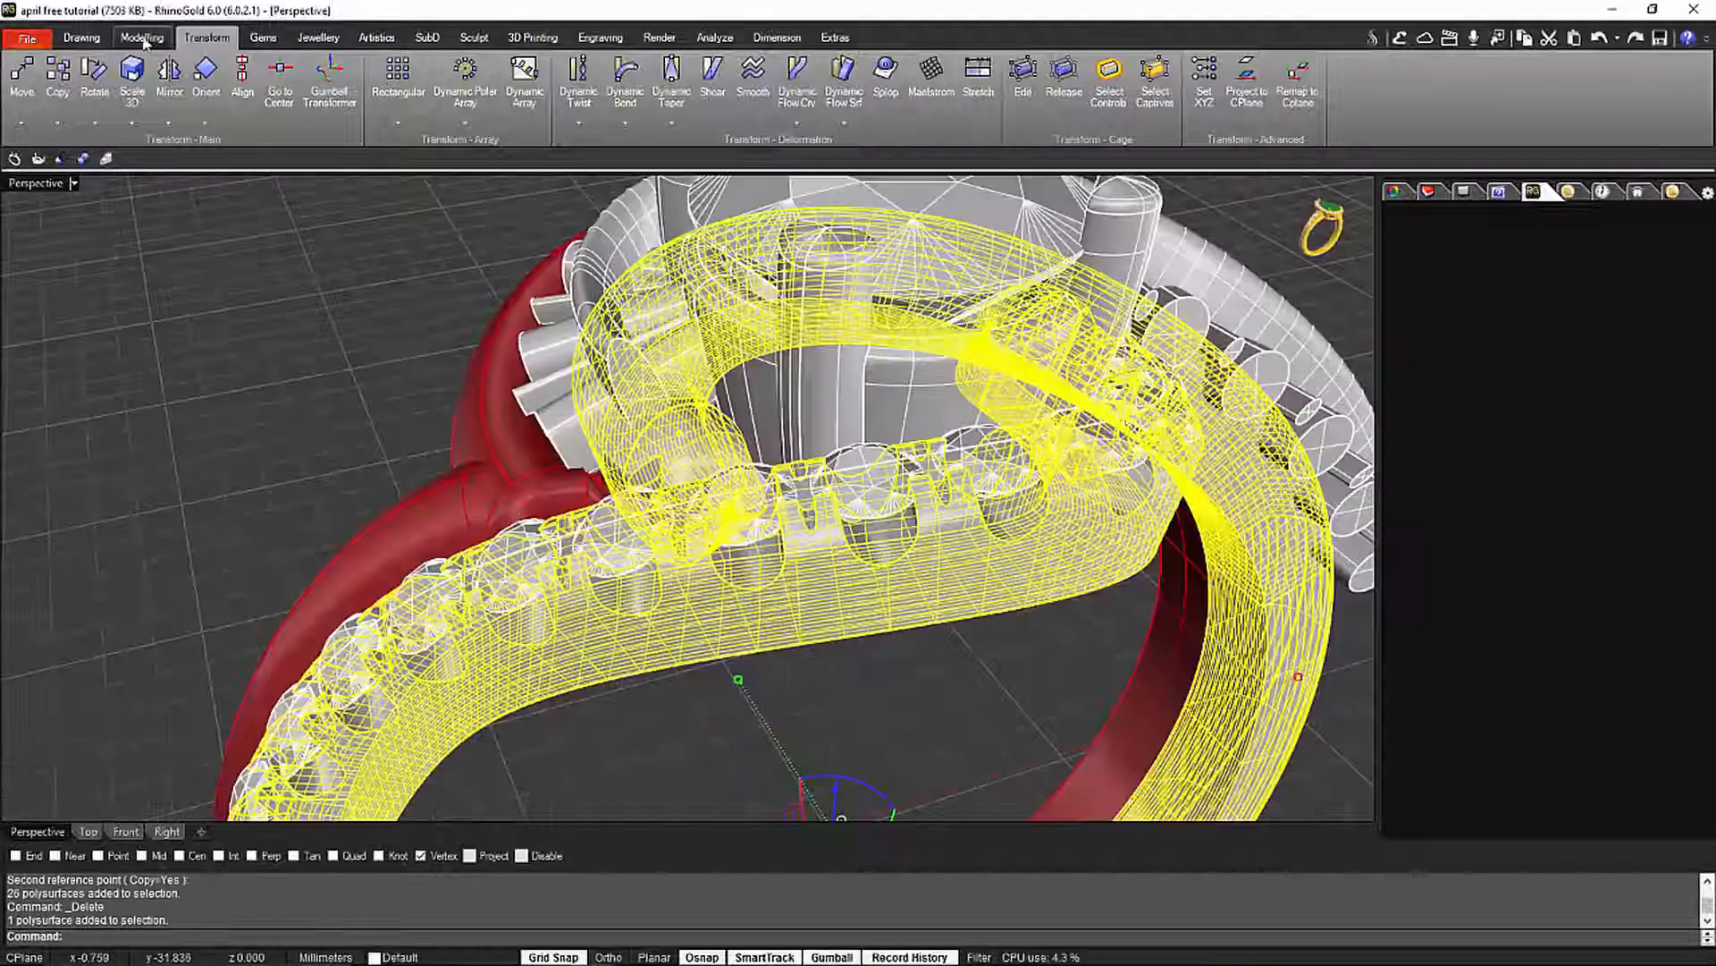
# Subtract the rotated cutters from the split shank with Boolean Difference
pyautogui.click(143, 41)
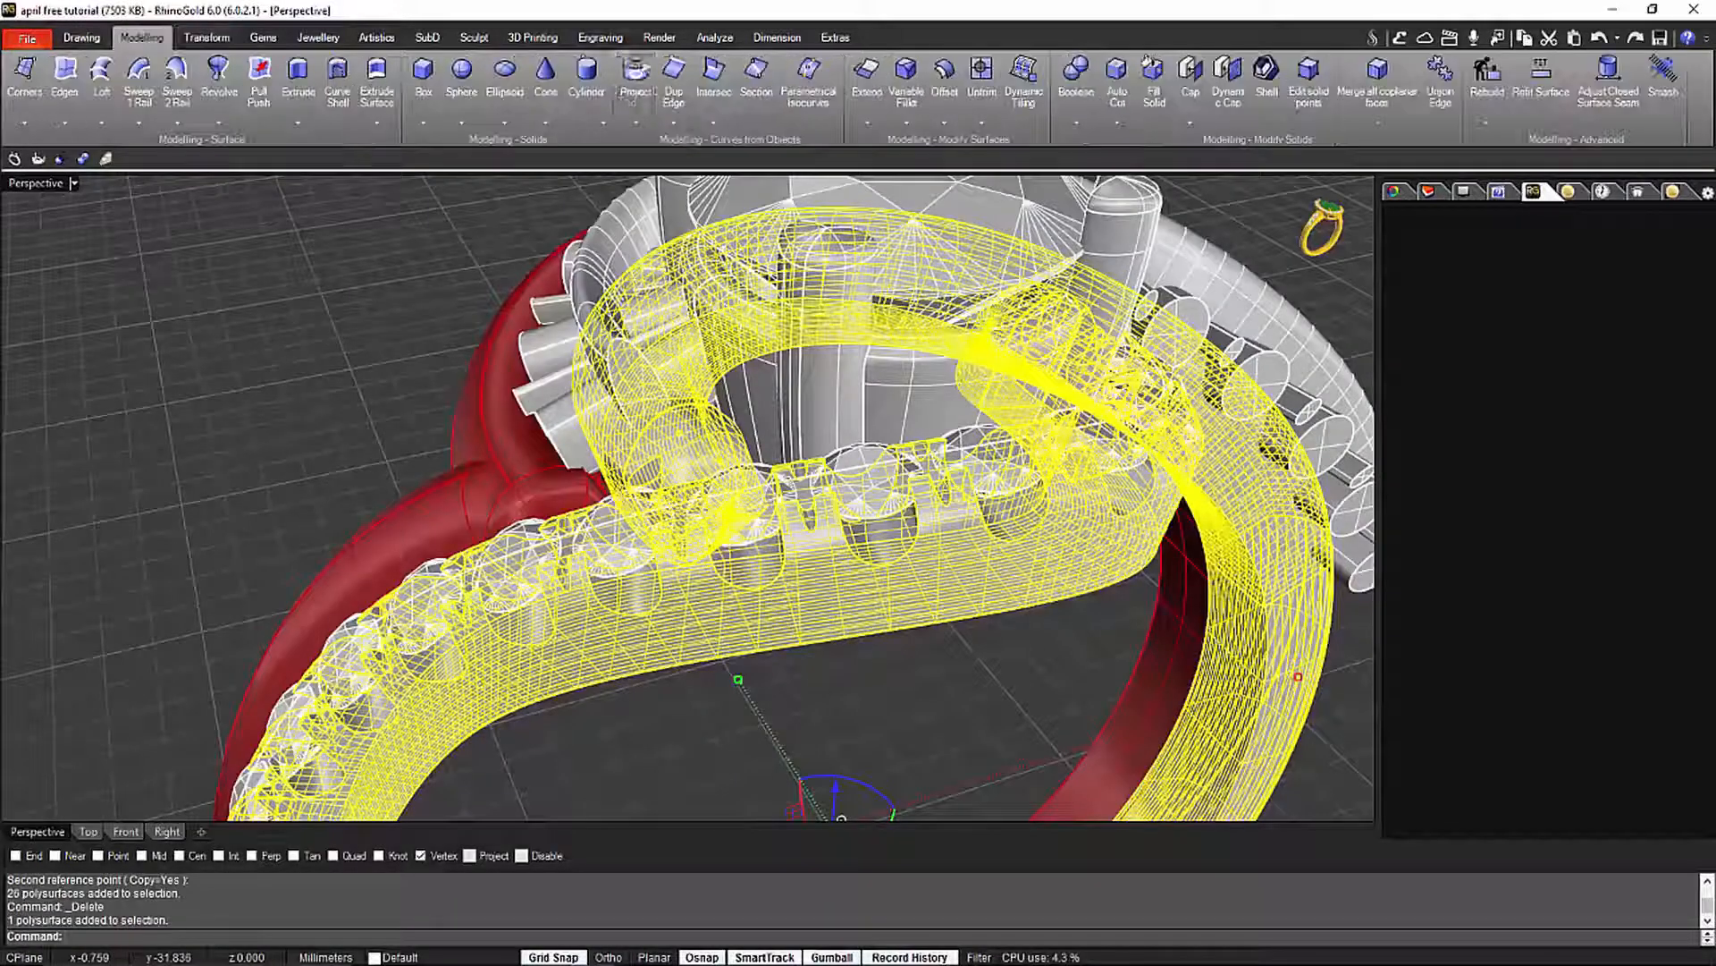
pyautogui.click(1088, 133)
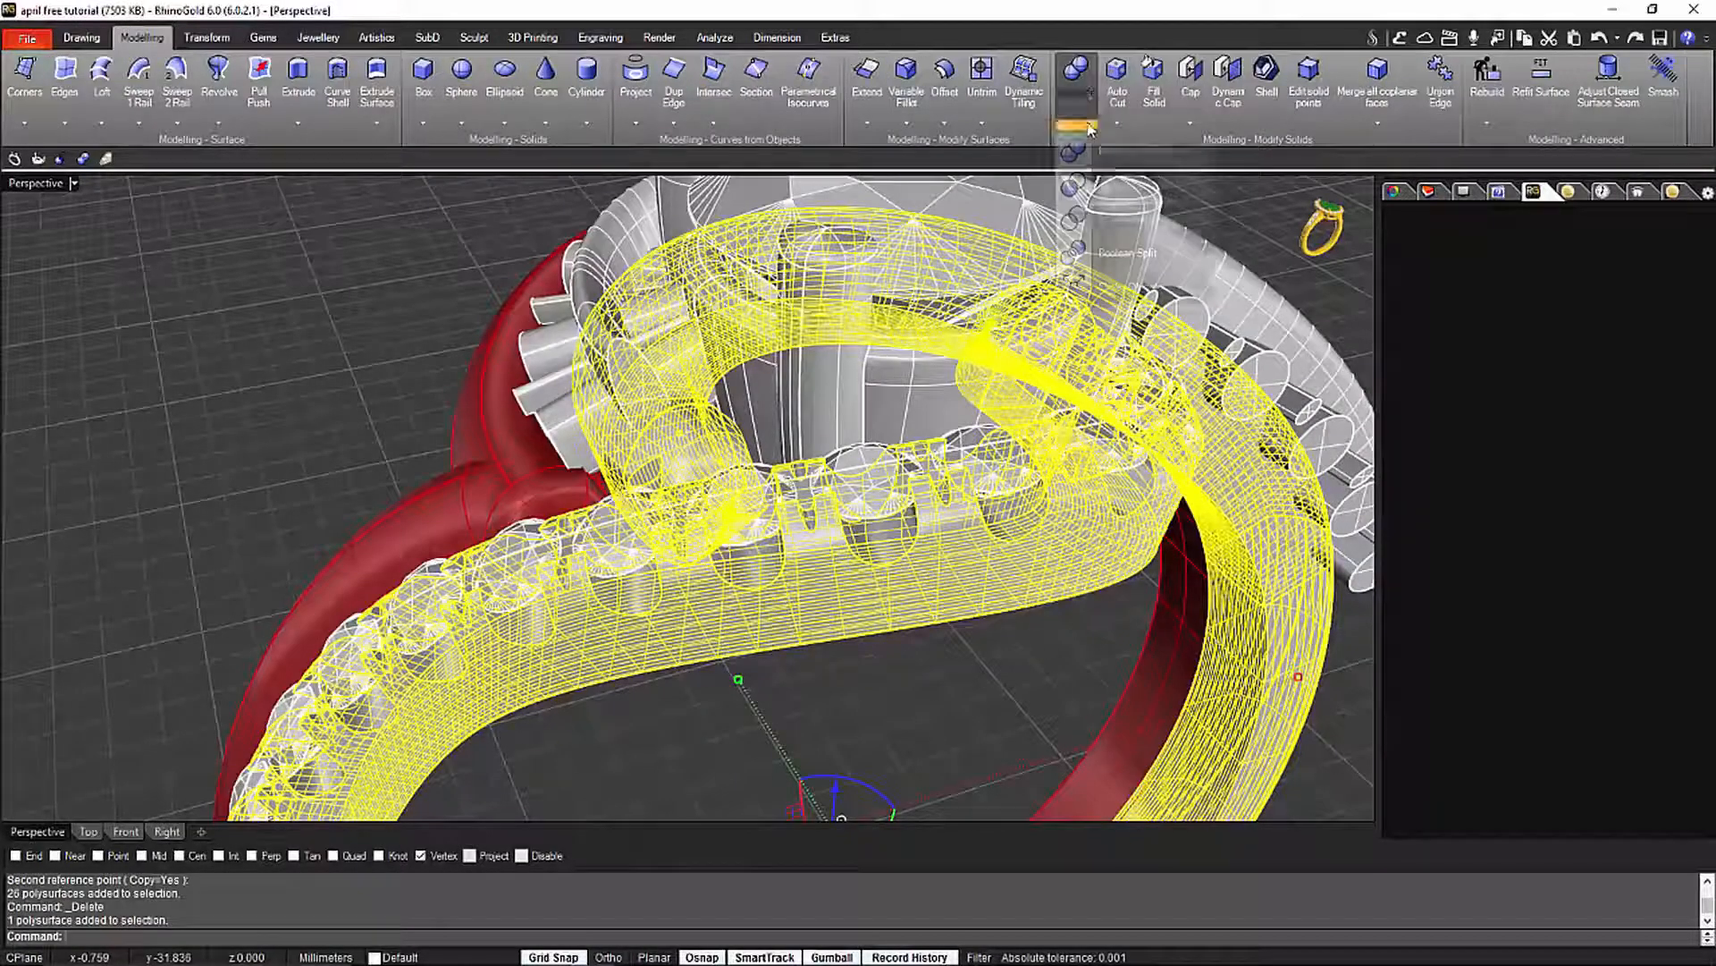
pyautogui.click(1133, 180)
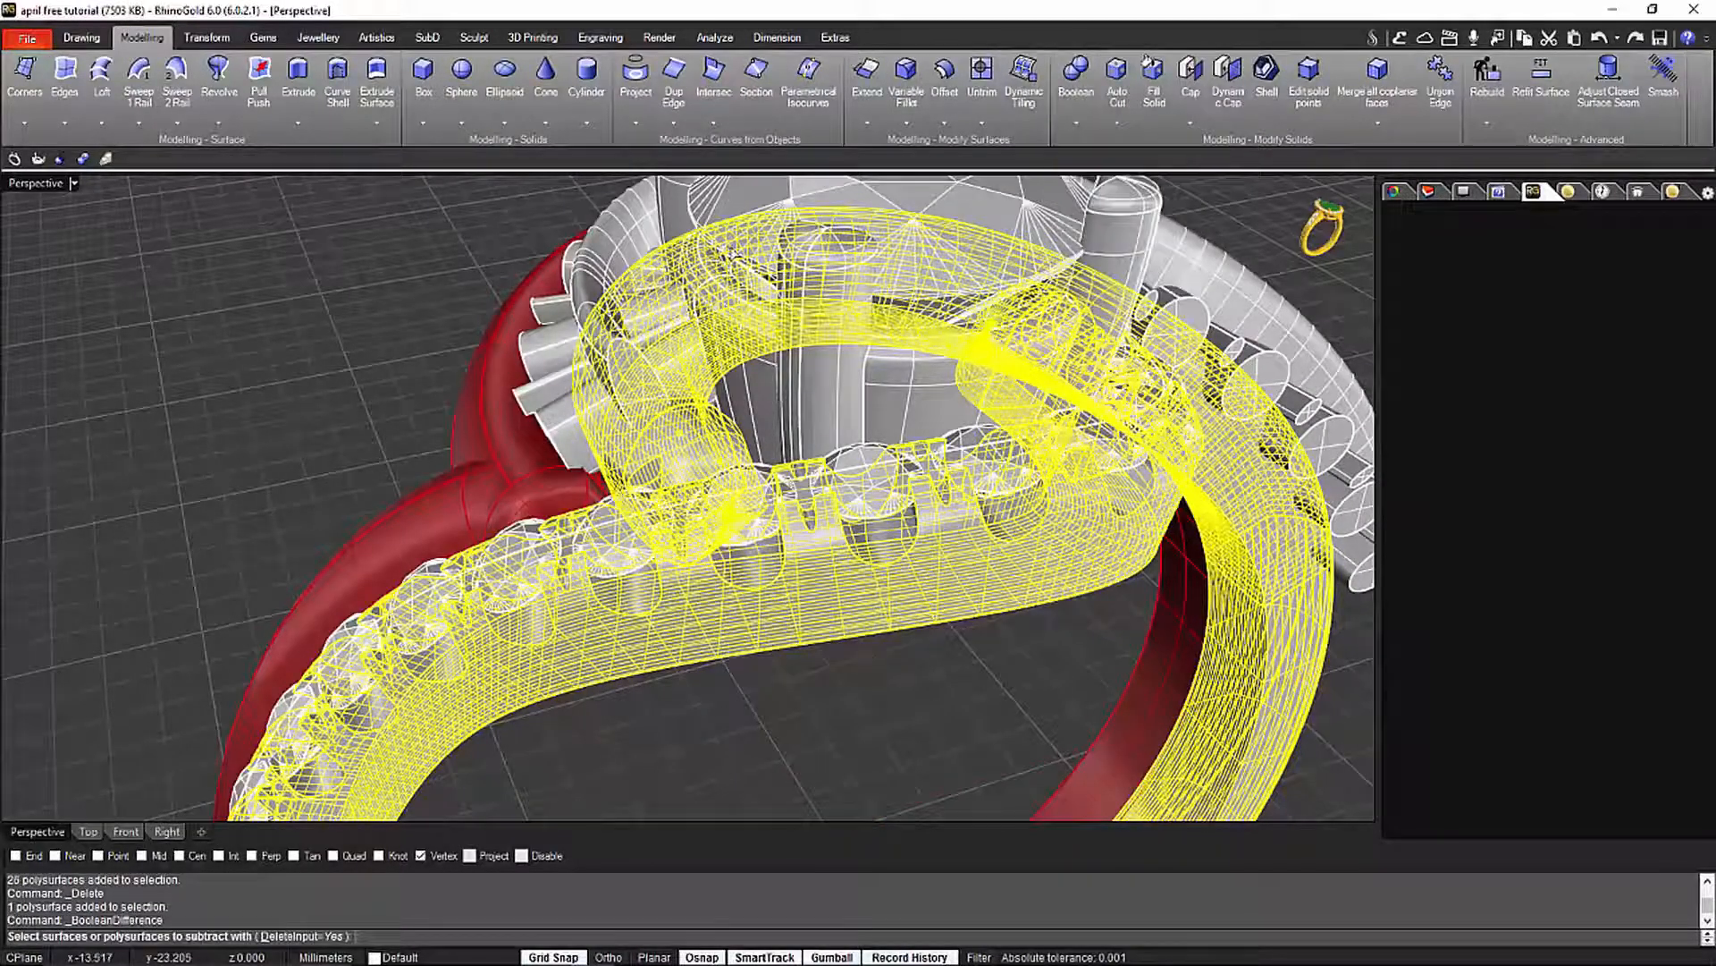
pyautogui.click(555, 336)
pyautogui.press('Return')
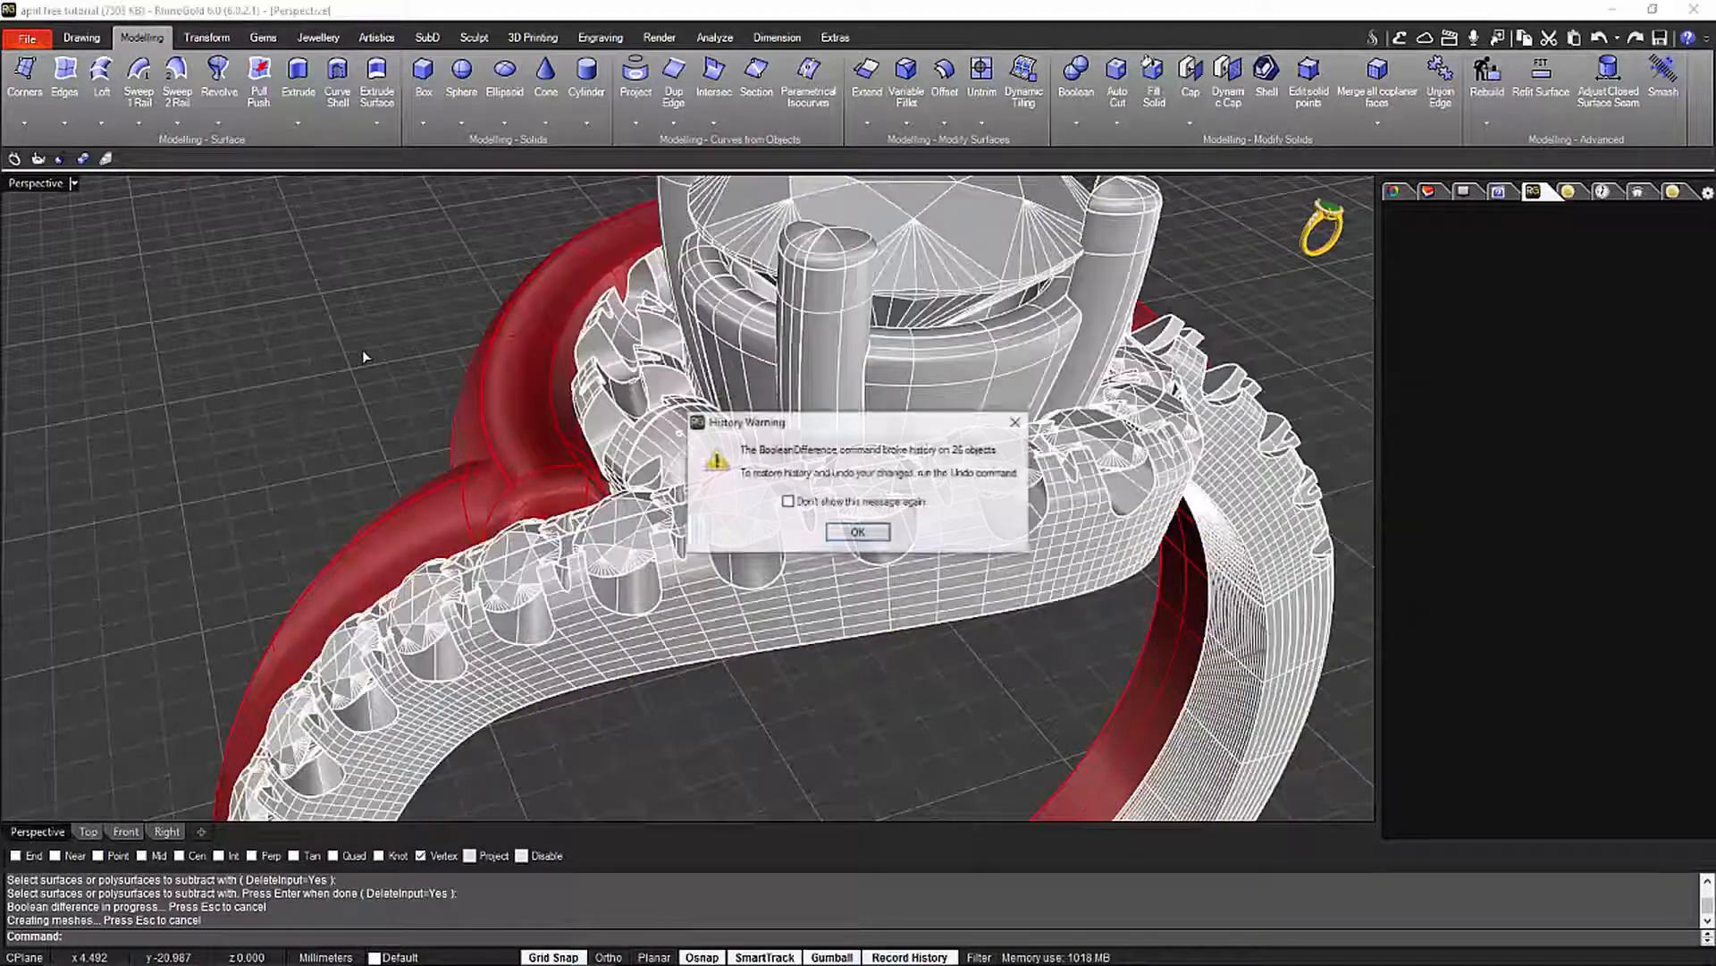
pyautogui.click(880, 536)
# Rotate a copy of the 13-gem group 180 degrees around the ring's centre in the Top view, filling the opposite seats
pyautogui.moveTo(881, 538); pyautogui.dragTo(756, 704, button='right')
pyautogui.click(88, 831)
pyautogui.click(869, 362)
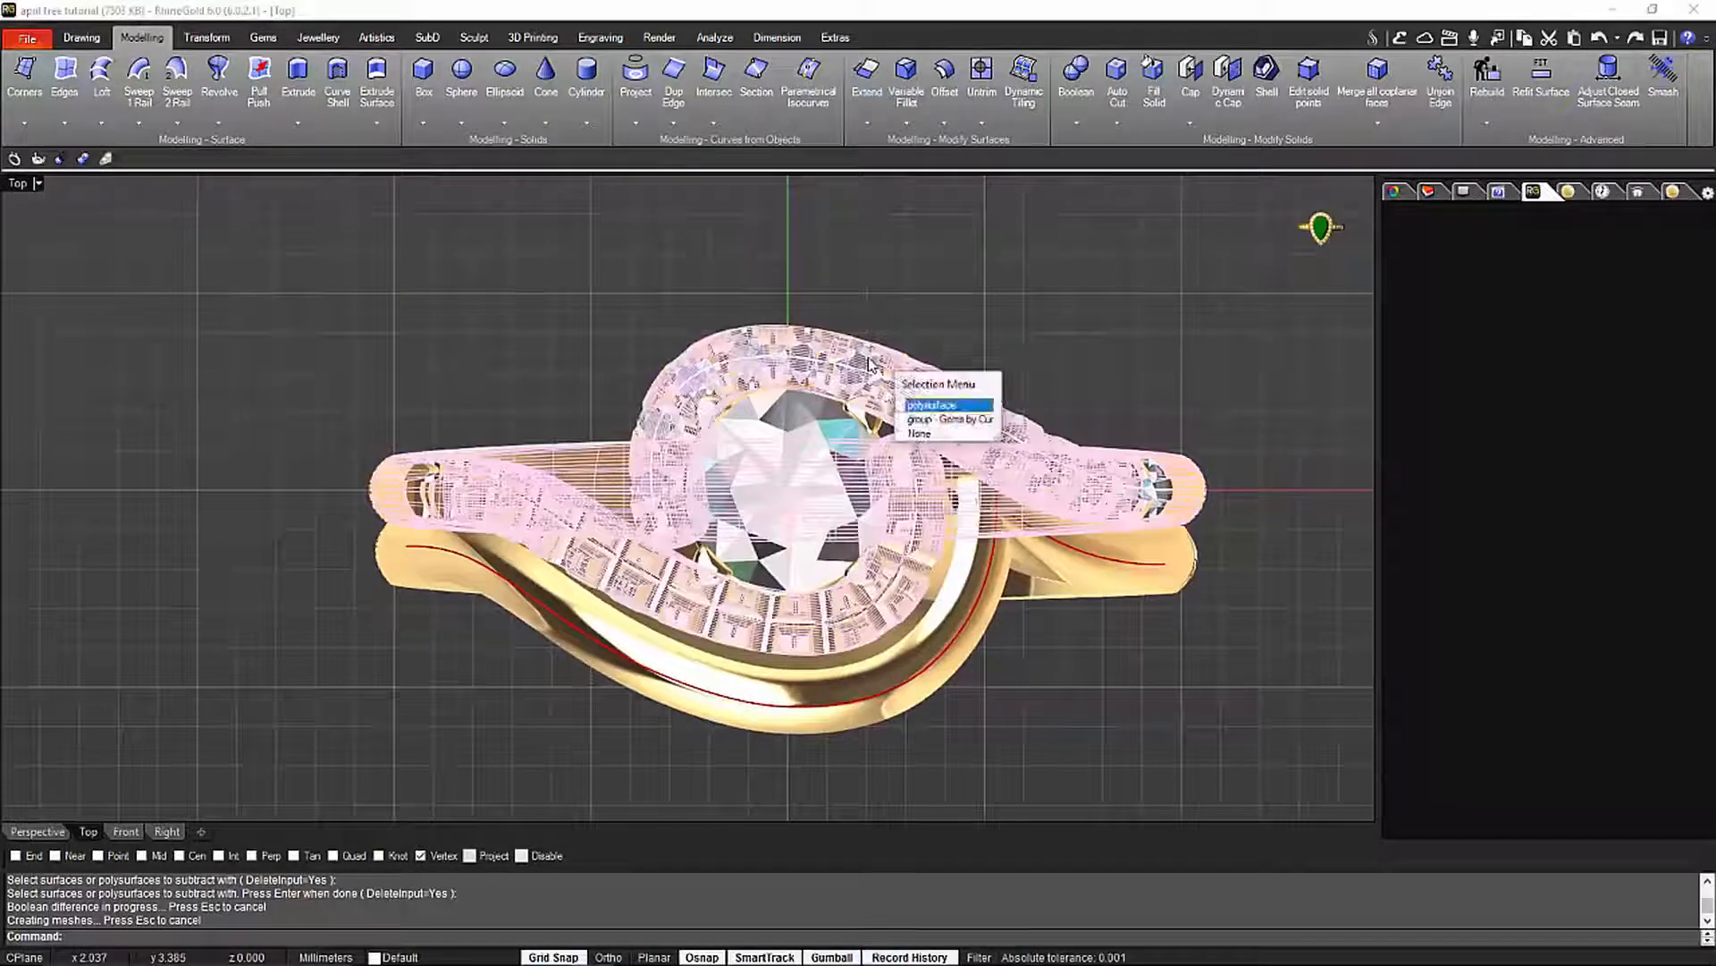
pyautogui.click(948, 420)
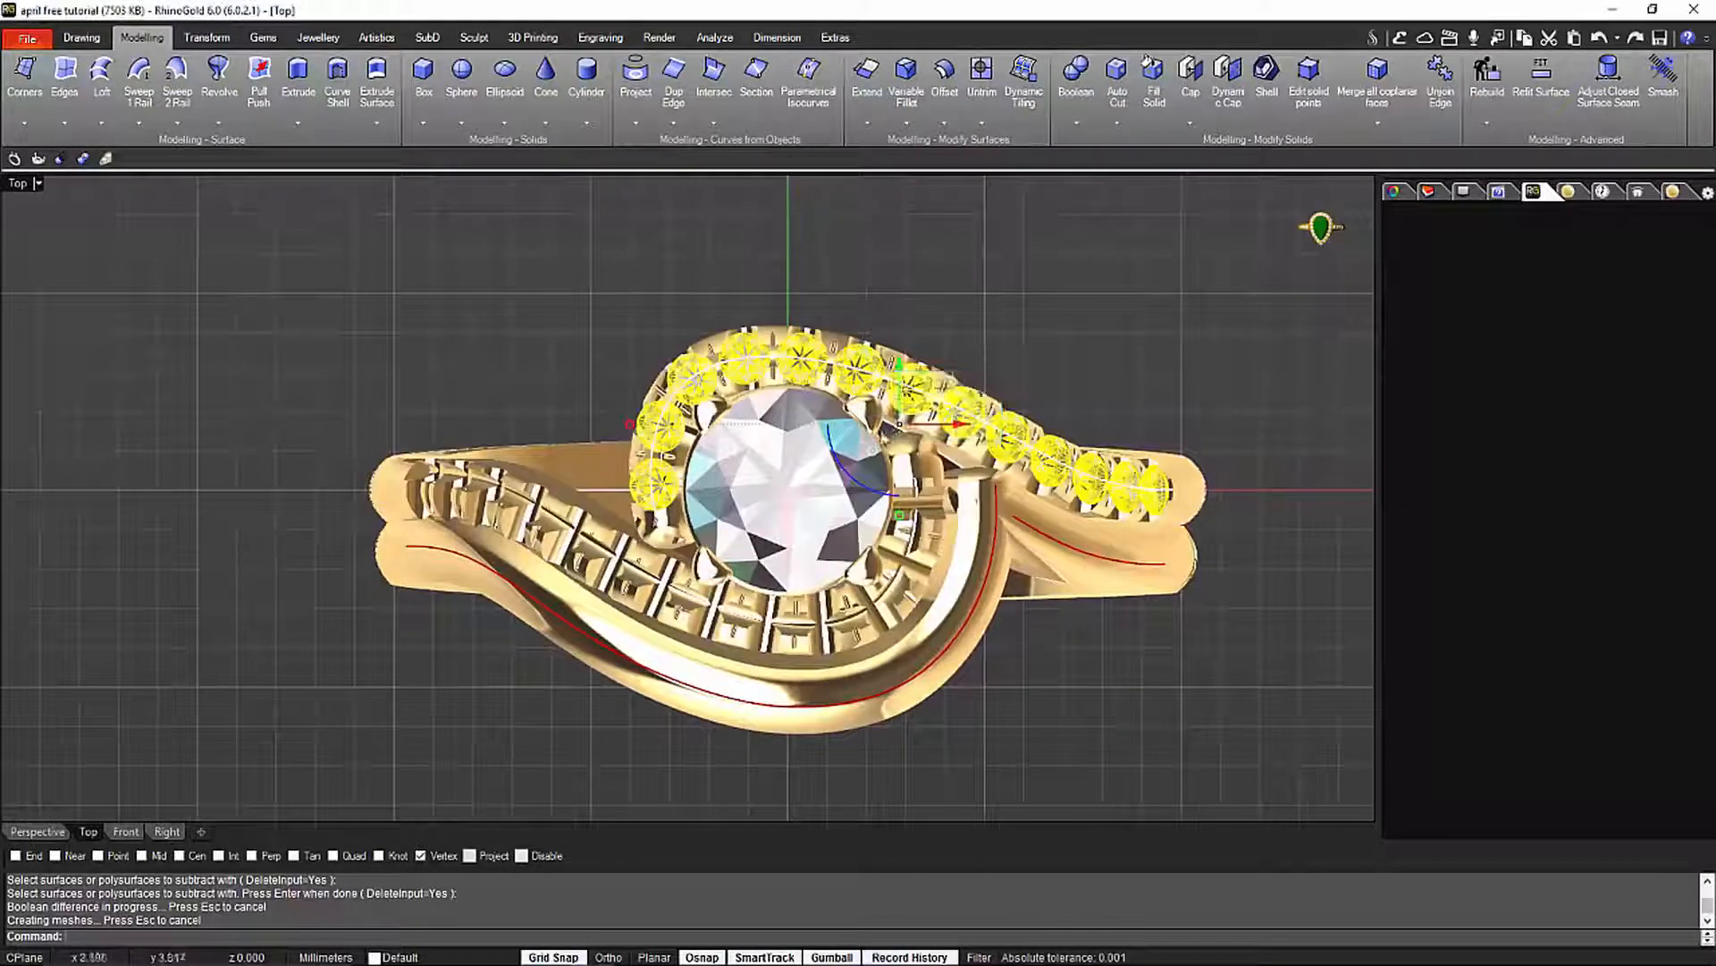
pyautogui.click(198, 36)
pyautogui.click(94, 72)
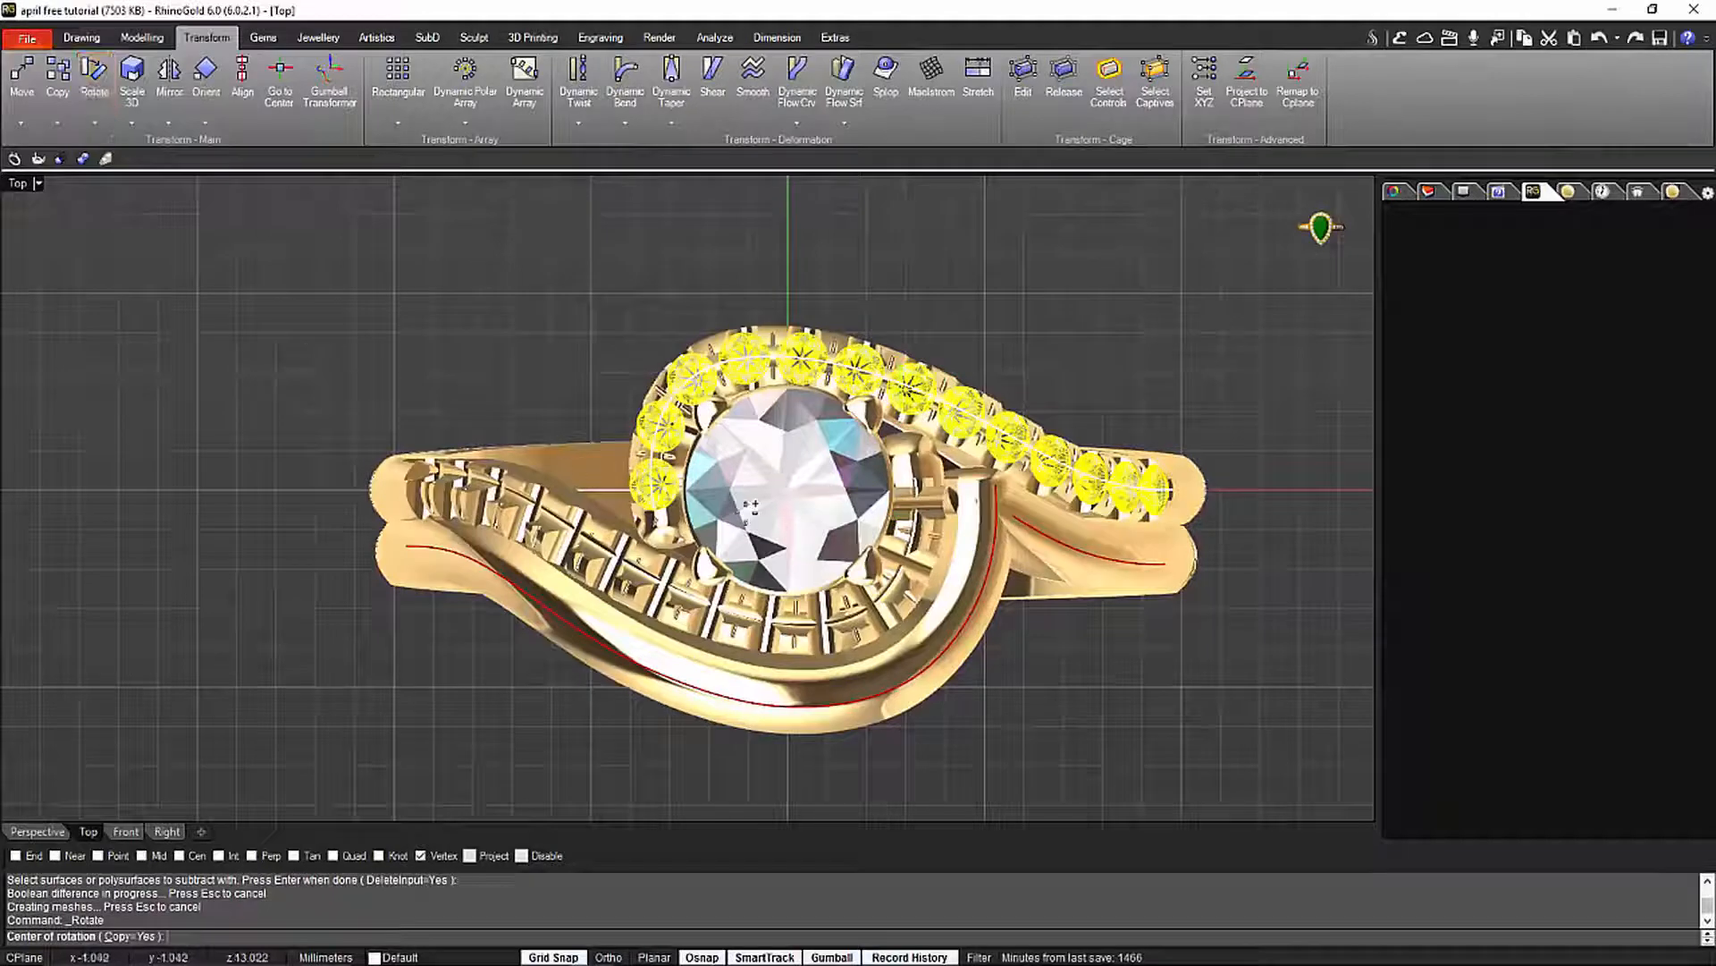
pyautogui.click(788, 490)
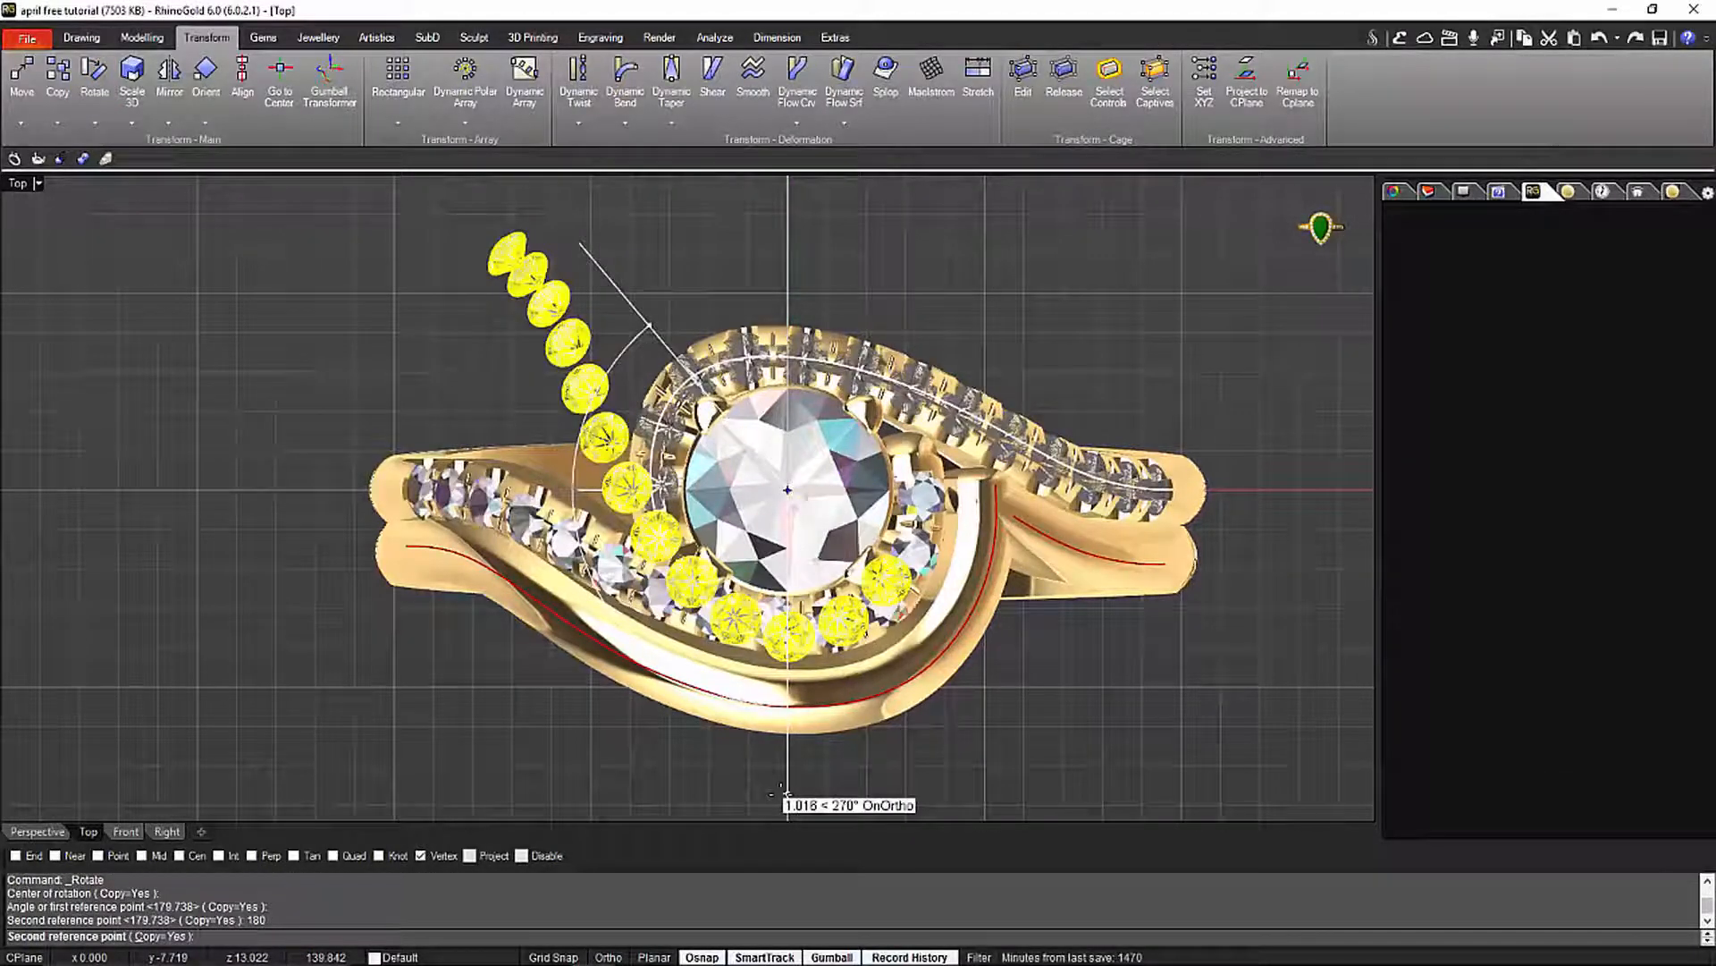
pyautogui.press('Return')
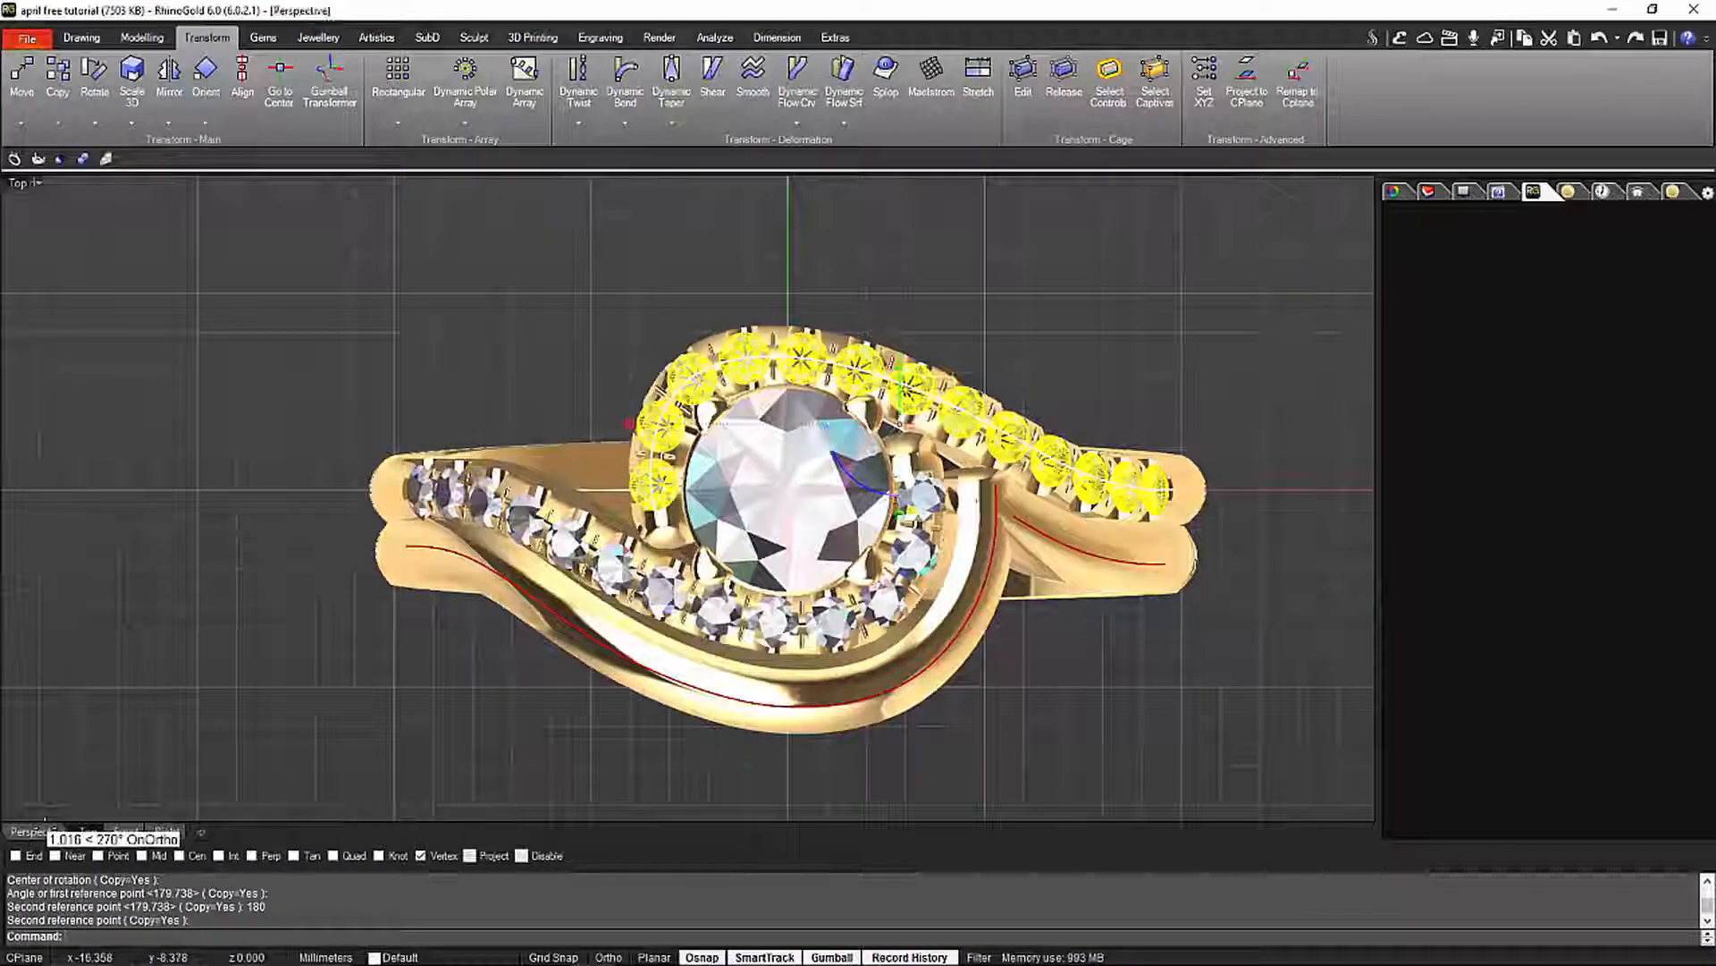
# Inspect both gem rows on the split shank in the Perspective view, close up and around the centre stone
pyautogui.click(38, 831)
pyautogui.moveTo(554, 644); pyautogui.dragTo(877, 642, button='right')
pyautogui.scroll(2, 632, 673)
pyautogui.scroll(5, 705, 687)
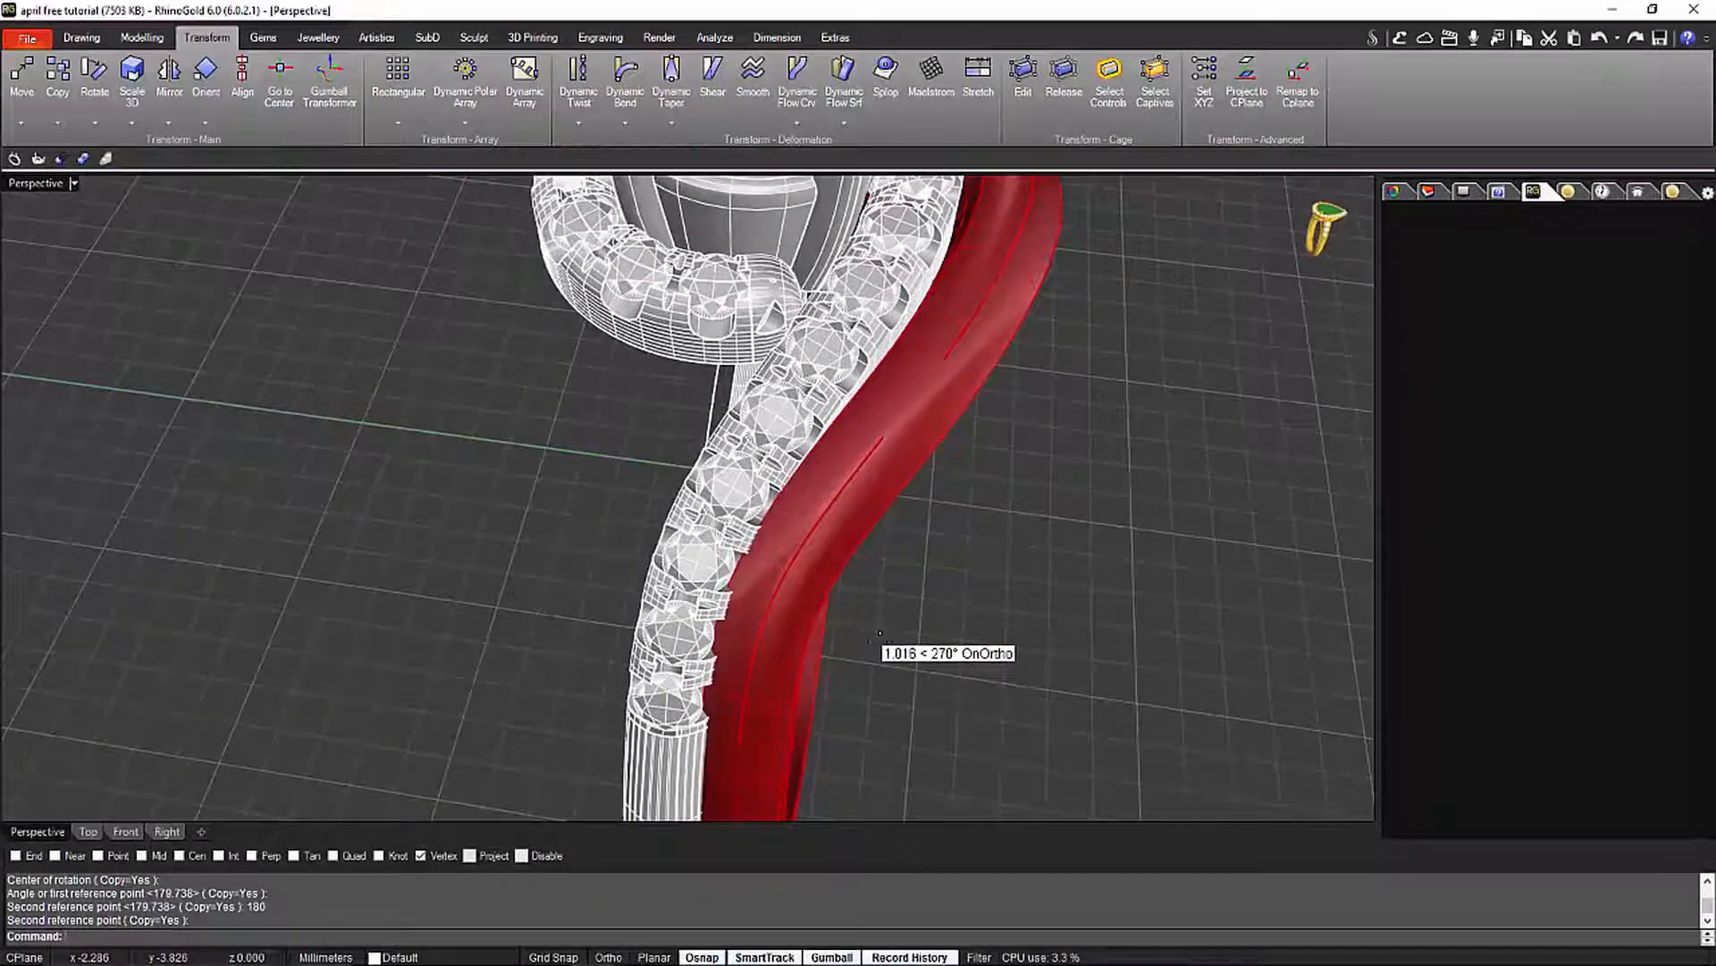
pyautogui.scroll(-5, 797, 679)
pyautogui.moveTo(797, 679); pyautogui.dragTo(913, 667, button='right')
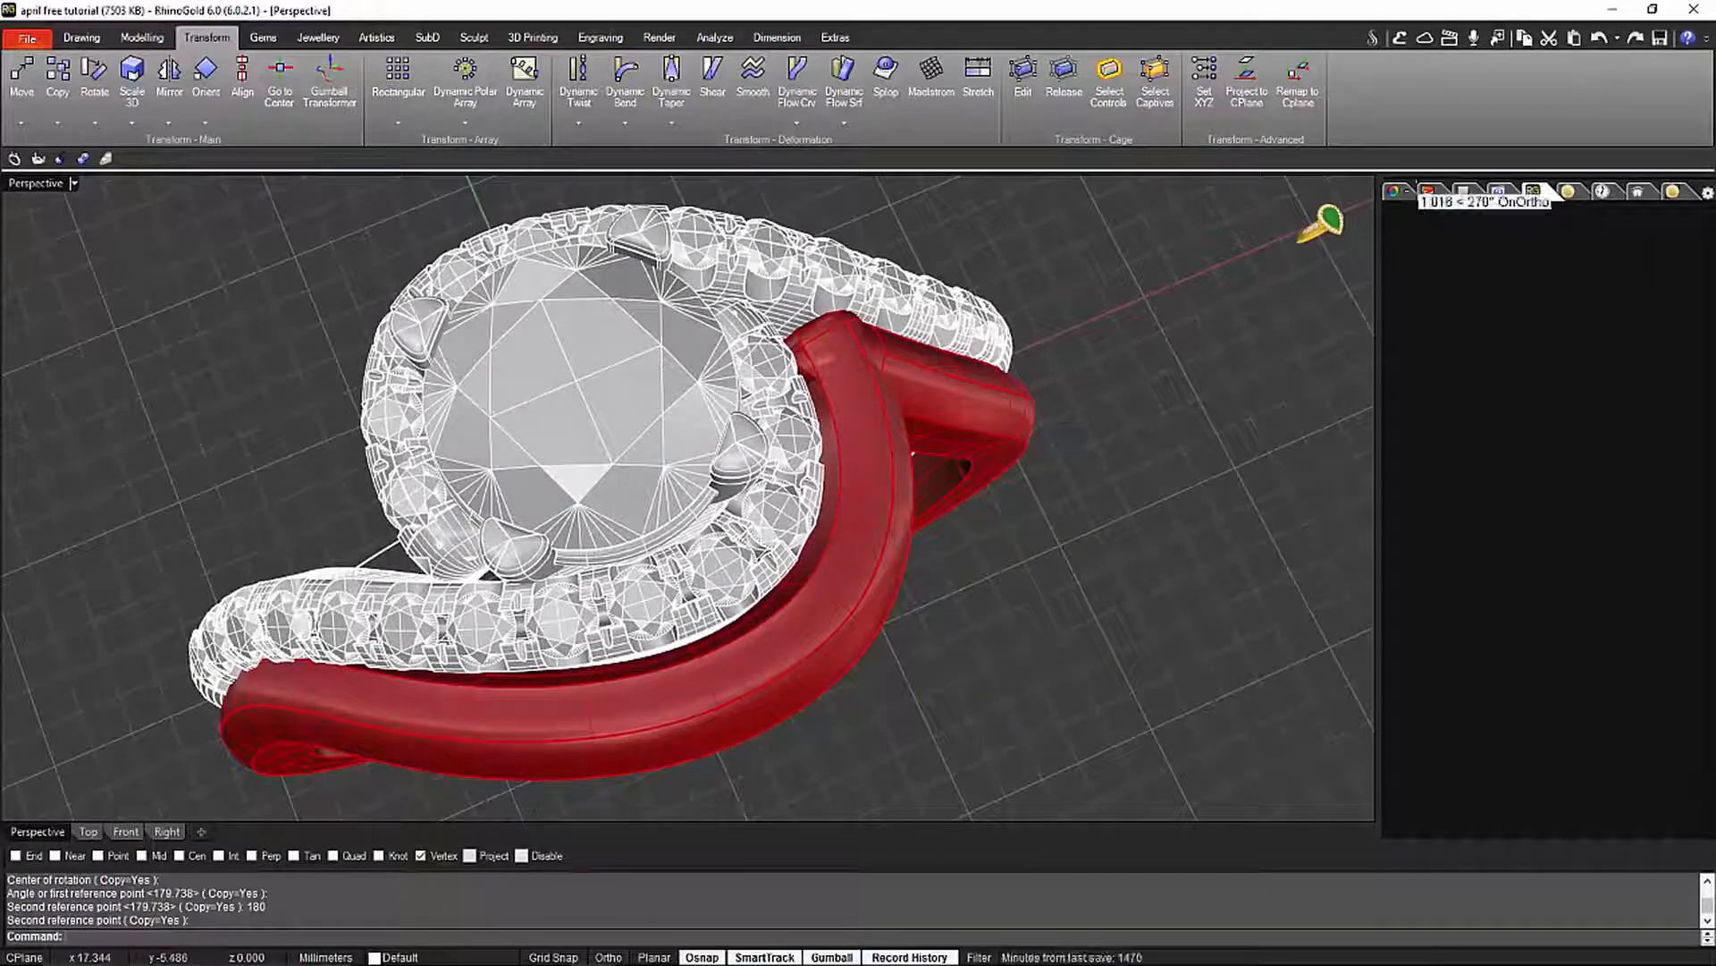
# Lock the Default layer and select the isocurve running along the curved upper arm of the red shank
pyautogui.click(1428, 190)
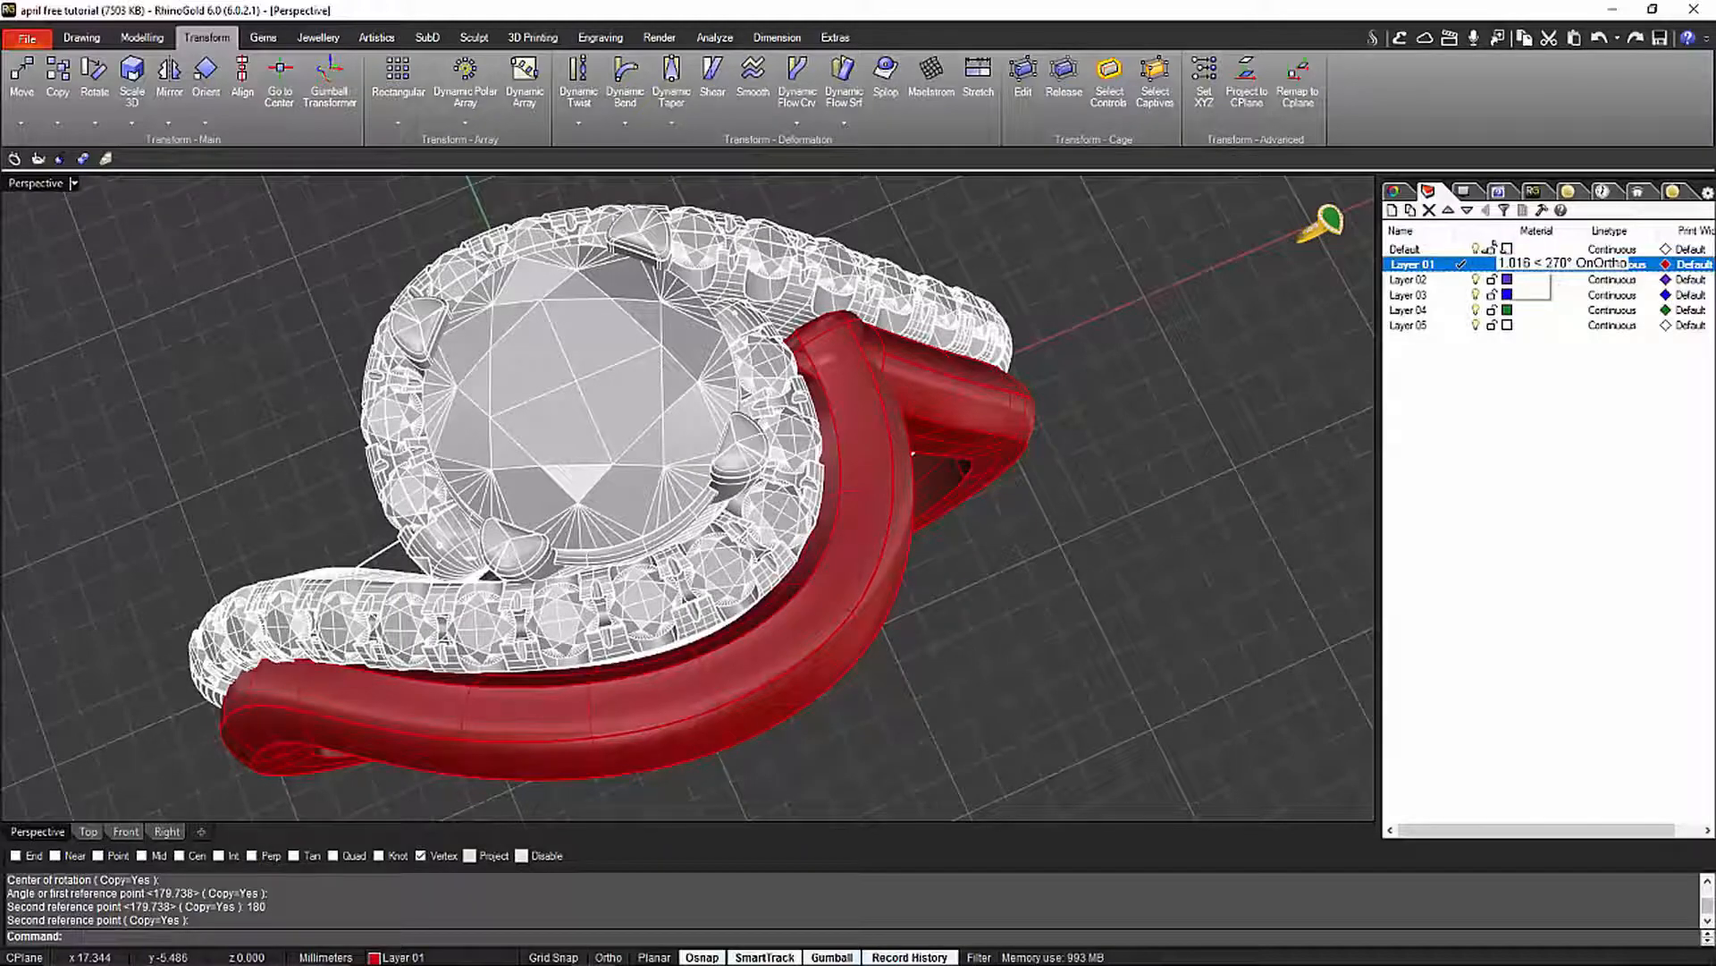
pyautogui.click(1486, 249)
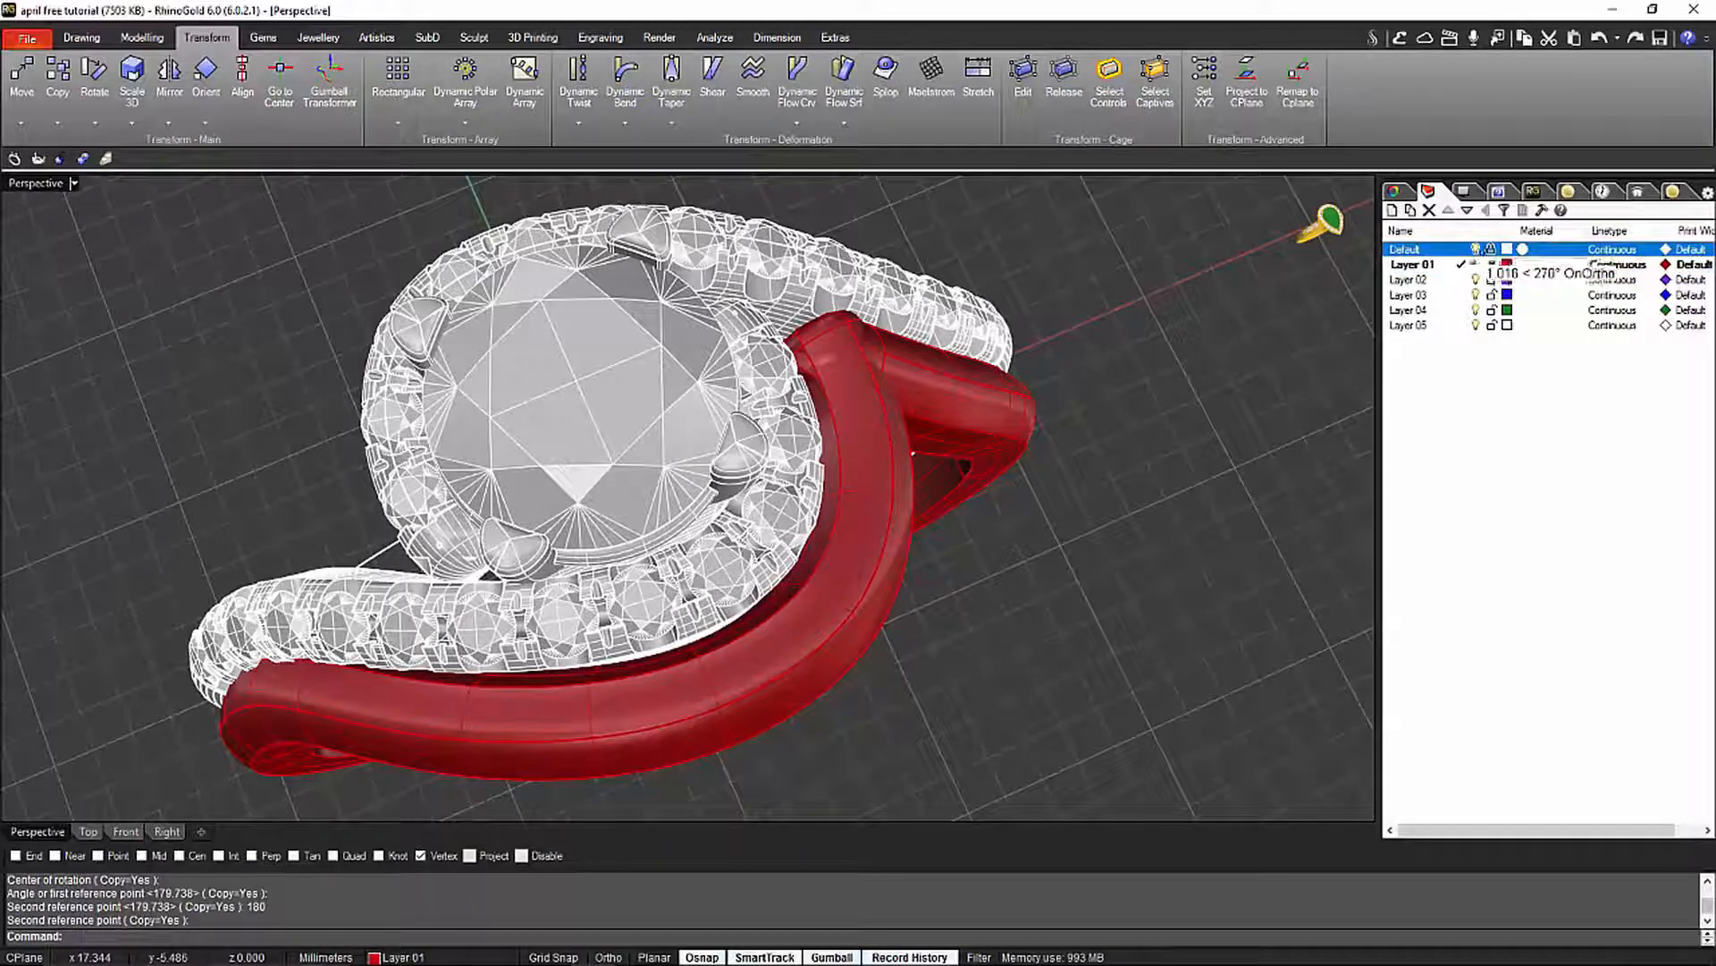
pyautogui.click(874, 561)
pyautogui.click(965, 614)
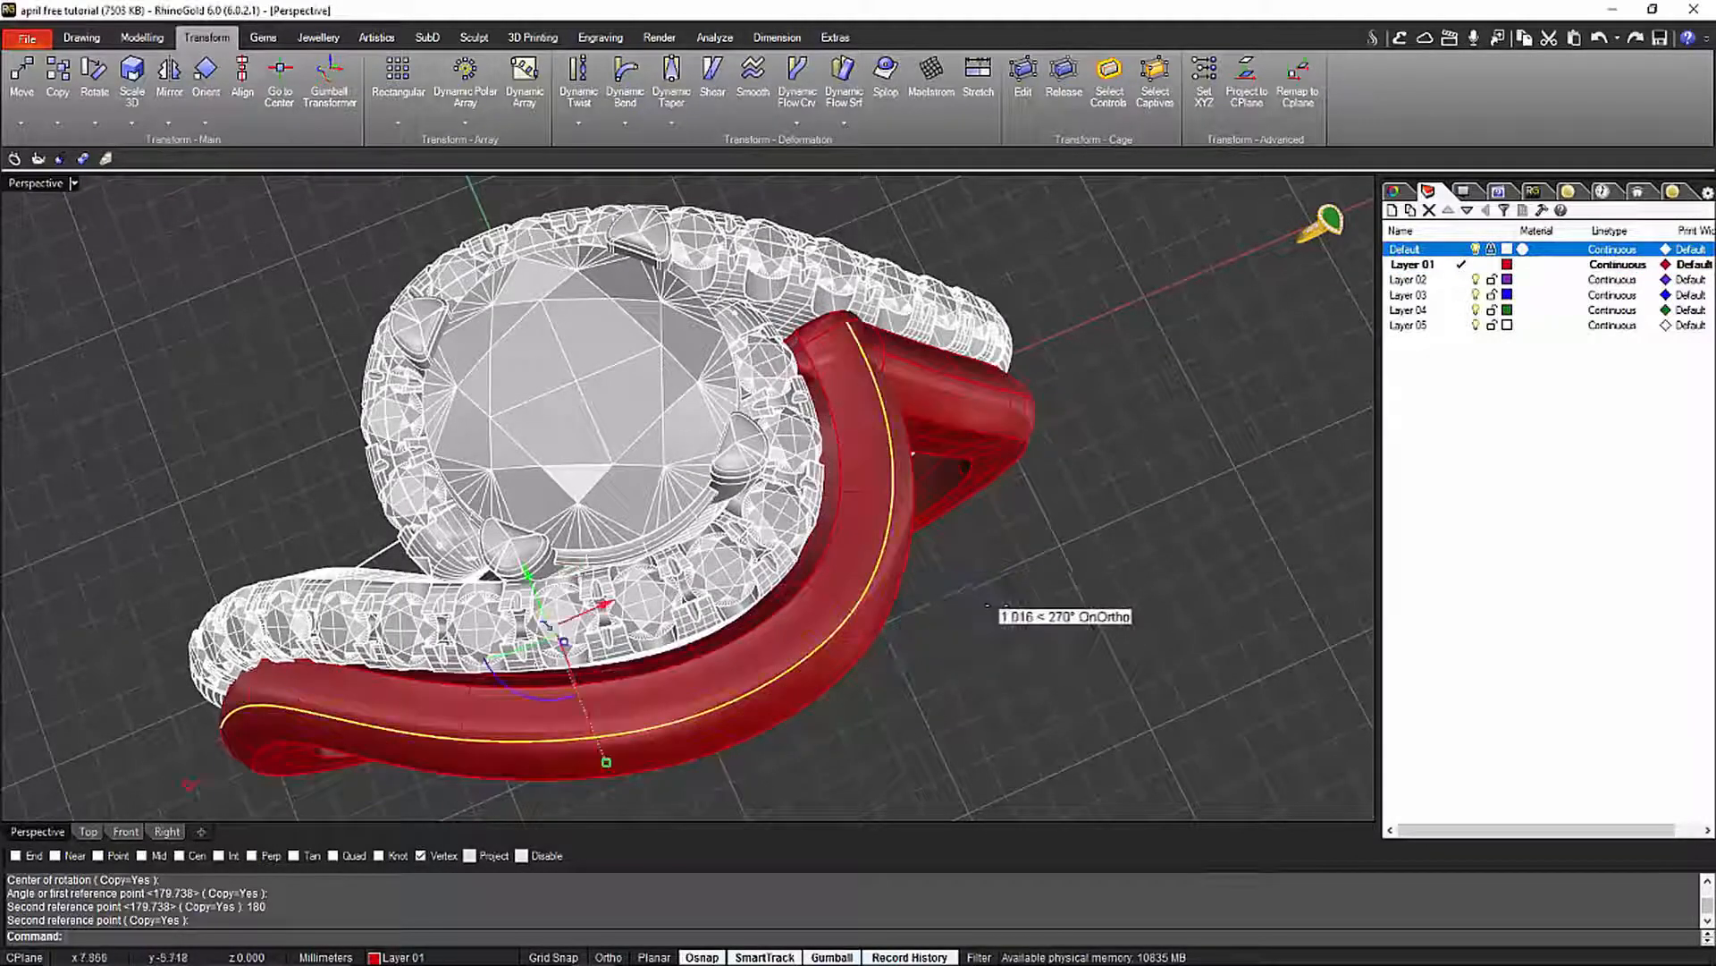
# Start Gems by Curve on the selected isocurve, use the red shank as support, and align the brilliants' tables with the curve
pyautogui.moveTo(581, 561); pyautogui.dragTo(282, 294, button='right')
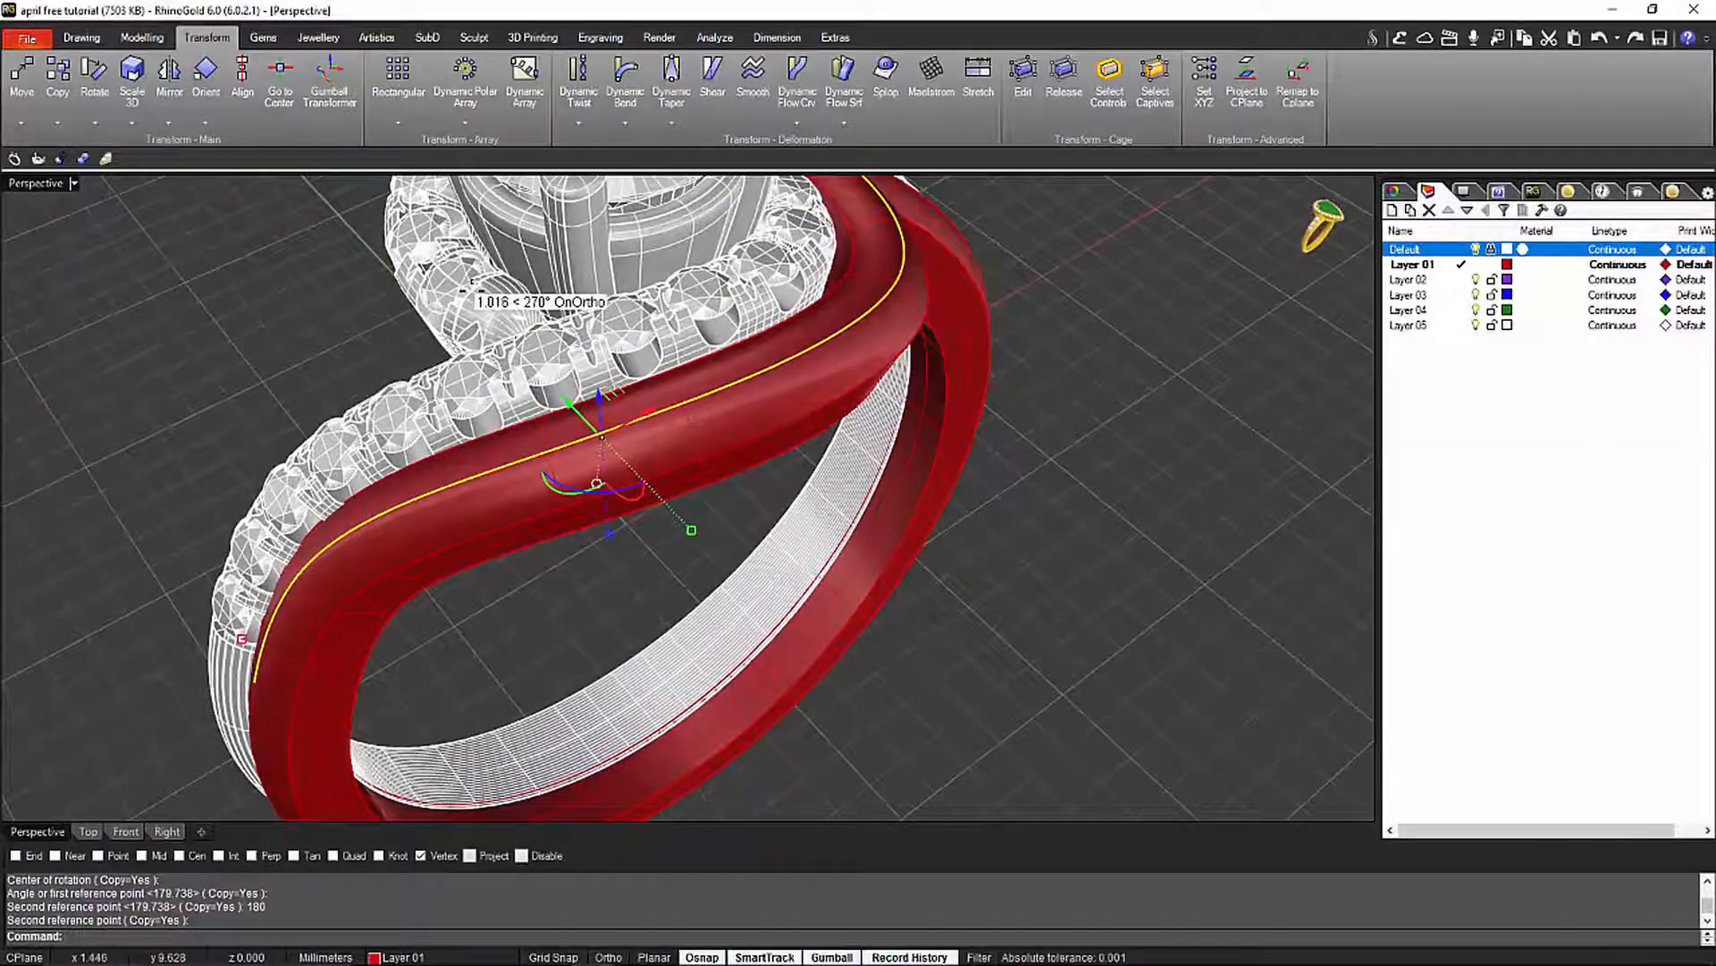
pyautogui.moveTo(1082, 398); pyautogui.dragTo(992, 393, button='right')
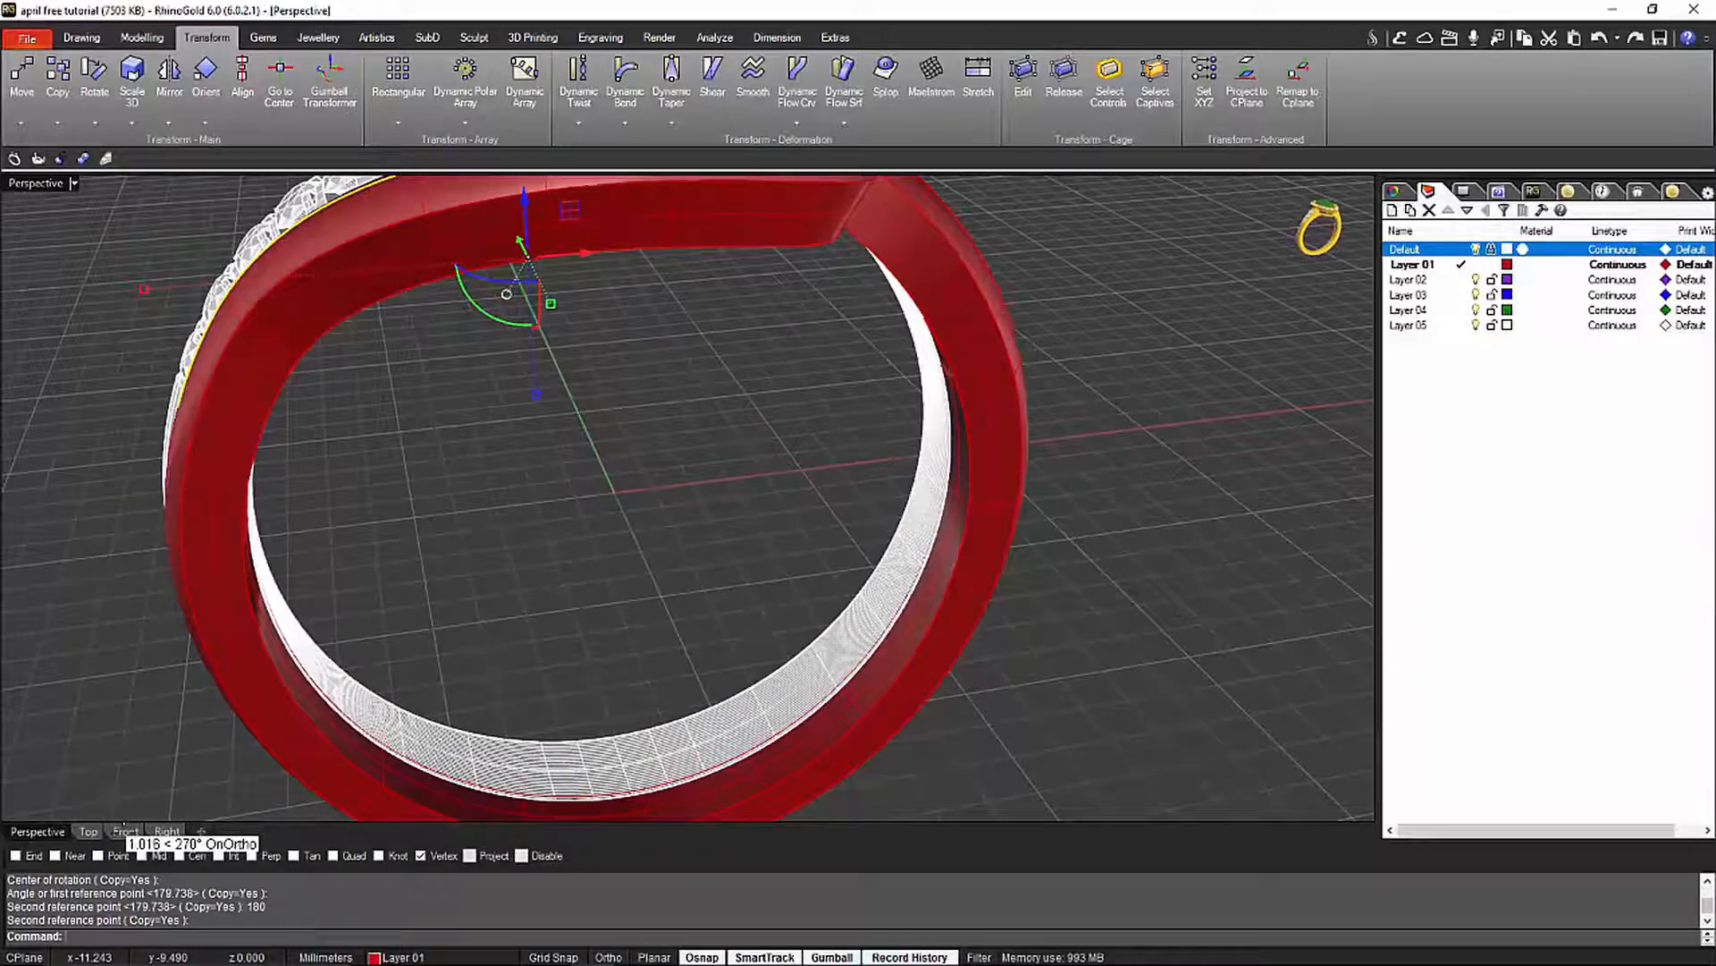
pyautogui.click(127, 831)
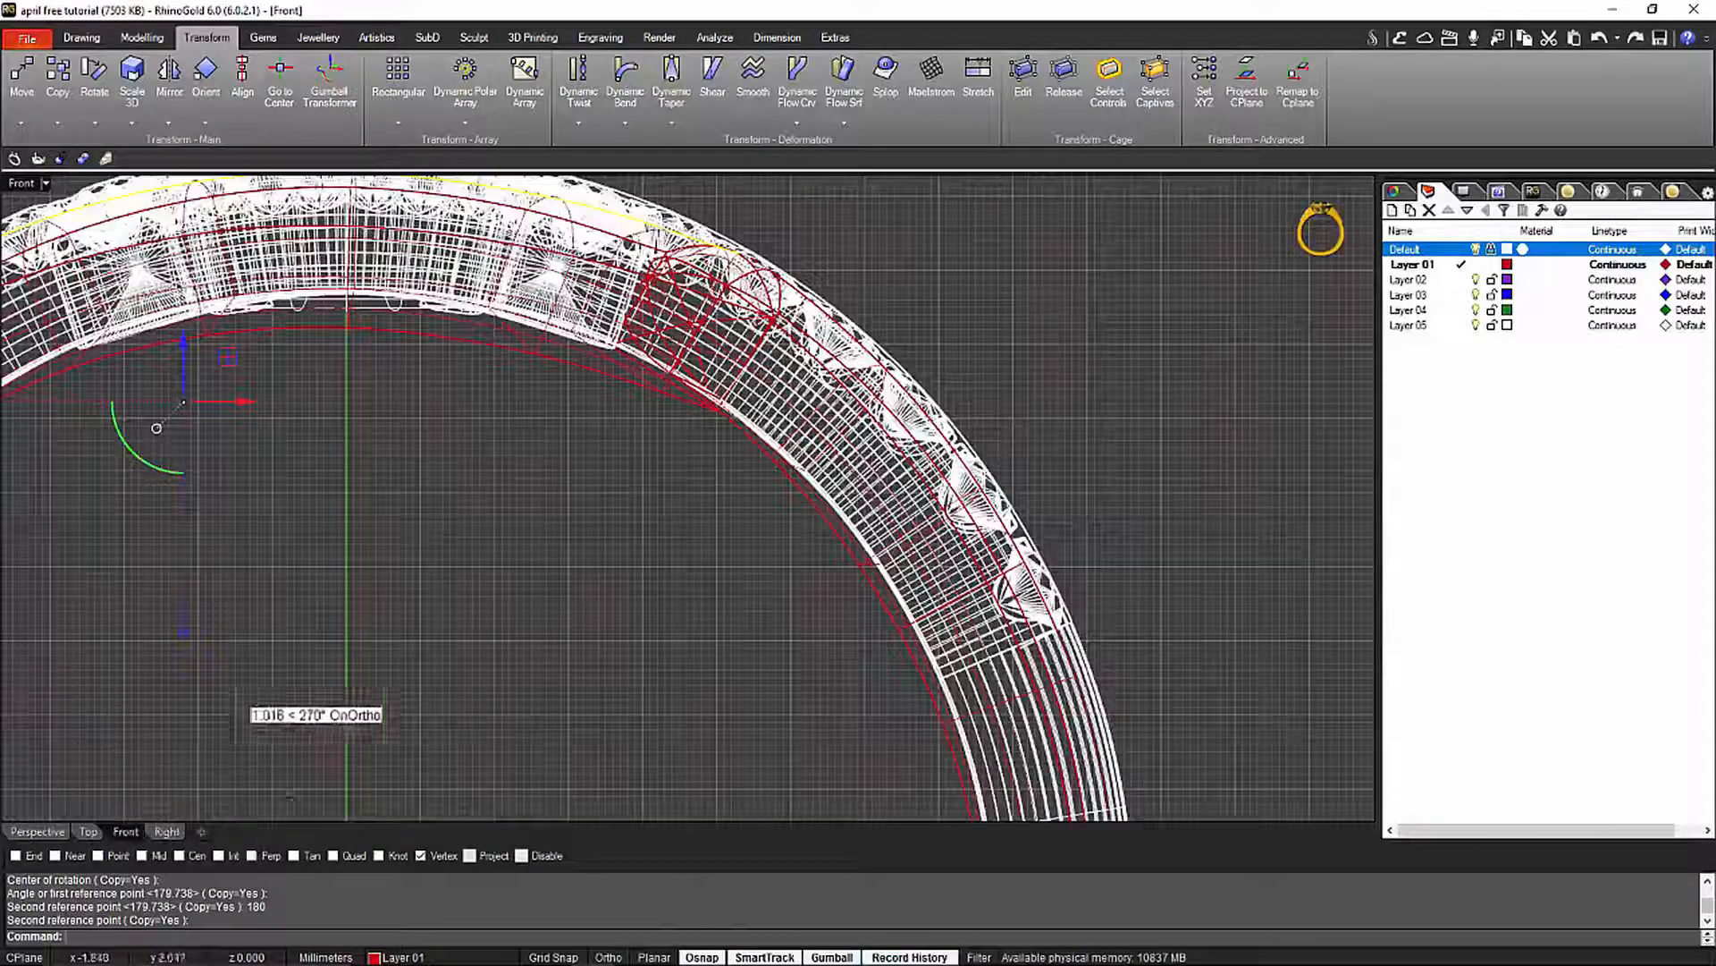
pyautogui.scroll(-3, 260, 697)
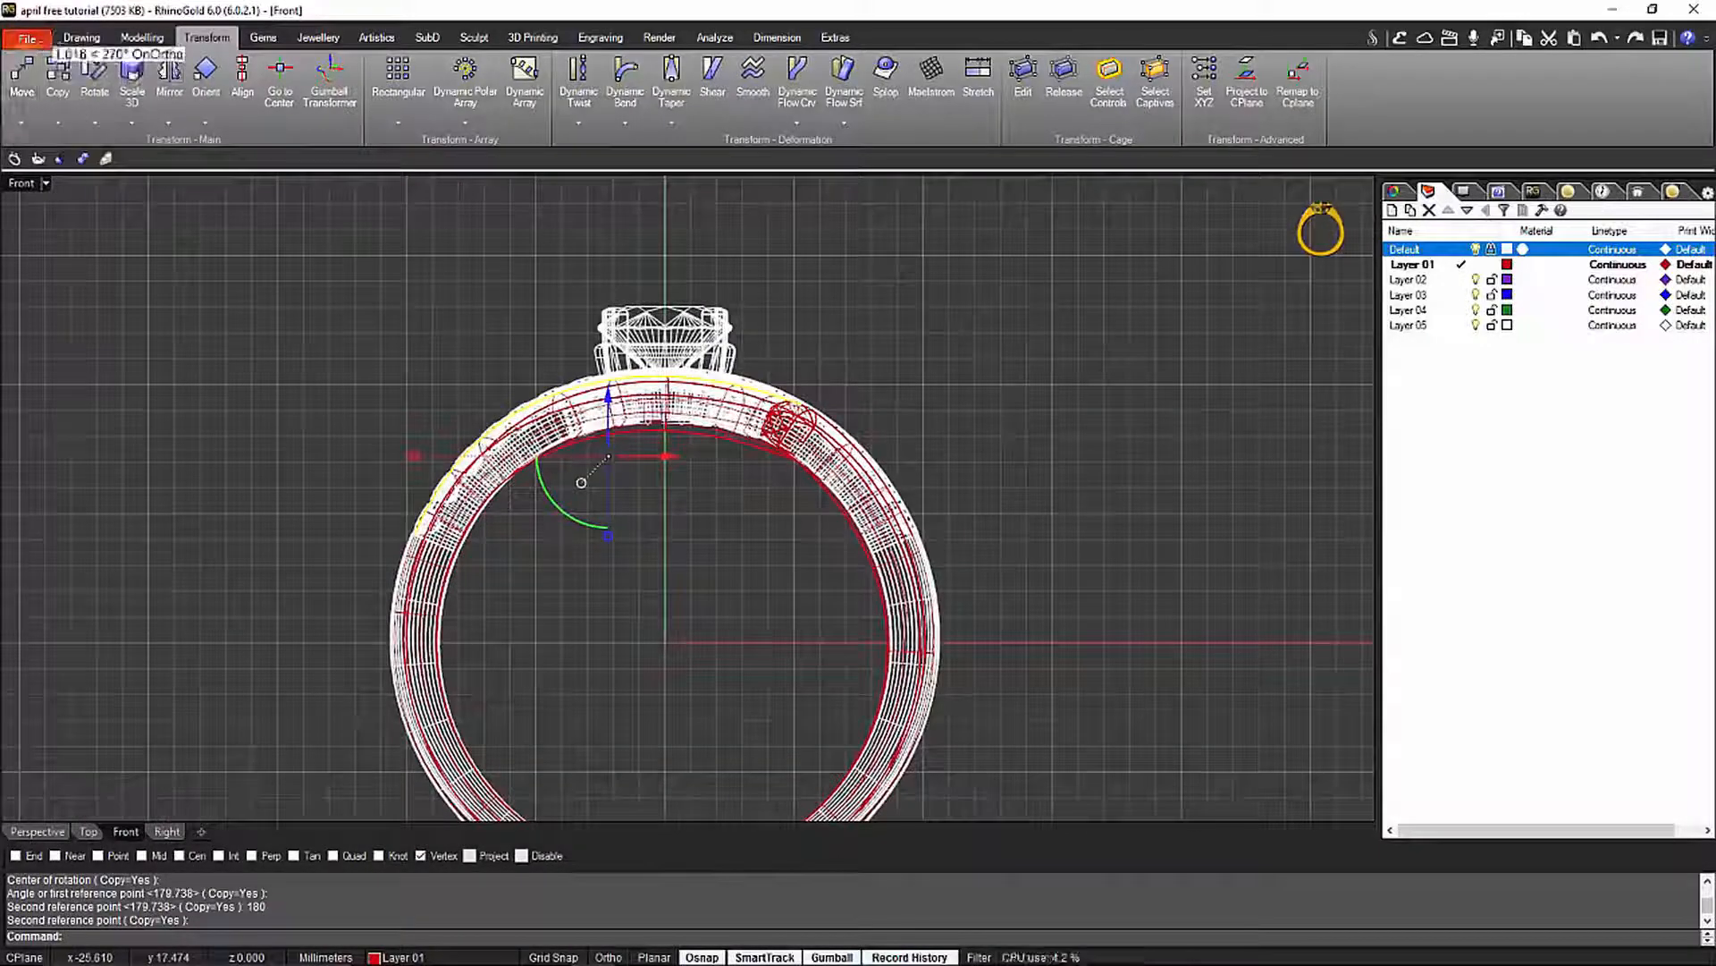
pyautogui.click(81, 37)
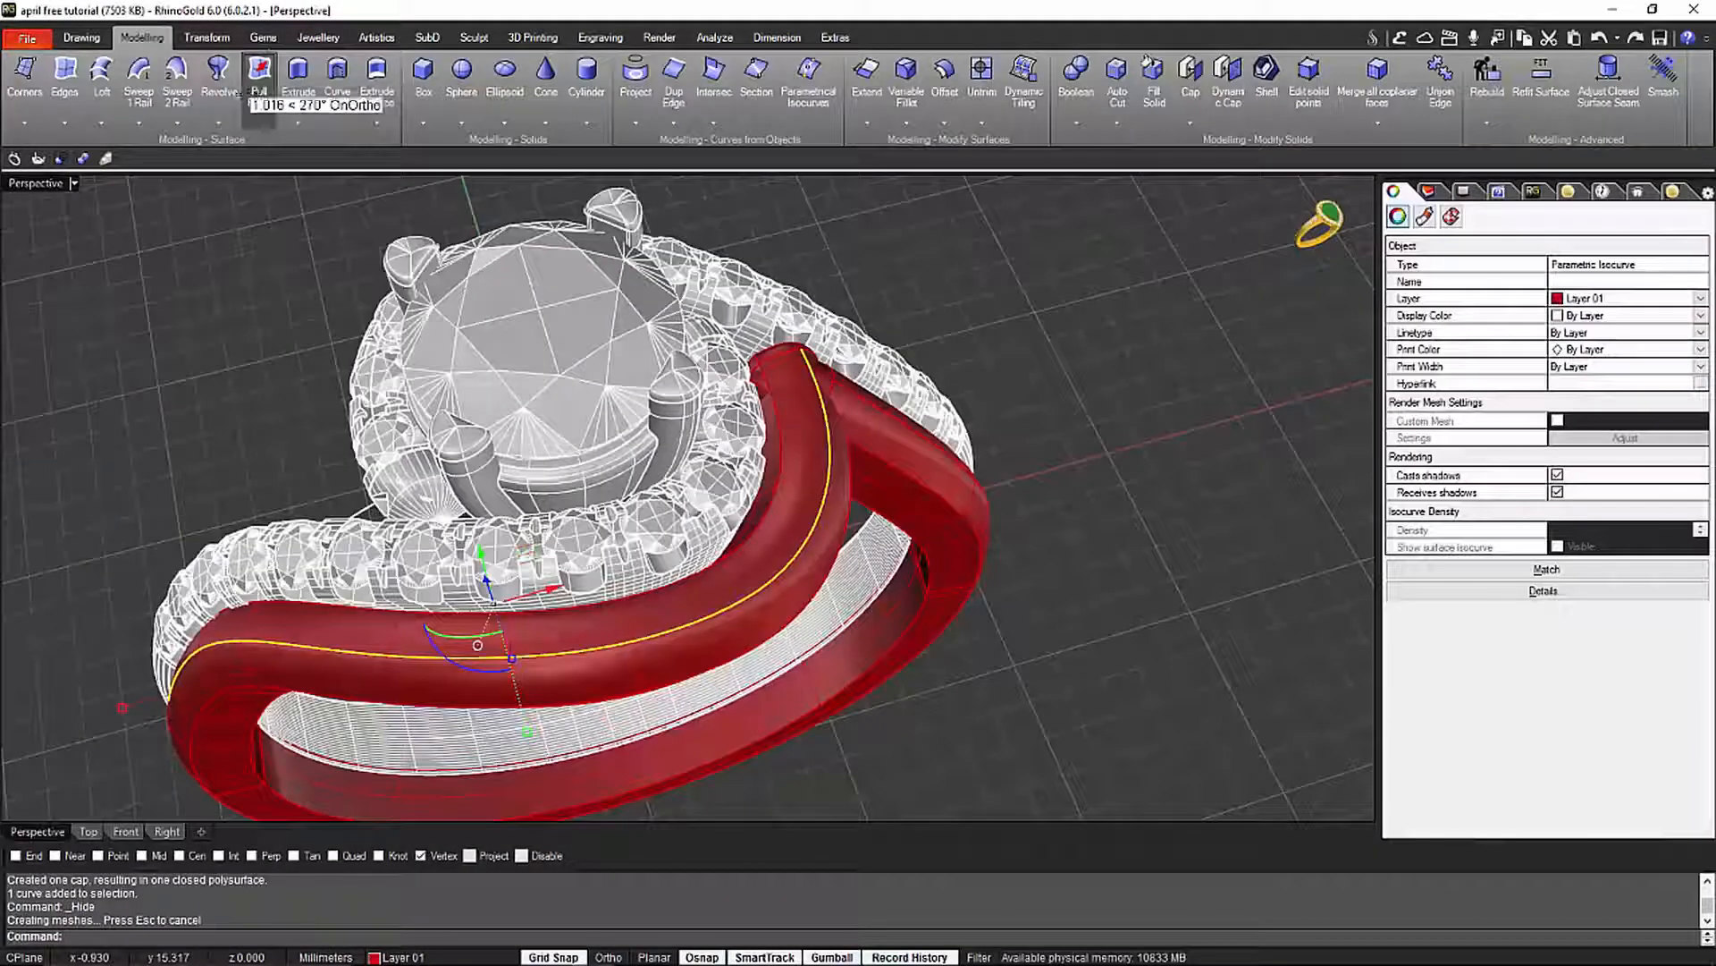
pyautogui.click(262, 37)
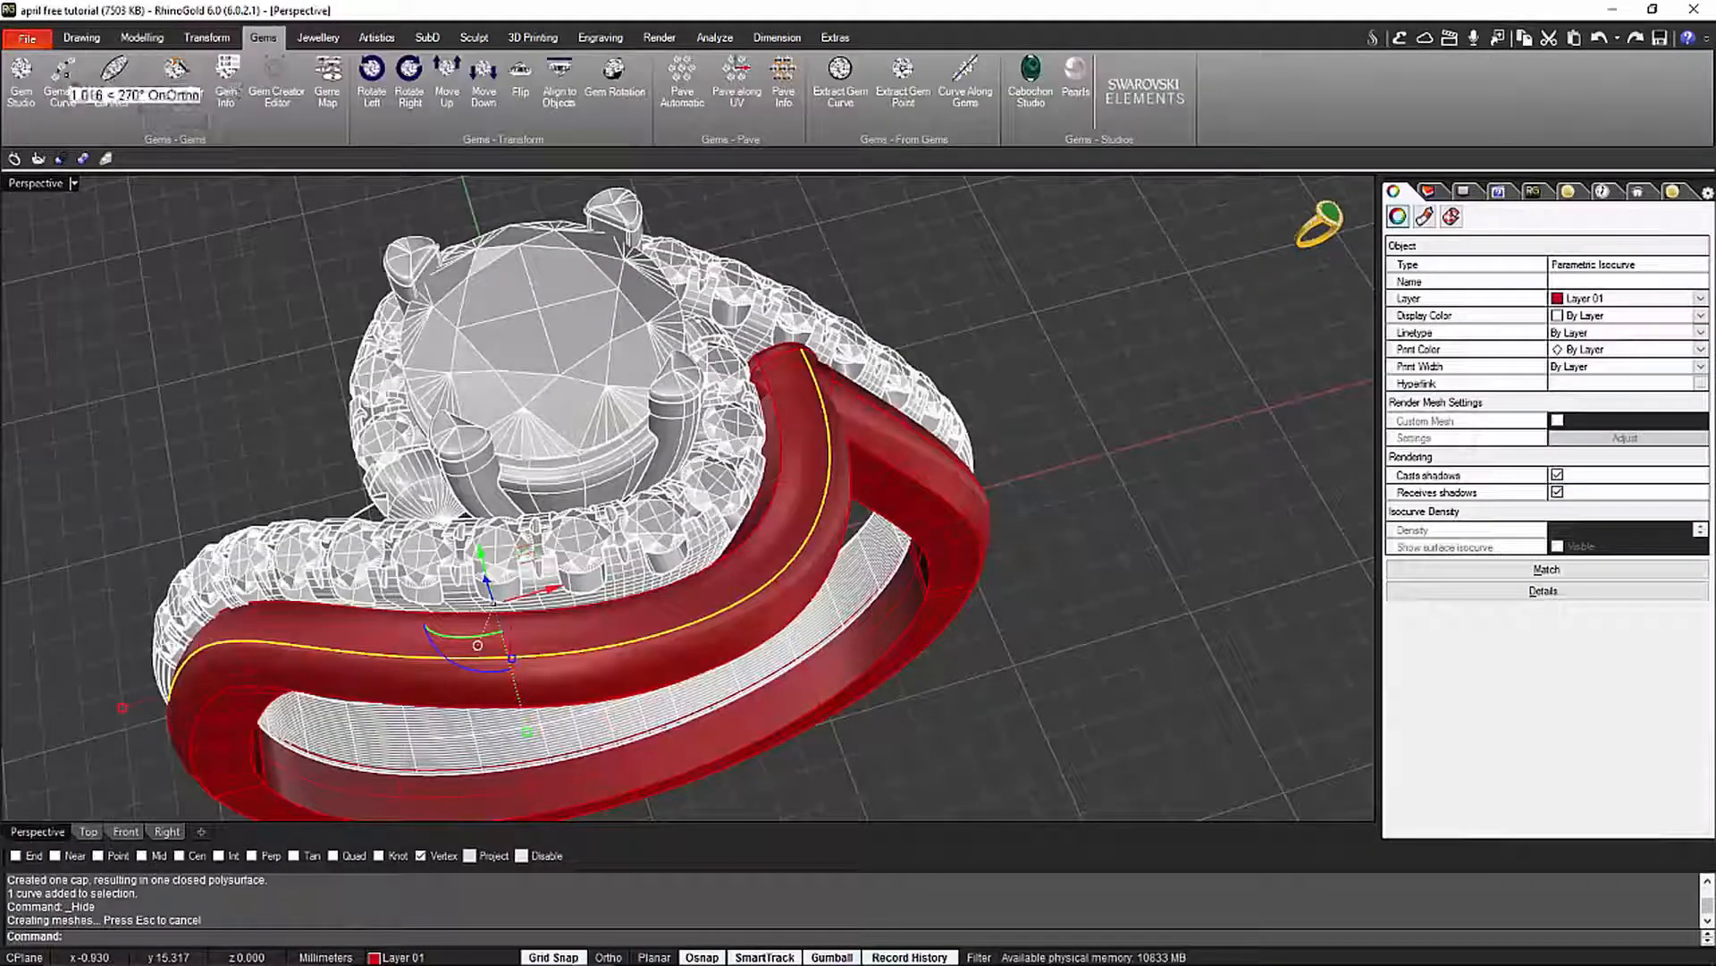
pyautogui.click(62, 85)
pyautogui.scroll(3, 736, 416)
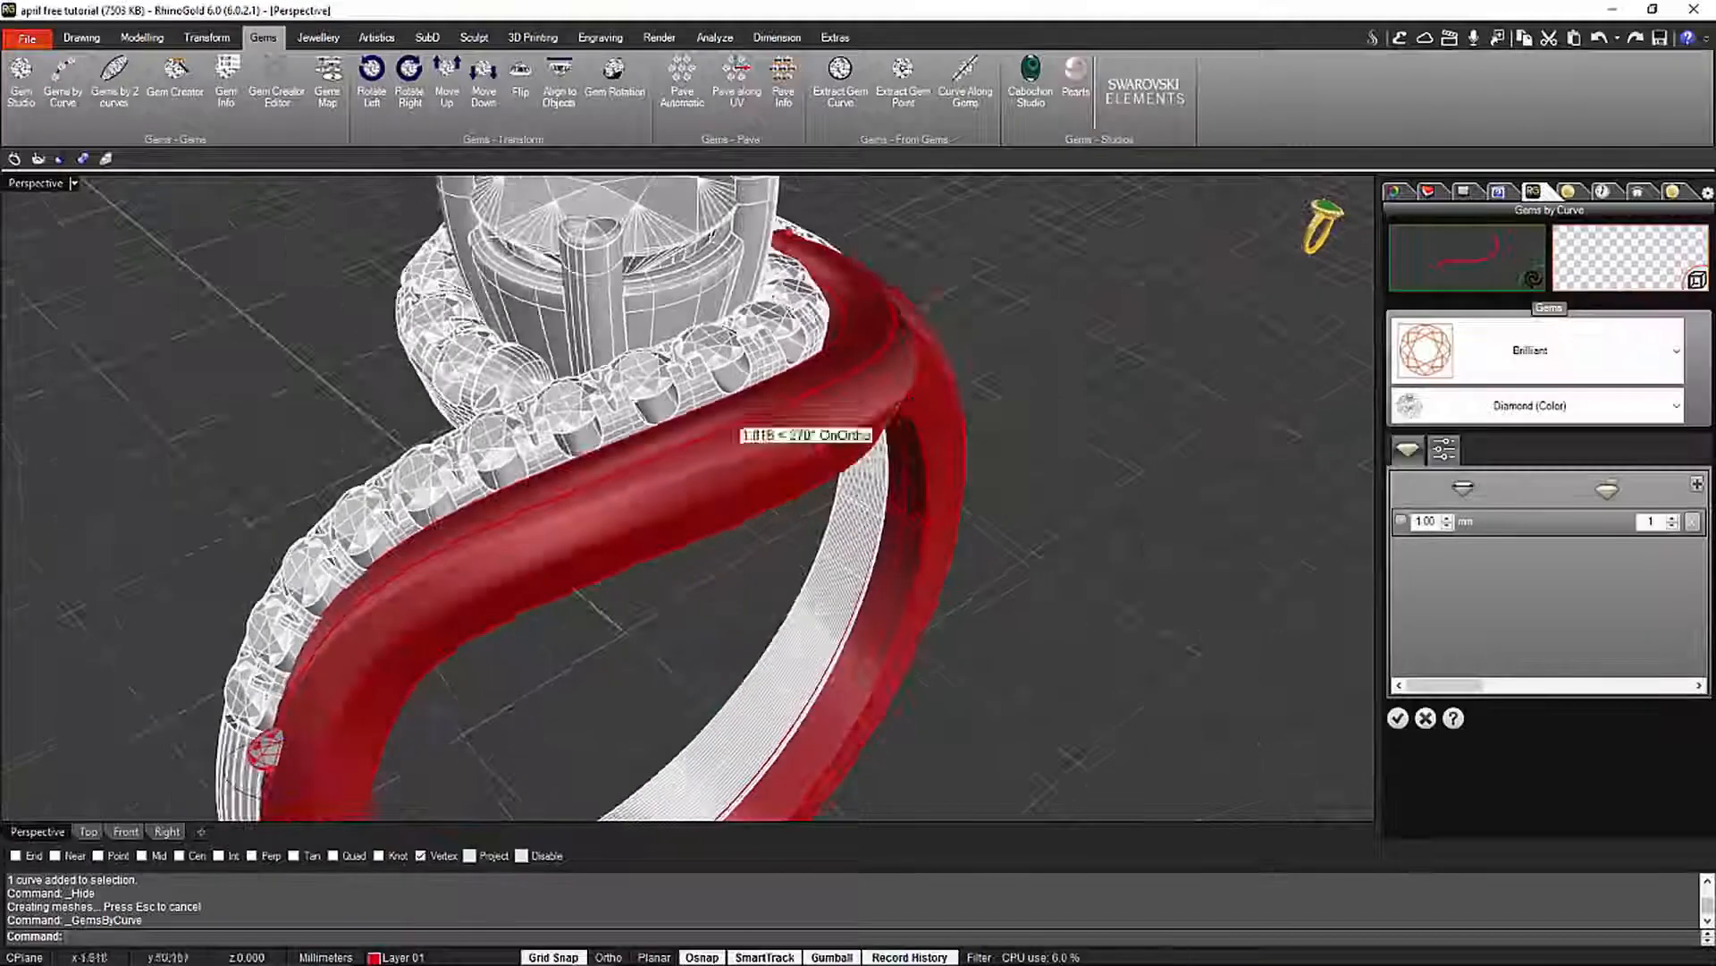
pyautogui.click(1664, 254)
pyautogui.click(421, 594)
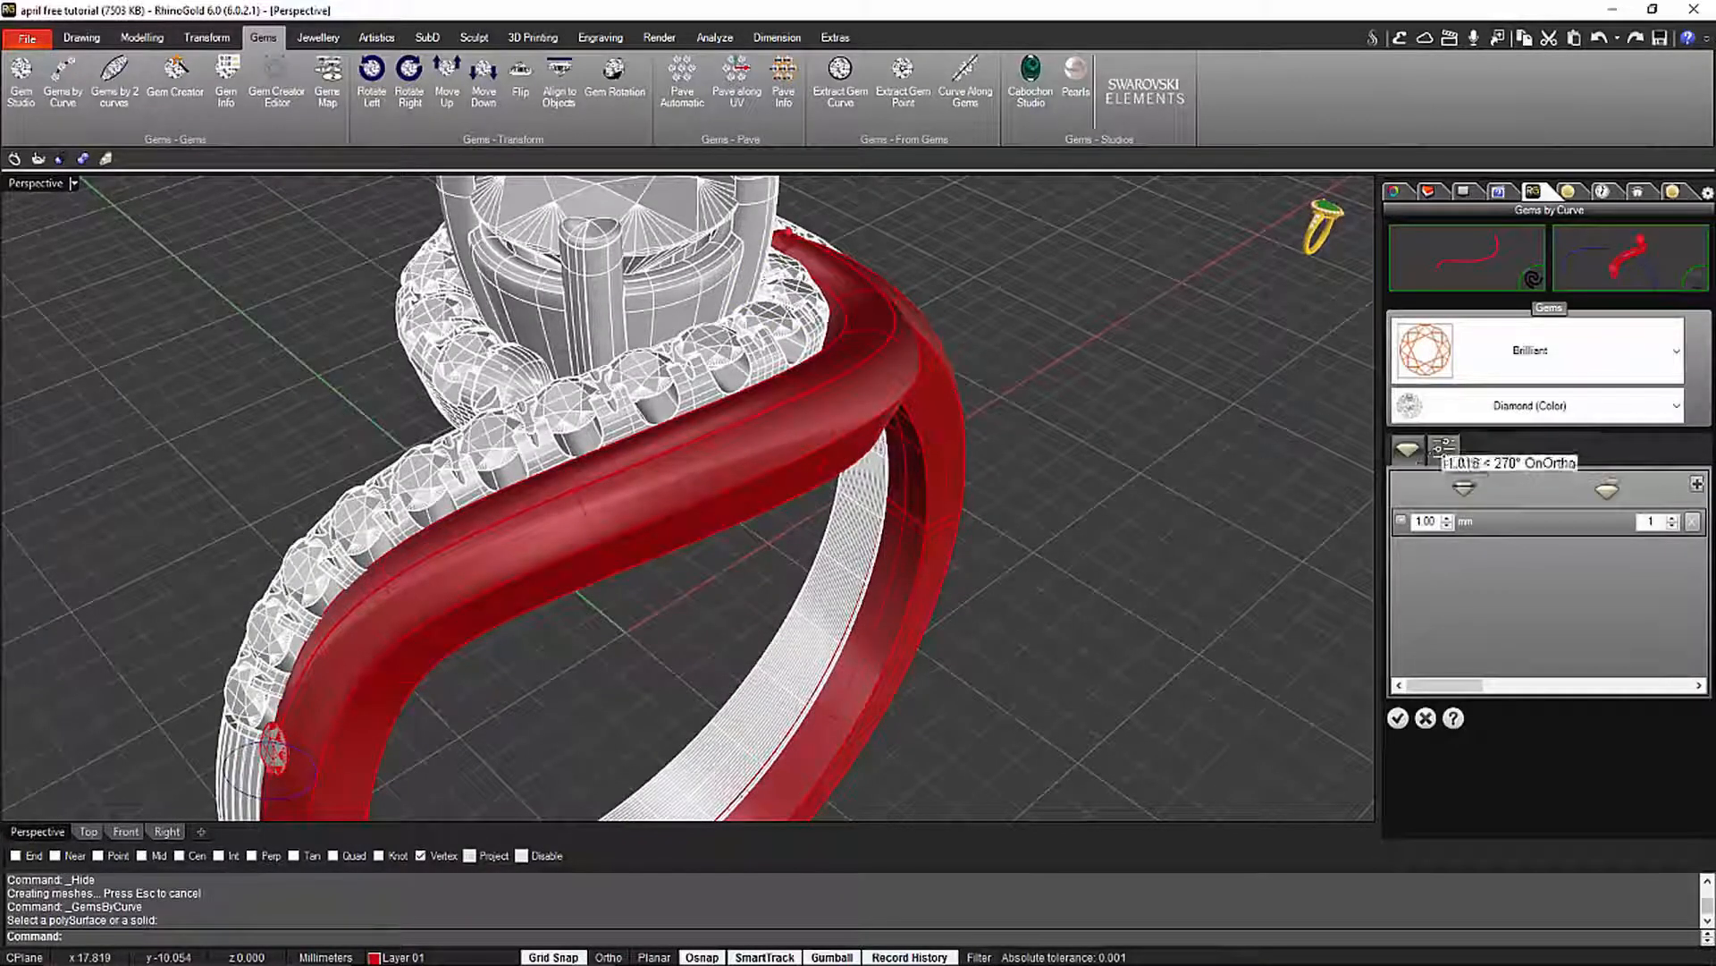
pyautogui.click(1443, 449)
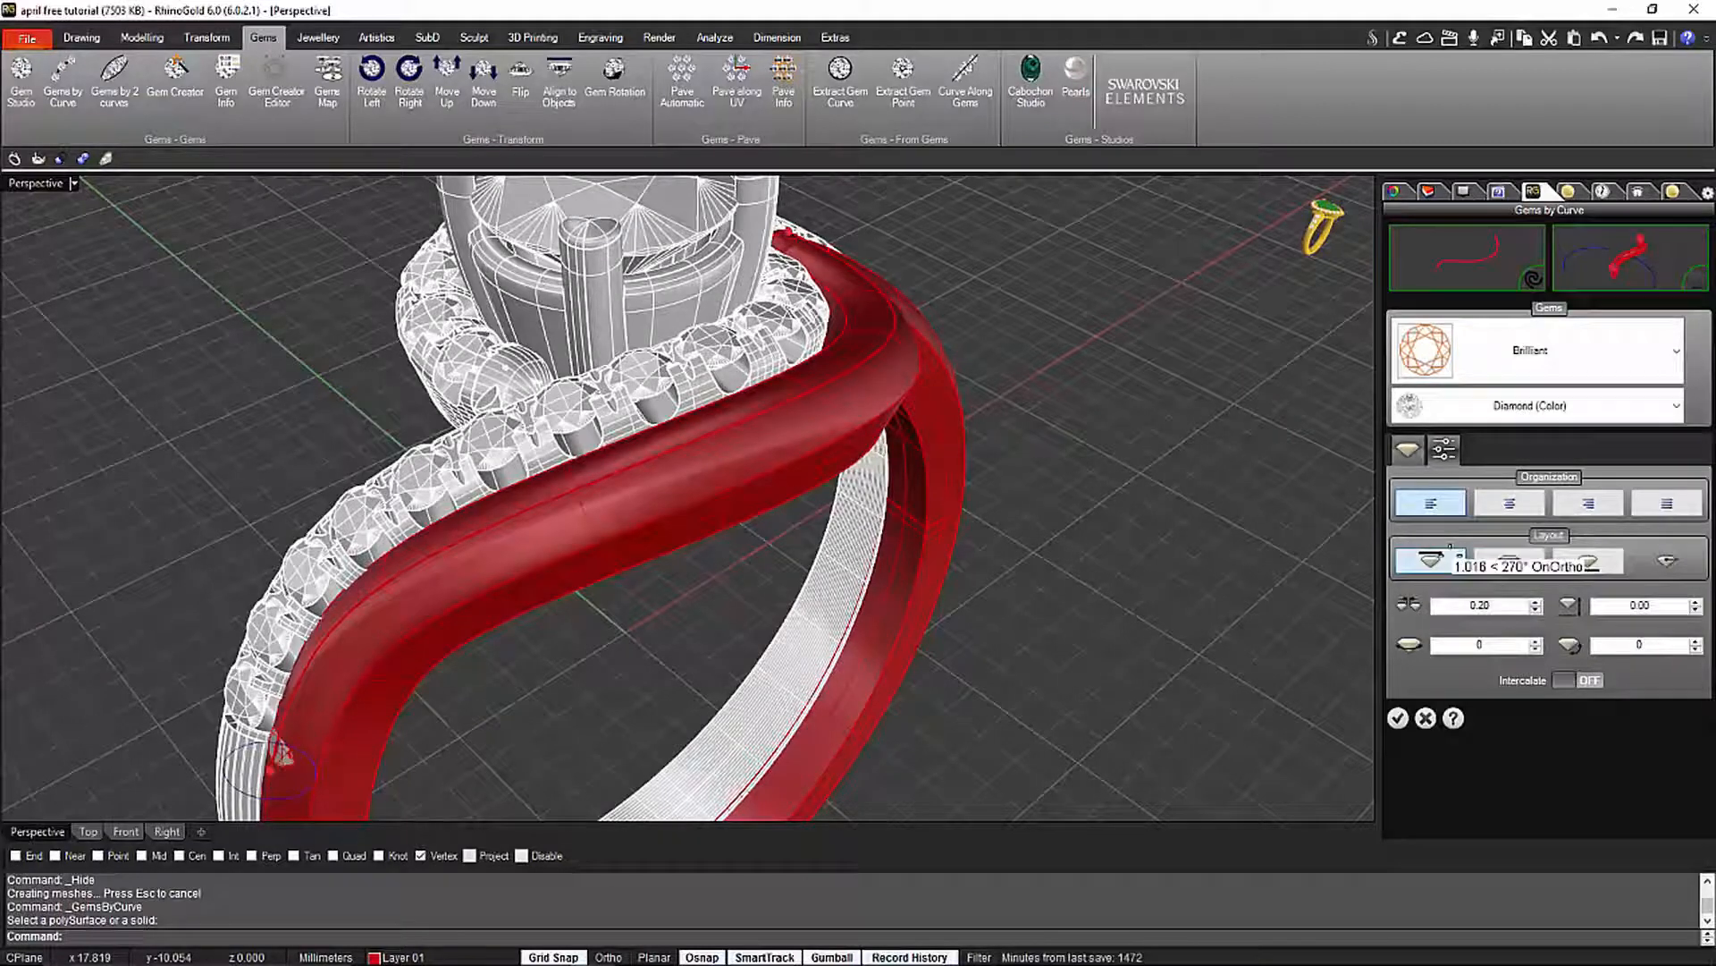
pyautogui.moveTo(728, 663); pyautogui.dragTo(880, 487, button='right')
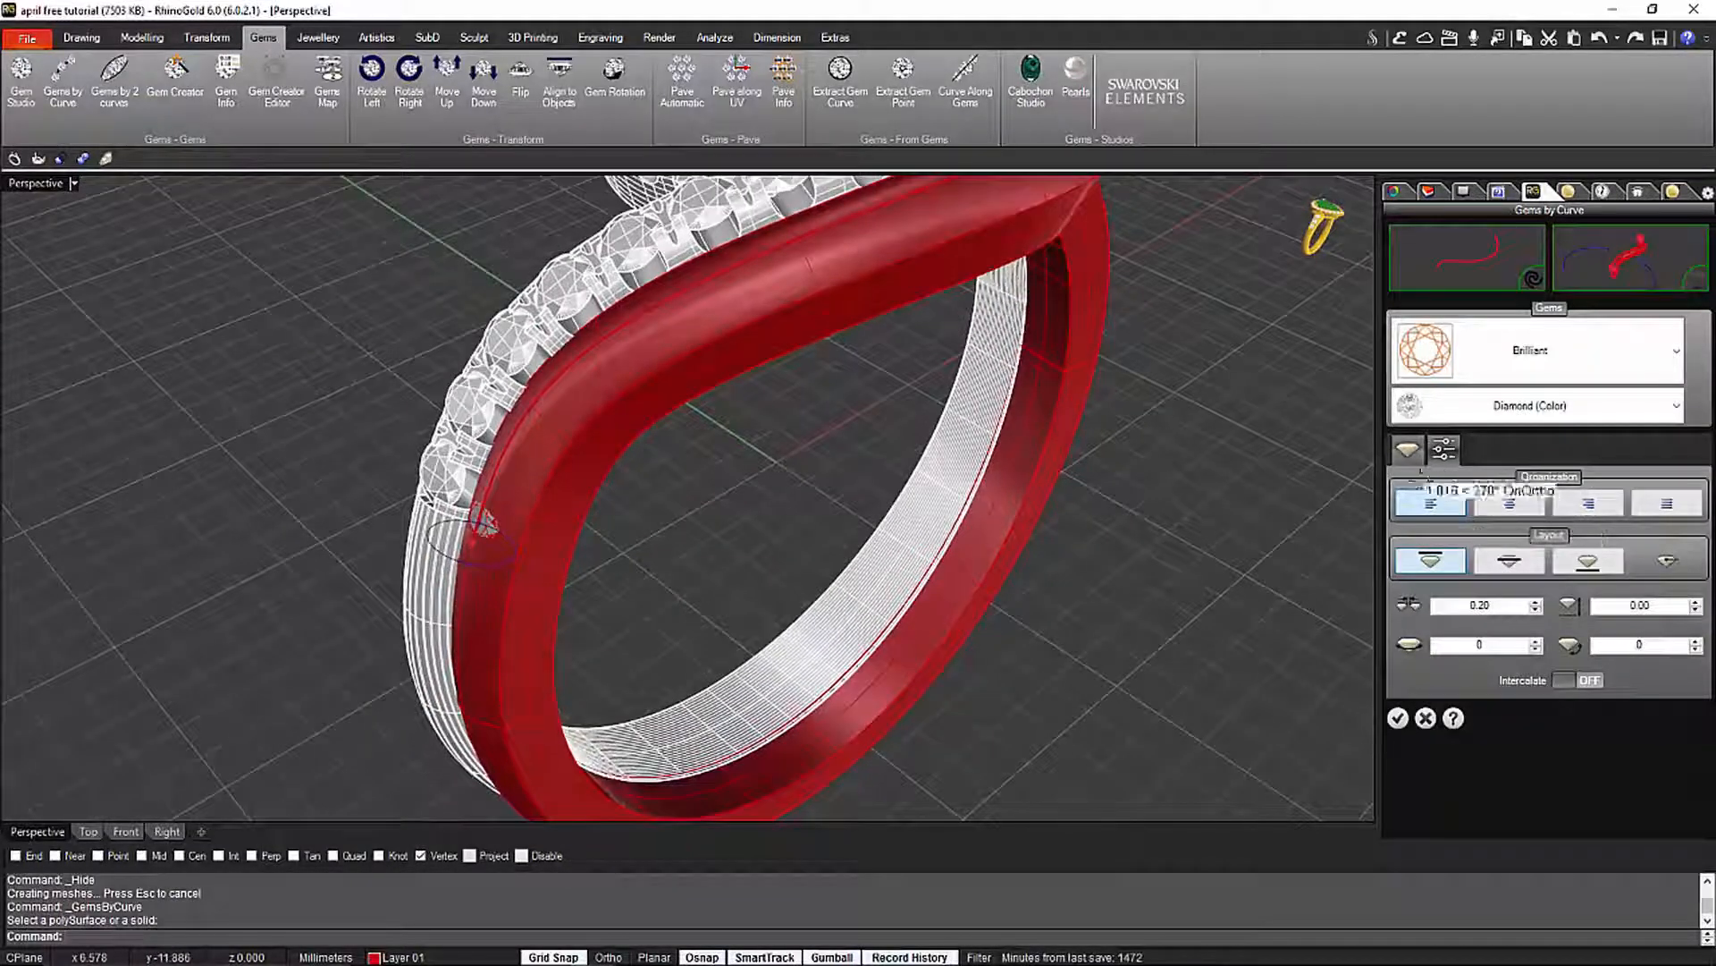
# Set the brilliants to 1.30 mm, raise their quantity until the row fills the curved arm, and create the row
pyautogui.click(1408, 449)
pyautogui.moveTo(1023, 654); pyautogui.dragTo(1283, 605, button='right')
pyautogui.click(1448, 517)
pyautogui.click(1447, 518)
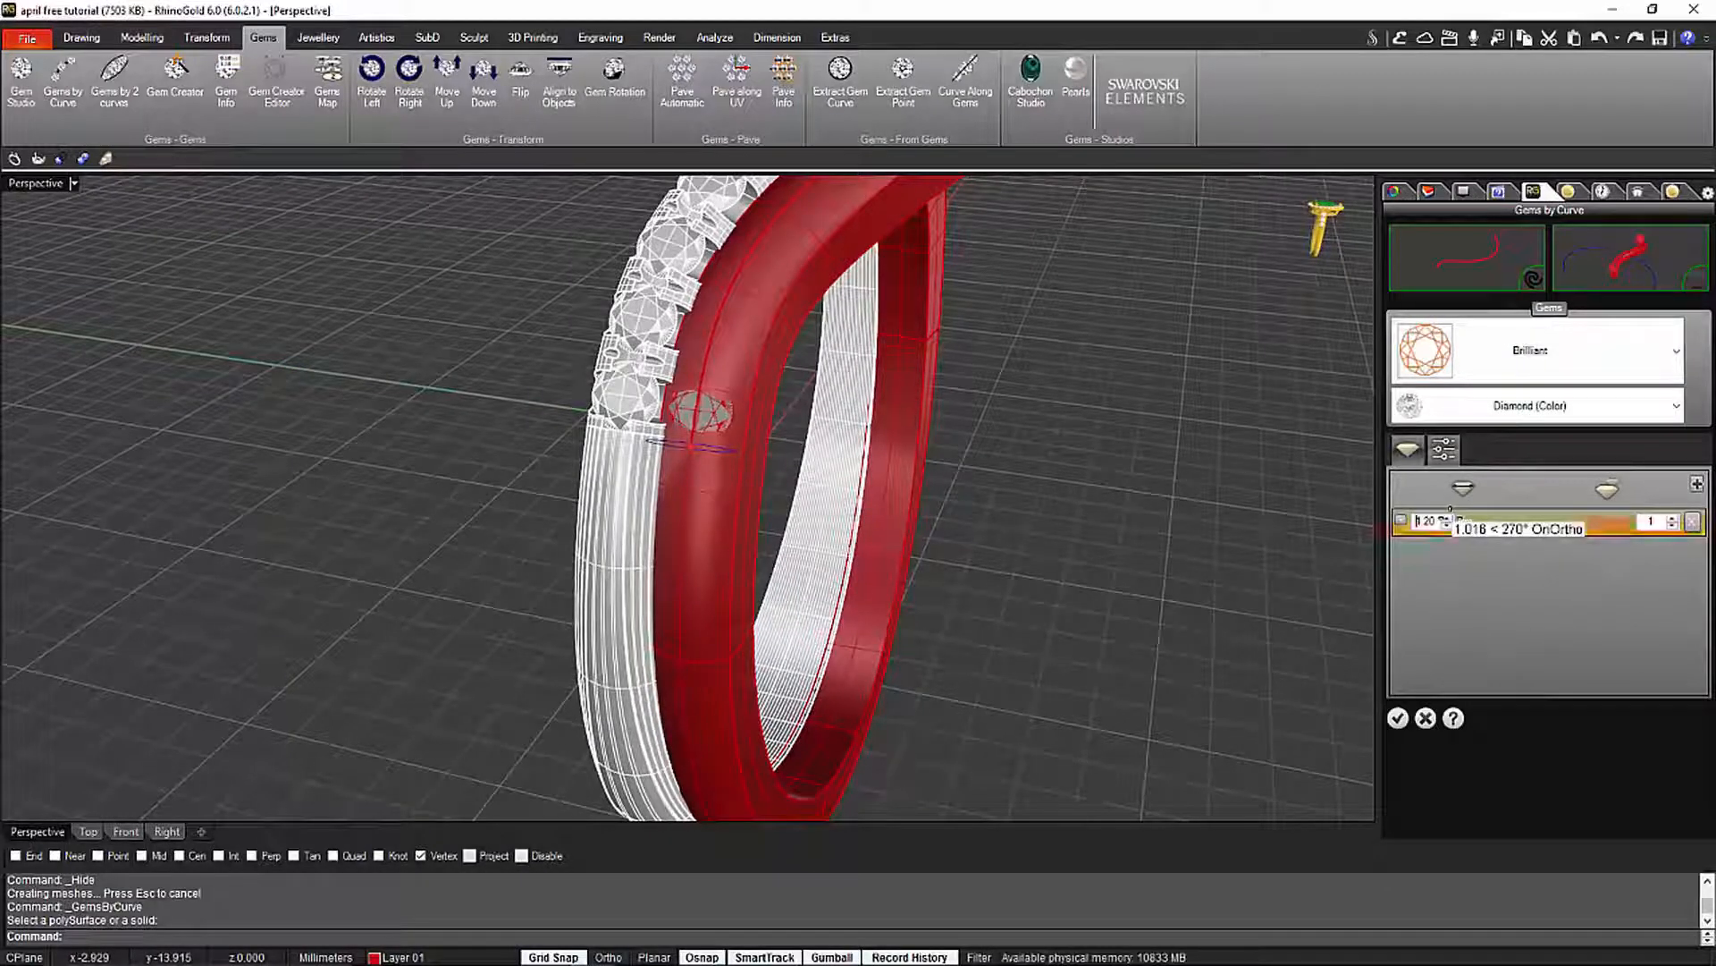
pyautogui.moveTo(840, 460); pyautogui.dragTo(602, 478, button='right')
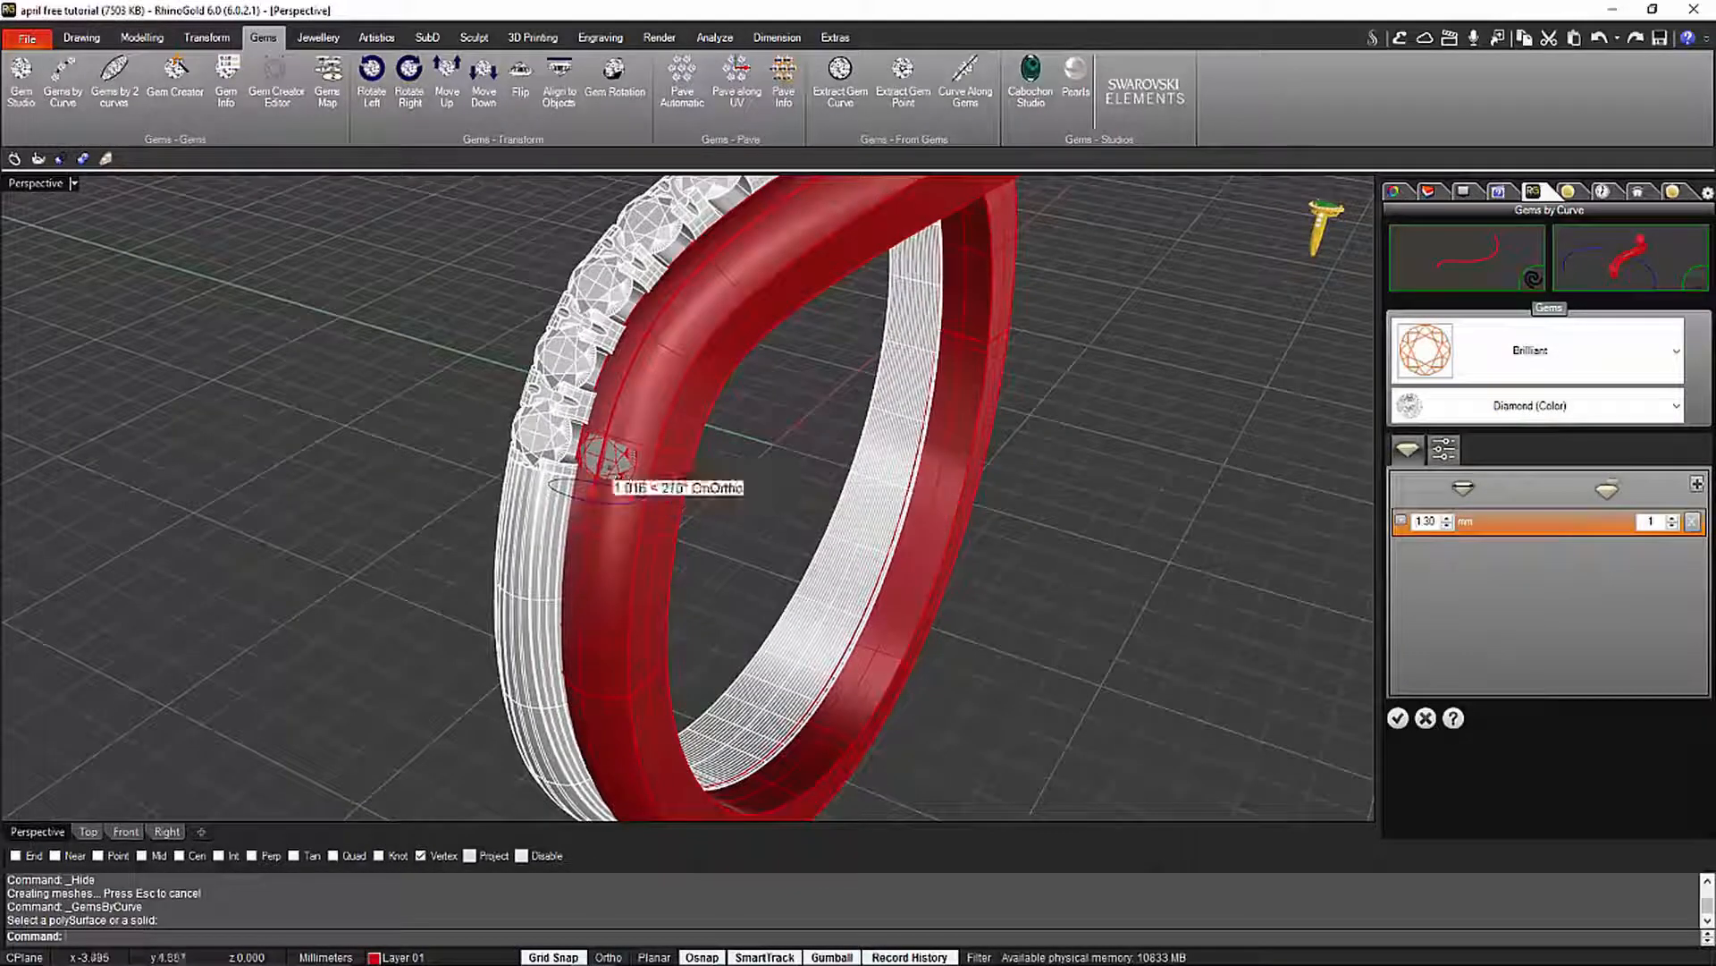
pyautogui.moveTo(786, 502); pyautogui.dragTo(690, 610, button='right')
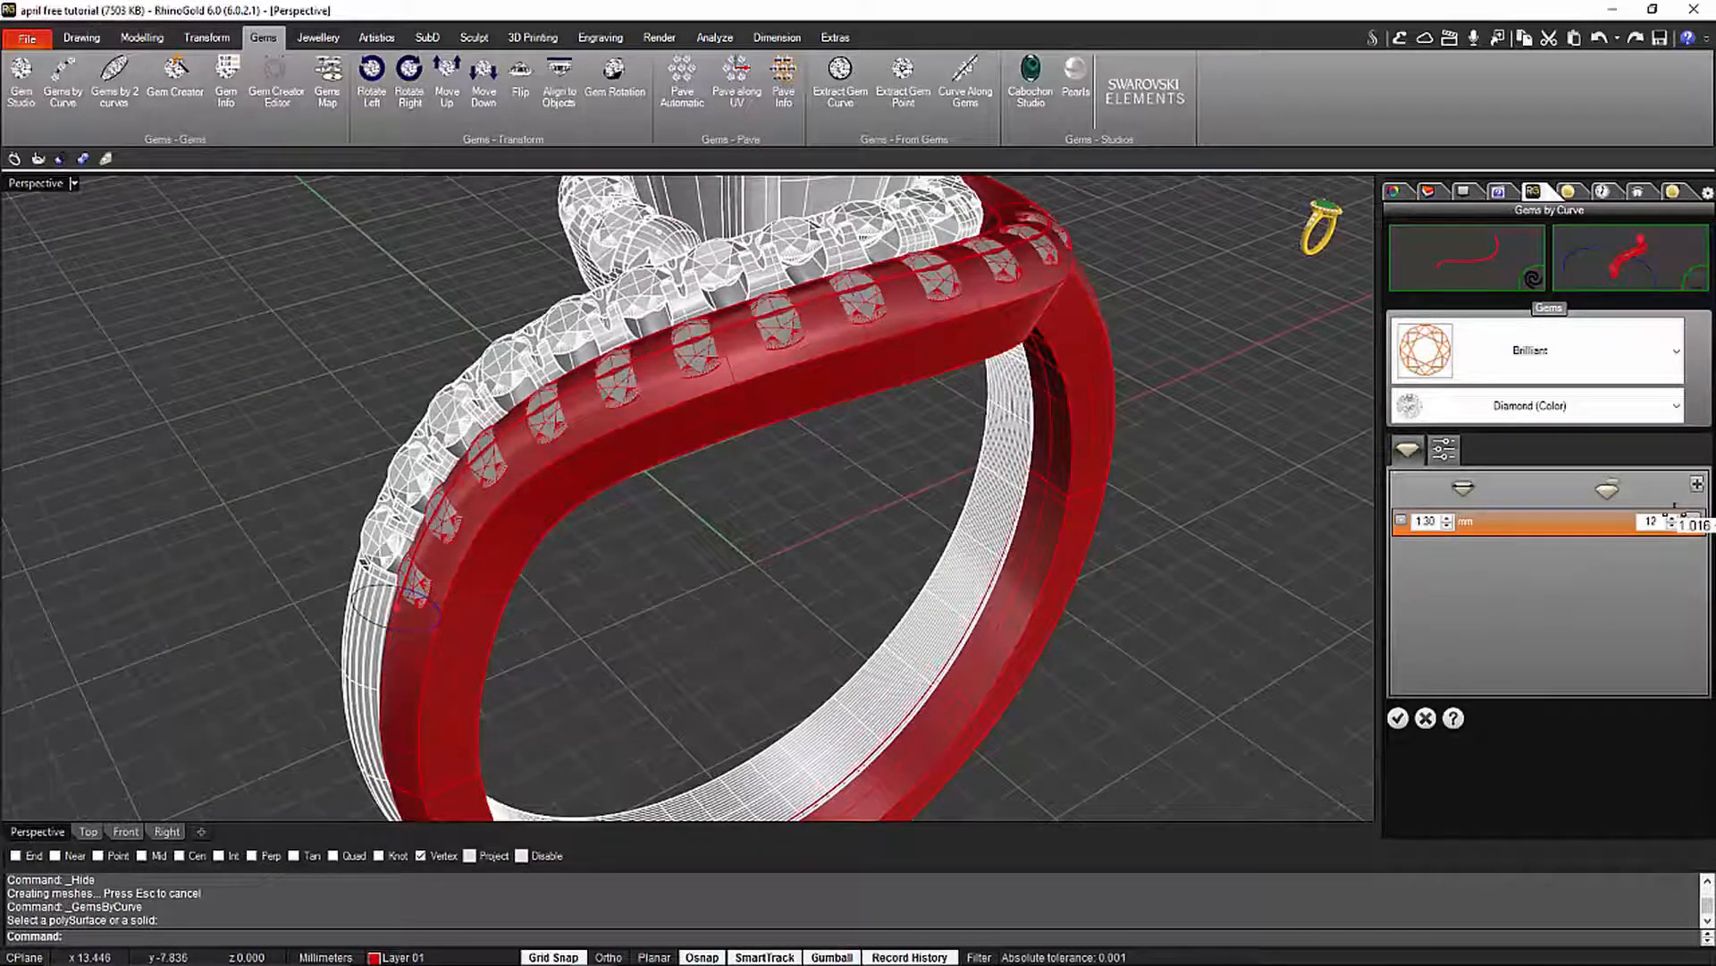
pyautogui.click(1670, 516)
pyautogui.moveTo(997, 458); pyautogui.dragTo(936, 525, button='right')
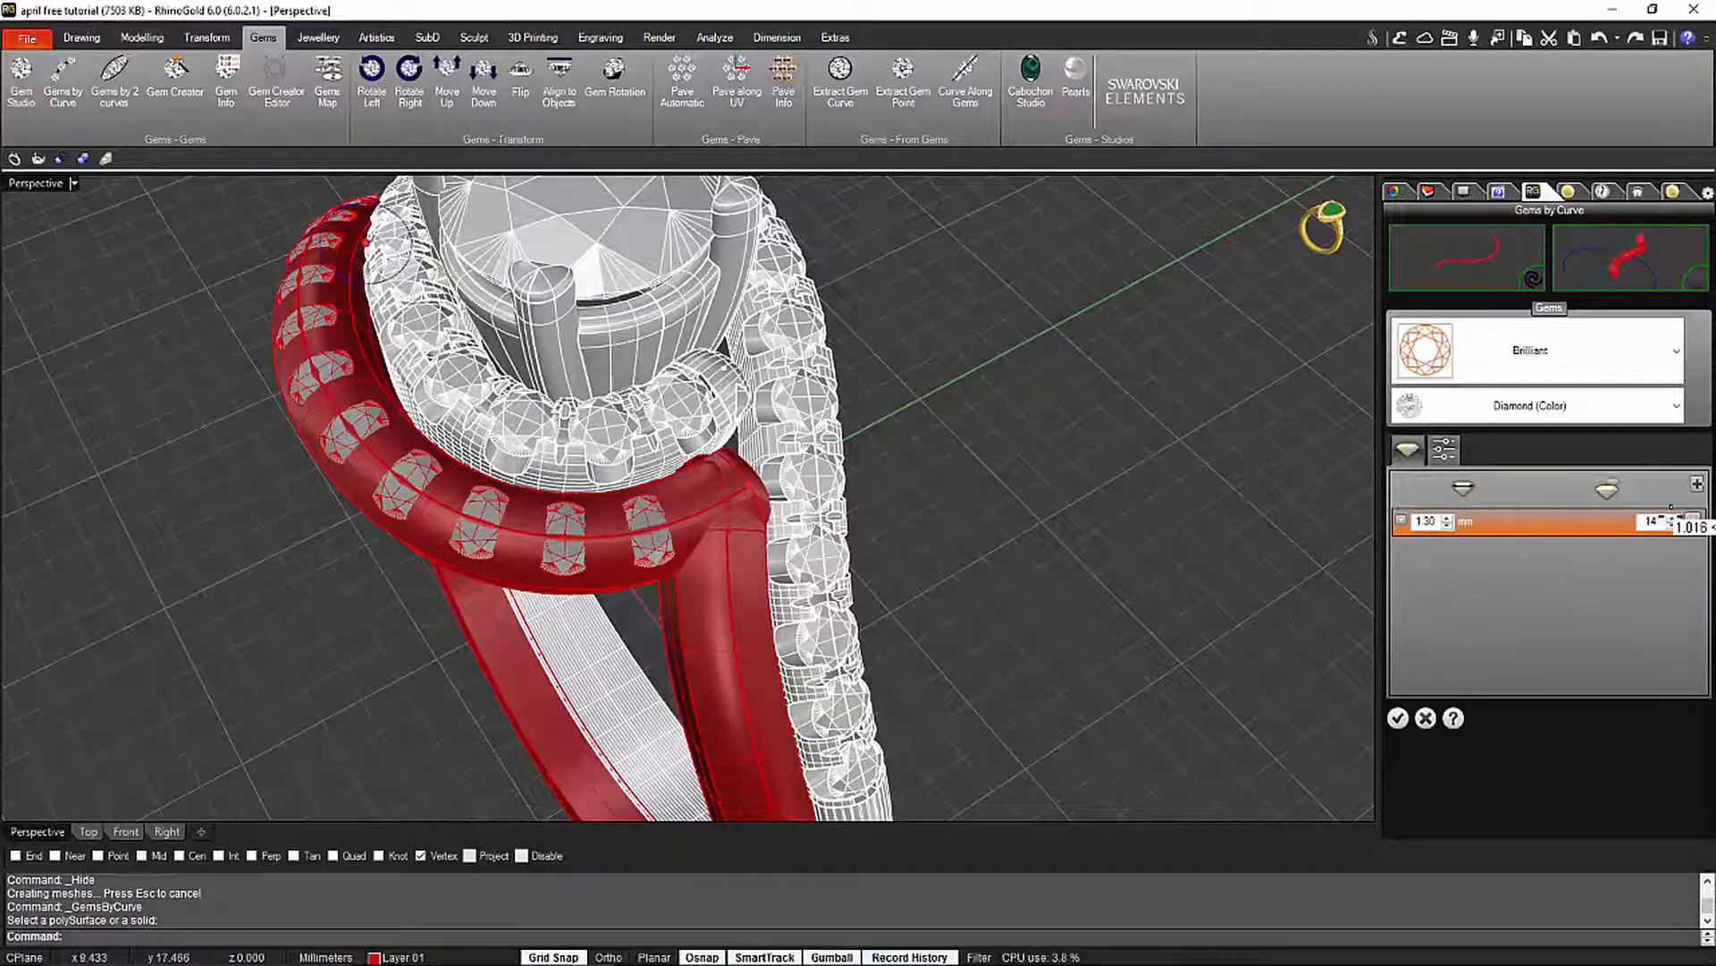
pyautogui.moveTo(837, 617); pyautogui.dragTo(863, 574, button='right')
pyautogui.click(1398, 717)
# Start Gems by Curve on the short isocurve of the red shank's straight arm, aligning the brilliants' tables with the curve
pyautogui.click(1026, 558)
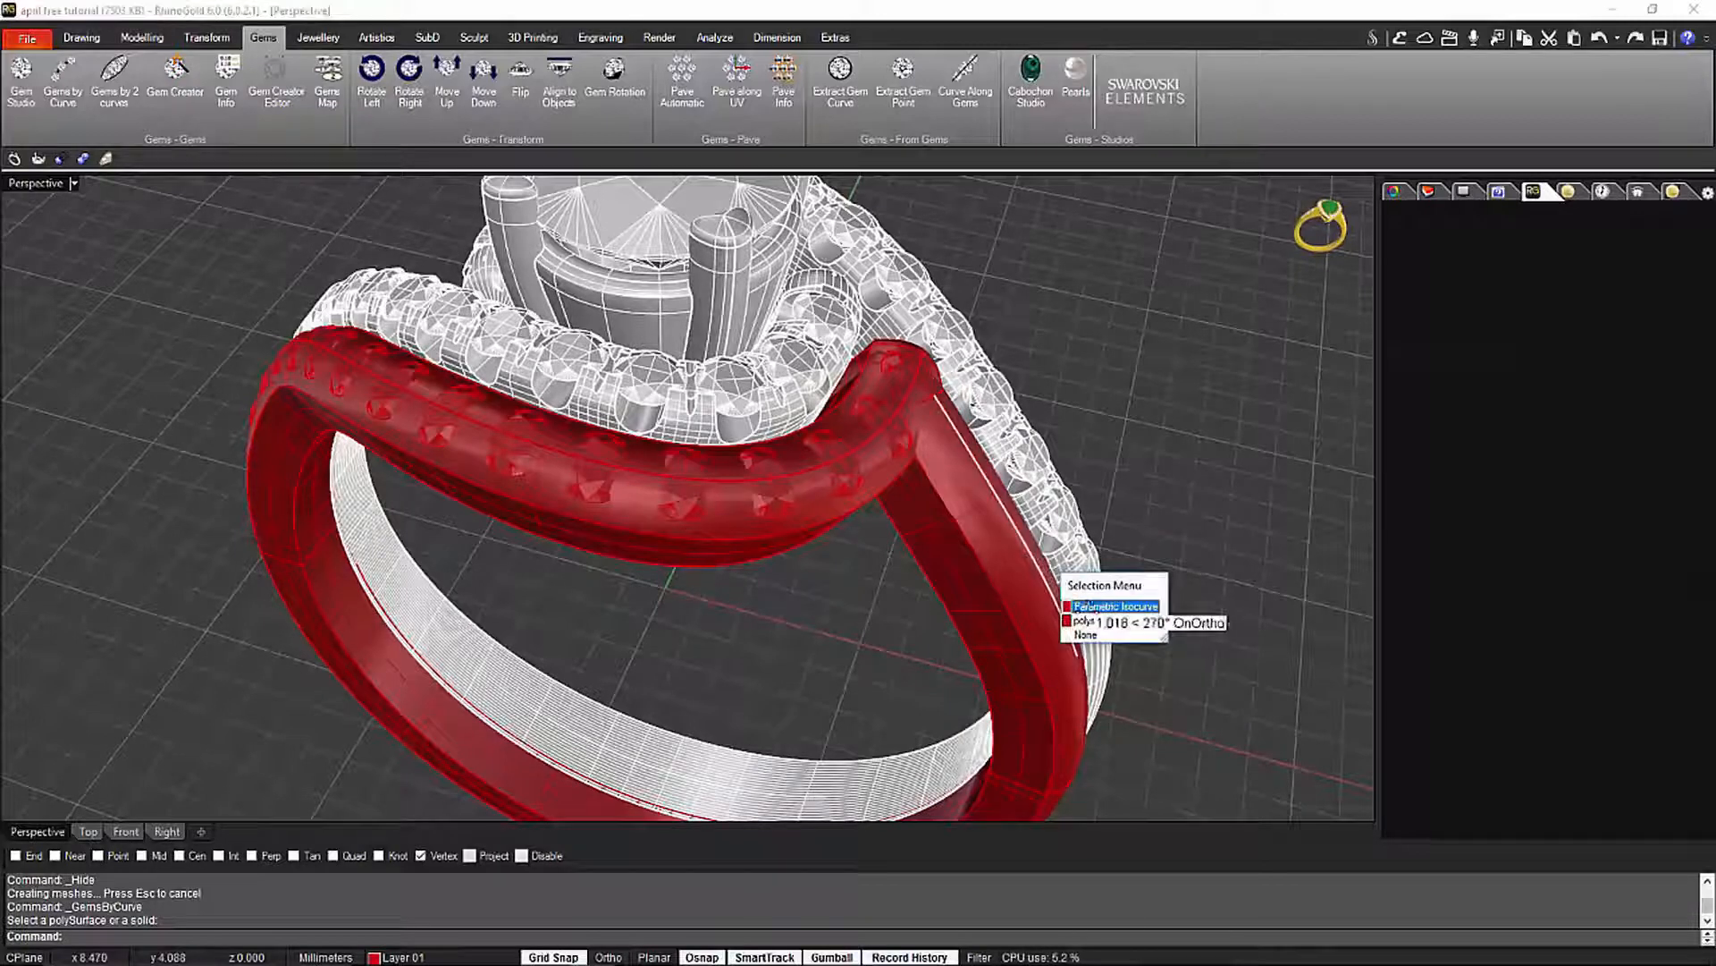
pyautogui.click(1113, 605)
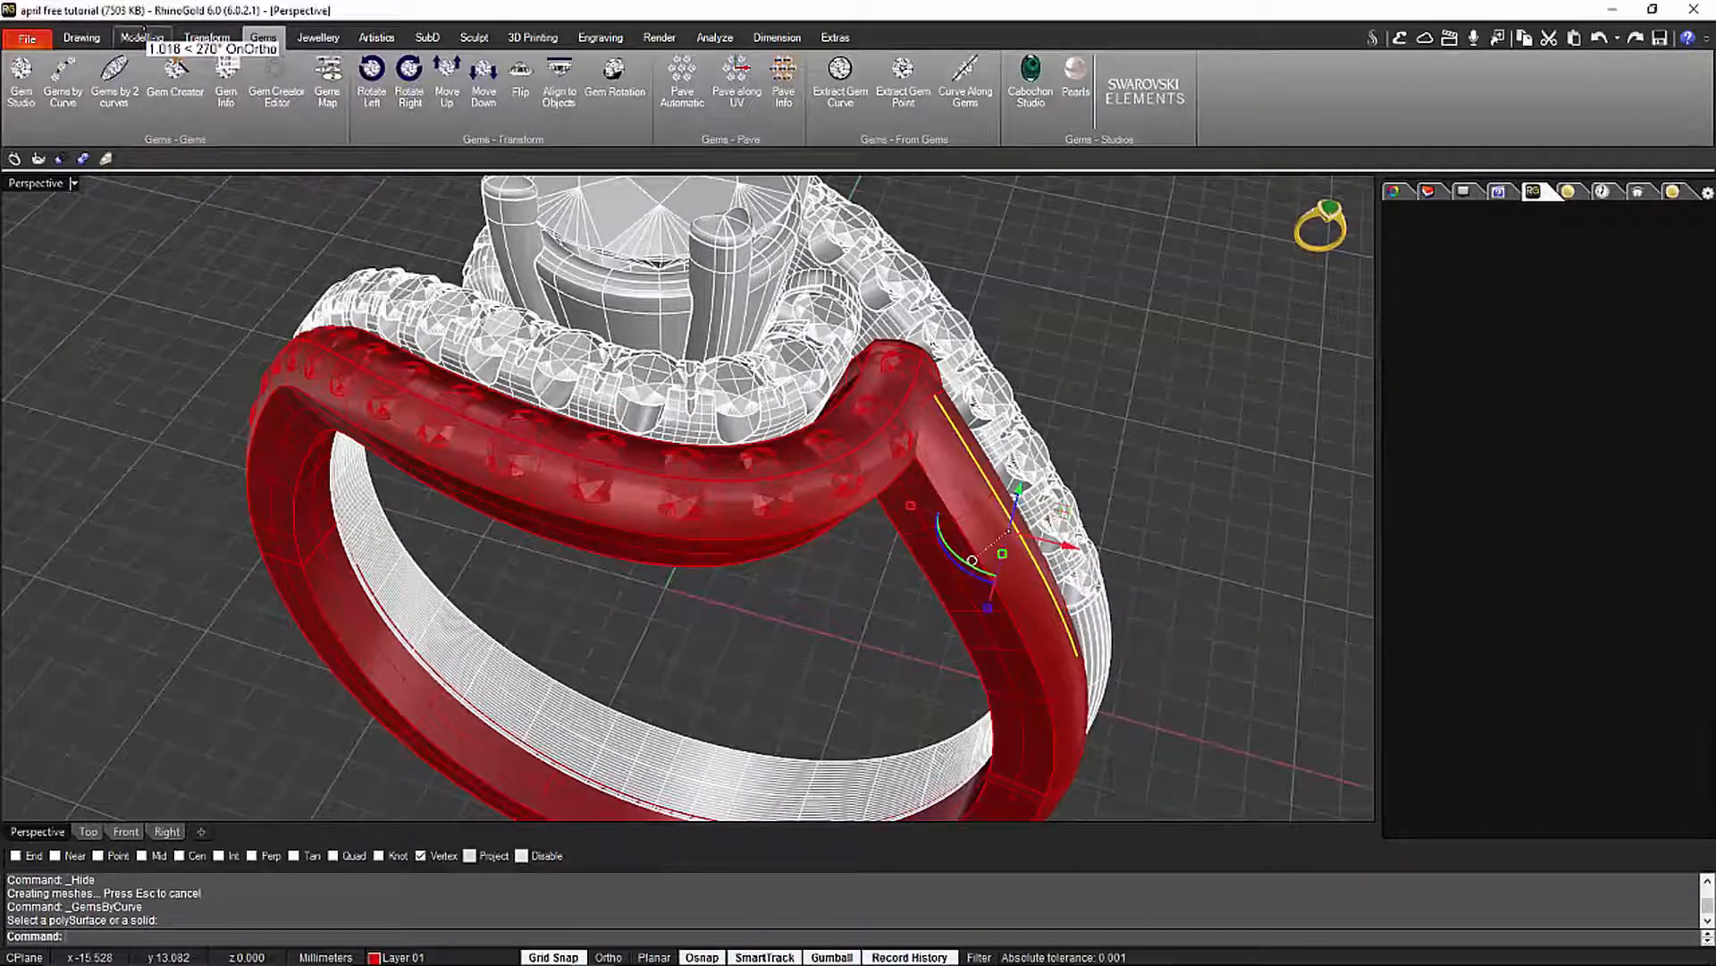
pyautogui.click(63, 78)
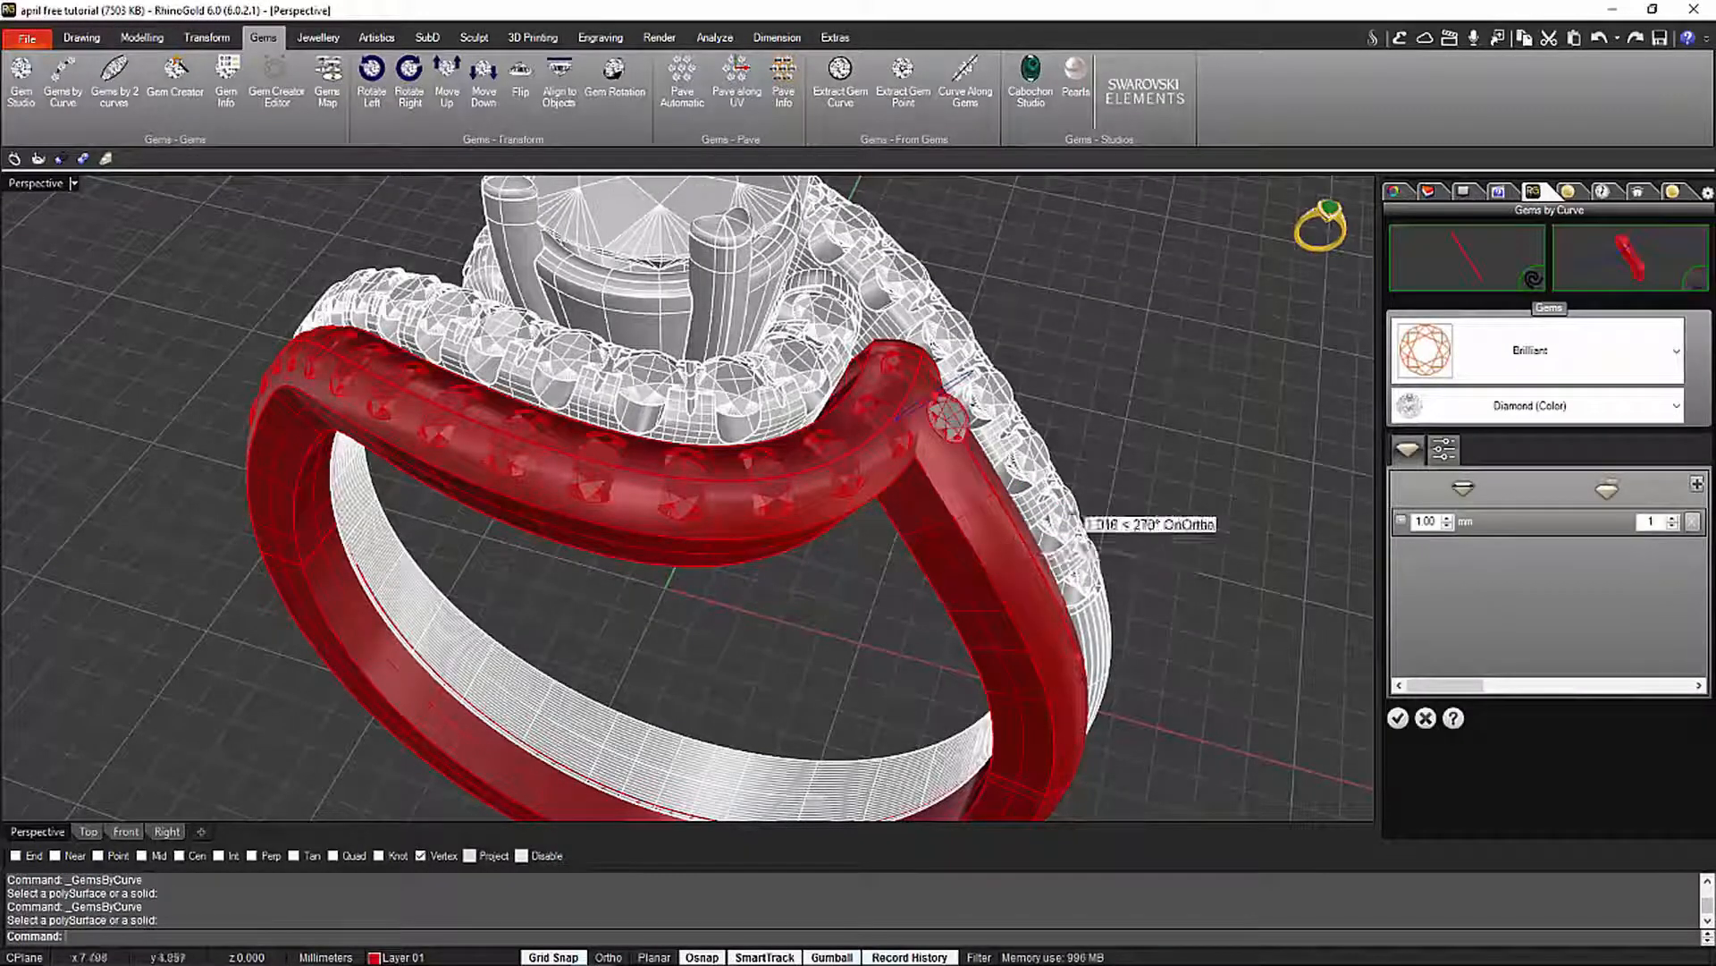
pyautogui.moveTo(1123, 386); pyautogui.dragTo(1012, 394, button='right')
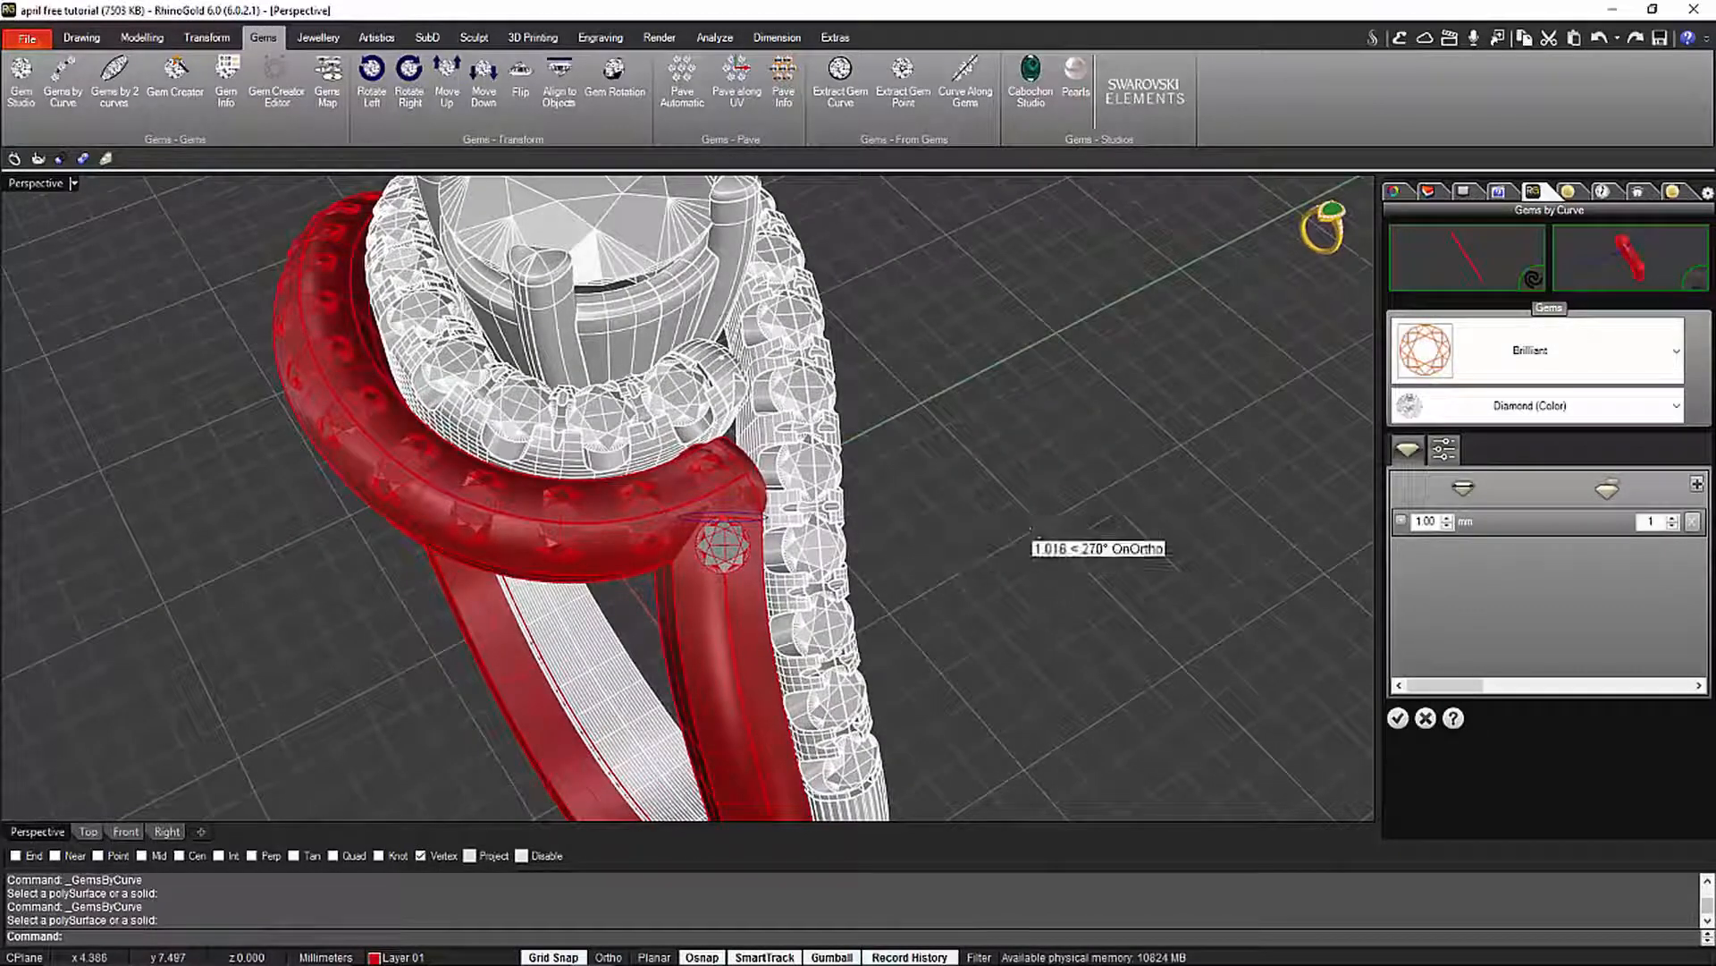
pyautogui.click(1443, 449)
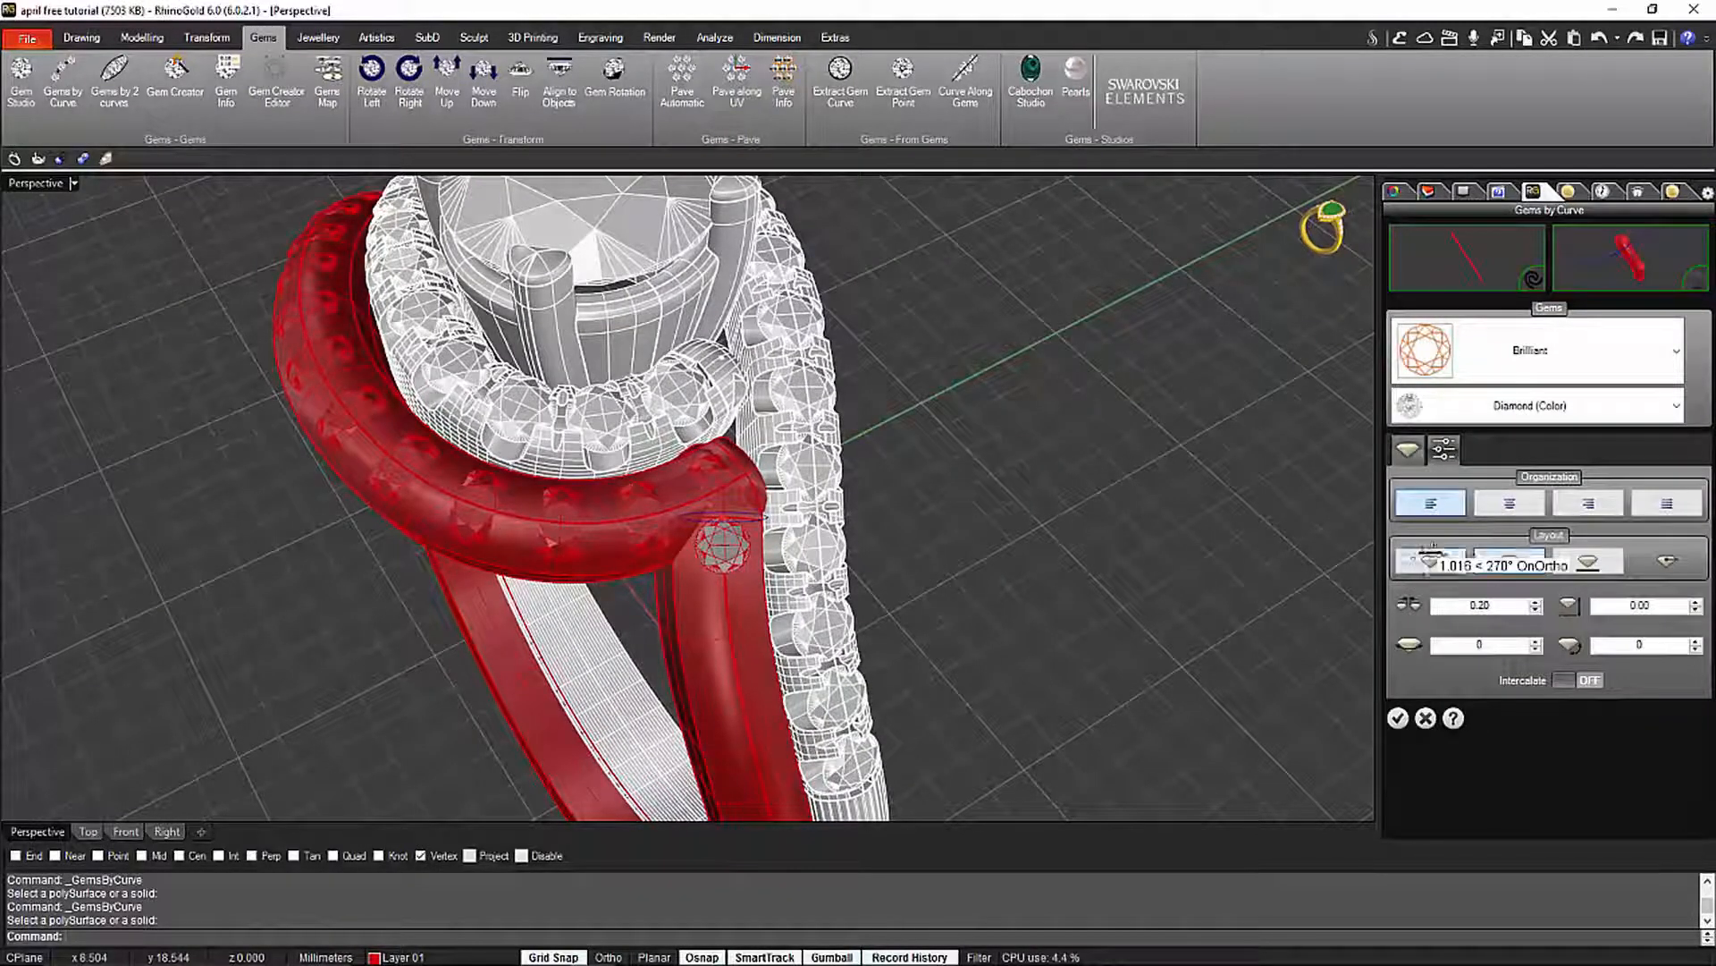
pyautogui.moveTo(1054, 571); pyautogui.dragTo(1059, 526, button='right')
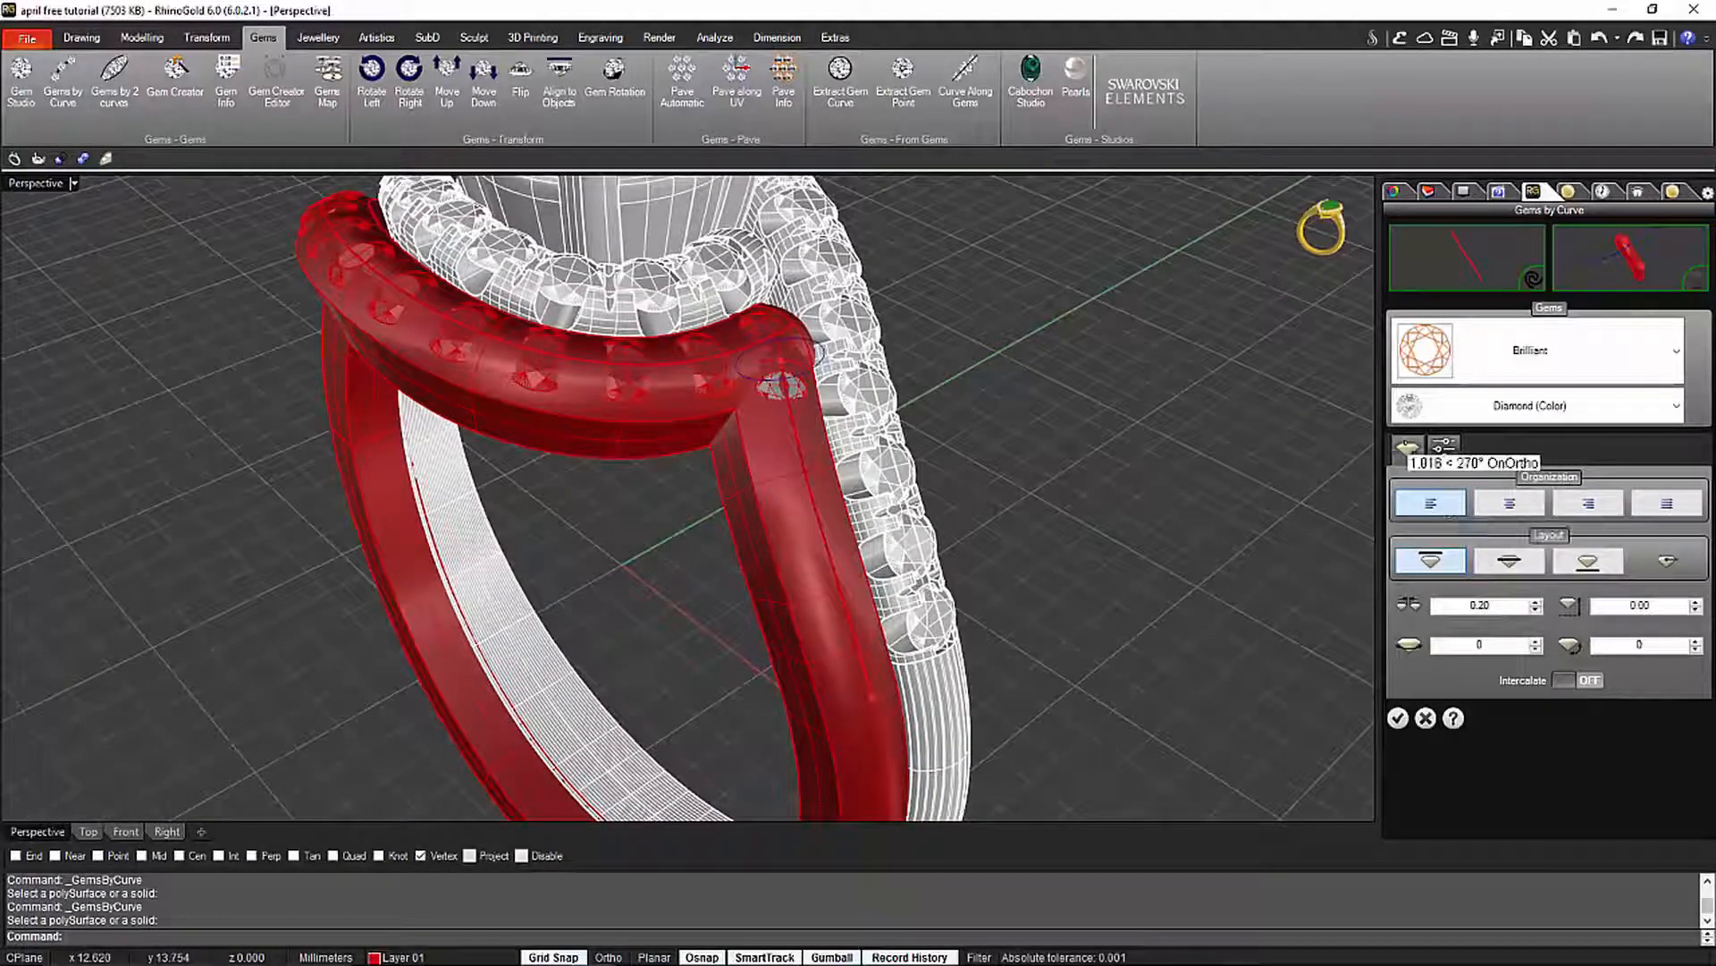
# Set the straight arm's brilliants to 1.30 mm with a quantity of 4, and create the row
pyautogui.click(1406, 447)
pyautogui.click(1448, 517)
pyautogui.click(1448, 517)
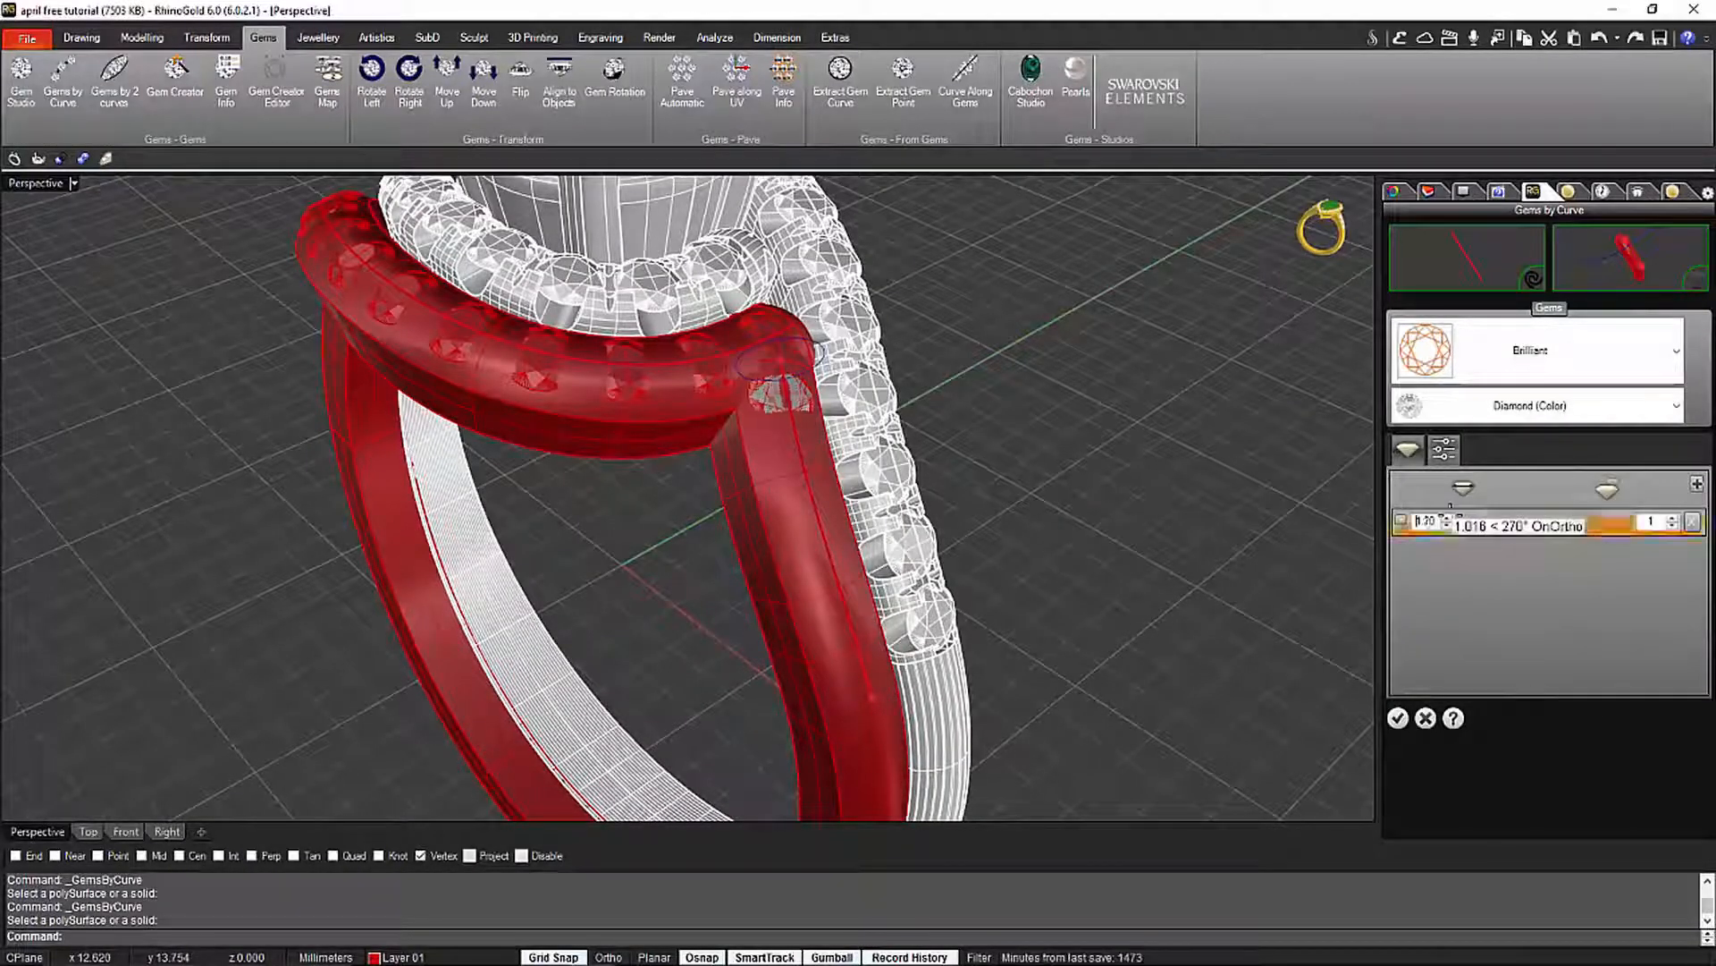
pyautogui.click(1448, 516)
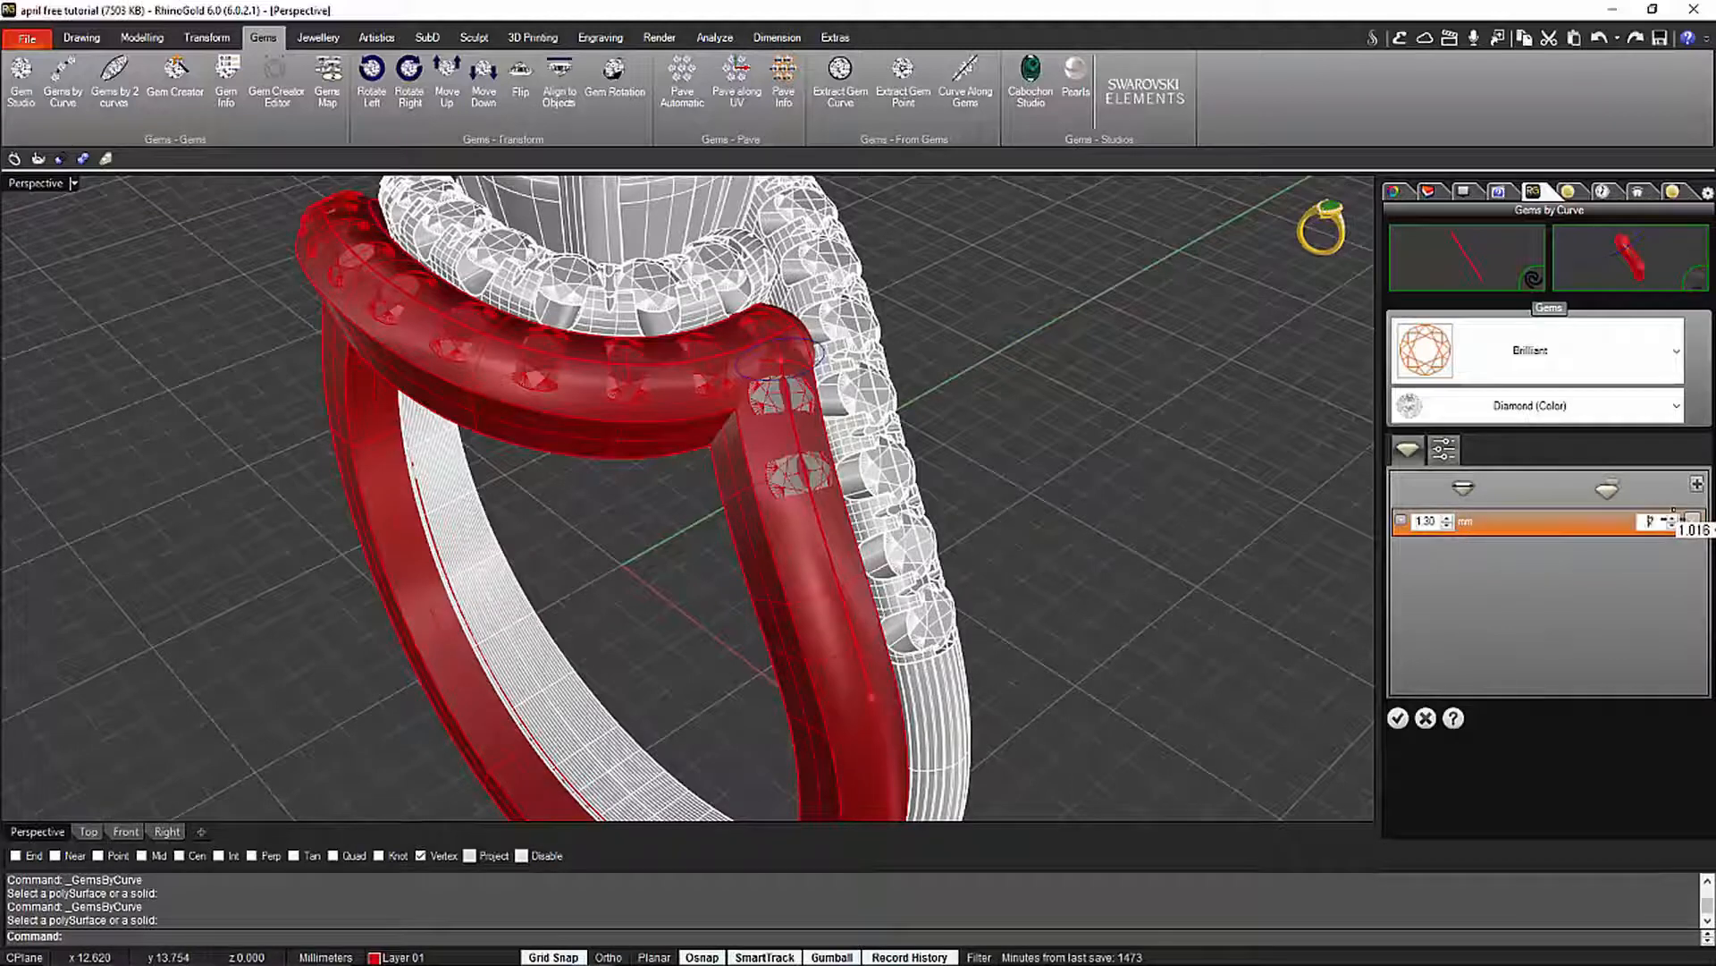
pyautogui.click(1672, 517)
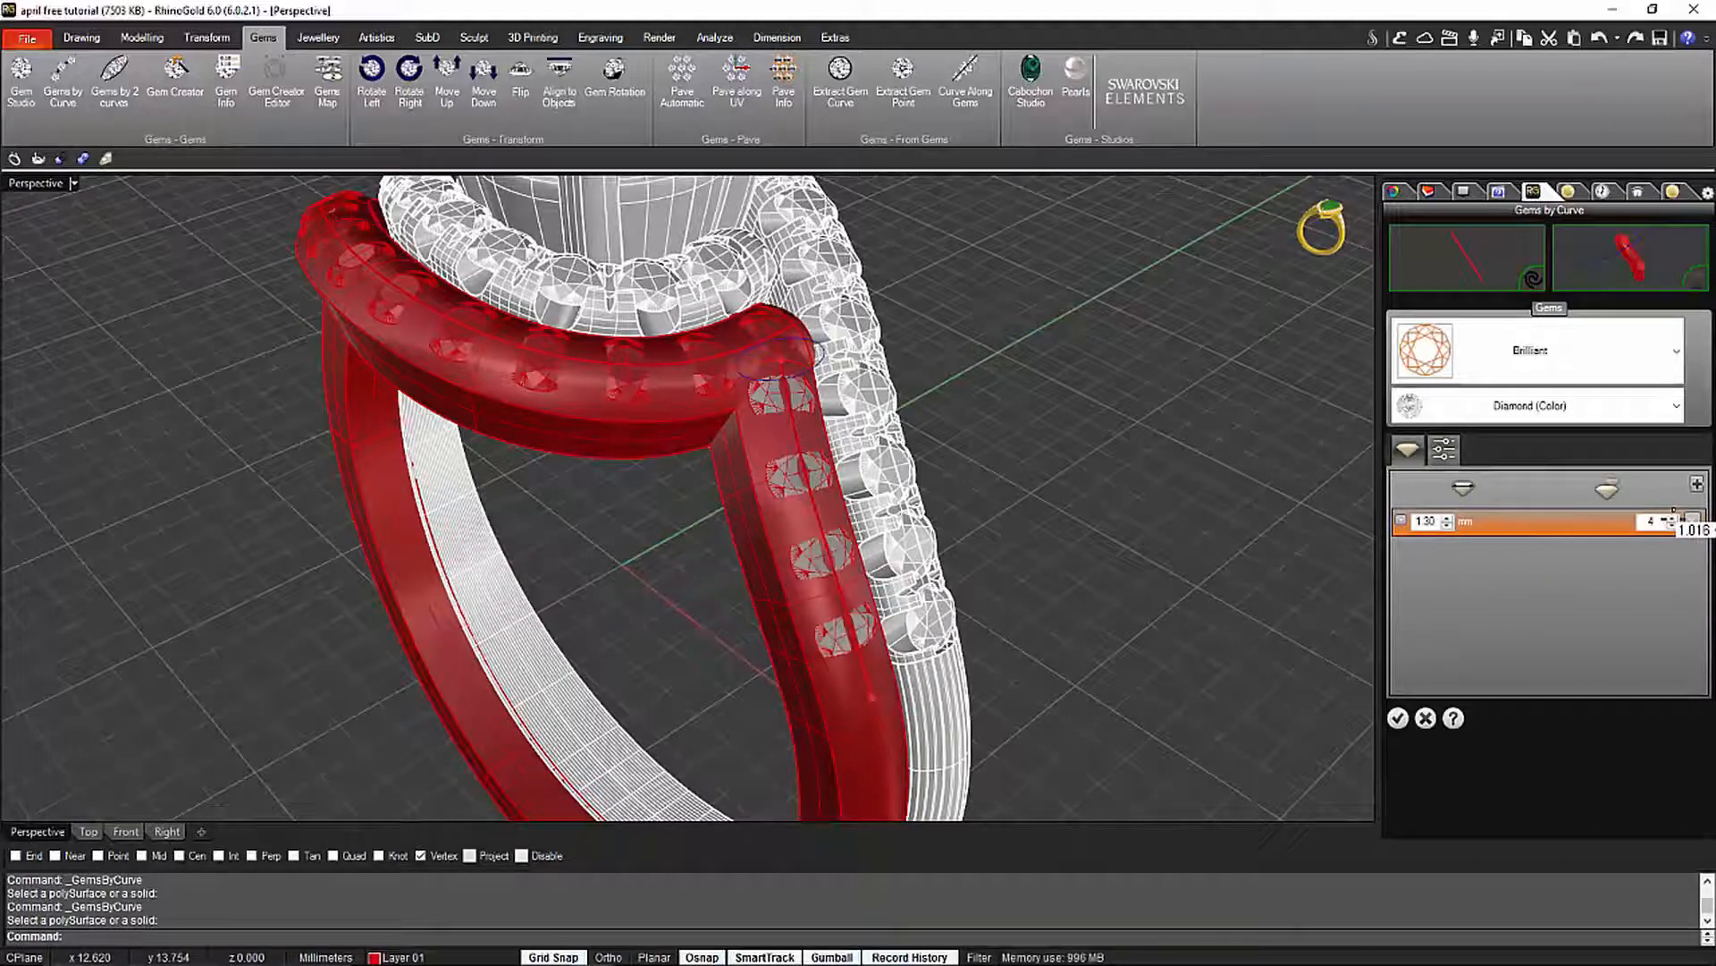
pyautogui.moveTo(1264, 555); pyautogui.dragTo(939, 488, button='right')
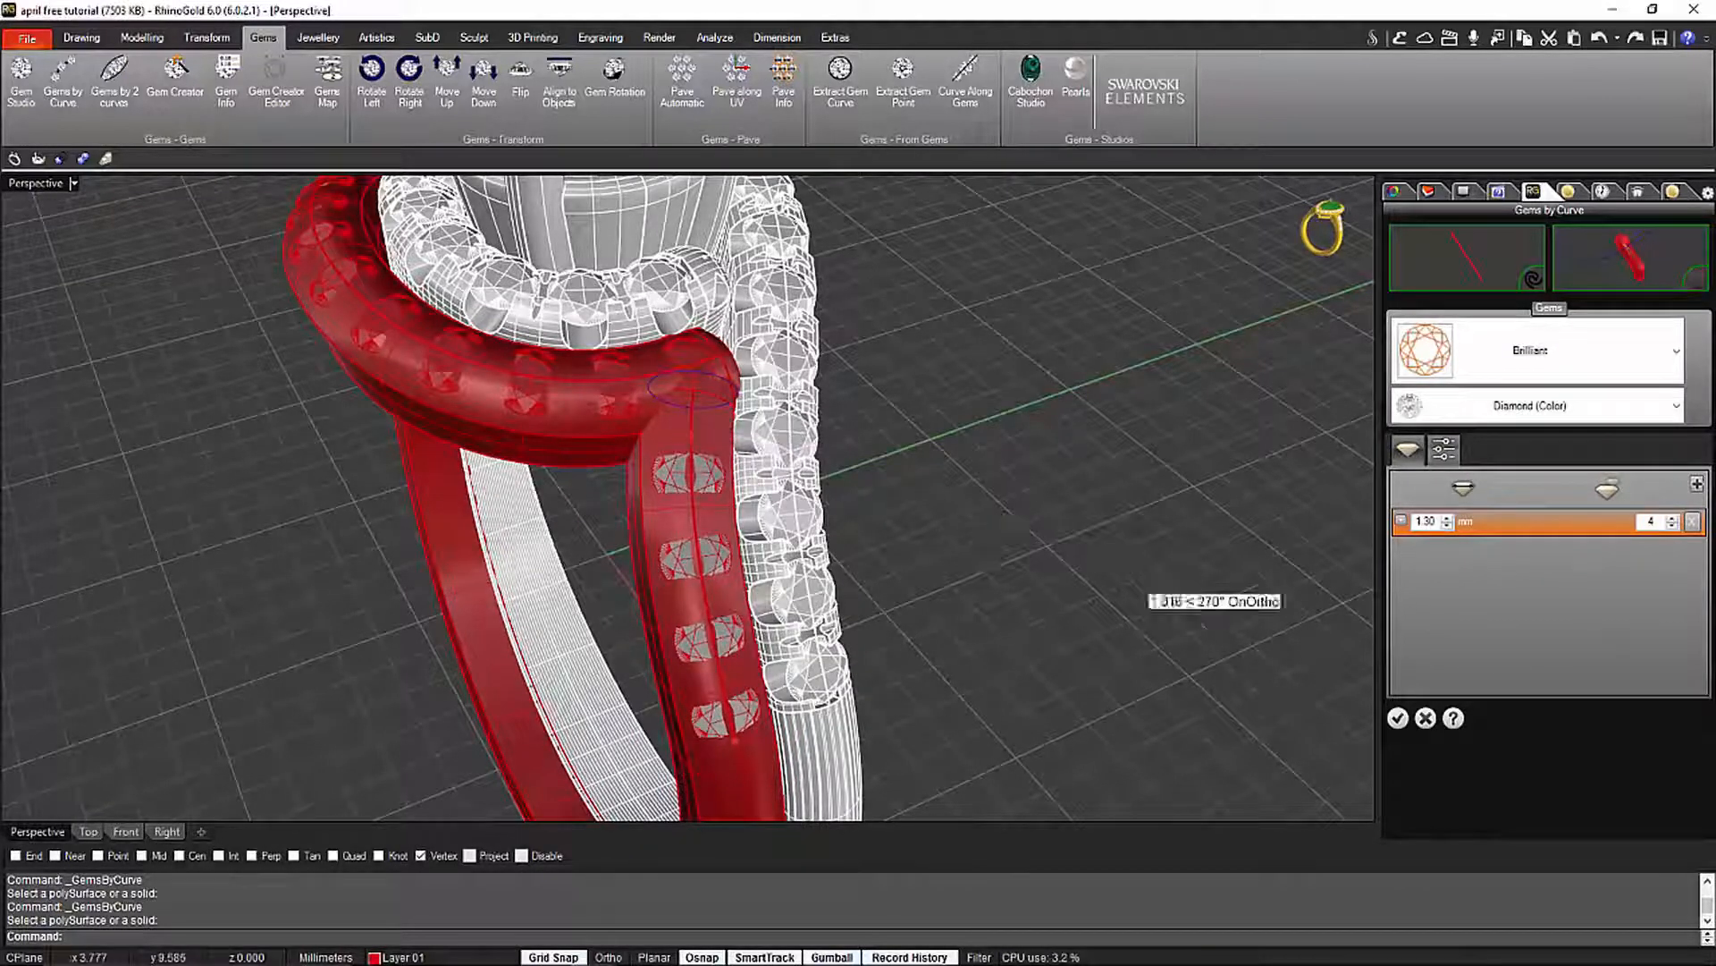
pyautogui.click(1396, 716)
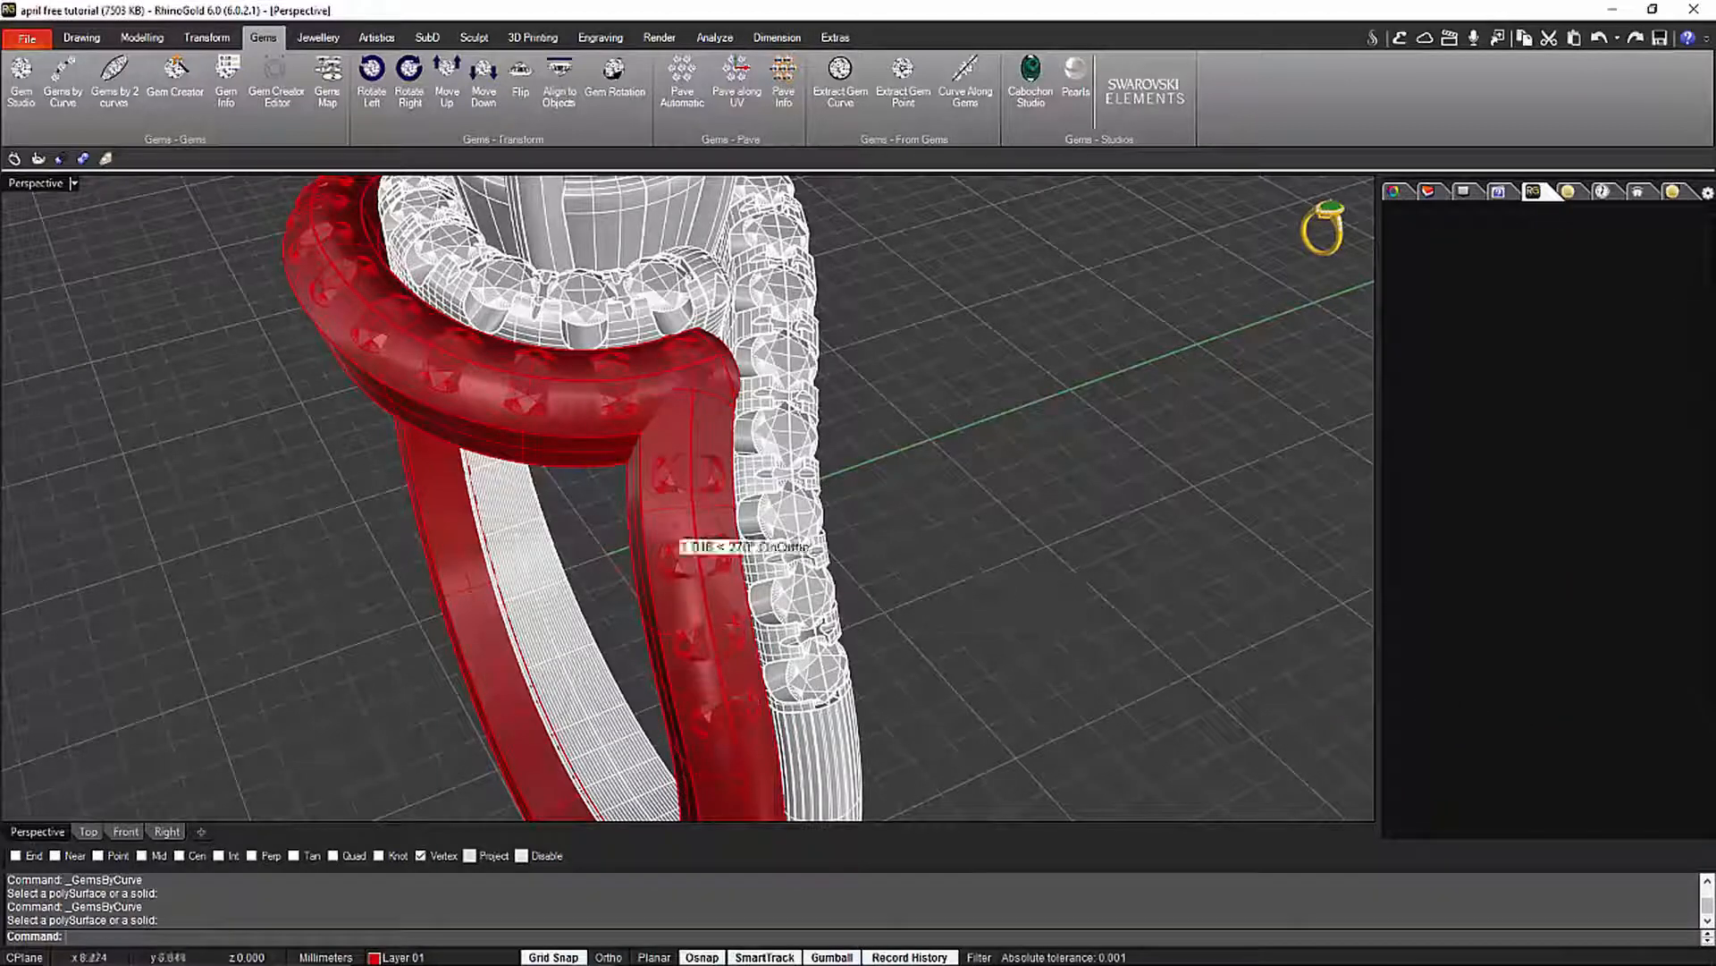
# Select the grouped gems on the red shank's curved arm and generate Cutters in Line for them
pyautogui.moveTo(669, 527); pyautogui.dragTo(812, 505, button='right')
pyautogui.click(884, 500)
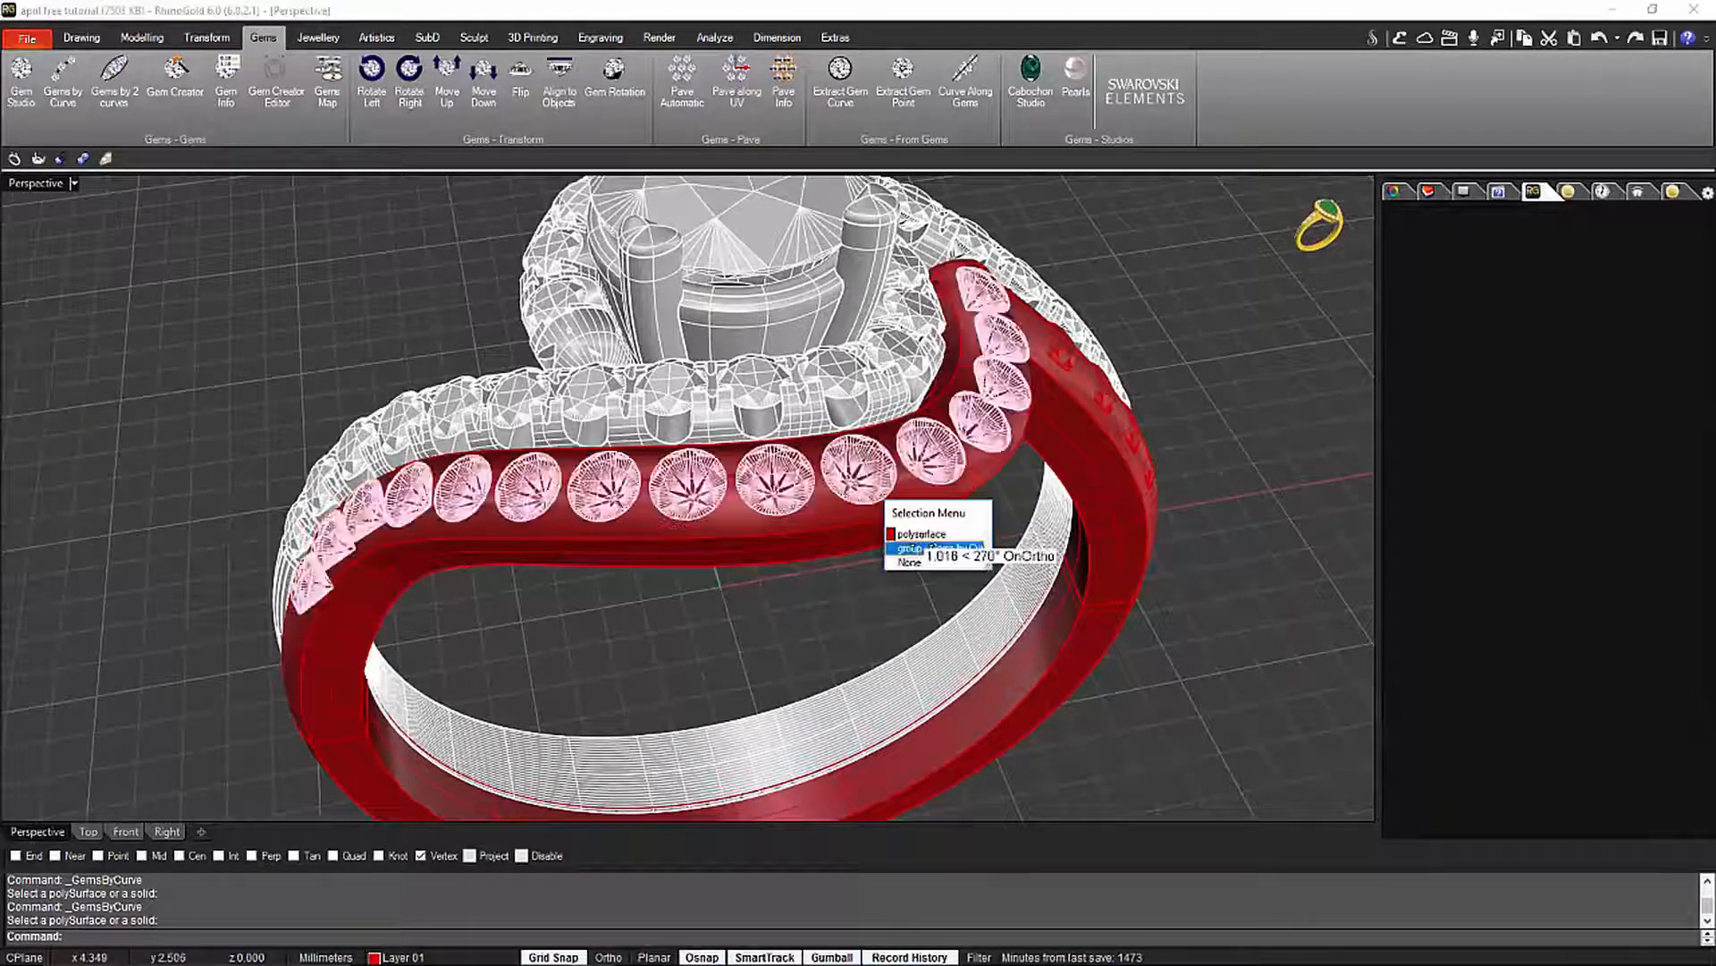
pyautogui.click(909, 548)
pyautogui.moveTo(680, 581); pyautogui.dragTo(774, 619, button='right')
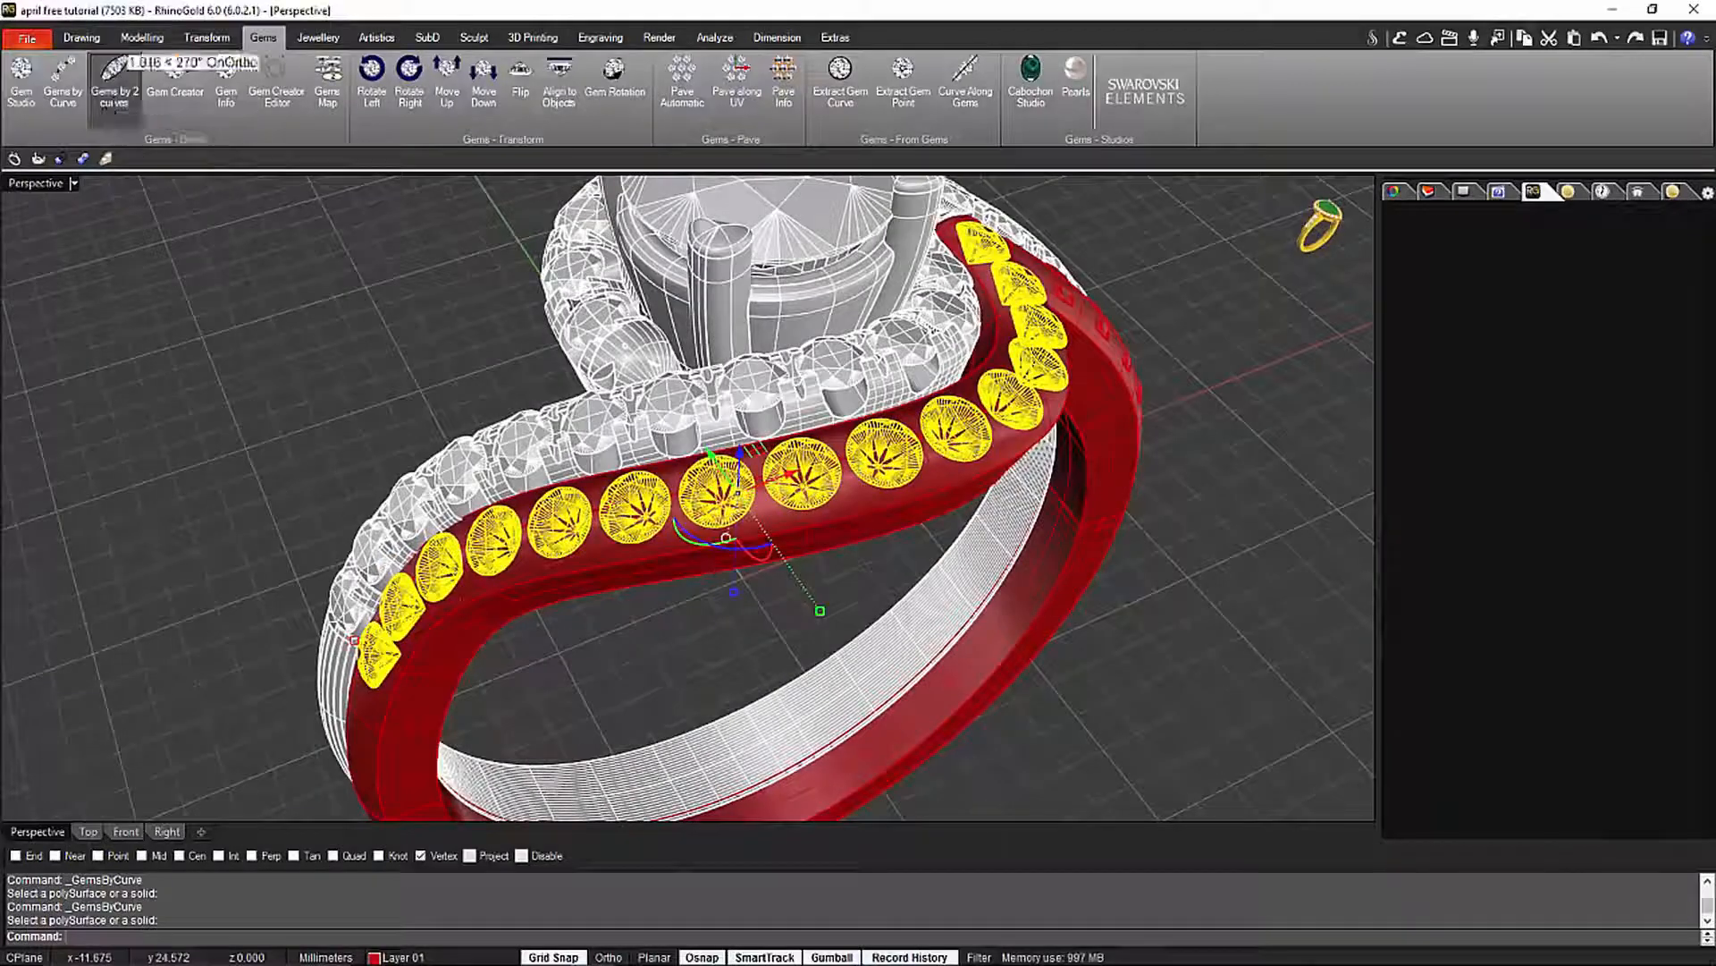
pyautogui.click(311, 37)
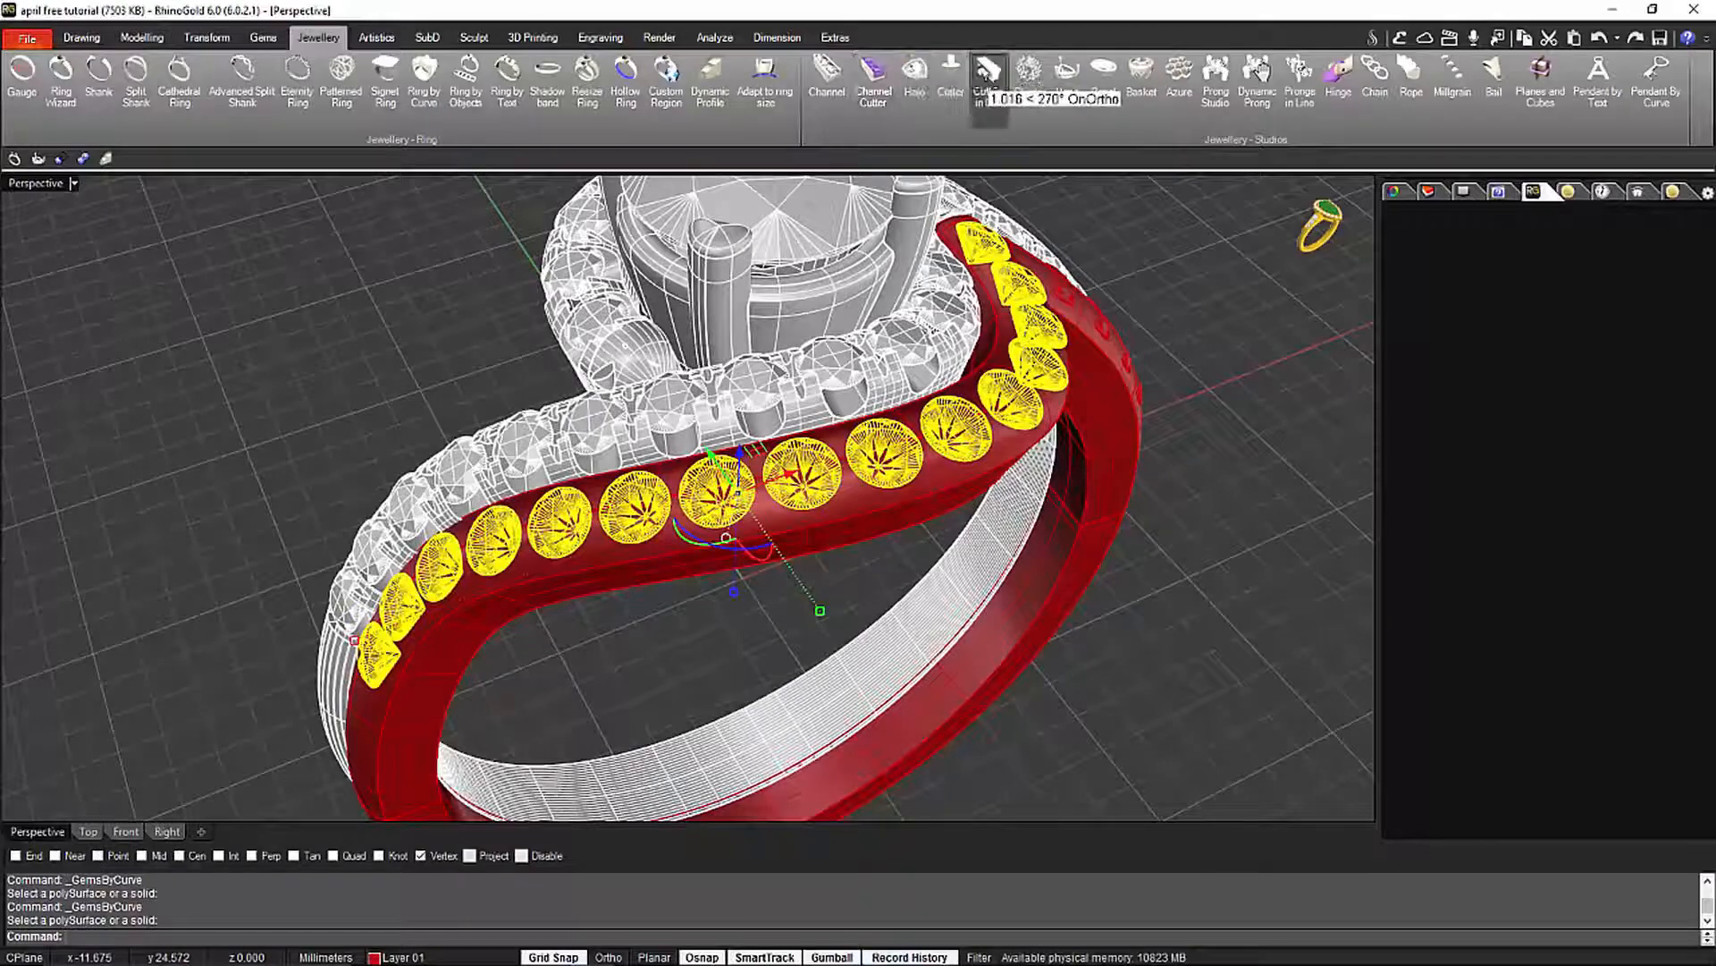
pyautogui.click(987, 72)
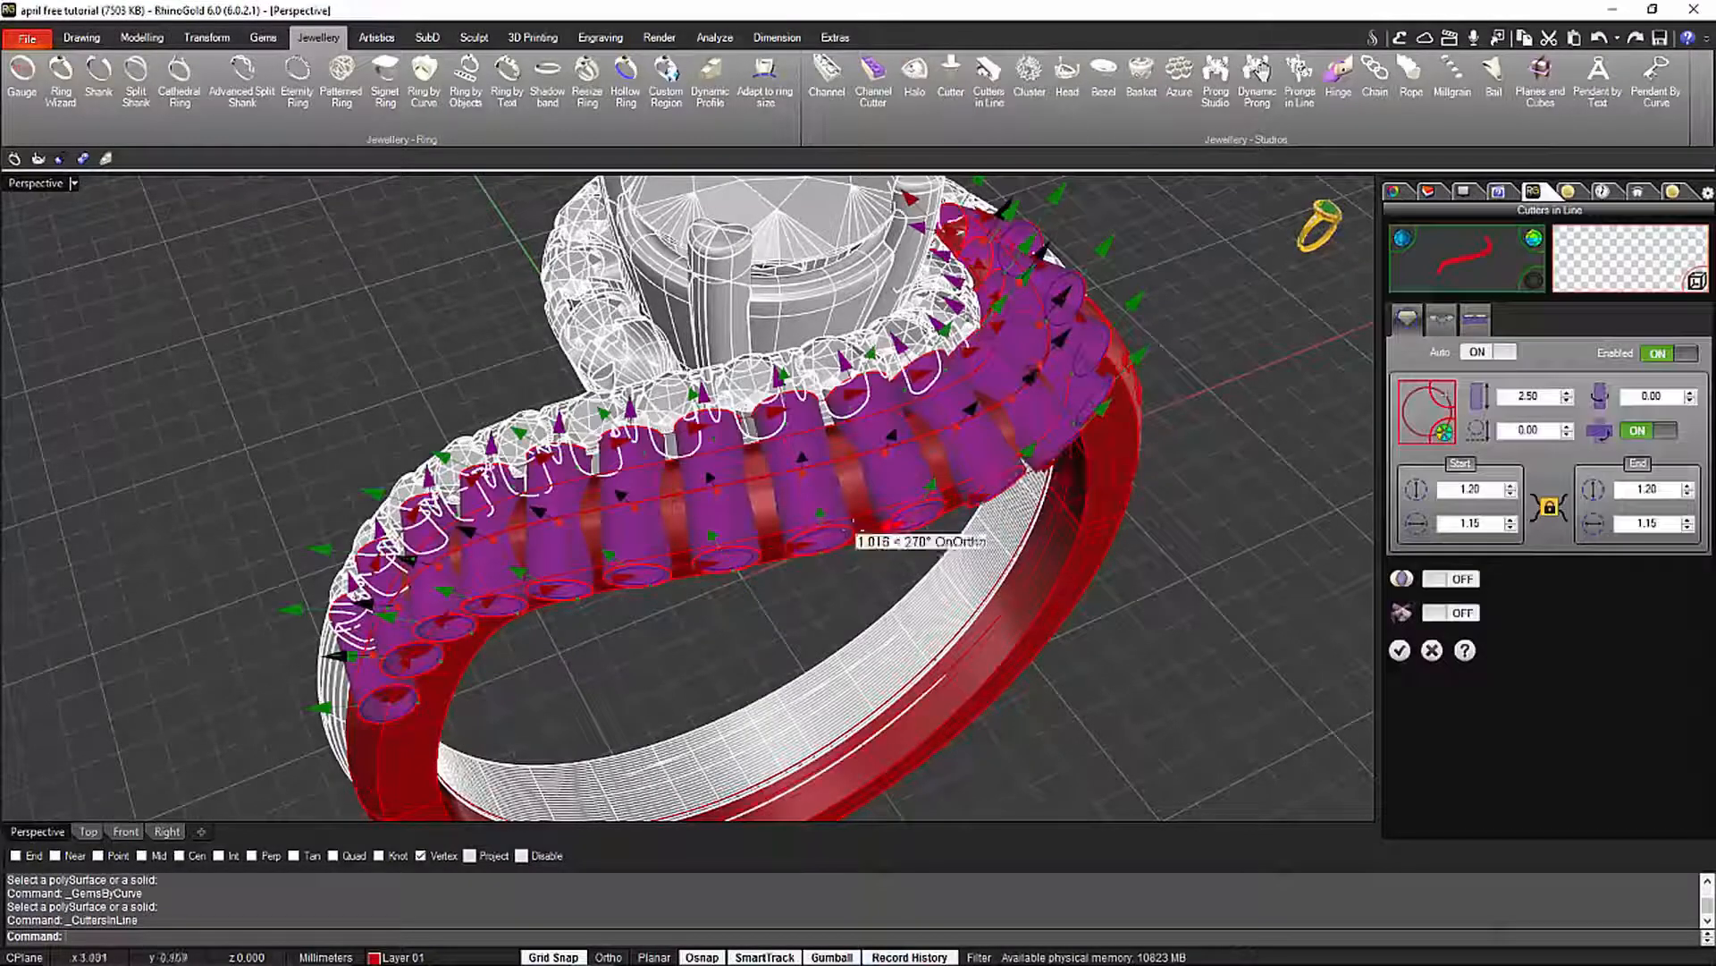
# Narrow the lower start and end widths of the cutters to 0.88 and assign the curved red shank as the object to cut
pyautogui.moveTo(844, 603); pyautogui.dragTo(743, 480, button='right')
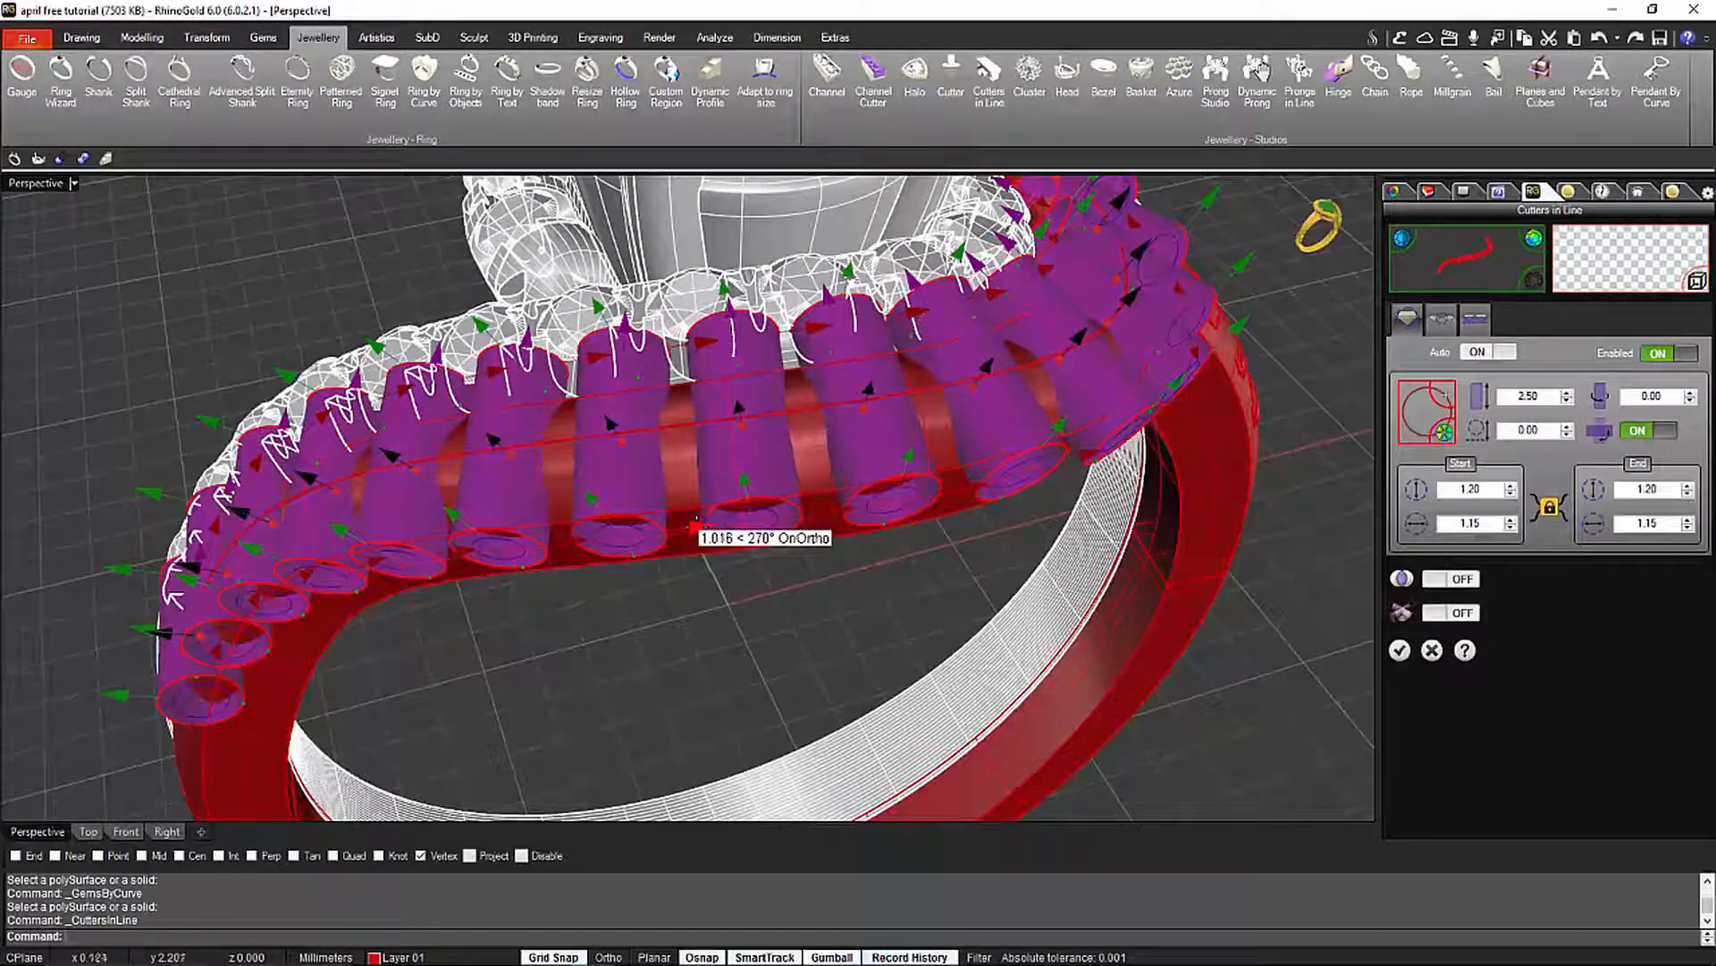
pyautogui.click(688, 525)
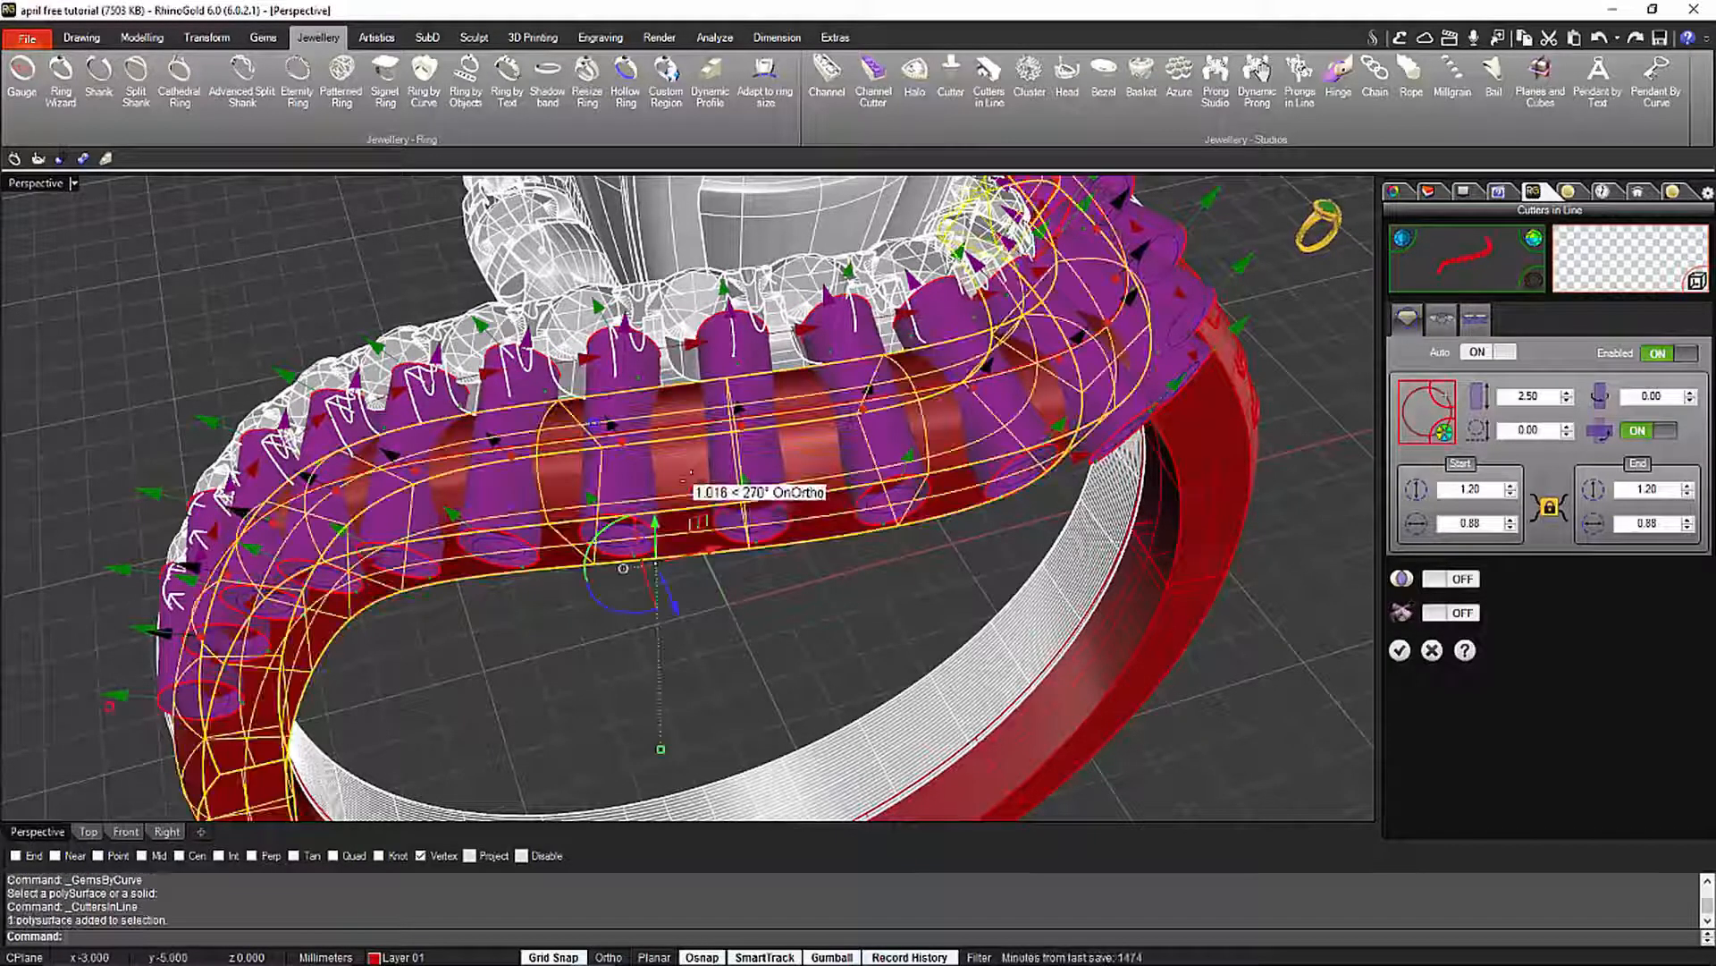
pyautogui.click(1630, 258)
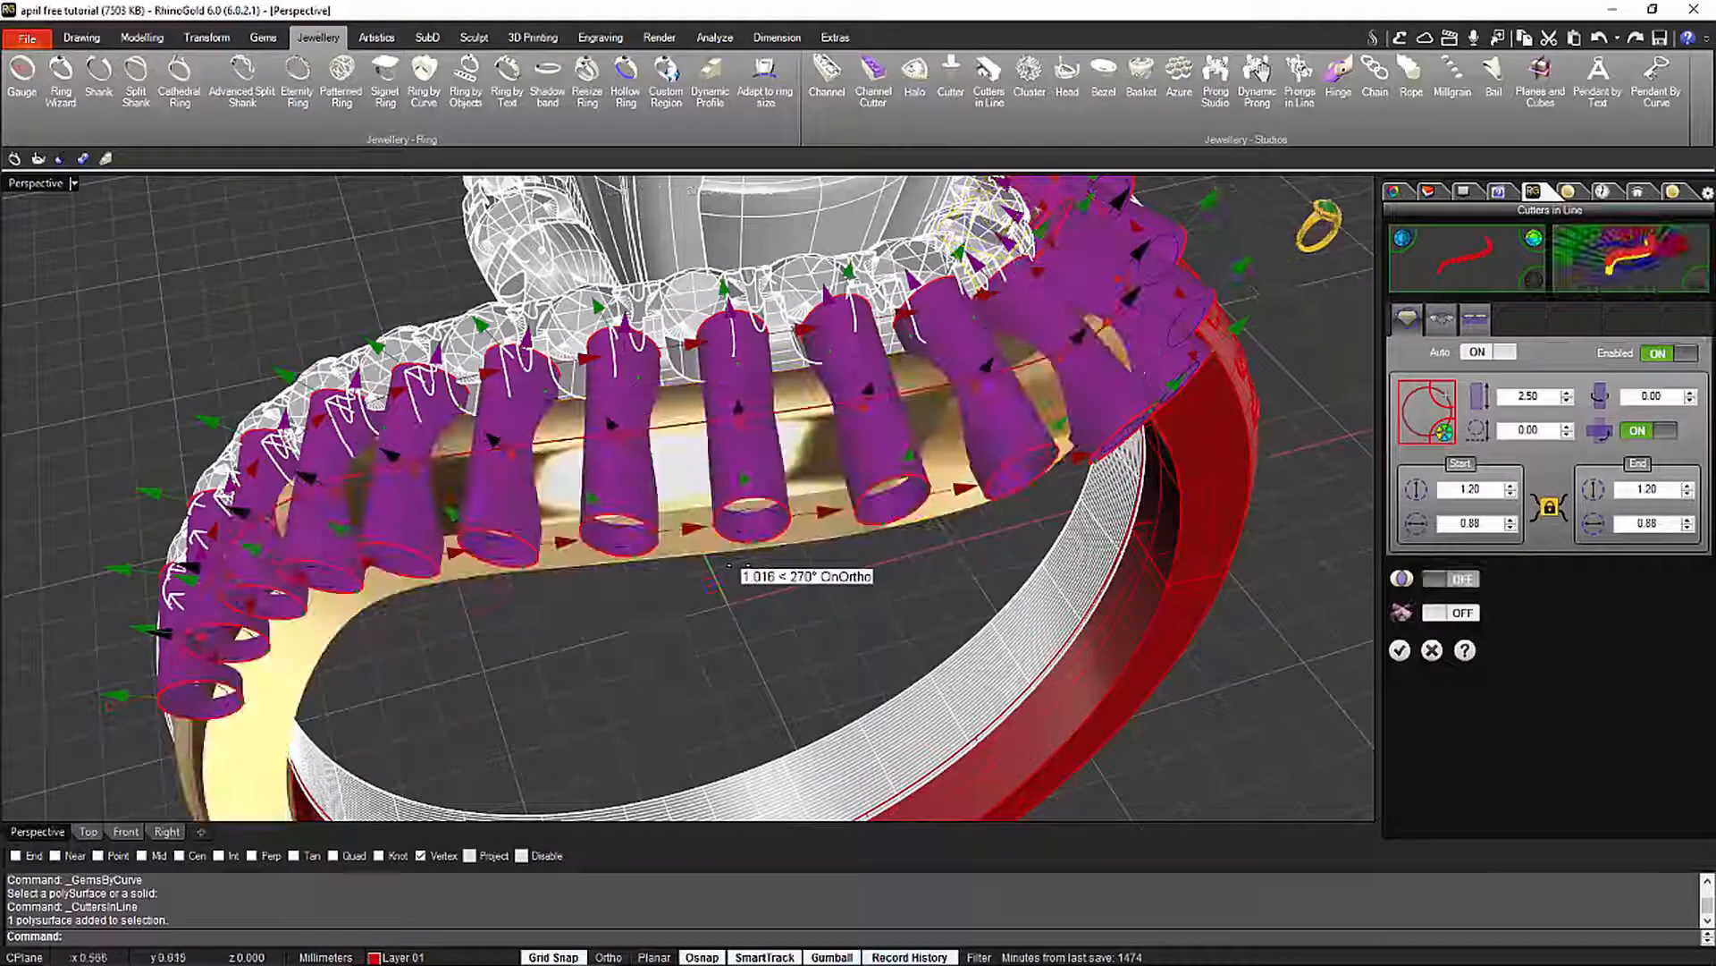
# Narrow the curved arm's lower cutter widths to 0.74 and enable the secondary cutters between the gems
pyautogui.moveTo(756, 560)
pyautogui.mouseDown(button='right')
pyautogui.moveTo(786, 590)
pyautogui.moveTo(769, 588)
pyautogui.mouseUp(button='right')
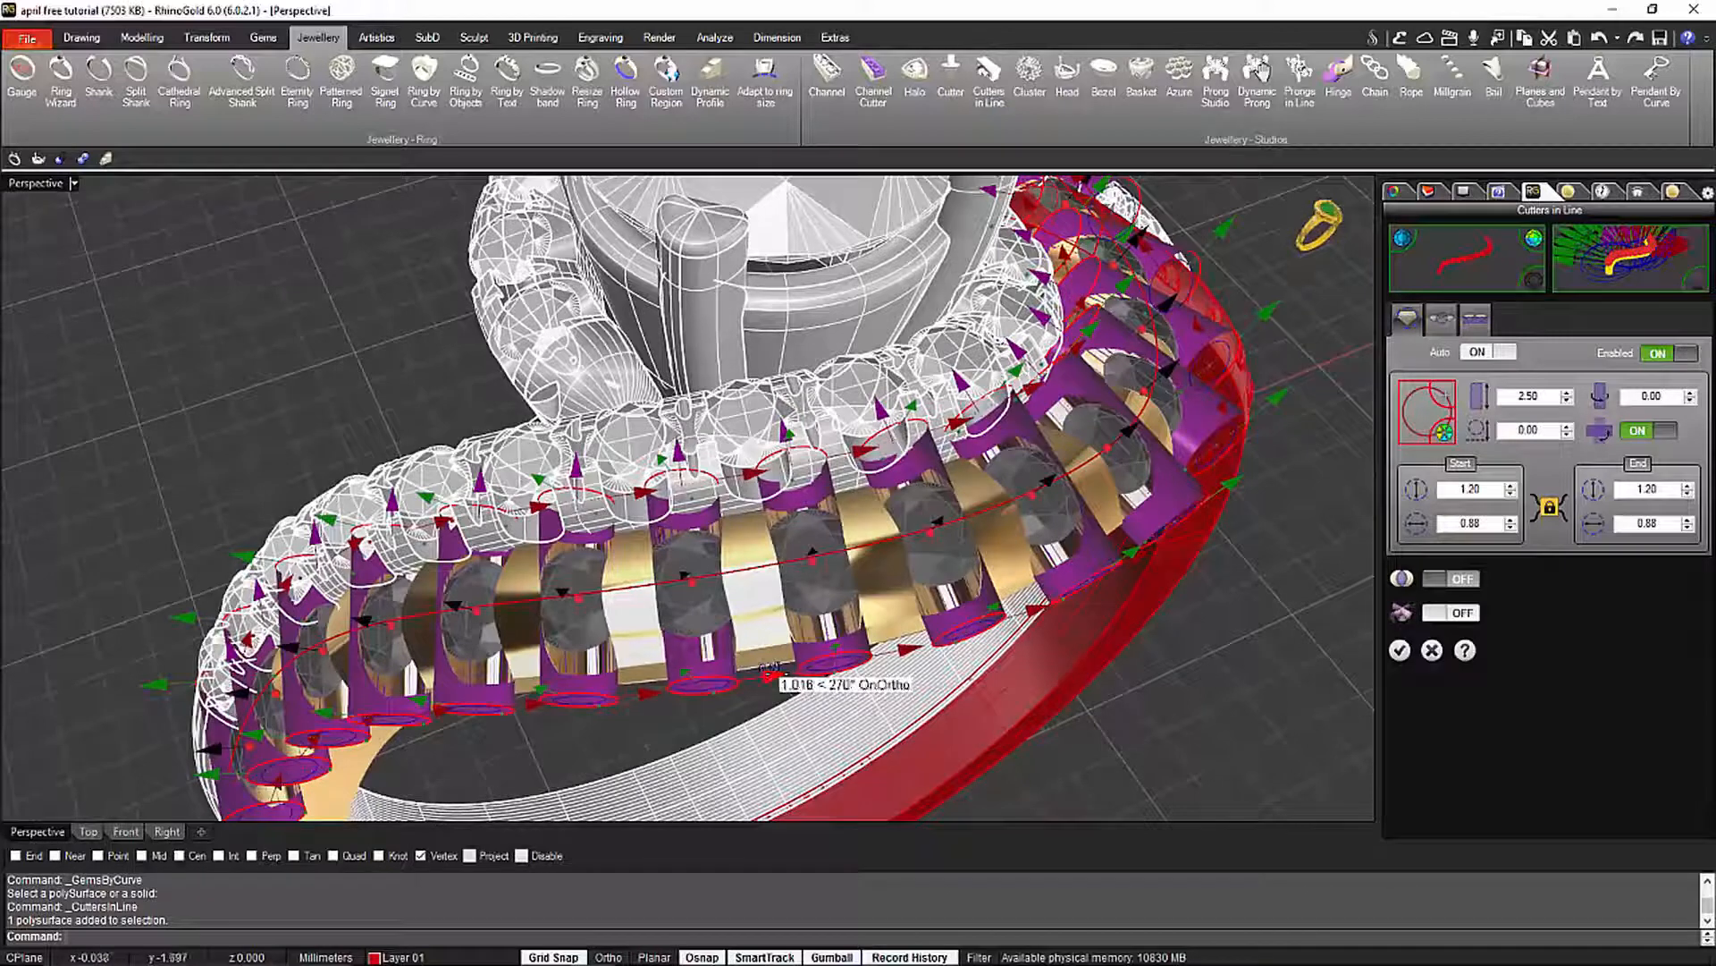
pyautogui.moveTo(770, 671); pyautogui.dragTo(954, 661, button='right')
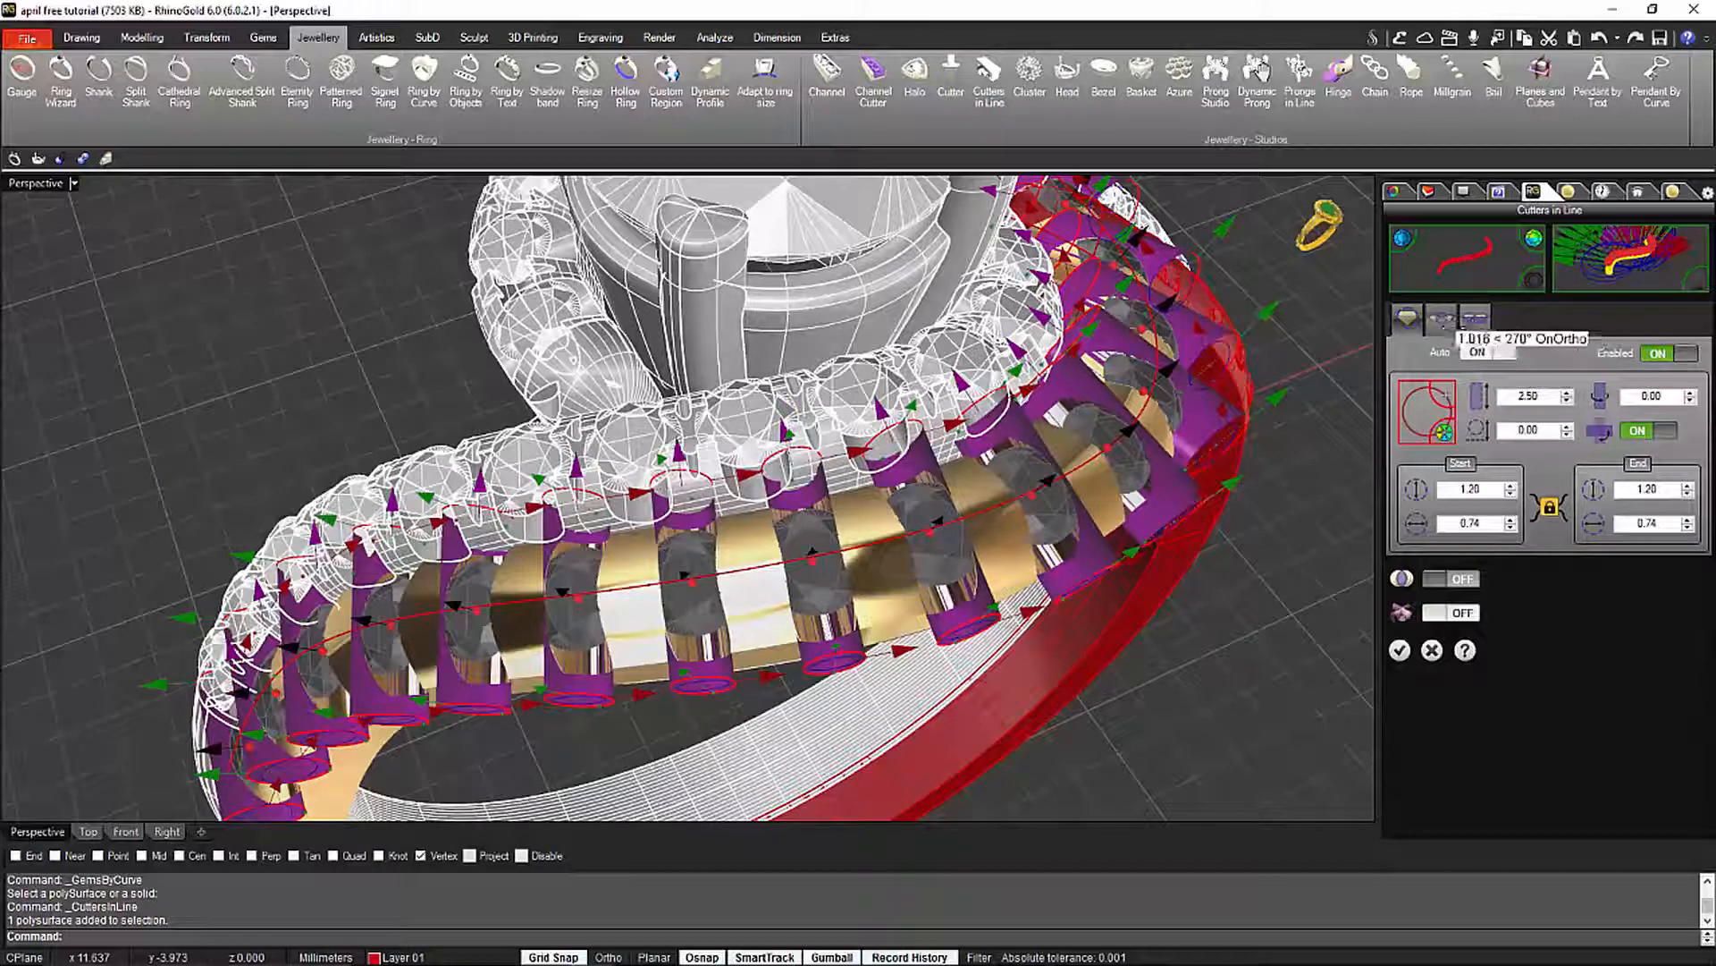
pyautogui.click(1441, 318)
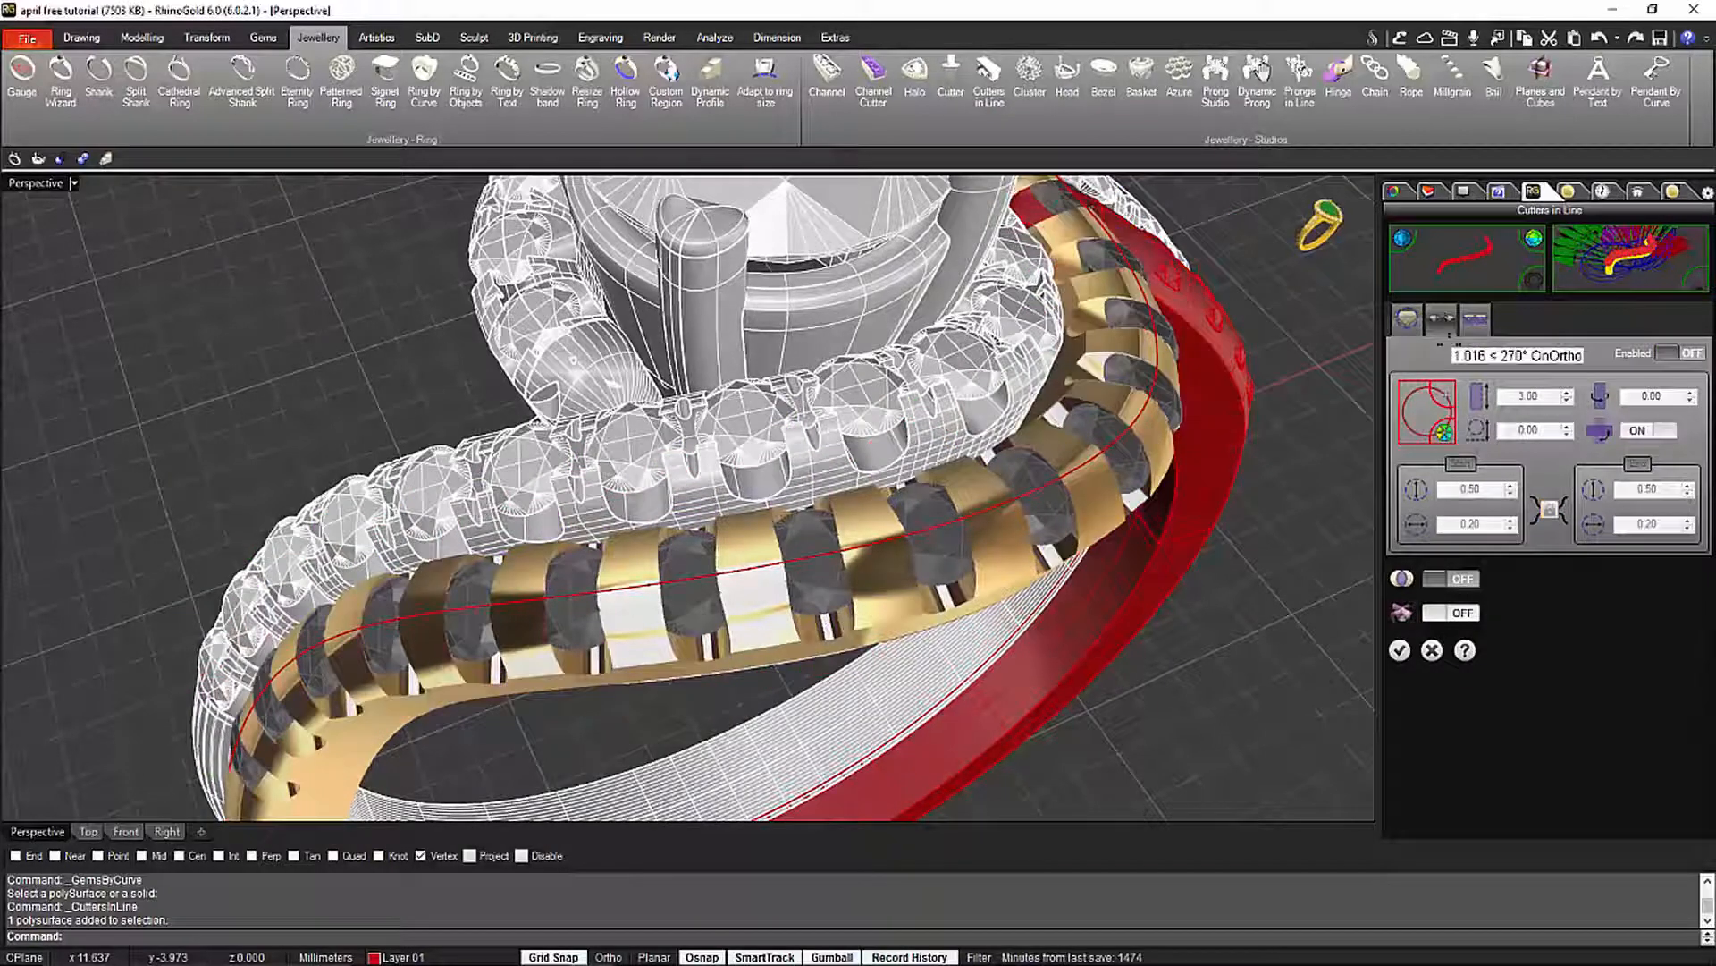
pyautogui.click(1692, 353)
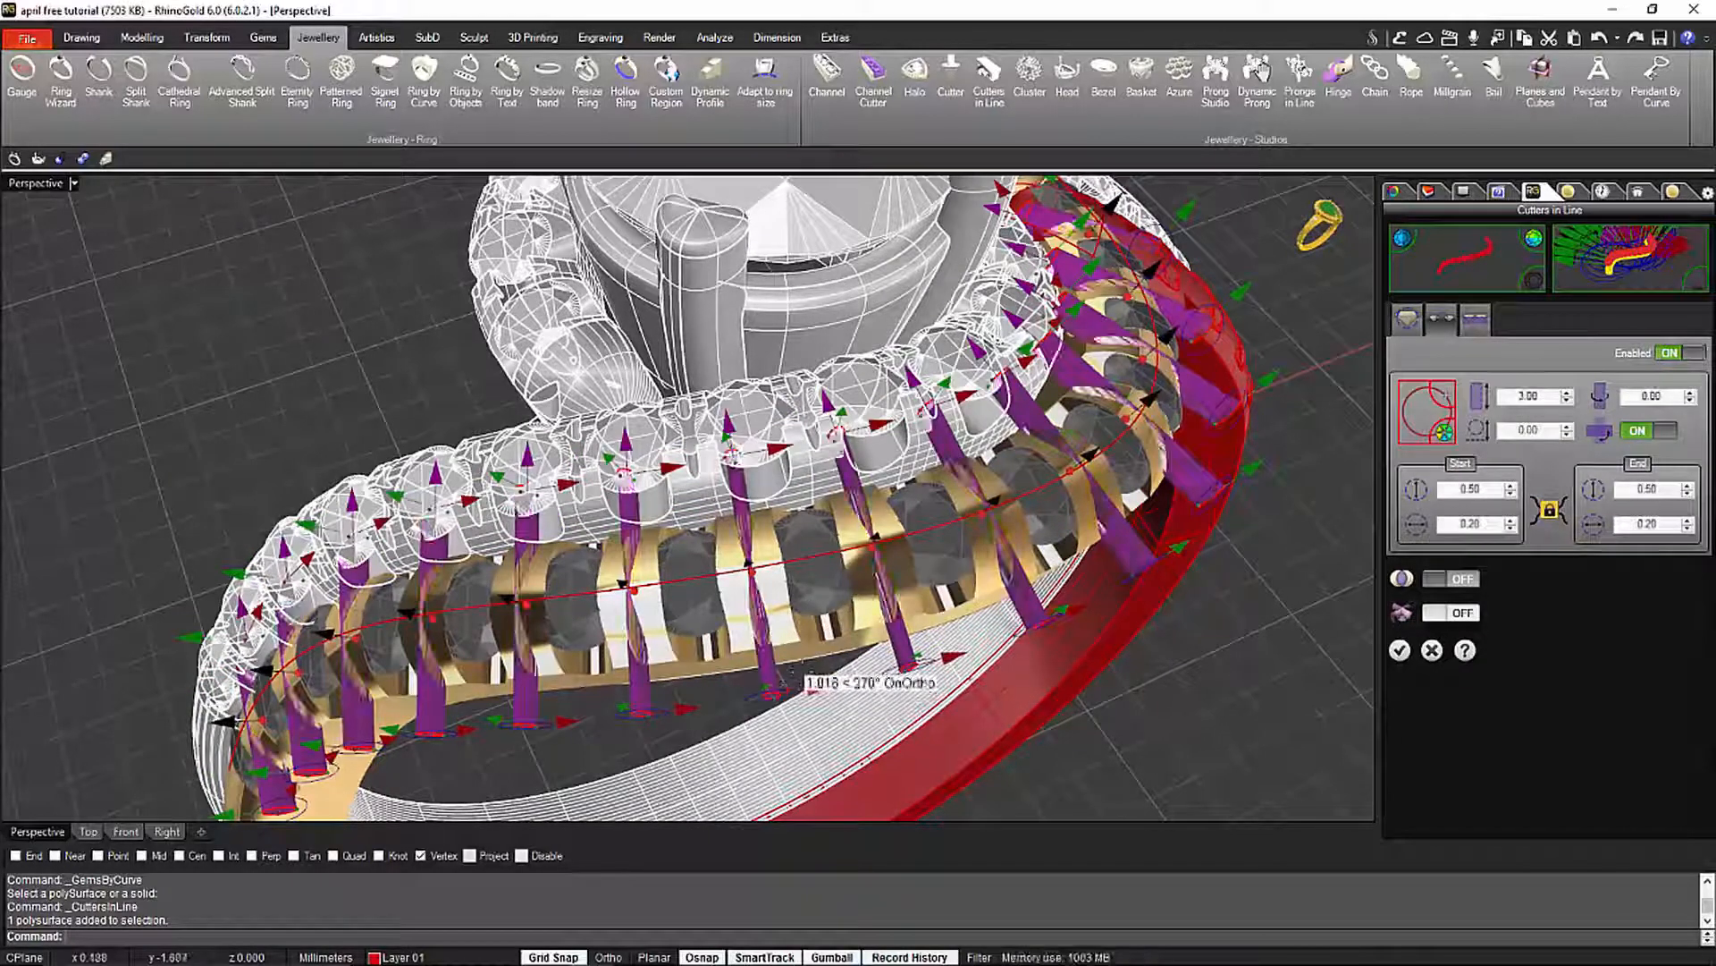
pyautogui.moveTo(803, 675); pyautogui.dragTo(815, 539, button='right')
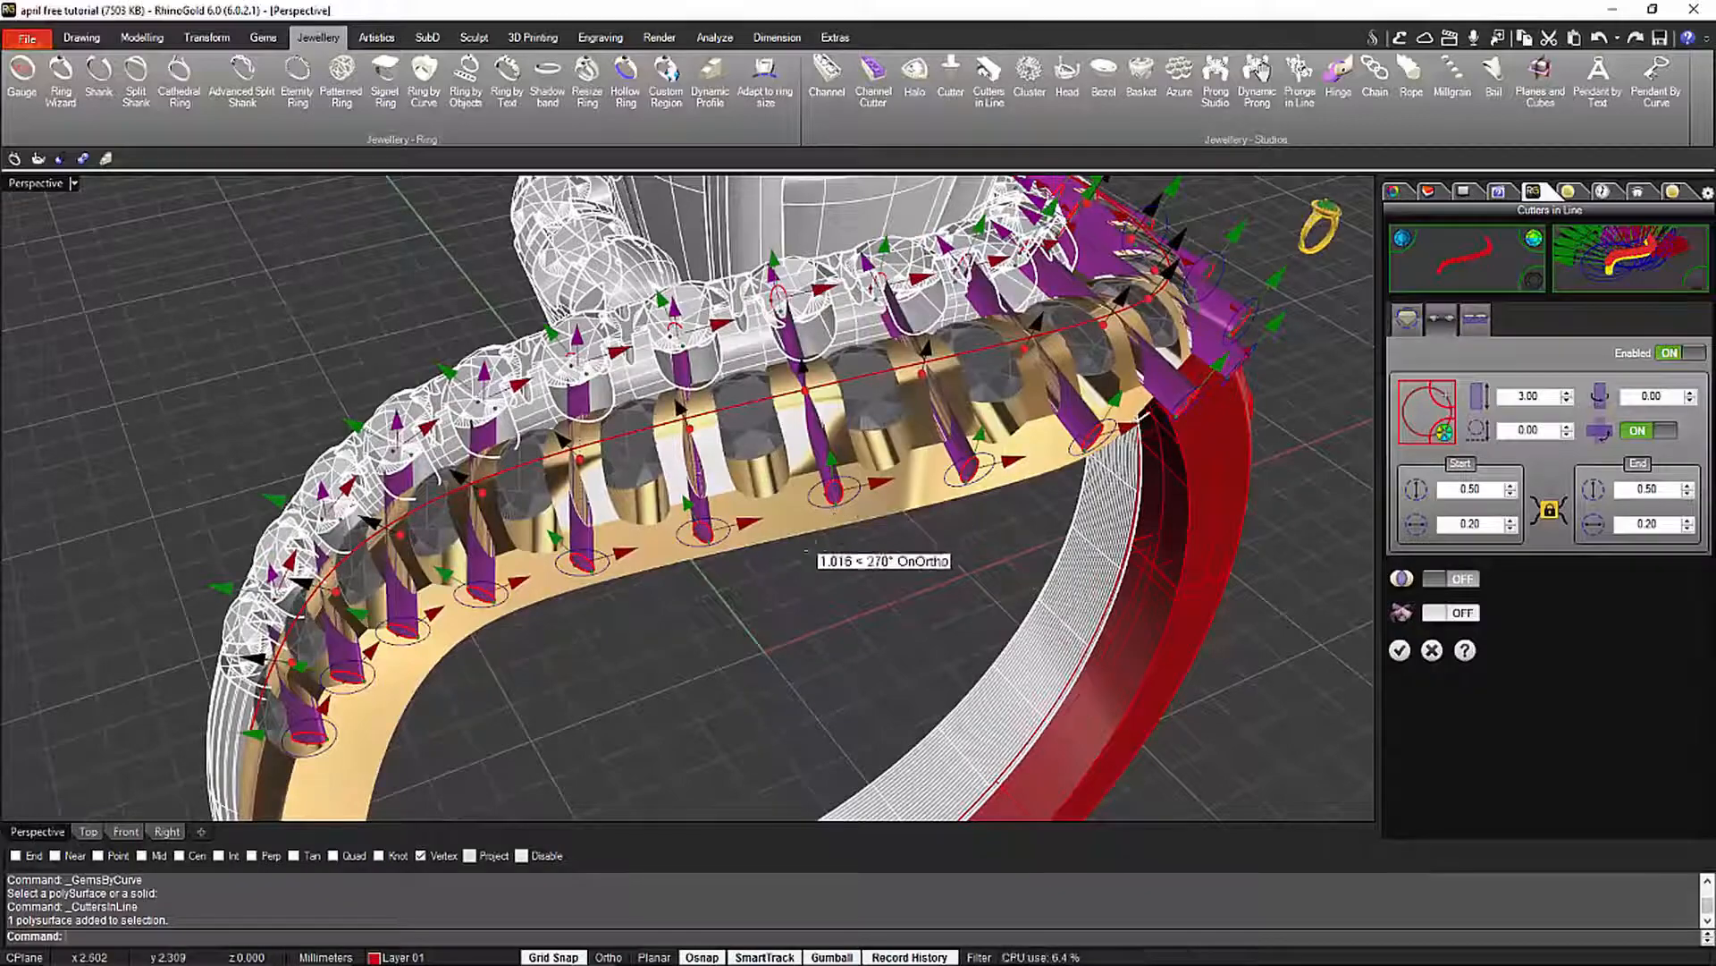
pyautogui.moveTo(818, 550); pyautogui.dragTo(892, 533, button='right')
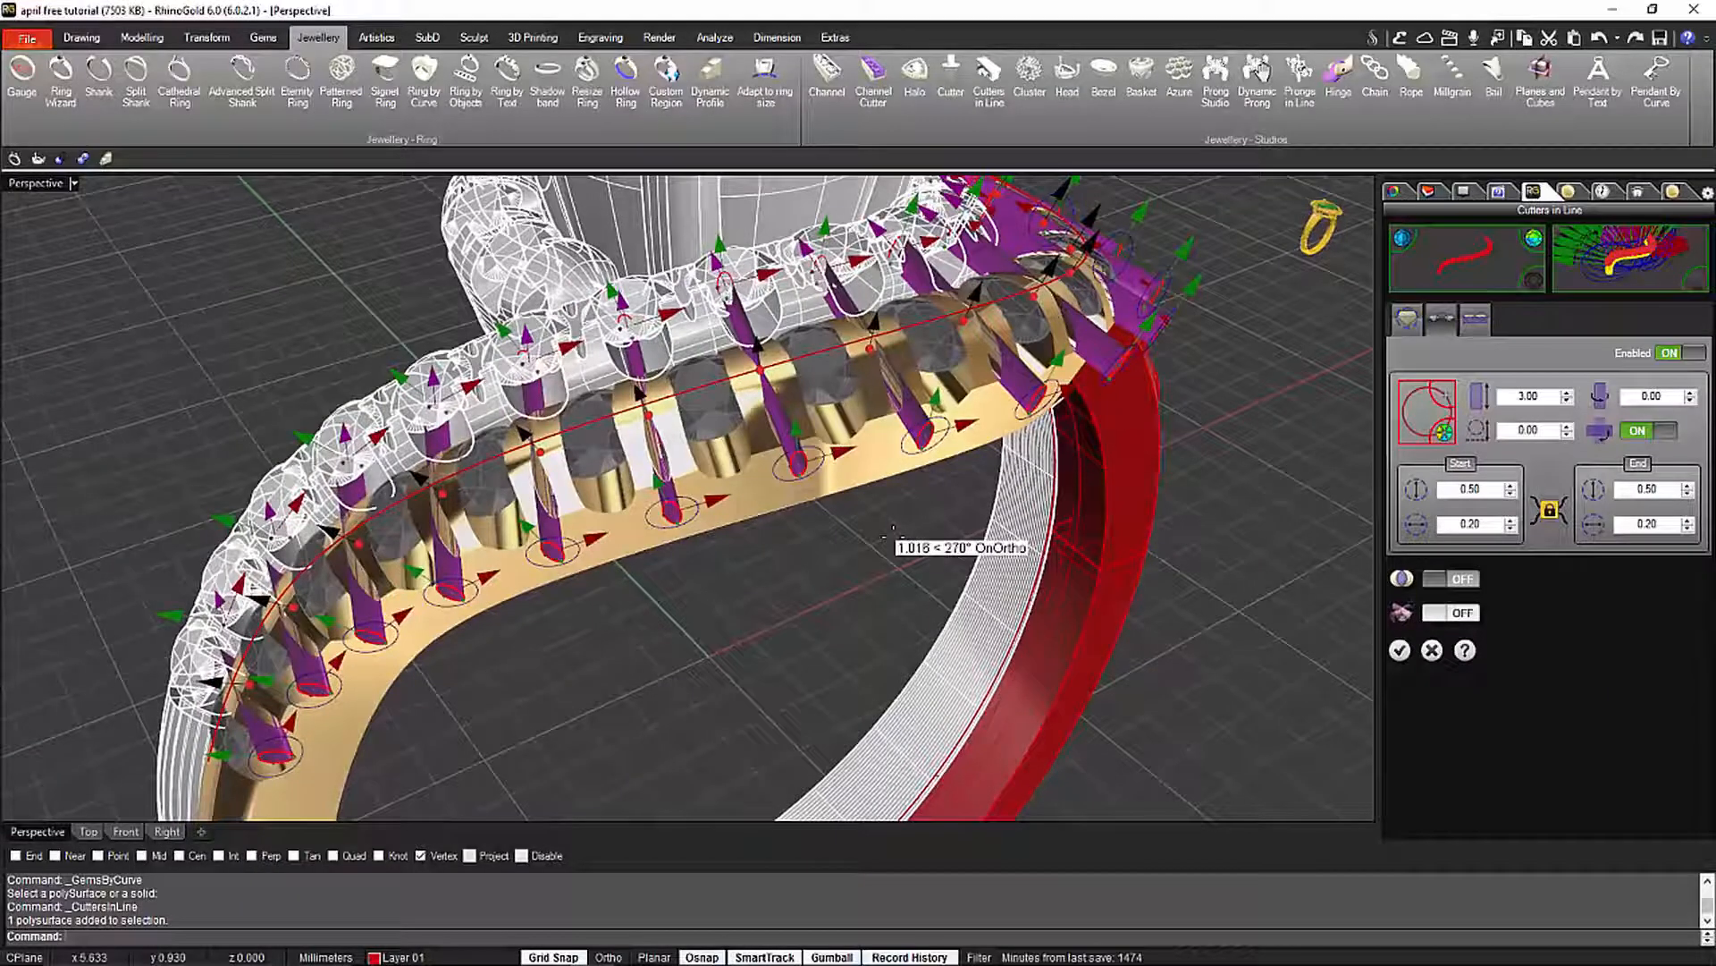
# Enable the lengthwise cutter running along the curved arm's gem row and slim it to fit beneath the gems
pyautogui.click(1477, 320)
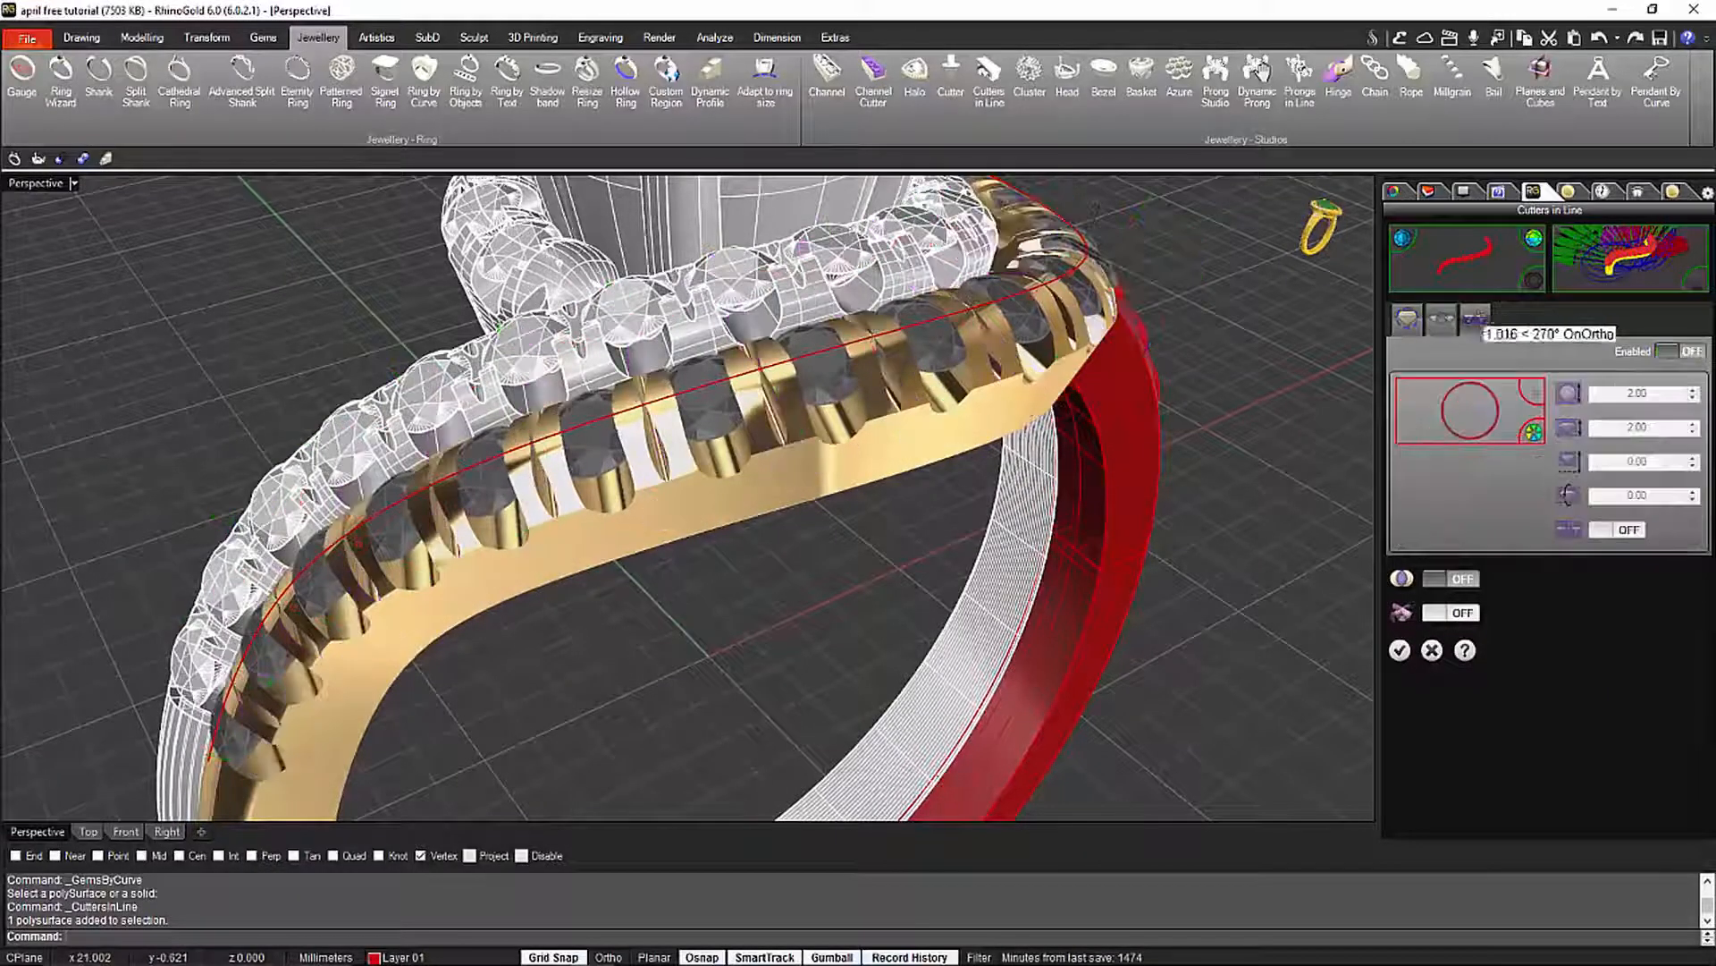
pyautogui.click(1686, 351)
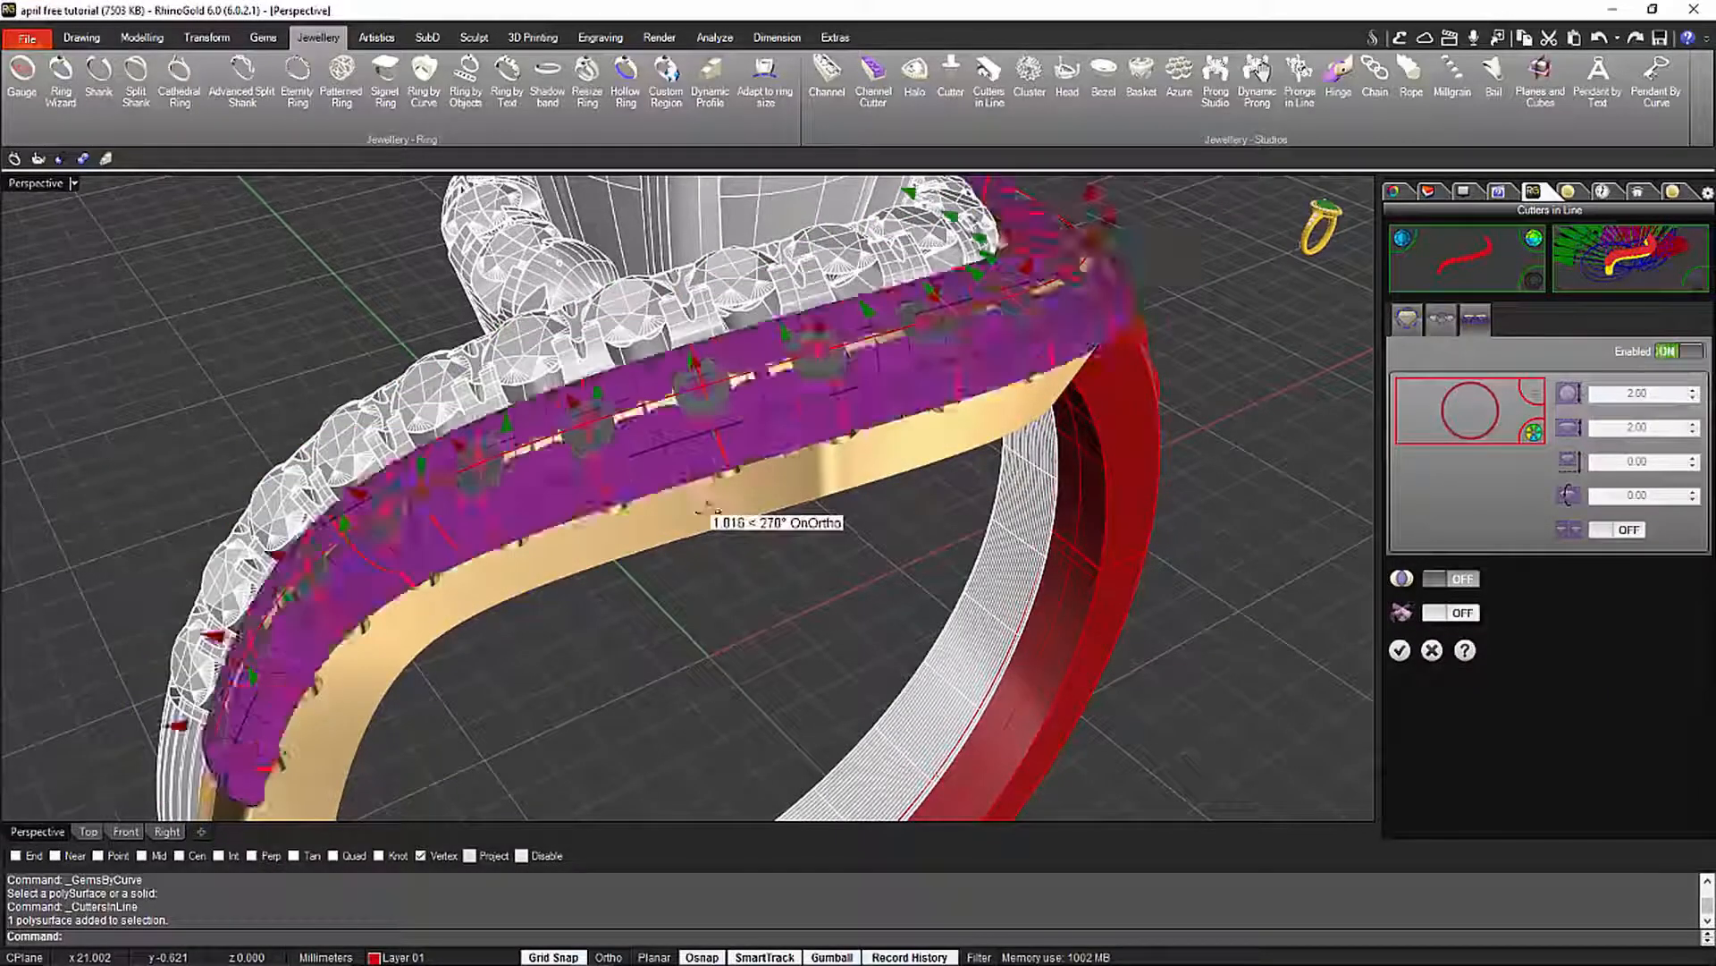
pyautogui.moveTo(690, 497); pyautogui.dragTo(937, 505, button='right')
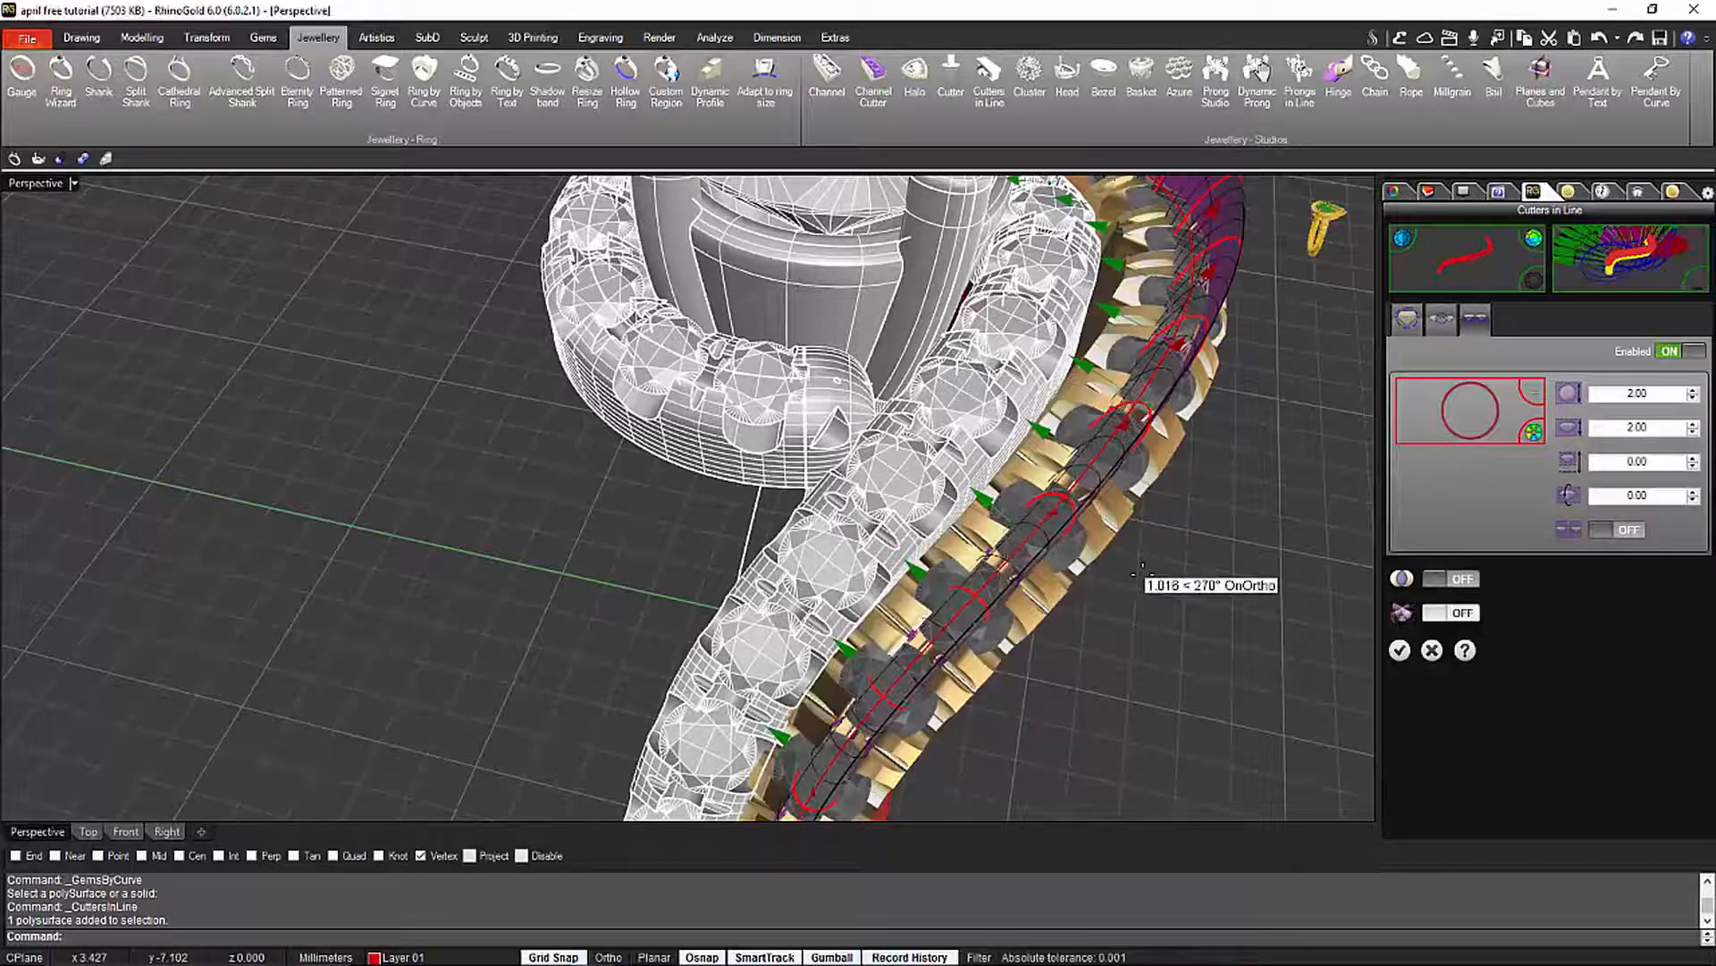
pyautogui.moveTo(1128, 577); pyautogui.dragTo(771, 583, button='right')
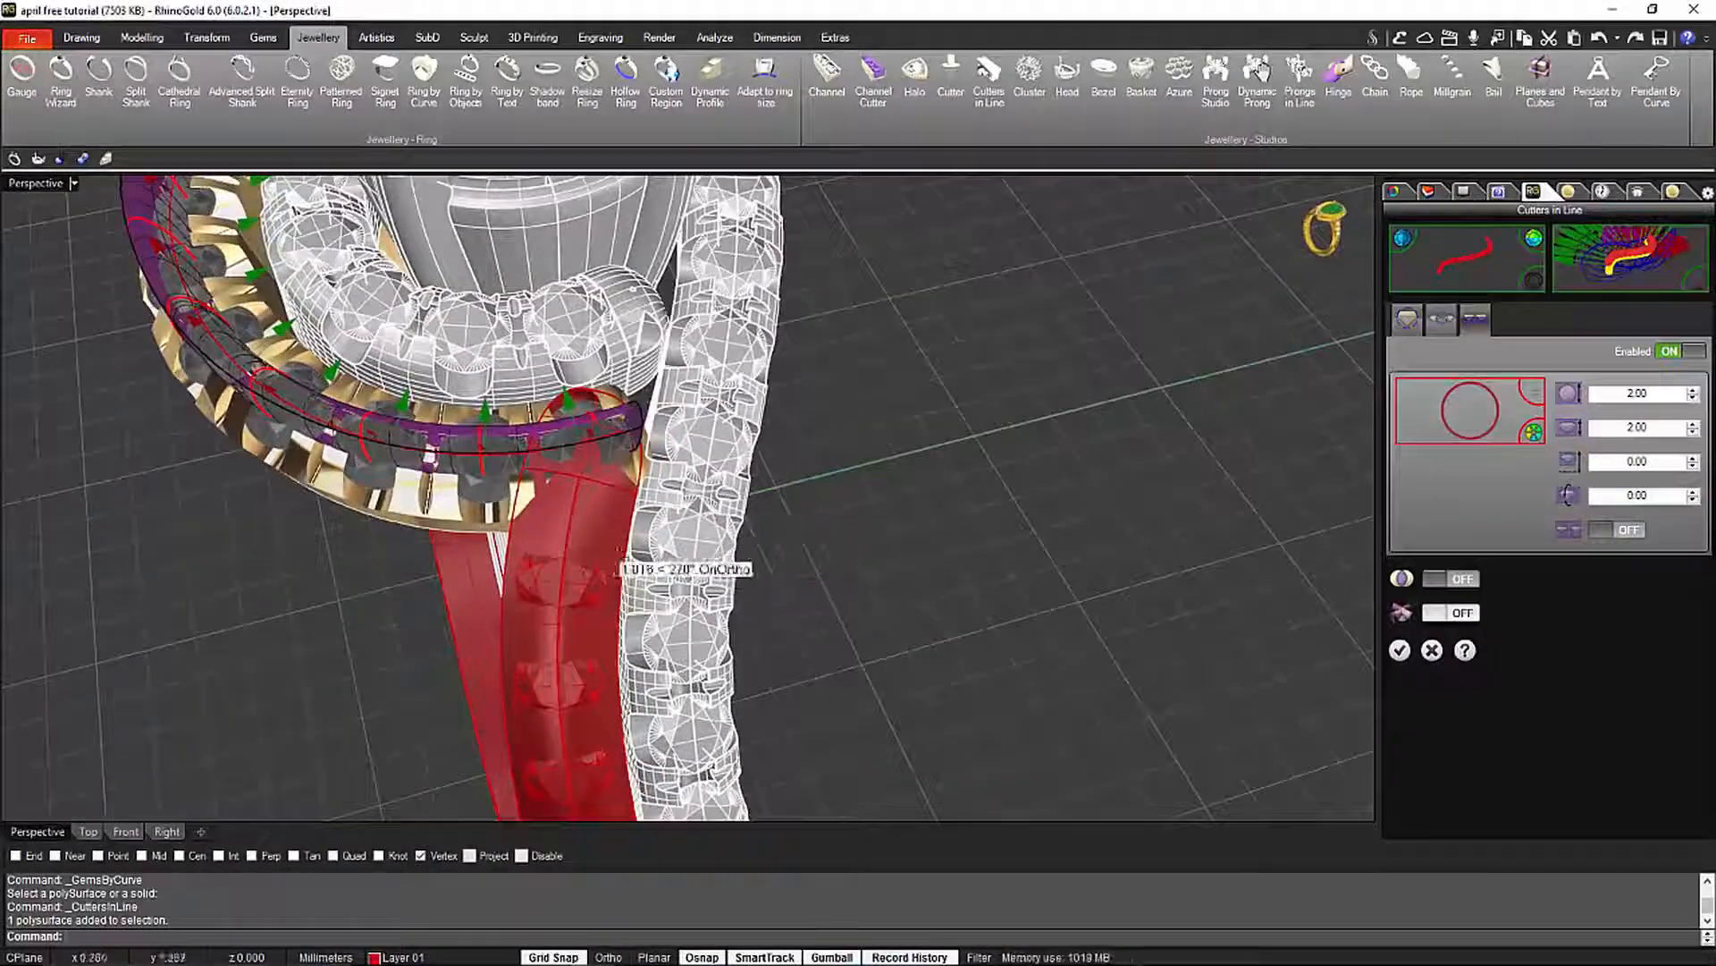
pyautogui.scroll(4, 720, 572)
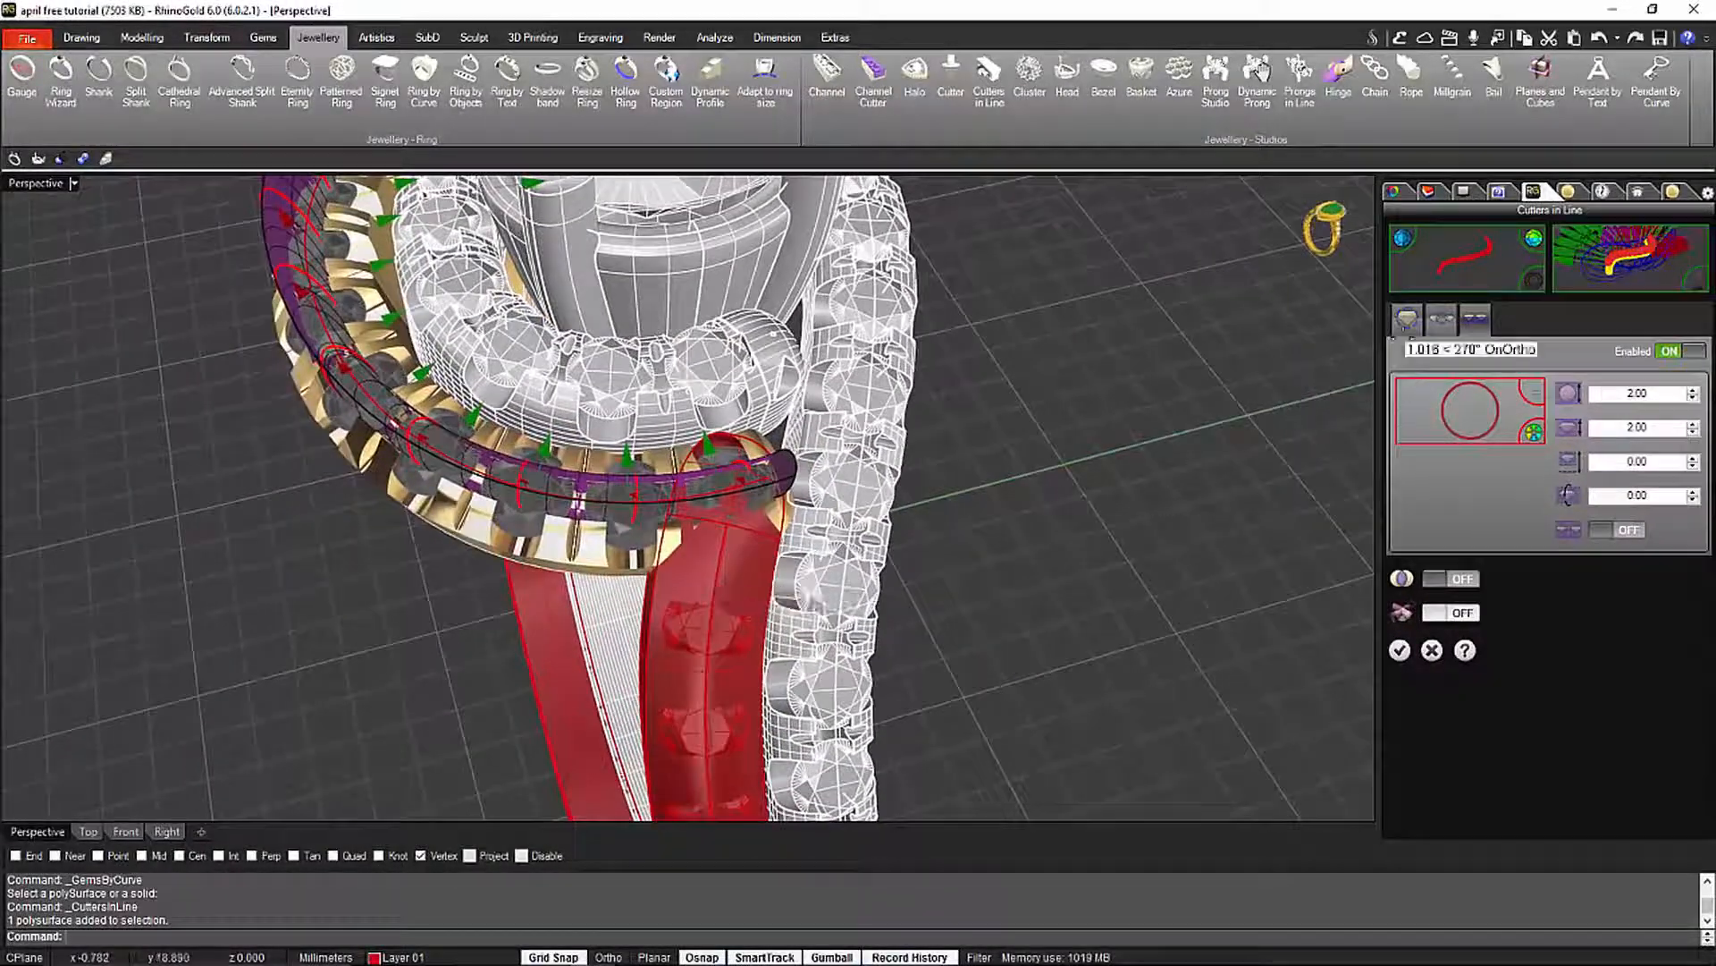
# Turn on Boolean subtraction for the curved arm's cutters and apply them to the red shank
pyautogui.click(1406, 319)
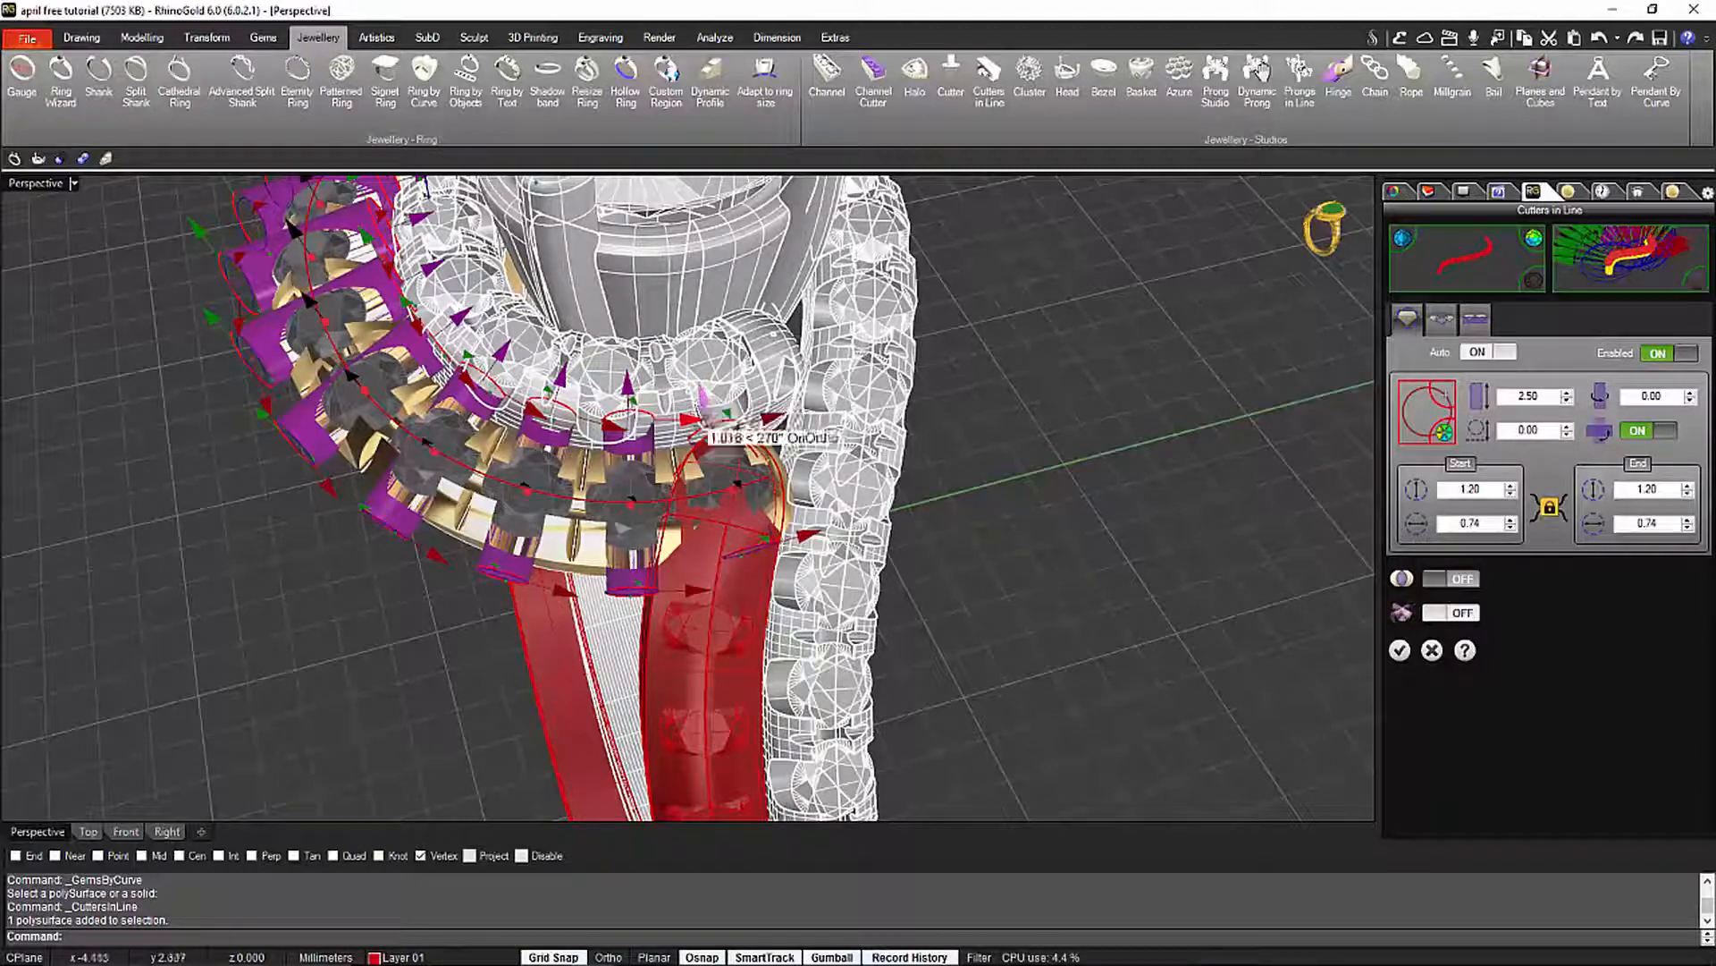
pyautogui.moveTo(450, 690); pyautogui.dragTo(843, 586, button='right')
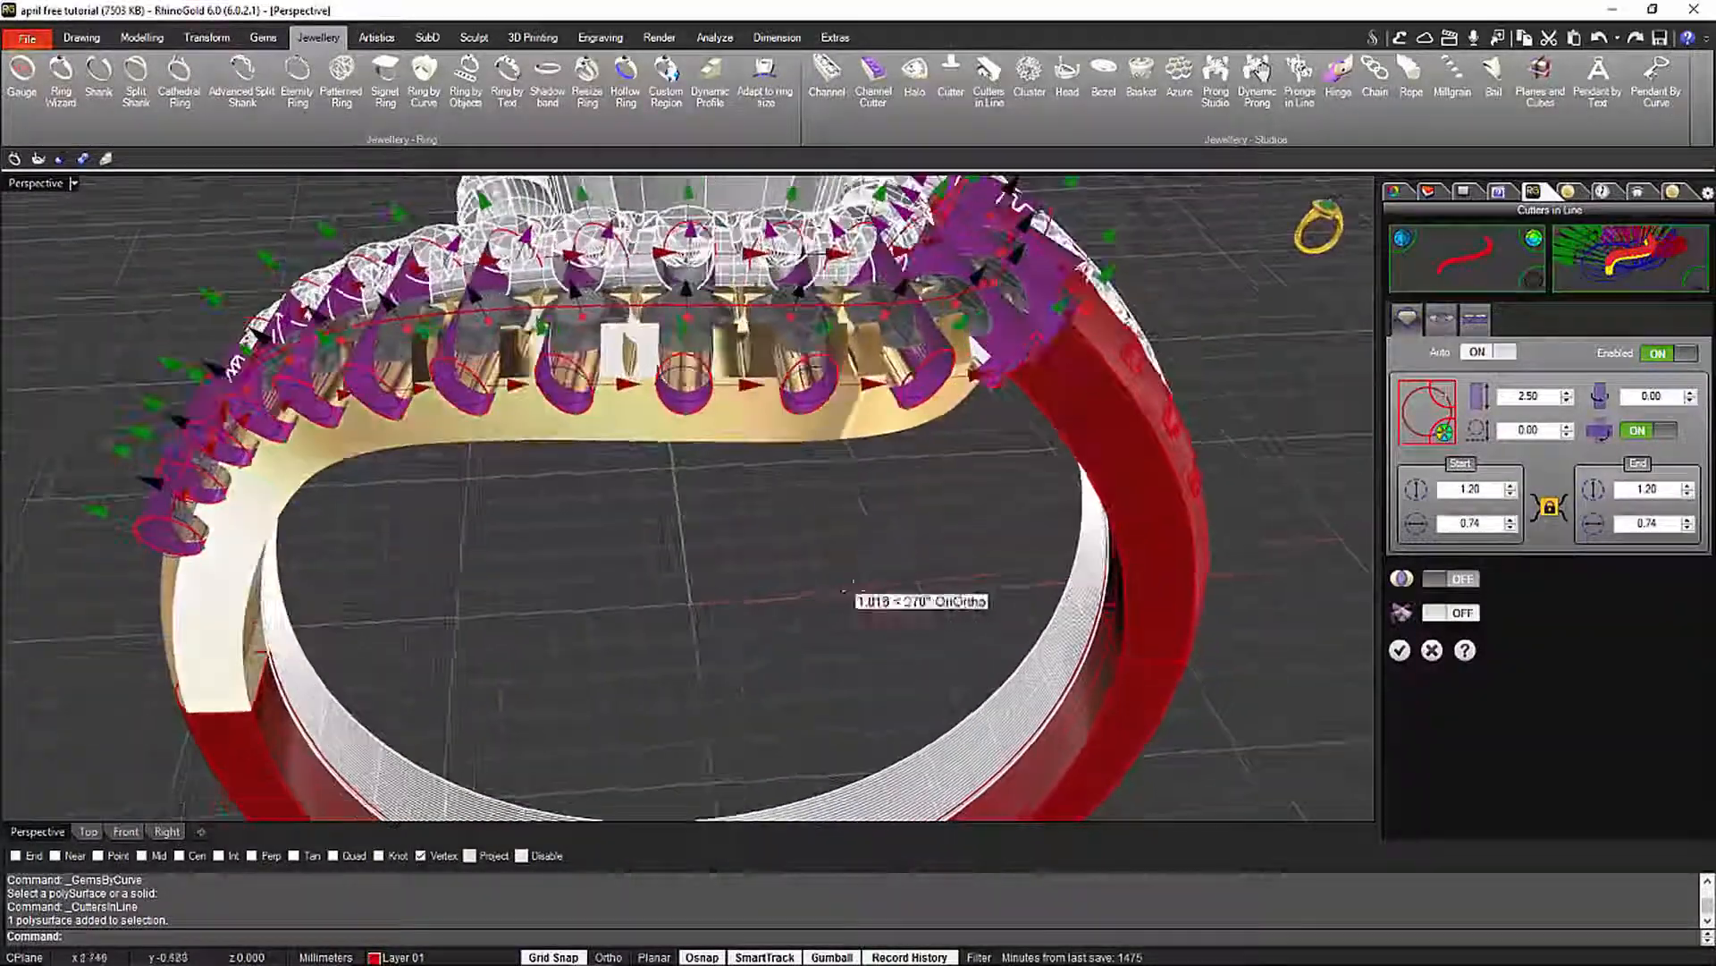
pyautogui.click(1450, 577)
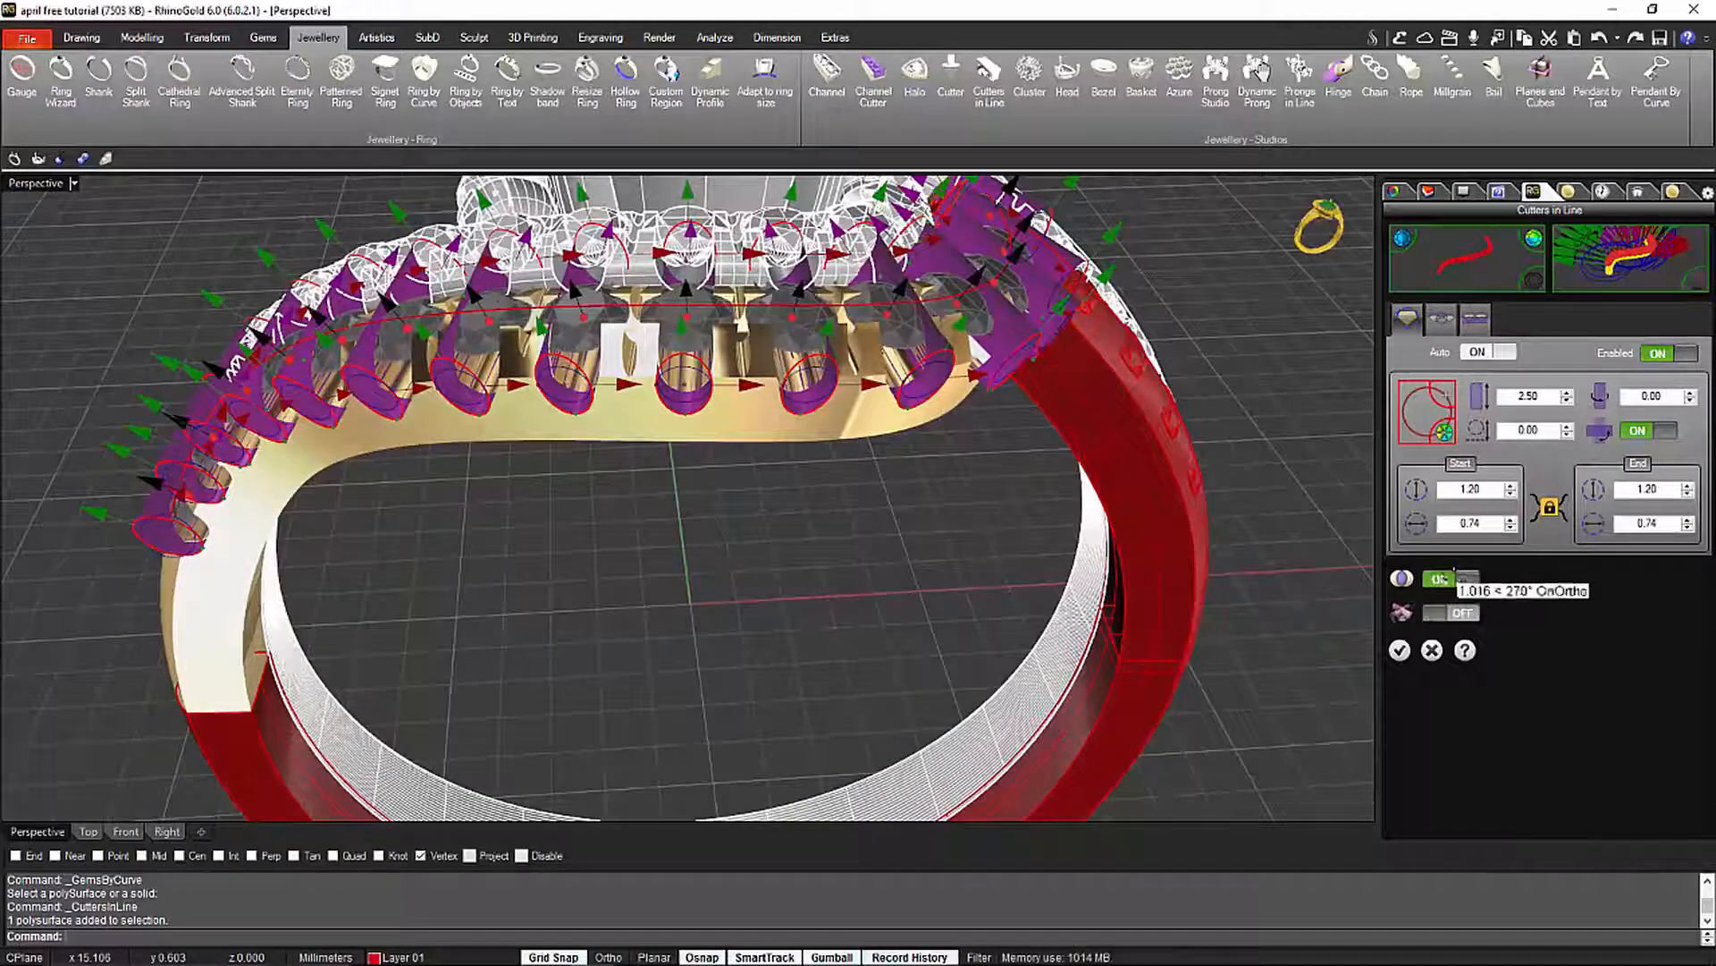
pyautogui.moveTo(1252, 588); pyautogui.dragTo(1118, 546, button='right')
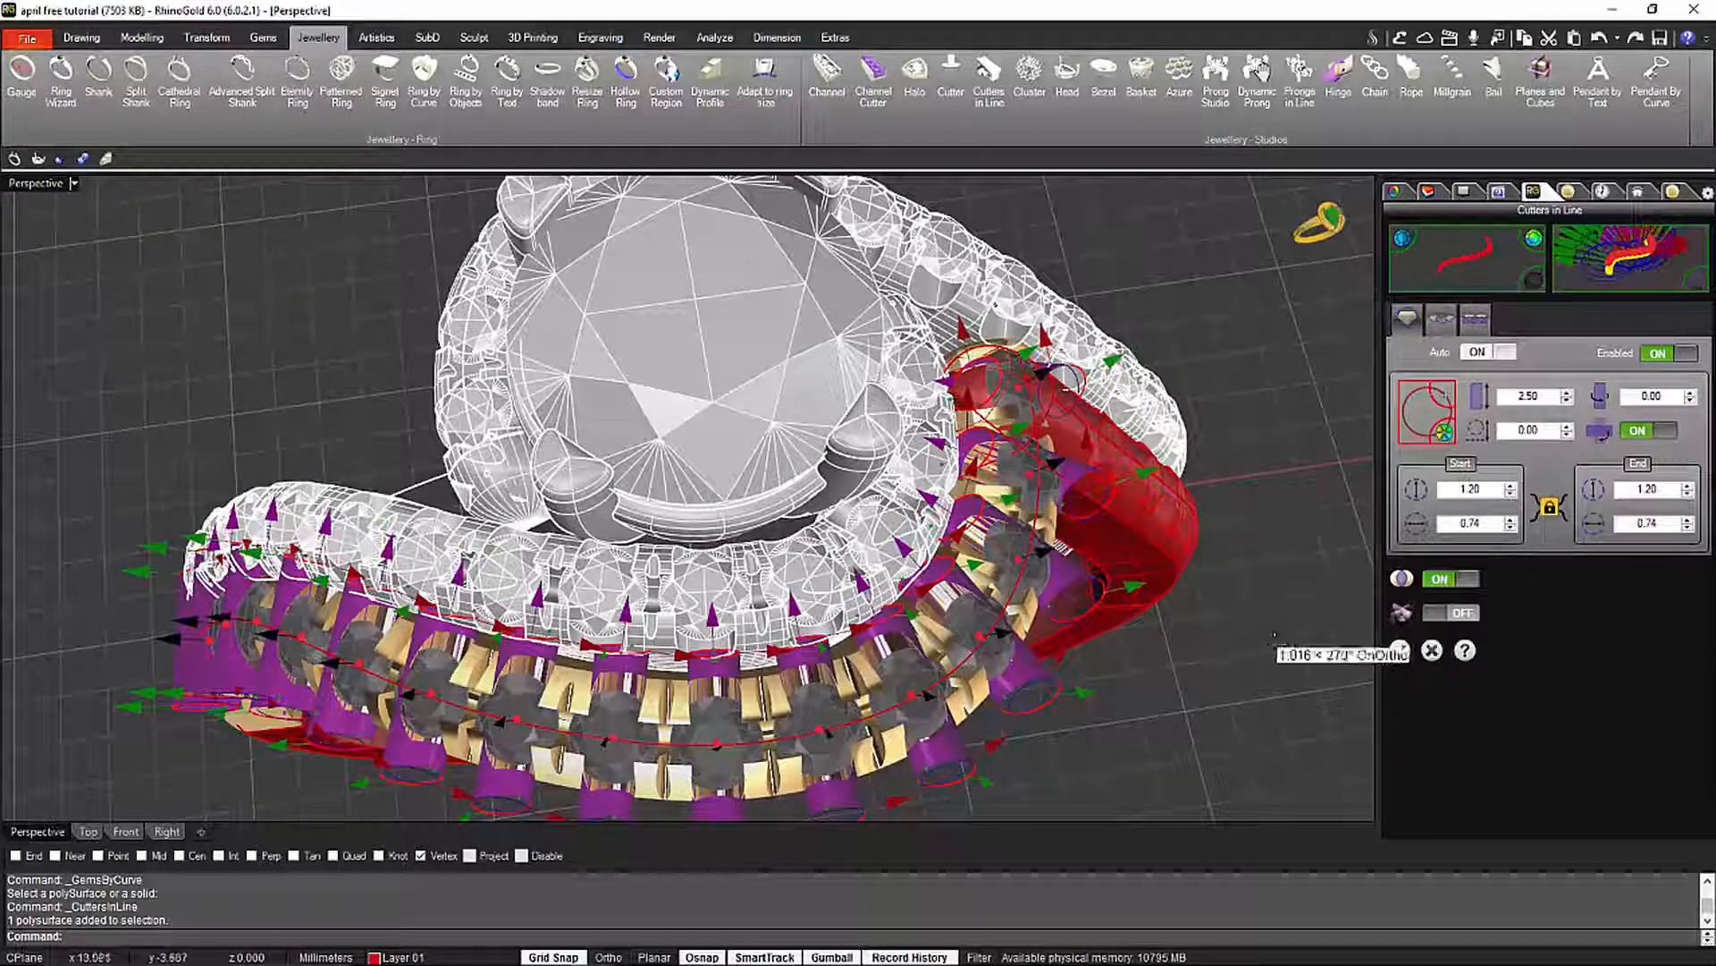
pyautogui.scroll(-3, 1274, 636)
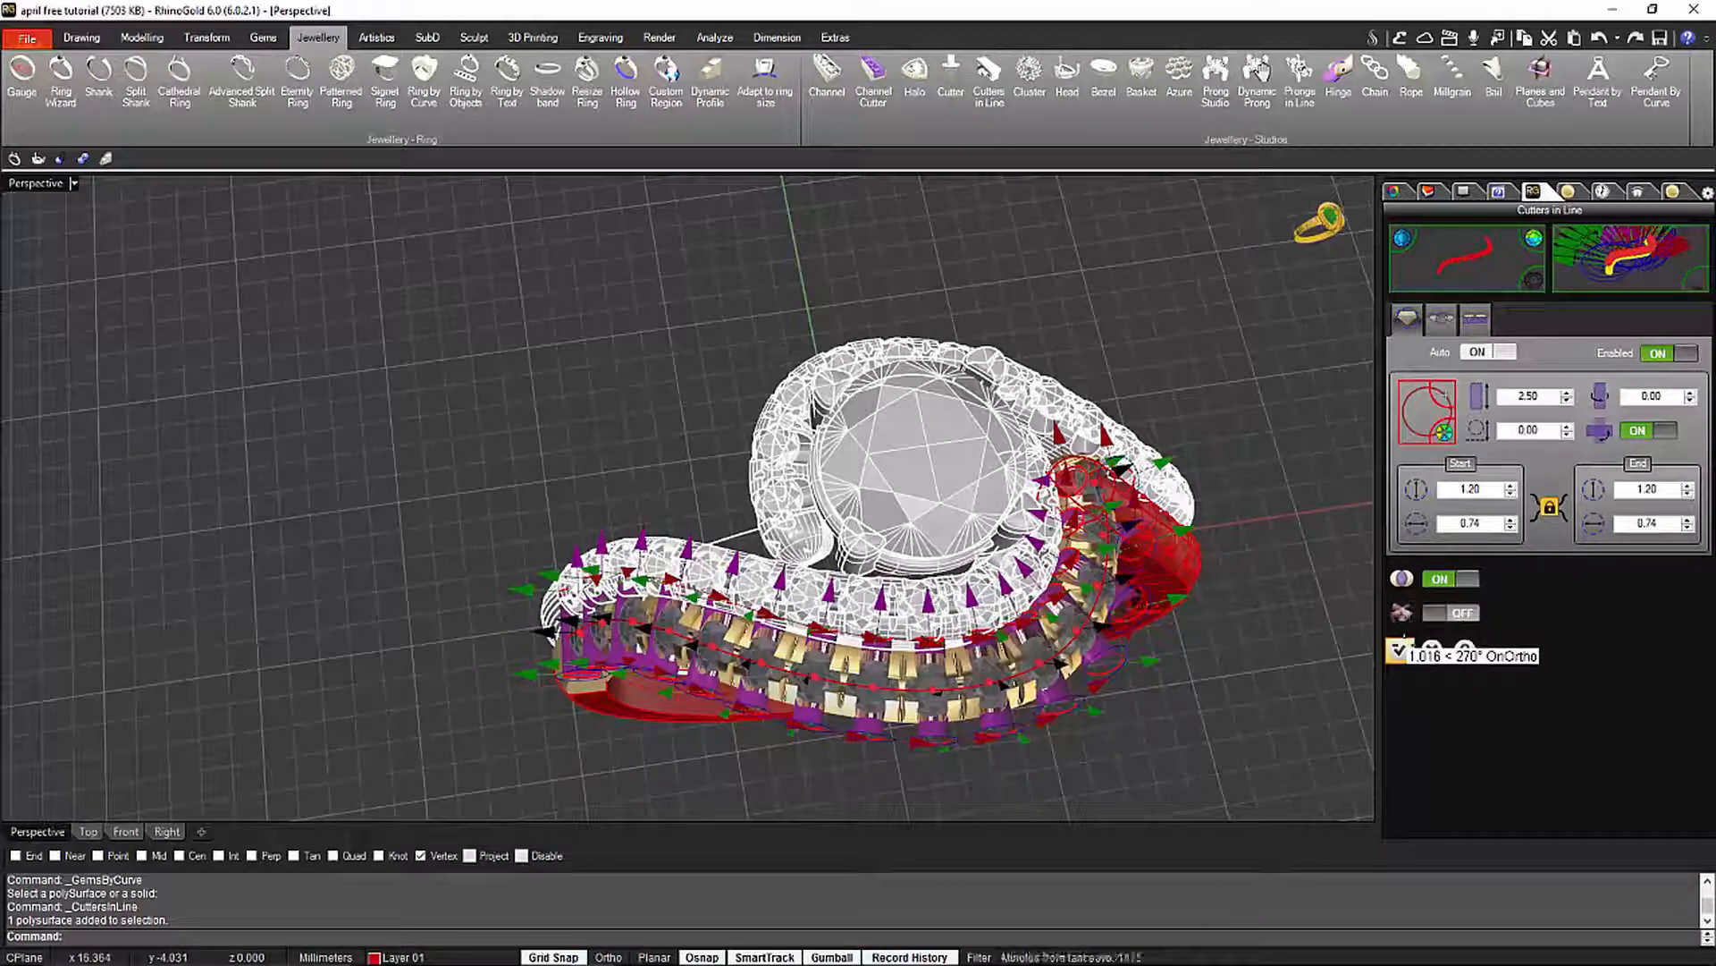
pyautogui.click(1399, 649)
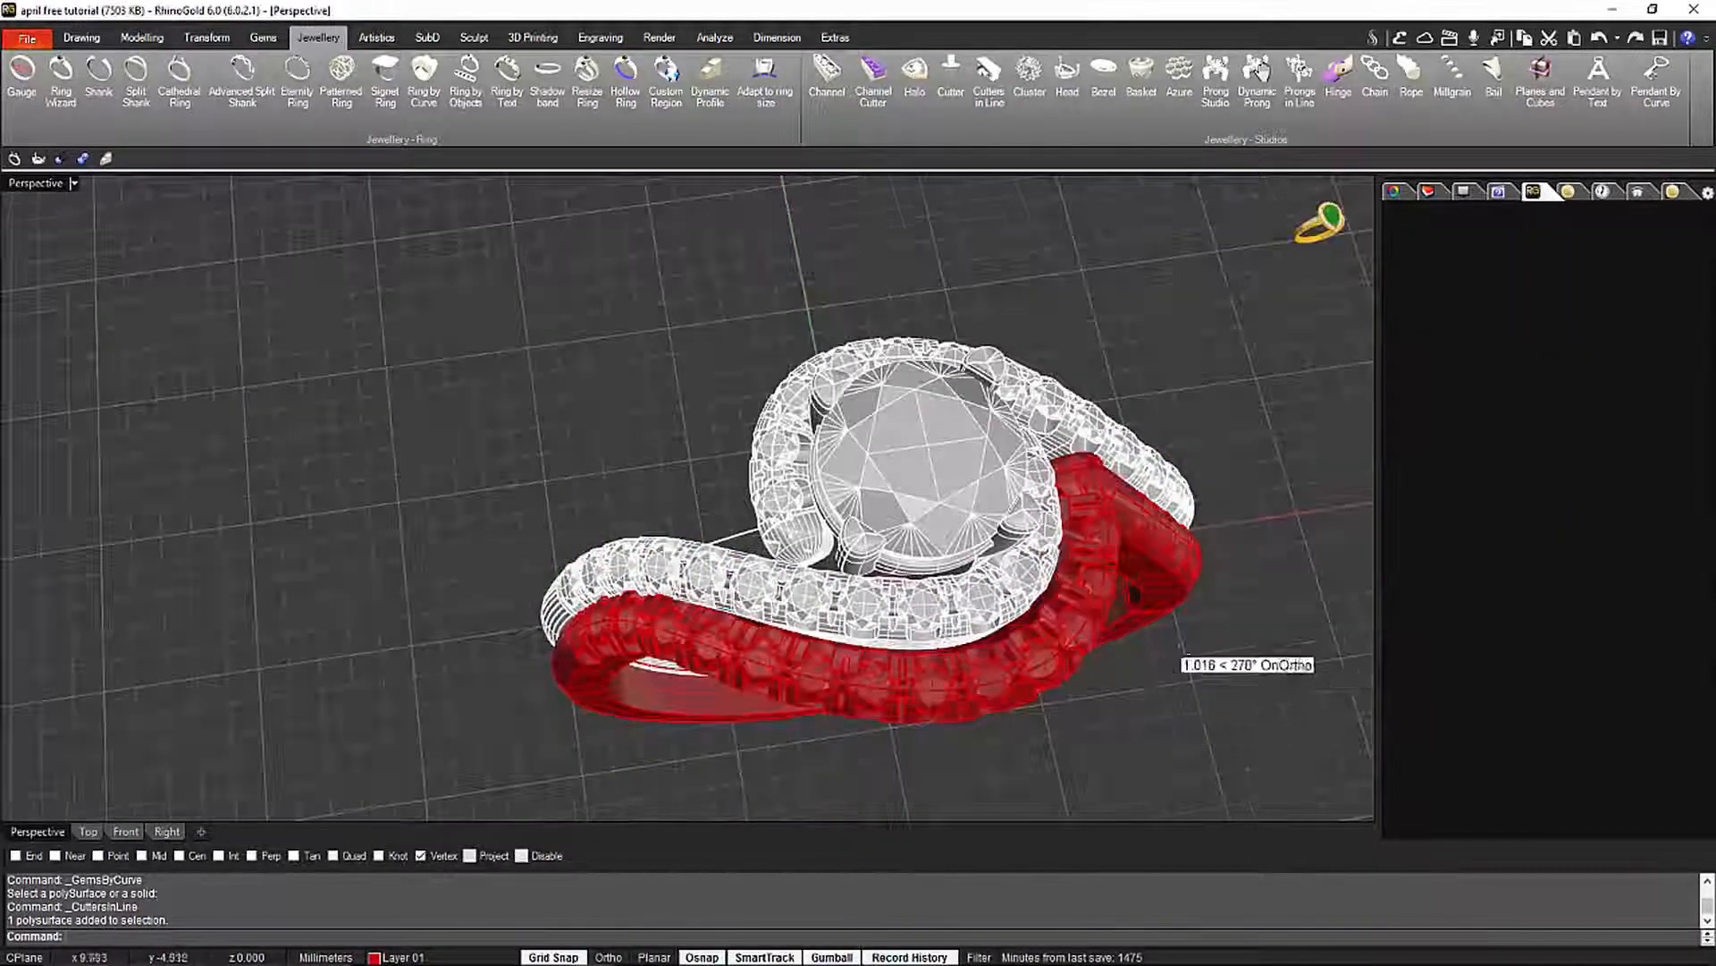
# Generate Cutters in Line for the gems on the straight arm and assign the straight red shank as the object to cut
pyautogui.scroll(5, 1162, 653)
pyautogui.moveTo(999, 572); pyautogui.dragTo(803, 505, button='right')
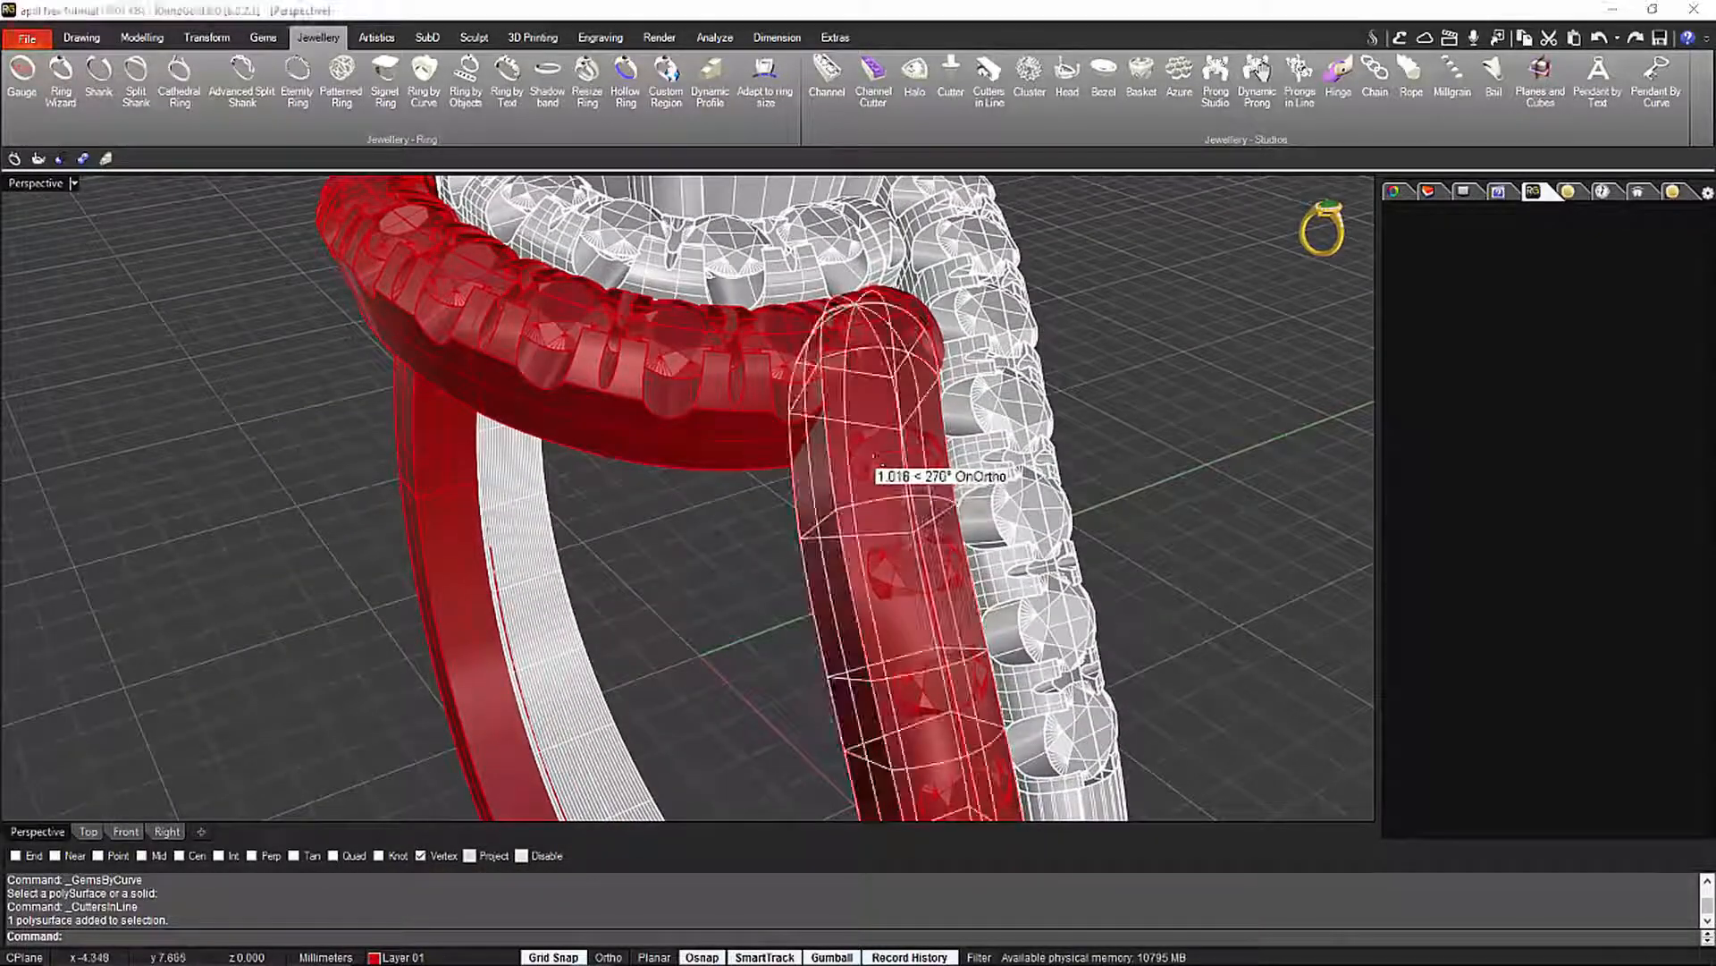
pyautogui.click(899, 483)
pyautogui.click(918, 527)
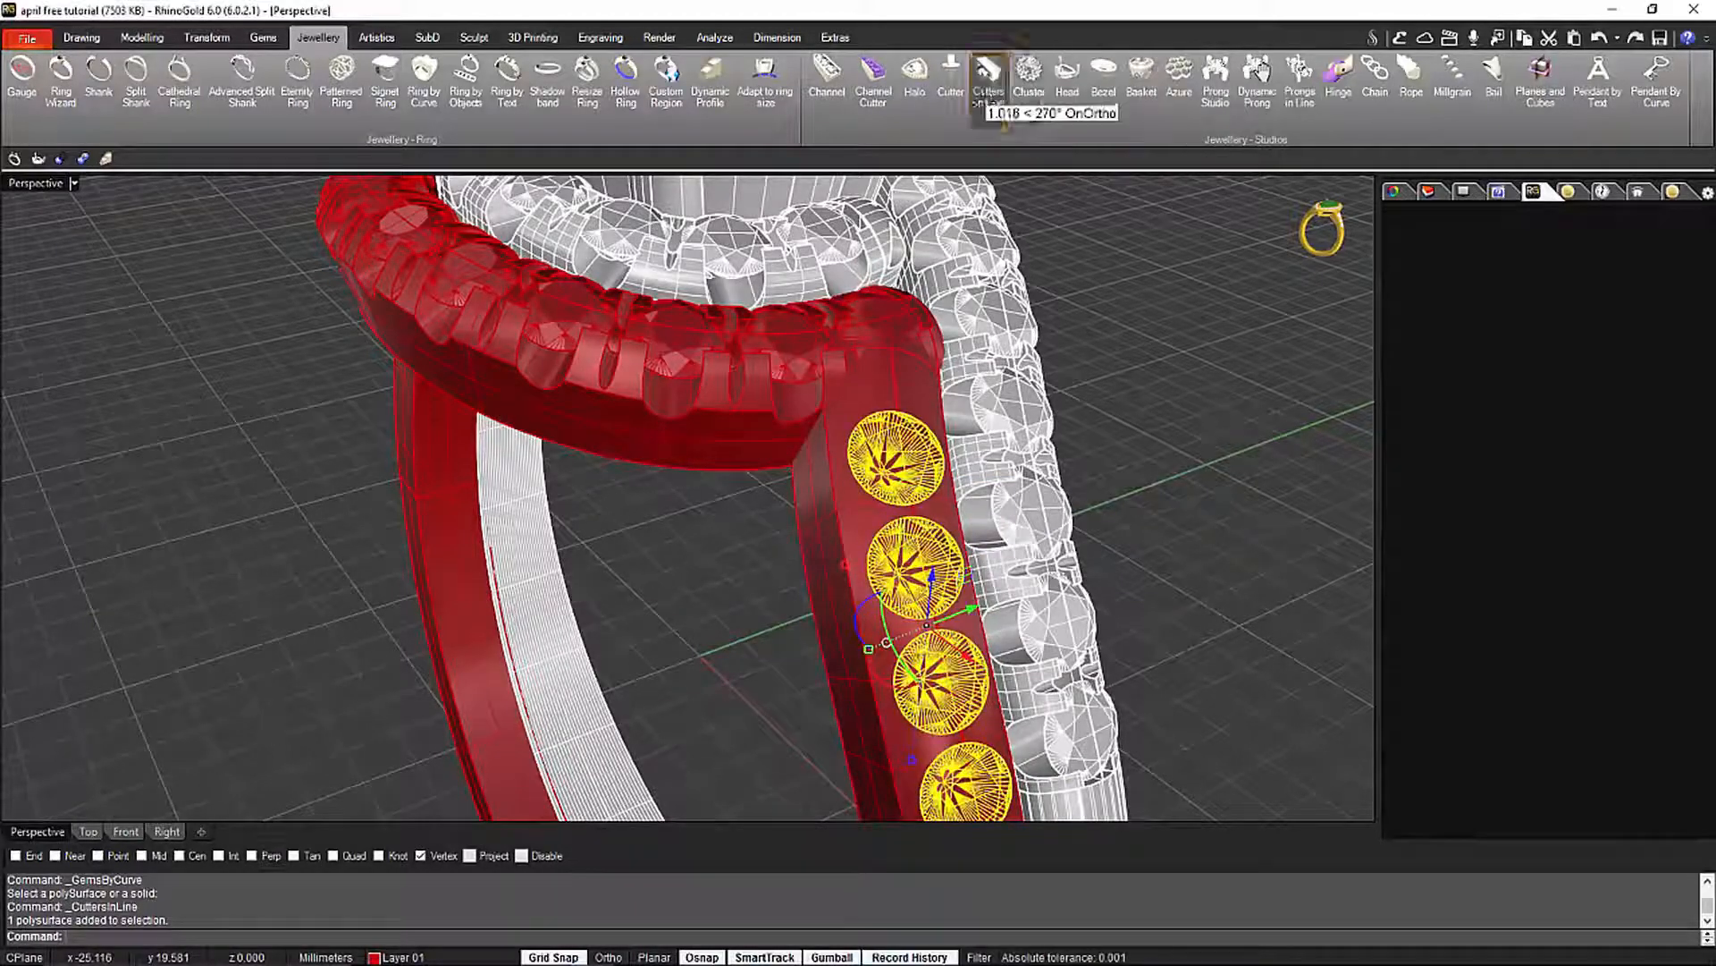
pyautogui.click(987, 79)
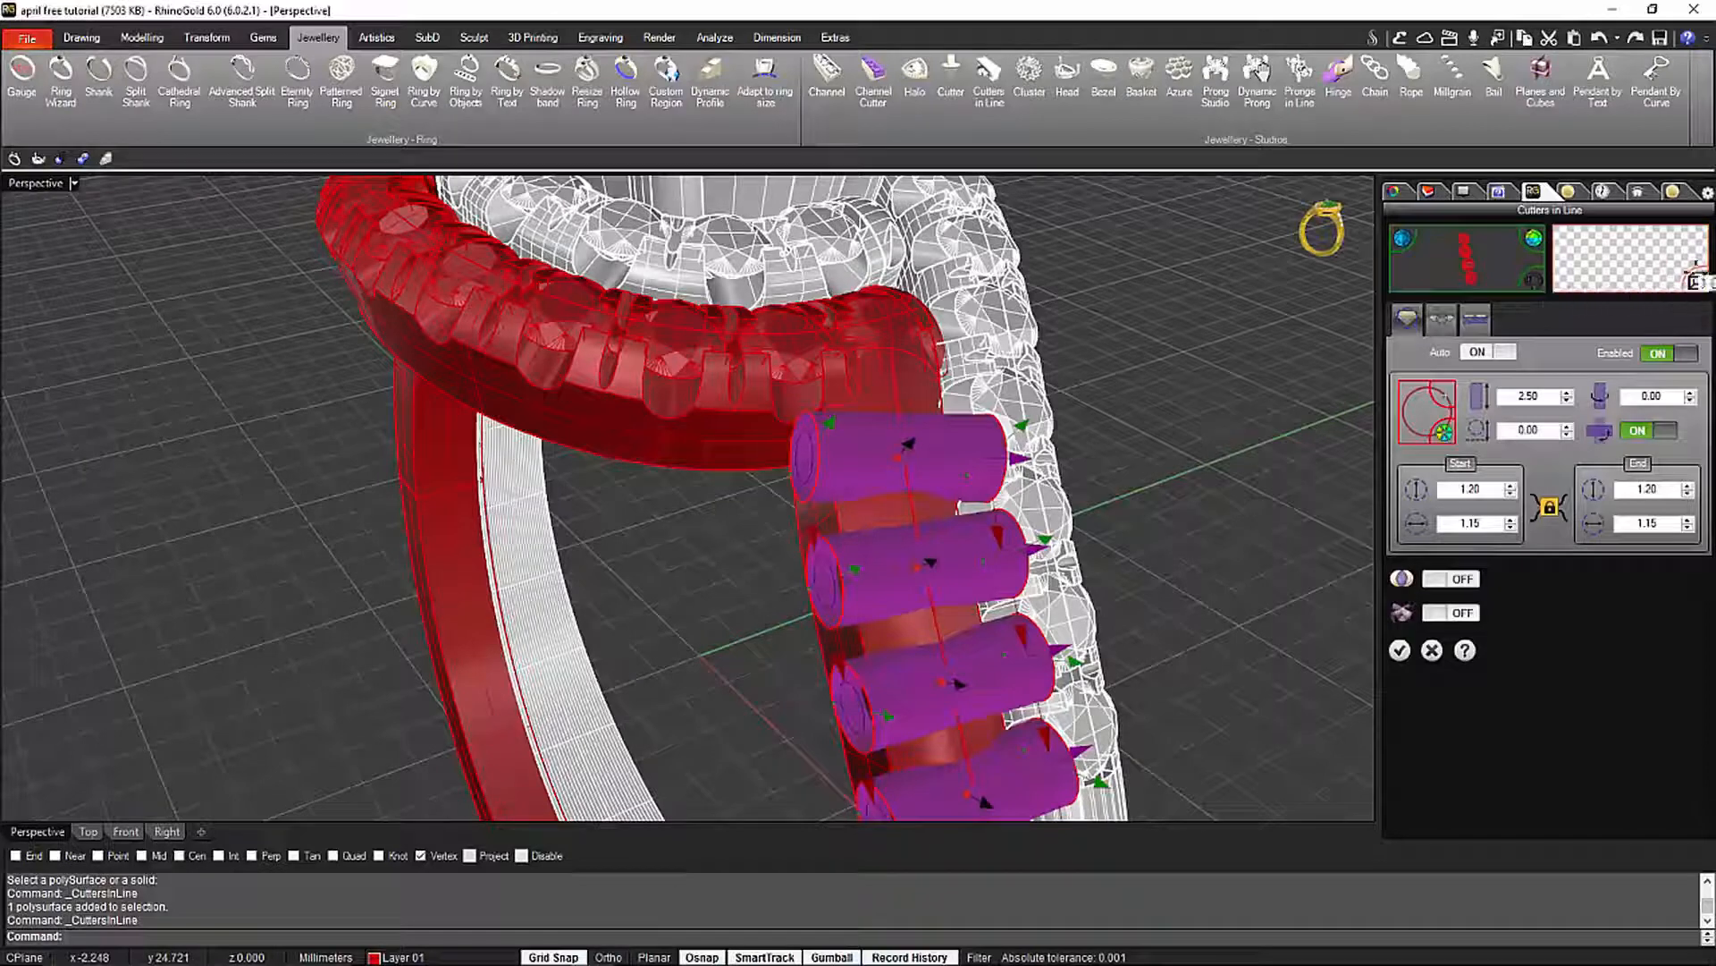
pyautogui.click(1694, 280)
pyautogui.click(1028, 637)
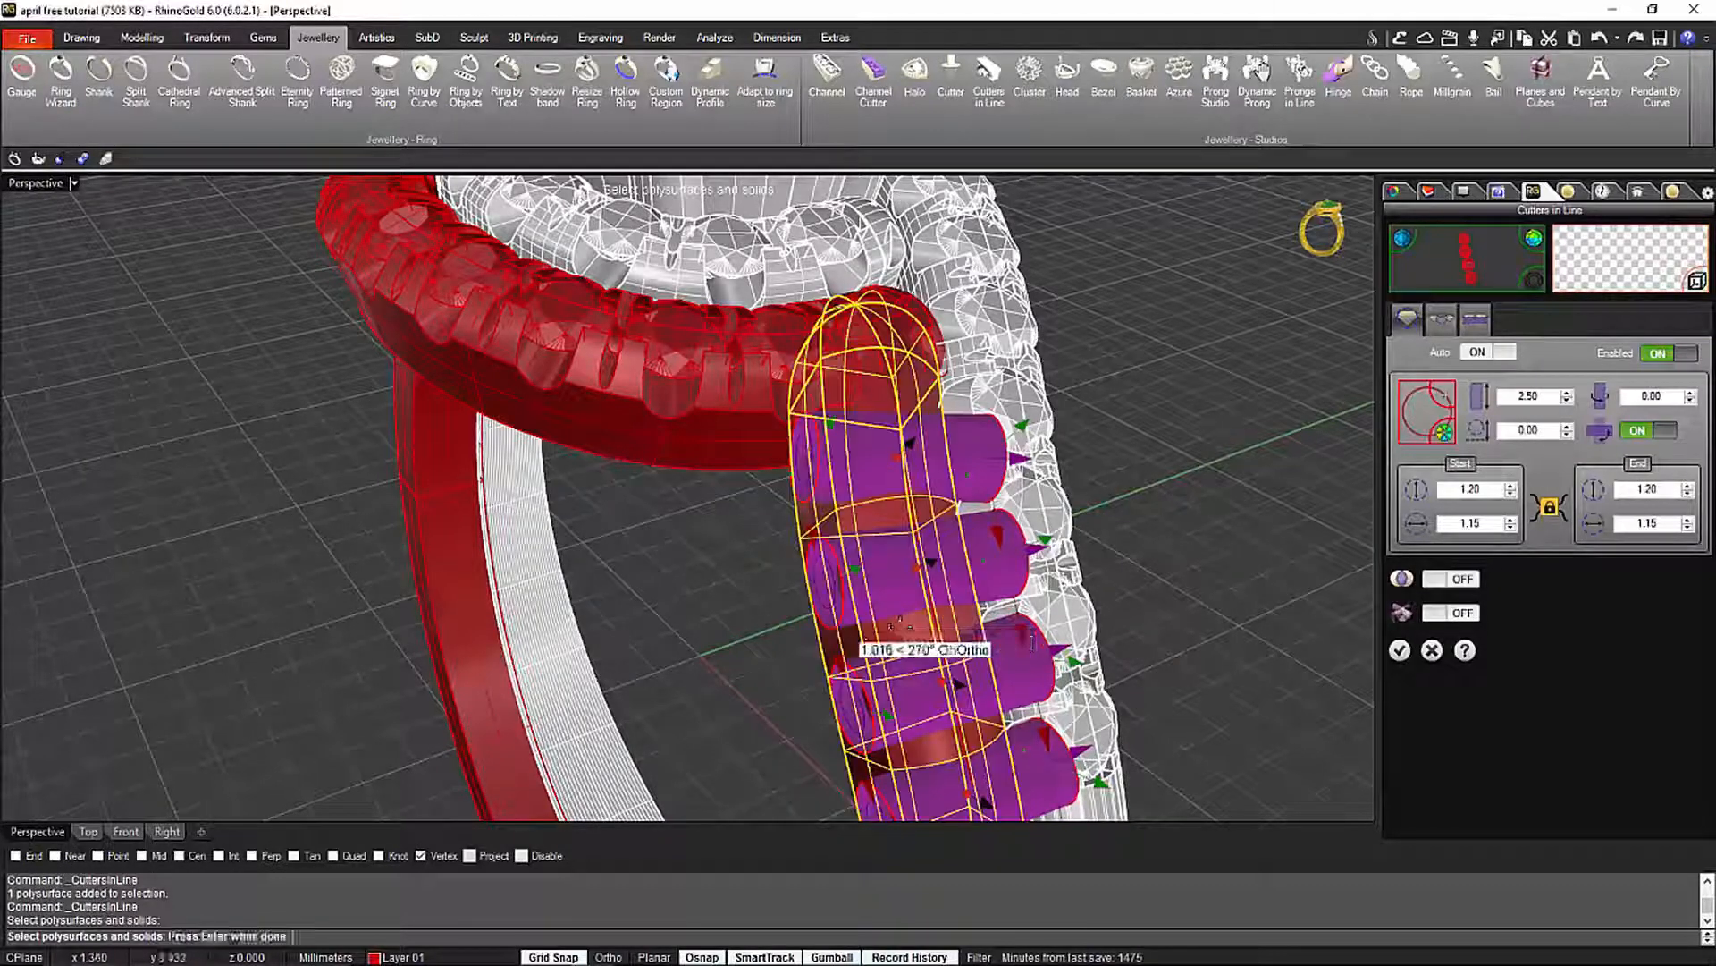
pyautogui.press('Return')
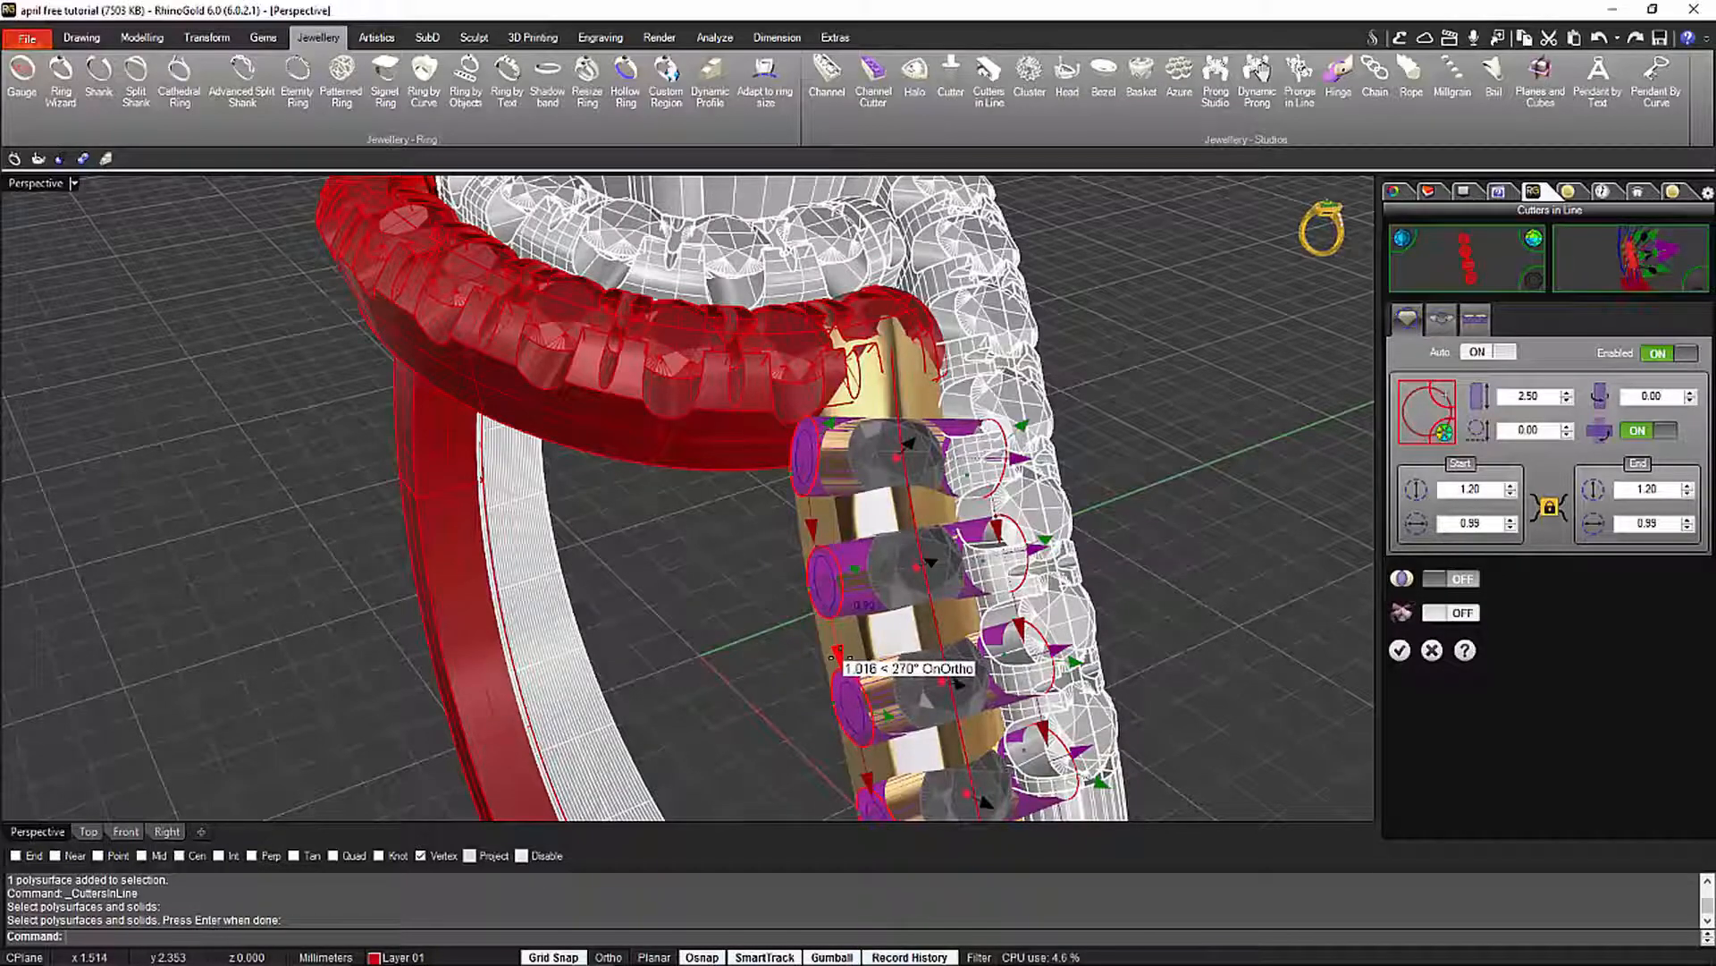
# Narrow the straight arm's lower cutter widths to 0.90, with the between-gem cutters and a slimmed lengthwise cutter enabled
pyautogui.moveTo(682, 586); pyautogui.dragTo(898, 501, button='right')
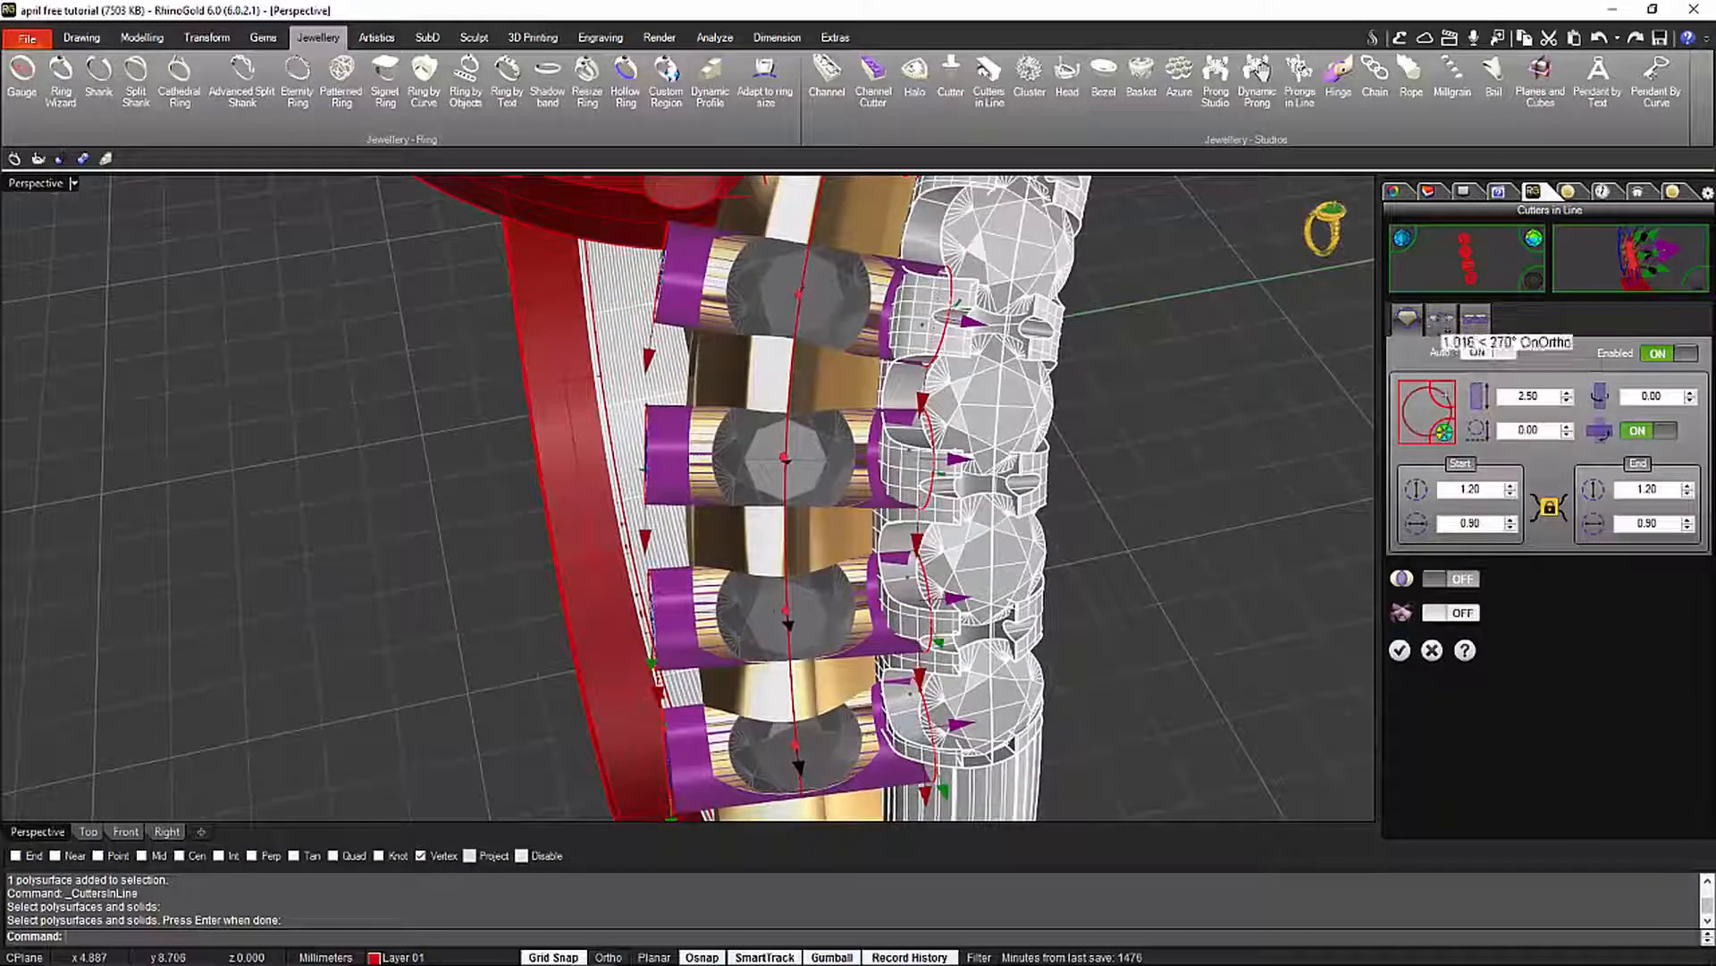
pyautogui.click(1441, 319)
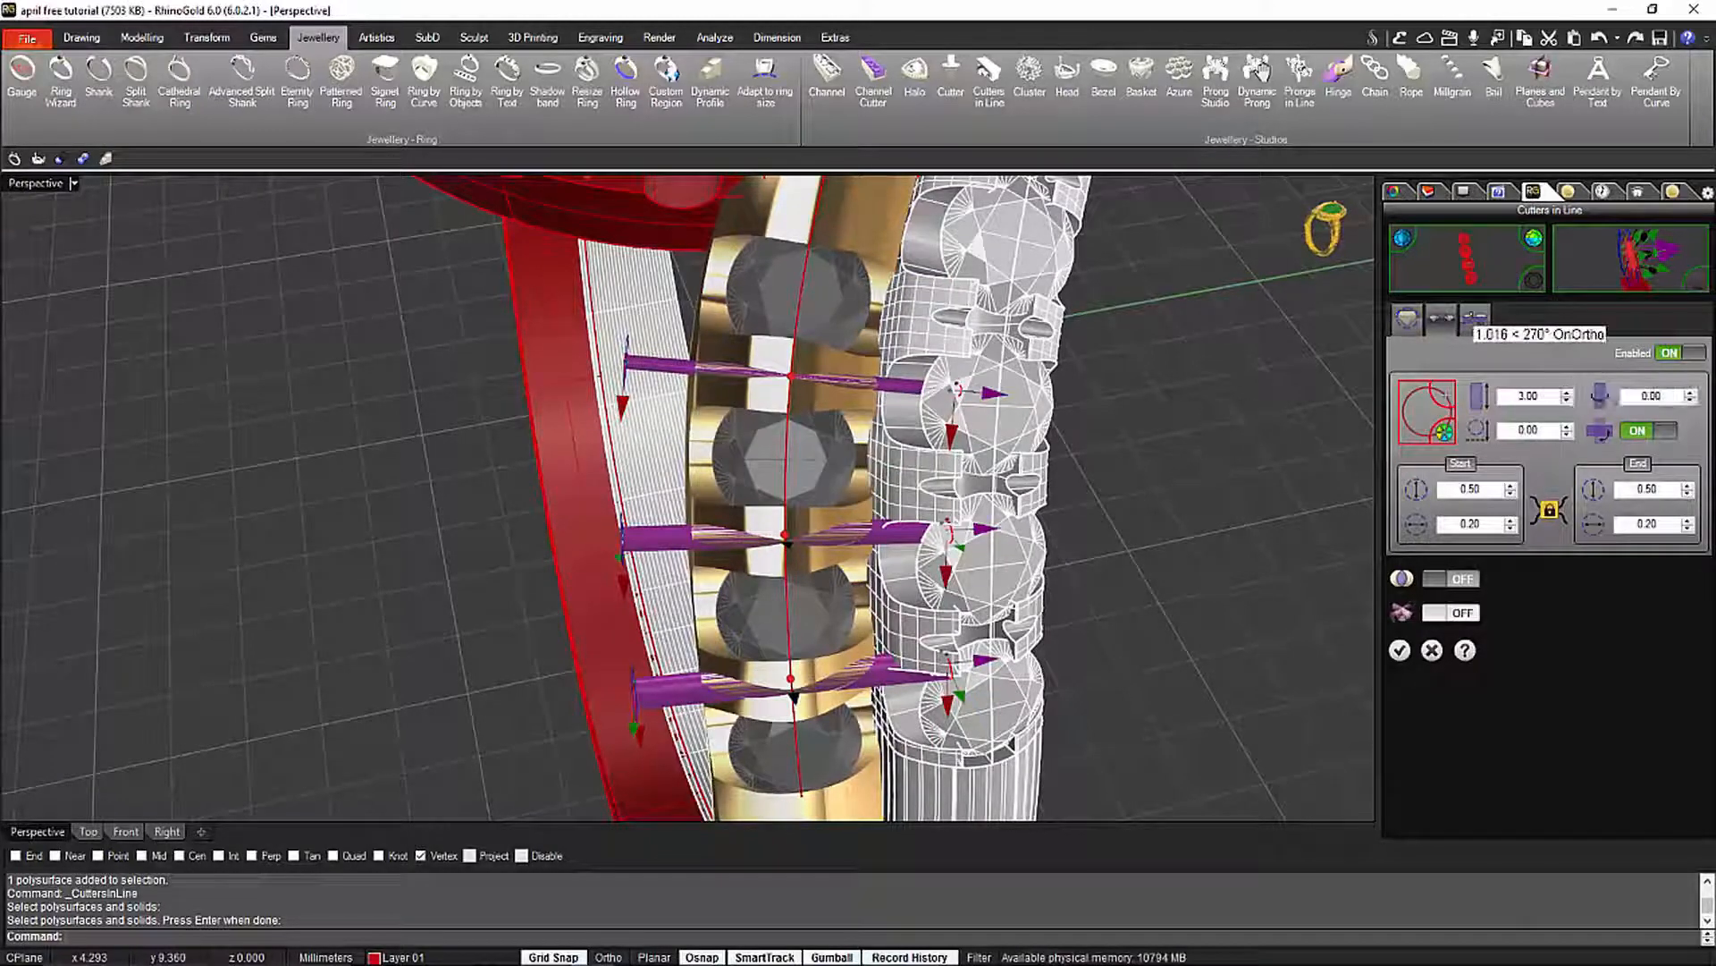
pyautogui.click(1475, 319)
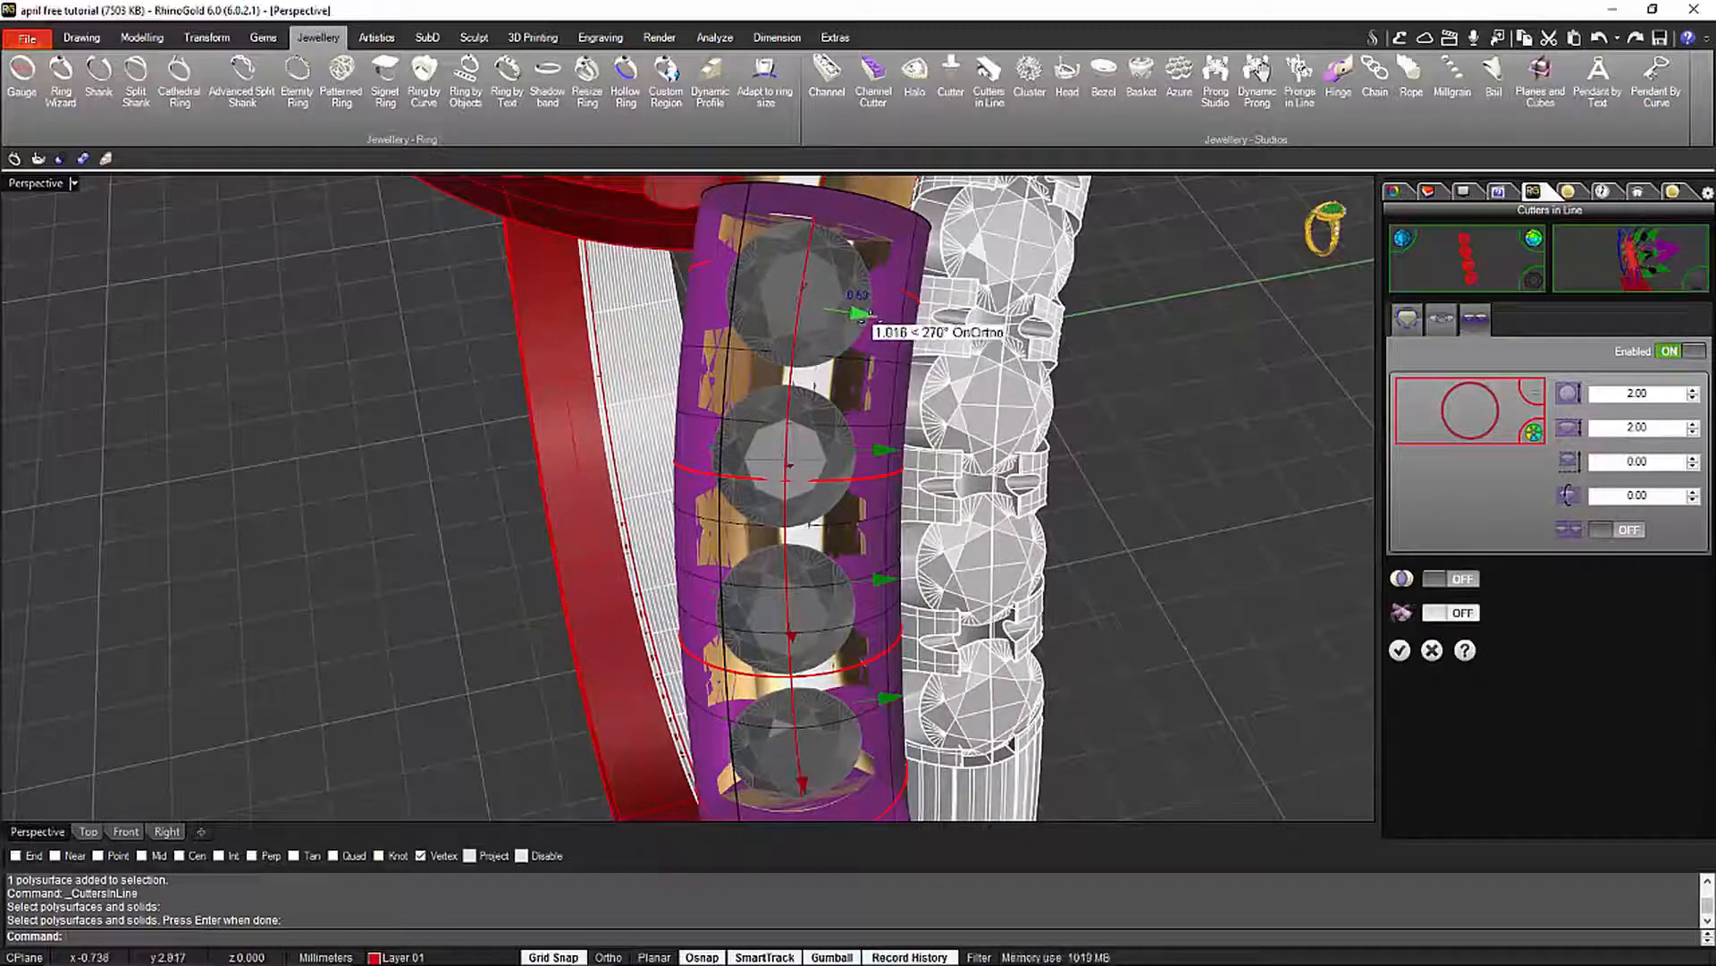
pyautogui.scroll(-4, 872, 315)
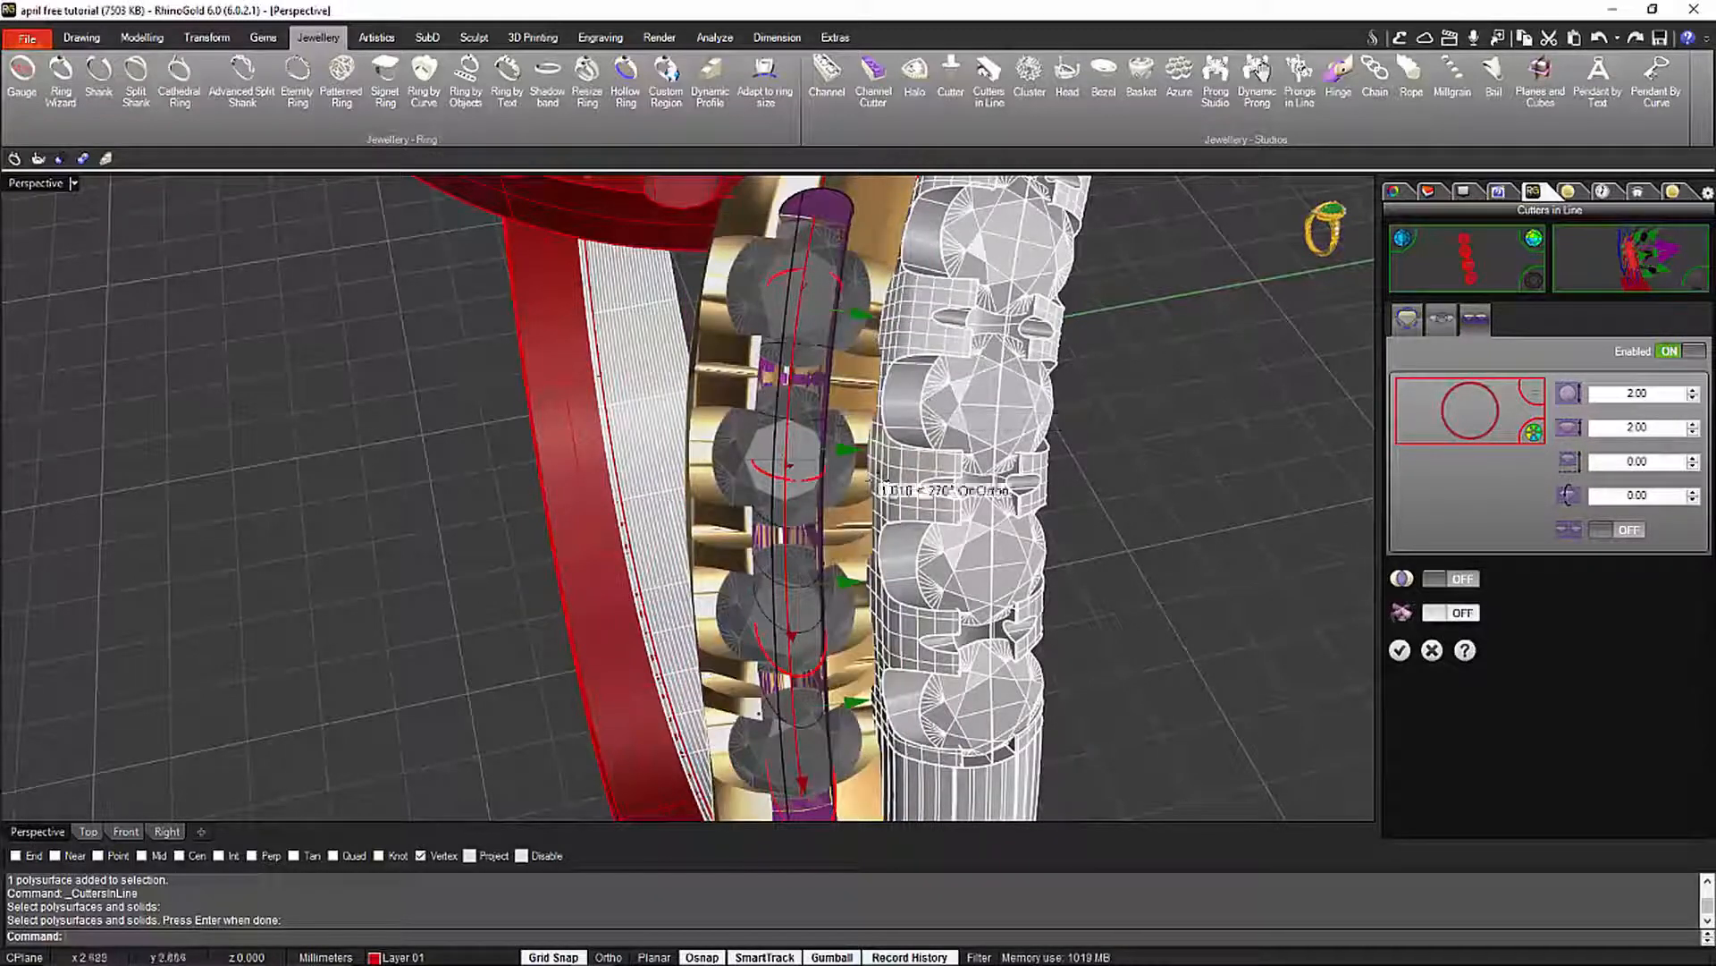
pyautogui.scroll(-3, 804, 490)
# Subtract the straight arm's cutters from the red shank and inspect the cut seats
pyautogui.moveTo(908, 525)
pyautogui.mouseDown(button='right')
pyautogui.moveTo(920, 410)
pyautogui.moveTo(1004, 464)
pyautogui.moveTo(1003, 564)
pyautogui.moveTo(865, 534)
pyautogui.moveTo(884, 536)
pyautogui.mouseUp(button='right')
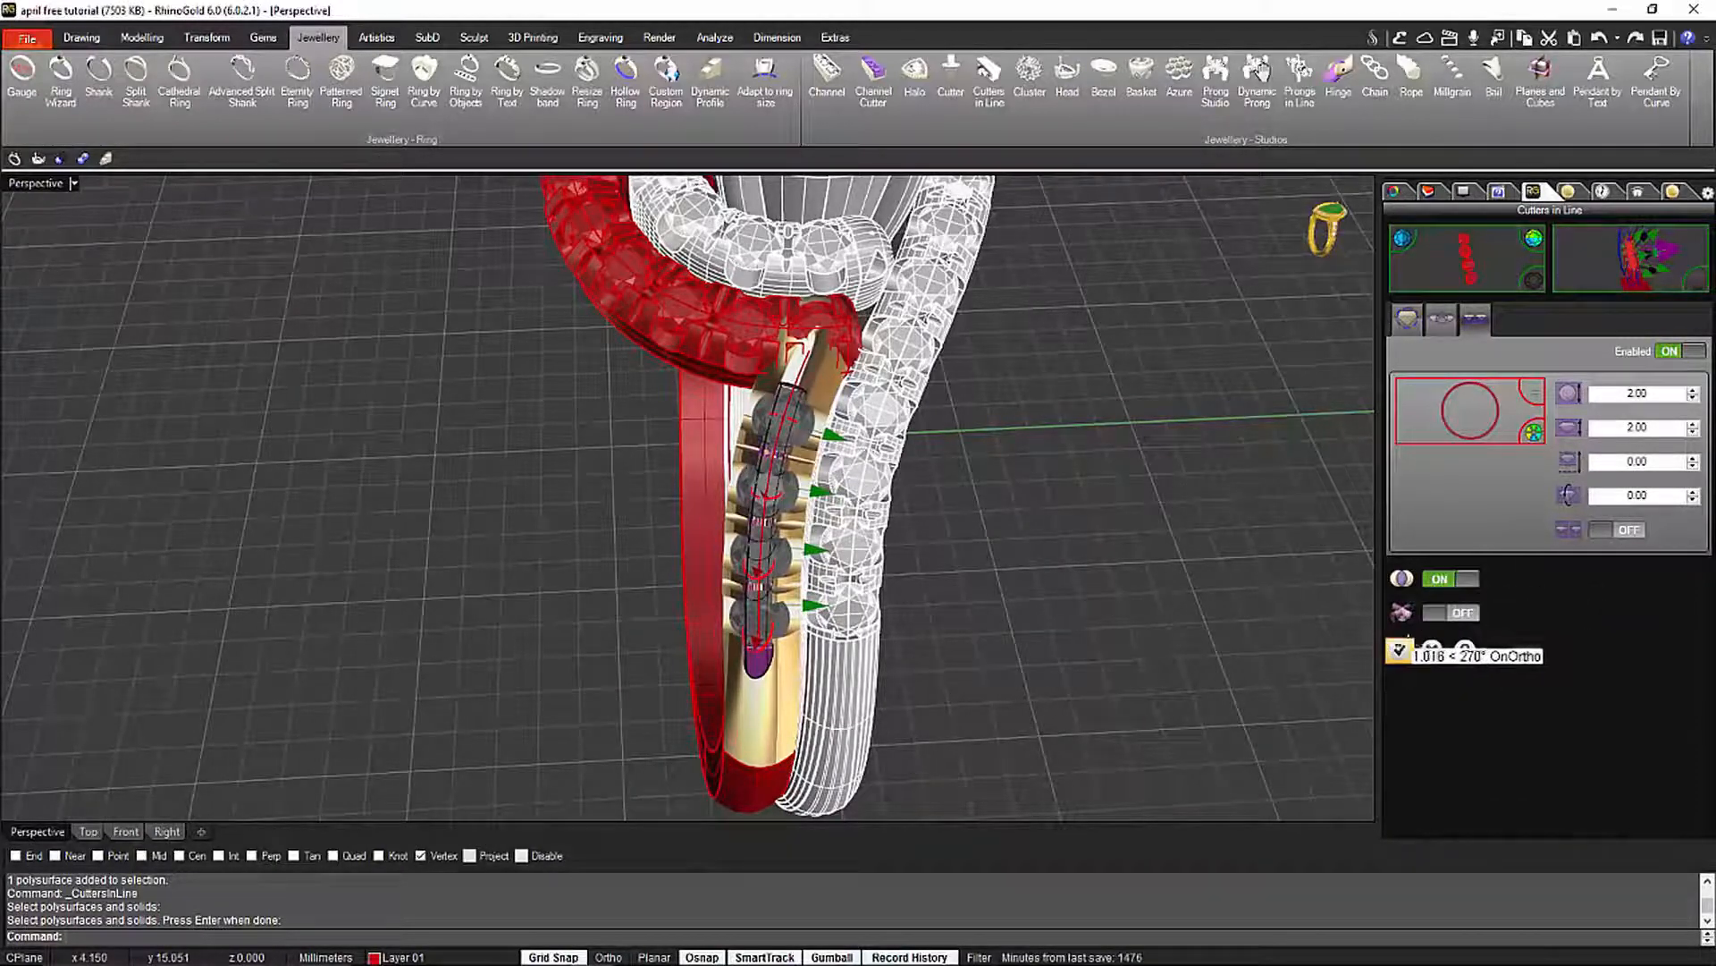
pyautogui.click(1400, 649)
pyautogui.moveTo(713, 627); pyautogui.dragTo(659, 501, button='right')
pyautogui.scroll(5, 689, 480)
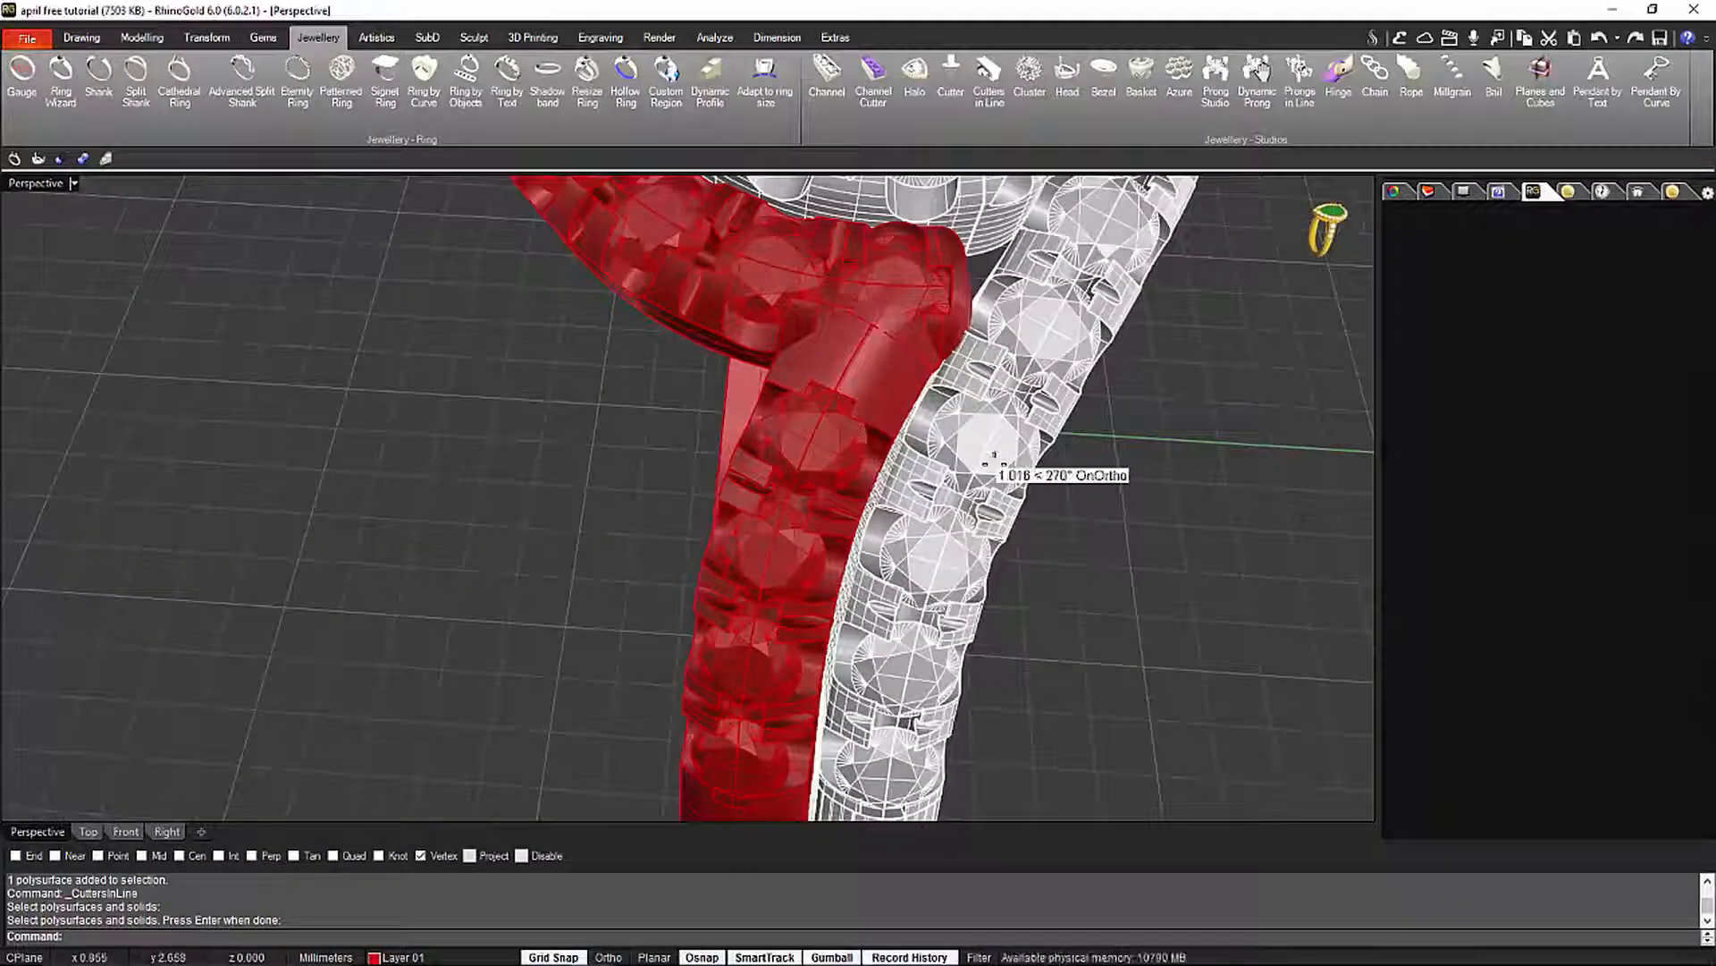
pyautogui.moveTo(973, 458); pyautogui.dragTo(1035, 512, button='right')
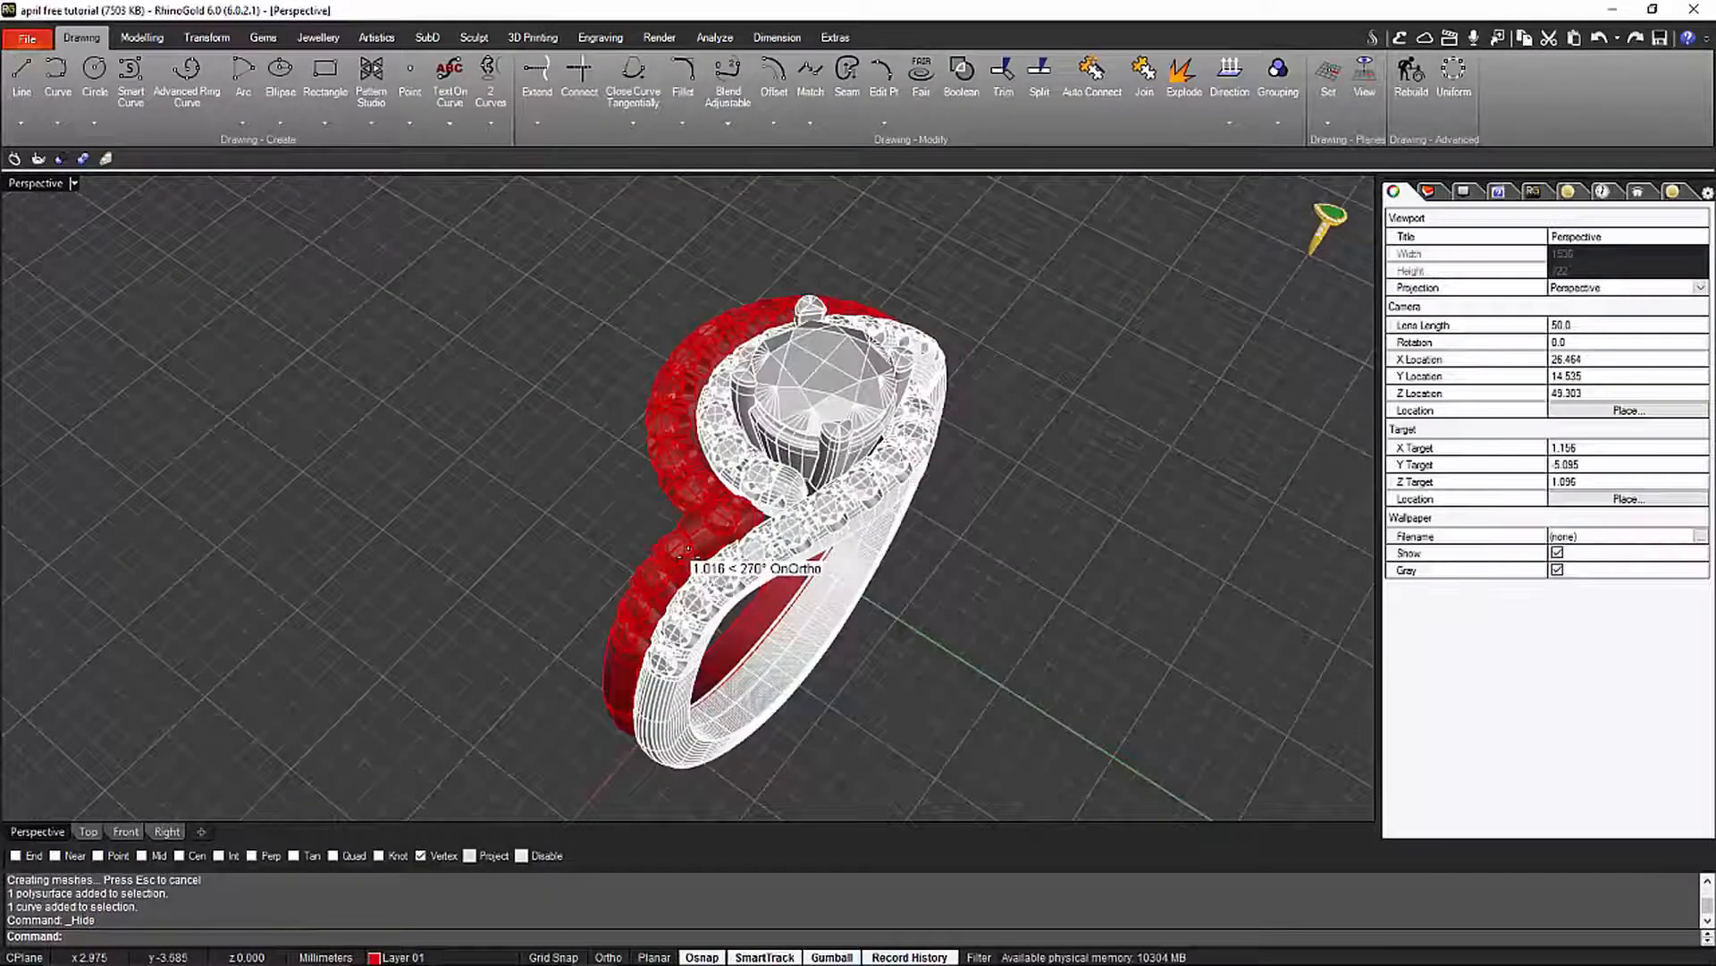
# Select the red second band and add its GemsByCurve object to the selection
pyautogui.click(688, 548)
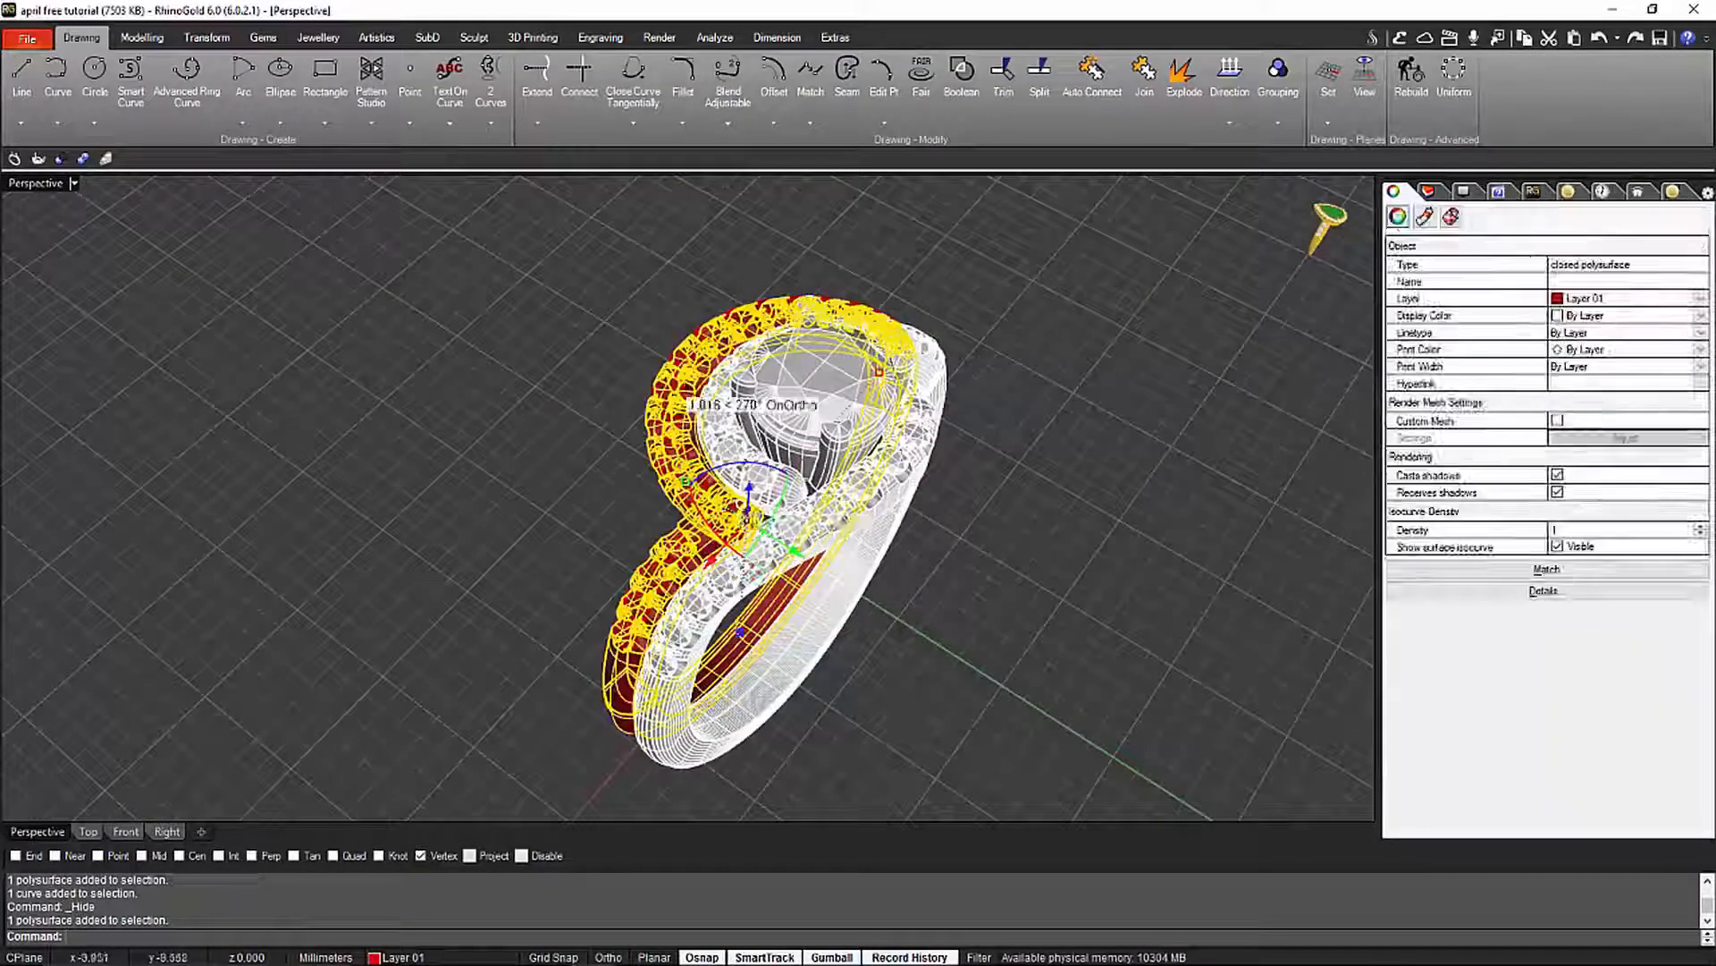
pyautogui.keyDown('shift'); pyautogui.click(690, 391); pyautogui.keyUp('shift')
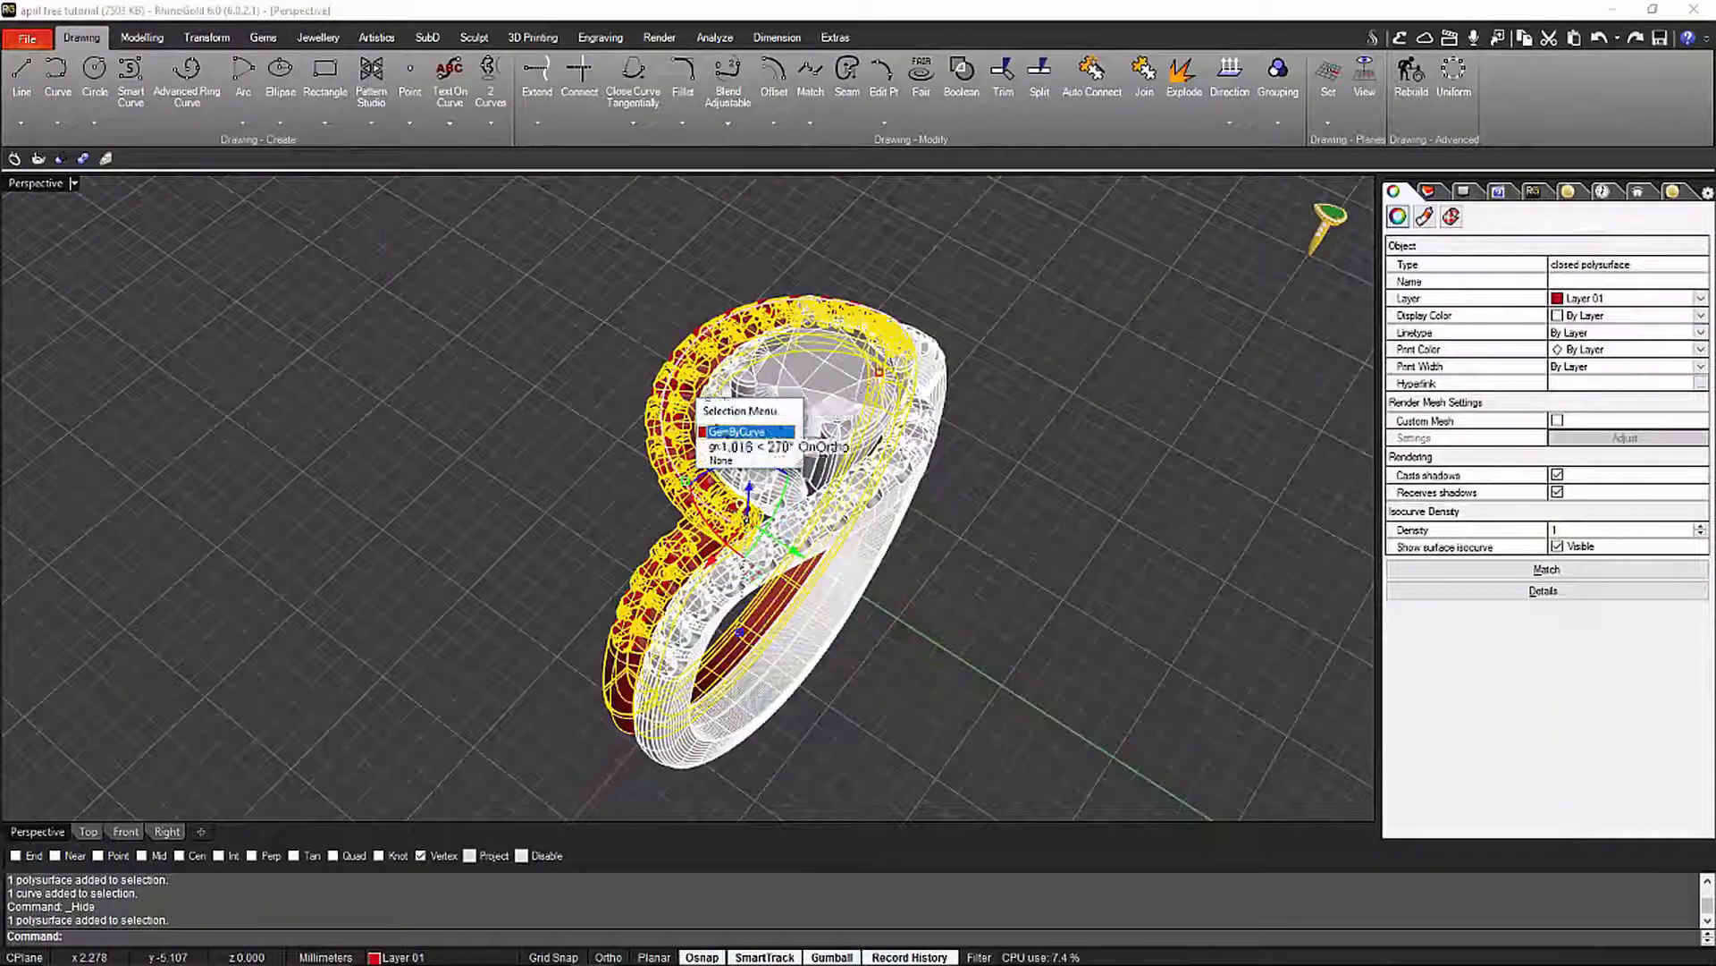
pyautogui.click(740, 431)
# Add the gem rows on the red band's curved arm and straight arm to the selection
pyautogui.moveTo(944, 402); pyautogui.dragTo(919, 523, button='right')
pyautogui.scroll(8, 785, 467)
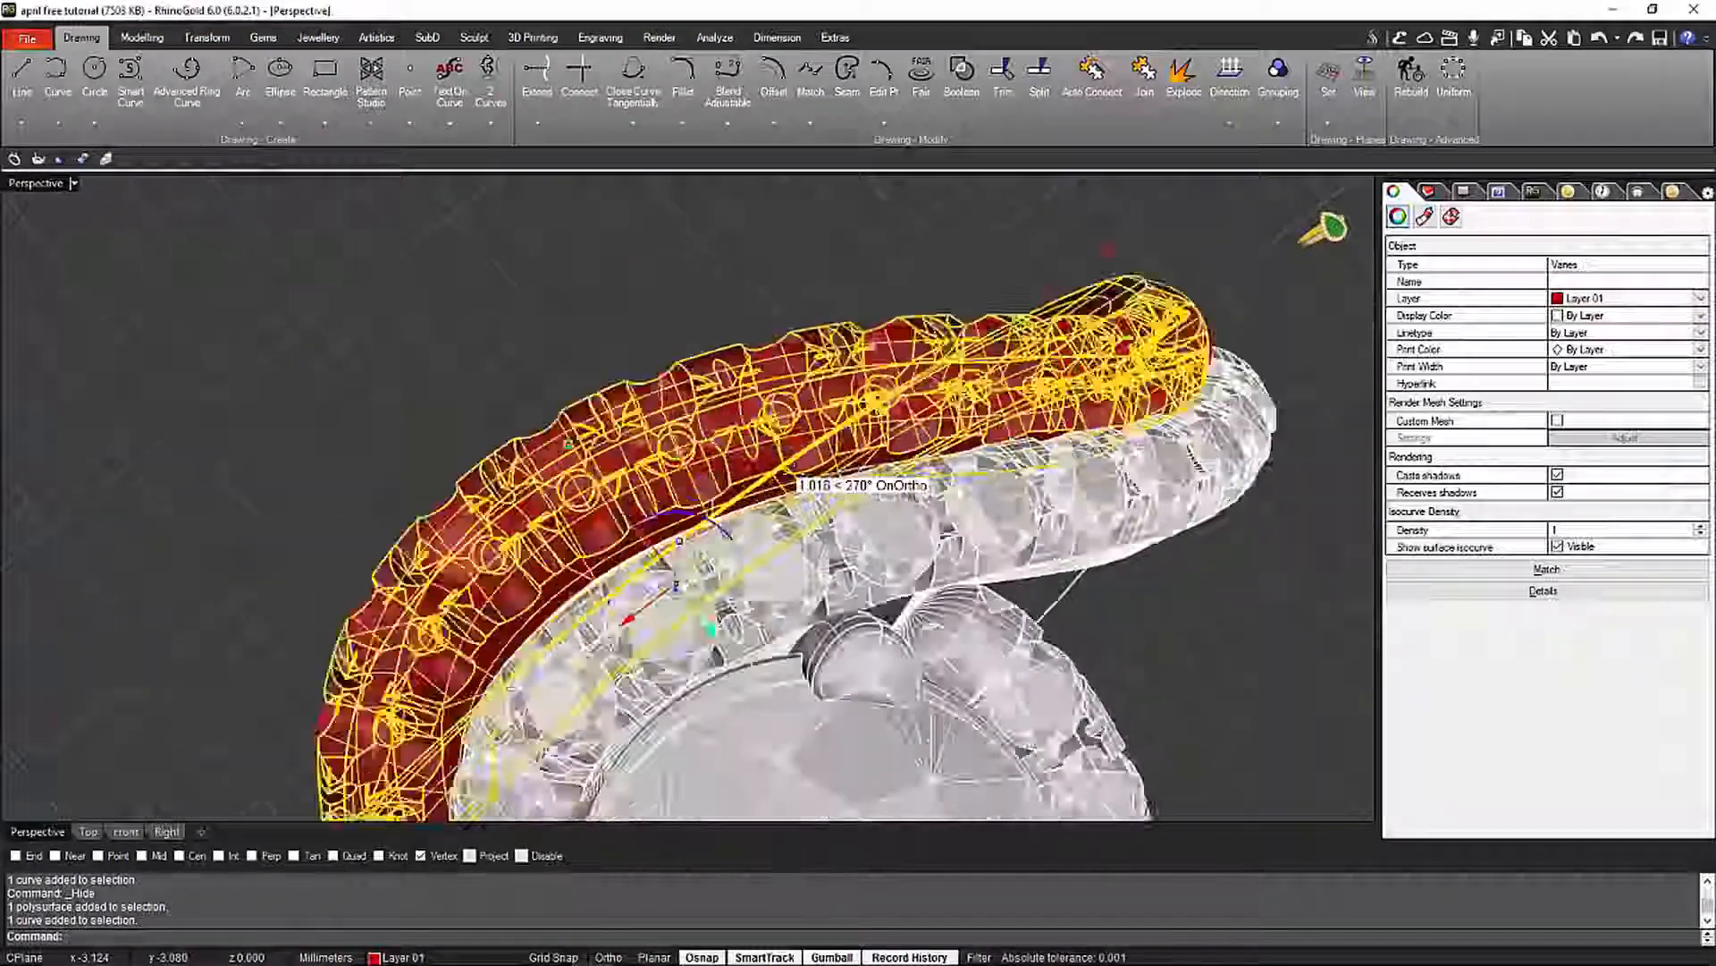
pyautogui.keyDown('shift'); pyautogui.click(700, 385); pyautogui.keyUp('shift')
pyautogui.scroll(-9, 700, 385)
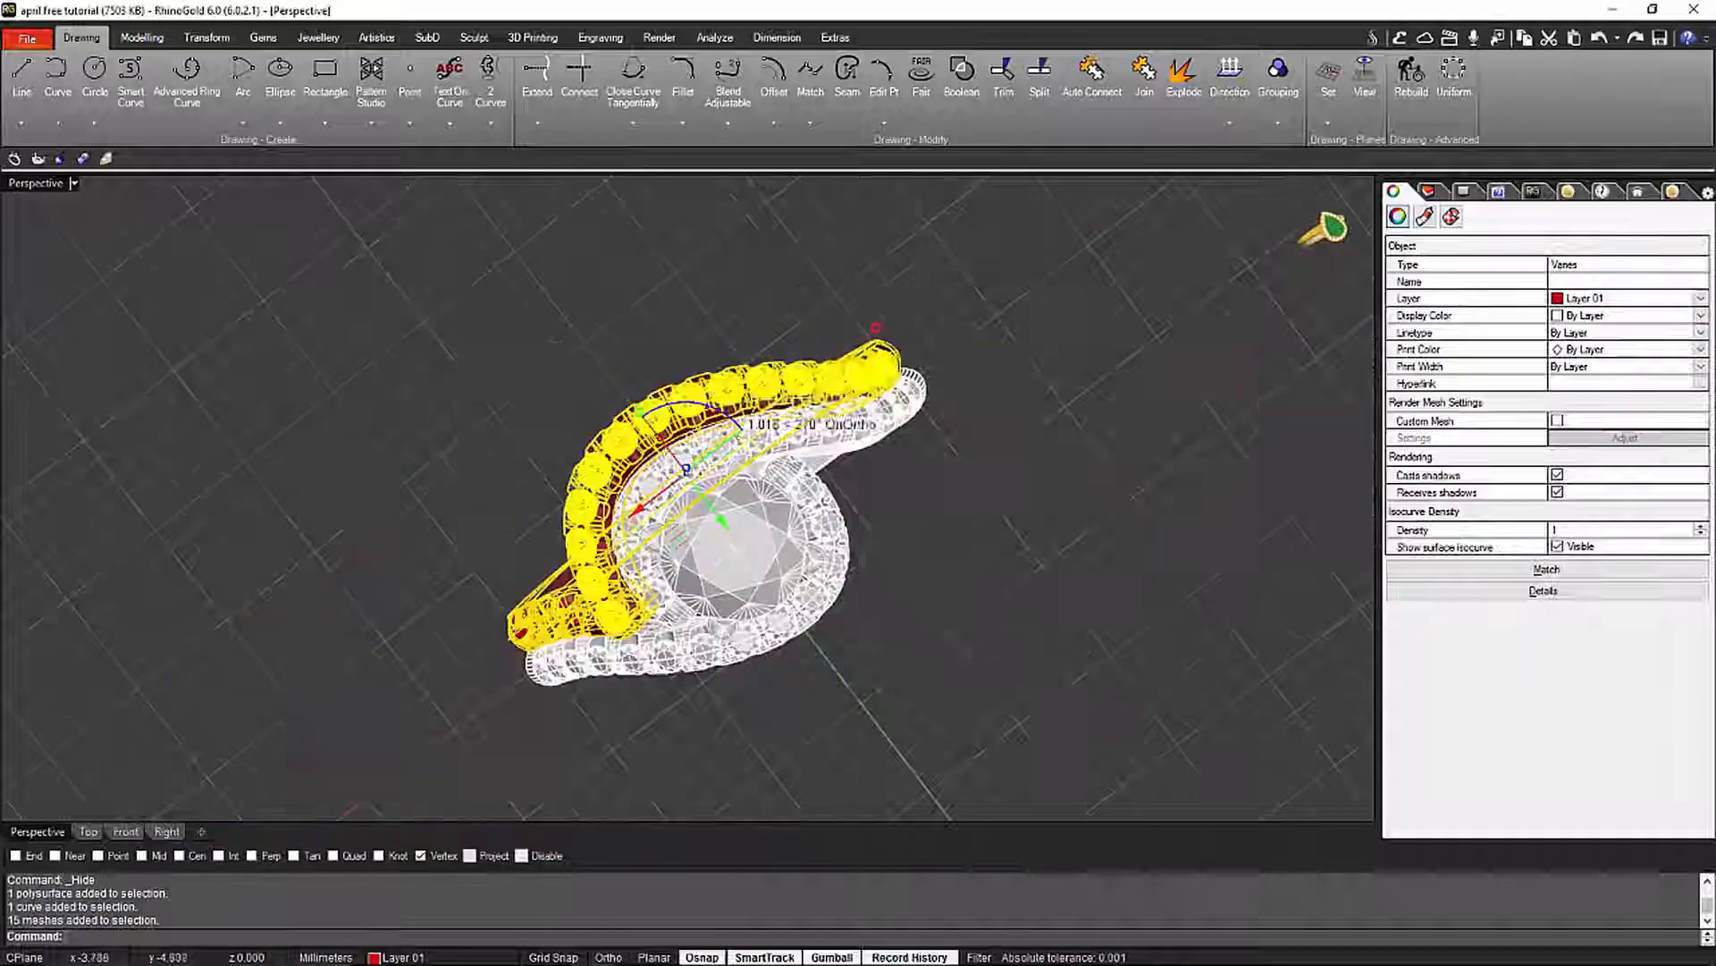
pyautogui.moveTo(745, 405); pyautogui.dragTo(825, 316, button='right')
pyautogui.scroll(6, 666, 452)
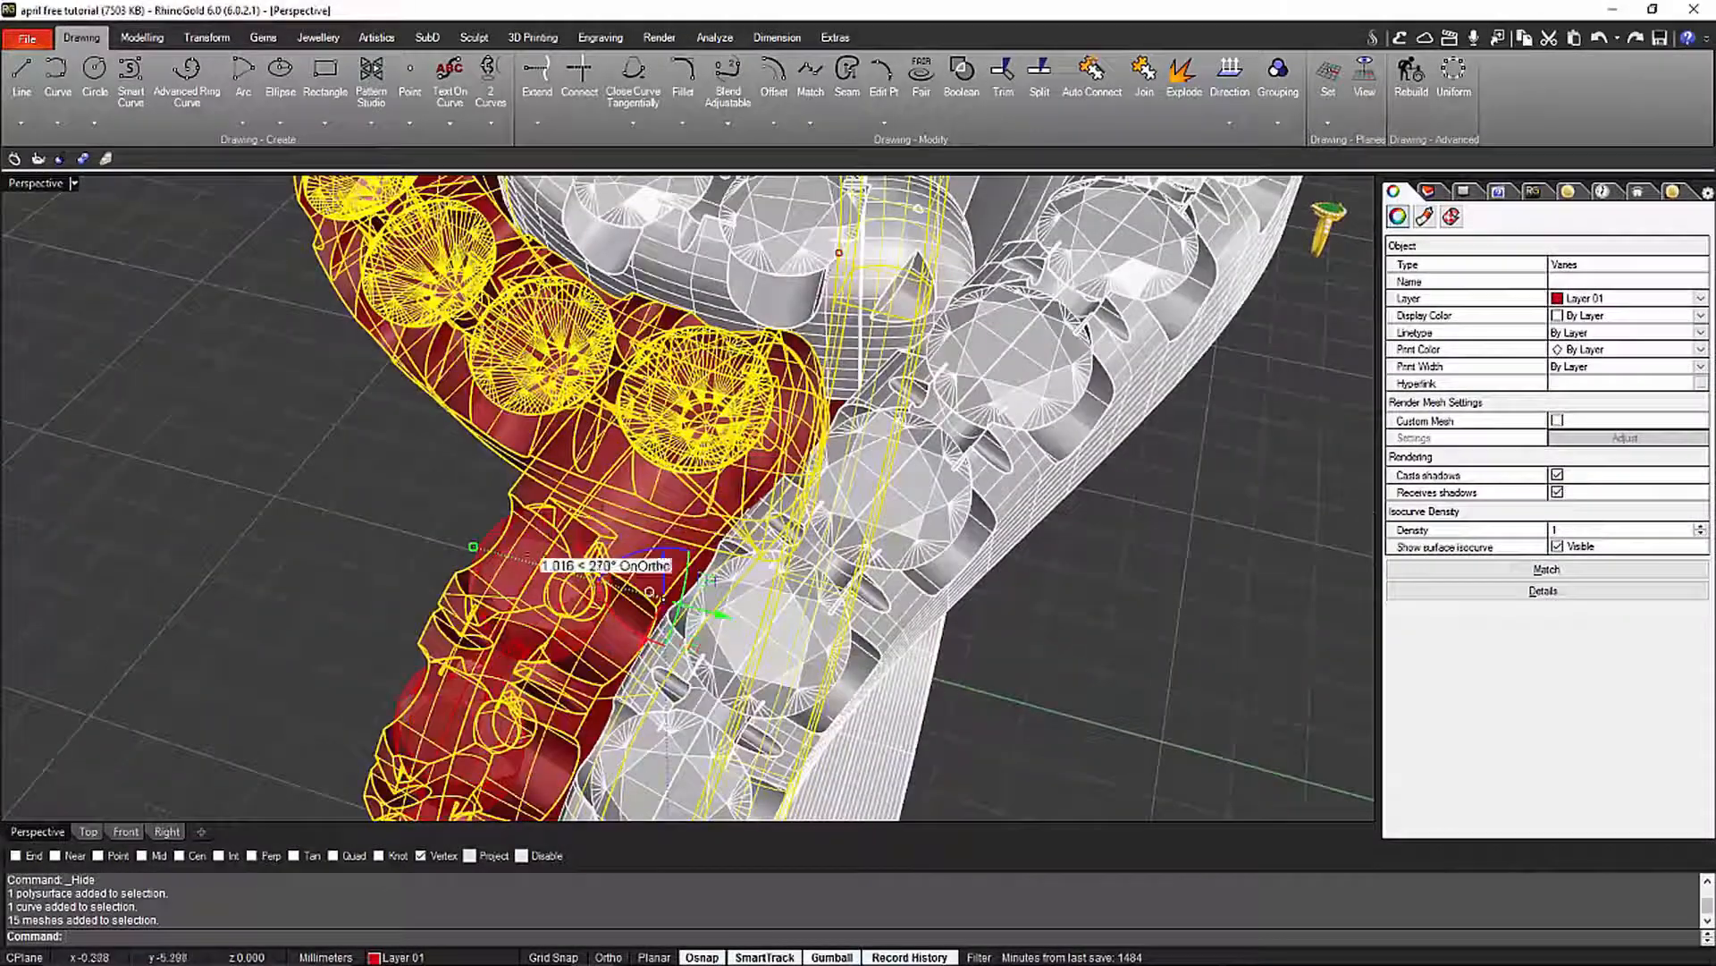
pyautogui.keyDown('shift'); pyautogui.click(534, 546); pyautogui.keyUp('shift')
pyautogui.moveTo(999, 479); pyautogui.dragTo(844, 556, button='right')
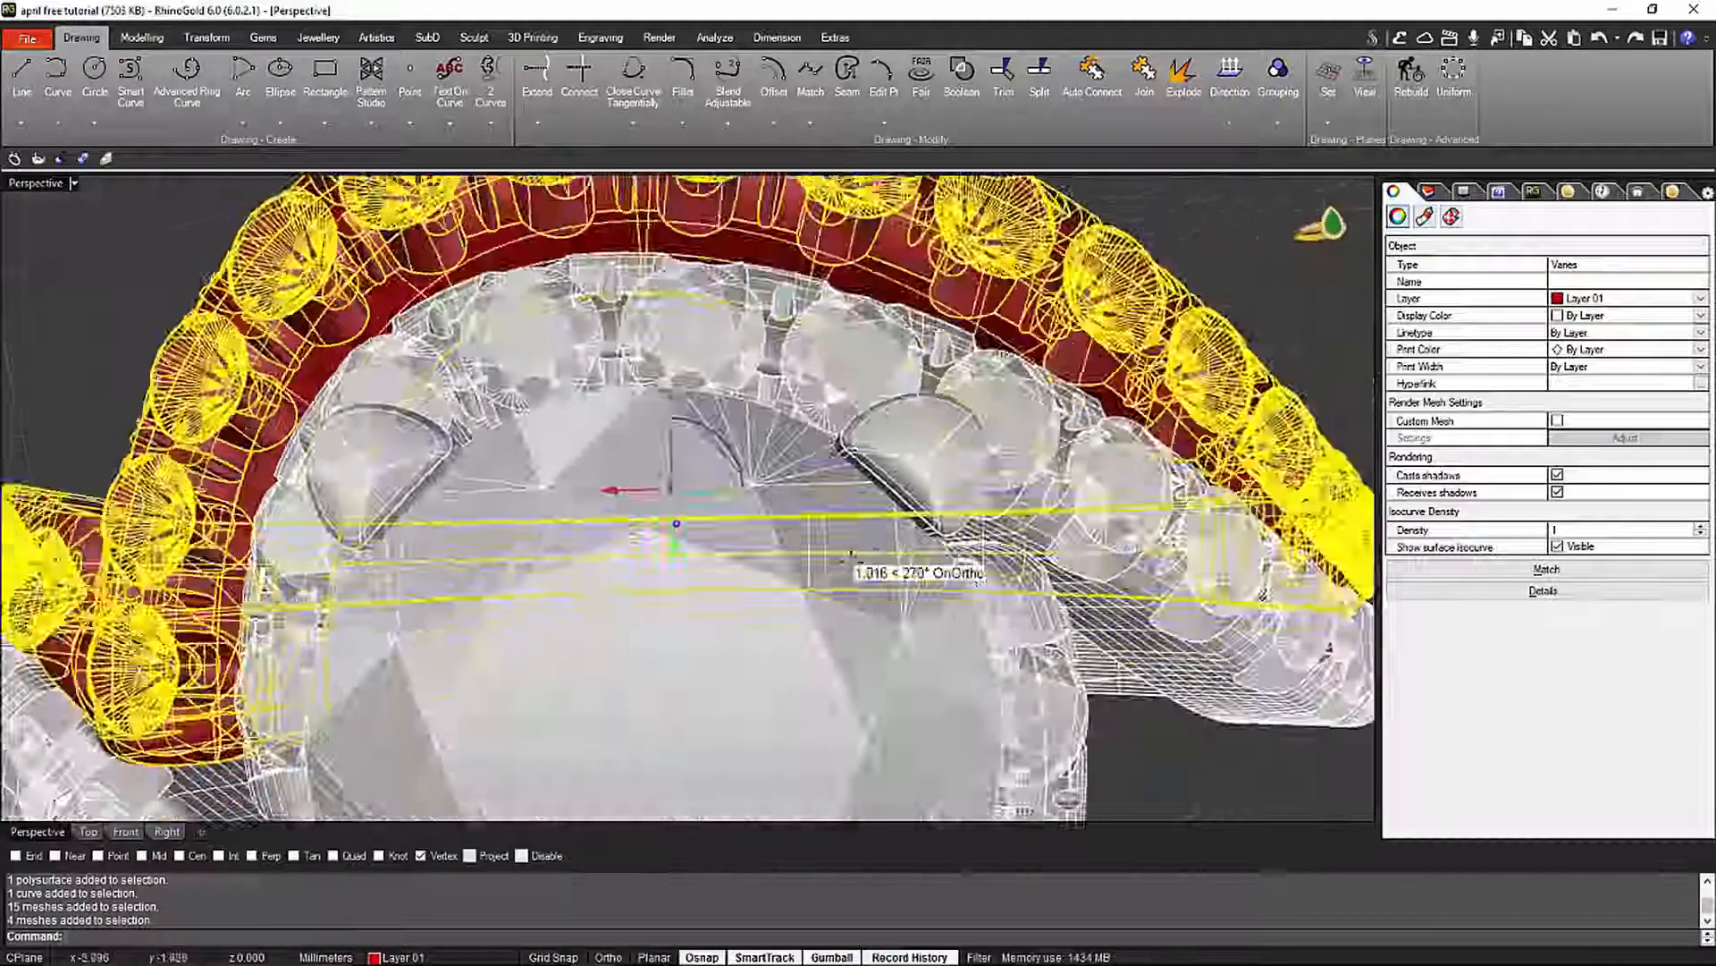
# Rotate a copy of the selected red band and its gem rows 180° about the origin at the center stone, in the top view
pyautogui.scroll(-10, 845, 556)
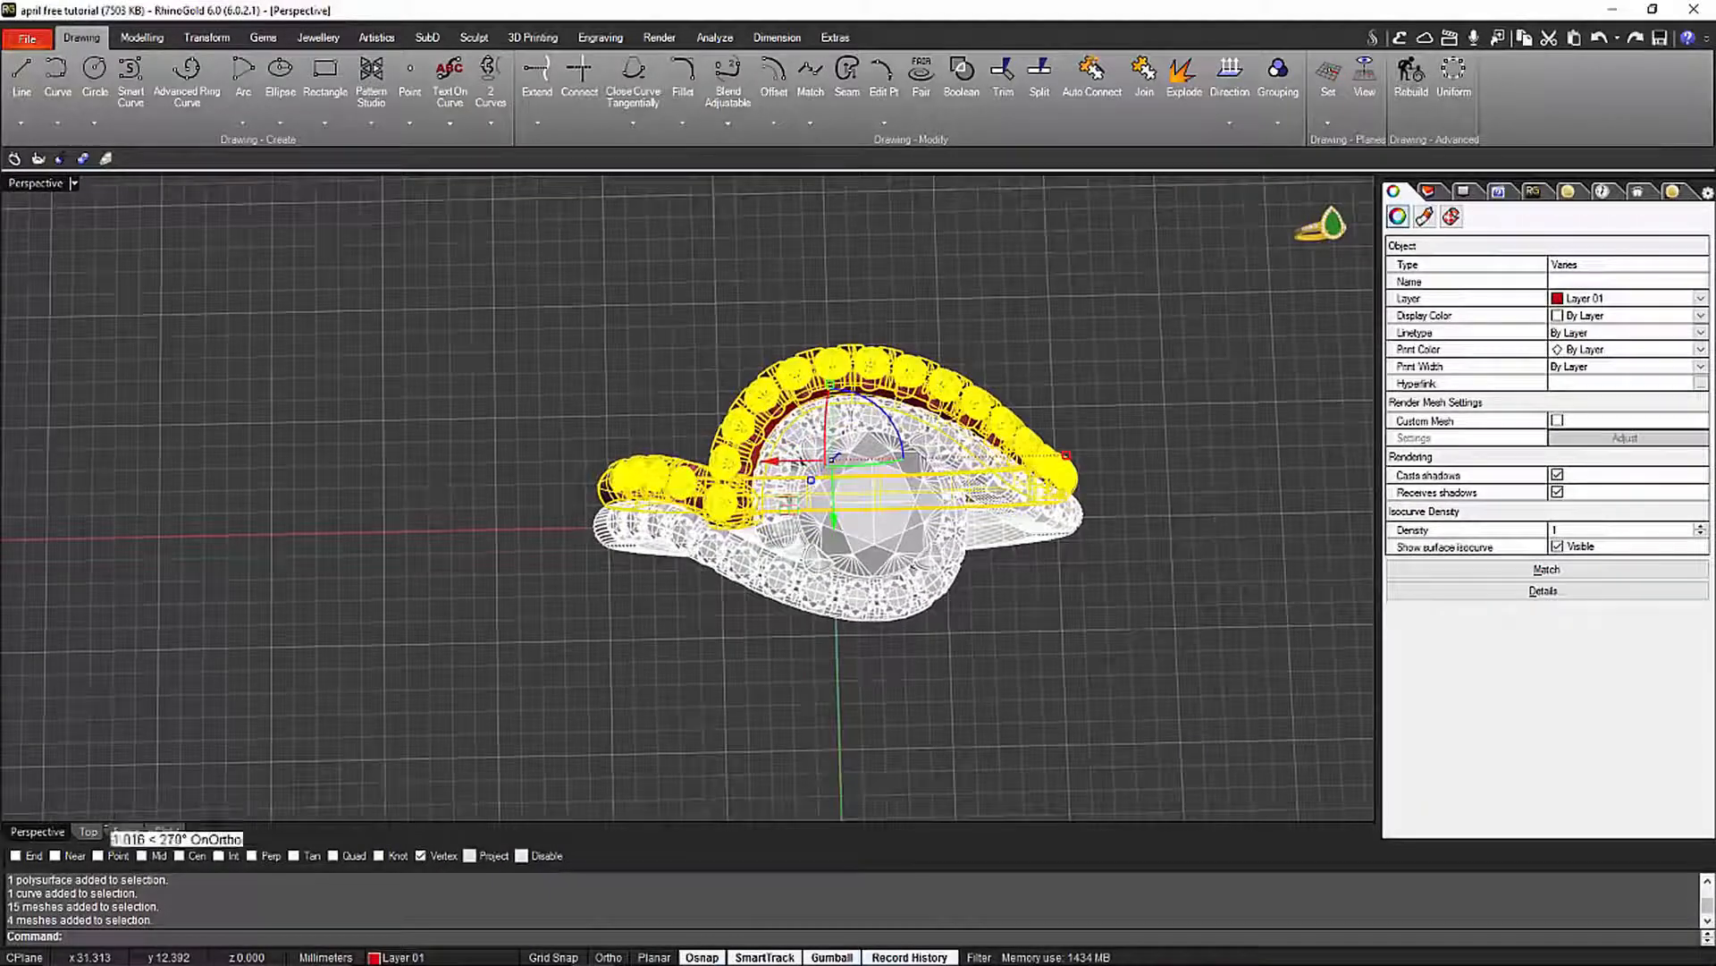
pyautogui.click(88, 831)
pyautogui.moveTo(253, 281); pyautogui.dragTo(155, 462, button='right')
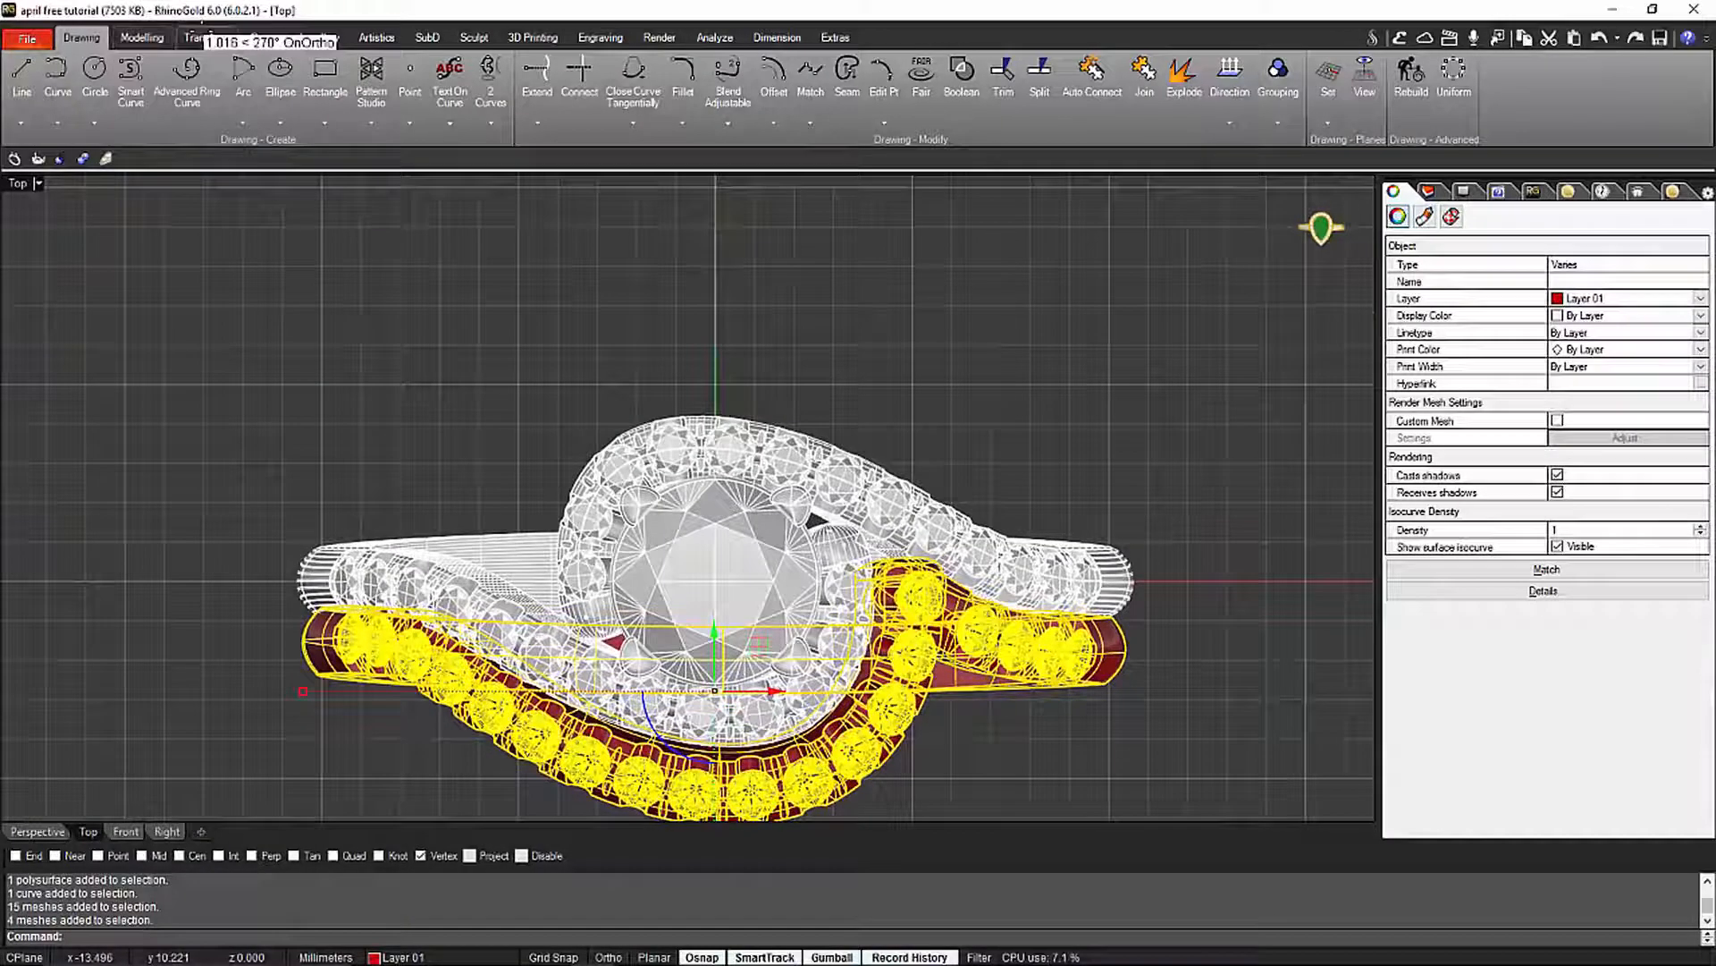
pyautogui.scroll(-2, 166, 68)
pyautogui.click(93, 72)
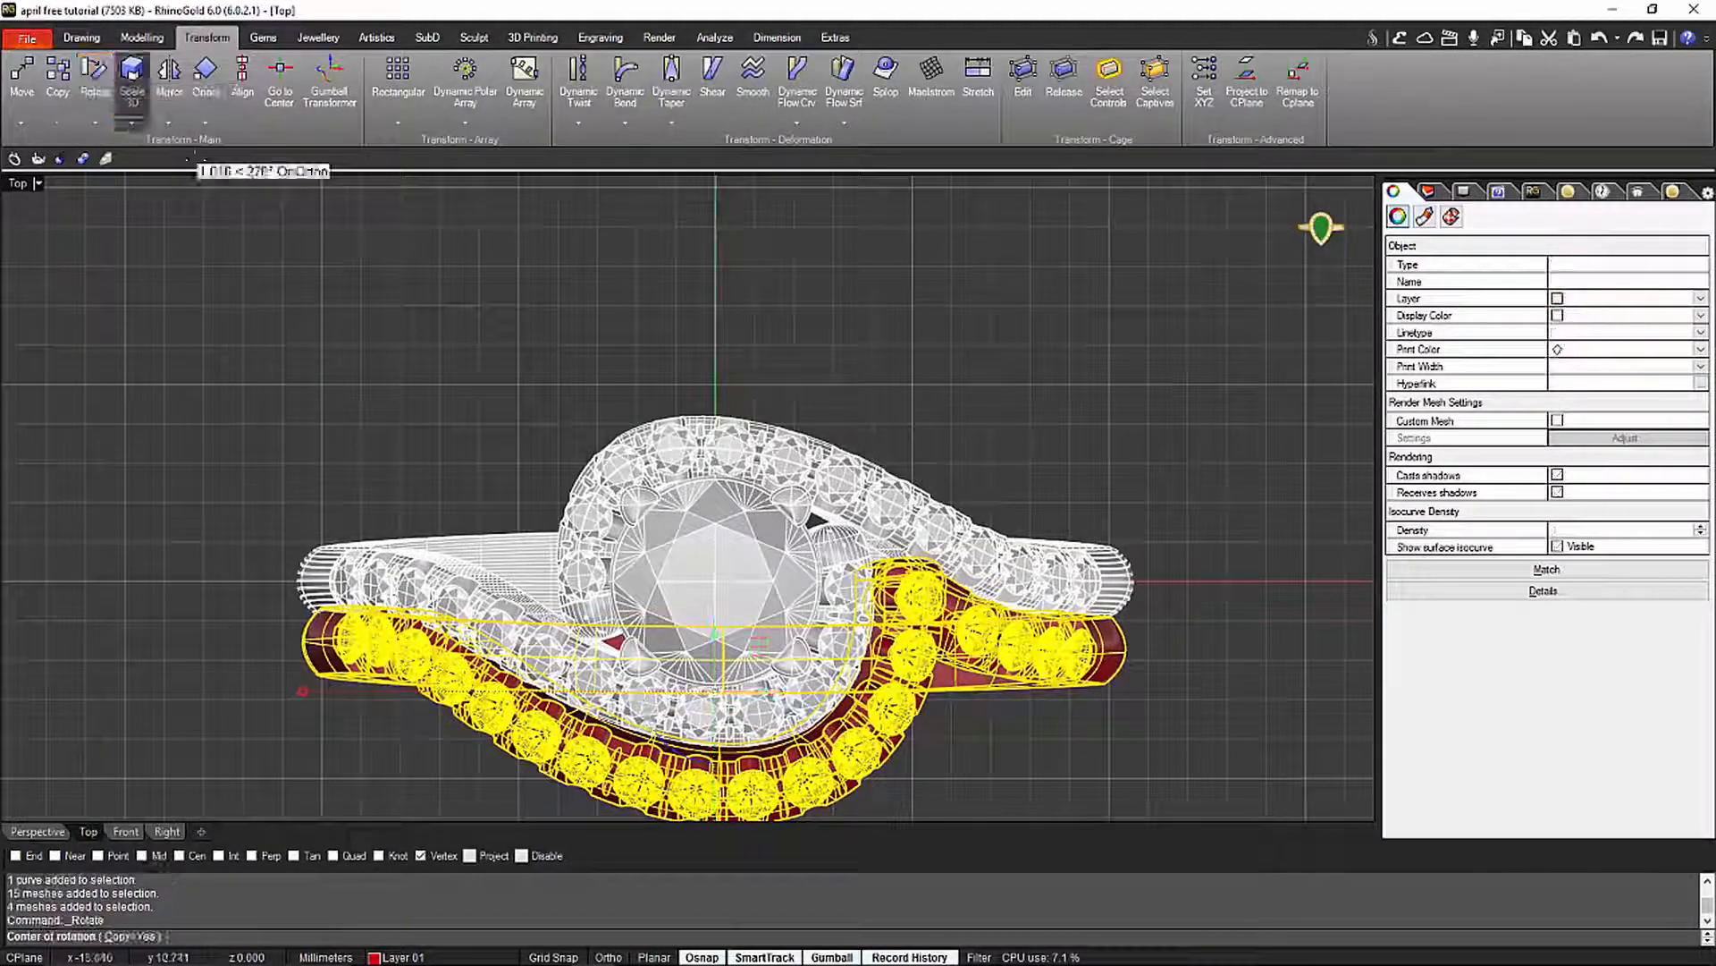
pyautogui.click(715, 582)
pyautogui.click(512, 430)
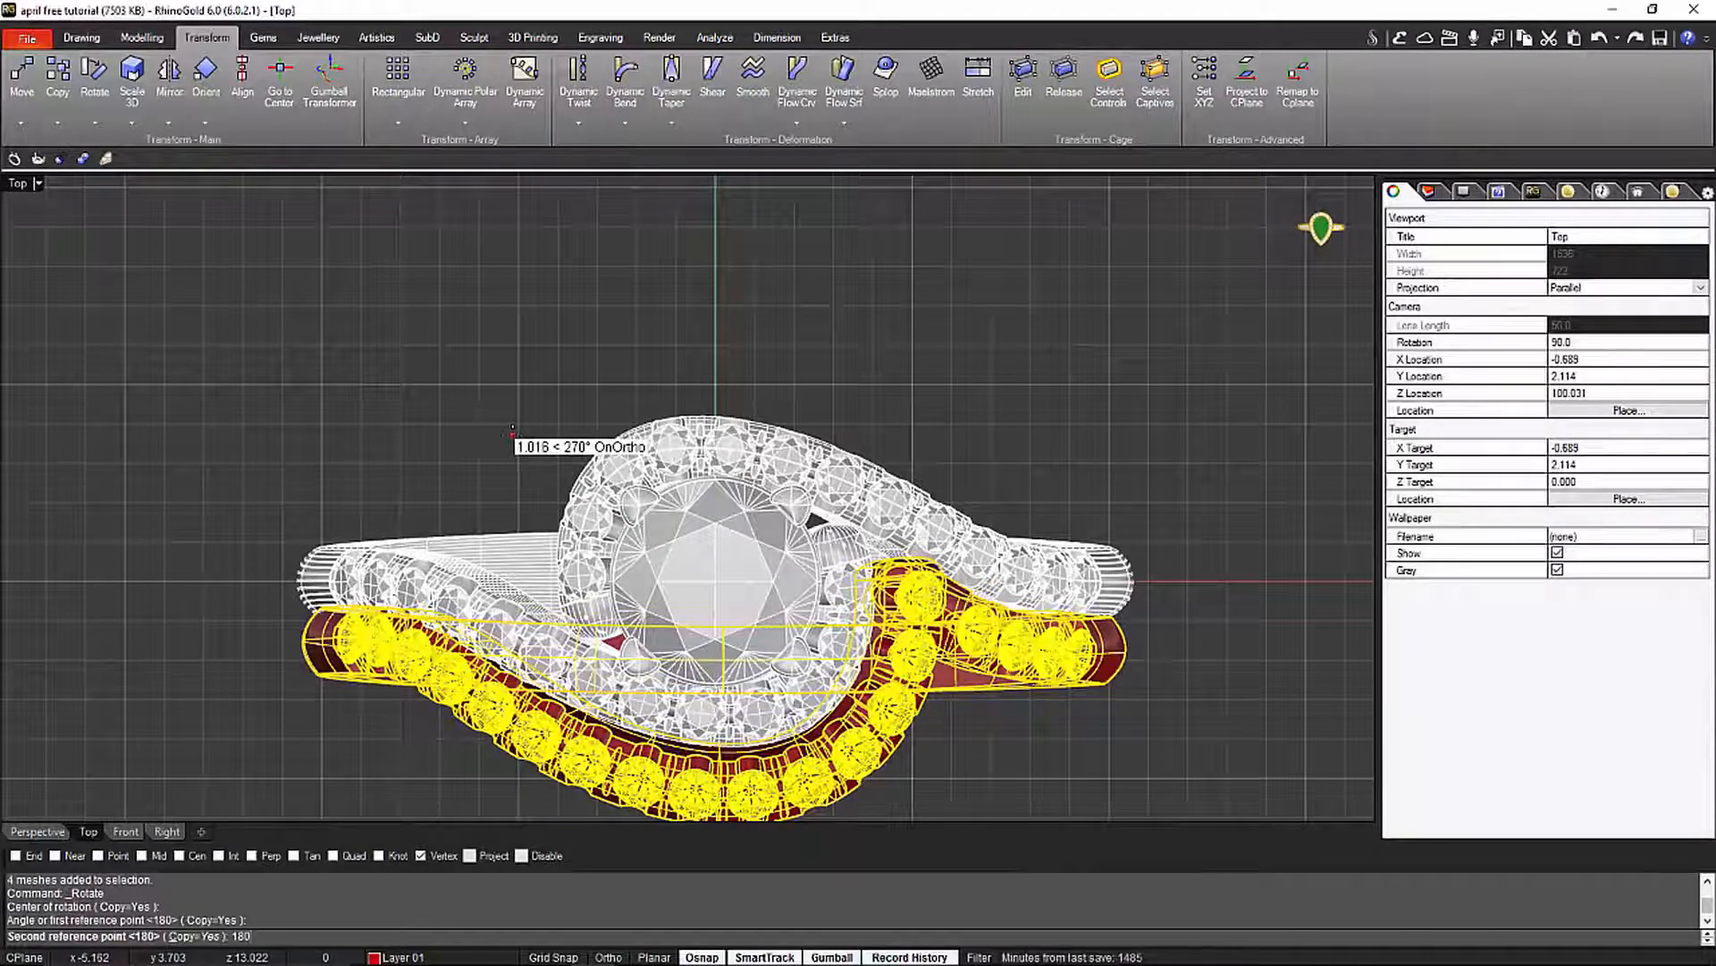
pyautogui.press('Return')
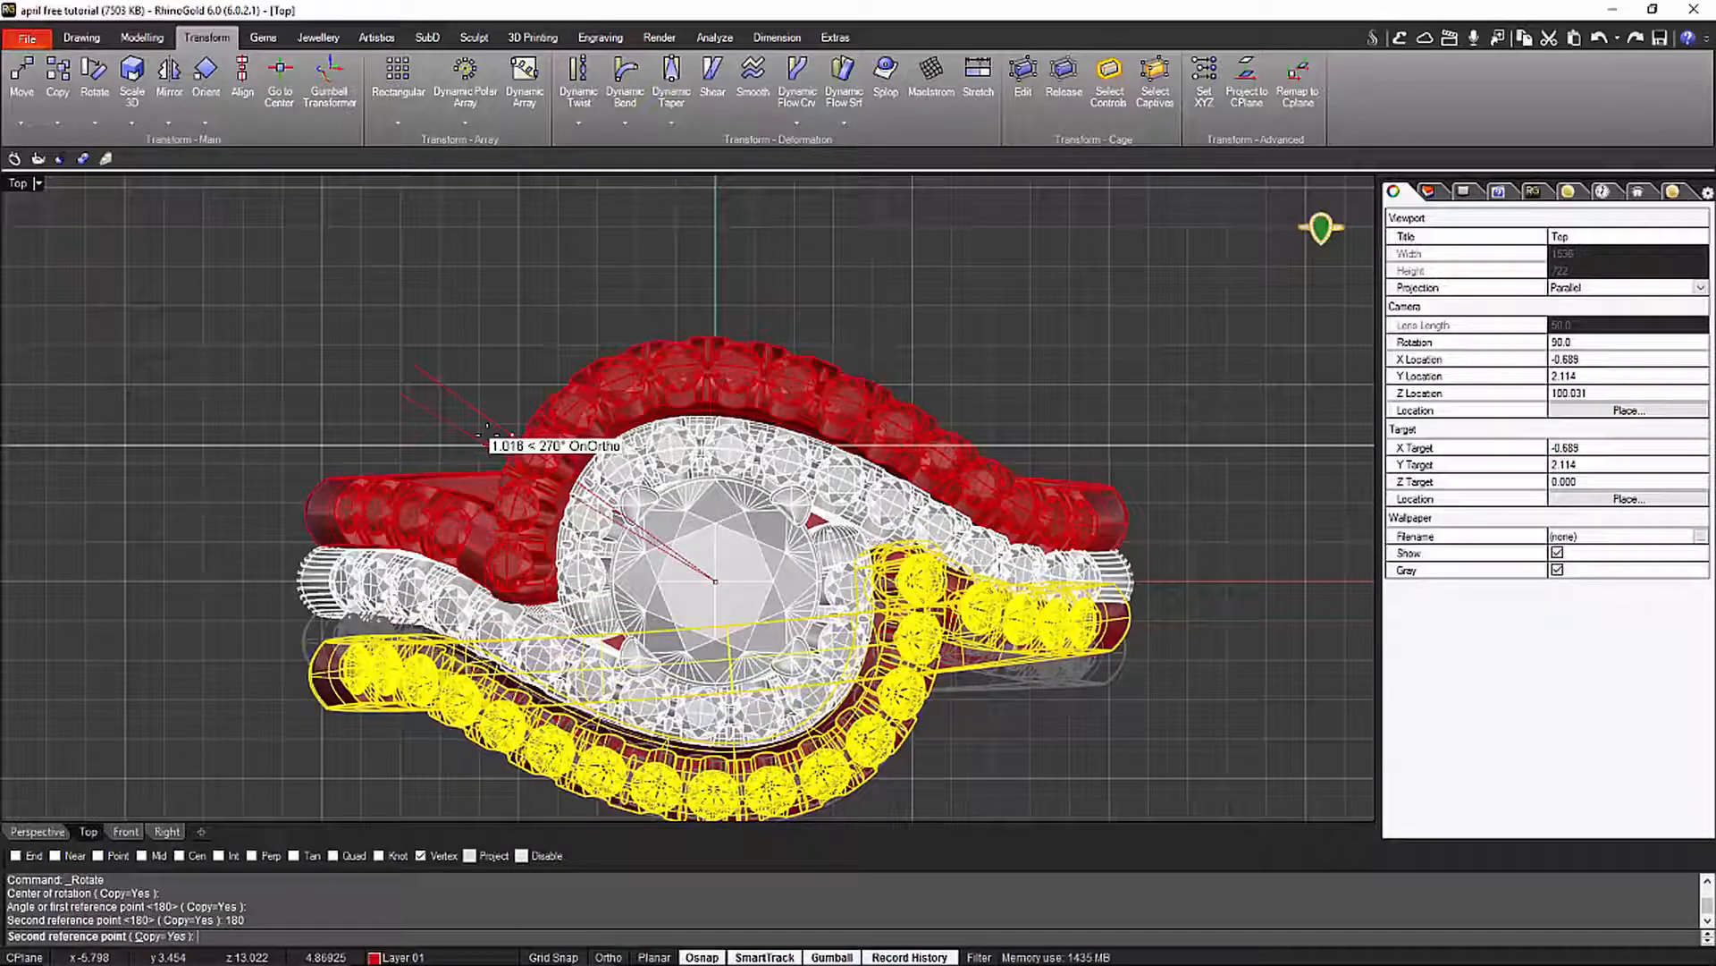
pyautogui.press('Return')
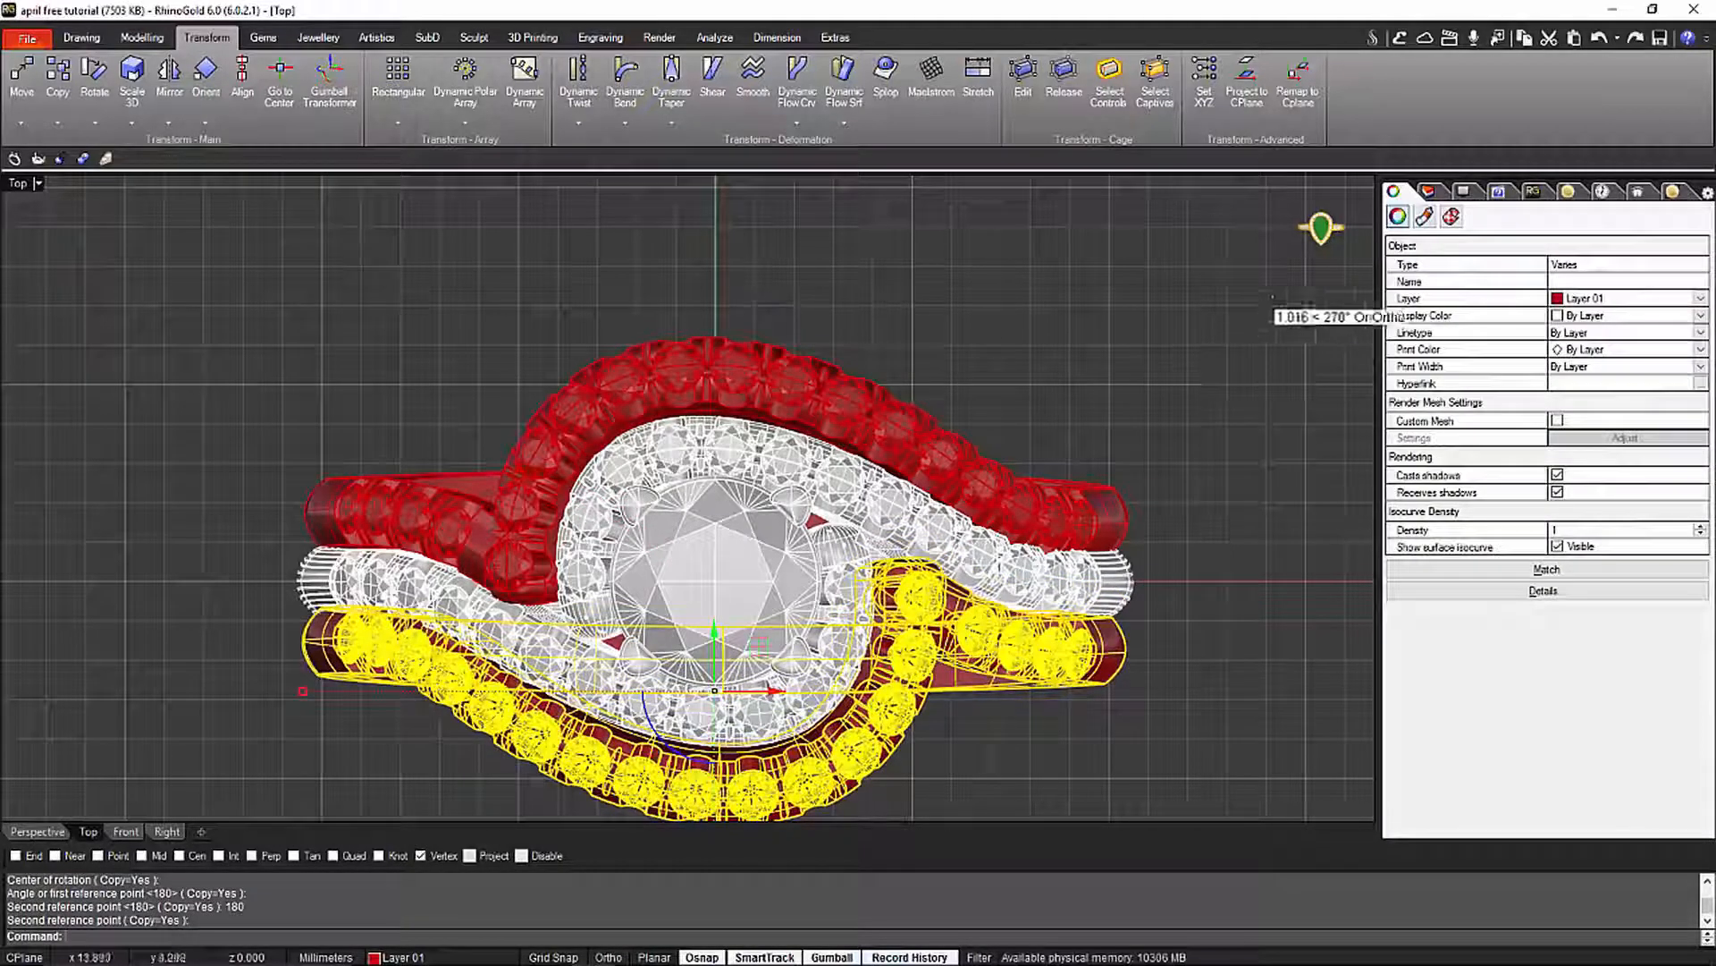
pyautogui.press('Escape')
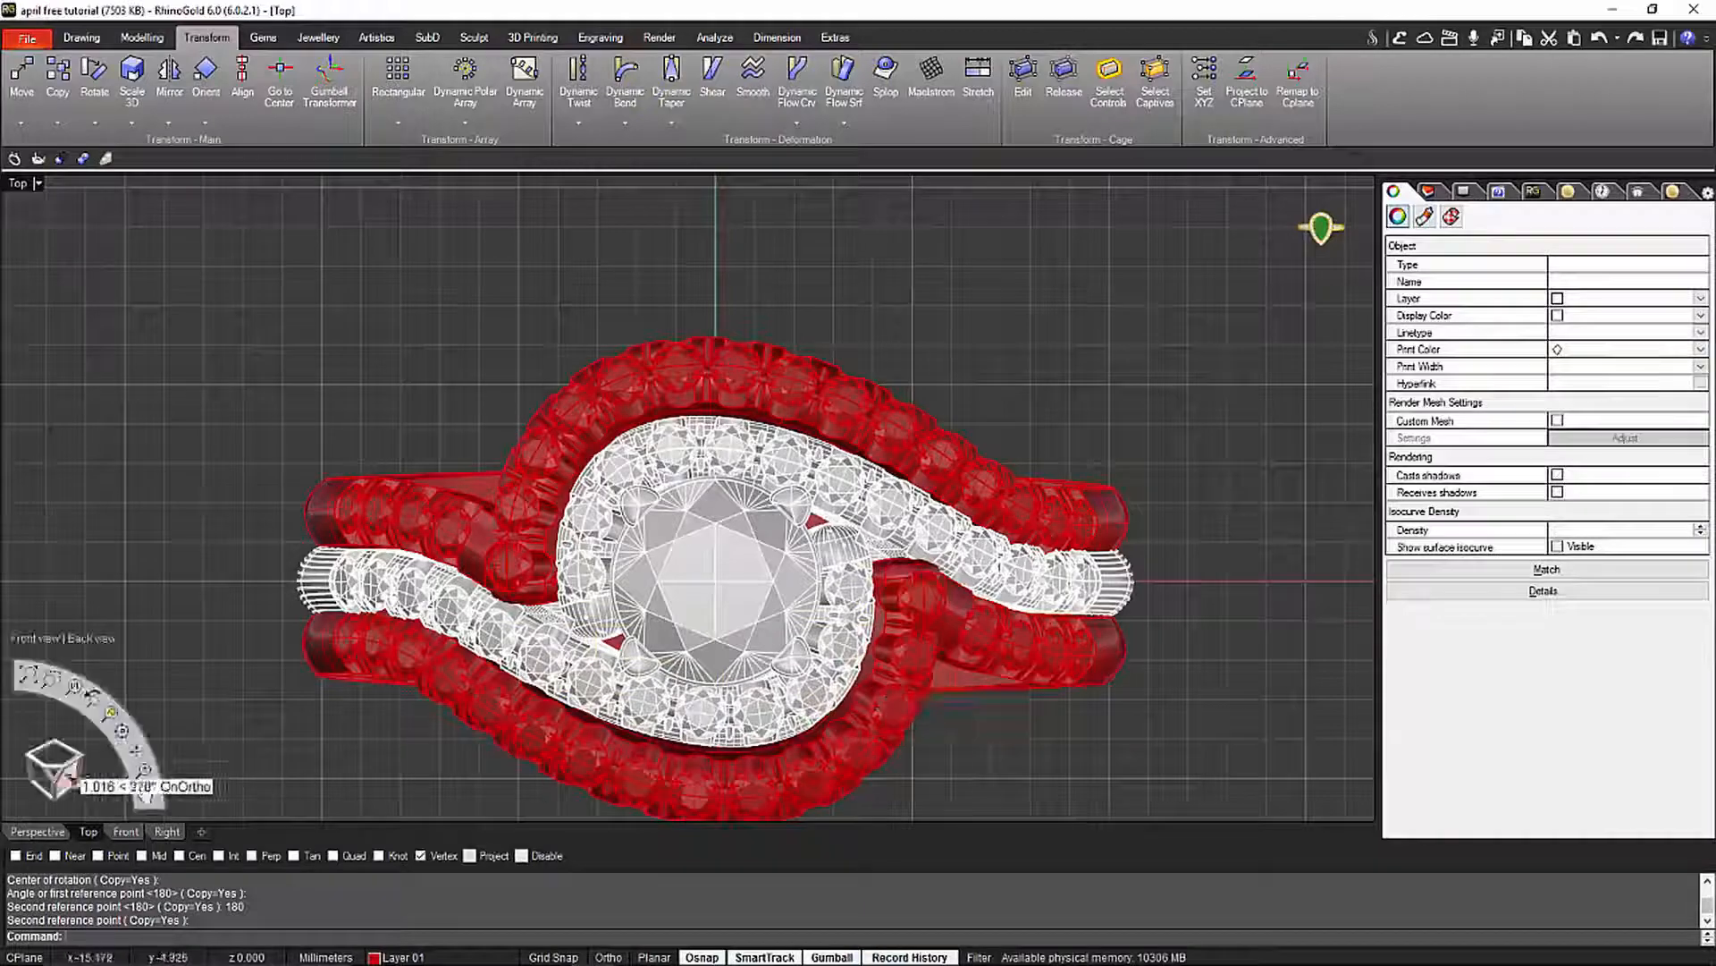
pyautogui.click(37, 831)
pyautogui.moveTo(126, 771); pyautogui.dragTo(830, 628, button='right')
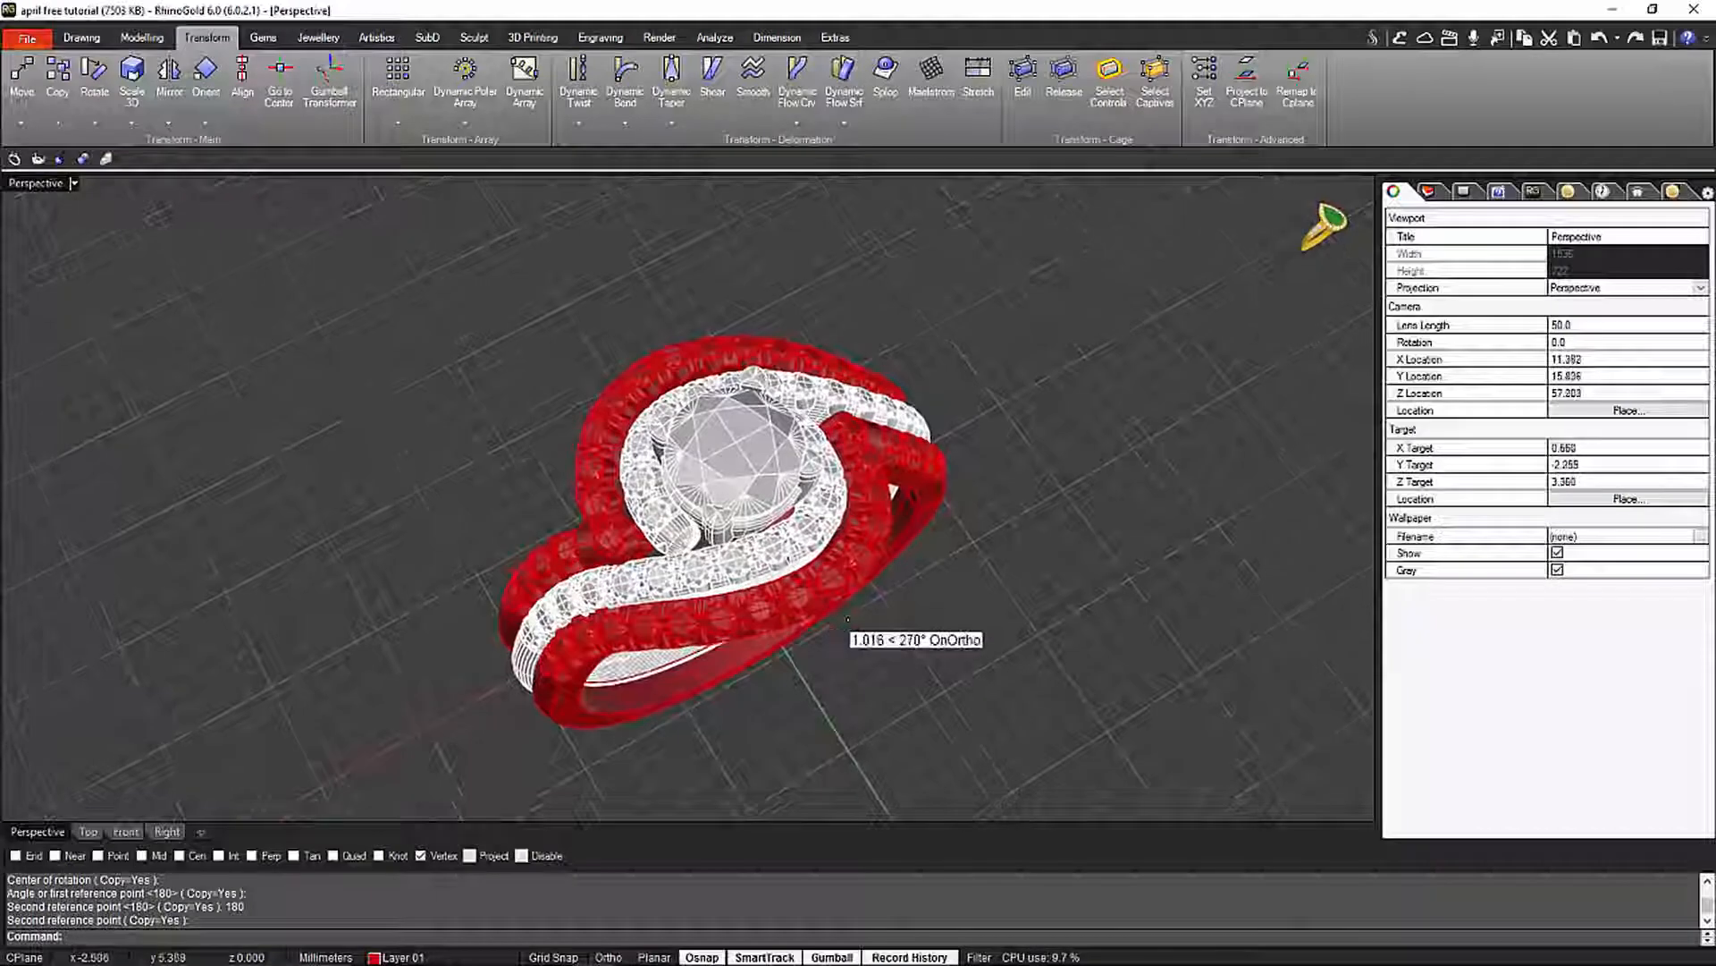